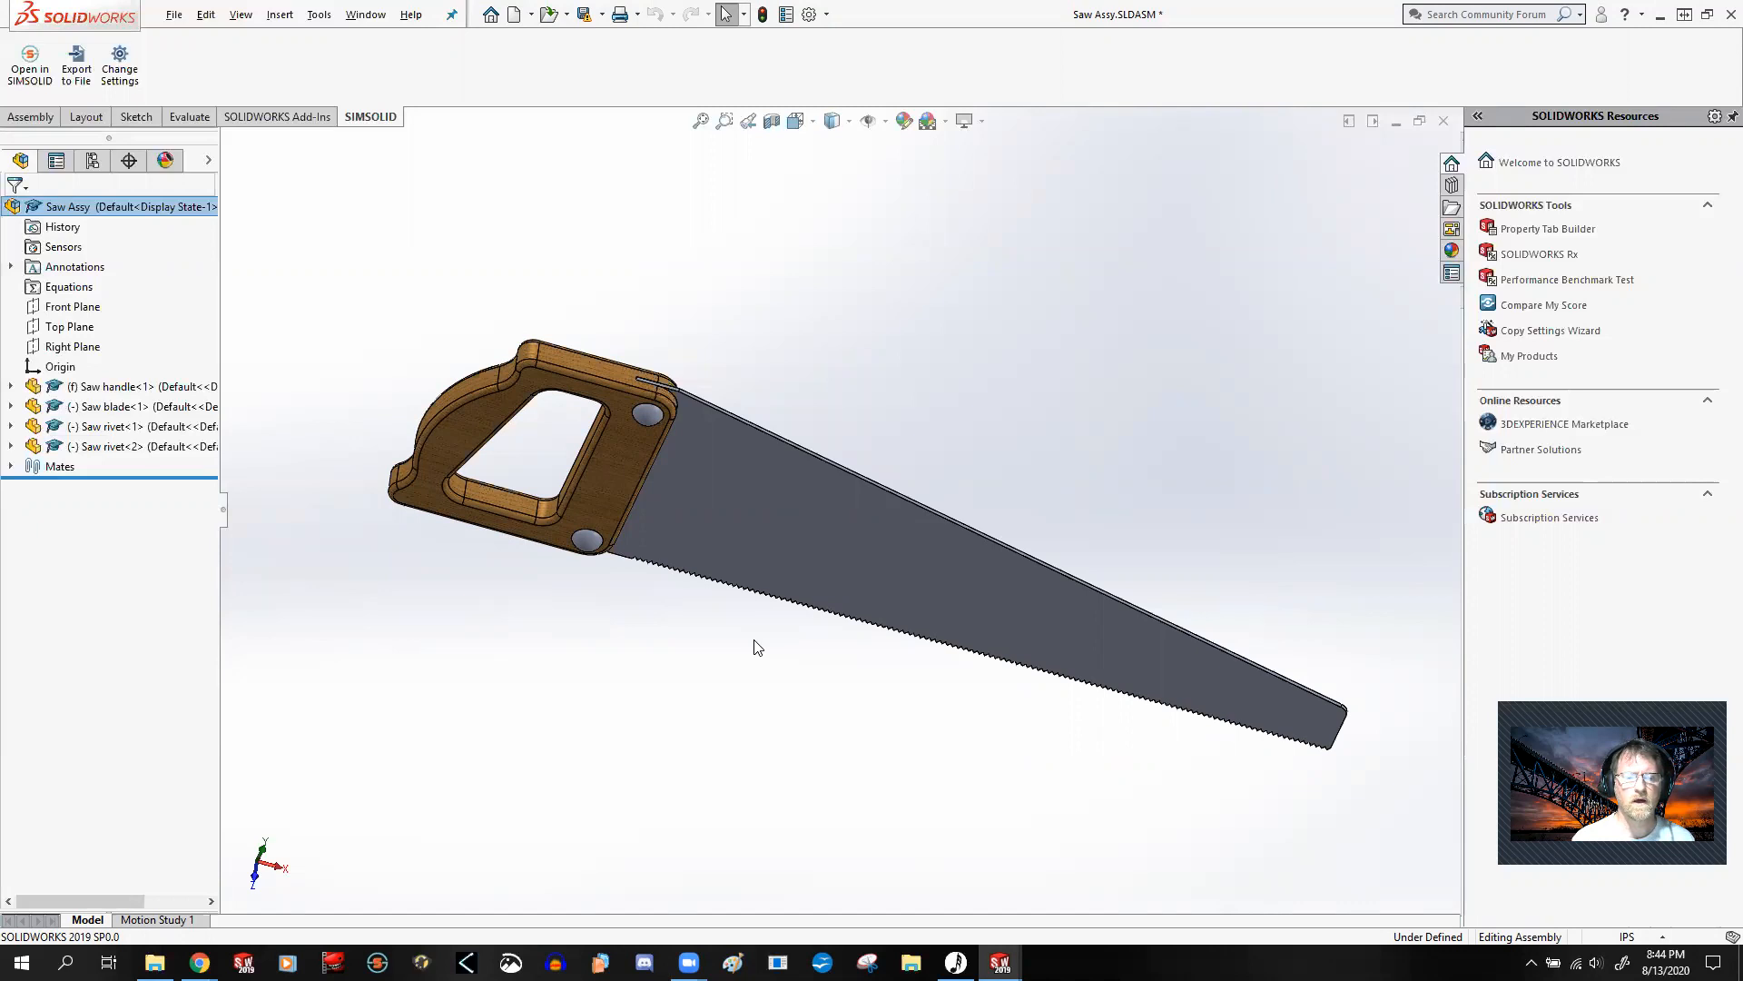
# Step: Switch to the Chrome window showing the MT155 Syllabus FA20 Rev A document
pyautogui.moveTo(759, 646); pyautogui.dragTo(811, 606, button='middle')
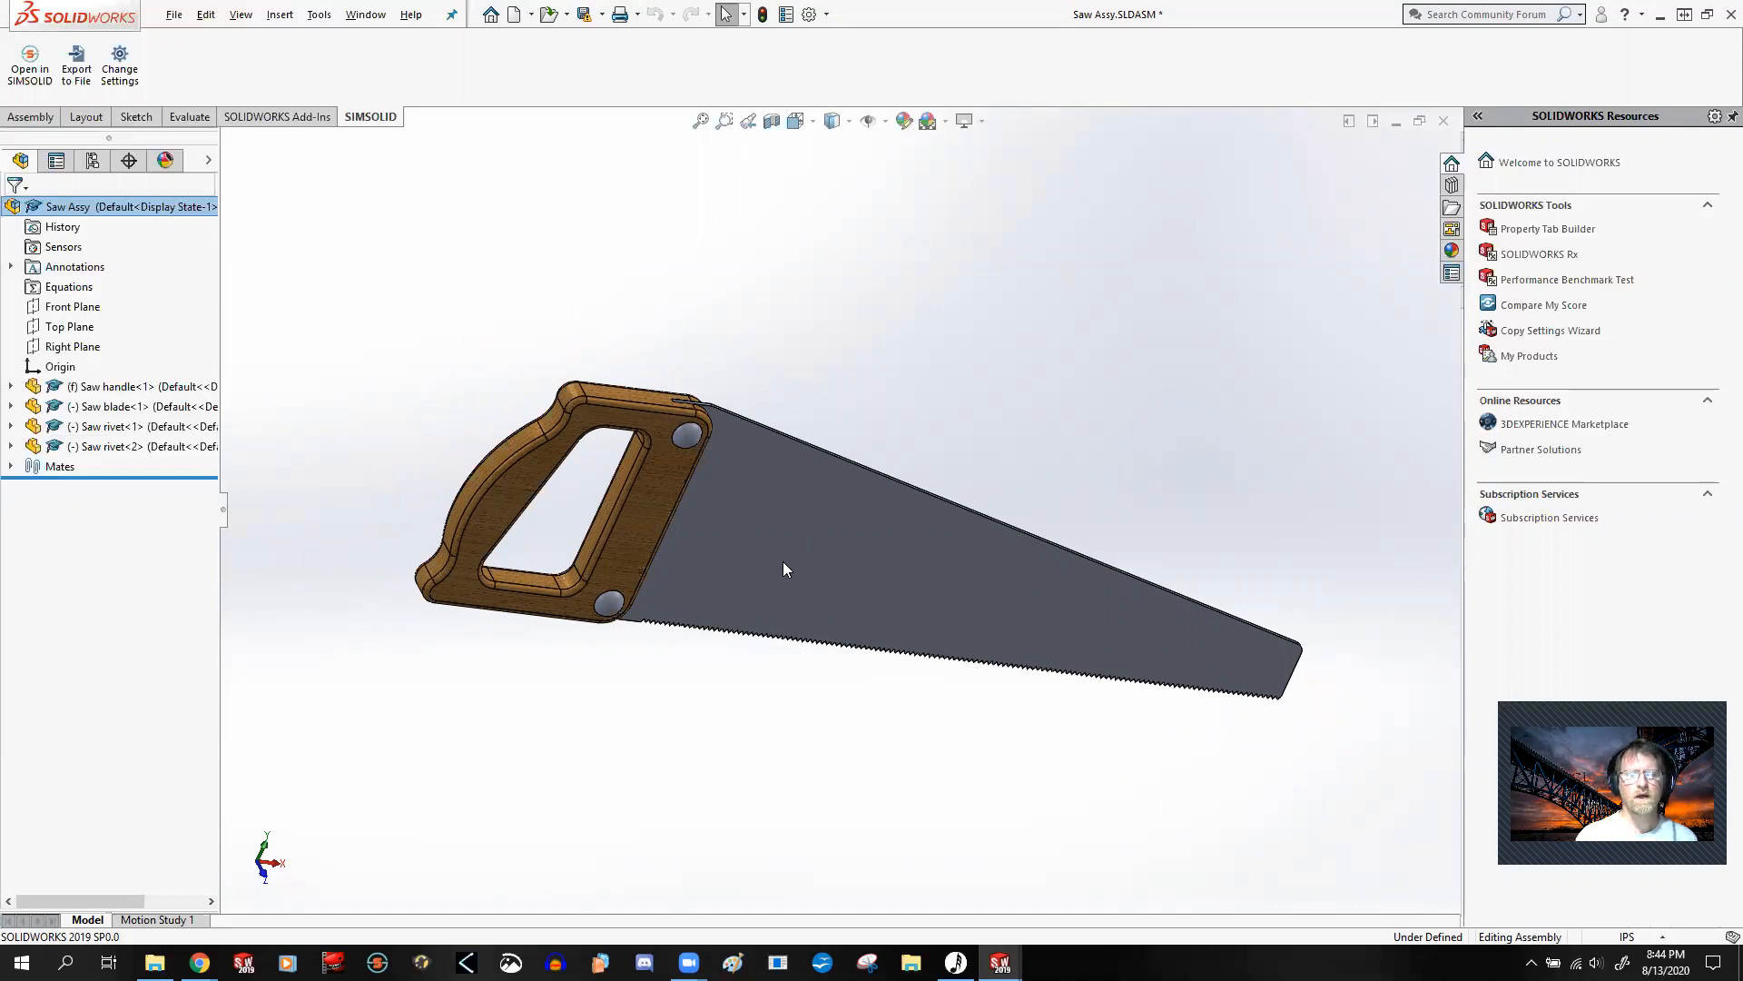
pyautogui.hotkey('ctrl', 's')
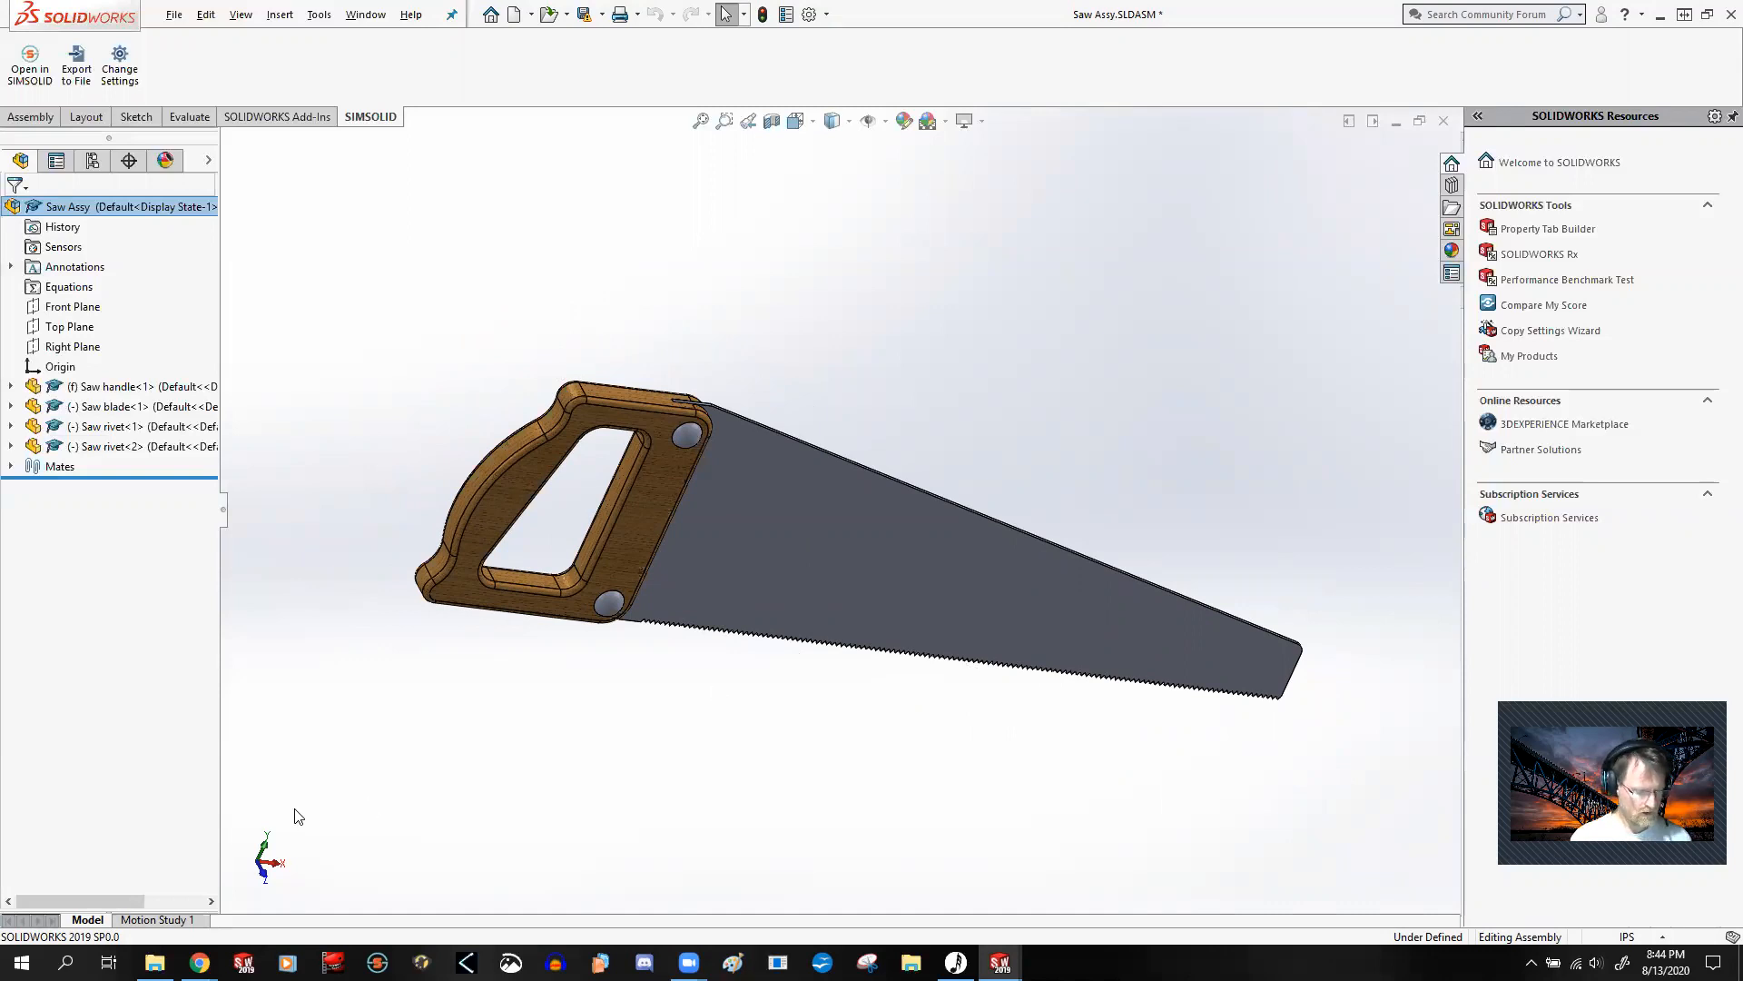
pyautogui.hotkey('alt', 'Tab')
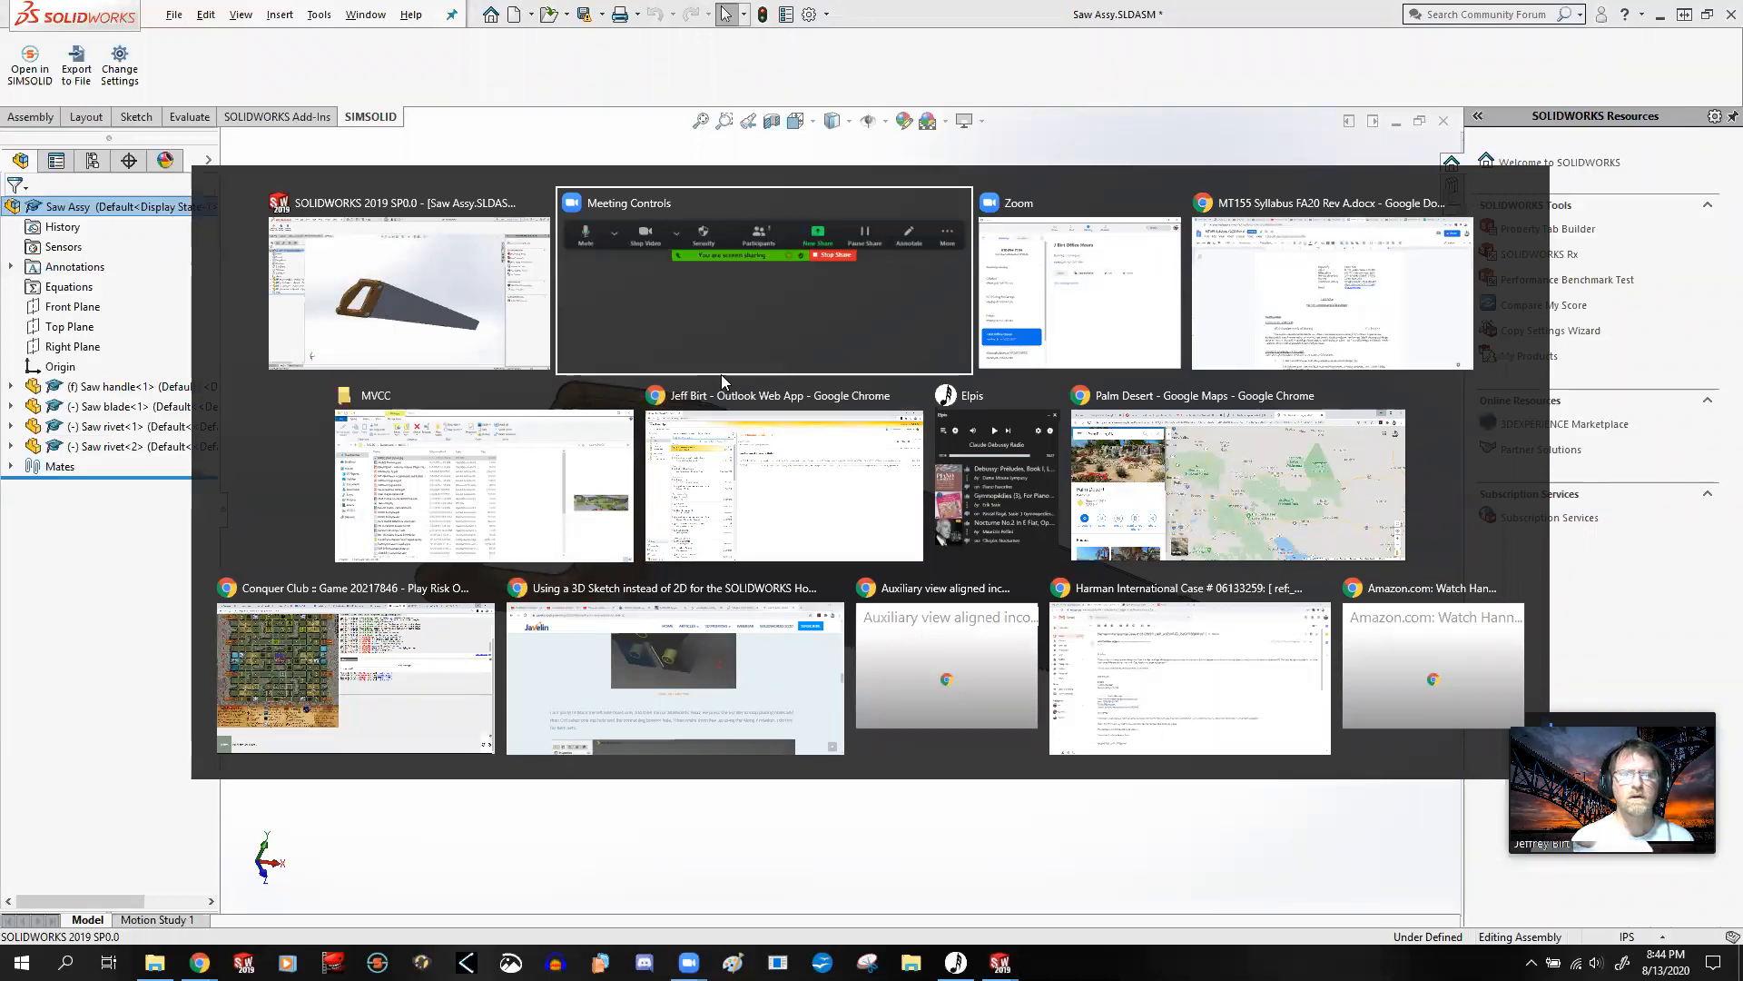
pyautogui.click(1314, 309)
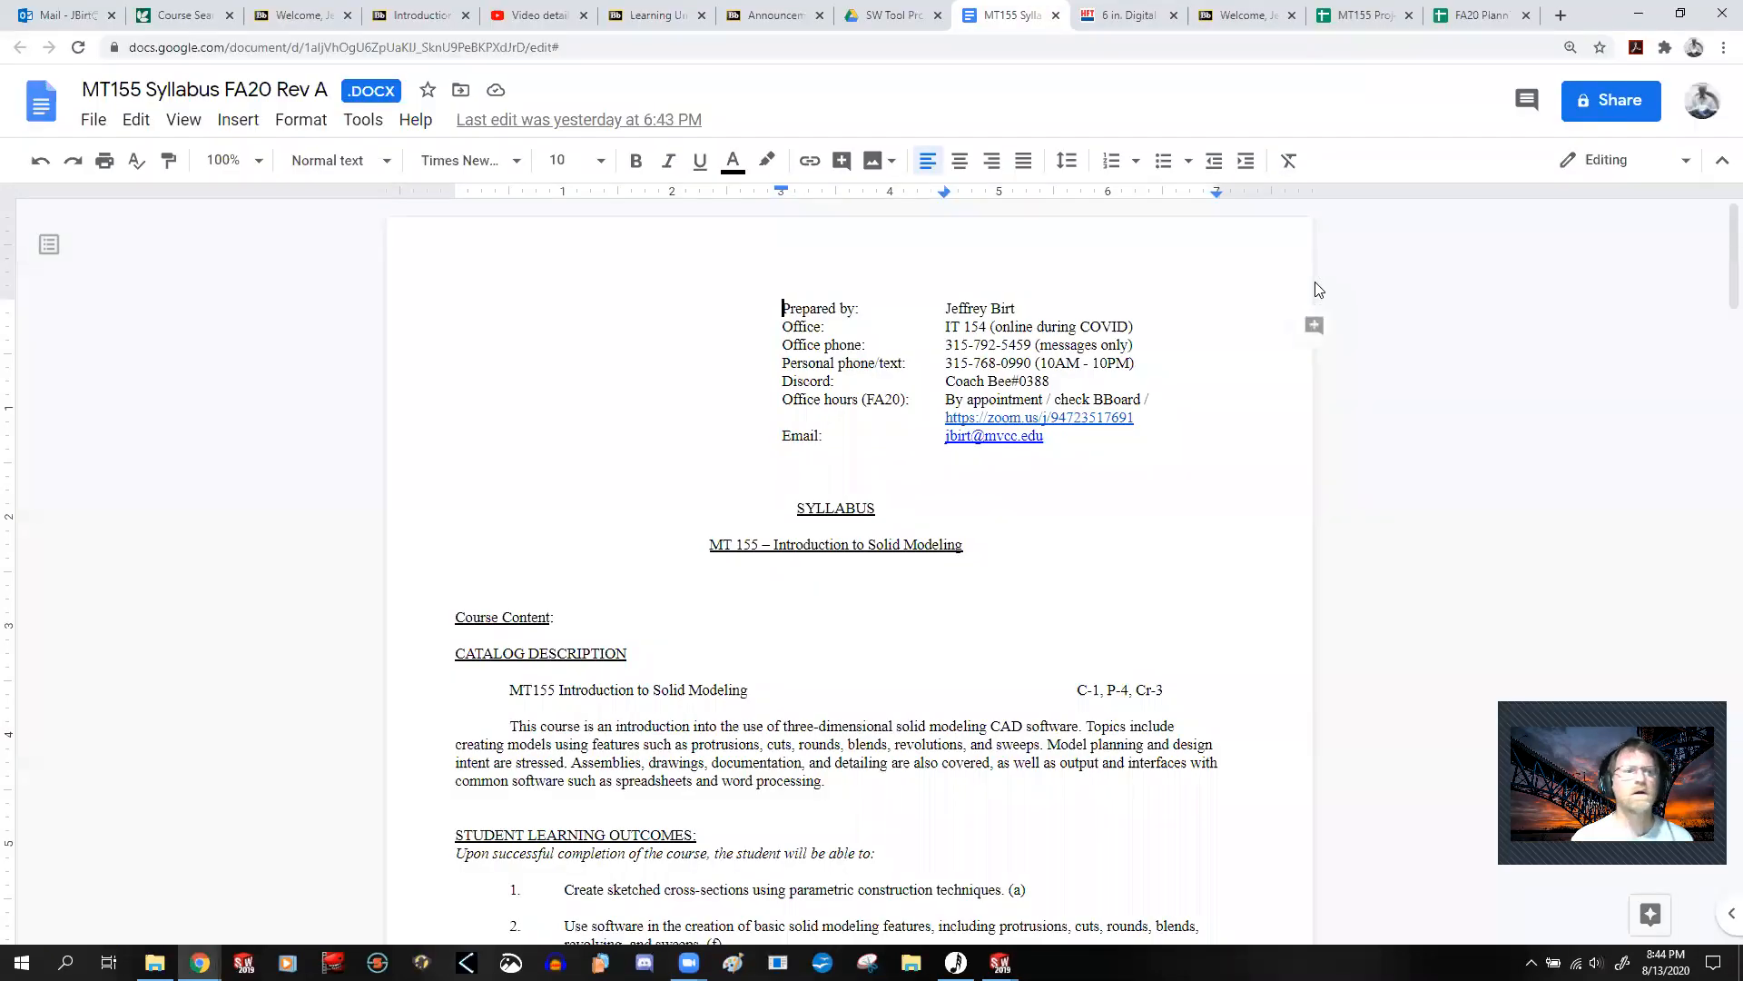
# Step: Check the newest message in the mail inbox and collapse the 202001 SP folder
pyautogui.click(24, 9)
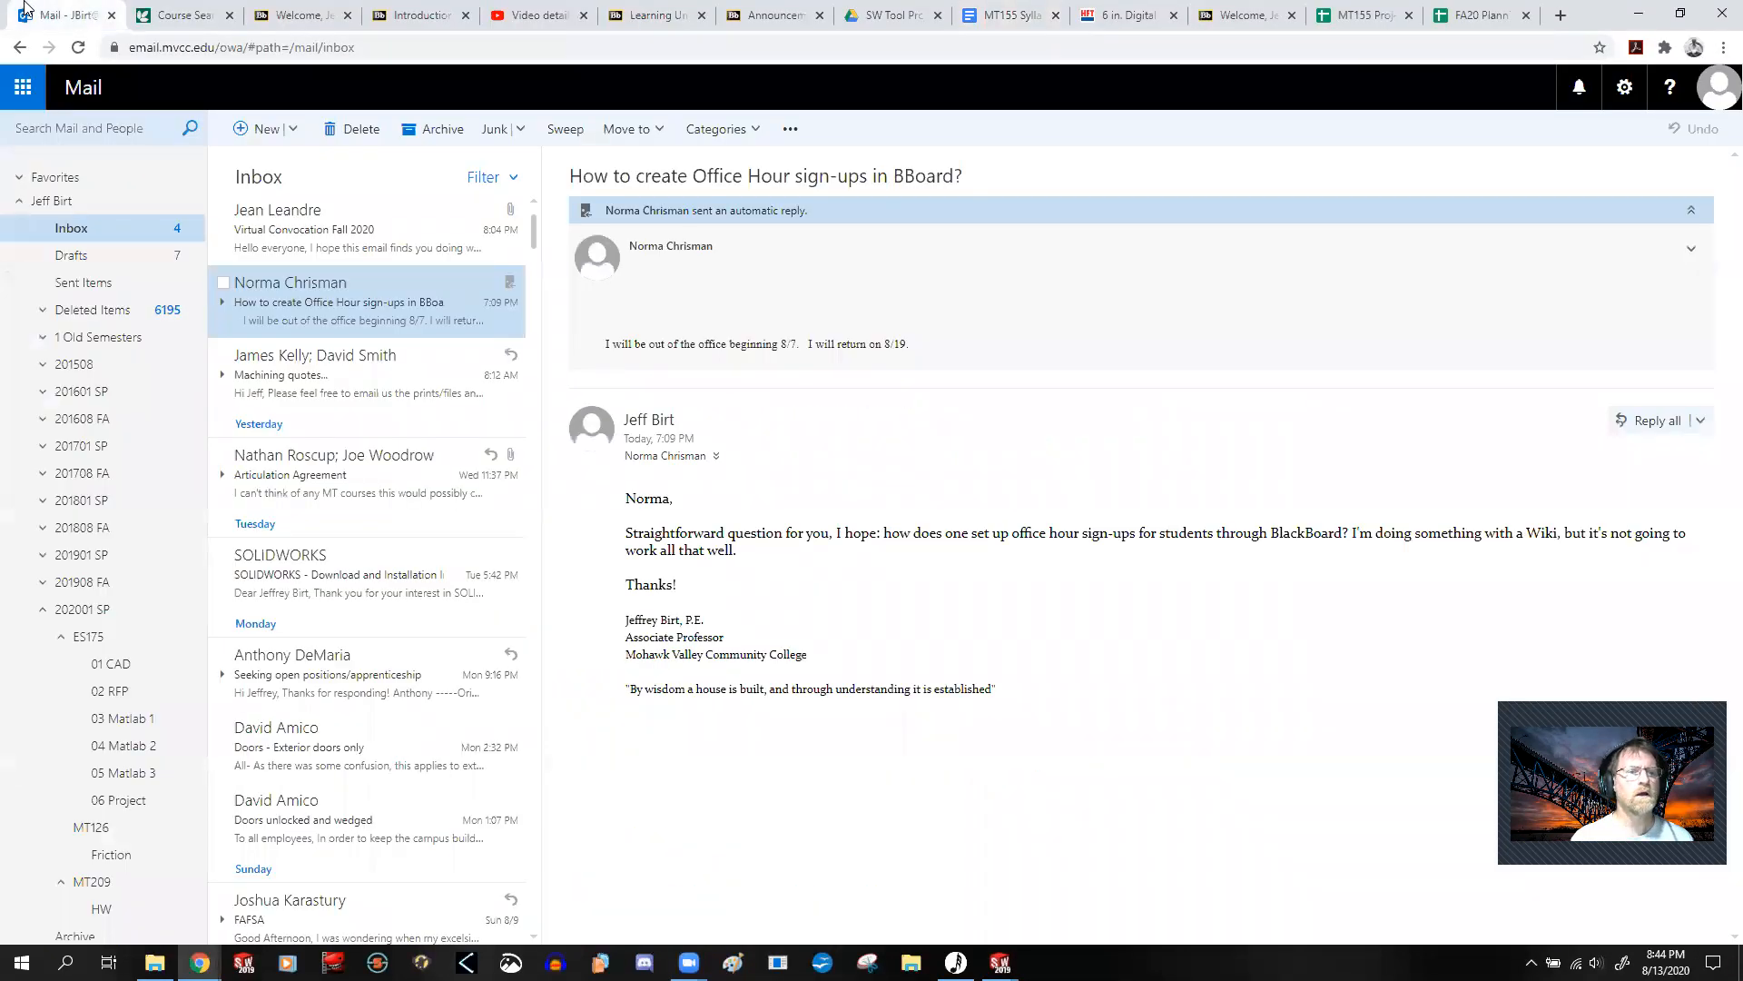
pyautogui.click(79, 233)
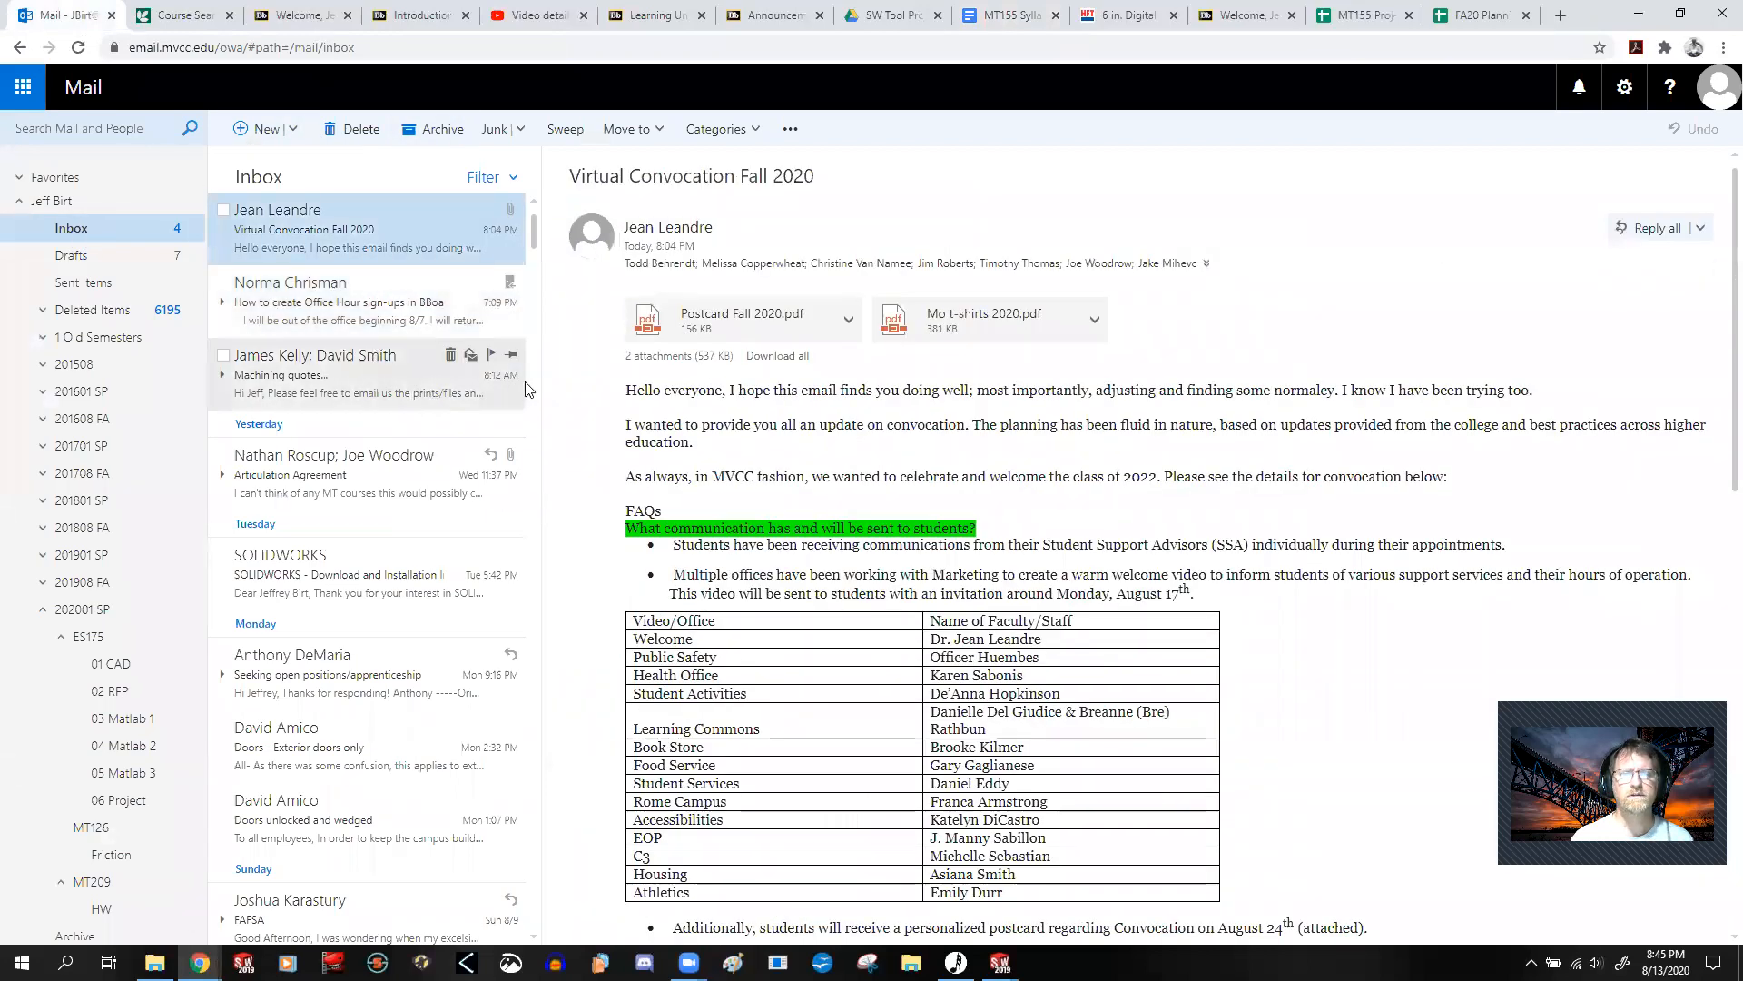
pyautogui.scroll(-4, 809, 417)
pyautogui.scroll(4, 809, 418)
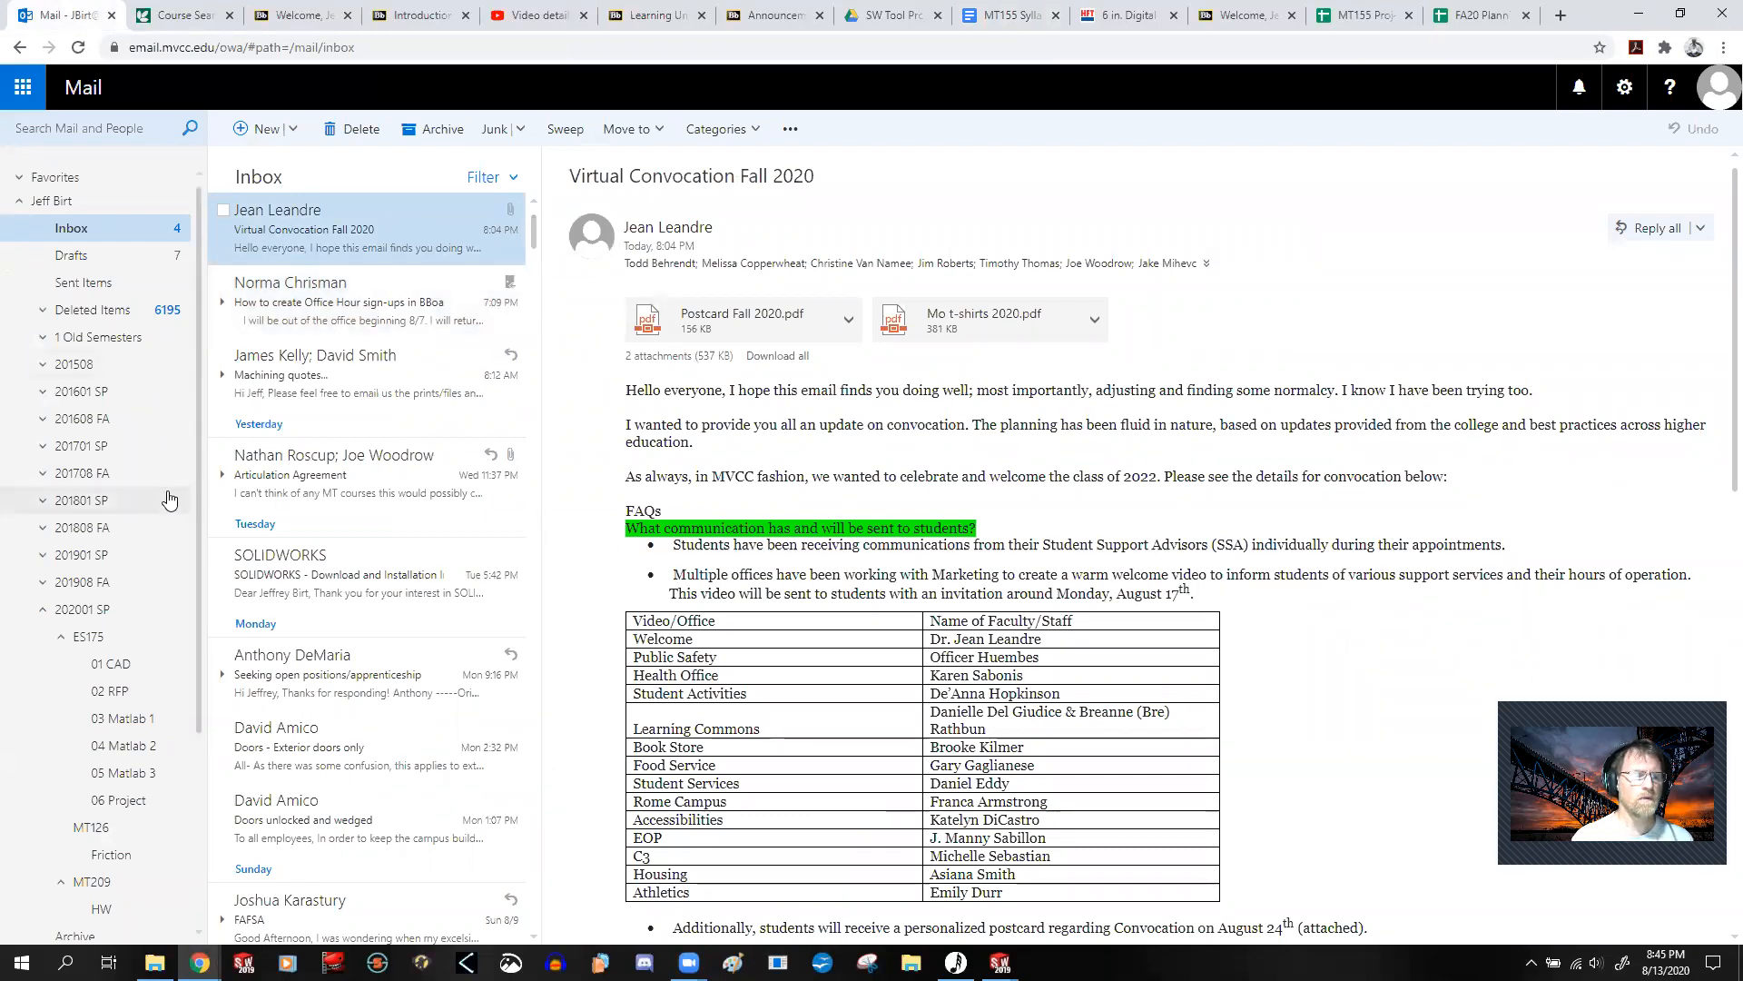
pyautogui.click(43, 610)
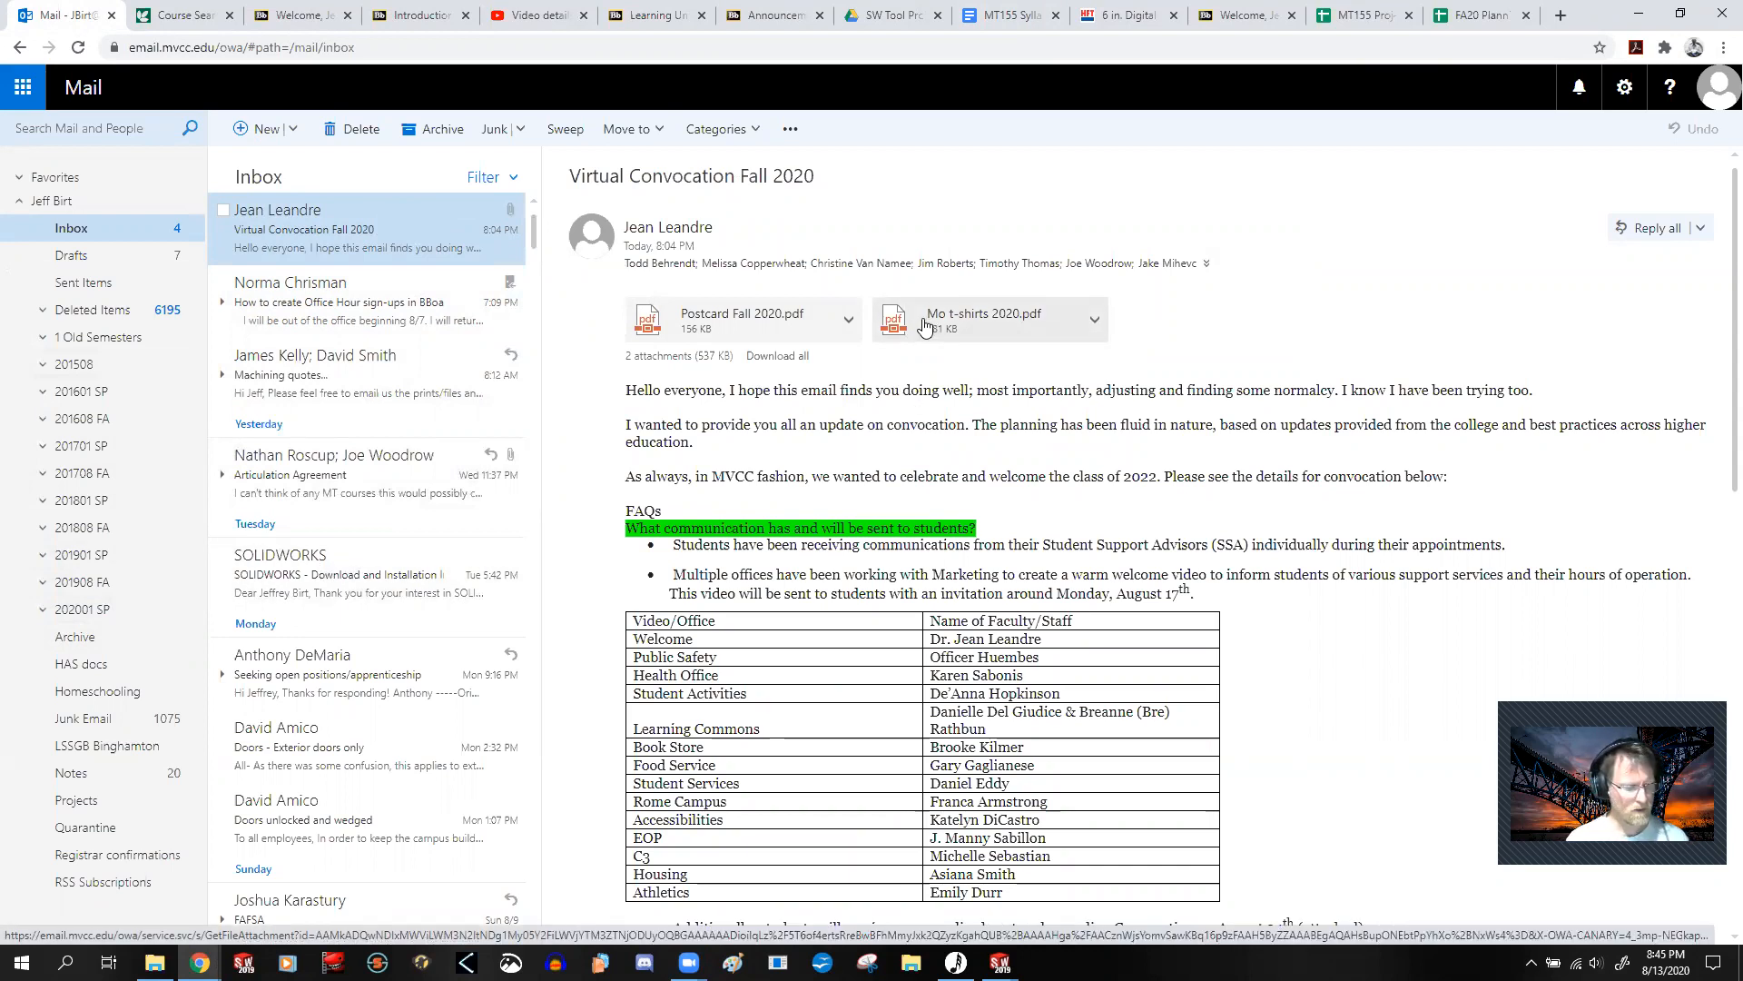
# Step: Switch back to SOLIDWORKS and review the list of open saw documents
pyautogui.hotkey('alt', 'Tab')
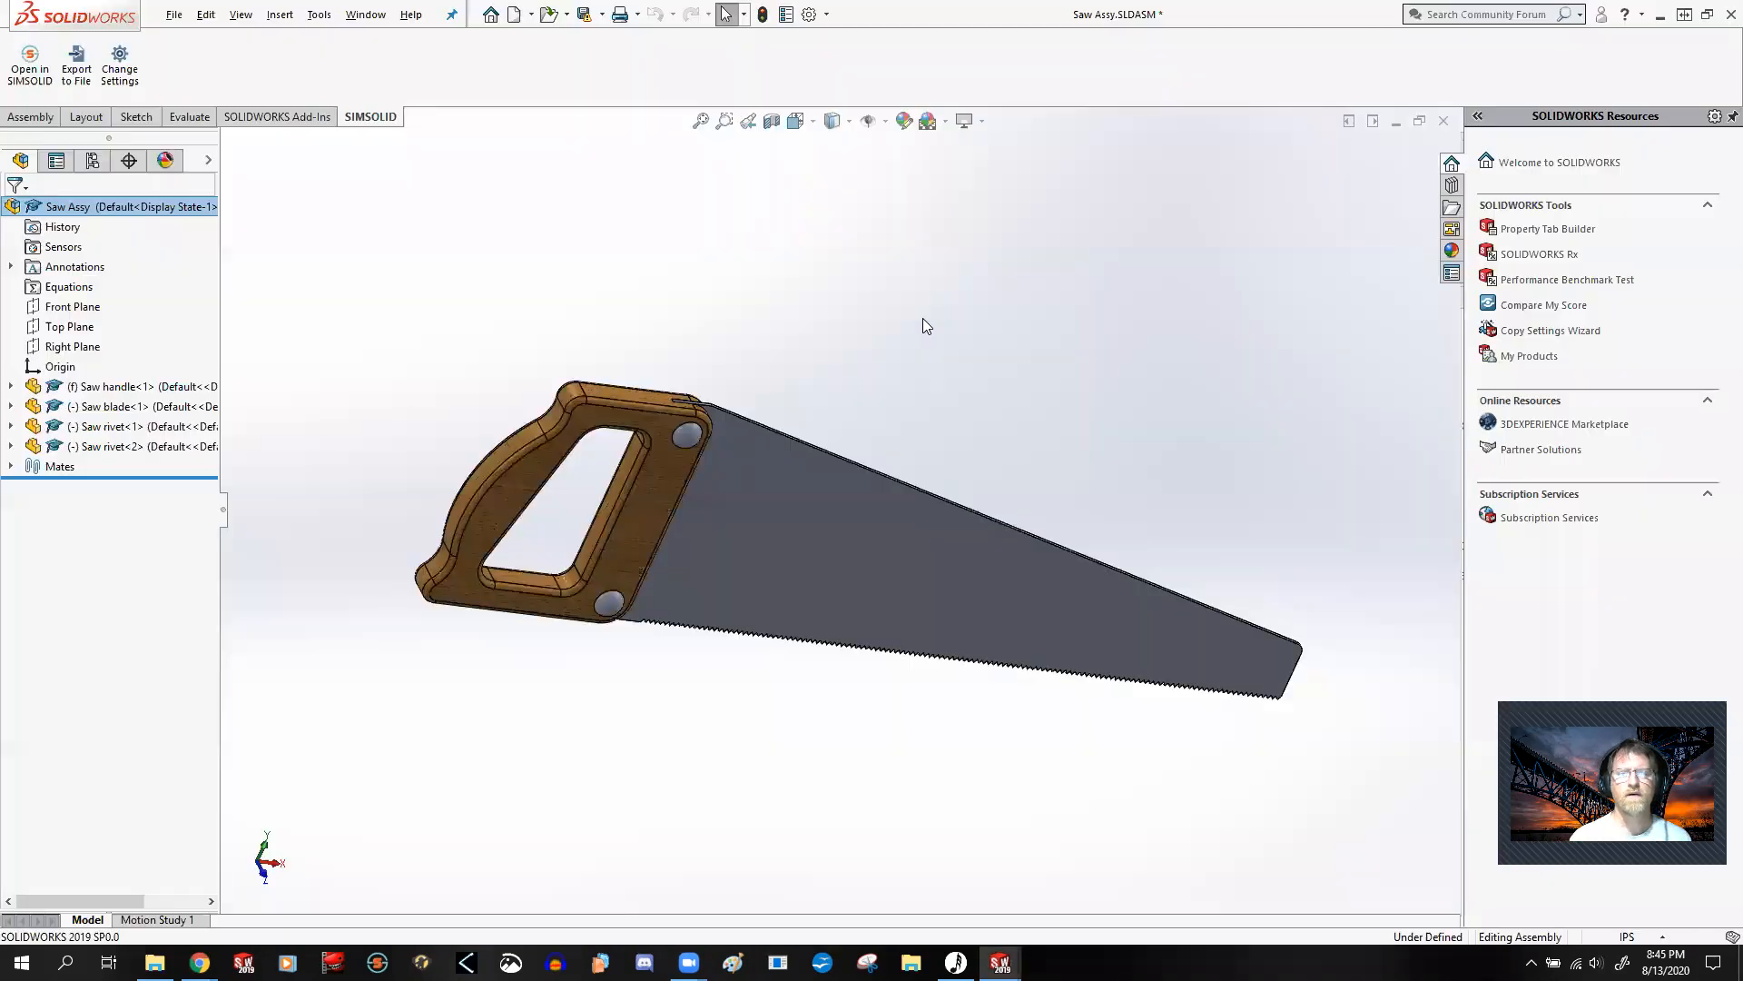
pyautogui.click(370, 14)
pyautogui.moveTo(461, 237)
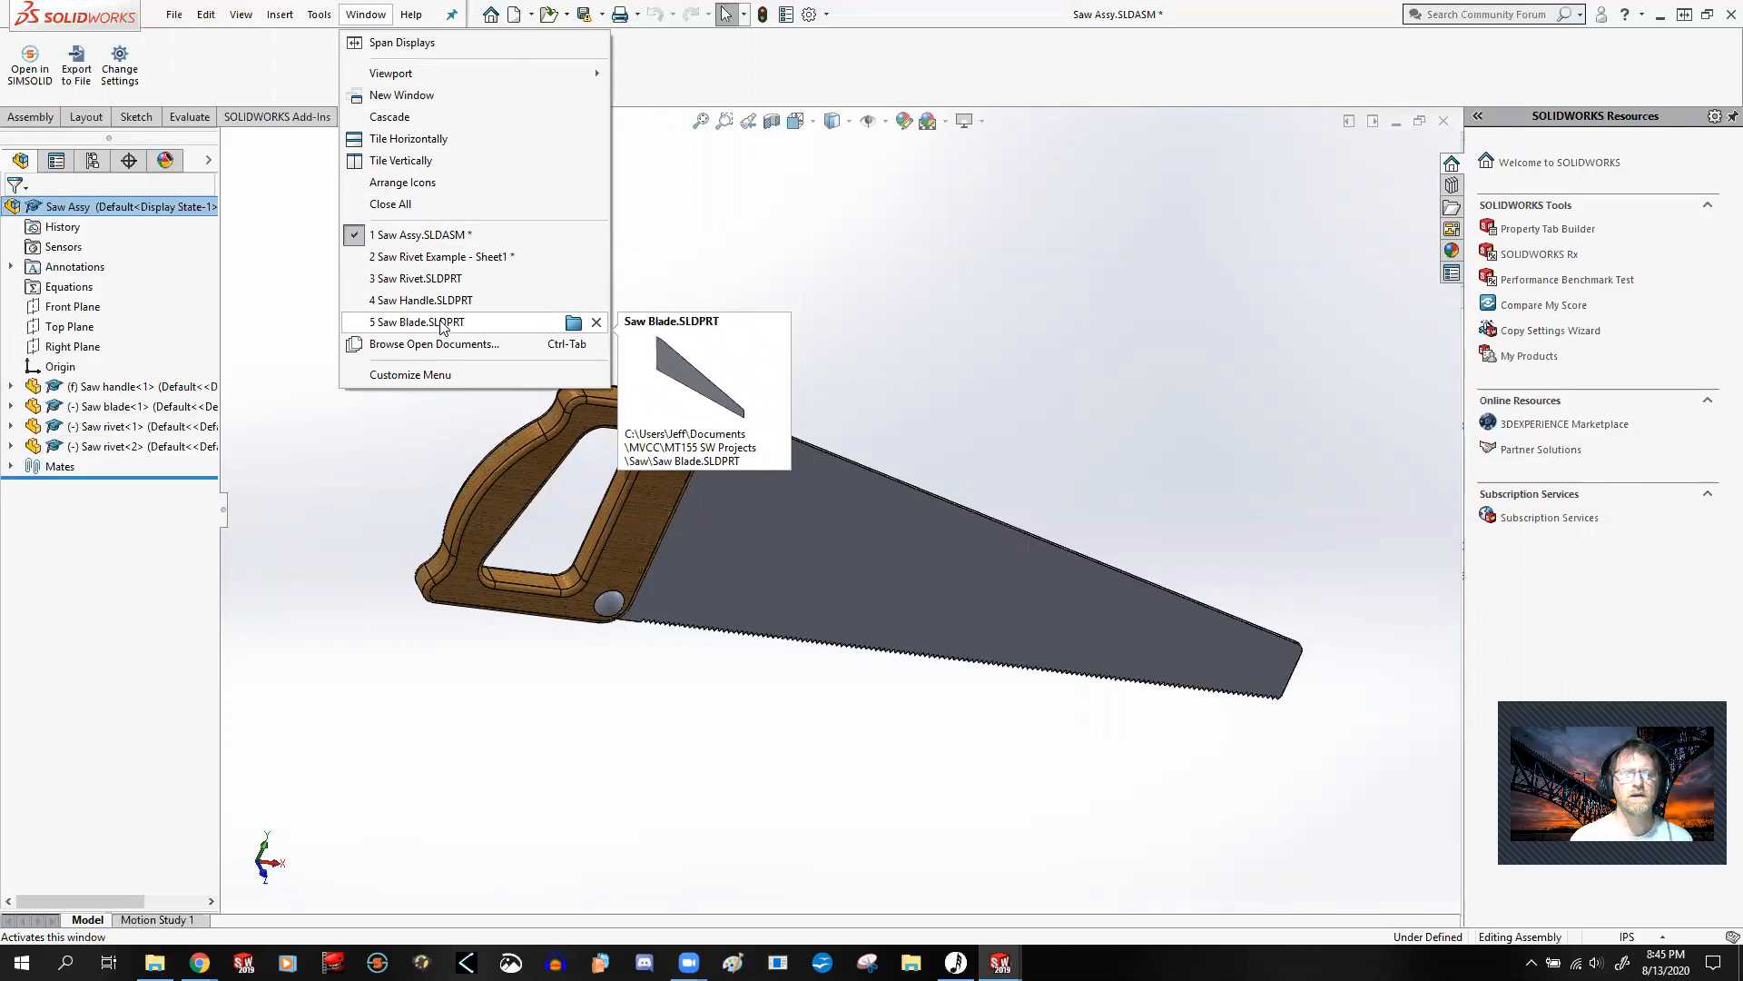
pyautogui.click(828, 265)
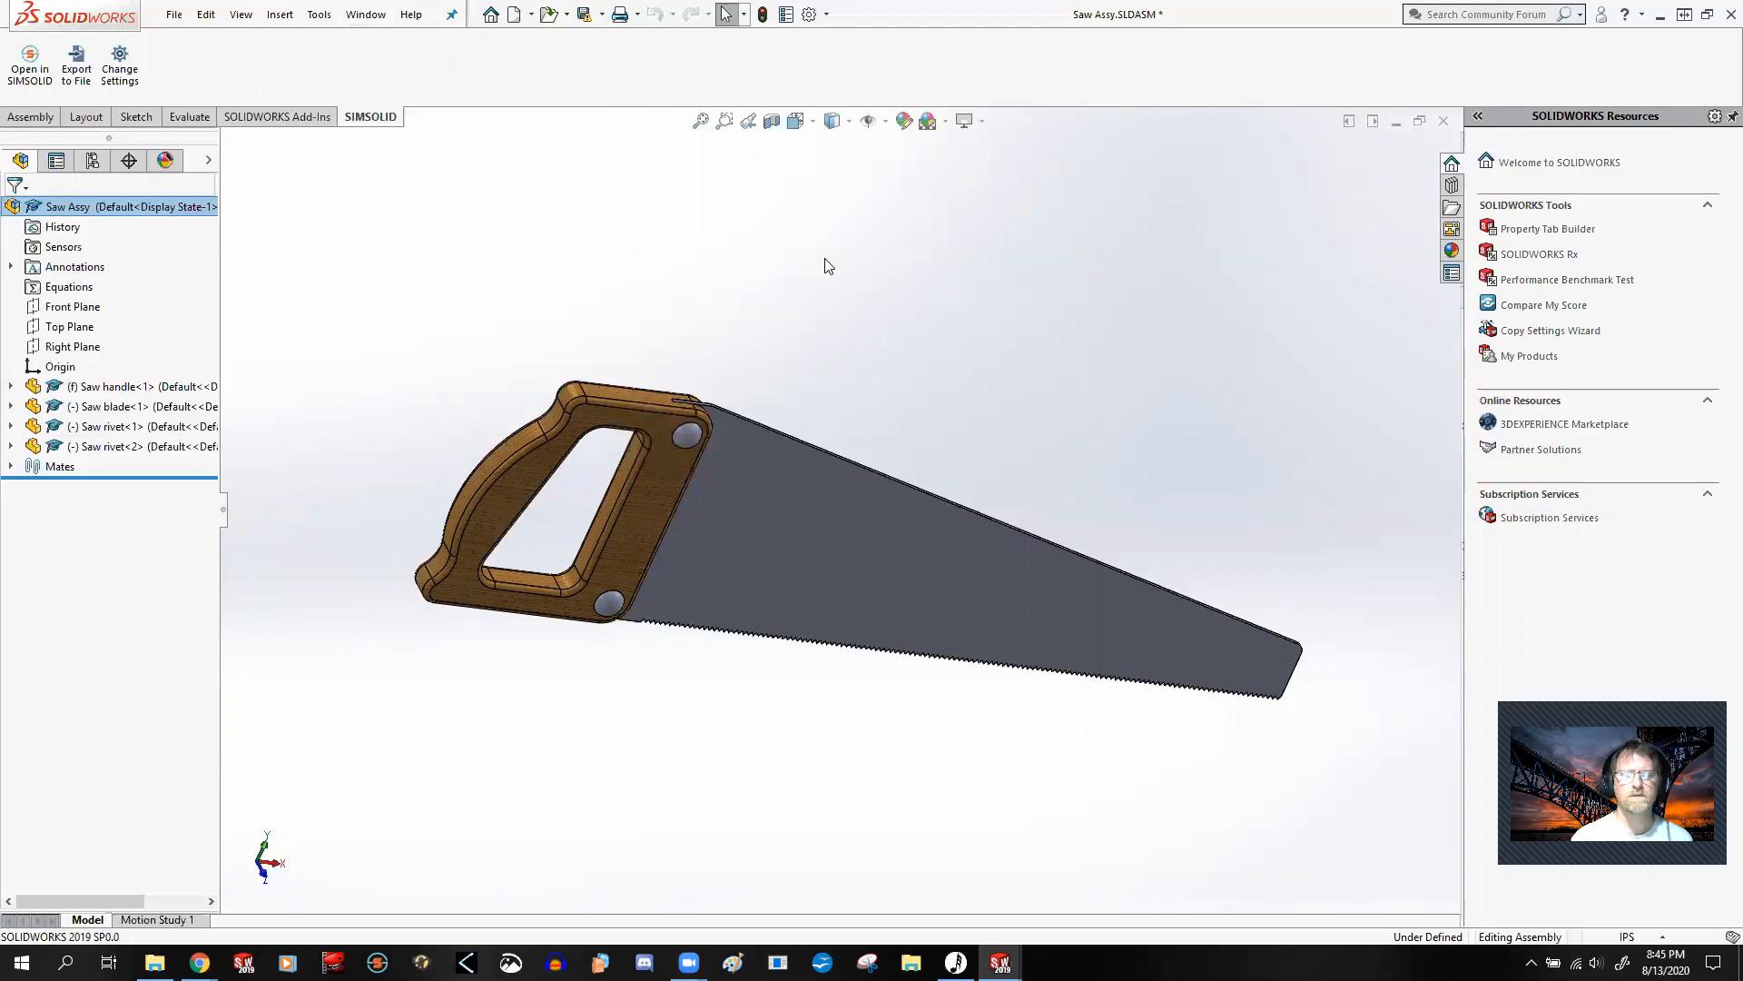
pyautogui.click(366, 14)
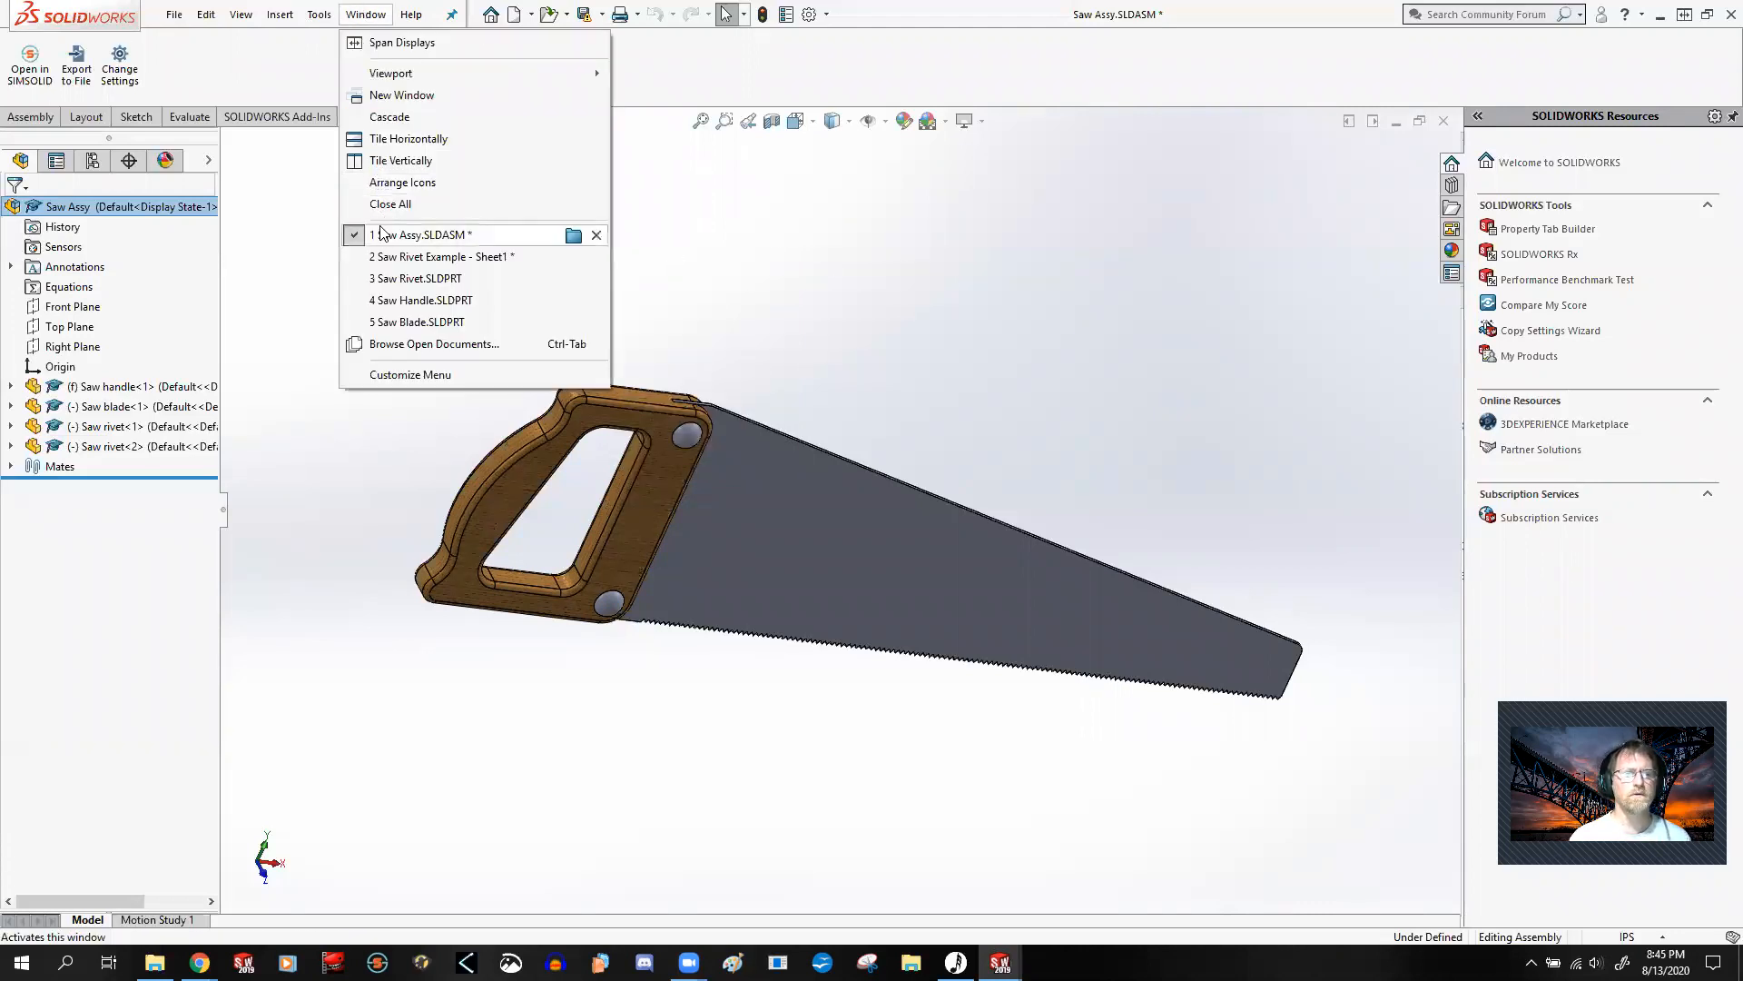
pyautogui.click(808, 307)
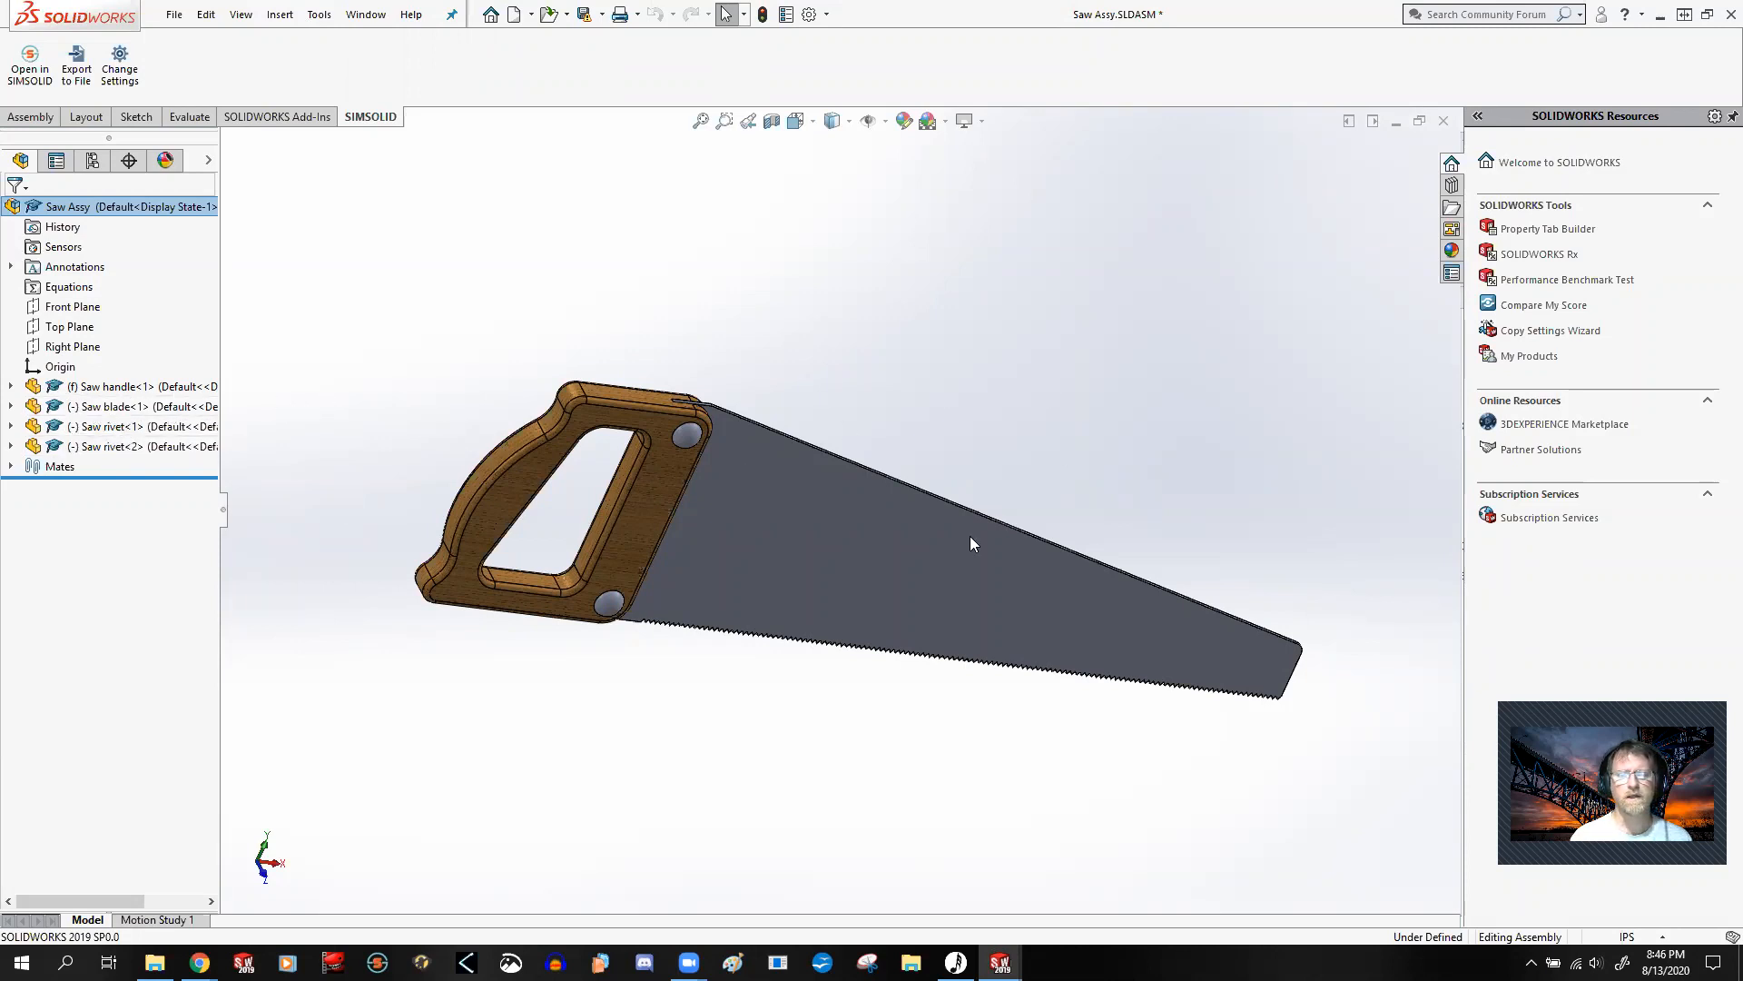
# Step: Swing the saw blade about the upper rivet until its lower hole is clear of the handle
pyautogui.moveTo(886, 574); pyautogui.dragTo(919, 514)
pyautogui.click(882, 652)
pyautogui.moveTo(883, 657); pyautogui.dragTo(728, 490, button='middle')
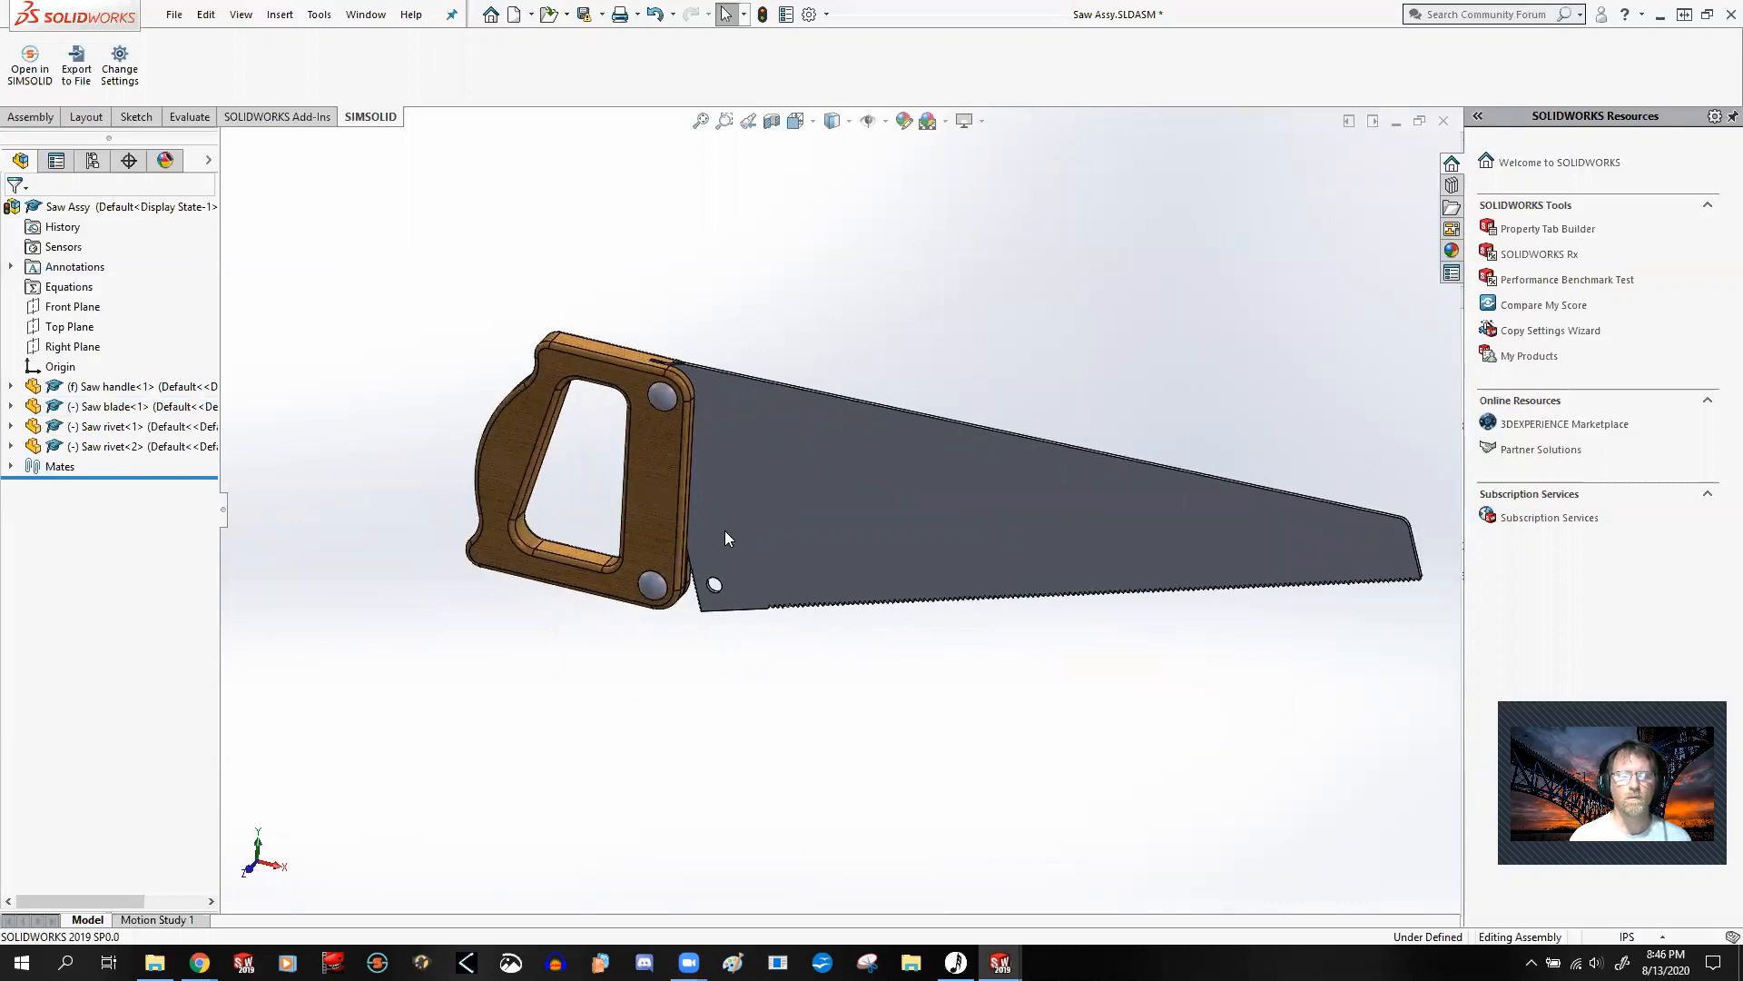
# Step: Hide the lower saw rivet to expose the rivet hole in the handle
pyautogui.scroll(-2, 687, 559)
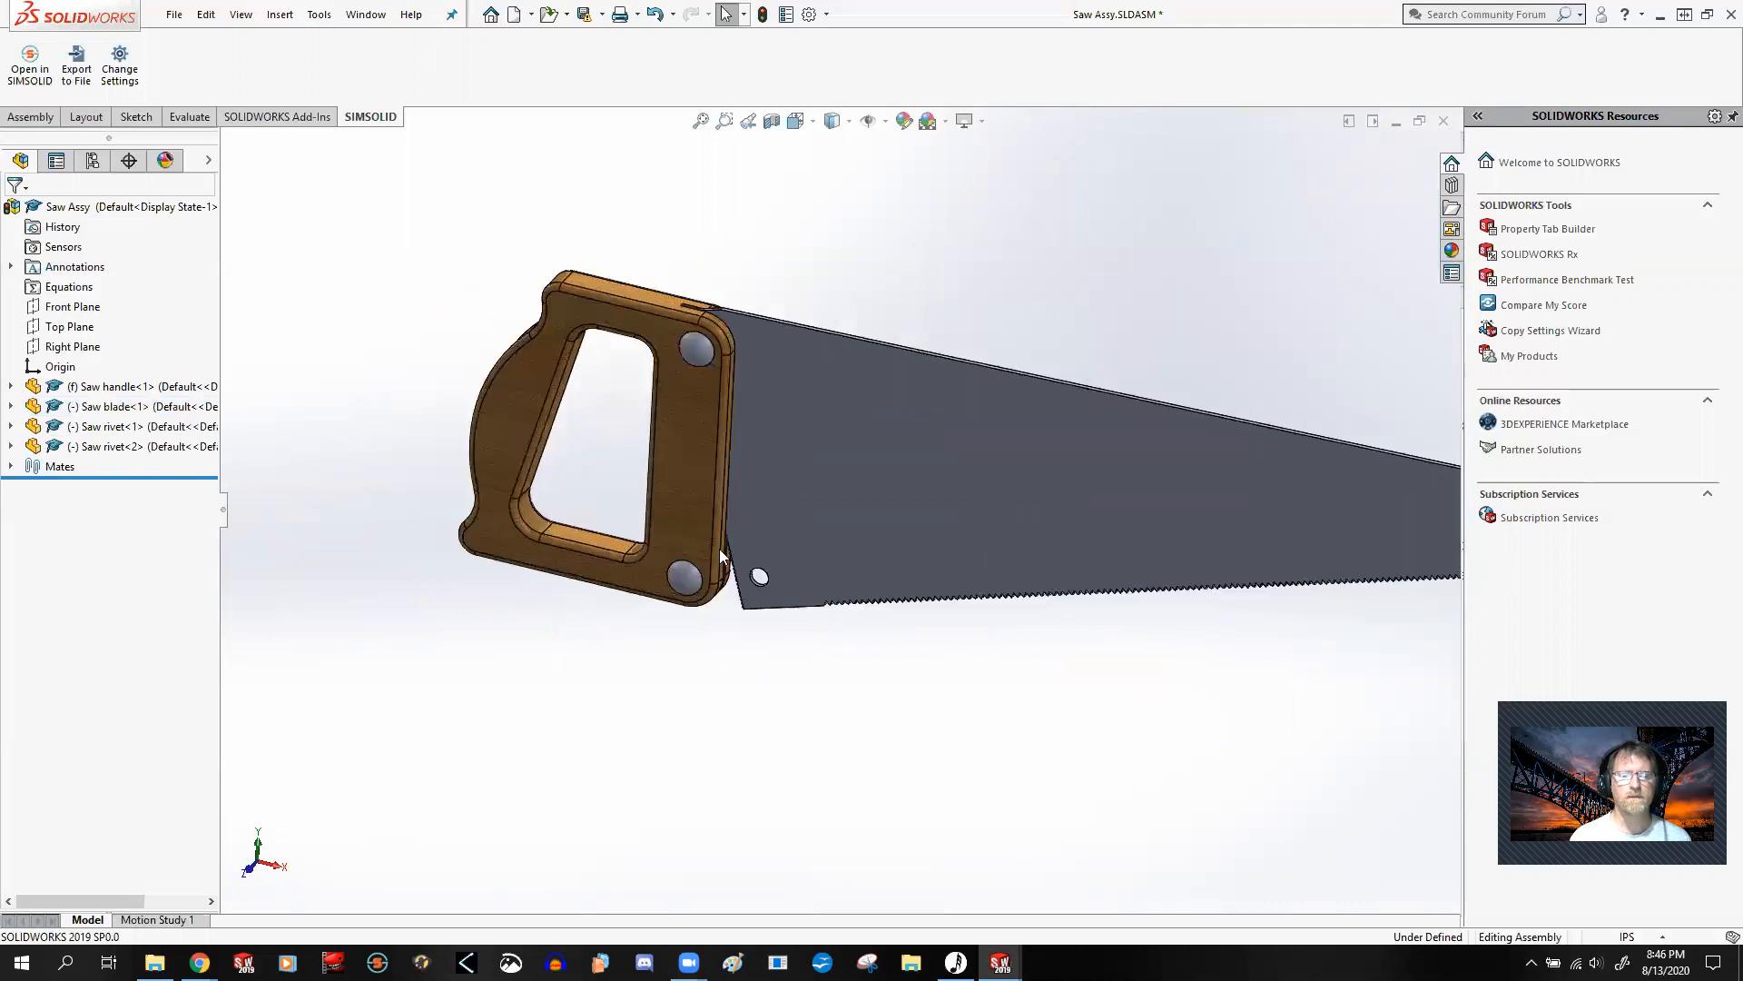
pyautogui.scroll(-2, 763, 549)
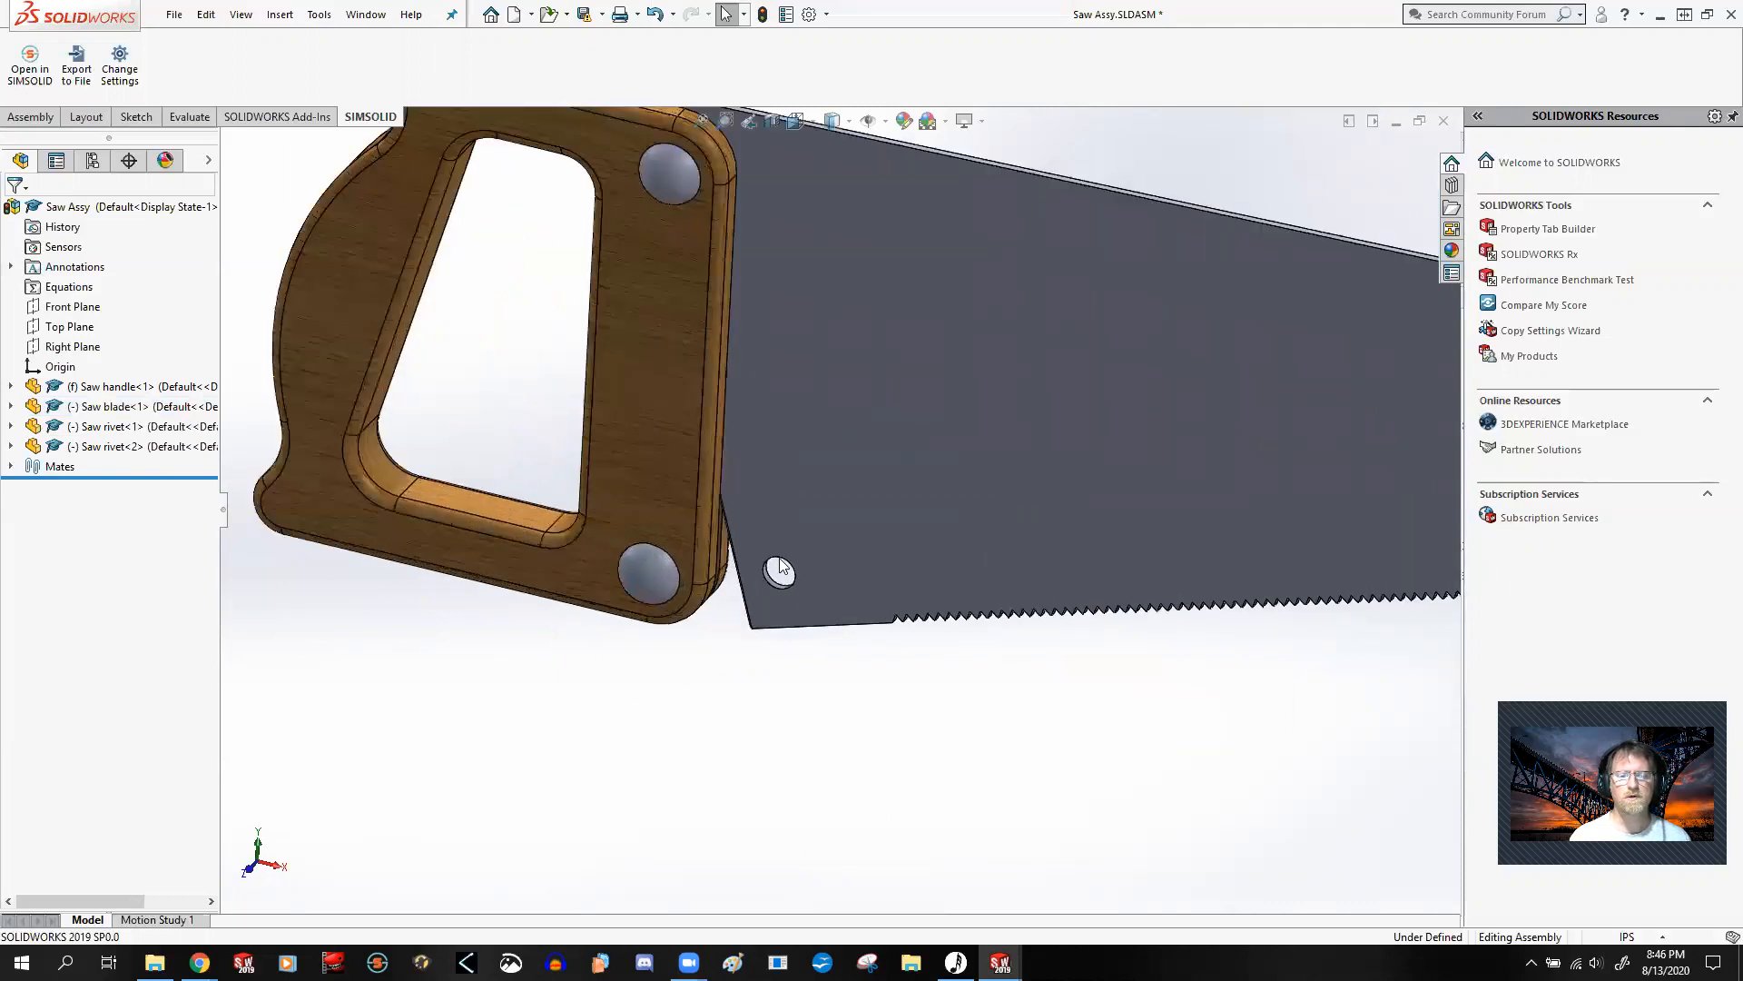
pyautogui.scroll(-3, 795, 544)
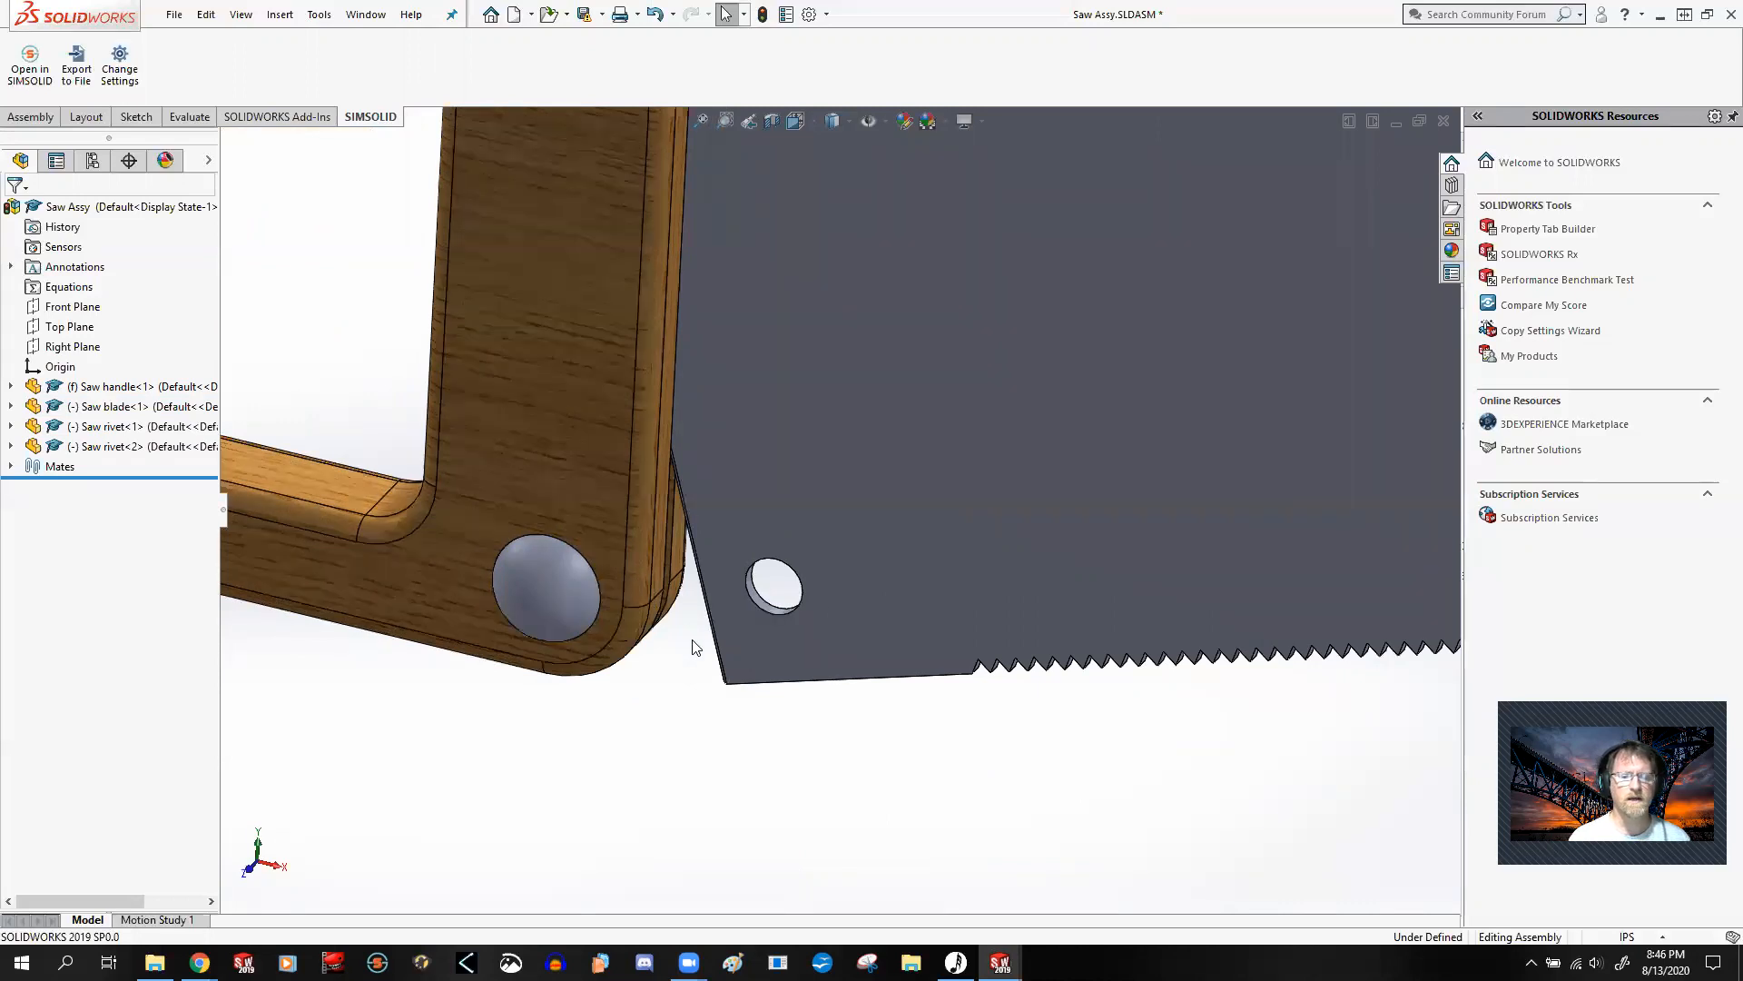
pyautogui.click(556, 572)
pyautogui.rightClick(555, 572)
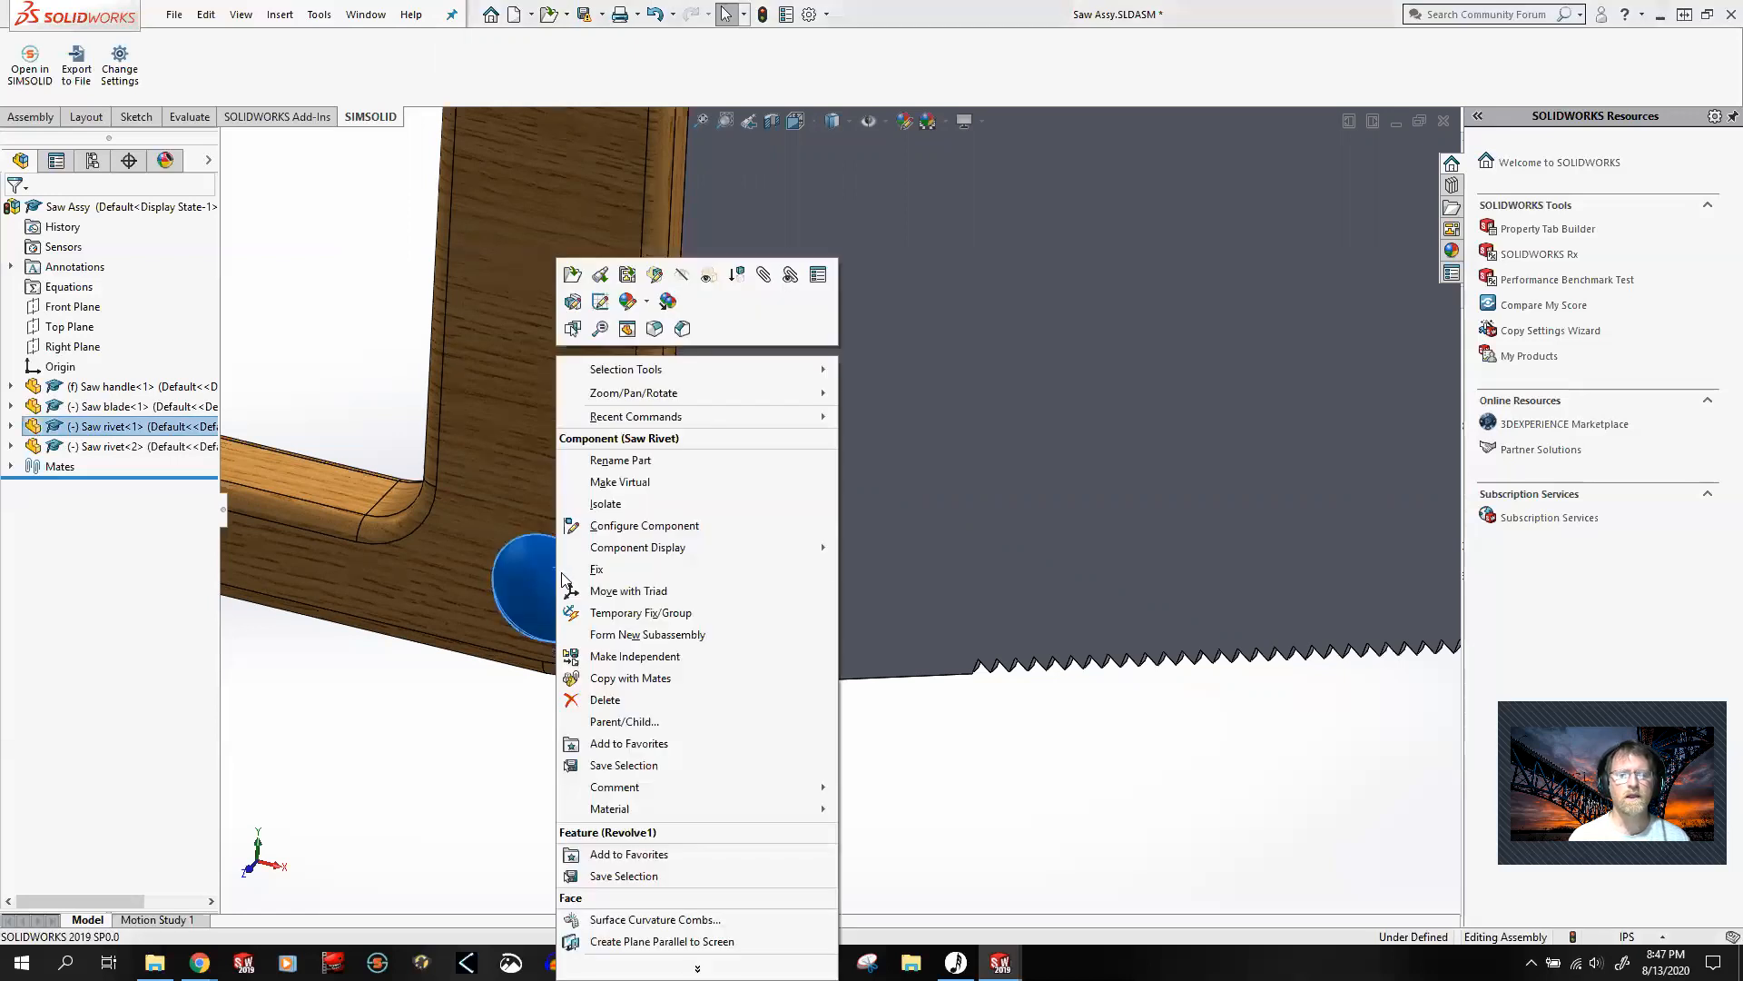
pyautogui.click(682, 276)
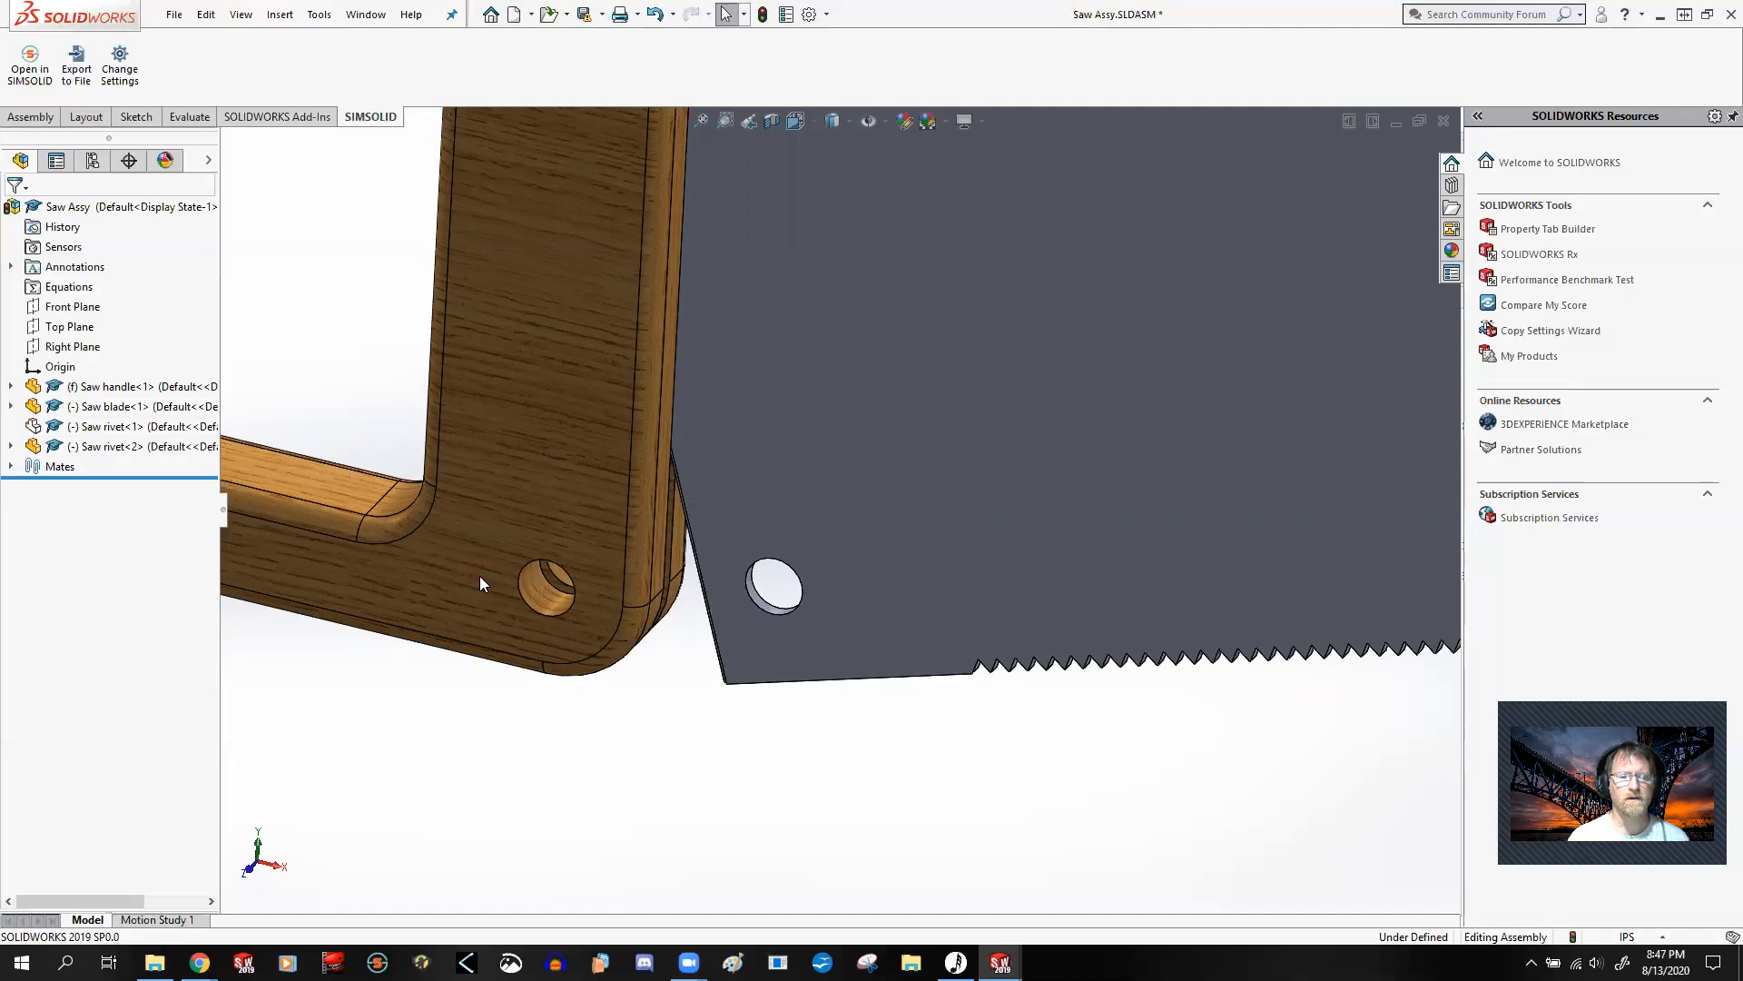
# Step: Start the Mate command and turn on the display of temporary axes
pyautogui.scroll(-4, 570, 595)
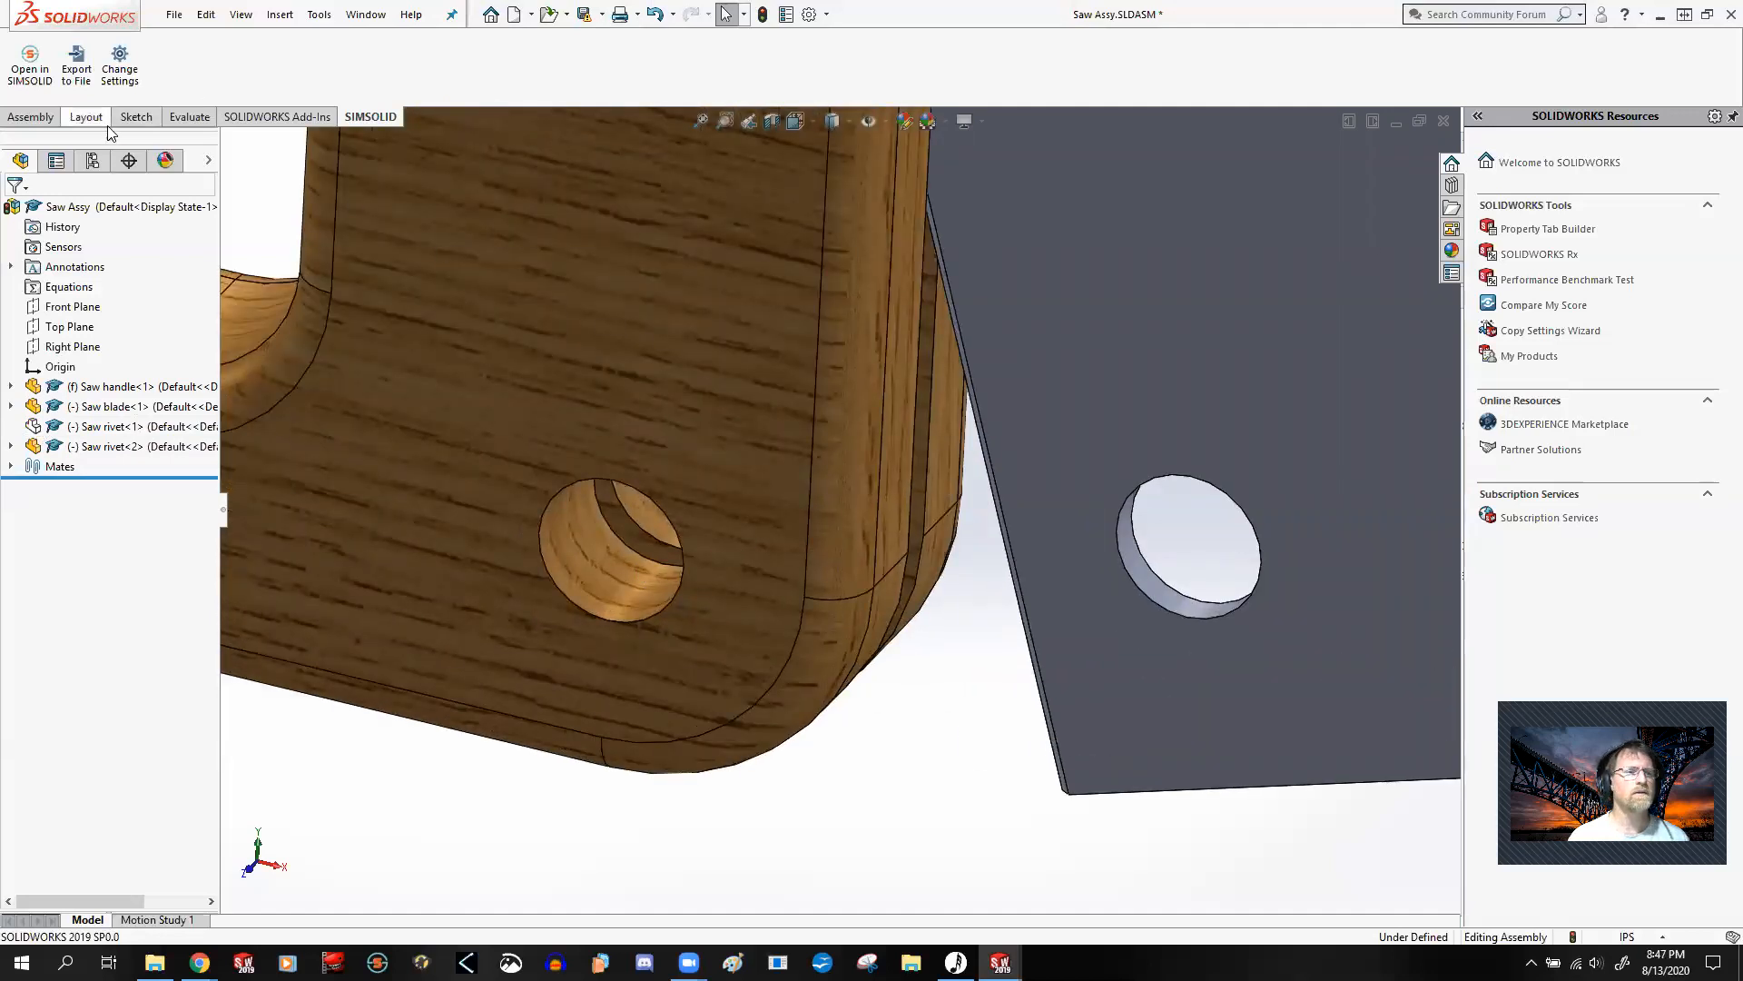
pyautogui.click(30, 116)
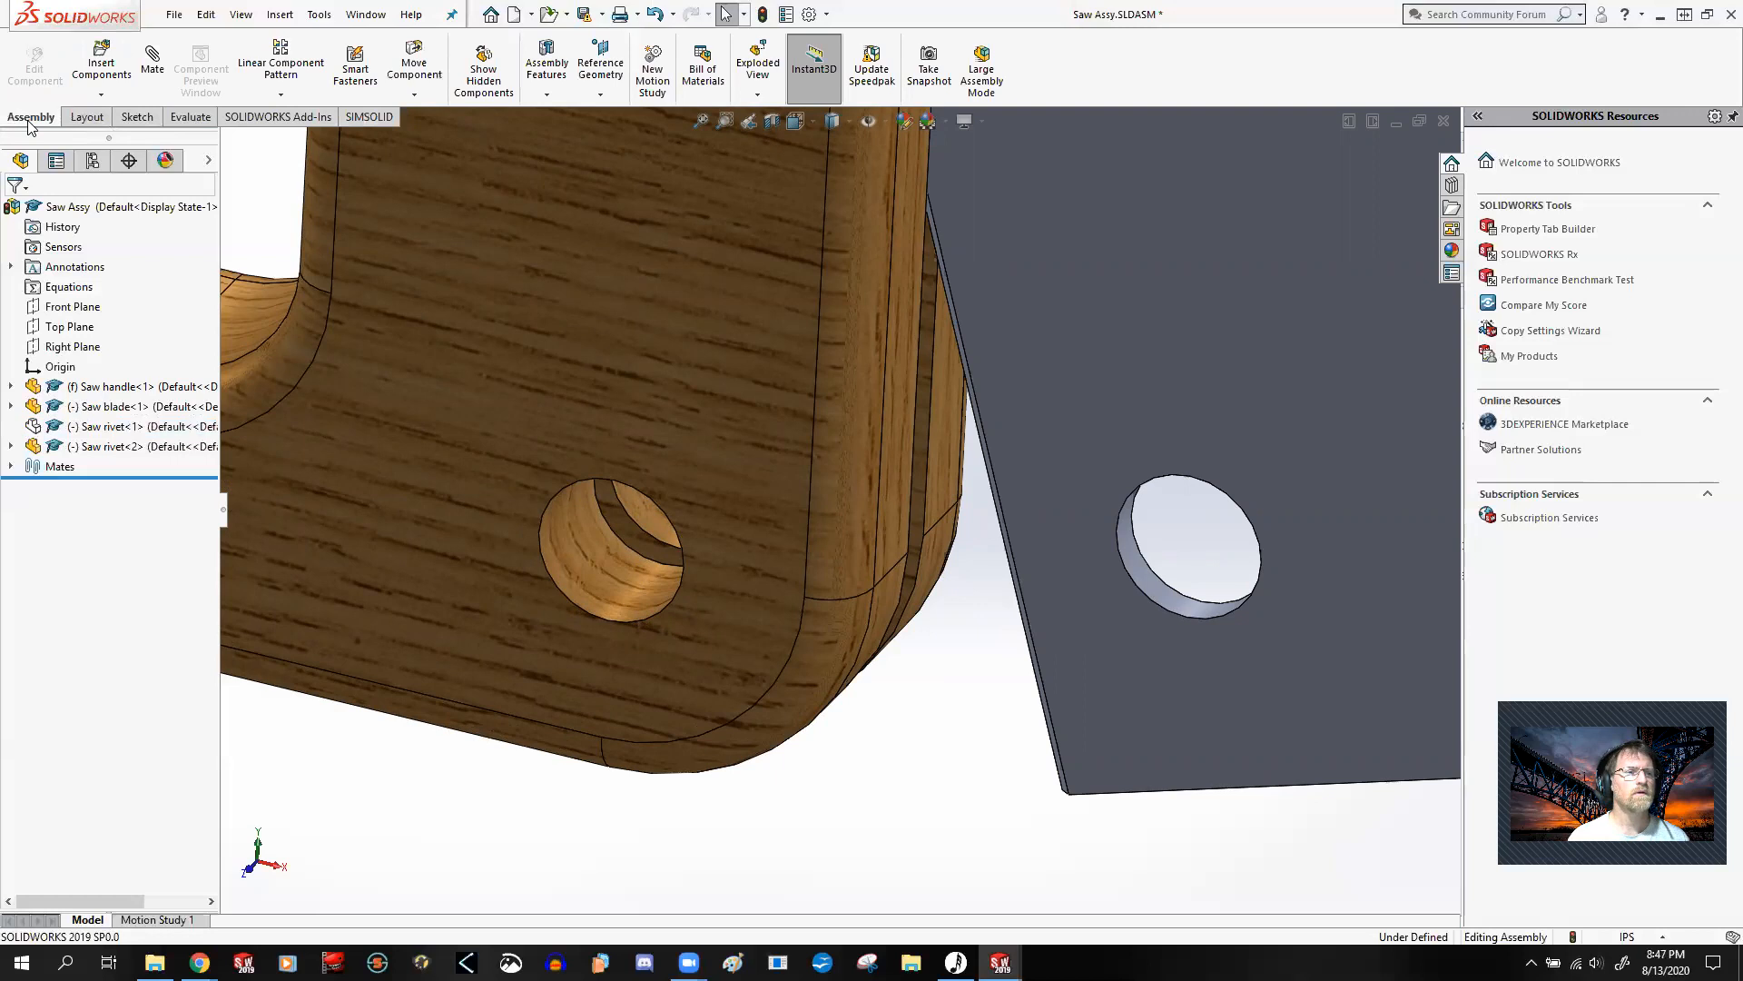
pyautogui.click(153, 61)
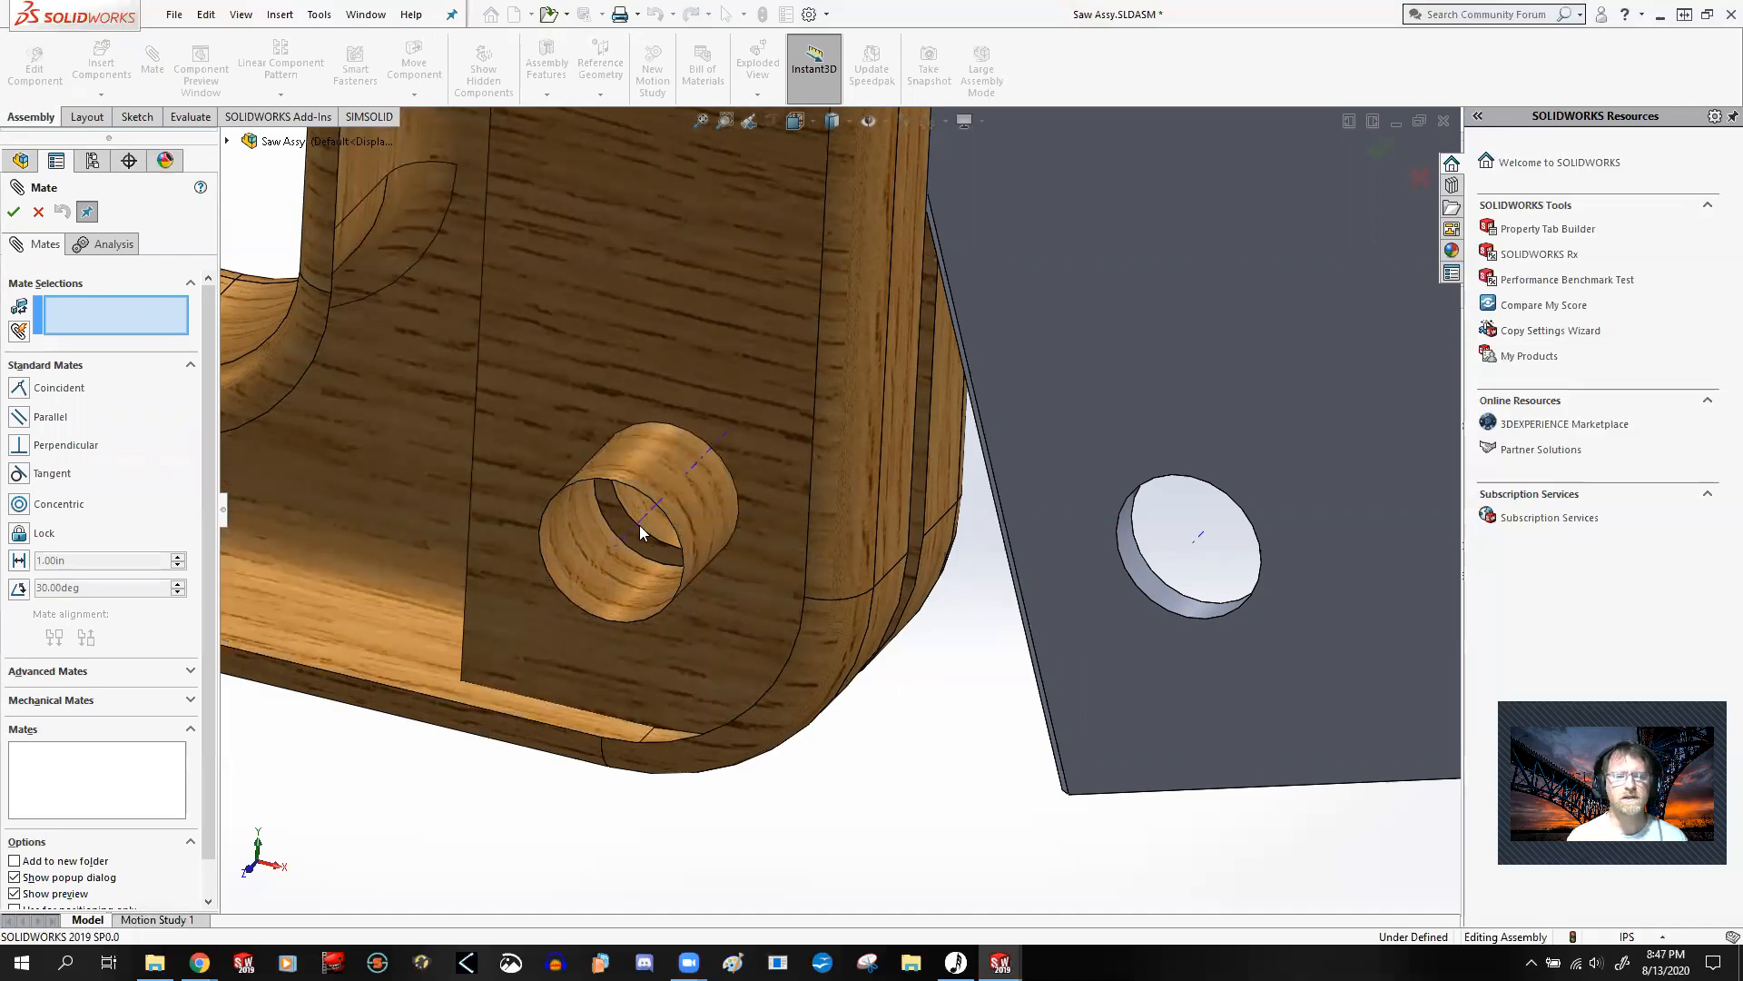
pyautogui.click(253, 15)
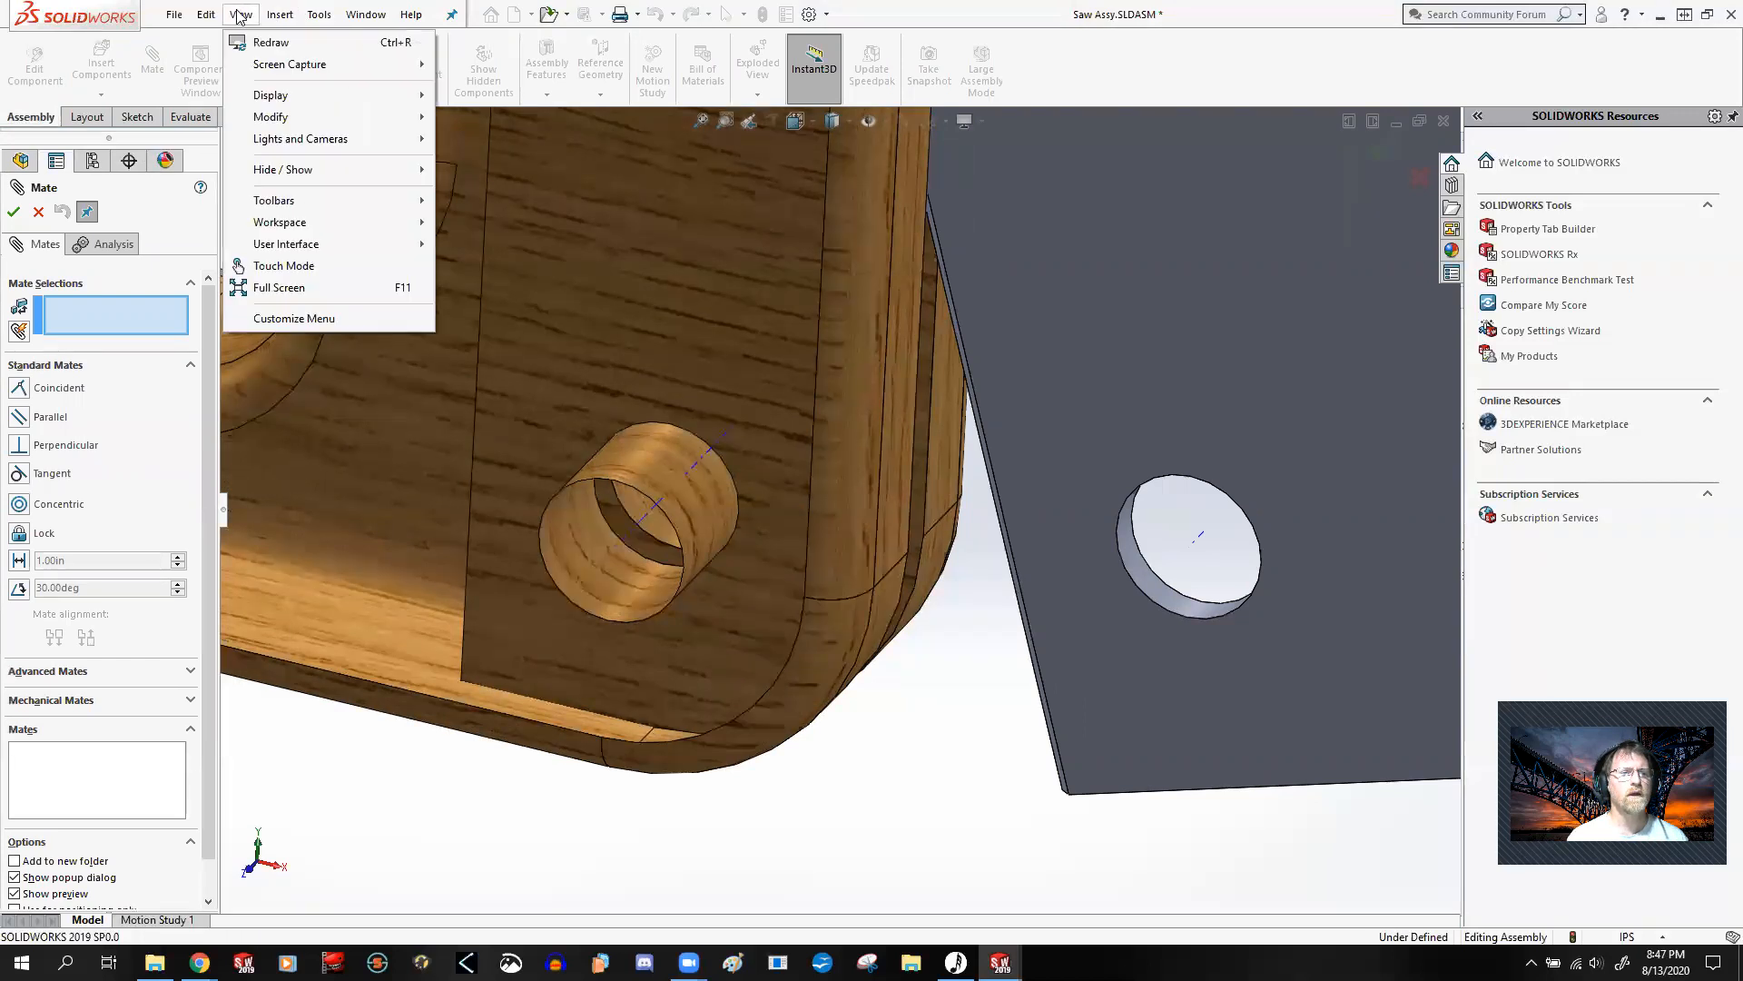
pyautogui.moveTo(332, 172)
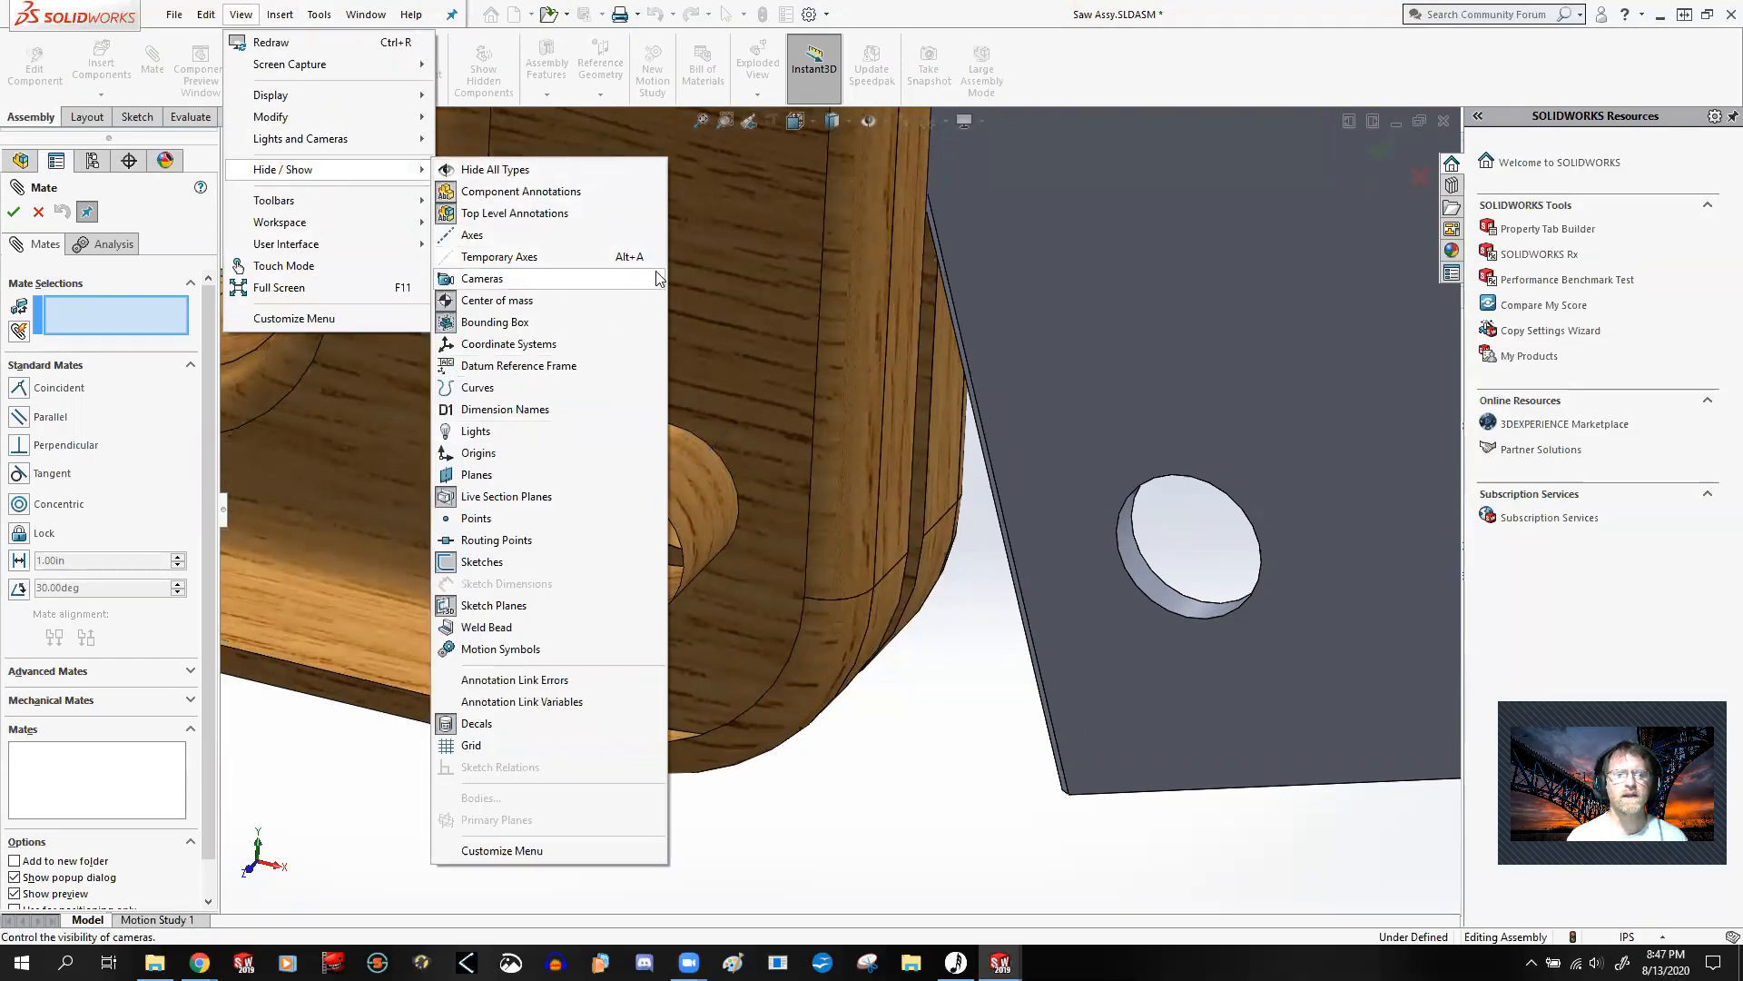
pyautogui.click(559, 258)
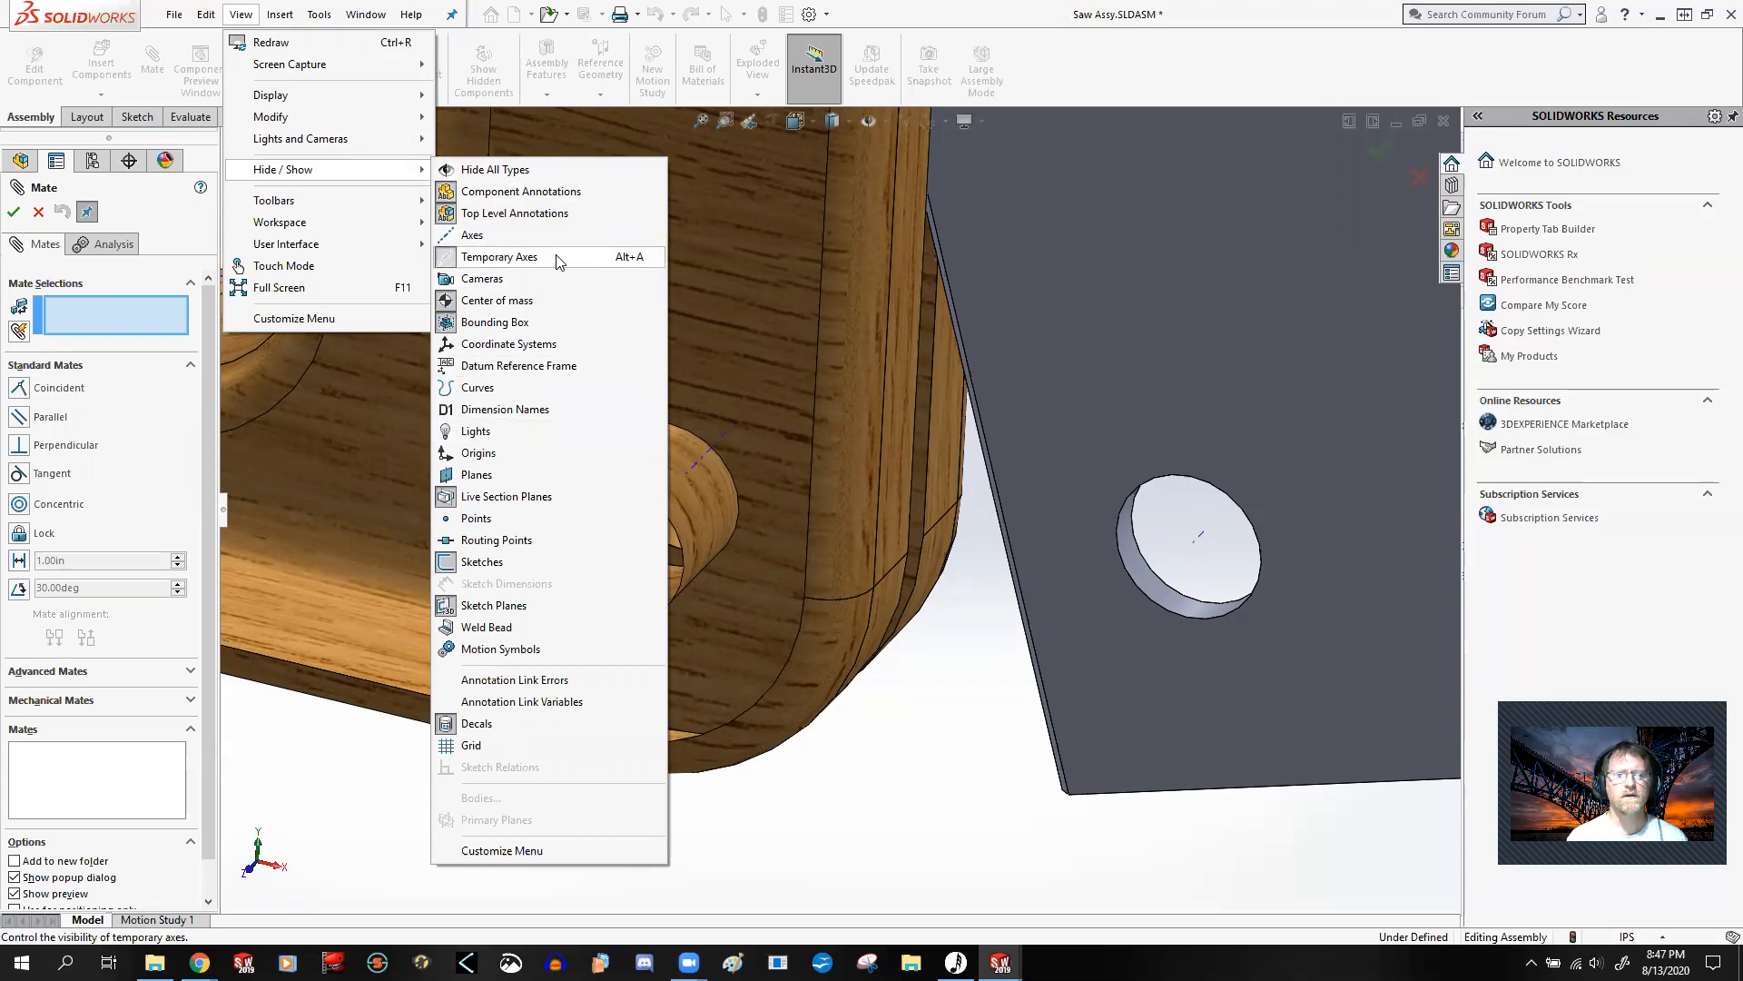
pyautogui.click(560, 262)
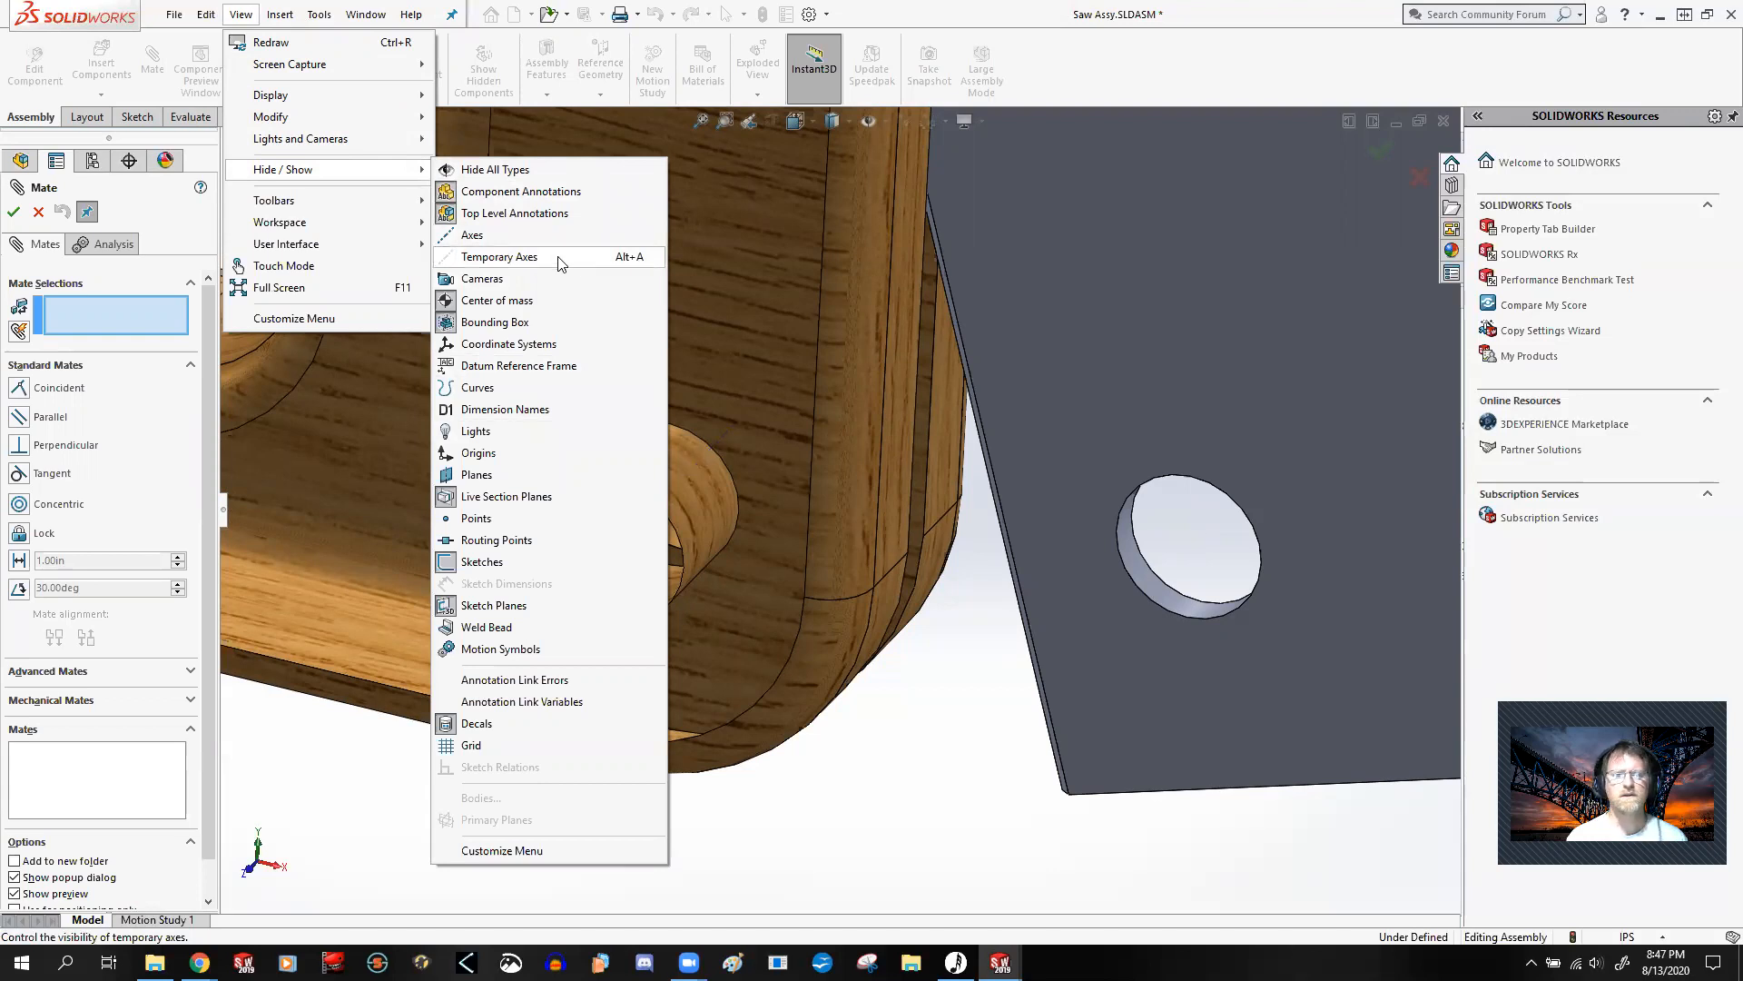
pyautogui.click(559, 258)
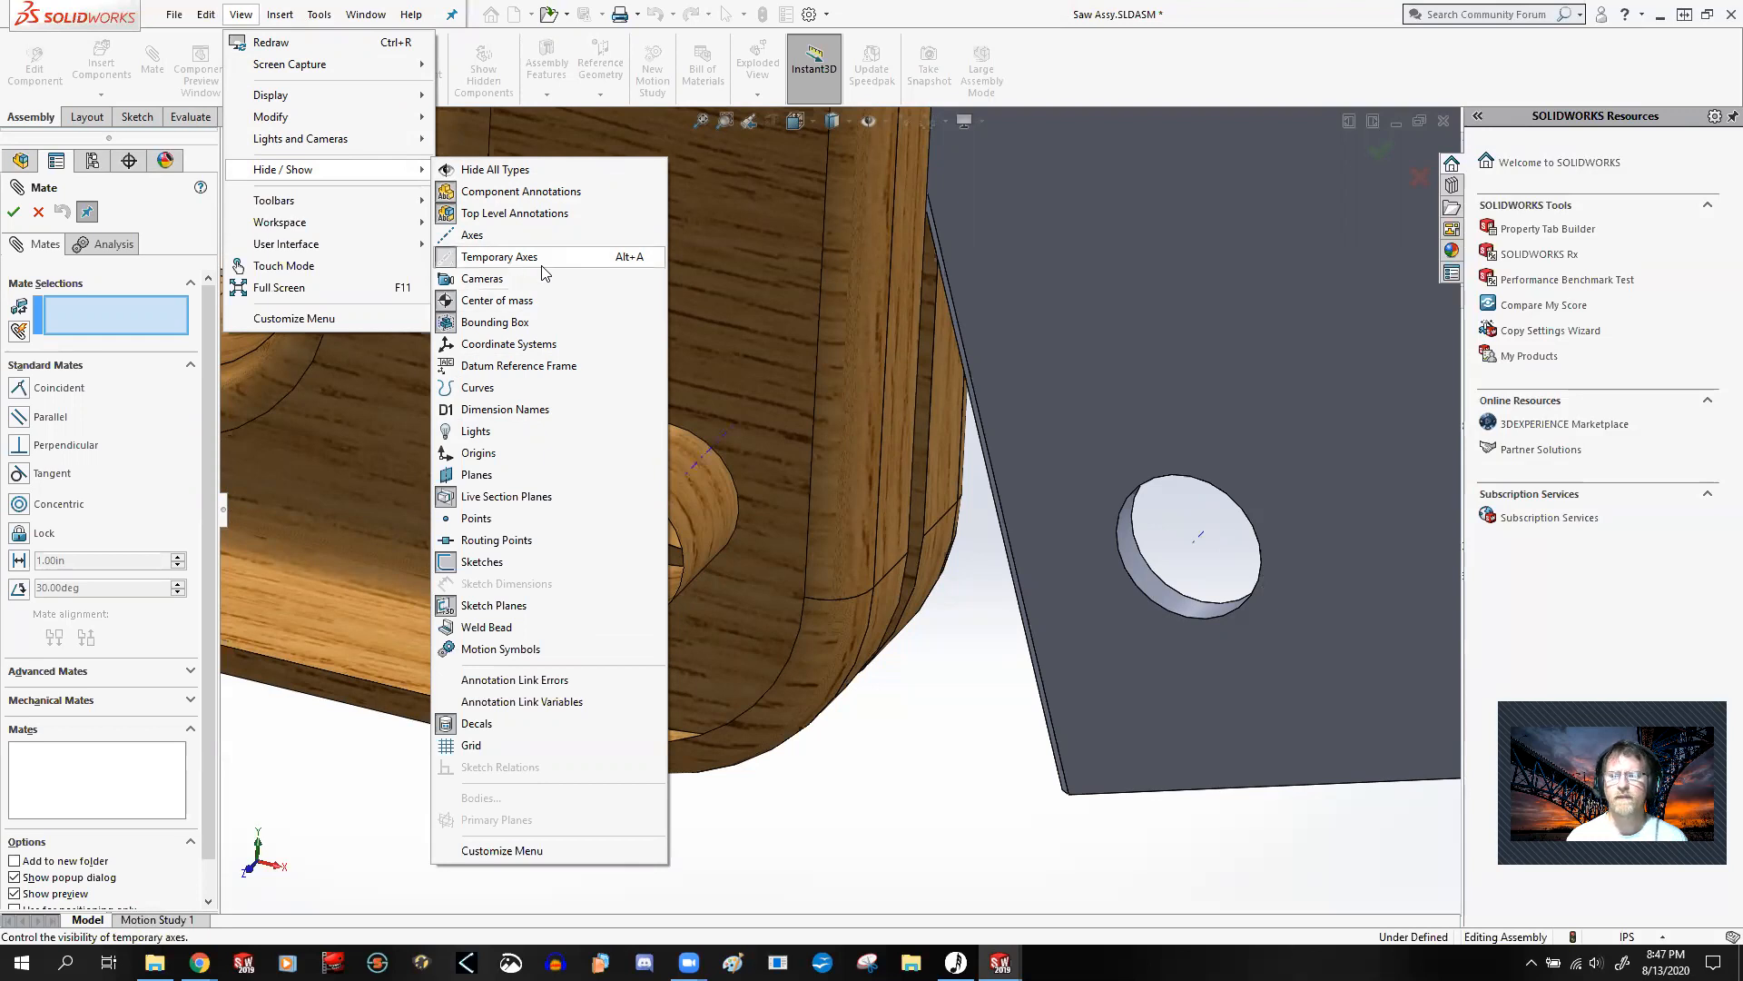
pyautogui.click(924, 742)
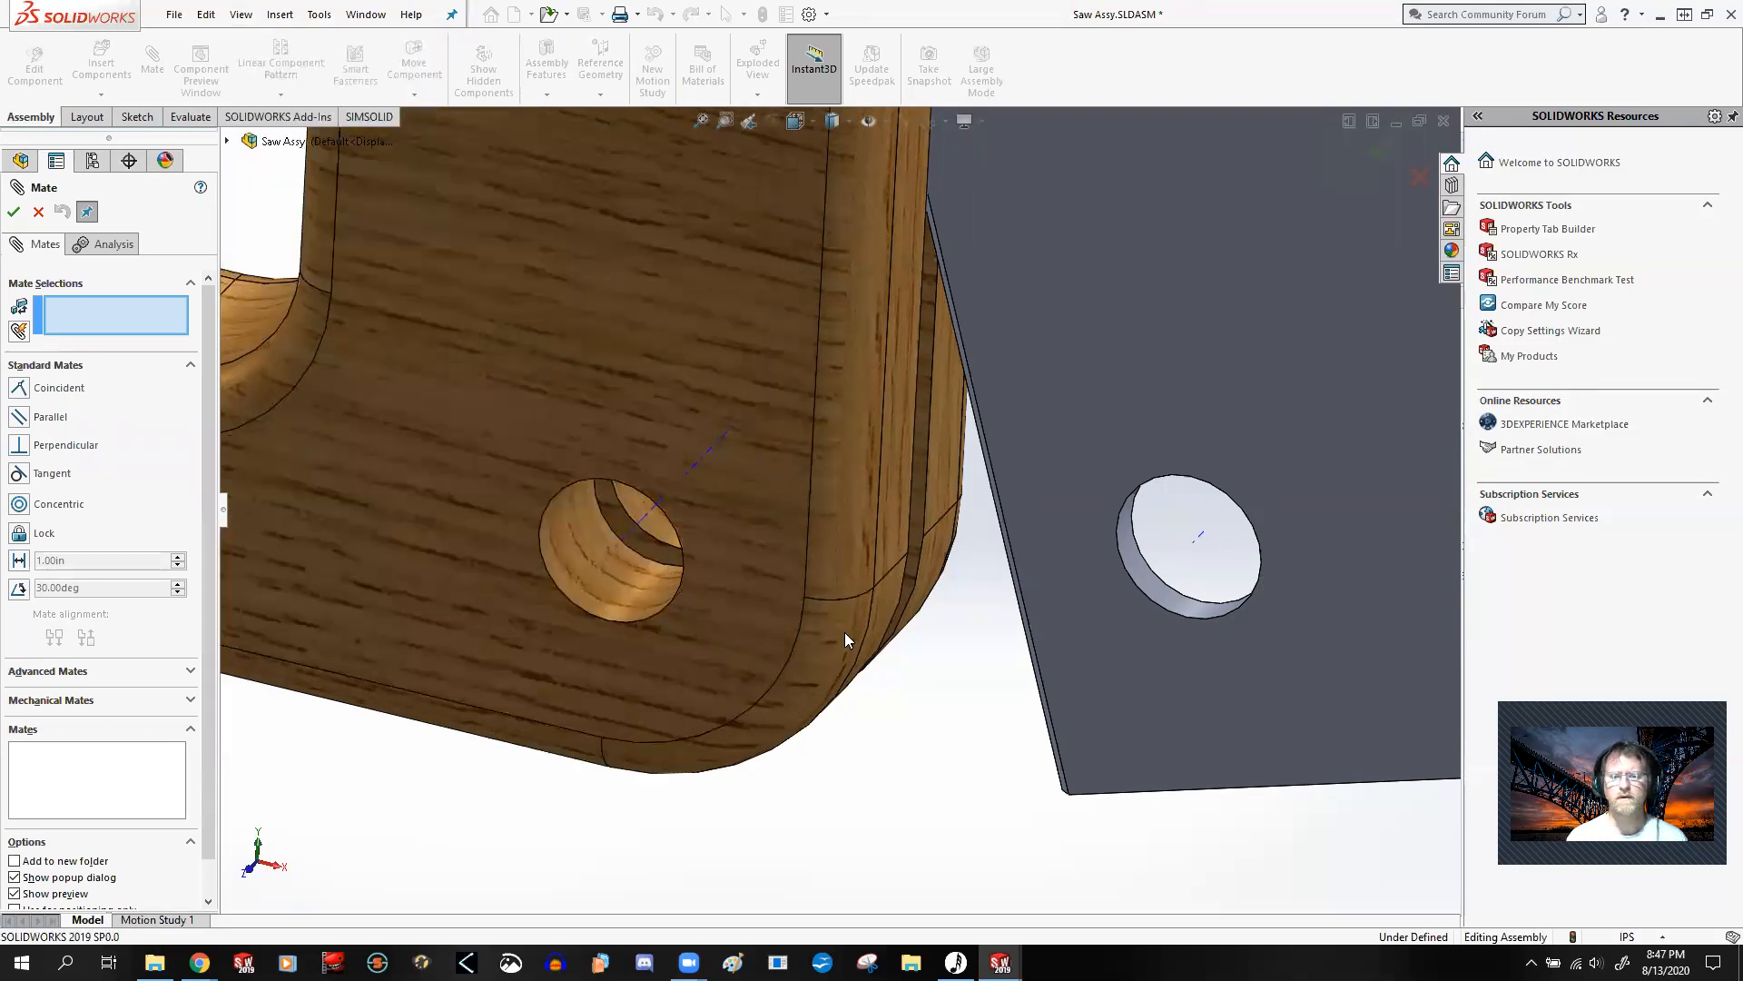
# Step: Add a coincident mate between the lower hole axes of the saw handle and saw blade
pyautogui.click(632, 526)
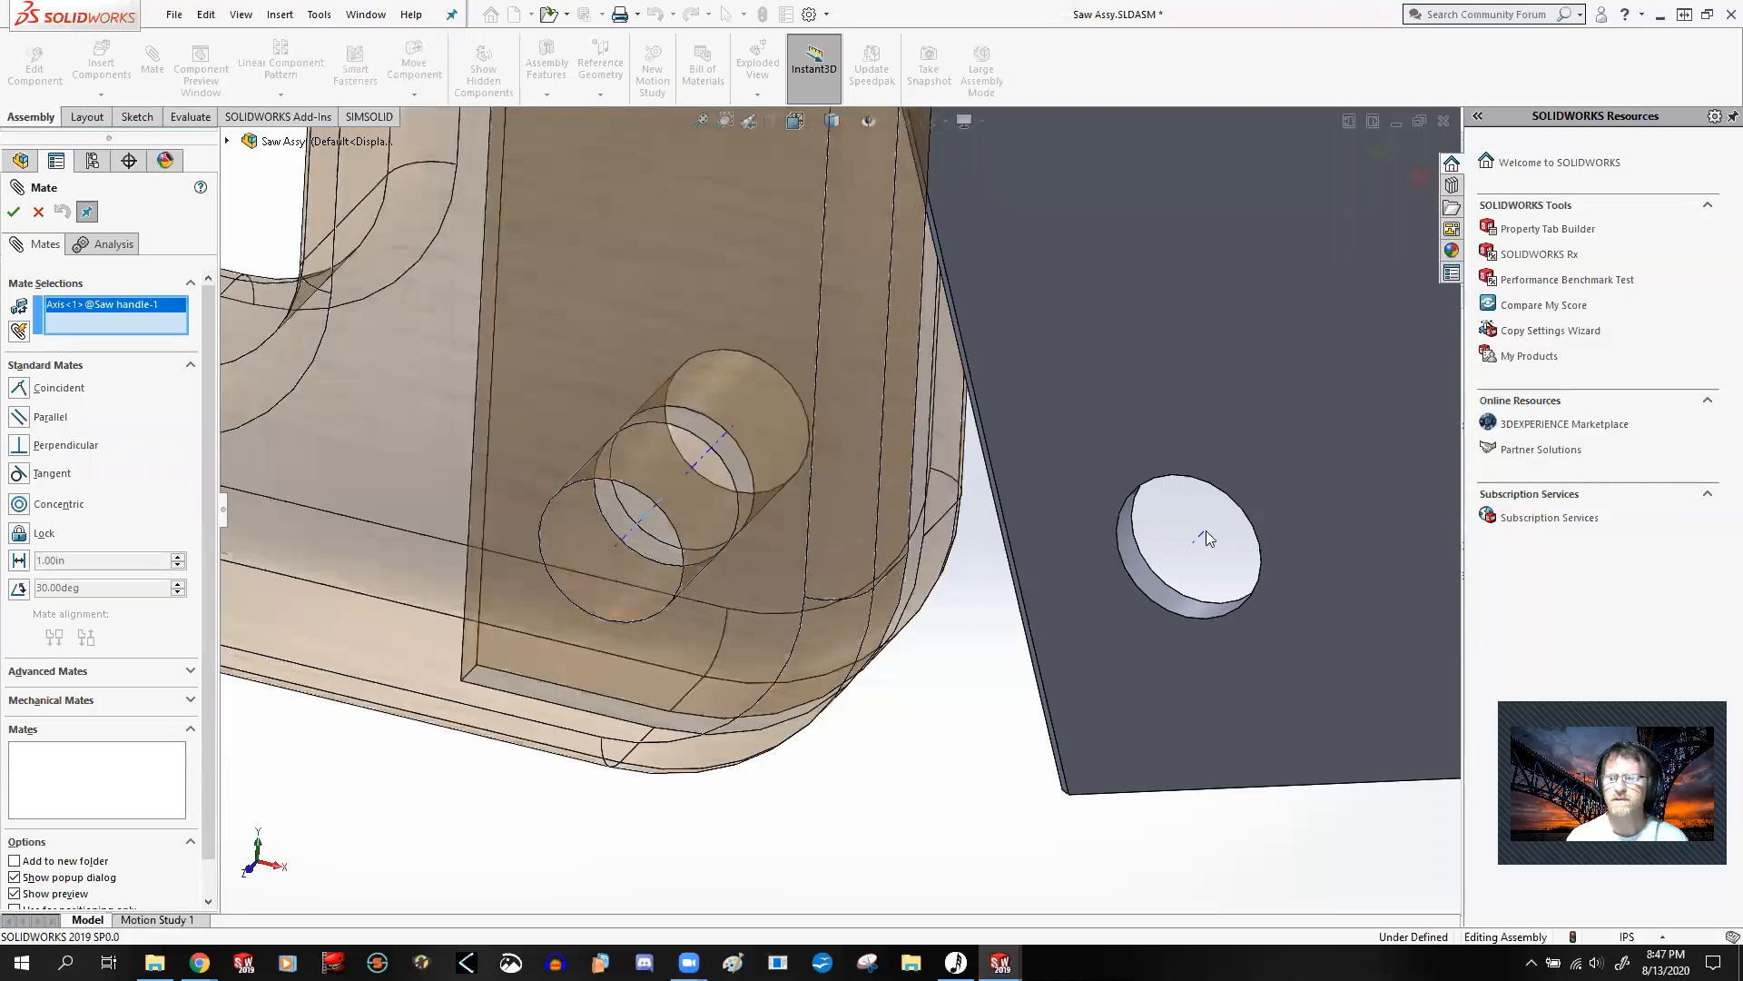
pyautogui.click(1199, 537)
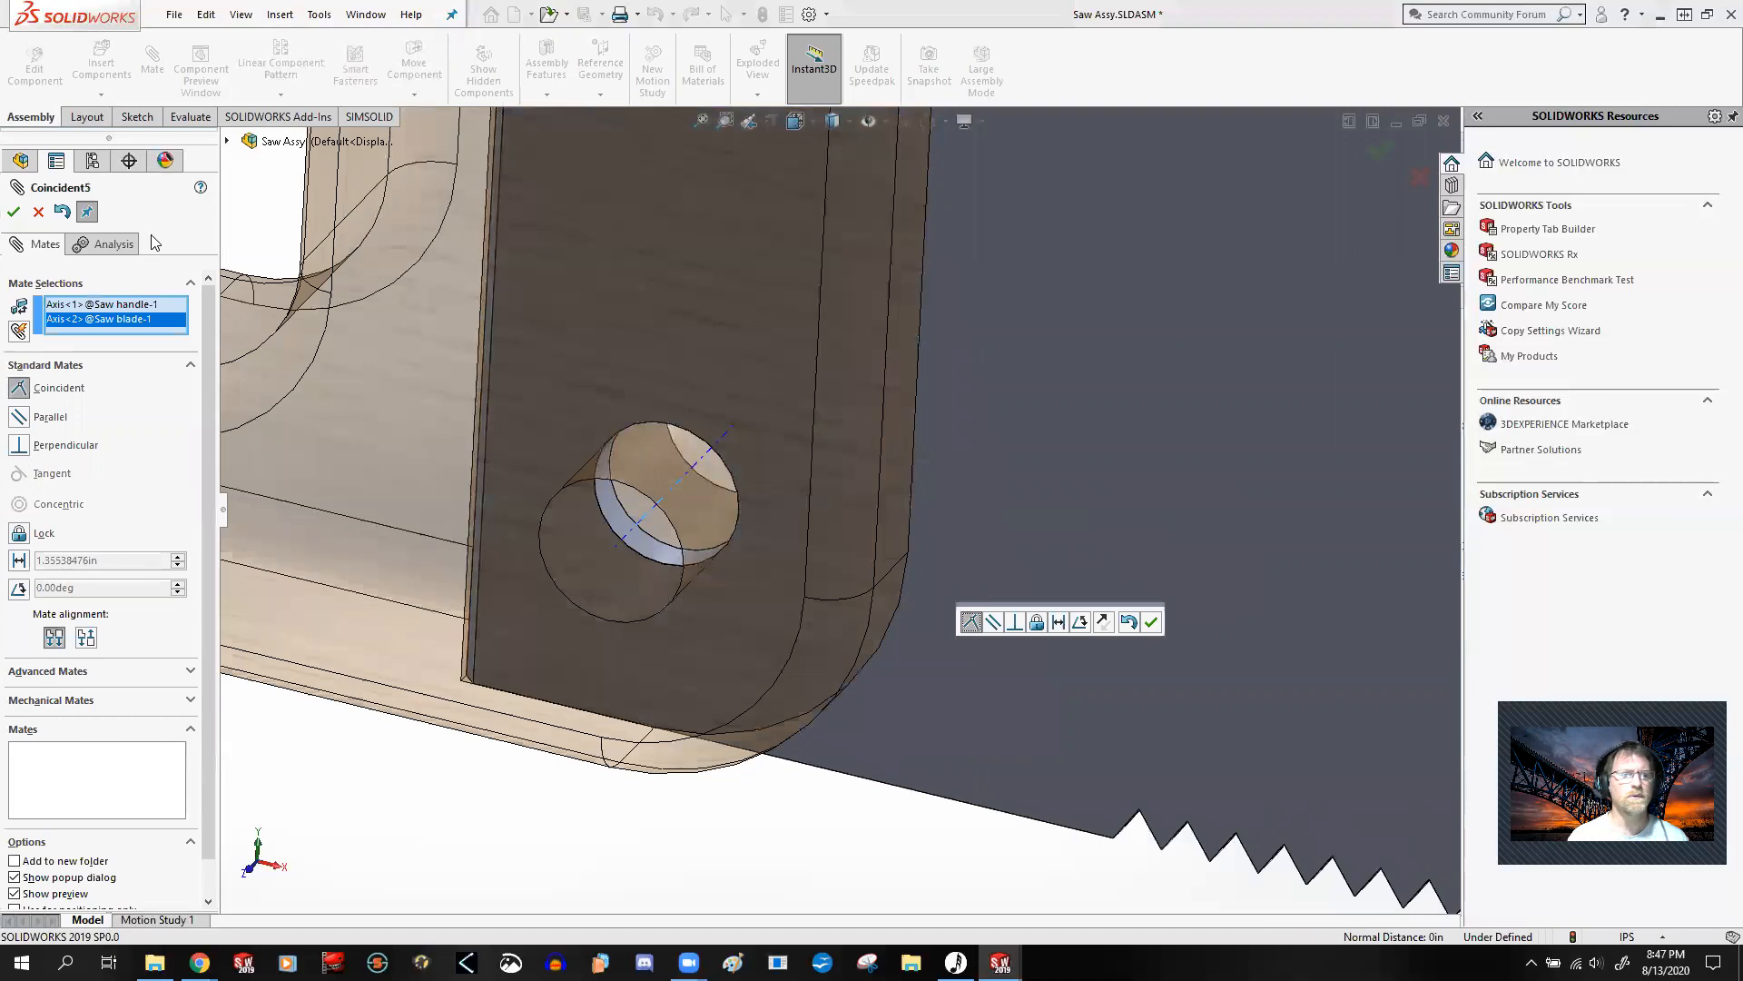
pyautogui.click(15, 213)
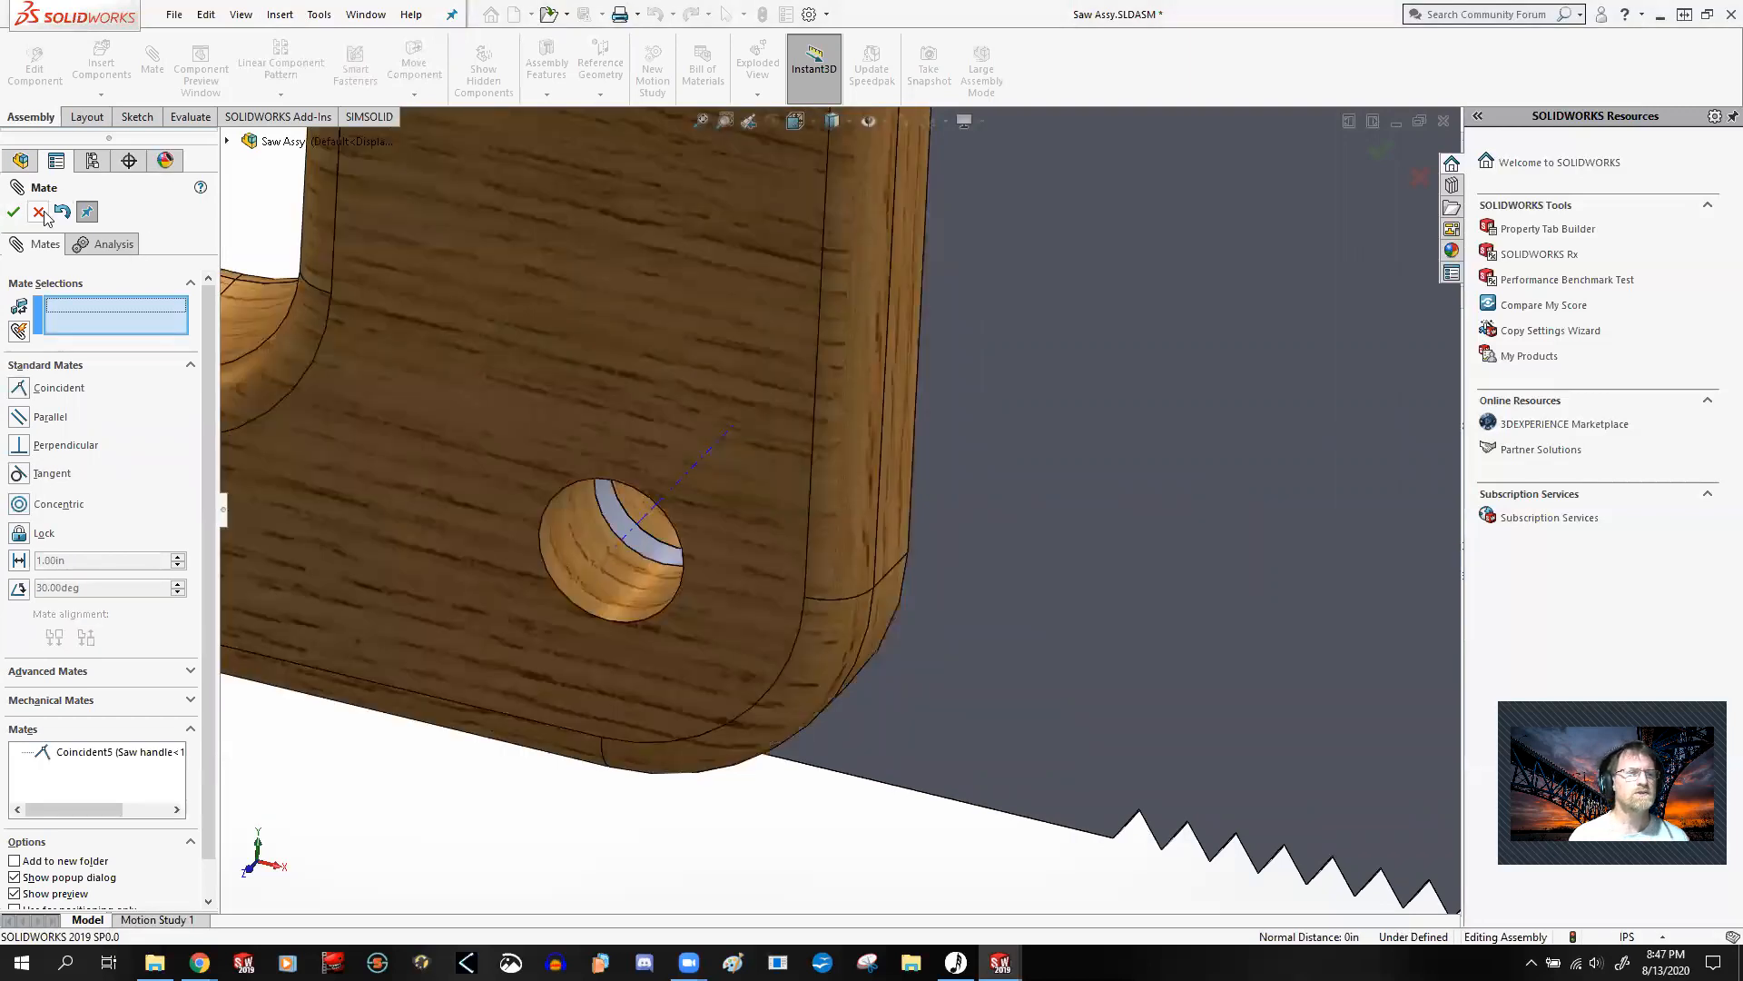
pyautogui.click(39, 212)
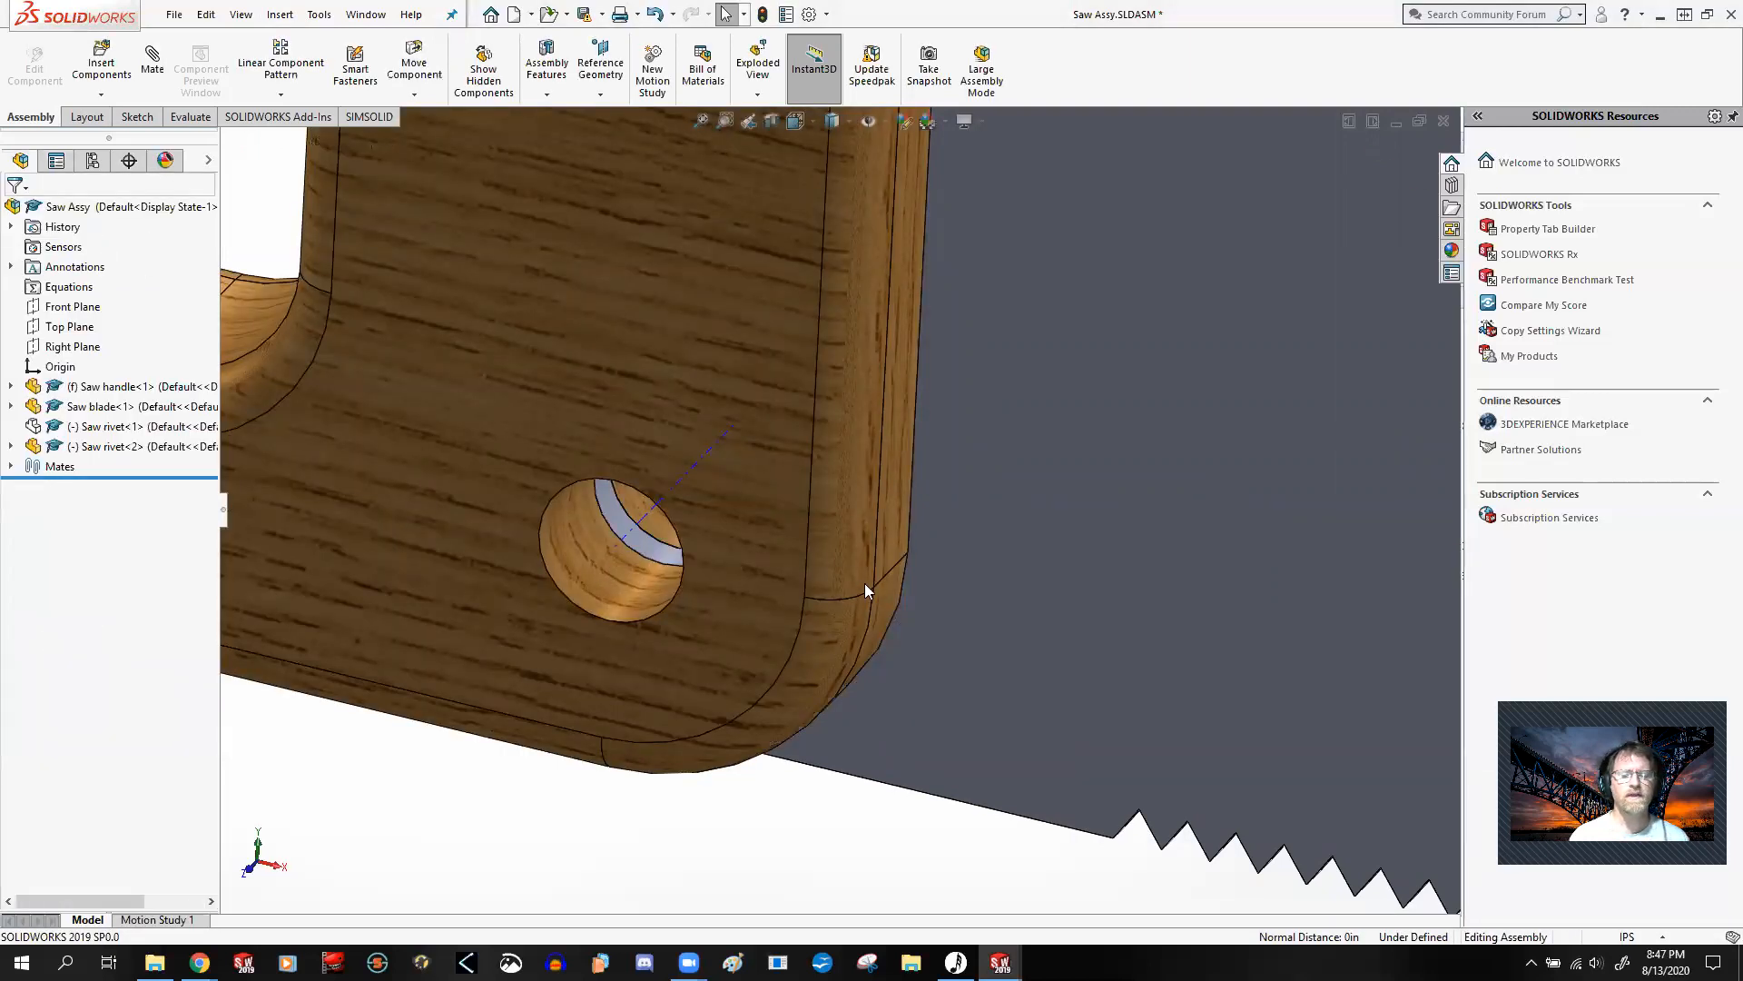
# Step: Try to swing the mated blade relative to the handle to test its remaining freedom
pyautogui.scroll(2, 868, 581)
pyautogui.scroll(3, 908, 527)
pyautogui.scroll(1, 955, 374)
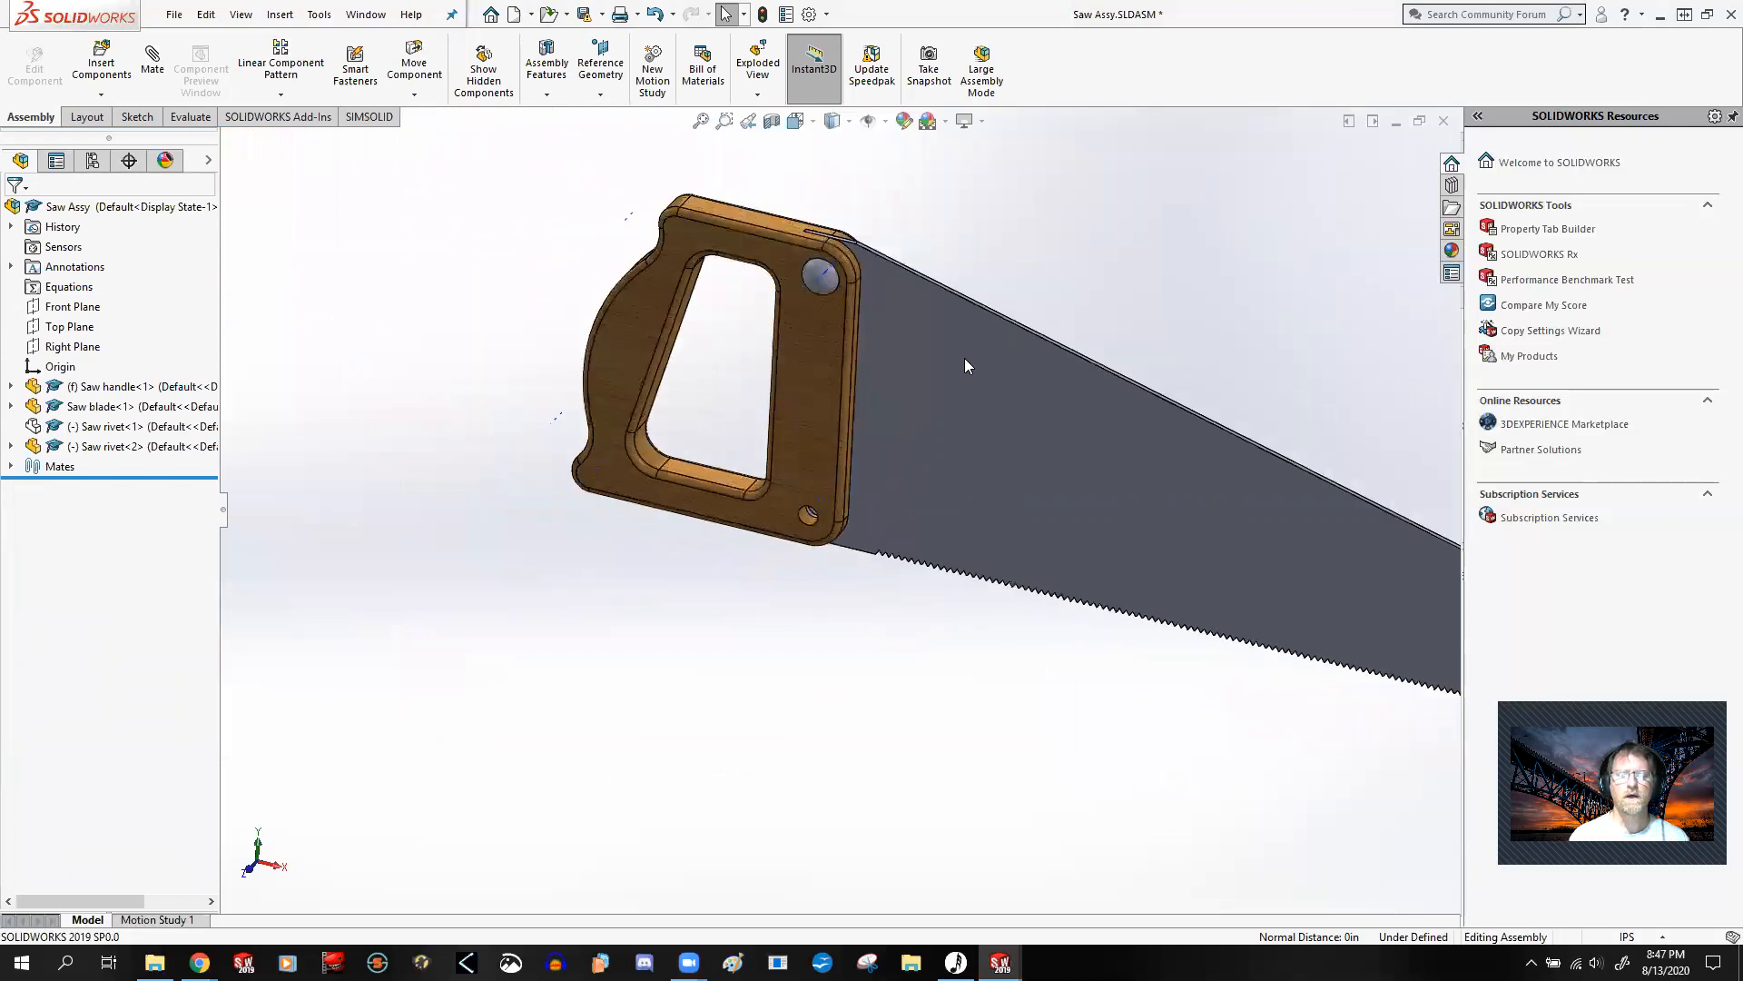
pyautogui.scroll(-1, 964, 363)
pyautogui.scroll(1, 964, 358)
pyautogui.scroll(1, 843, 410)
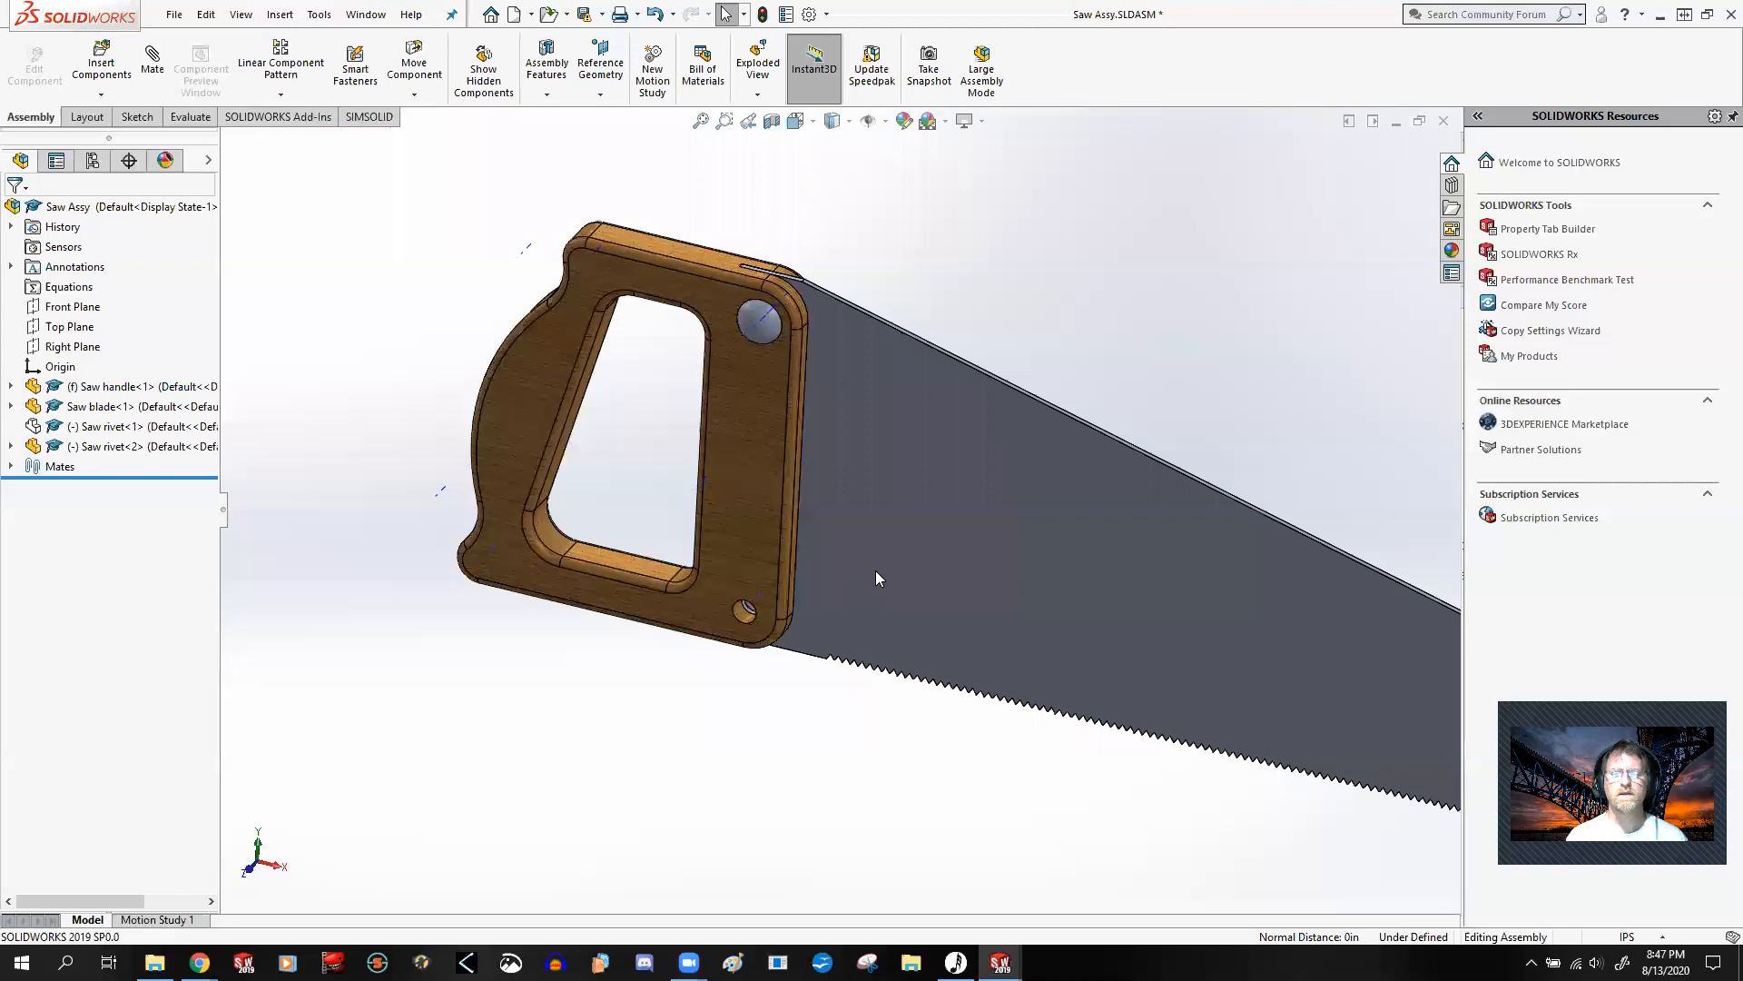
pyautogui.moveTo(944, 534); pyautogui.dragTo(1122, 472)
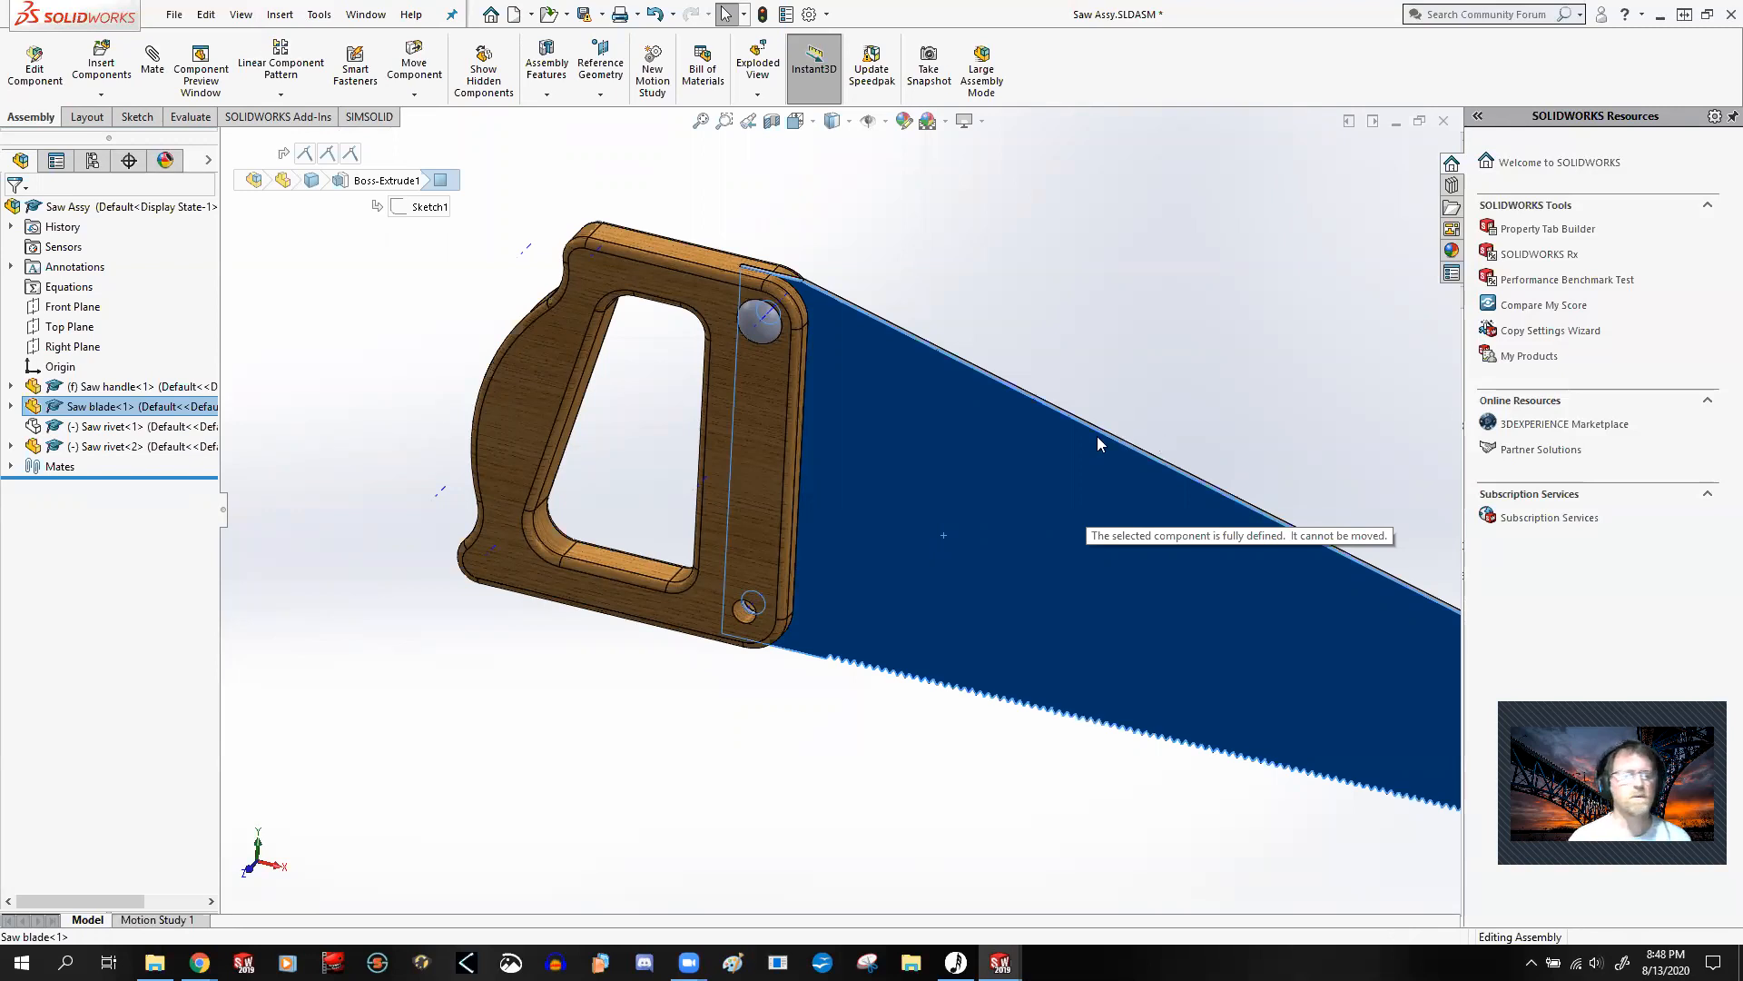
# Step: Show the hidden lower saw rivet in the assembly again and clear the selection
pyautogui.rightClick(100, 426)
pyautogui.click(199, 350)
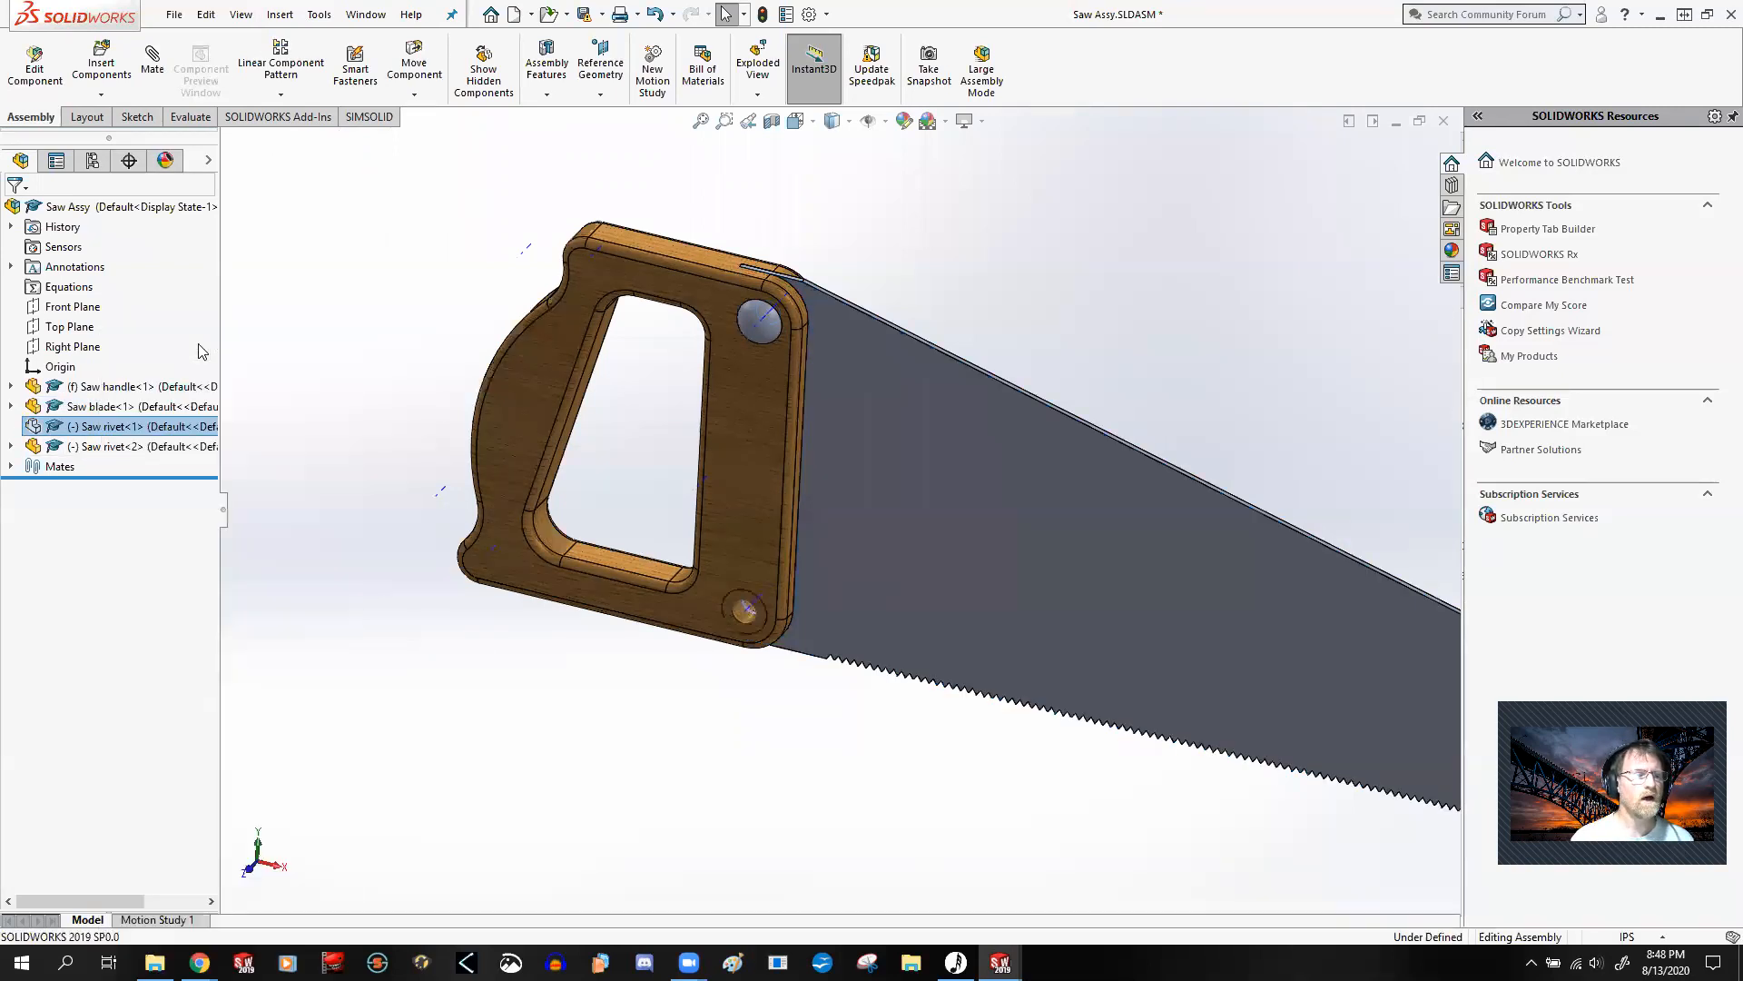
pyautogui.click(386, 388)
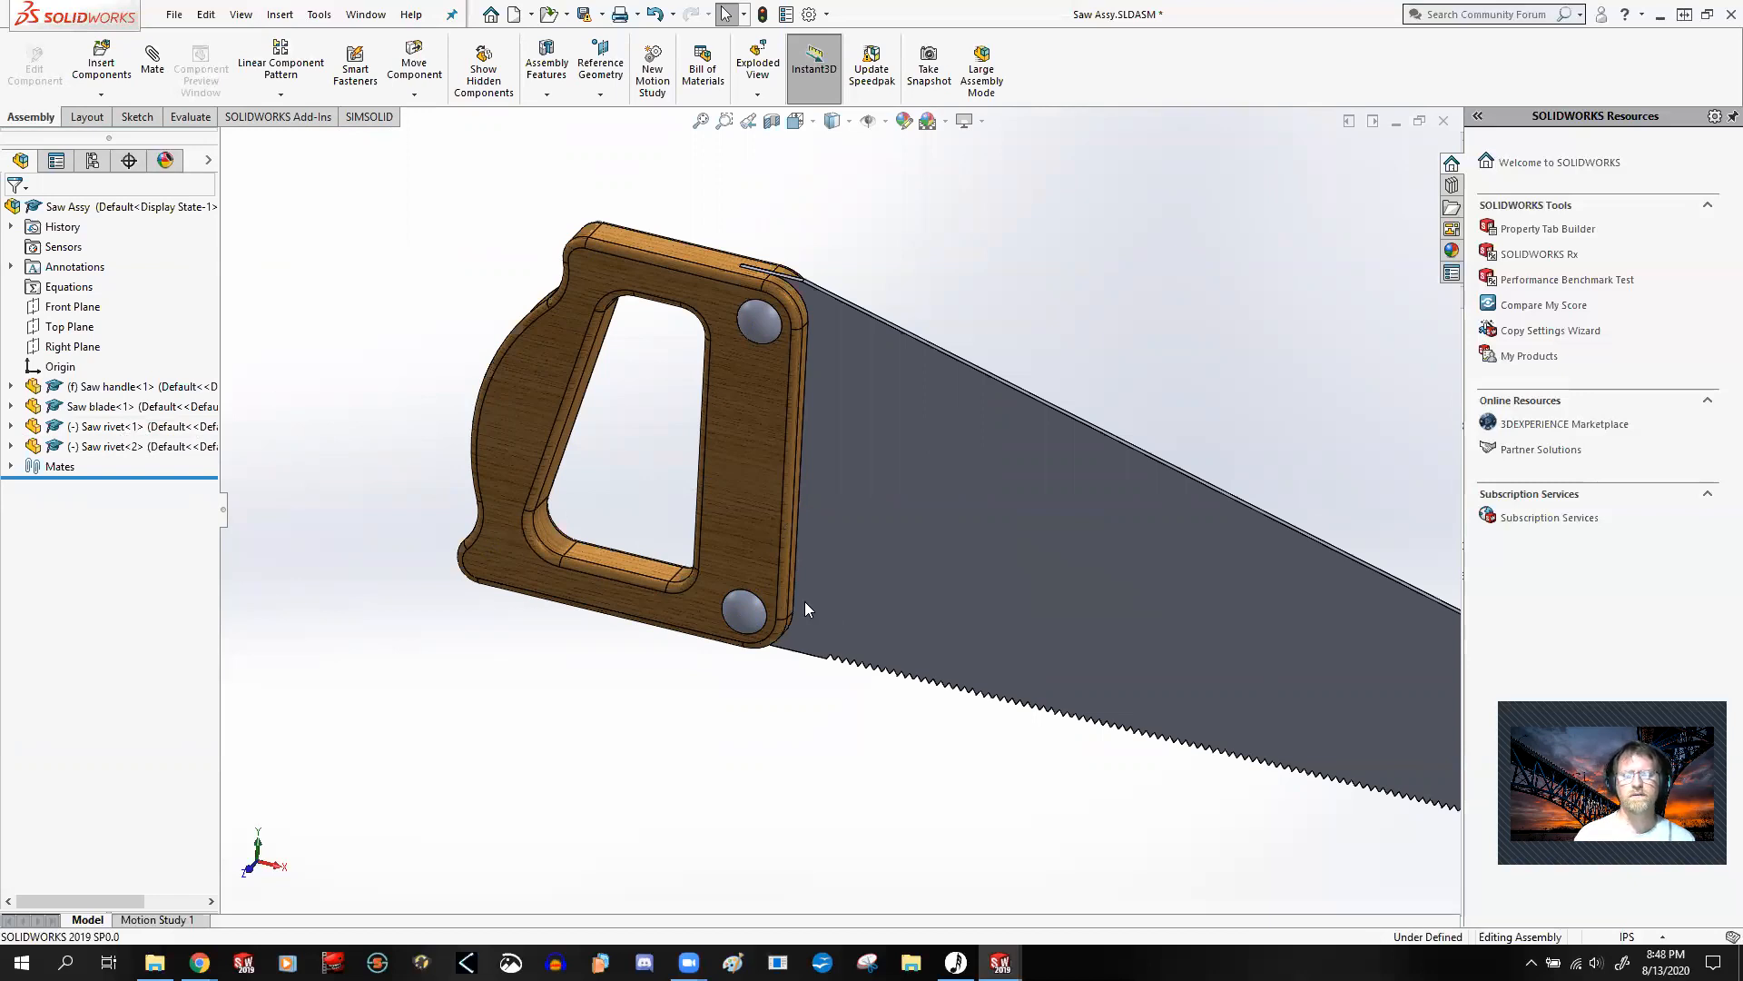
# Step: Examine how the lower rivet sits against the face of the saw handle
pyautogui.scroll(-5, 805, 602)
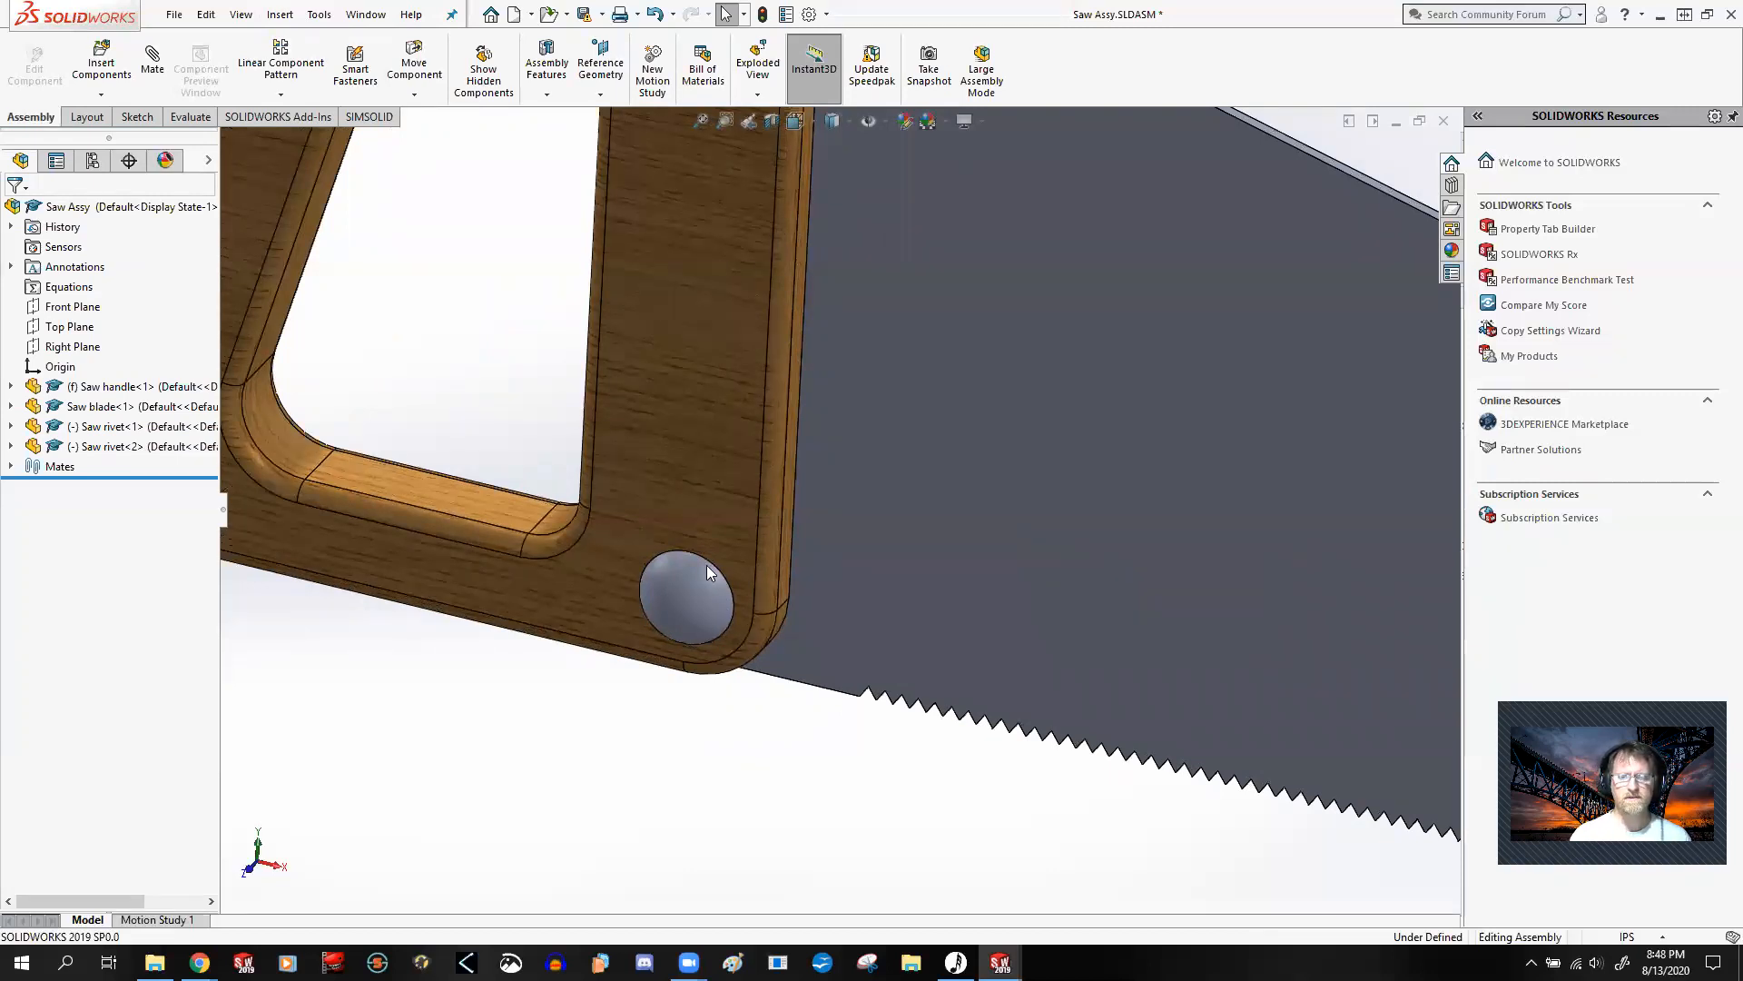
pyautogui.click(668, 454)
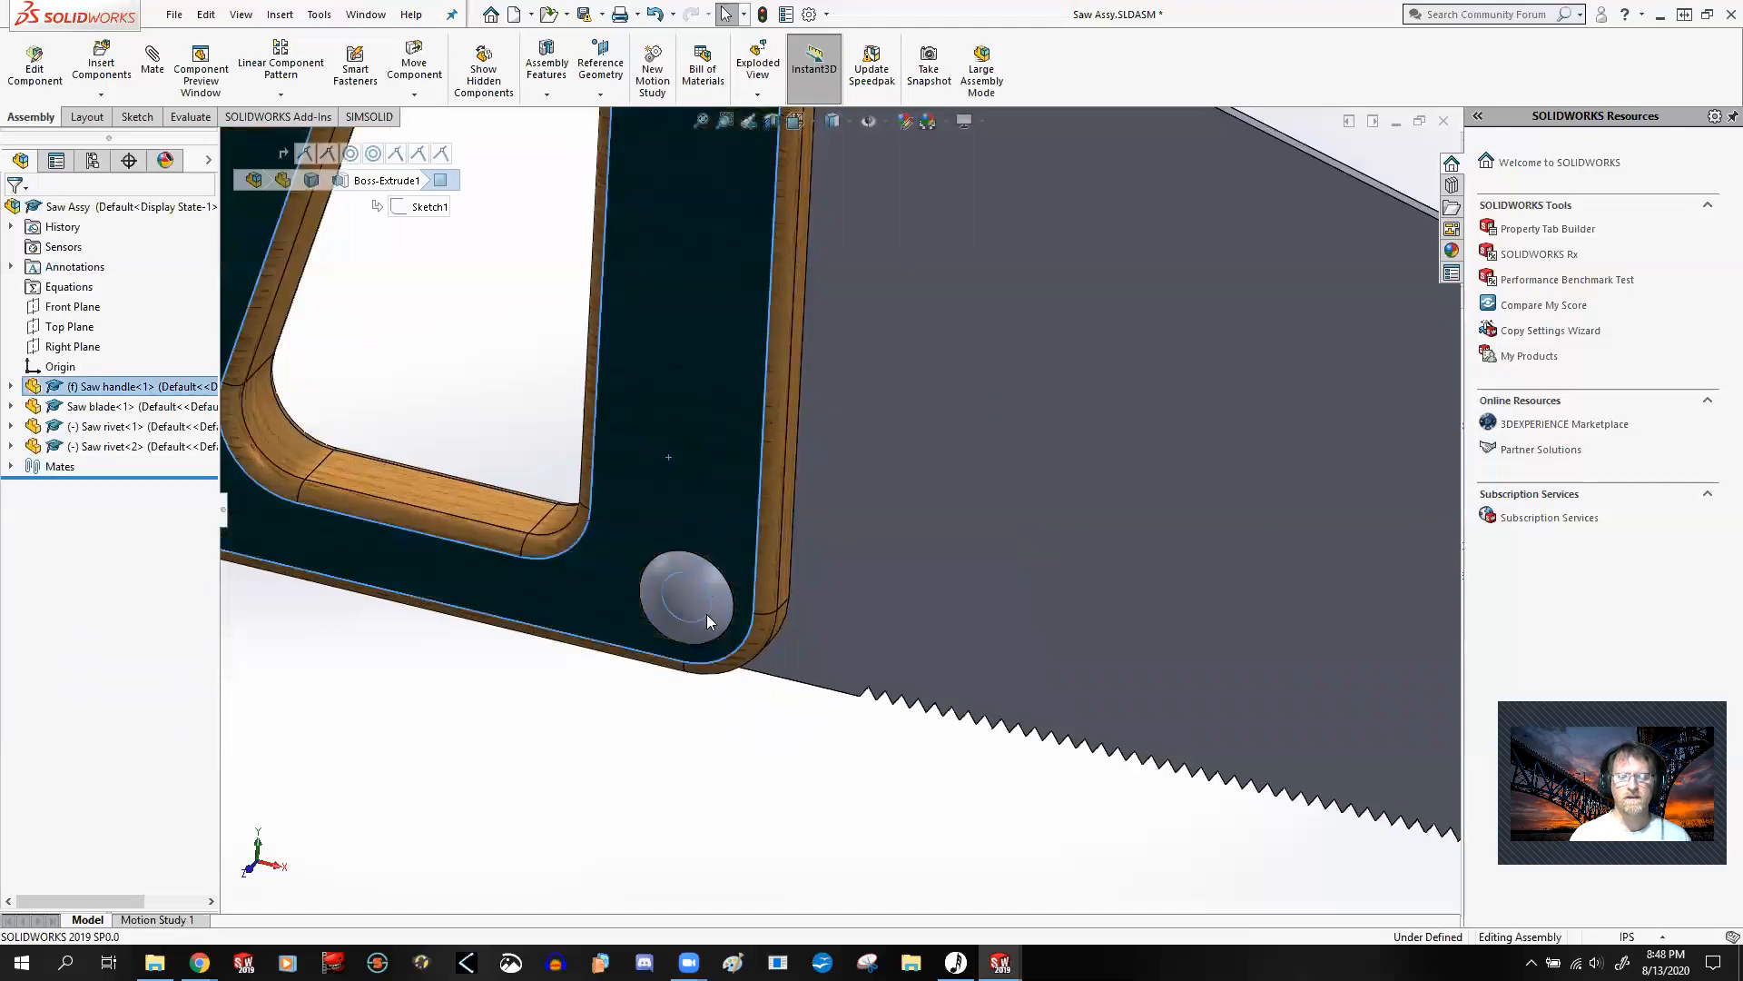
pyautogui.scroll(4, 726, 621)
pyautogui.scroll(-3, 799, 538)
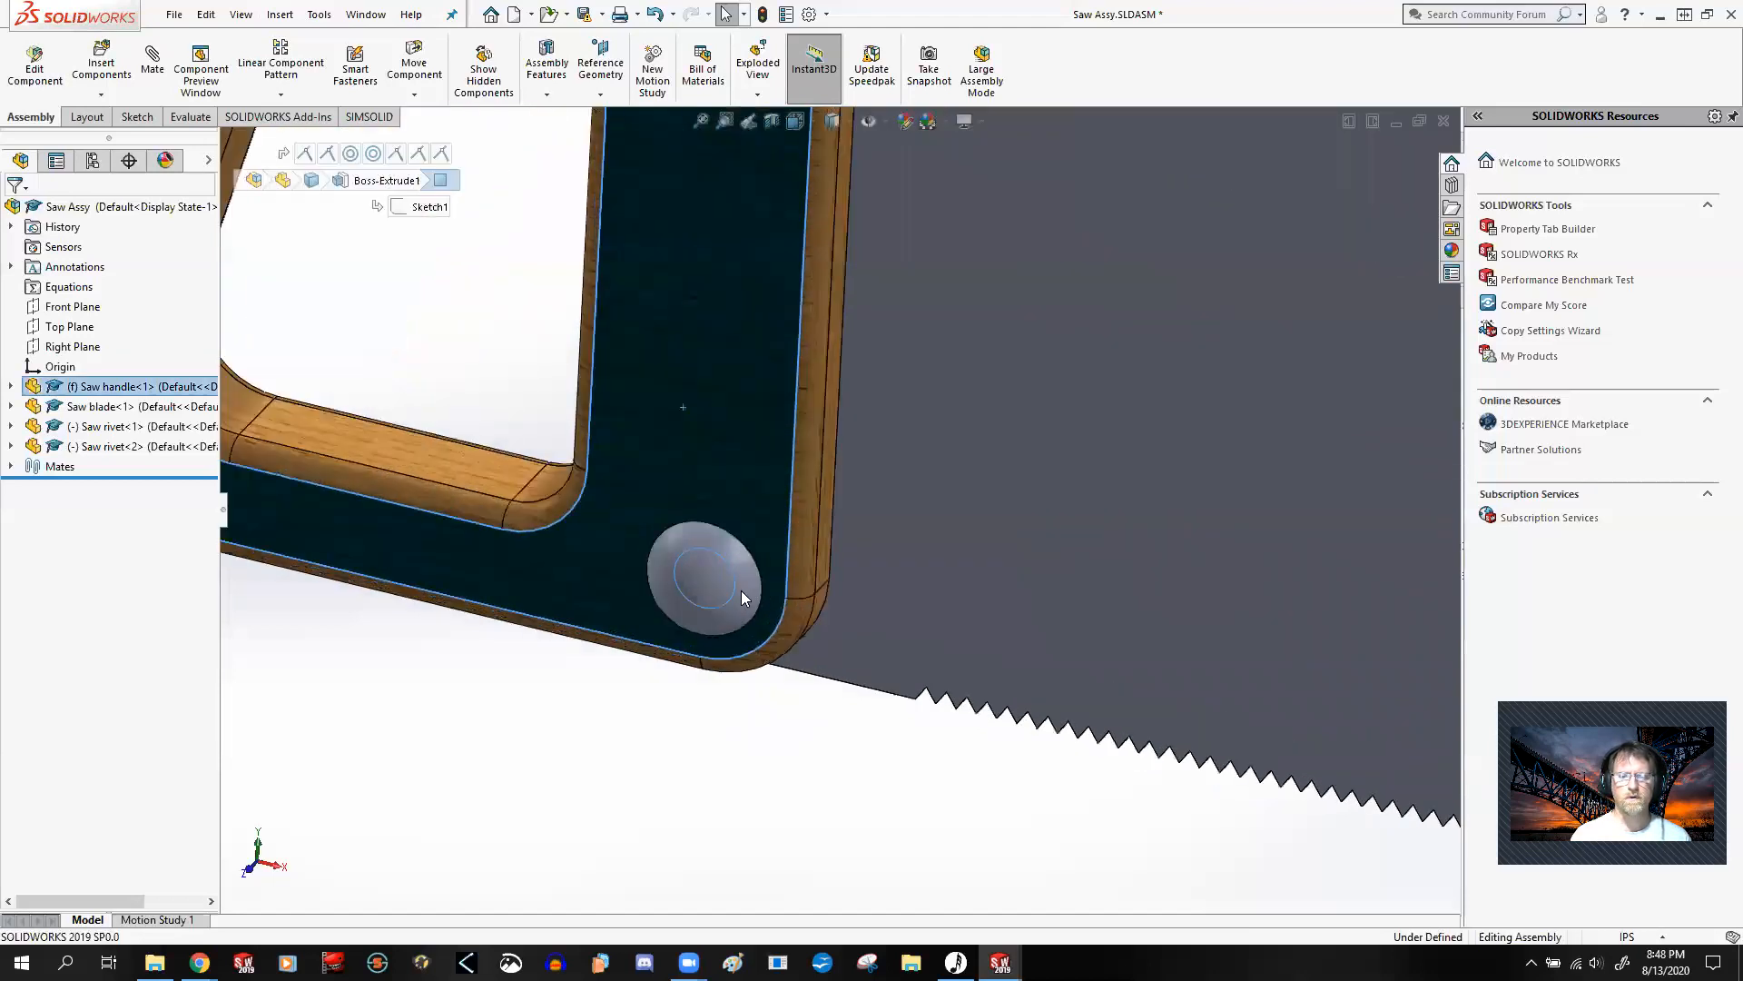
pyautogui.scroll(3, 741, 590)
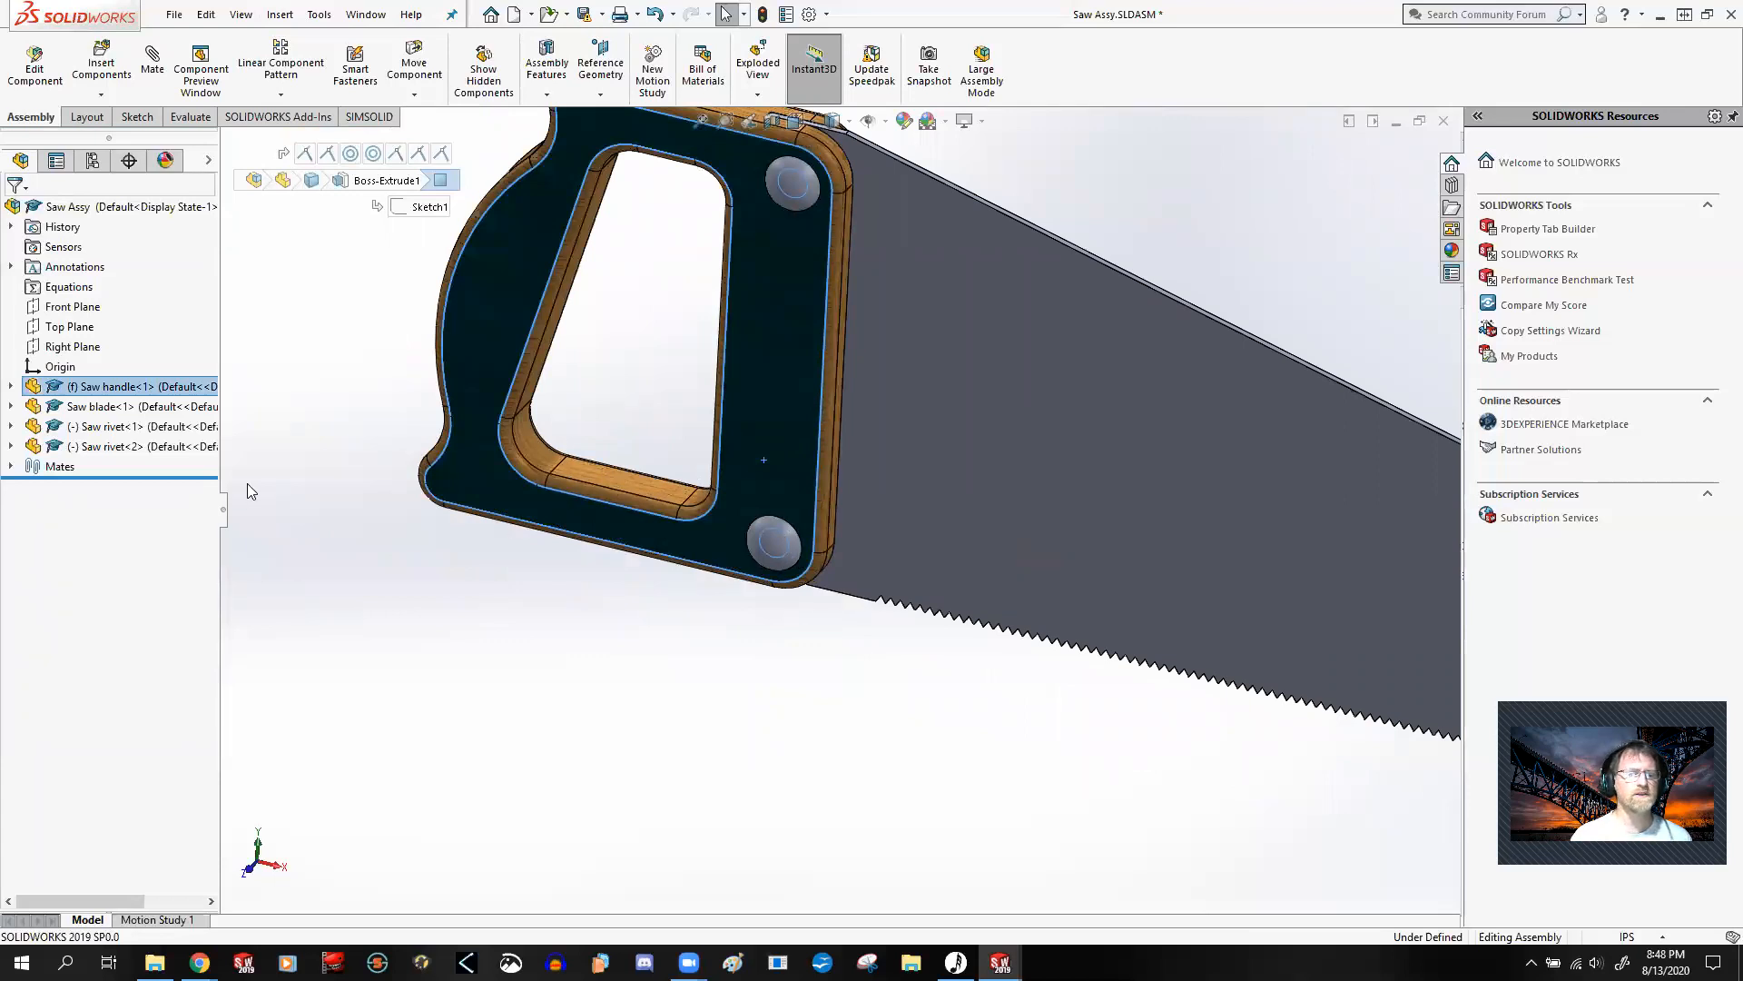
pyautogui.scroll(-5, 747, 547)
pyautogui.click(951, 828)
pyautogui.scroll(-5, 959, 627)
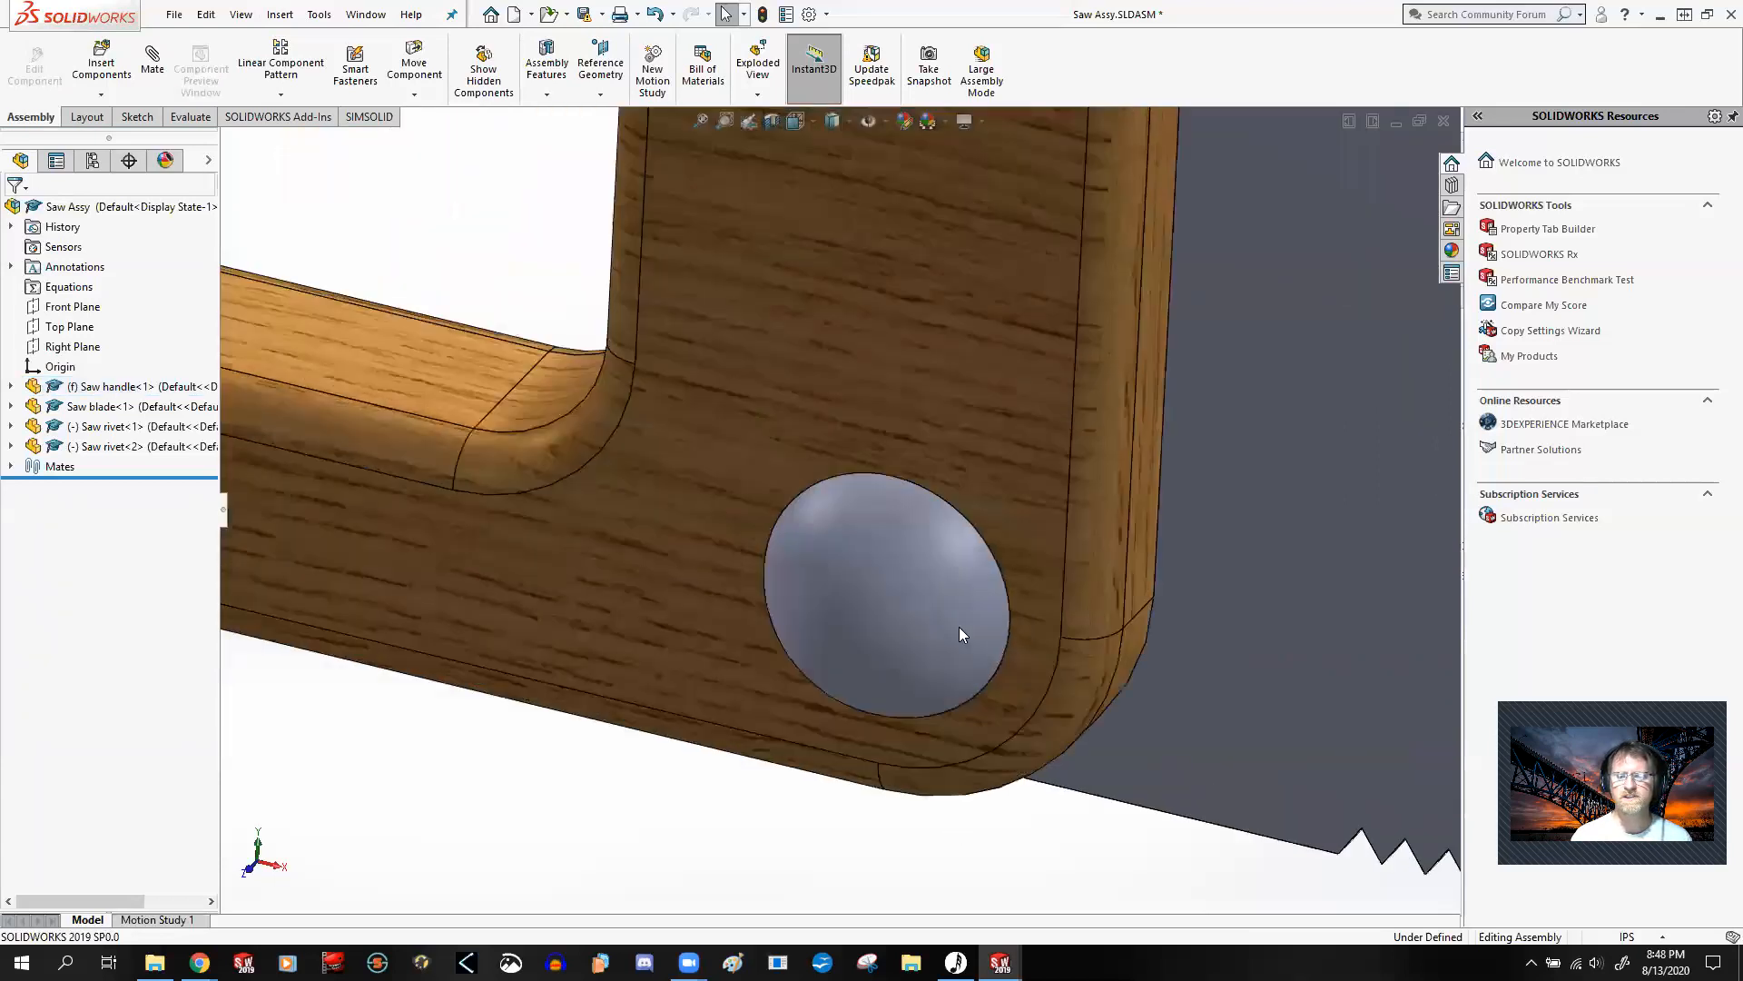
# Step: Try to spin the lower saw rivet in its hole to test its remaining freedom
pyautogui.click(930, 463)
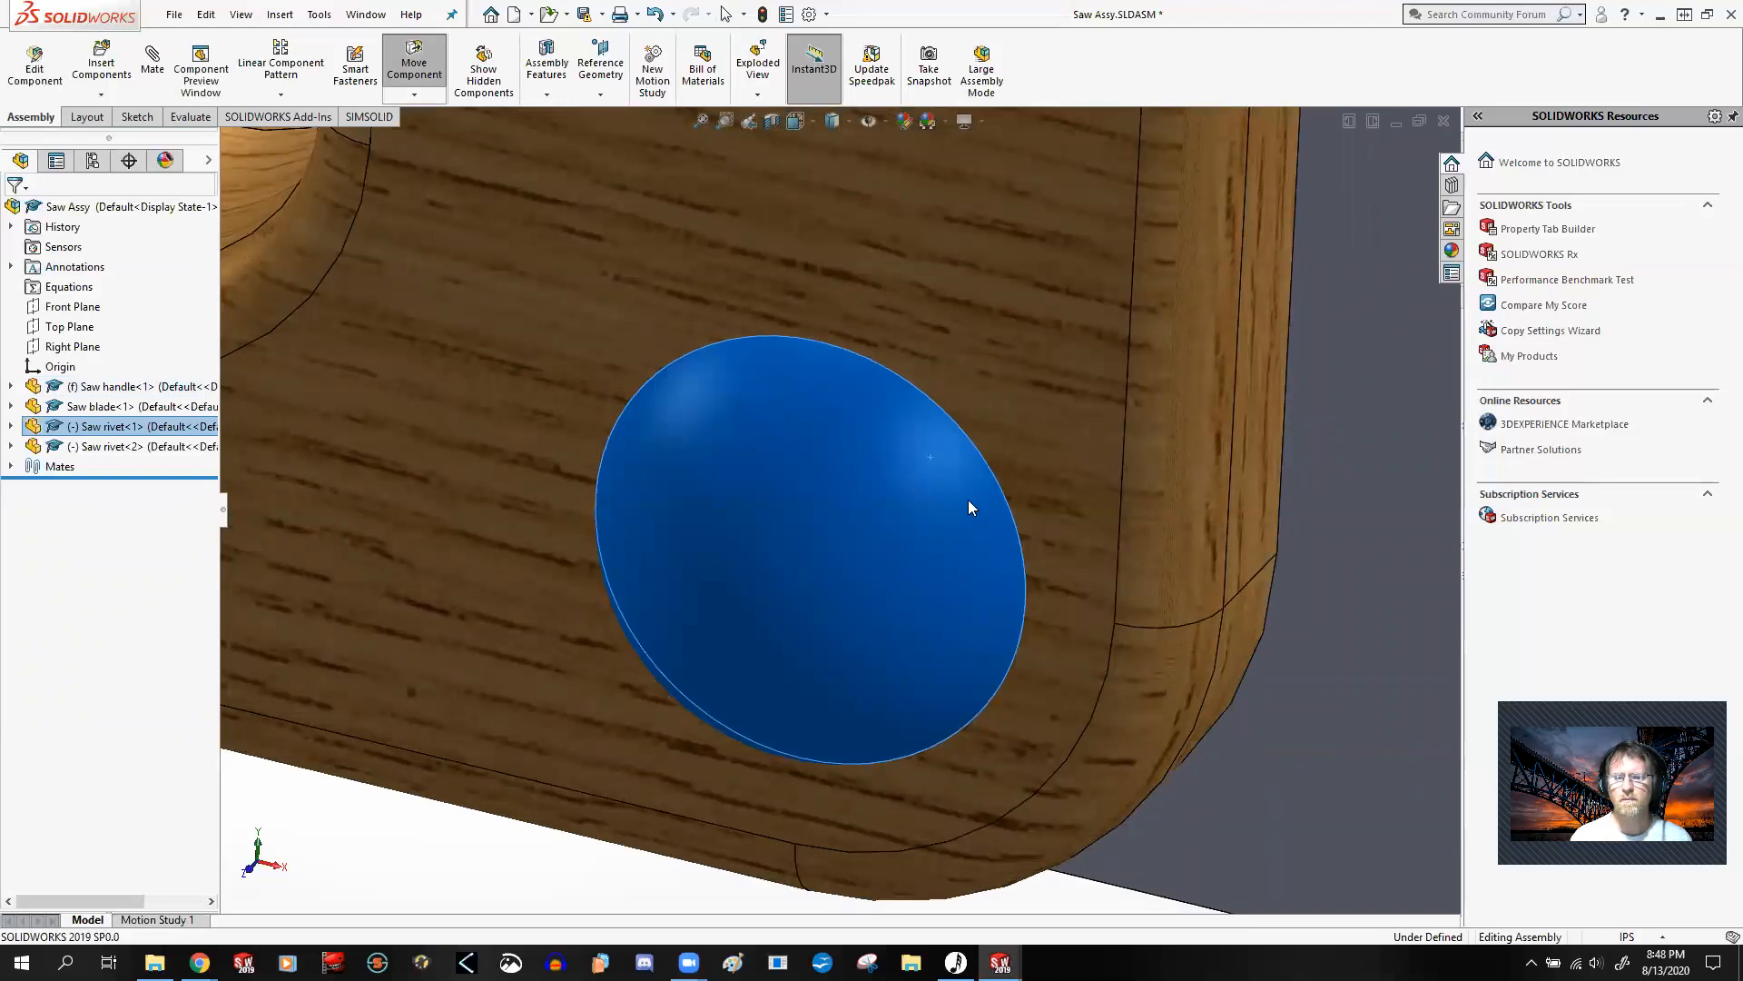
pyautogui.moveTo(981, 528); pyautogui.dragTo(969, 512)
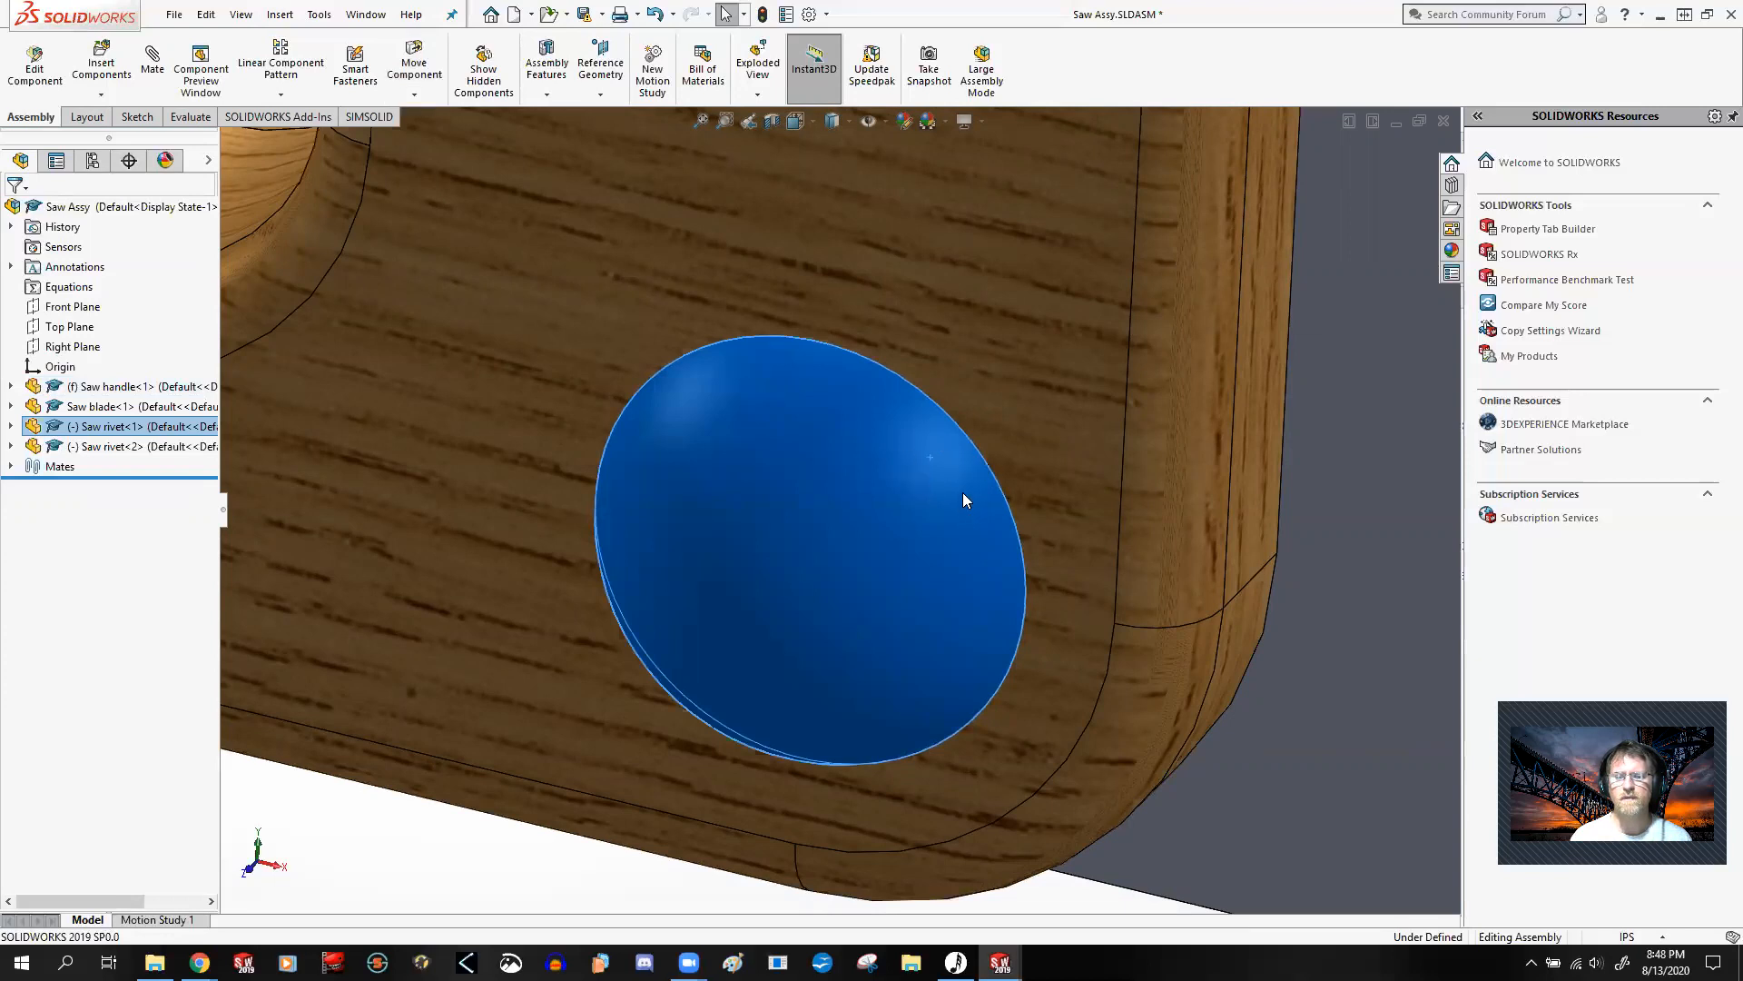
pyautogui.moveTo(968, 503); pyautogui.dragTo(976, 560)
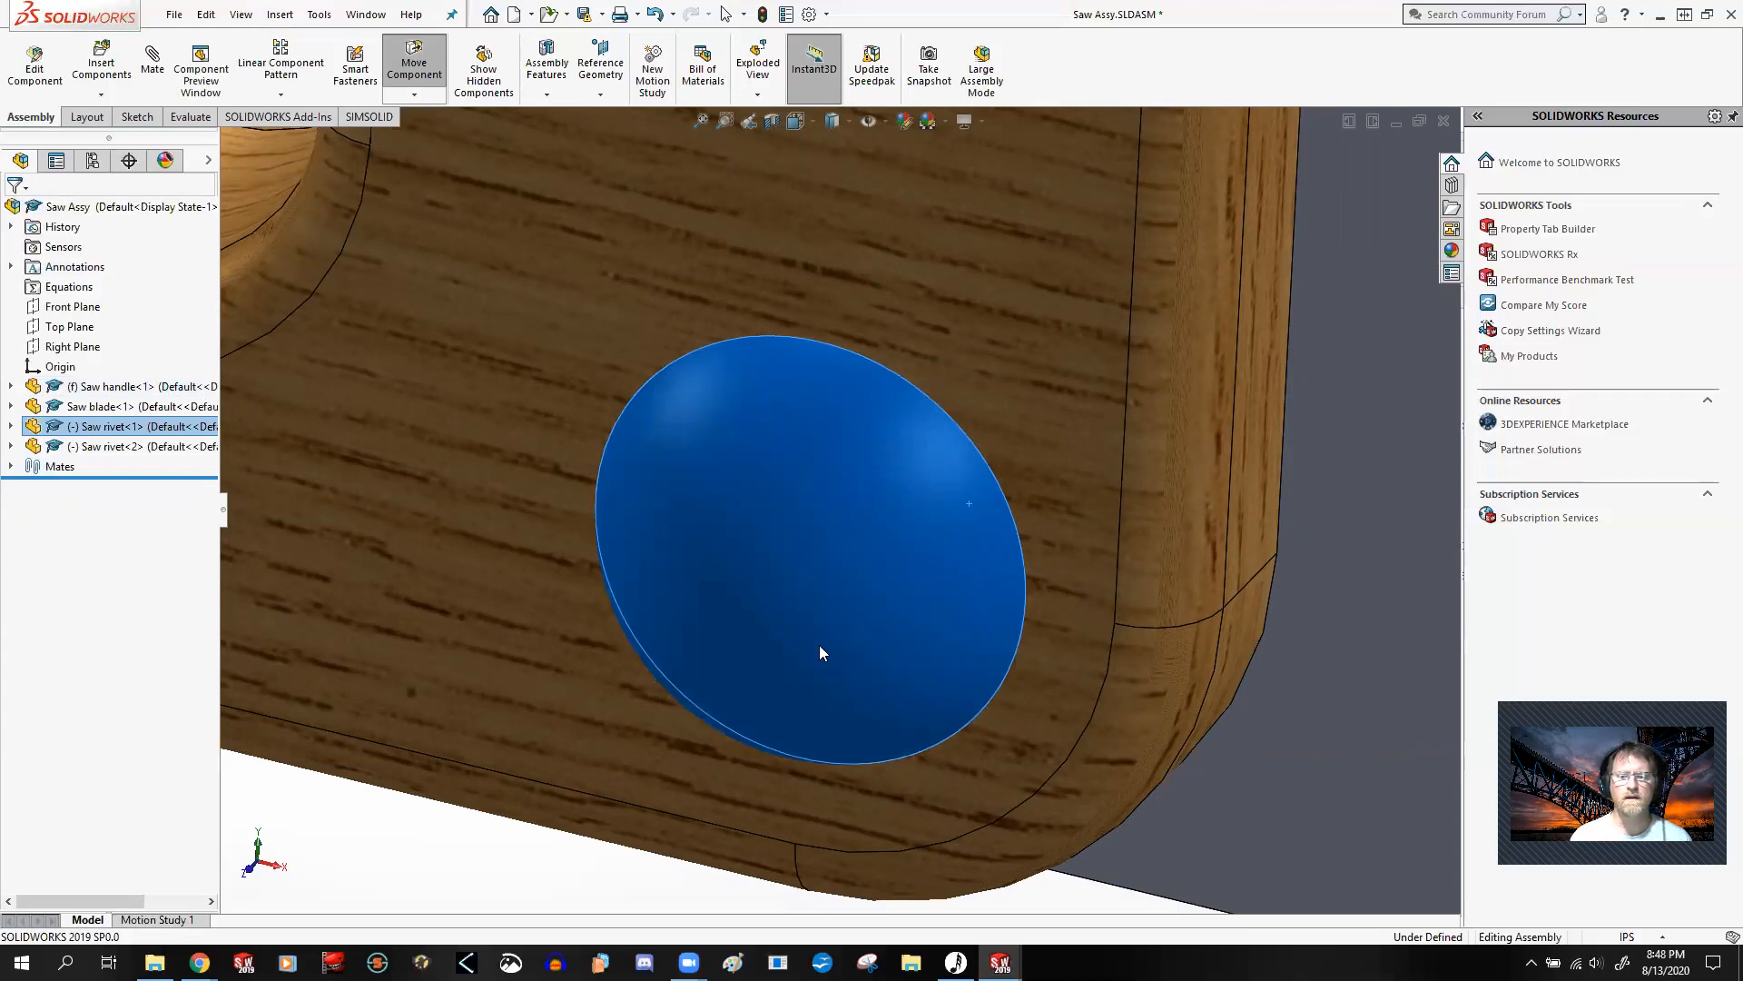
pyautogui.scroll(8, 887, 575)
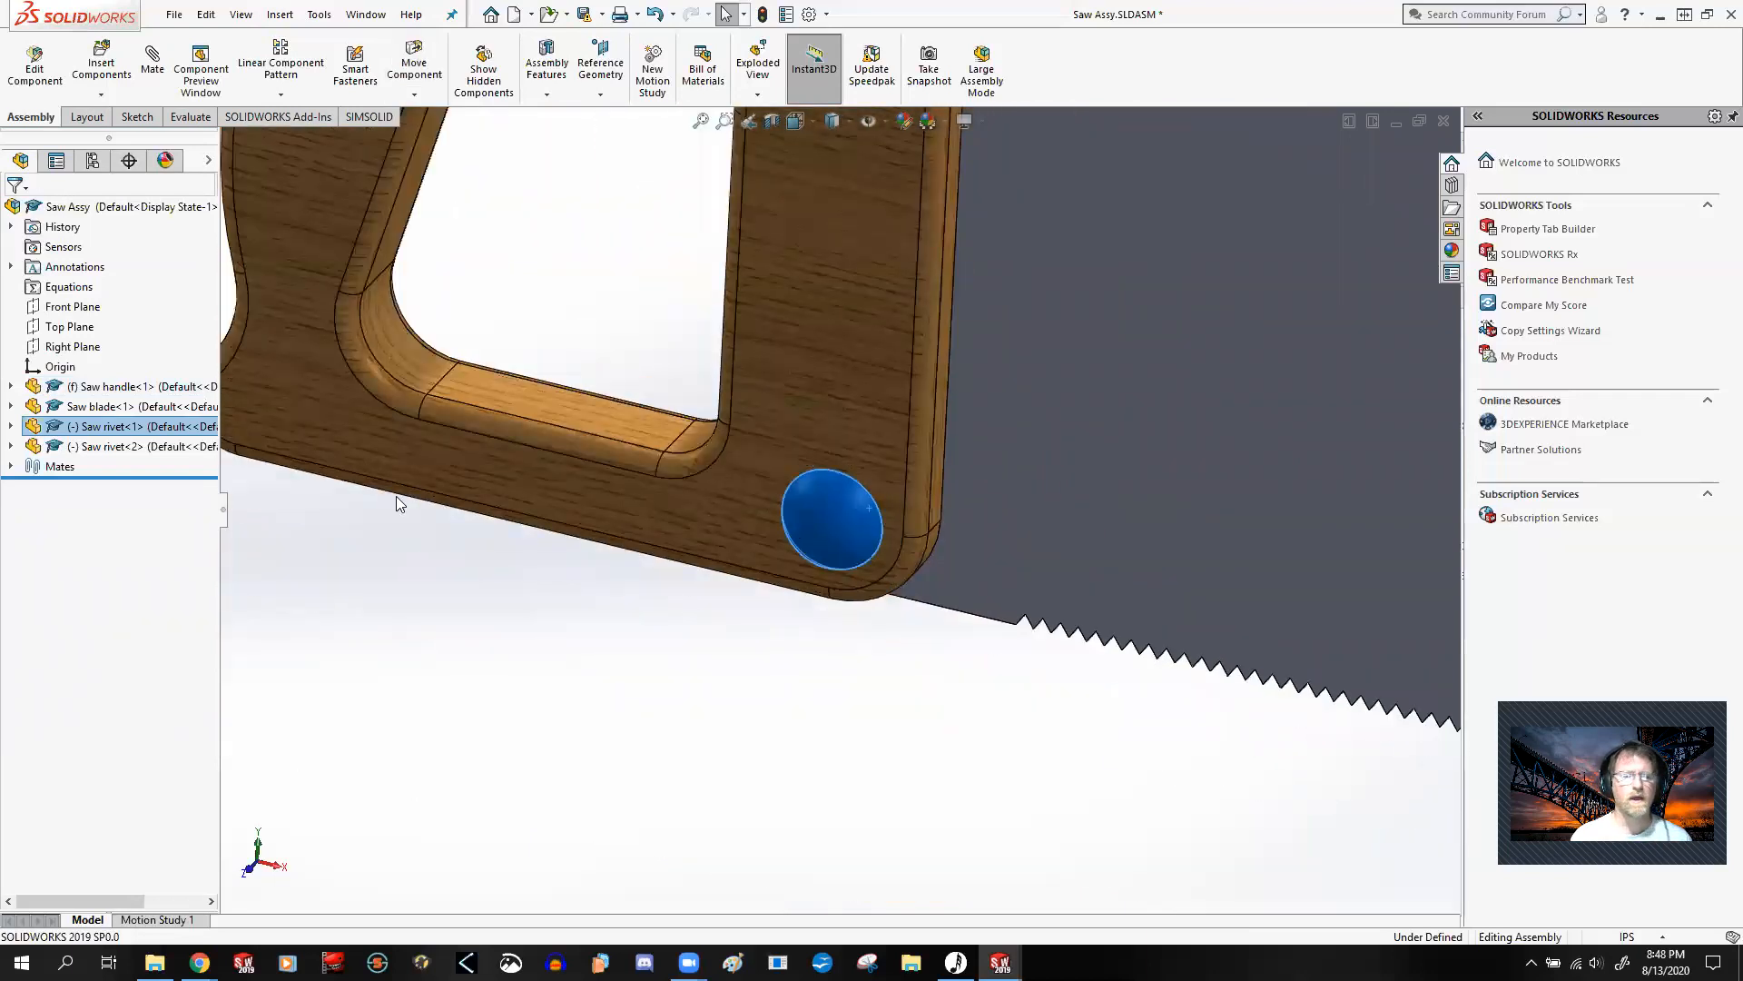
pyautogui.click(607, 638)
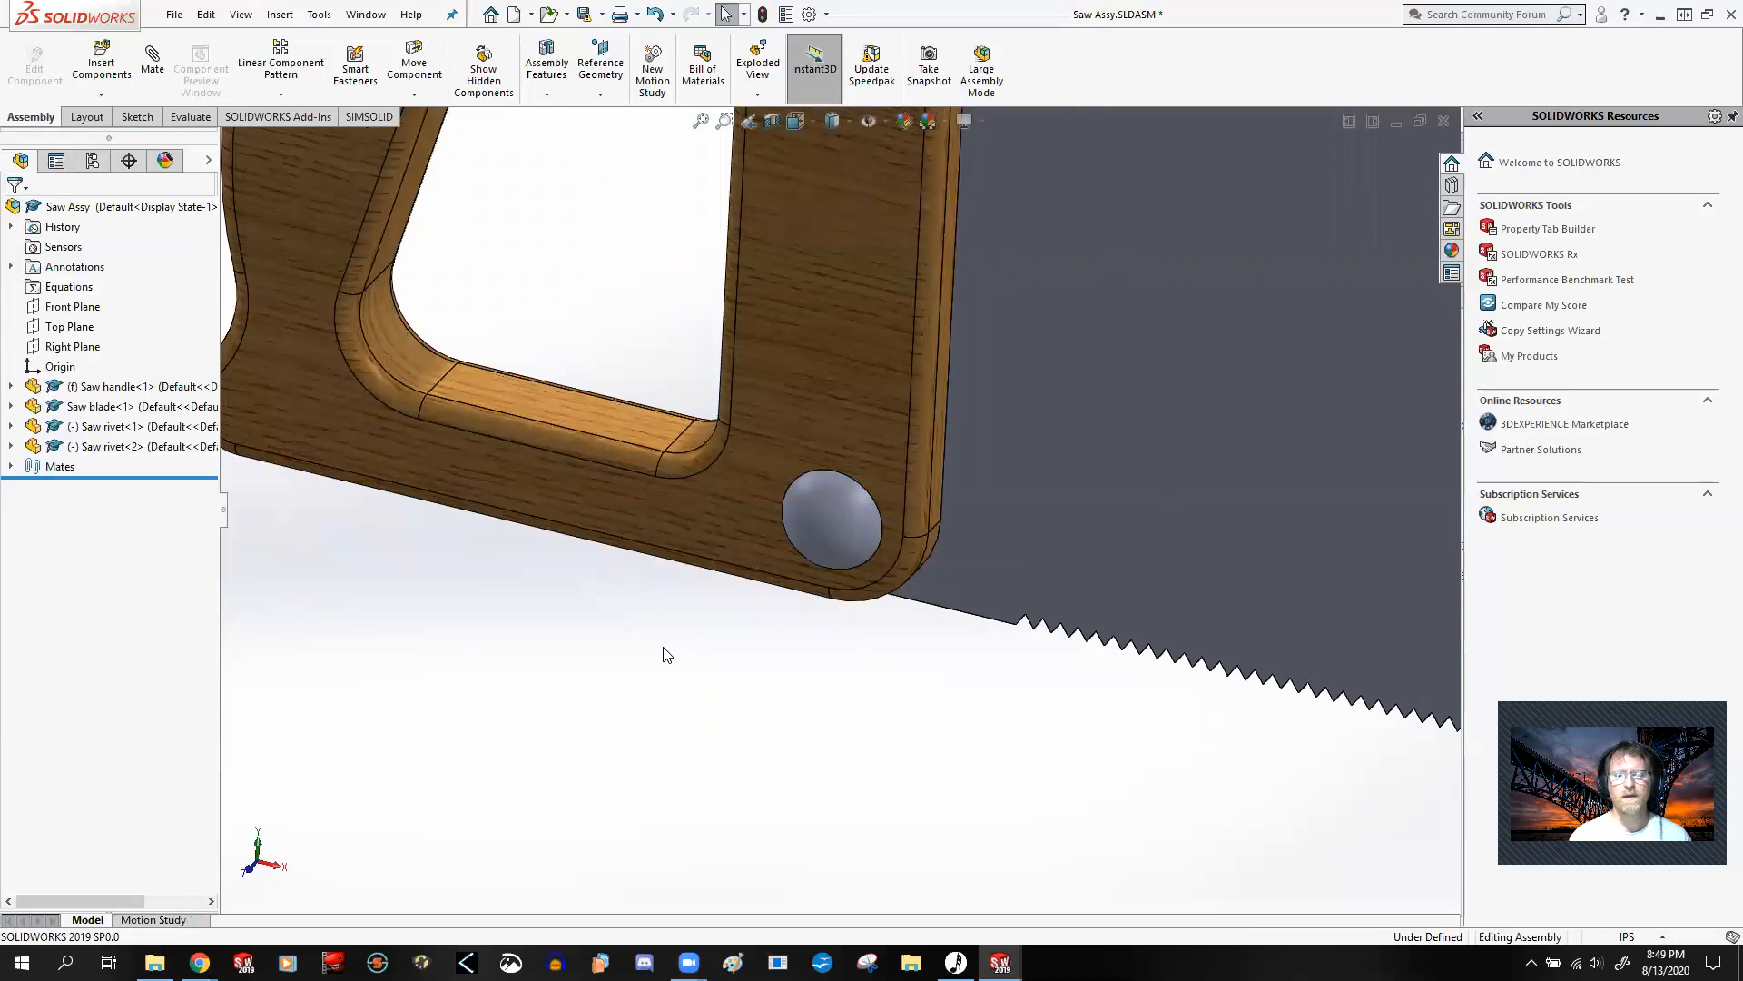
pyautogui.click(850, 492)
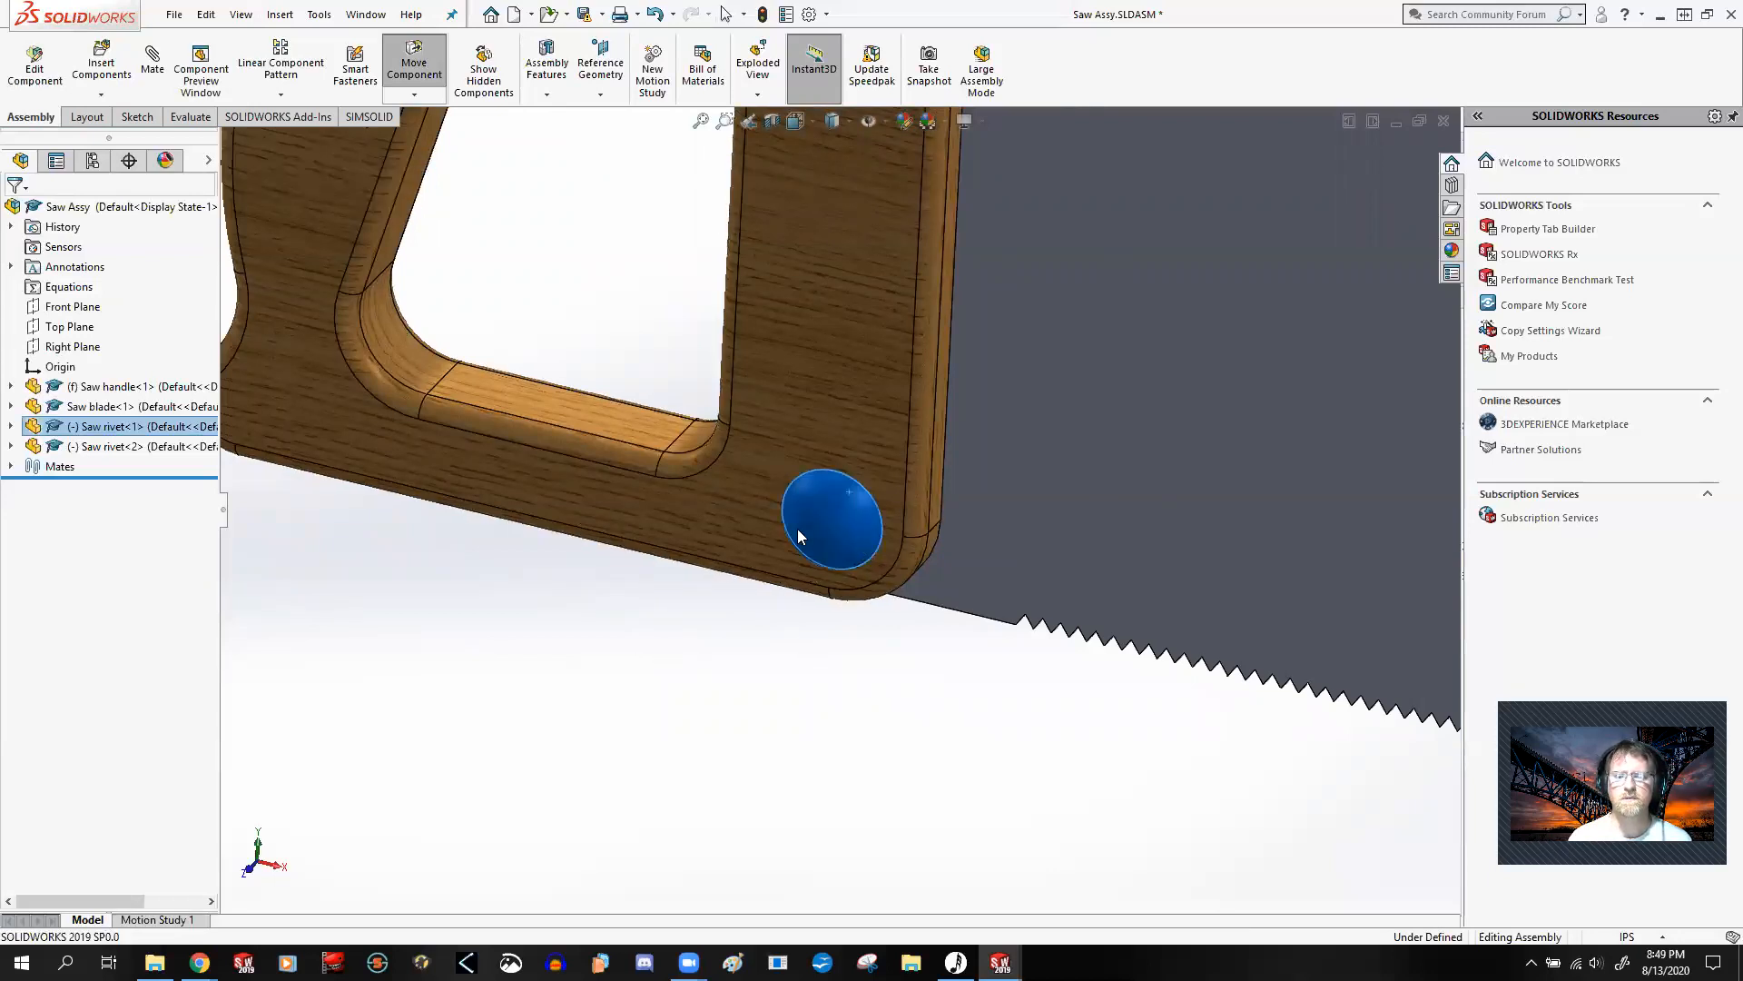
pyautogui.scroll(6, 797, 529)
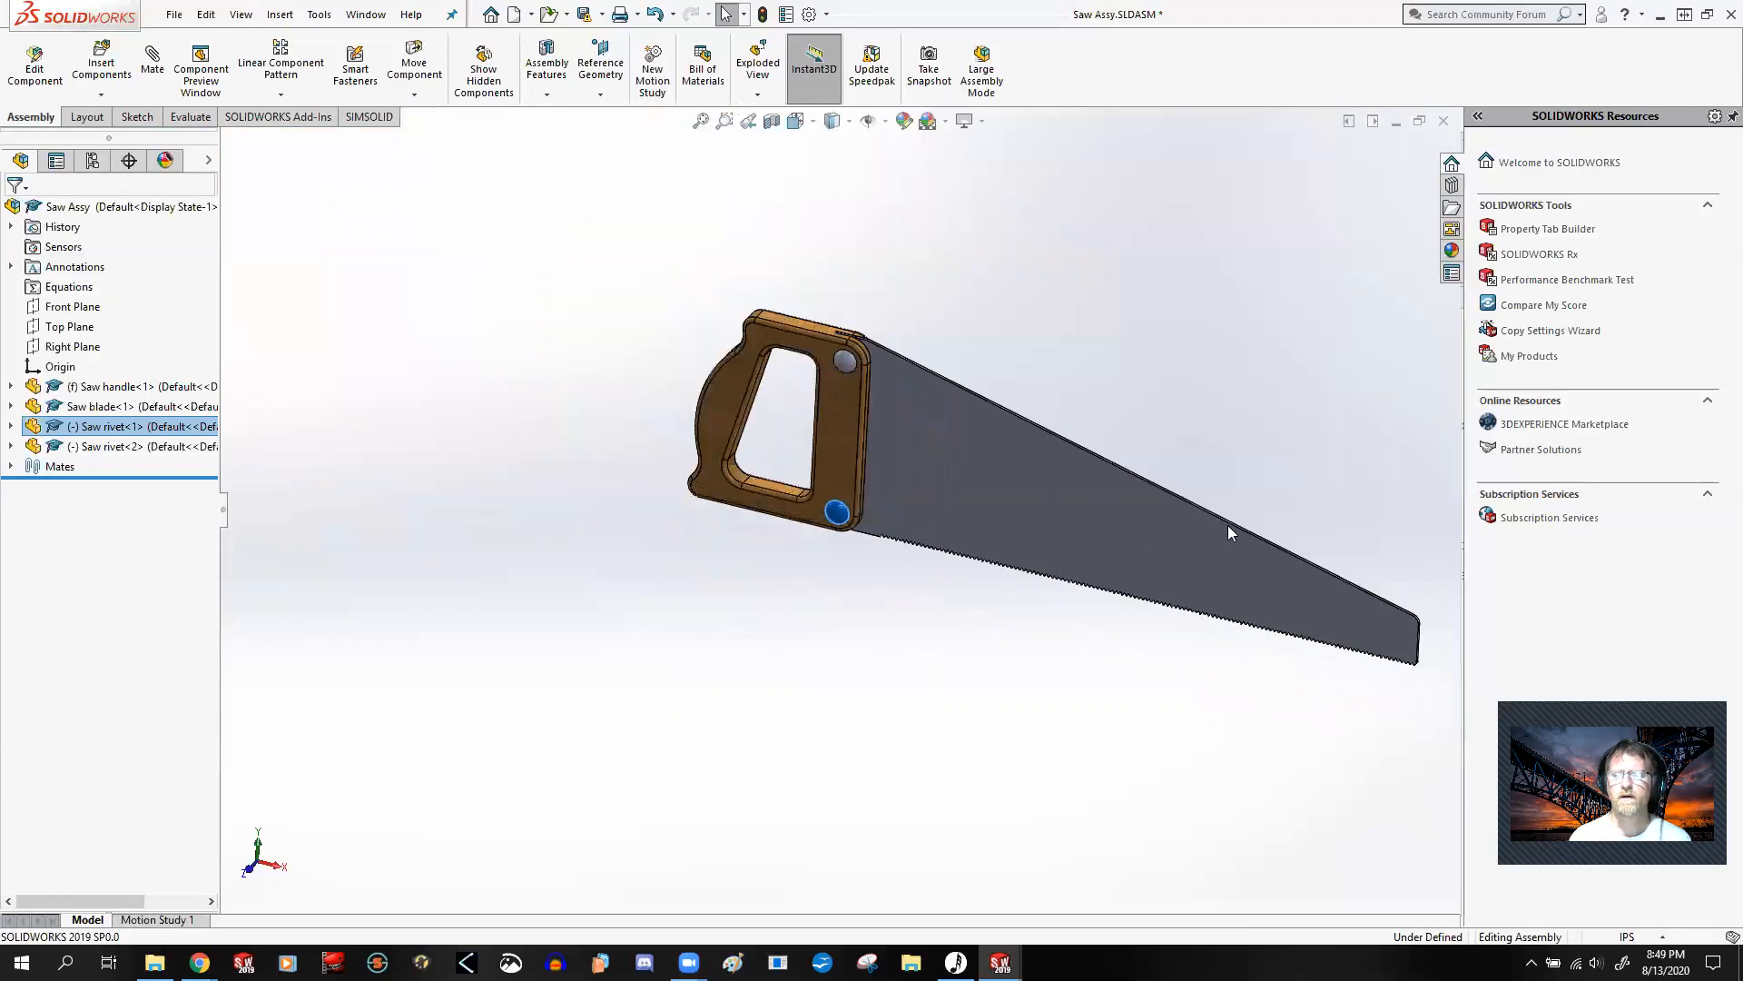
pyautogui.scroll(-2, 1228, 525)
pyautogui.scroll(1, 1227, 525)
pyautogui.scroll(-1, 1237, 539)
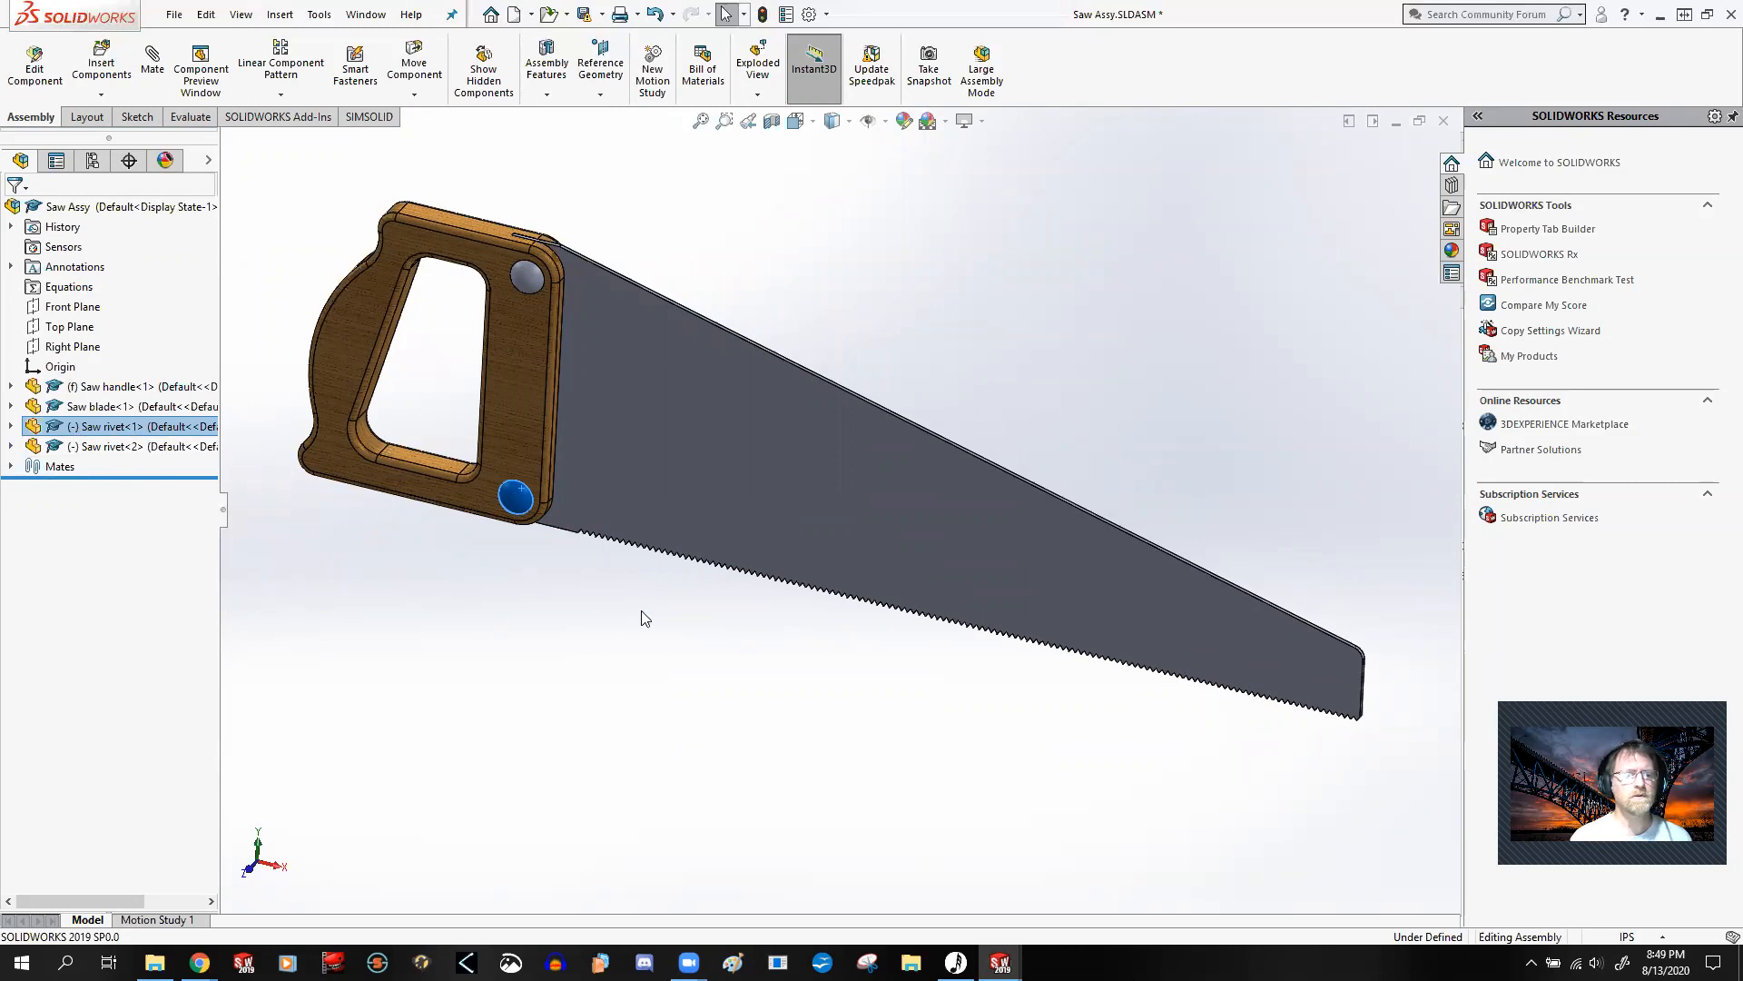
# Step: List the assembly's mates with full names and select the last coincident mate between saw handle and saw blade
pyautogui.click(11, 467)
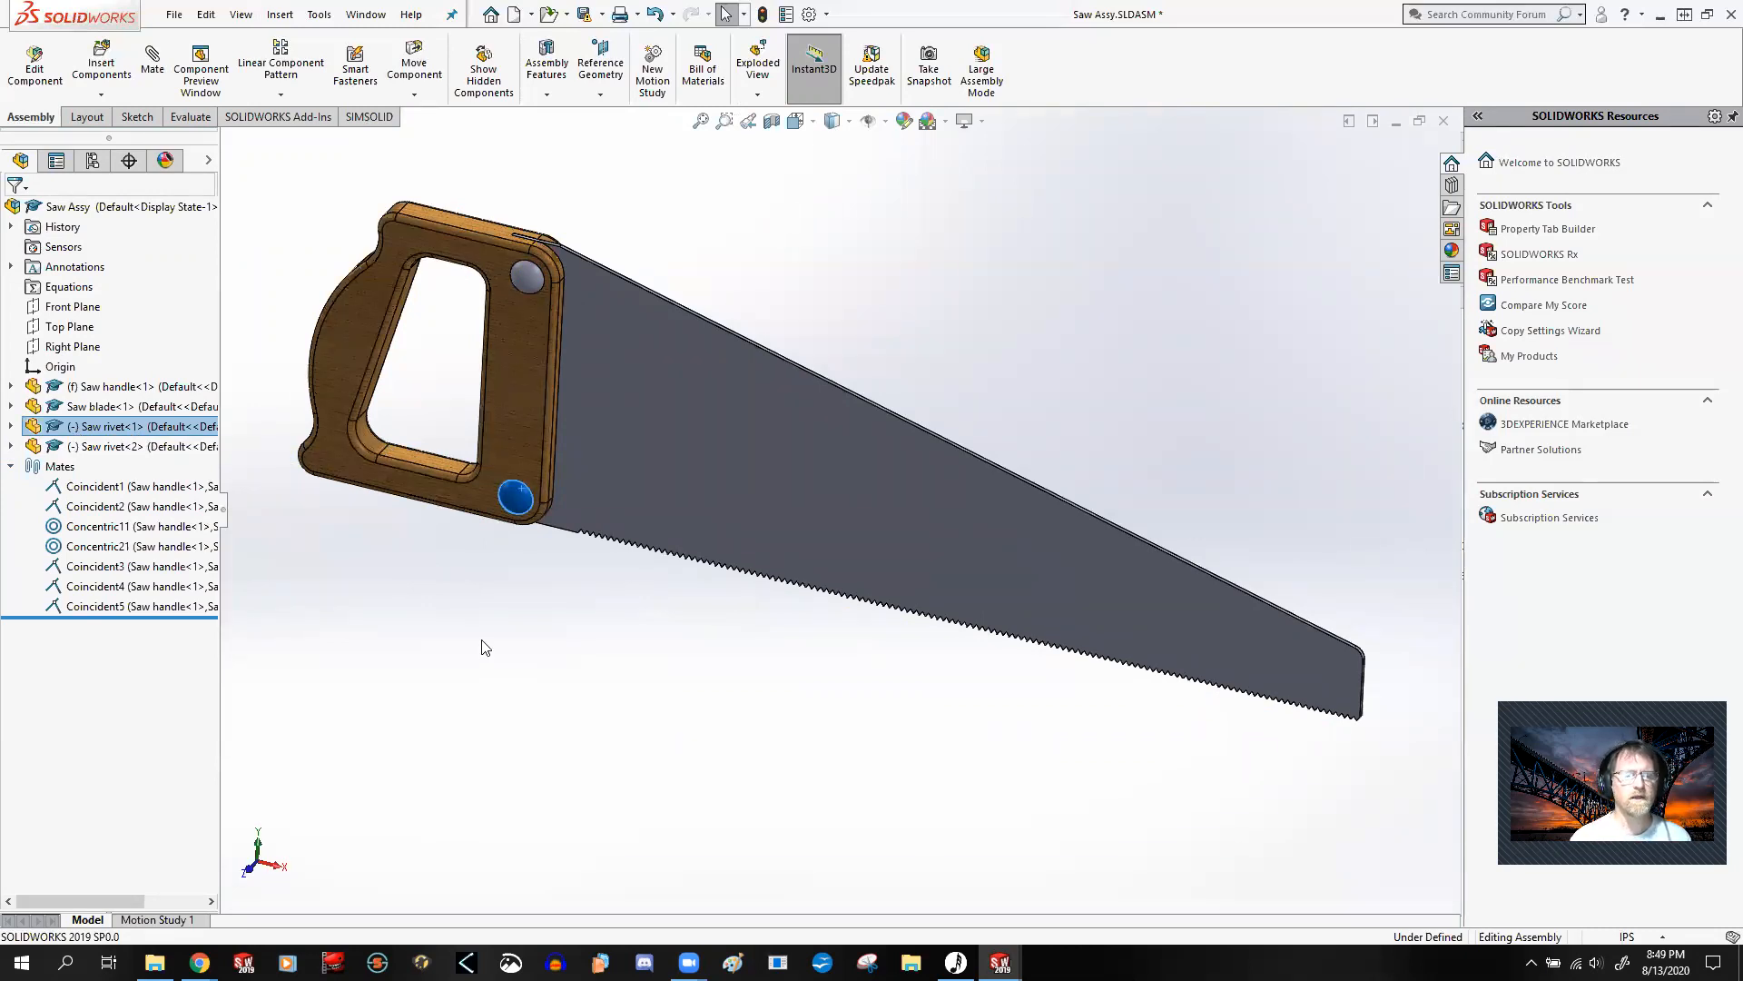
pyautogui.click(940, 370)
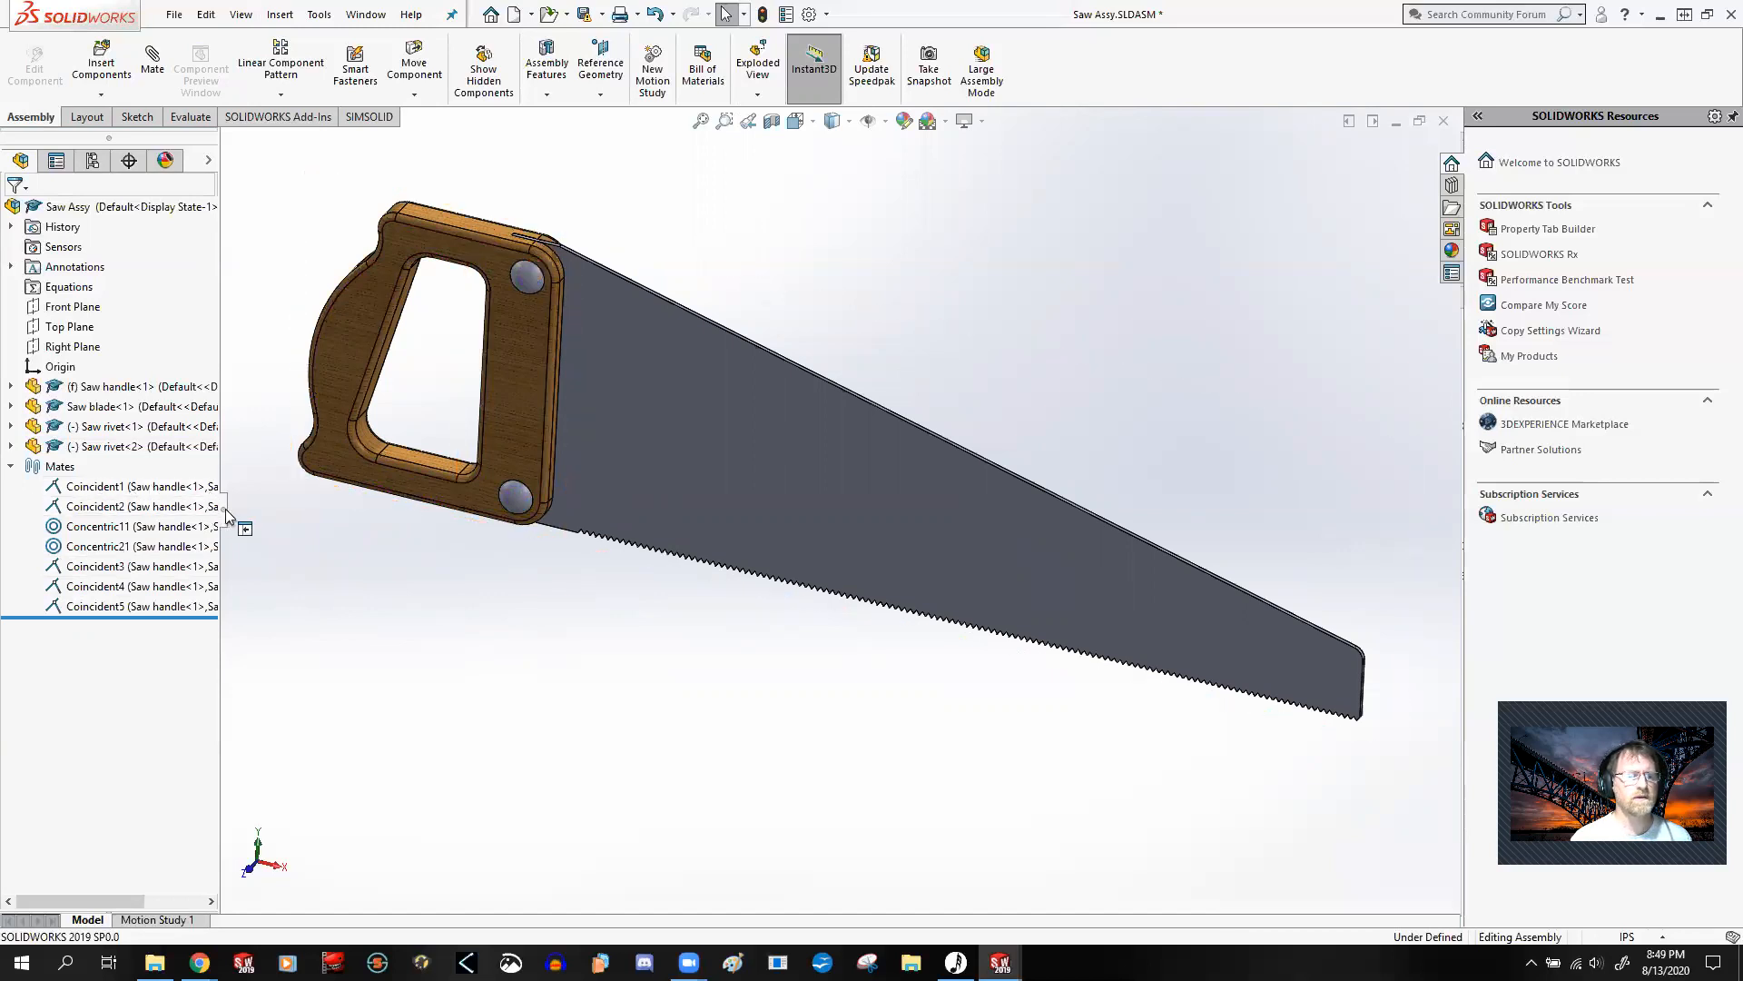
pyautogui.moveTo(226, 514); pyautogui.dragTo(355, 514)
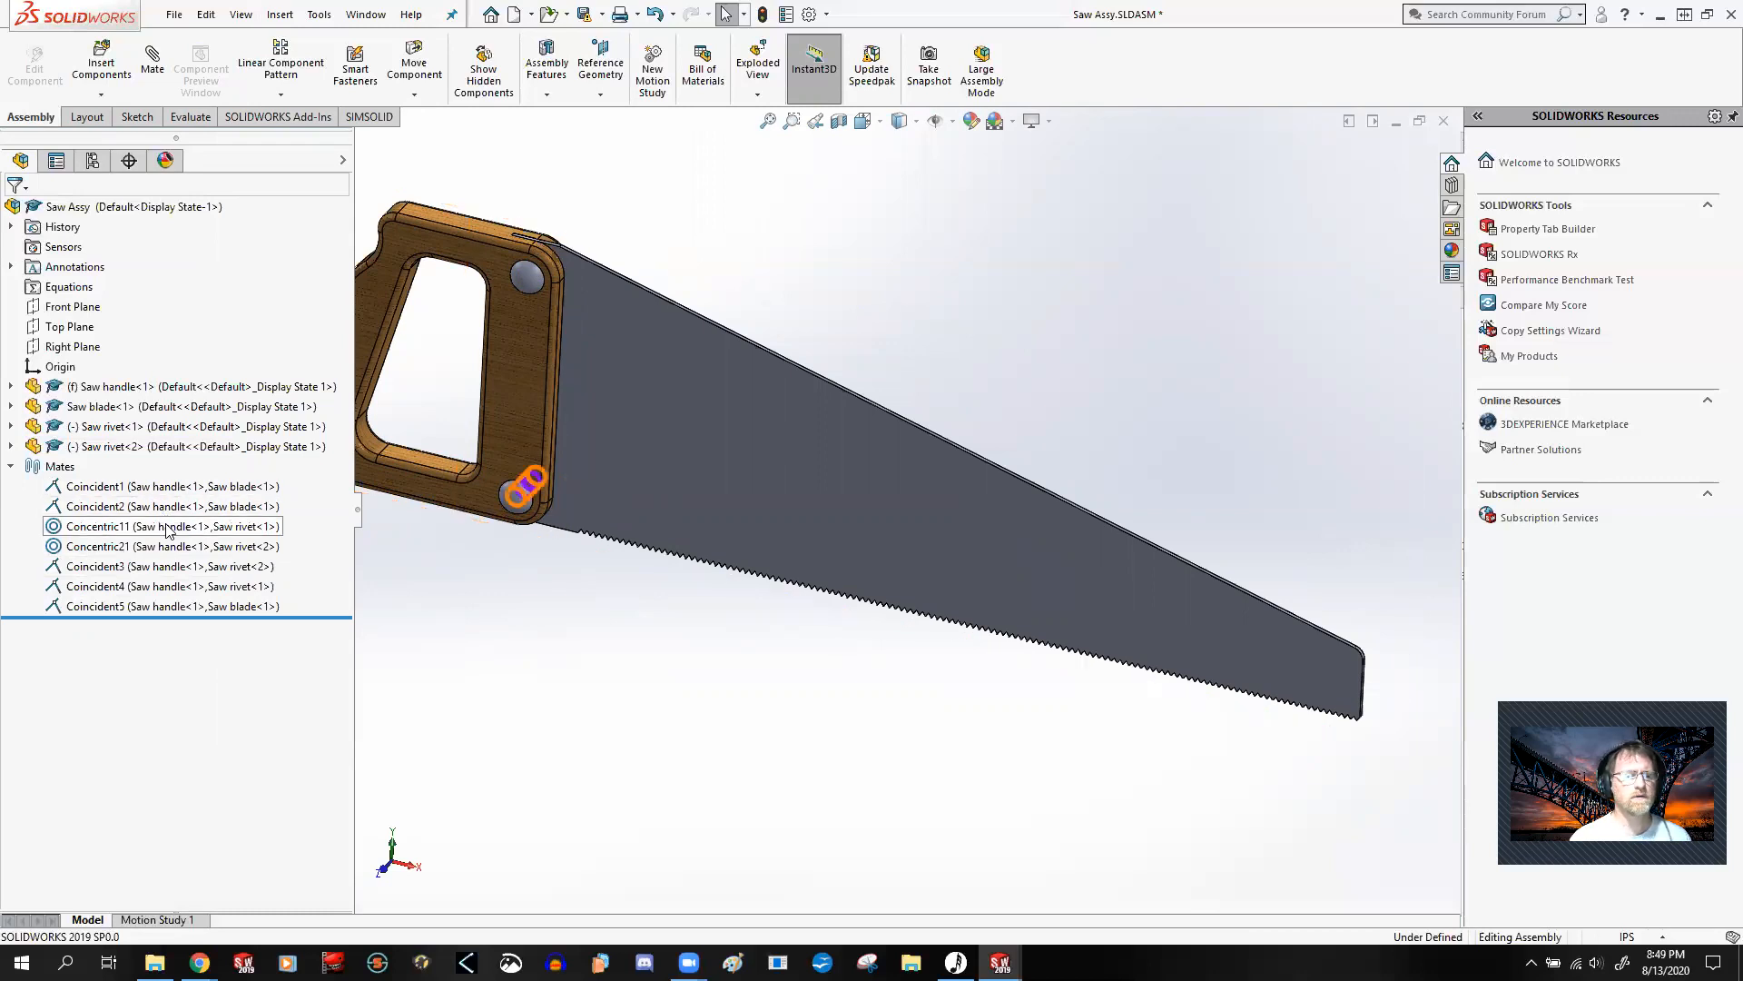
pyautogui.click(171, 609)
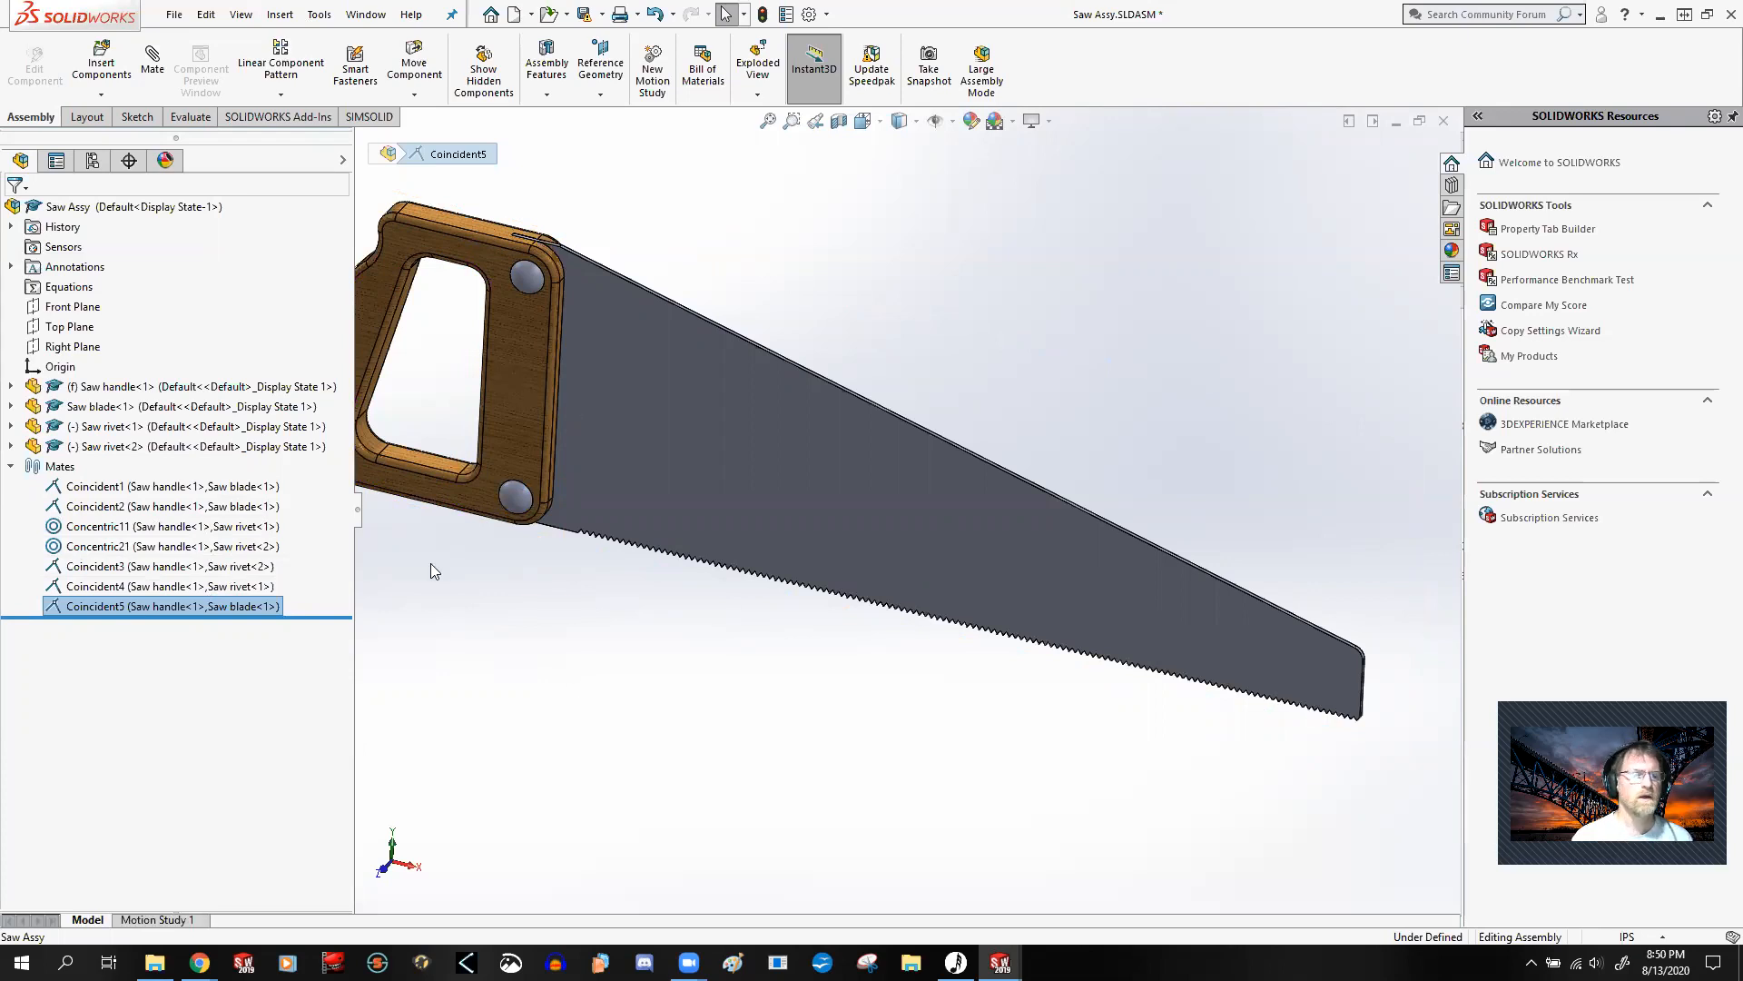
# Step: Inspect the complete saw, try moving the lower rivet once more, and clear the selection
pyautogui.press('f')
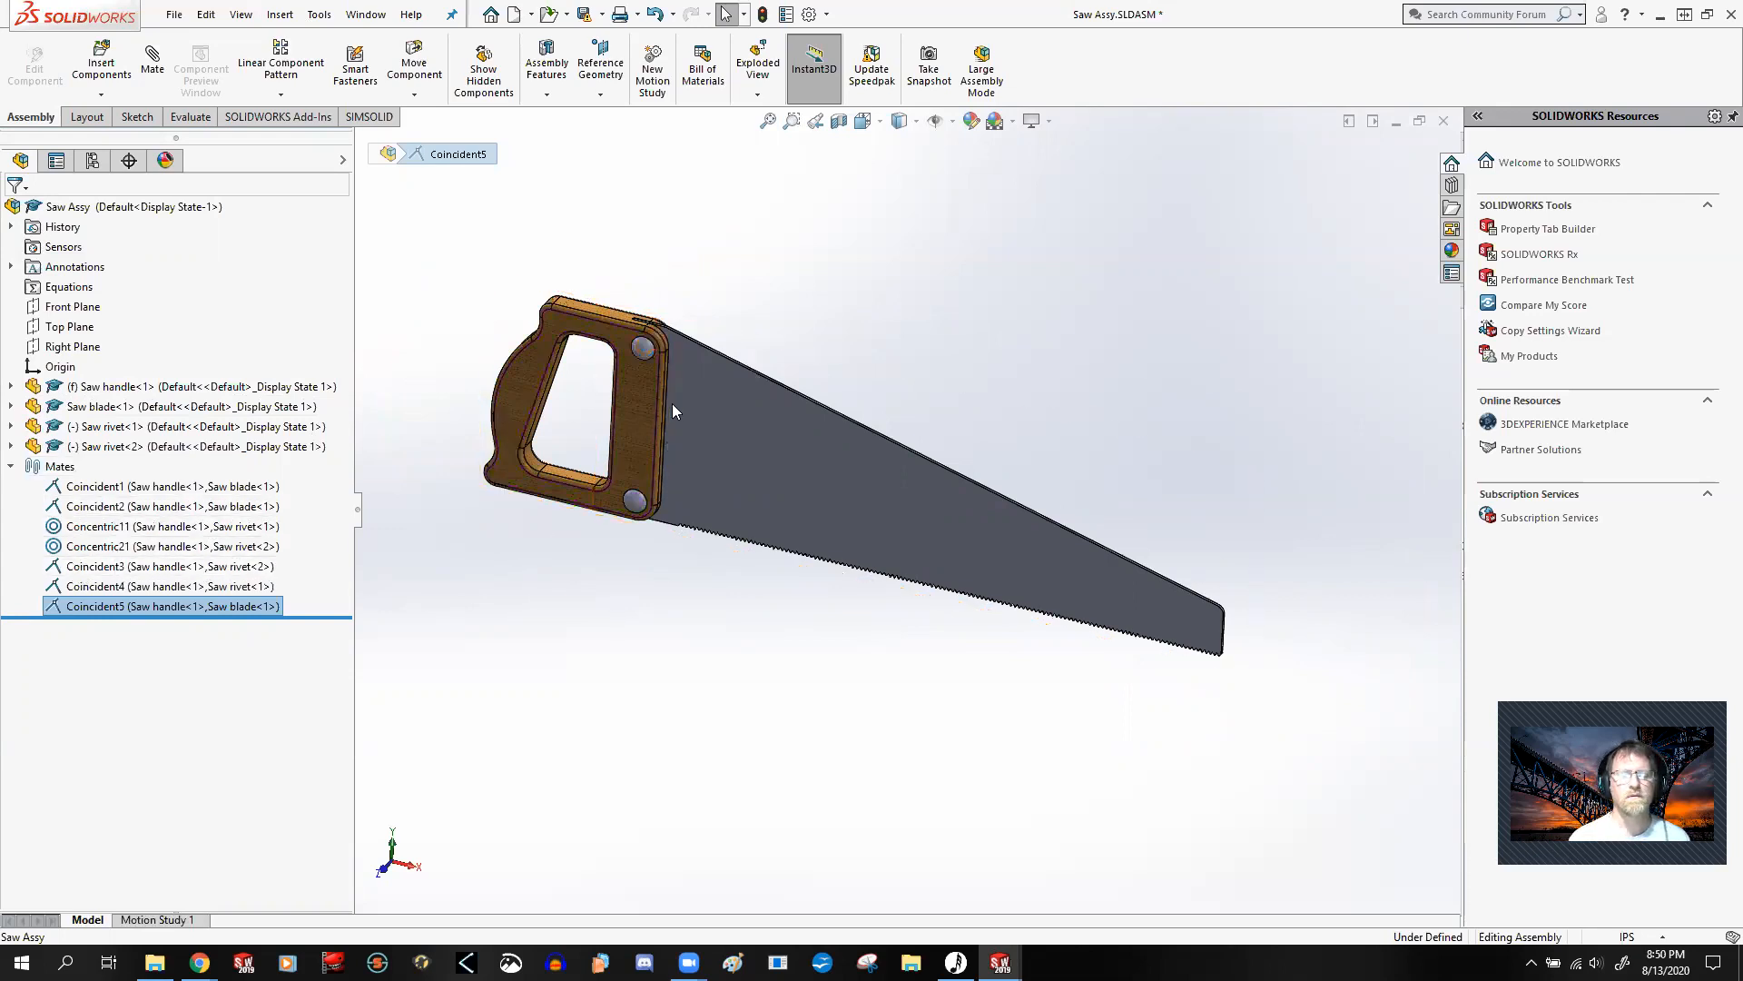
pyautogui.scroll(-2, 635, 341)
pyautogui.scroll(-1, 635, 341)
pyautogui.scroll(2, 908, 563)
pyautogui.moveTo(912, 563); pyautogui.dragTo(972, 322)
pyautogui.click(696, 685)
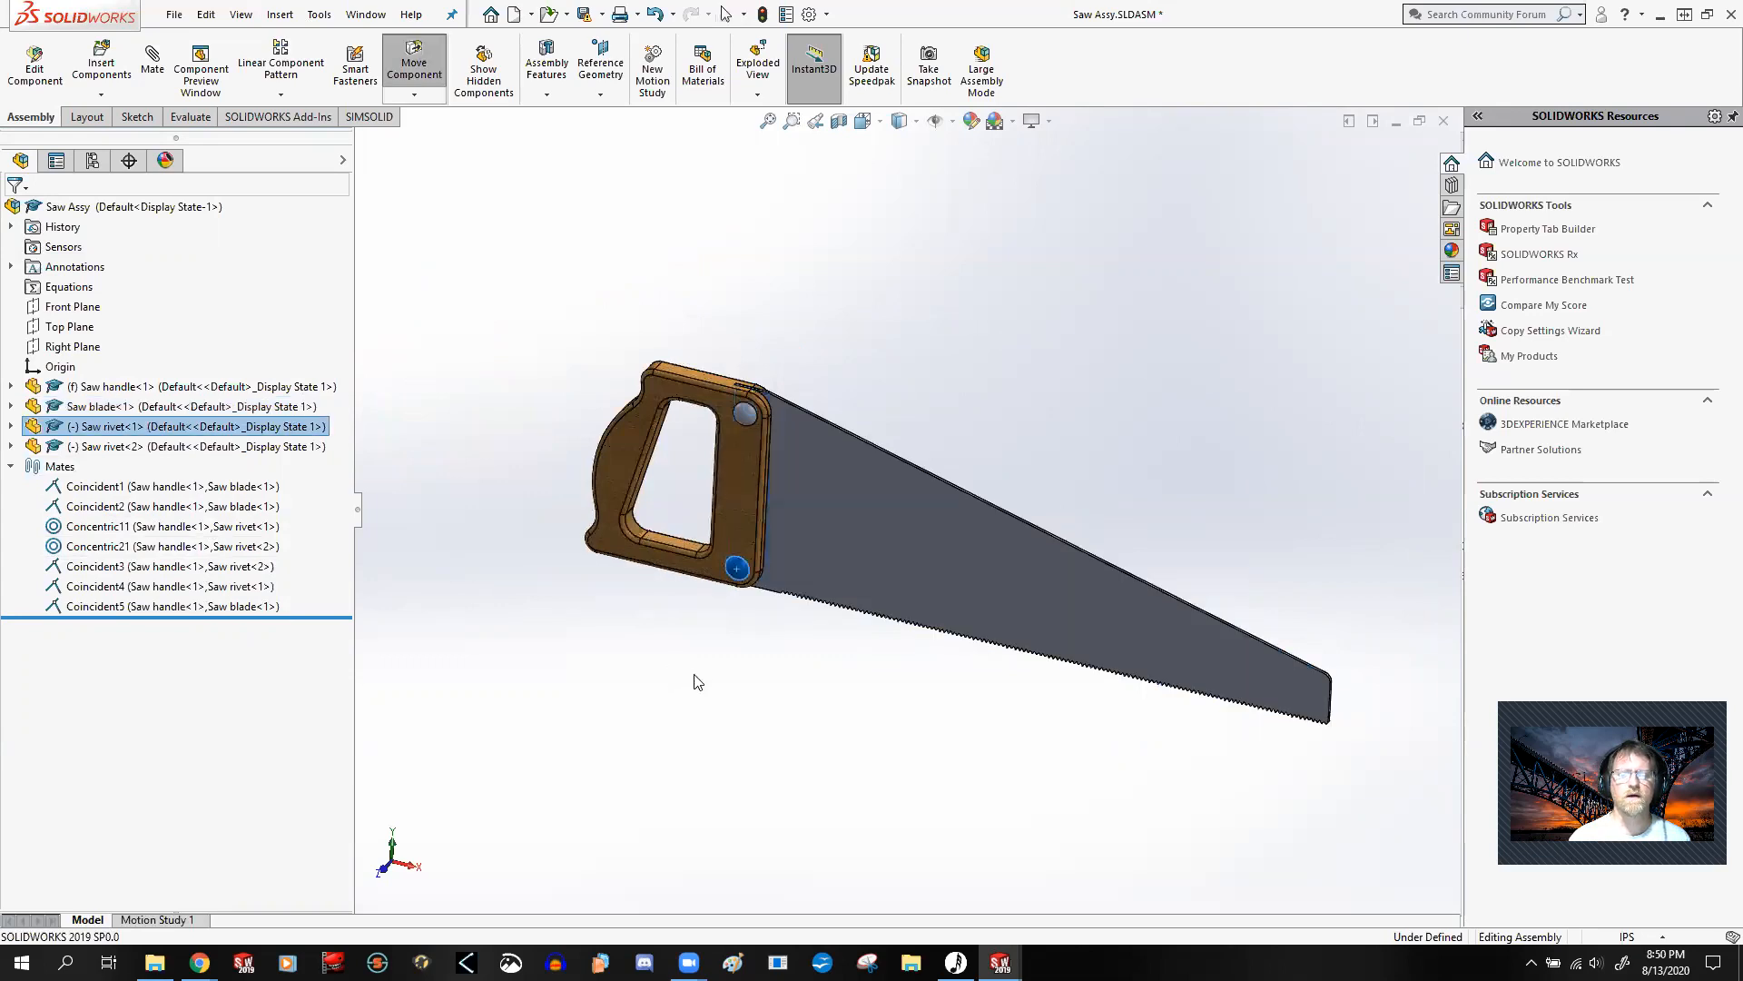
# Step: Switch to the open Saw Rivet Example drawing and display its full sheet
pyautogui.click(365, 14)
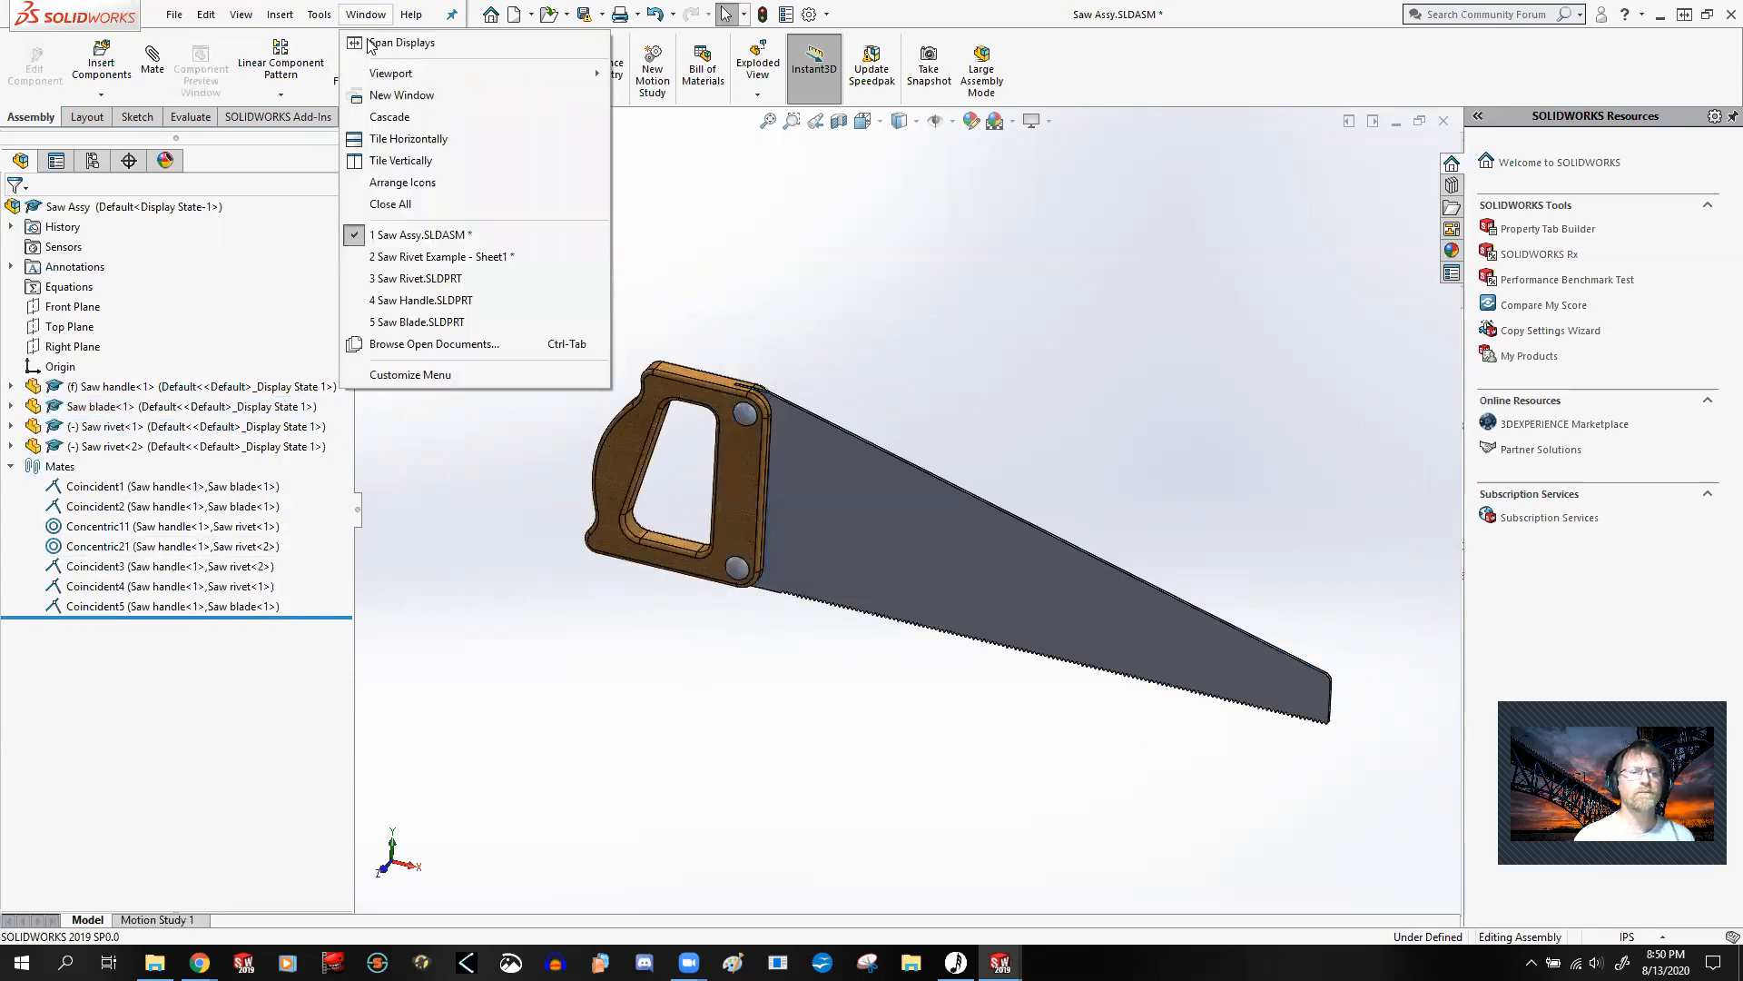
pyautogui.click(422, 258)
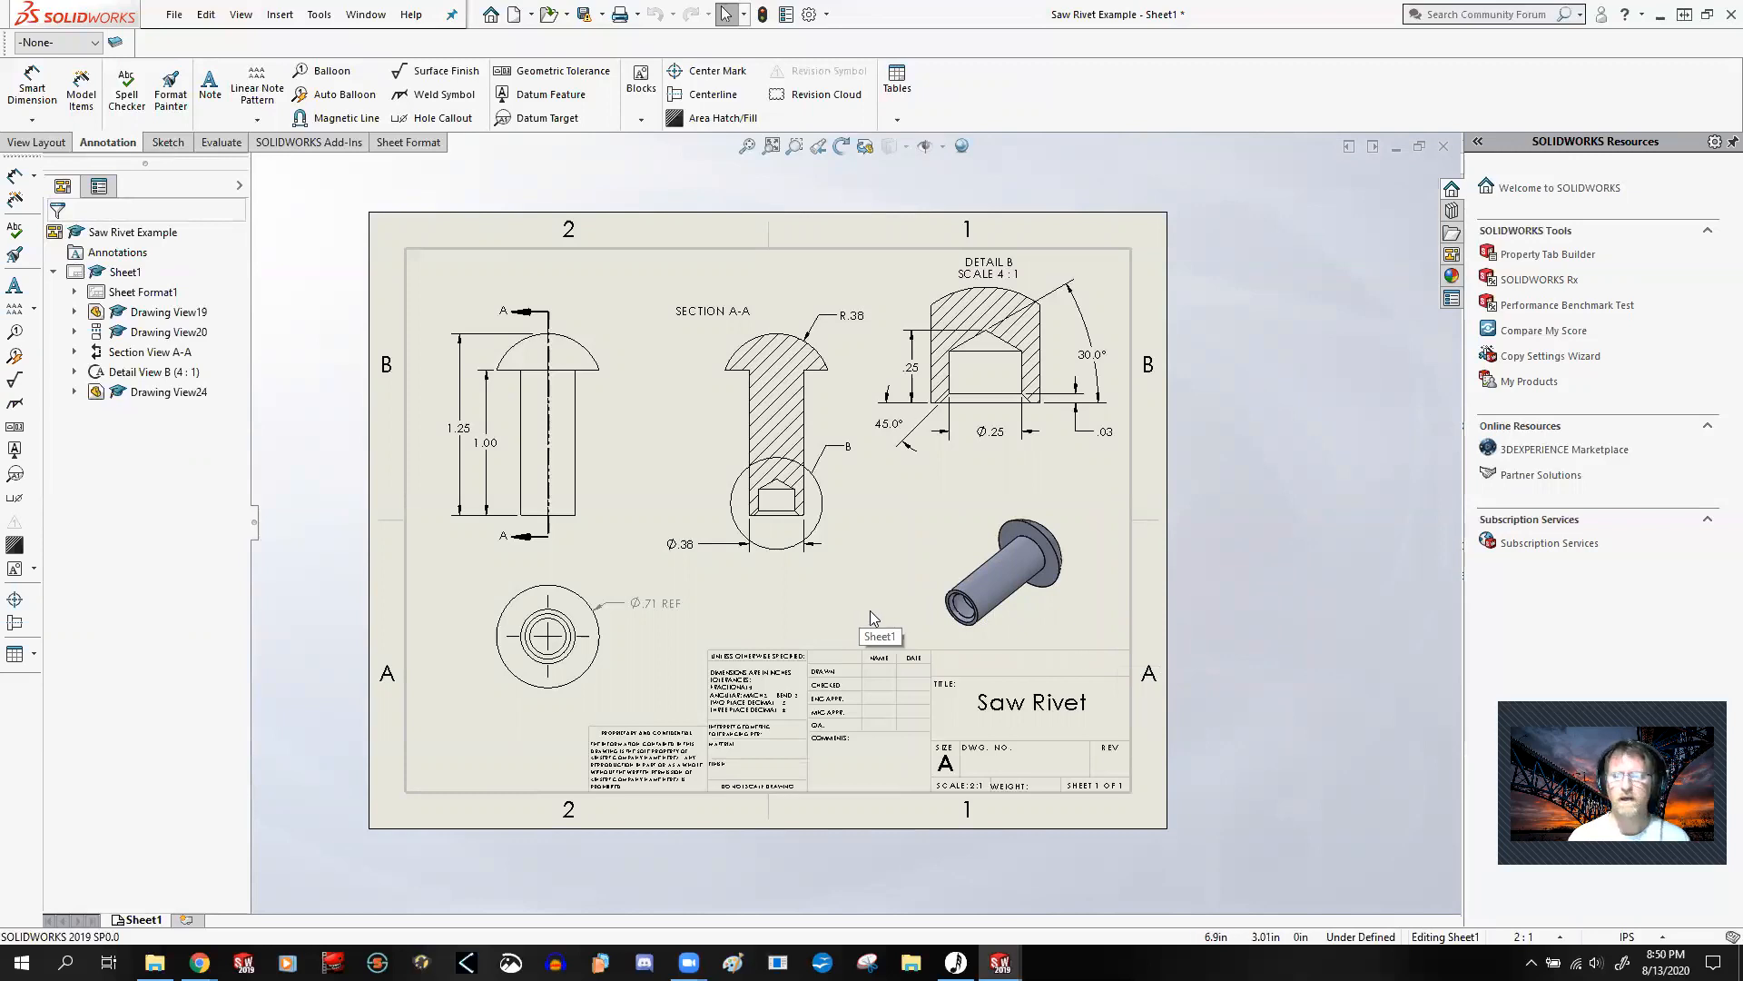
pyautogui.press('f')
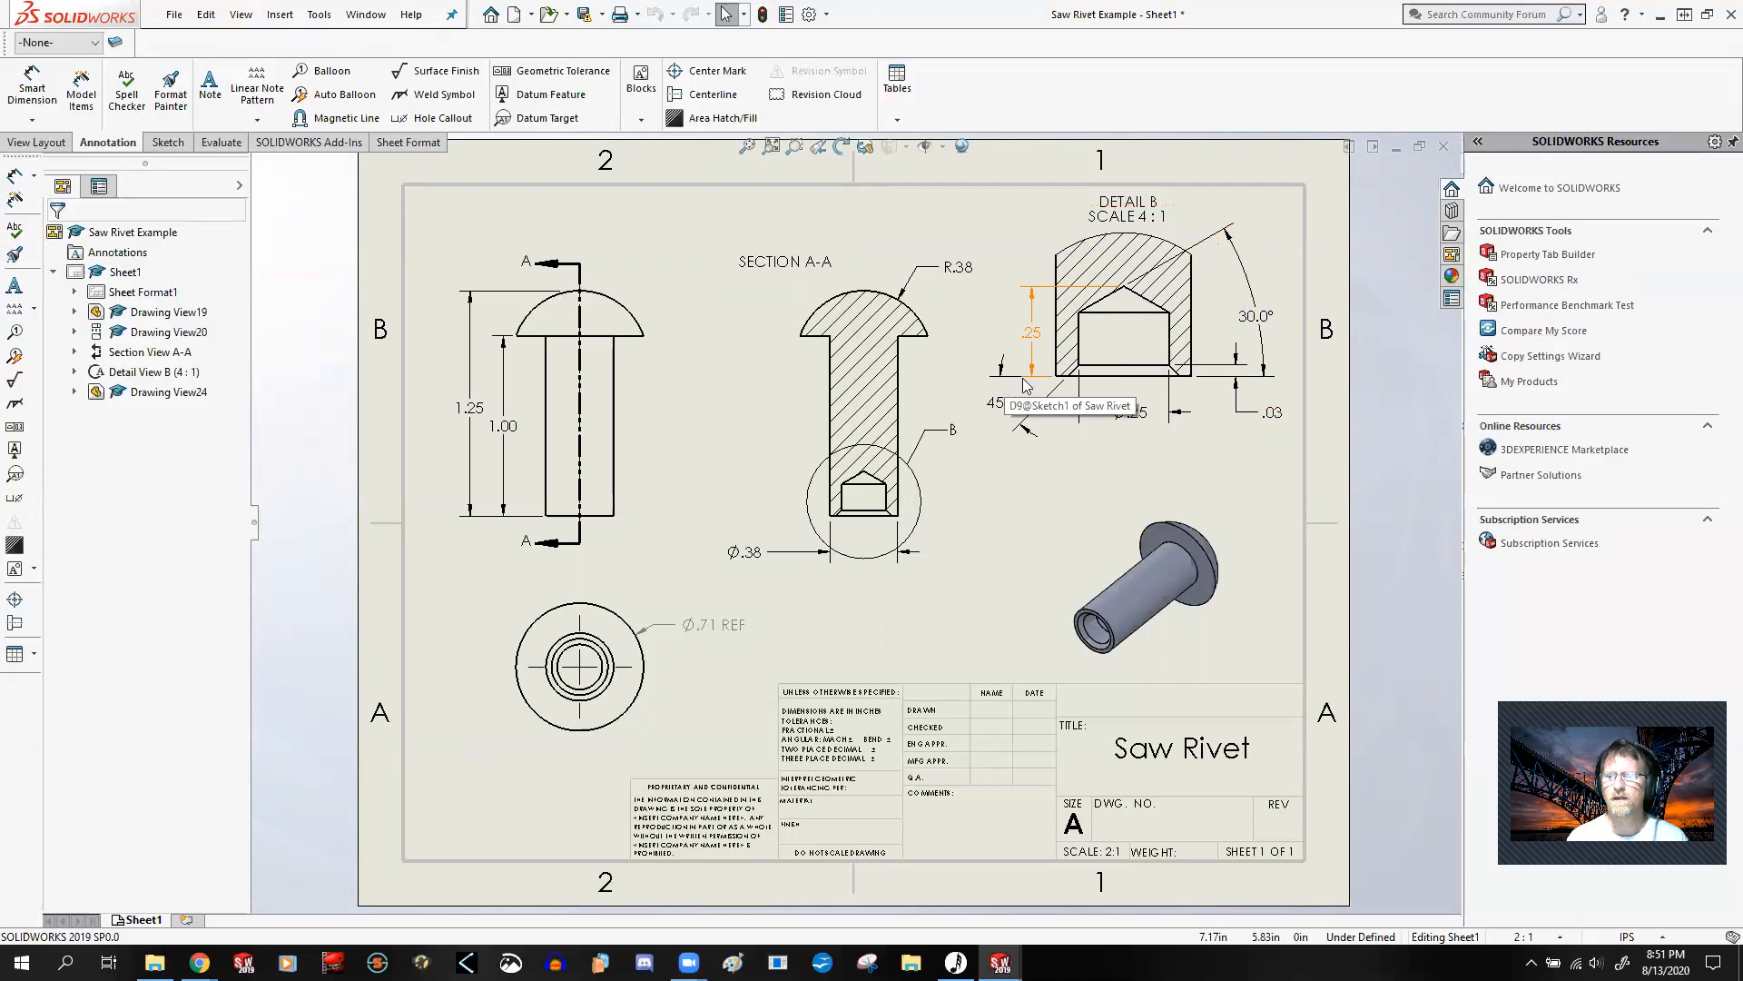
# Step: Examine the hole depth, hole diameter and chamfer dimensions in Detail B of the saw rivet drawing
pyautogui.scroll(-8, 1080, 374)
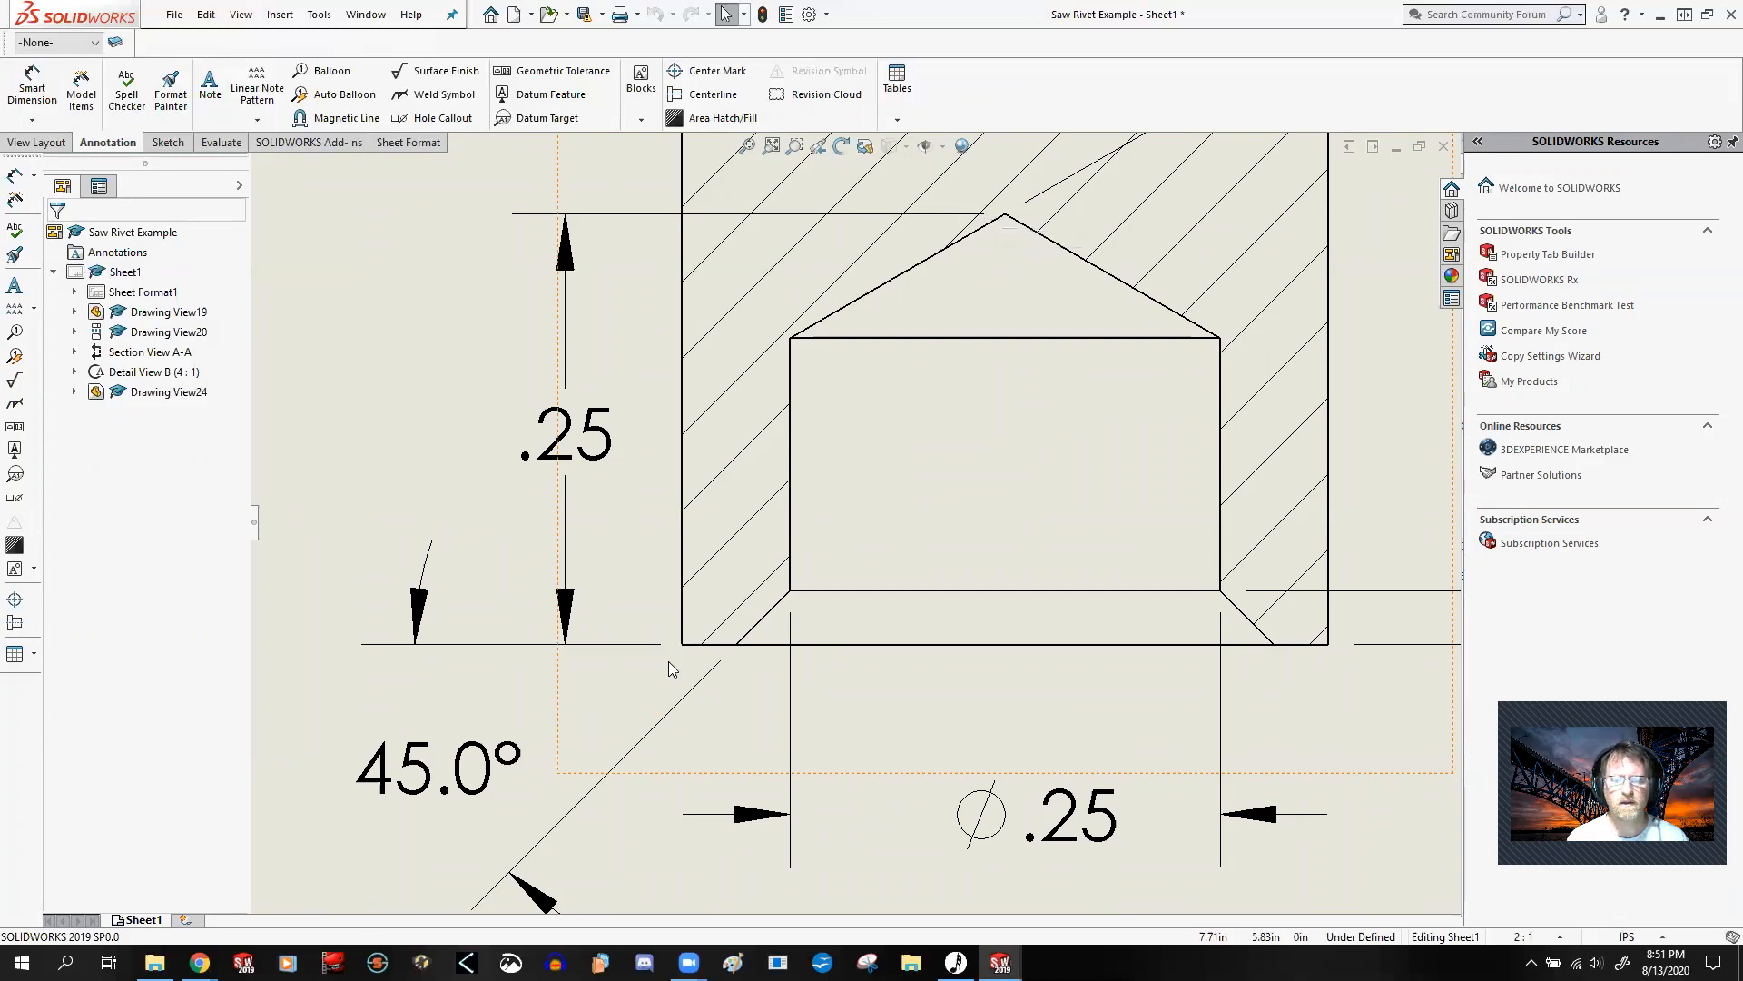
pyautogui.scroll(-5, 669, 661)
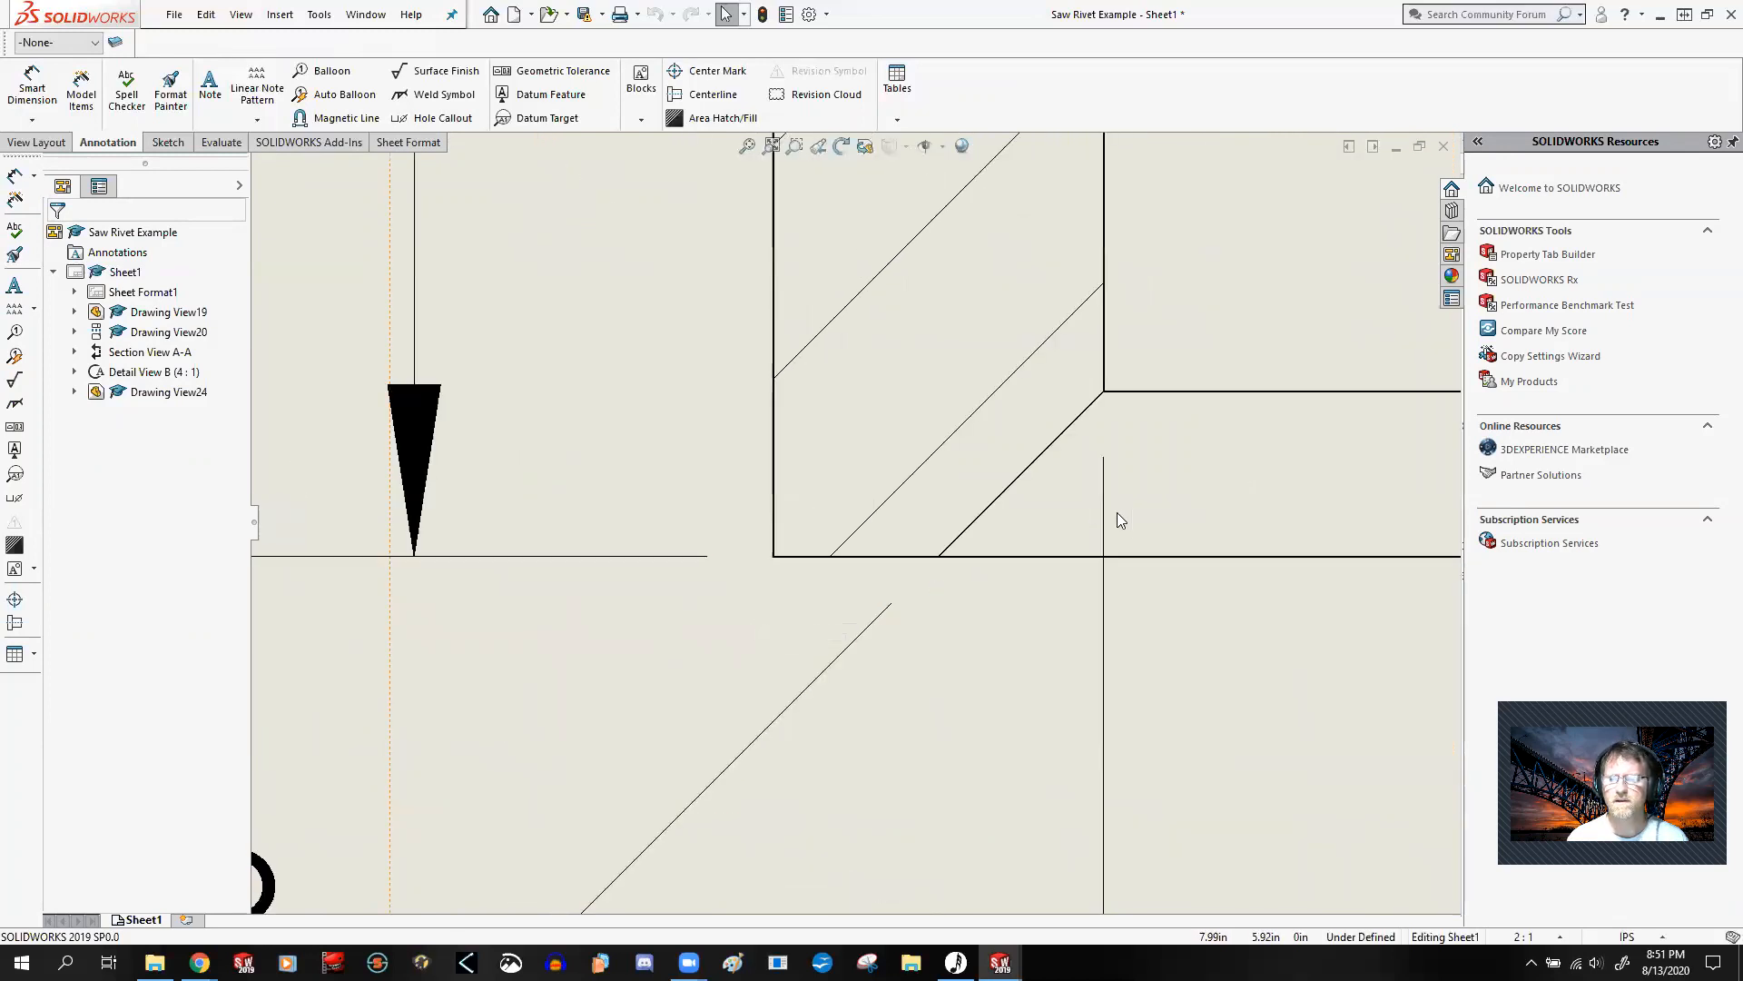
pyautogui.click(1104, 661)
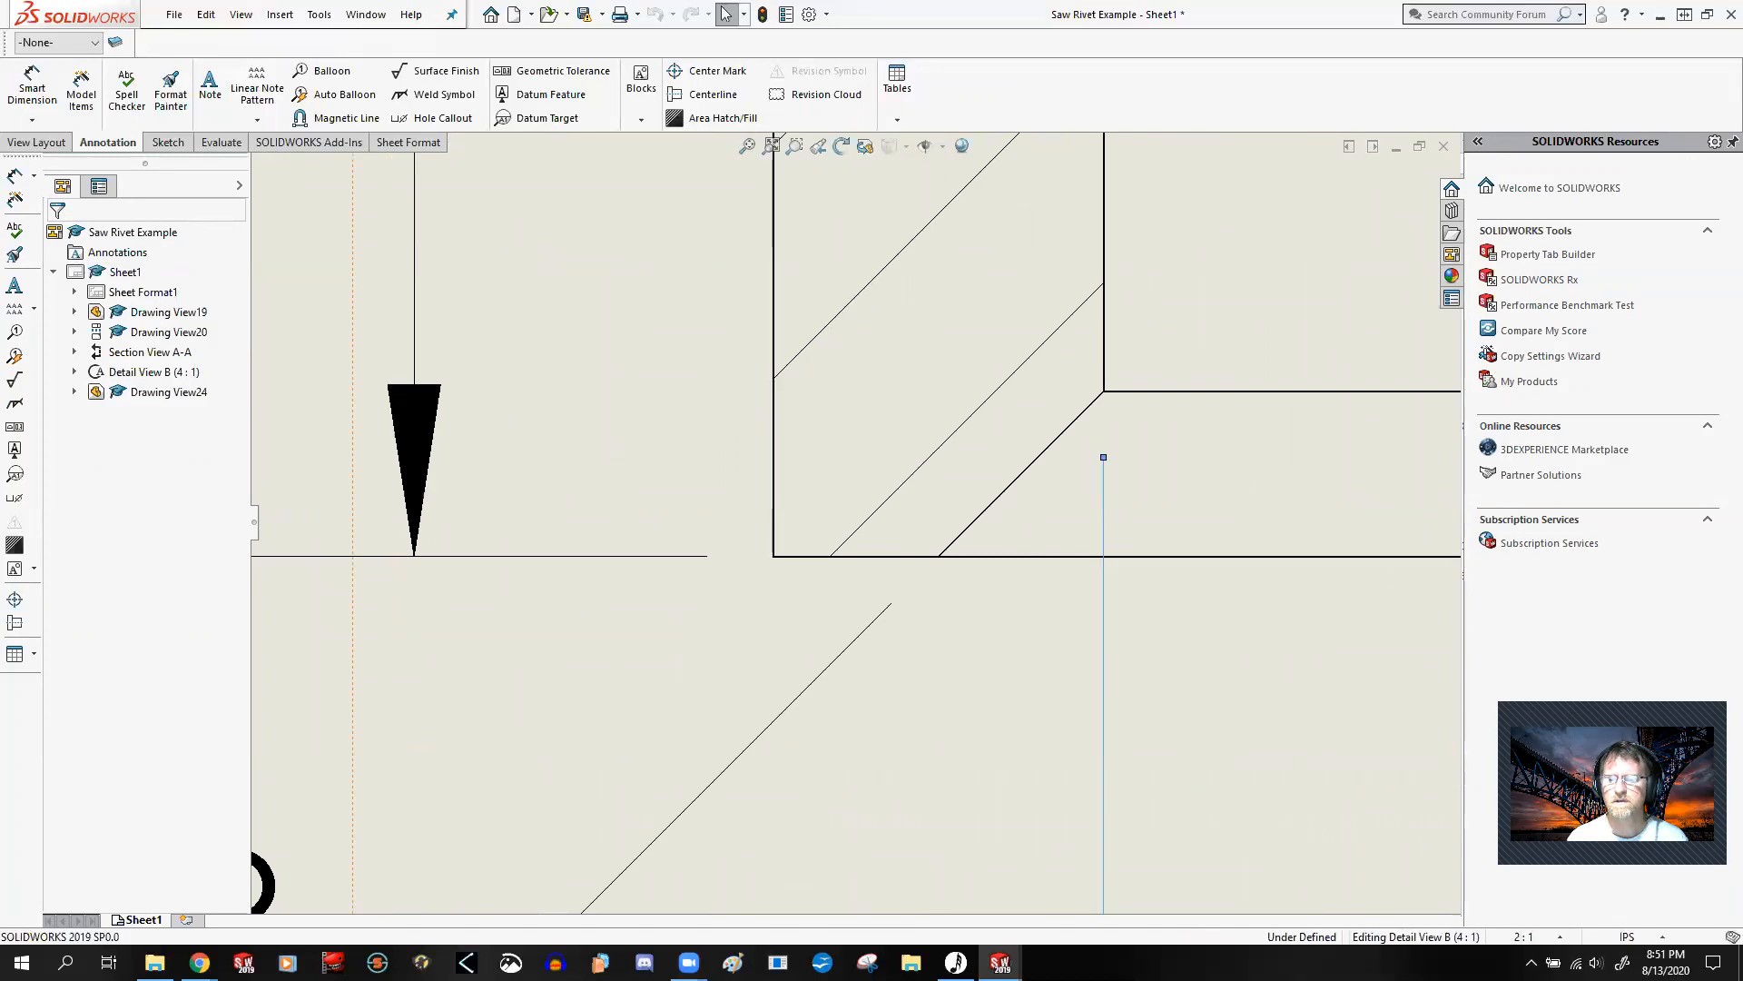
pyautogui.press('z')
pyautogui.scroll(7, 1060, 593)
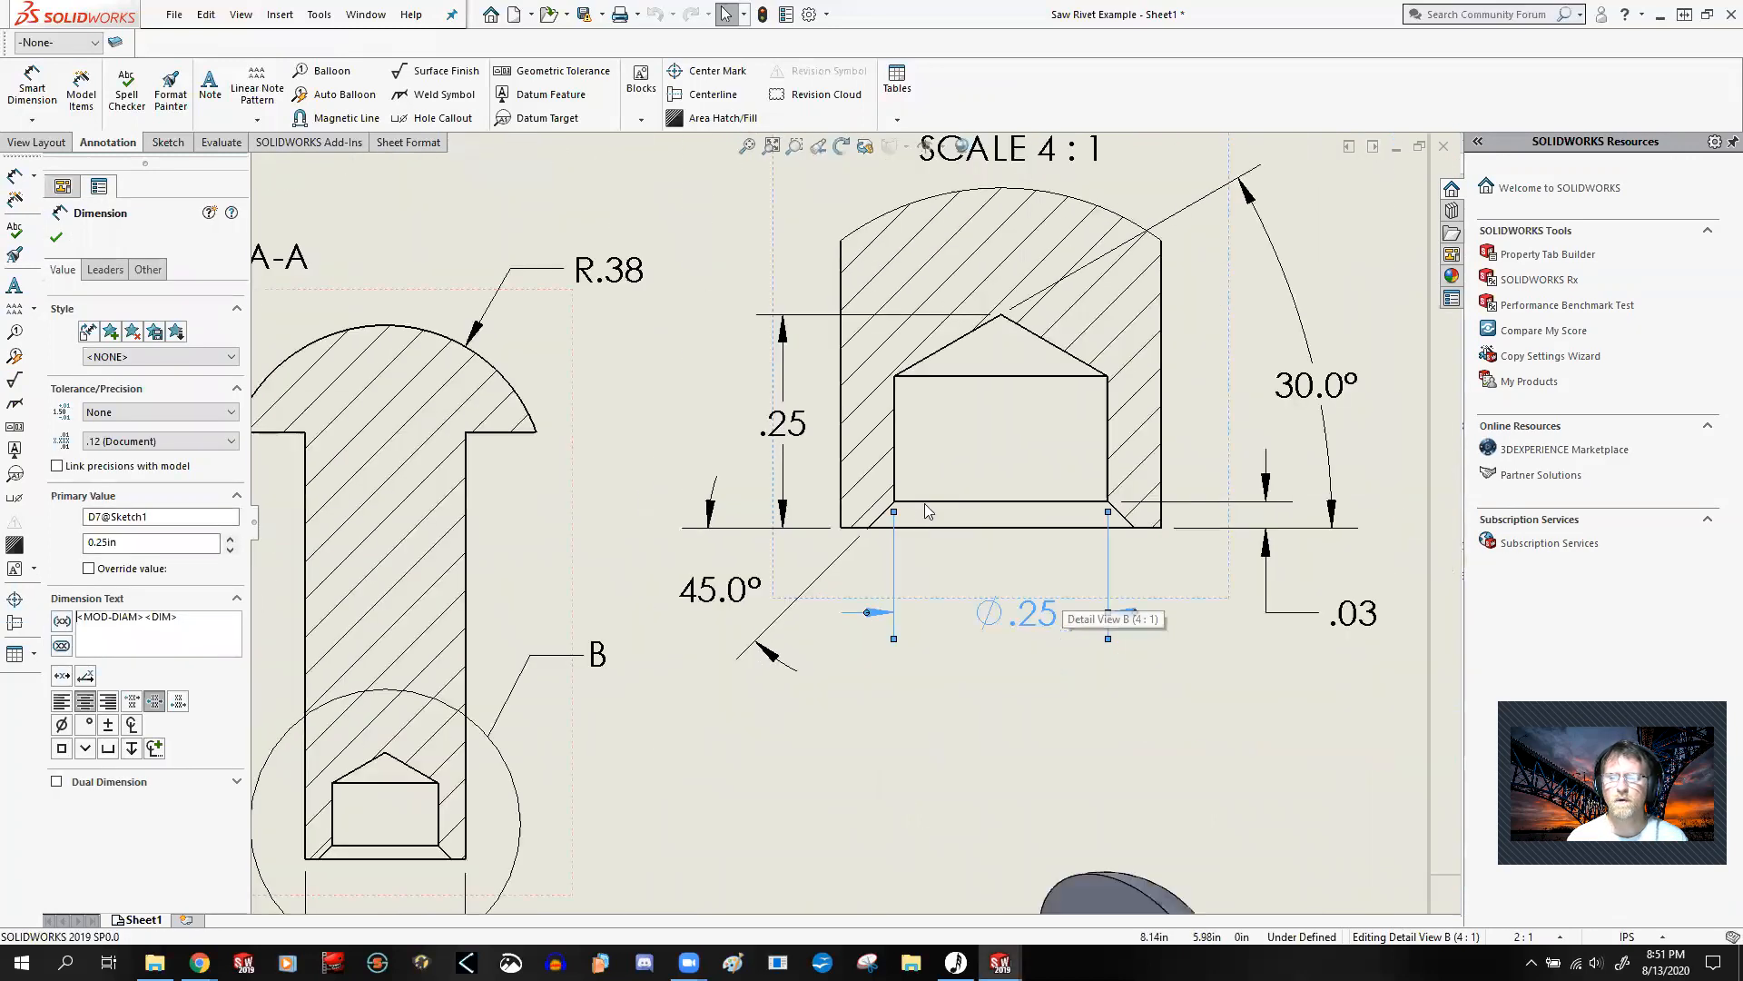
pyautogui.scroll(-3, 921, 549)
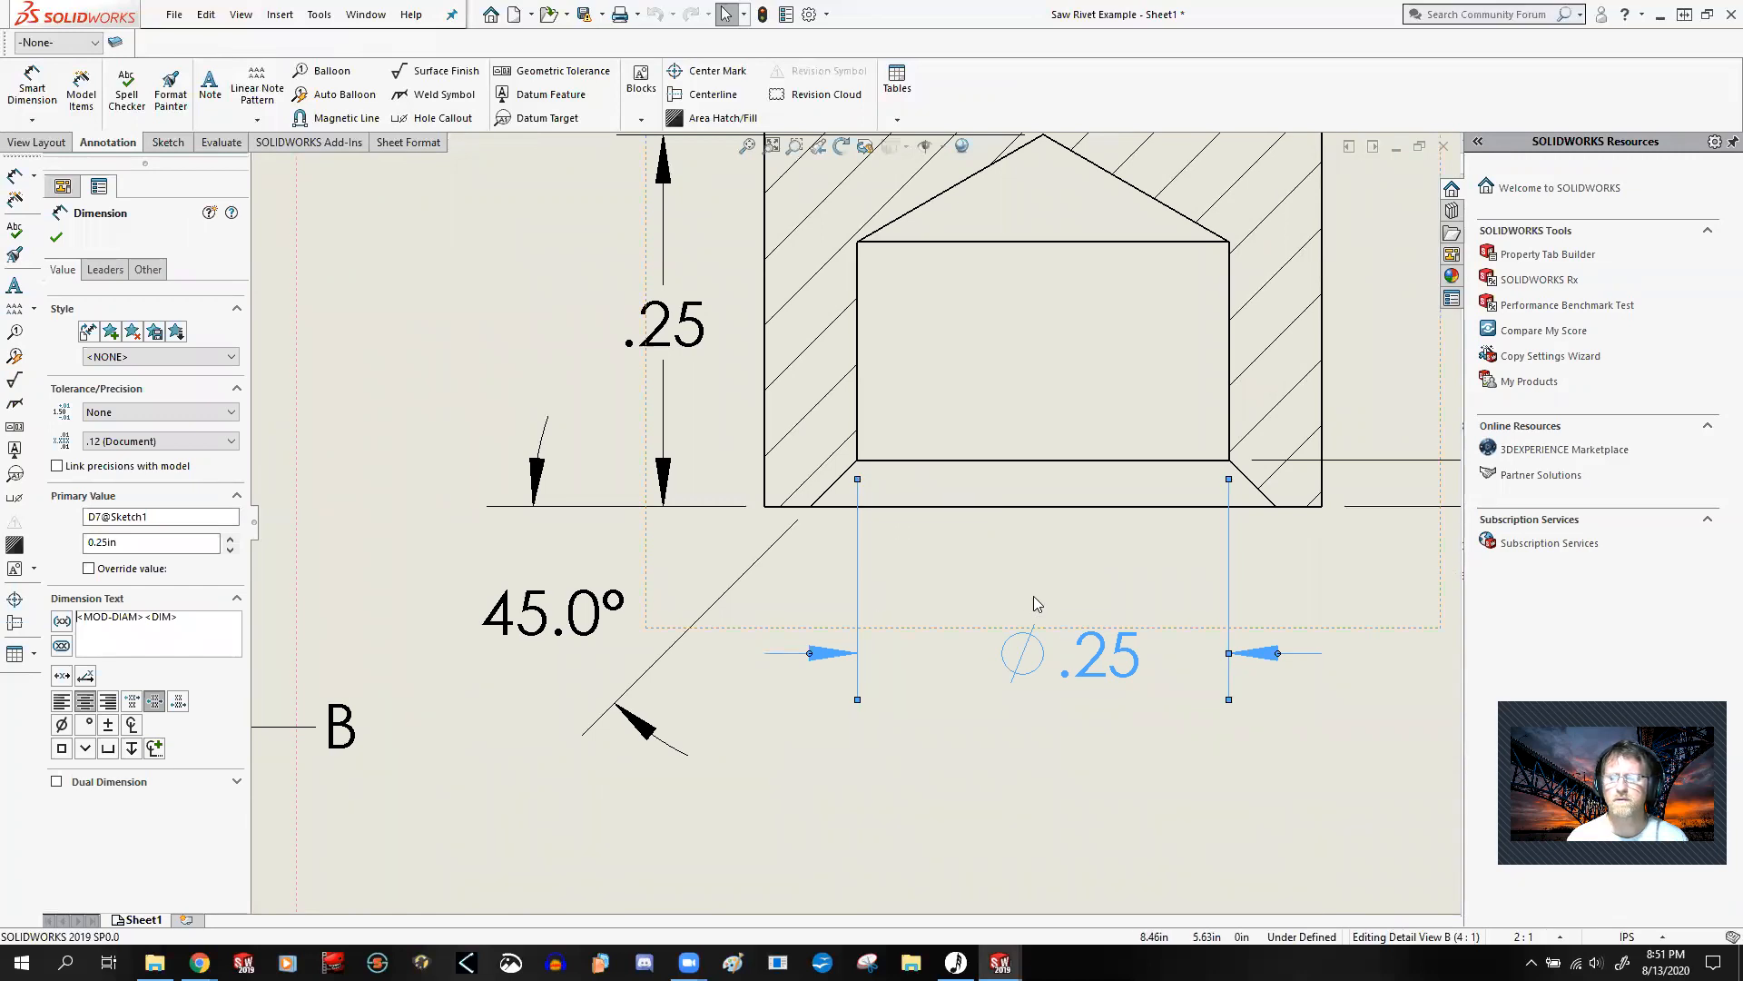
pyautogui.press('z')
pyautogui.press('z')
pyautogui.press('f')
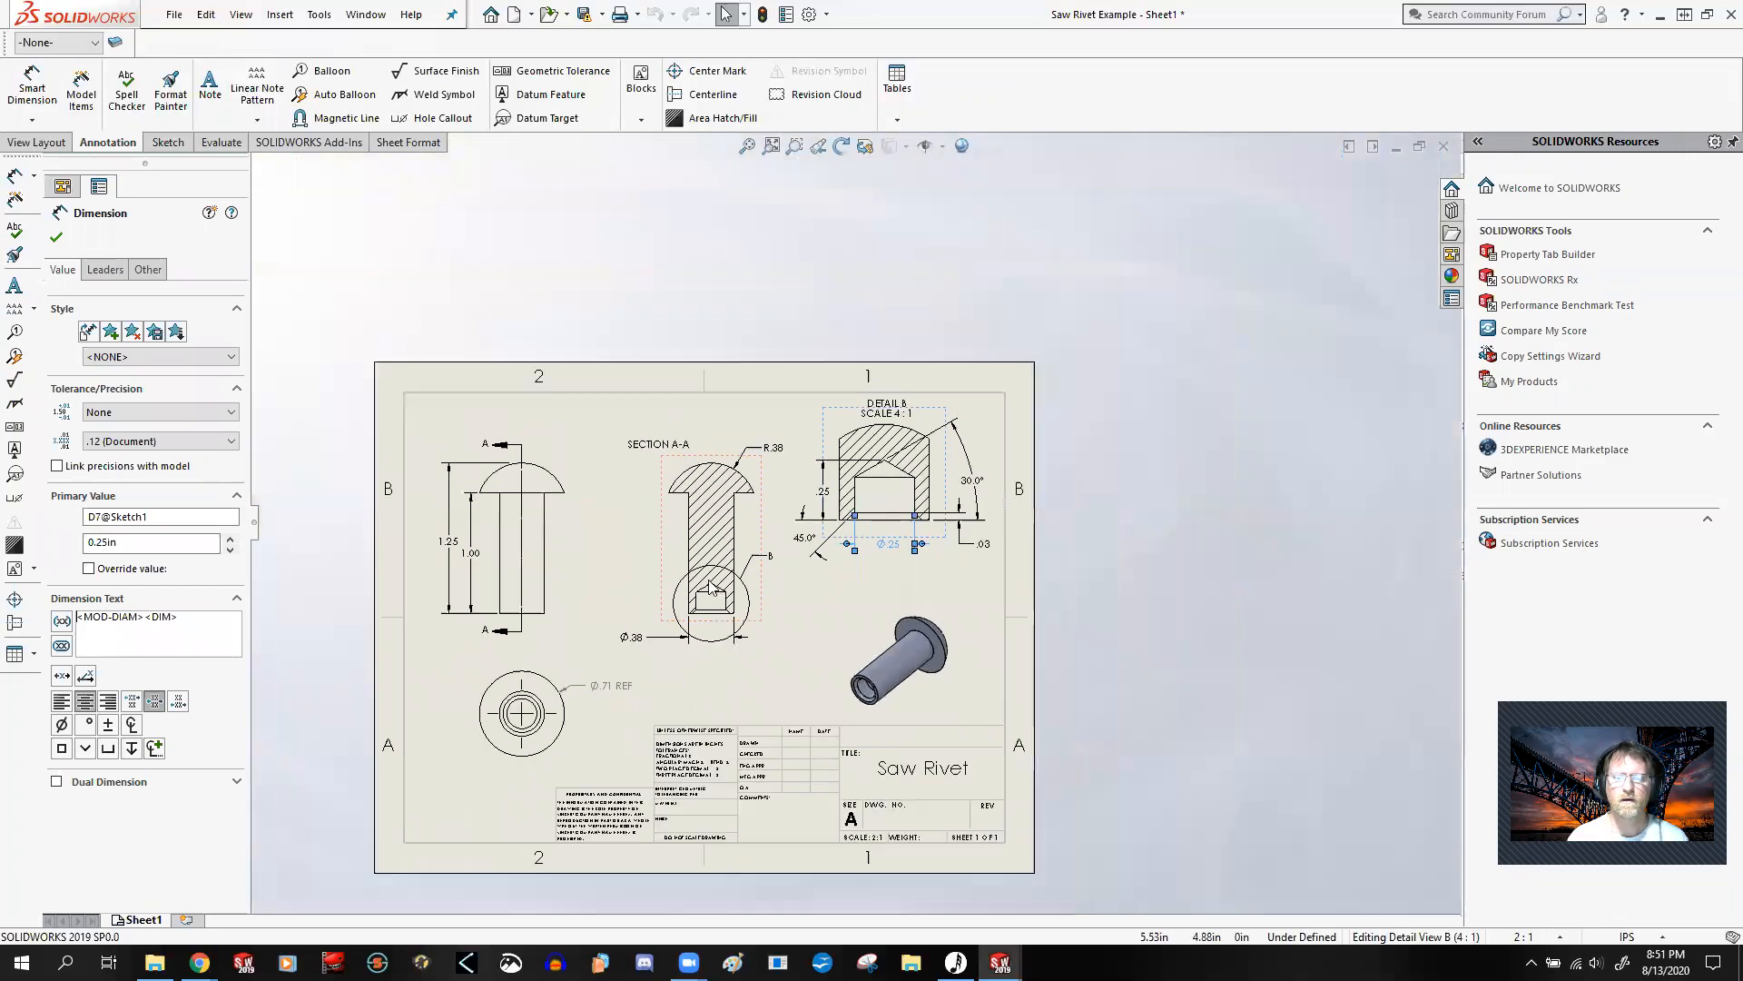
# Step: Review the rivet's side view, Section A-A and Detail B on the drawing sheet, and clear the dimension selection
pyautogui.scroll(-3, 808, 572)
pyautogui.press('f')
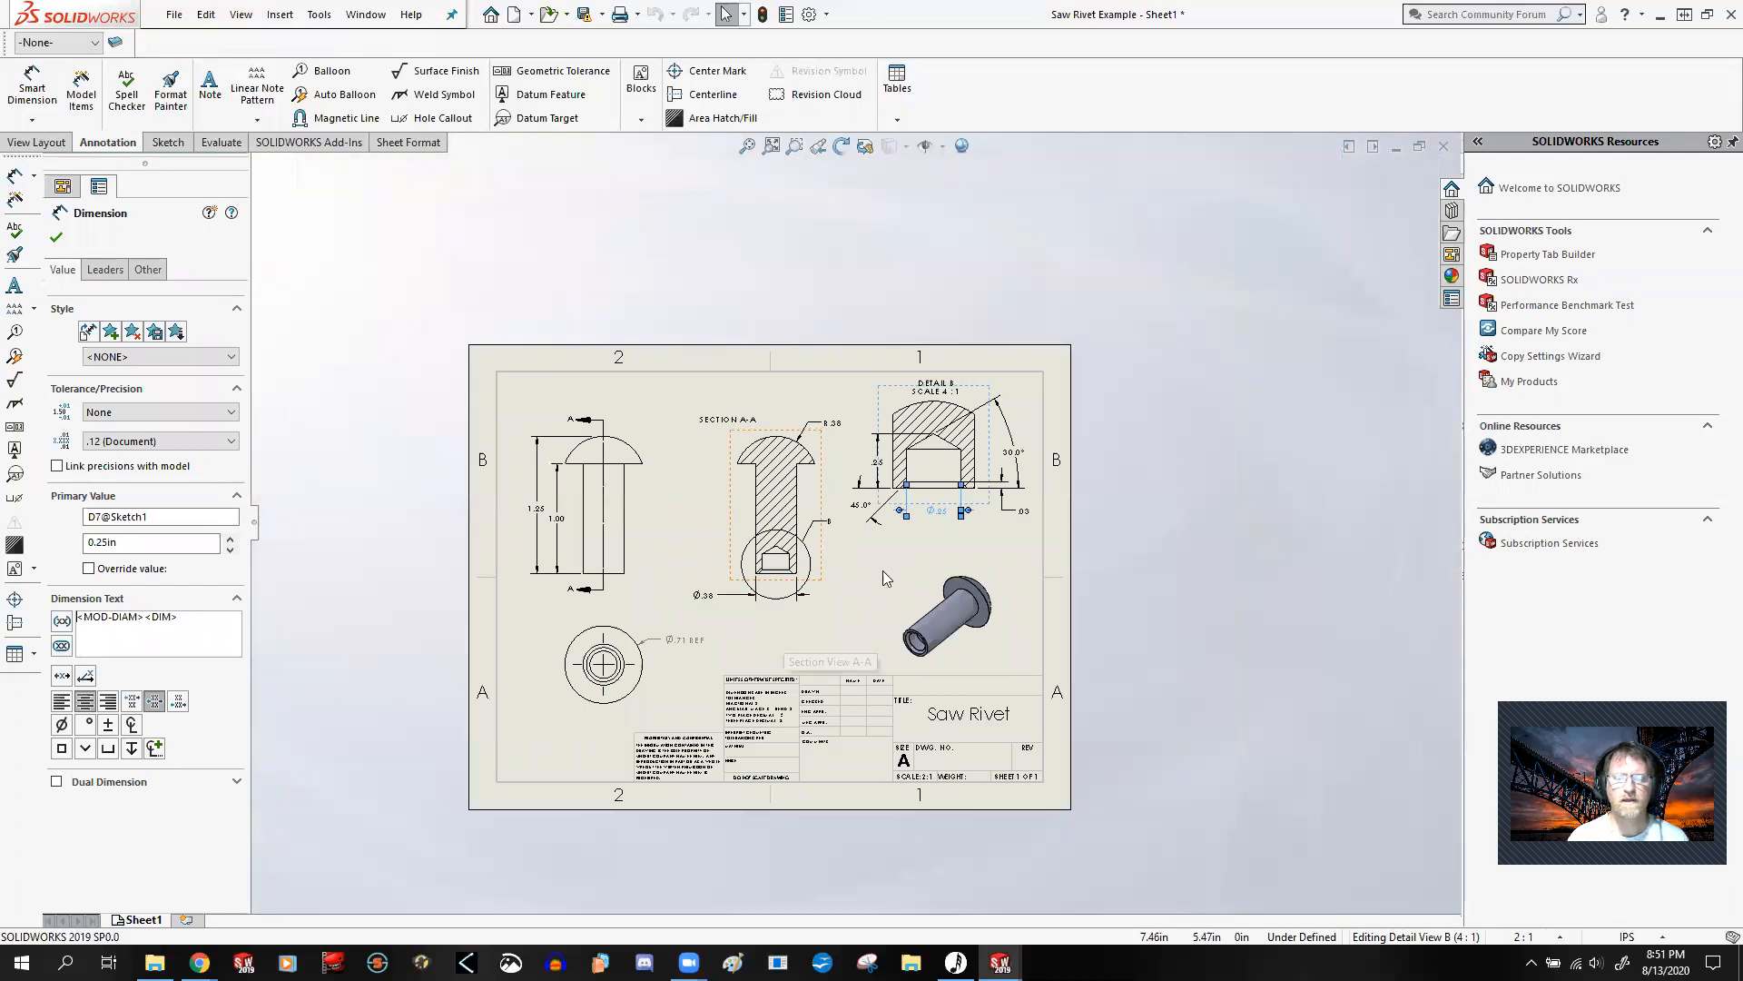
pyautogui.scroll(-2, 853, 570)
pyautogui.scroll(-1, 902, 558)
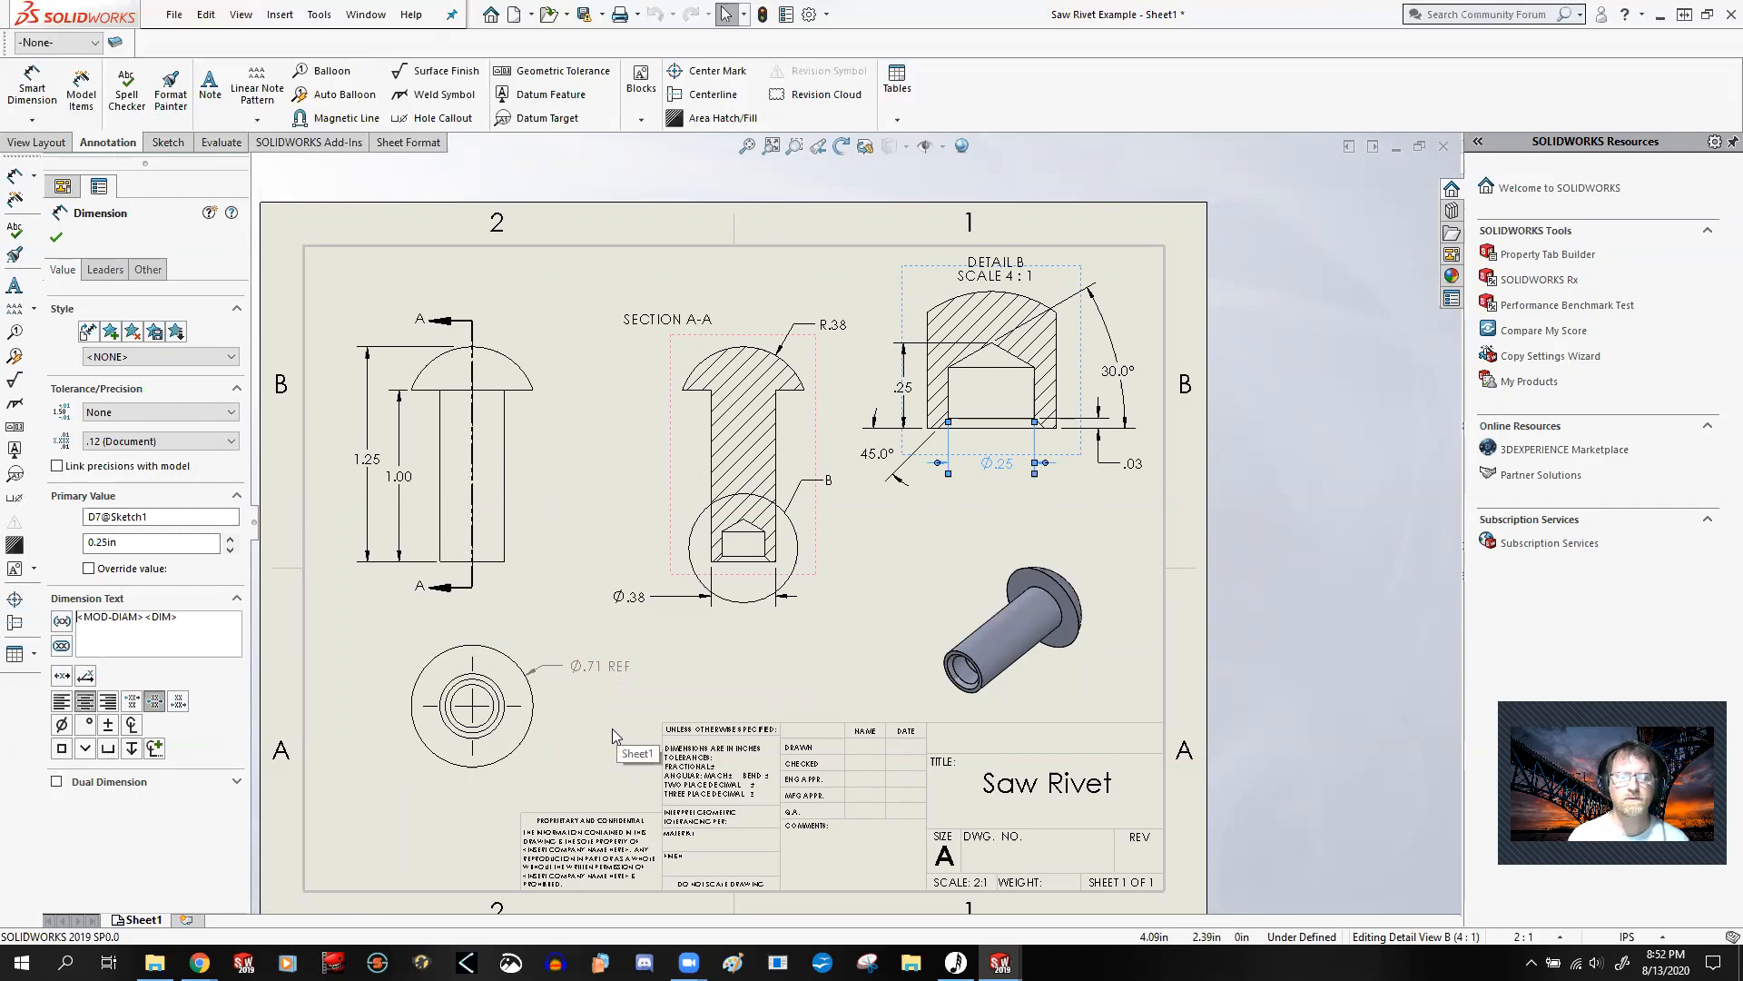
pyautogui.scroll(-4, 539, 470)
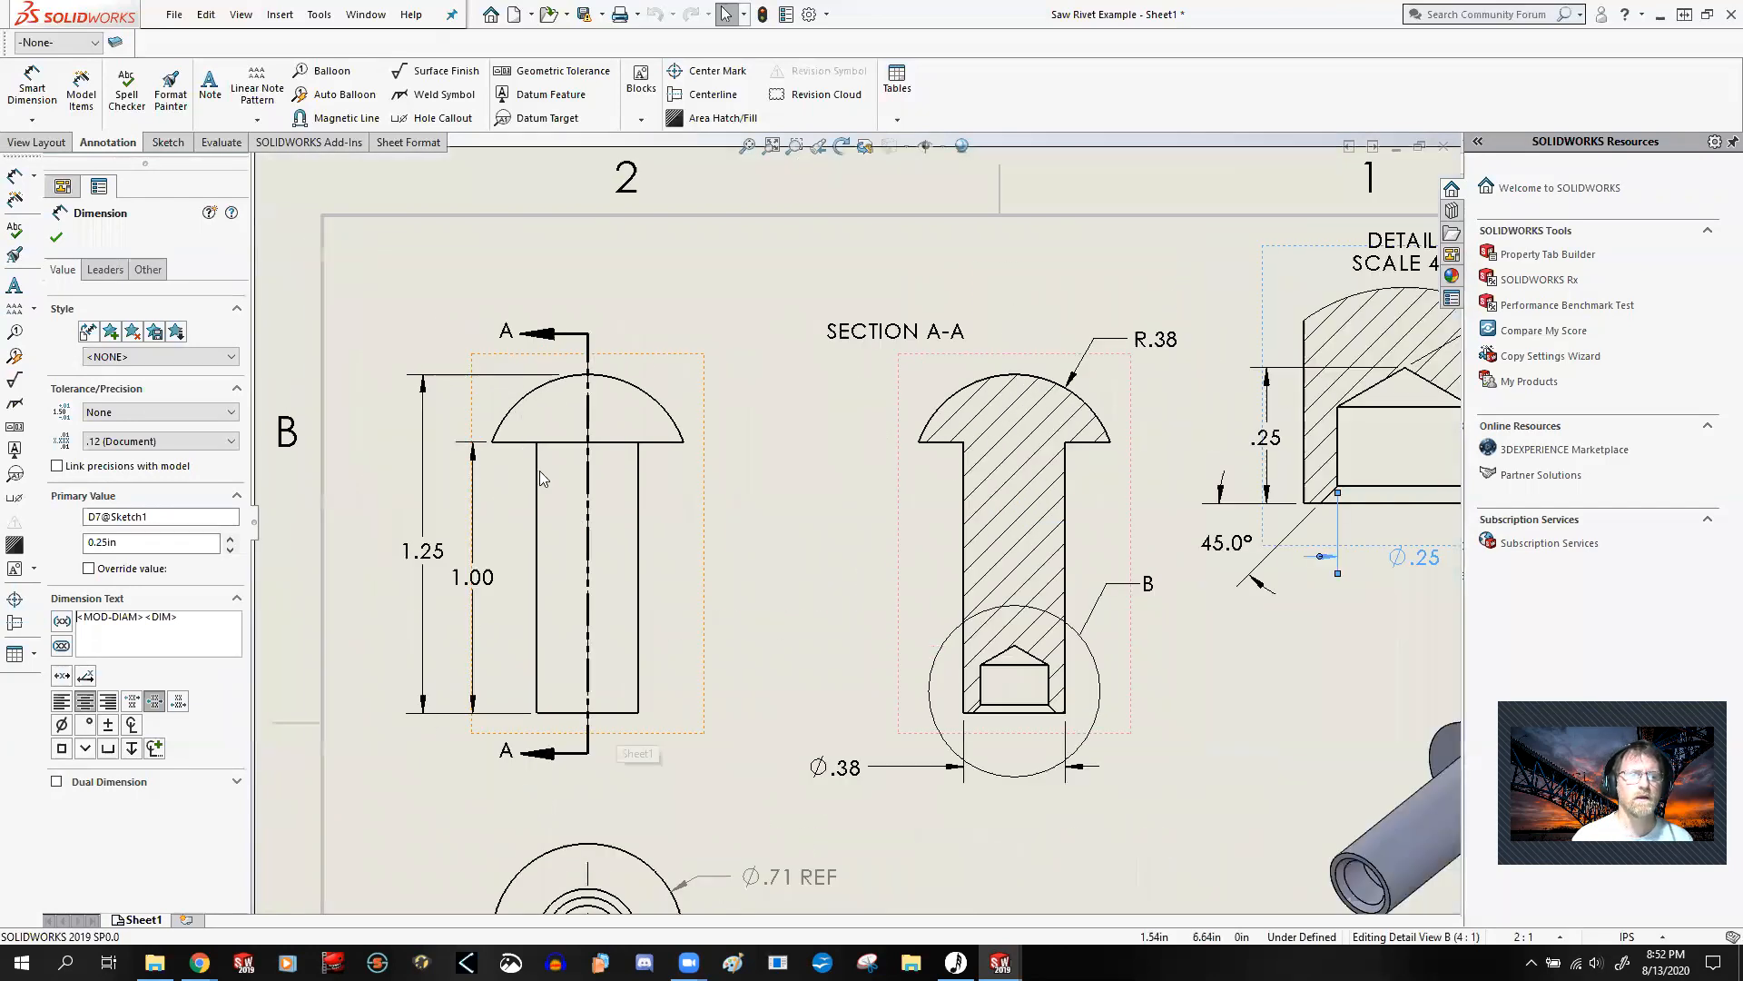
pyautogui.scroll(4, 803, 664)
pyautogui.scroll(5, 907, 665)
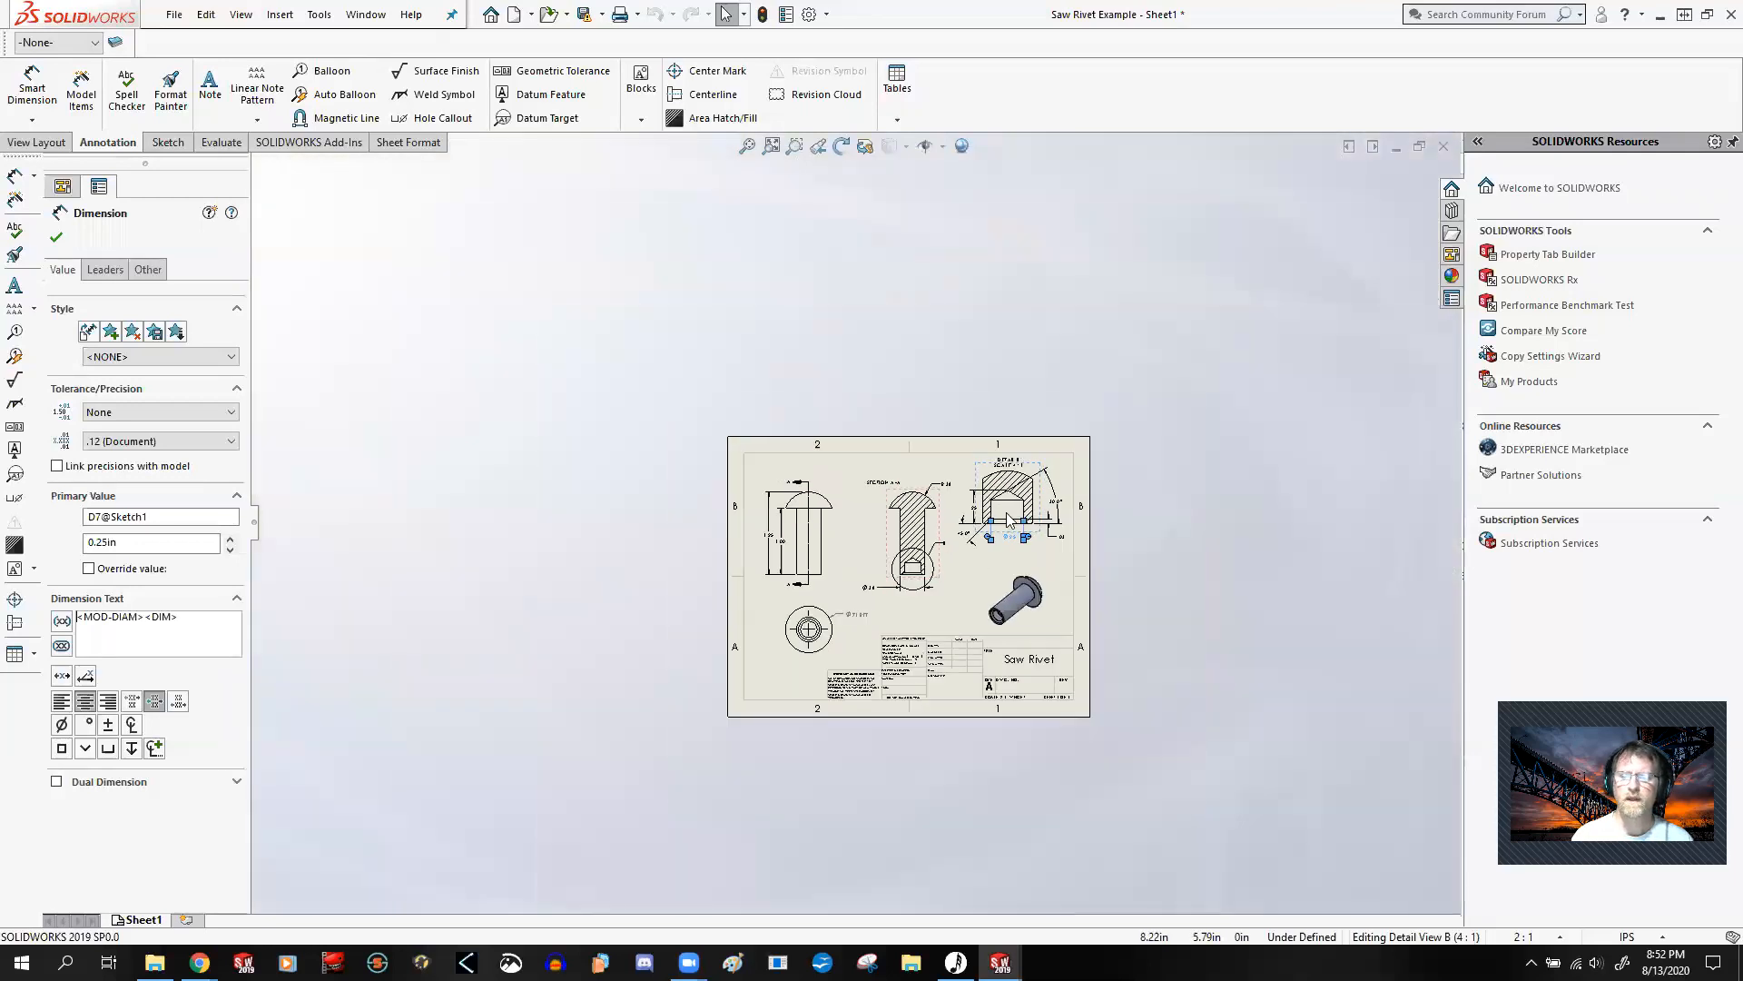
pyautogui.scroll(-3, 903, 573)
pyautogui.click(924, 575)
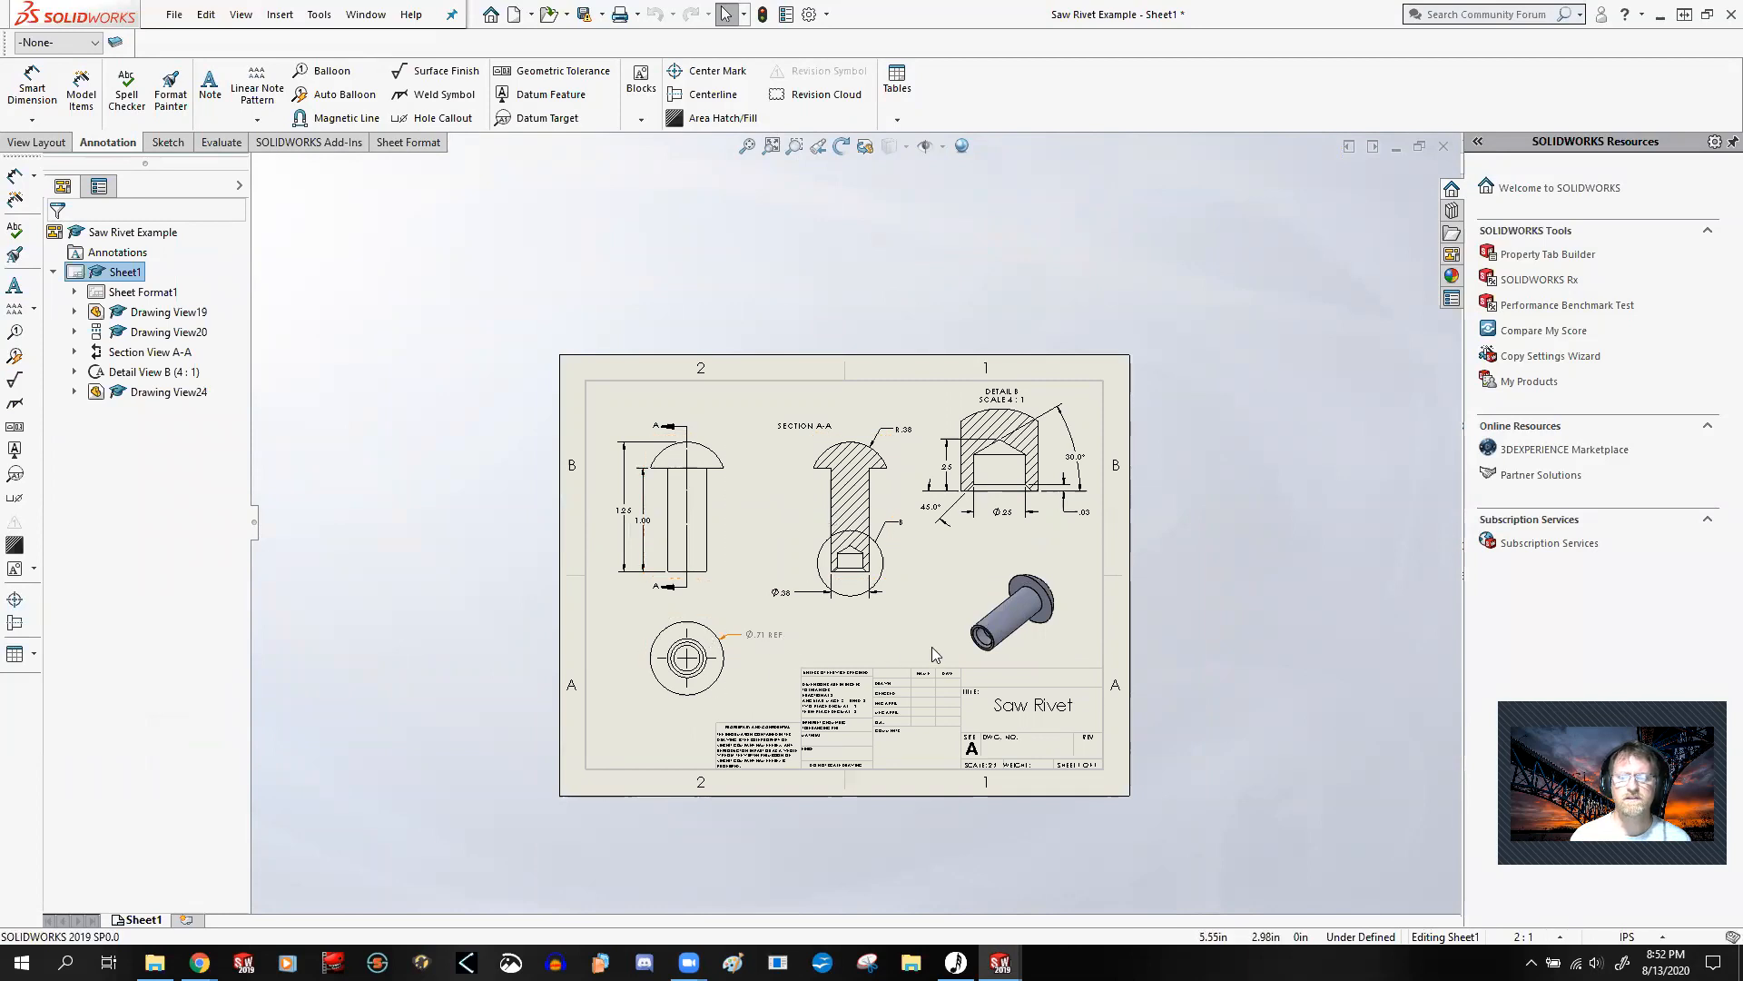
# Step: Project an end view of the rivet downward from Section A-A and place it above the title block
pyautogui.scroll(-3, 917, 561)
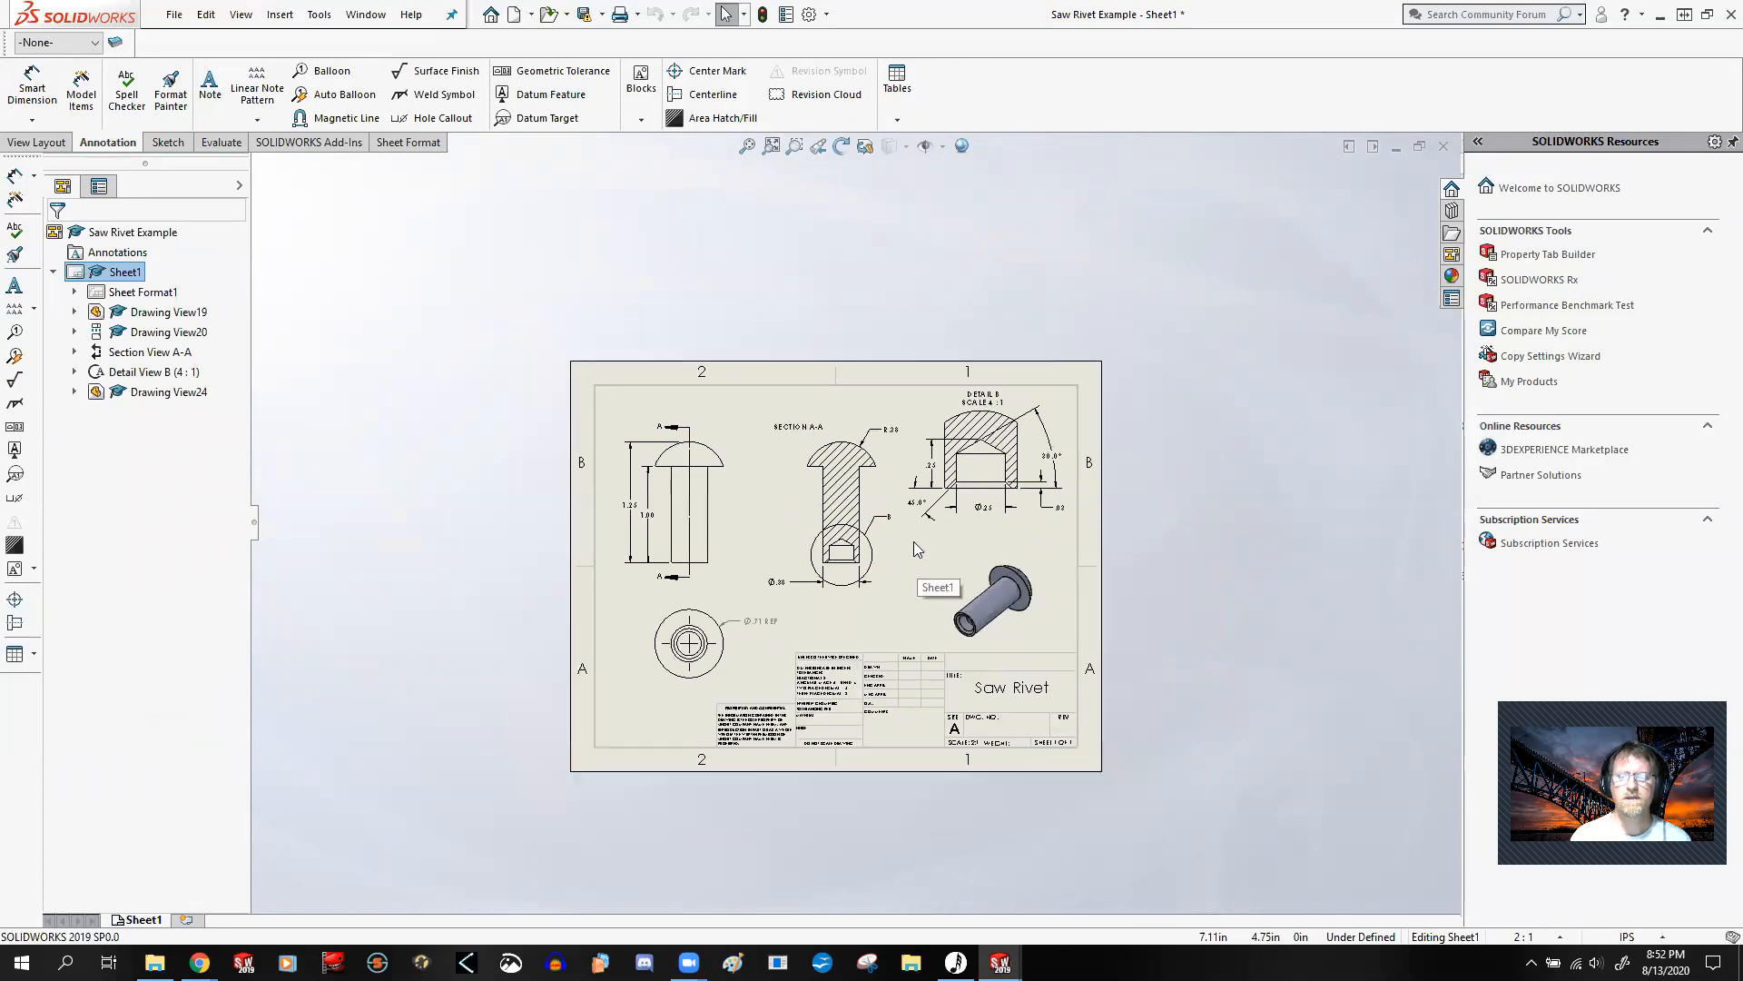
pyautogui.scroll(-2, 914, 541)
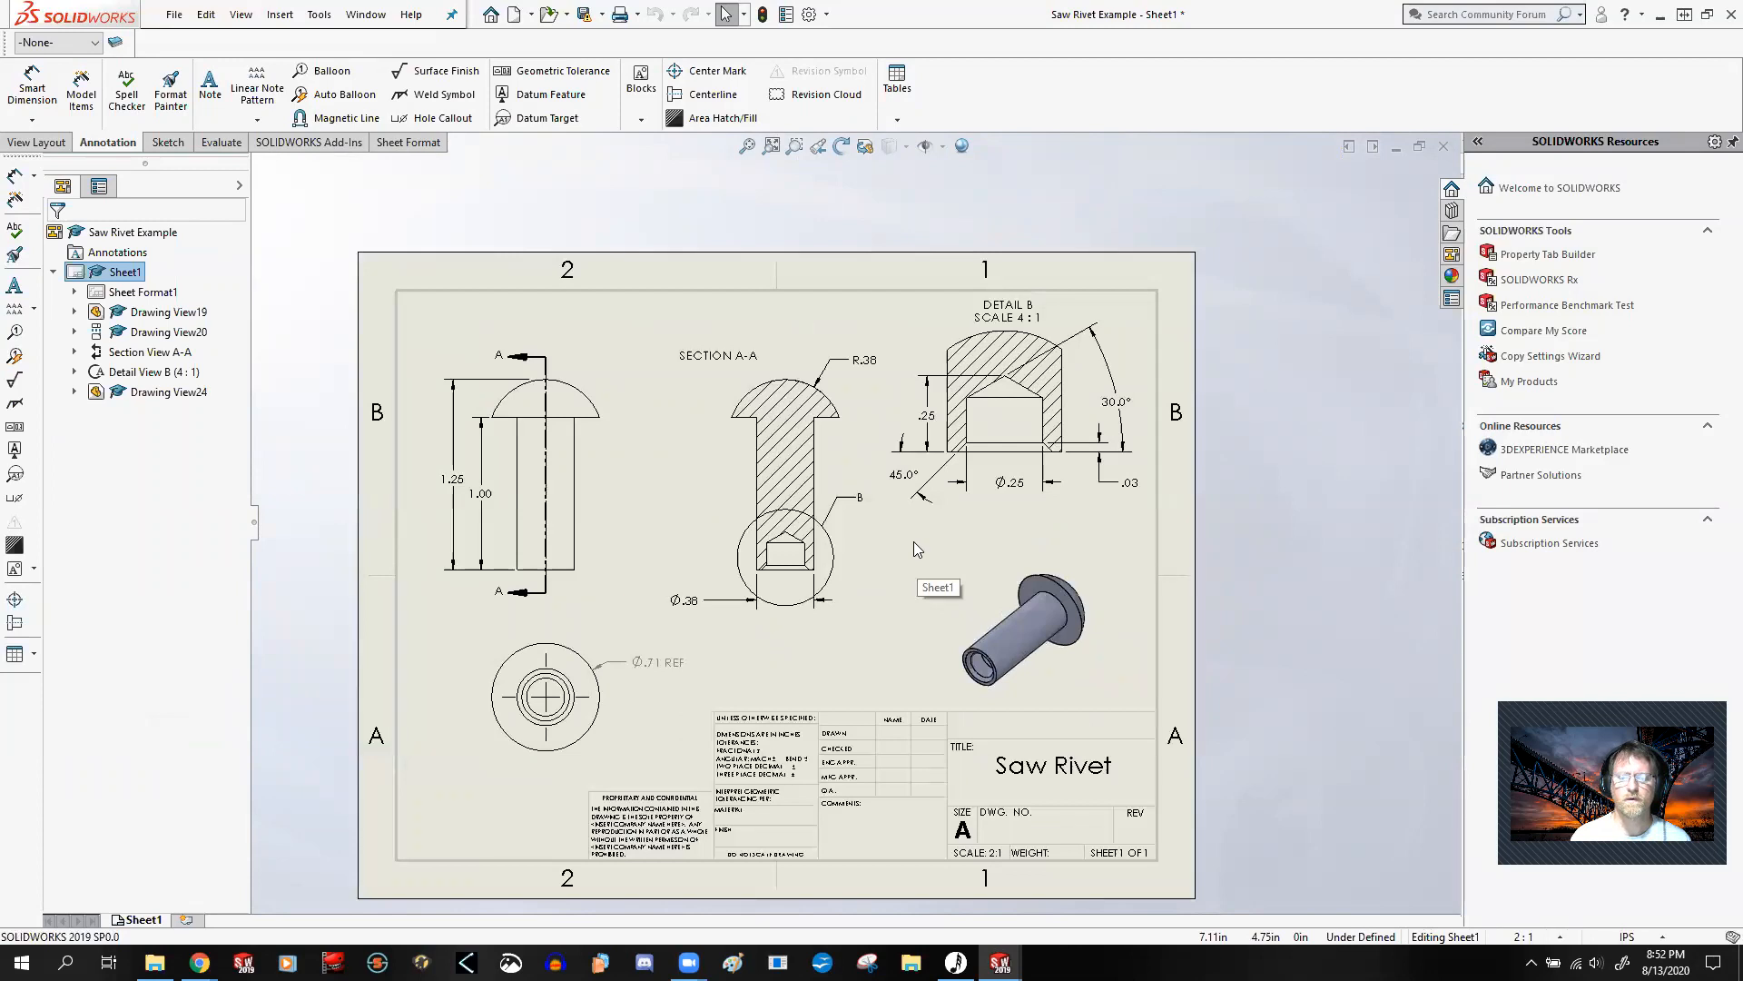
pyautogui.scroll(-2, 914, 541)
pyautogui.scroll(3, 914, 541)
pyautogui.scroll(-2, 998, 357)
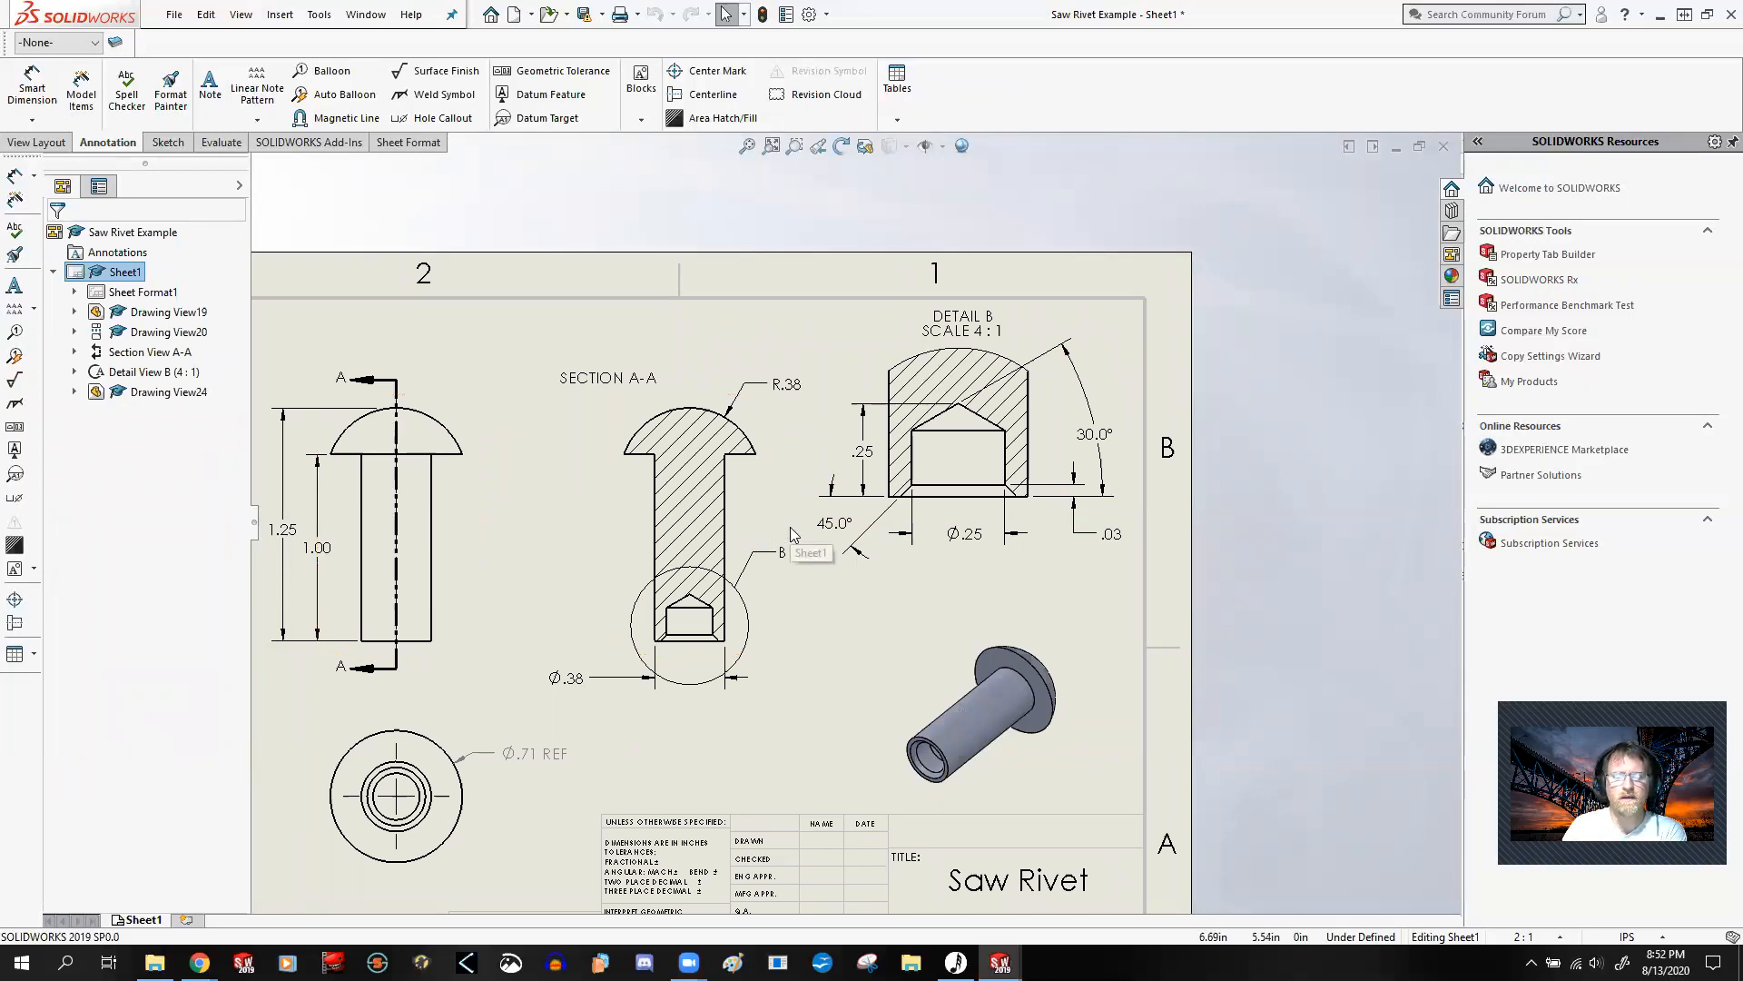
pyautogui.click(772, 602)
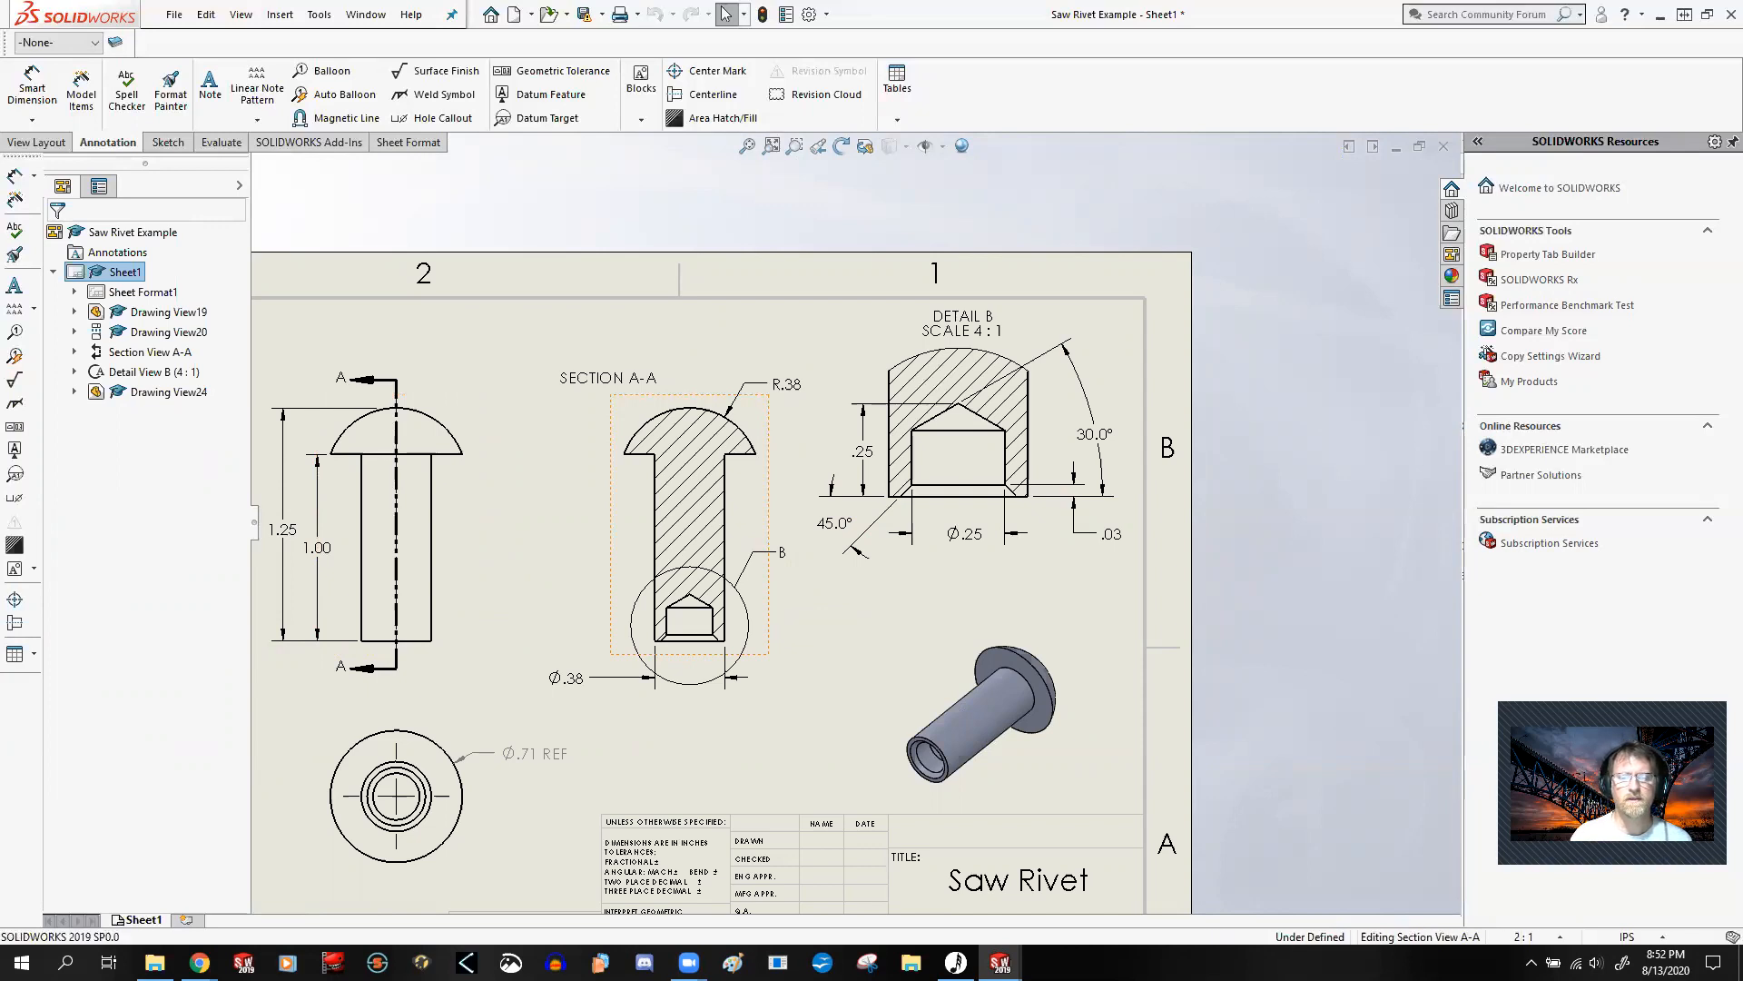
pyautogui.click(33, 142)
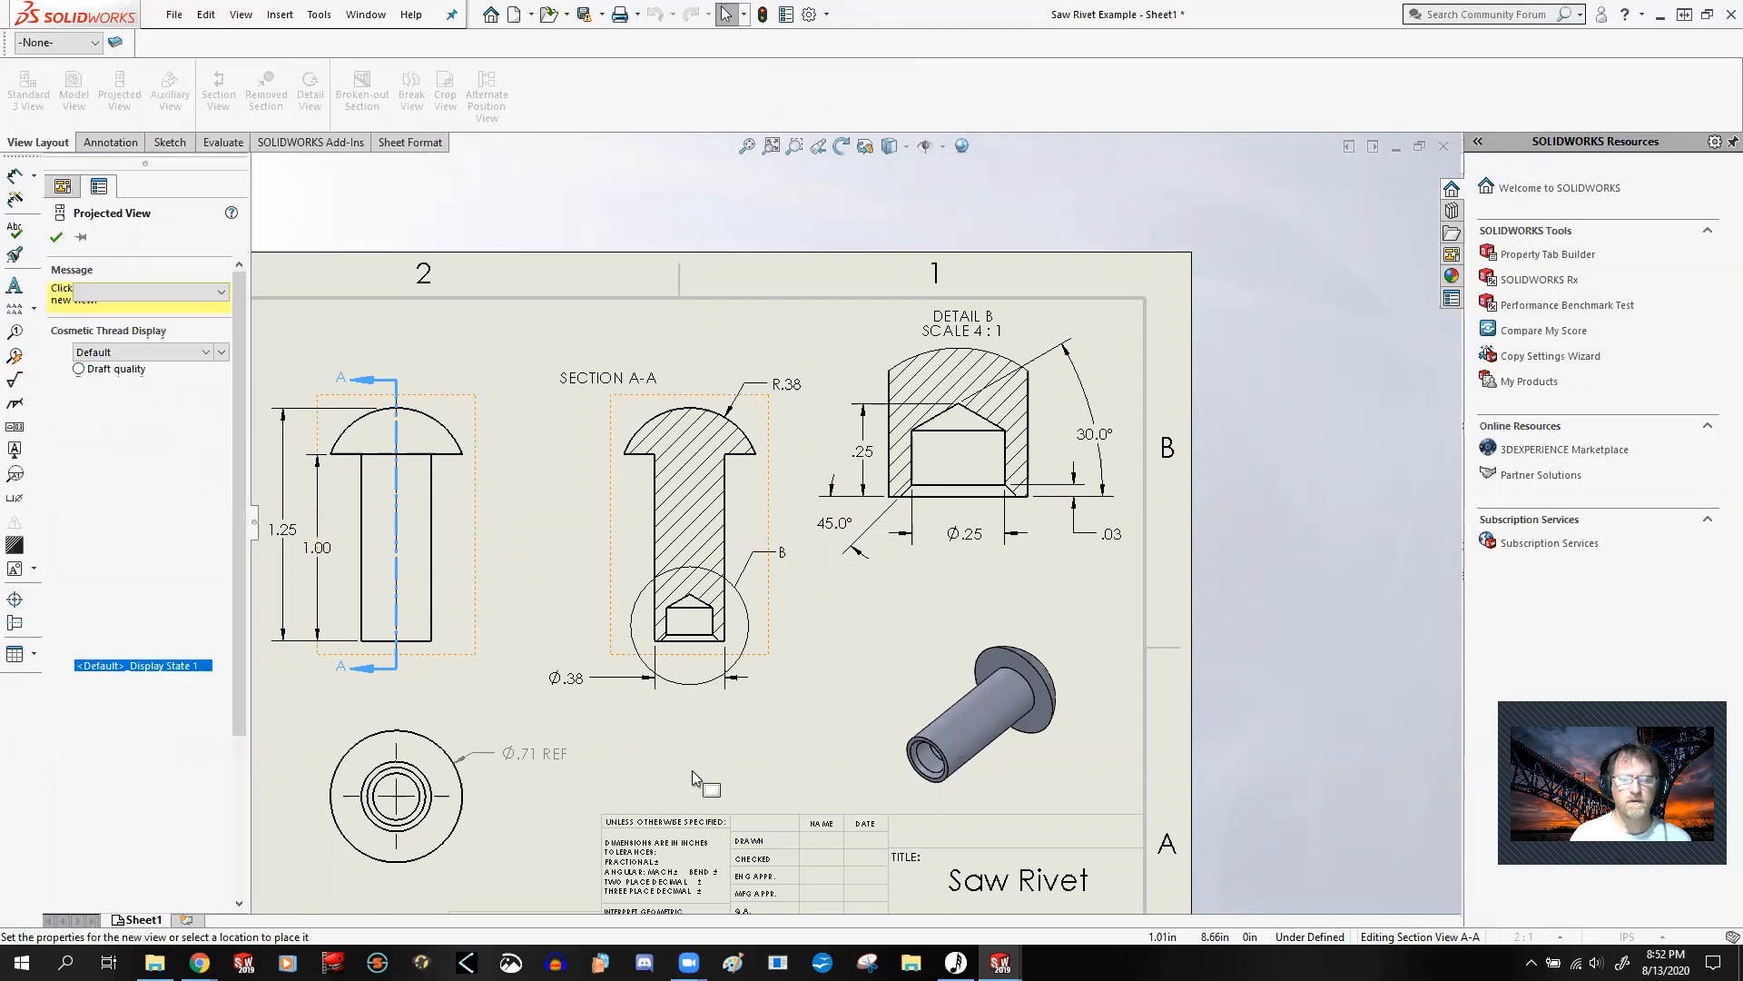
pyautogui.click(698, 824)
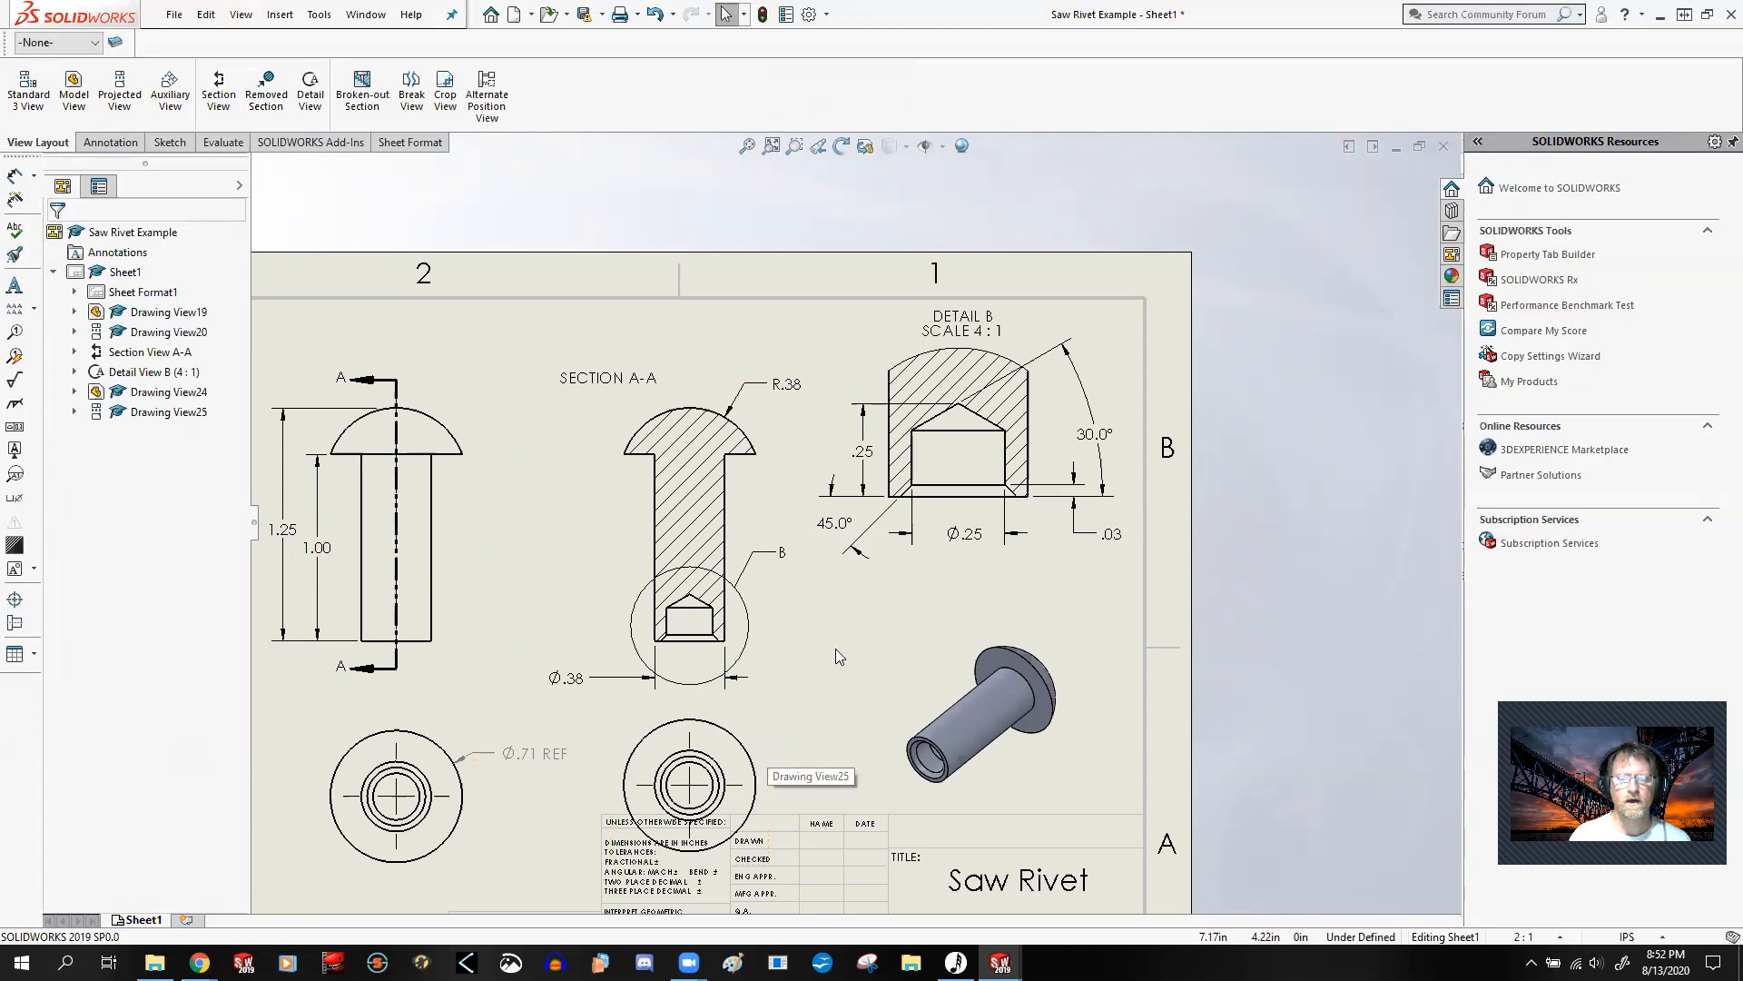
# Step: Move the new end view off the sheet below the border and project a side view of the rivet above it
pyautogui.scroll(5, 835, 649)
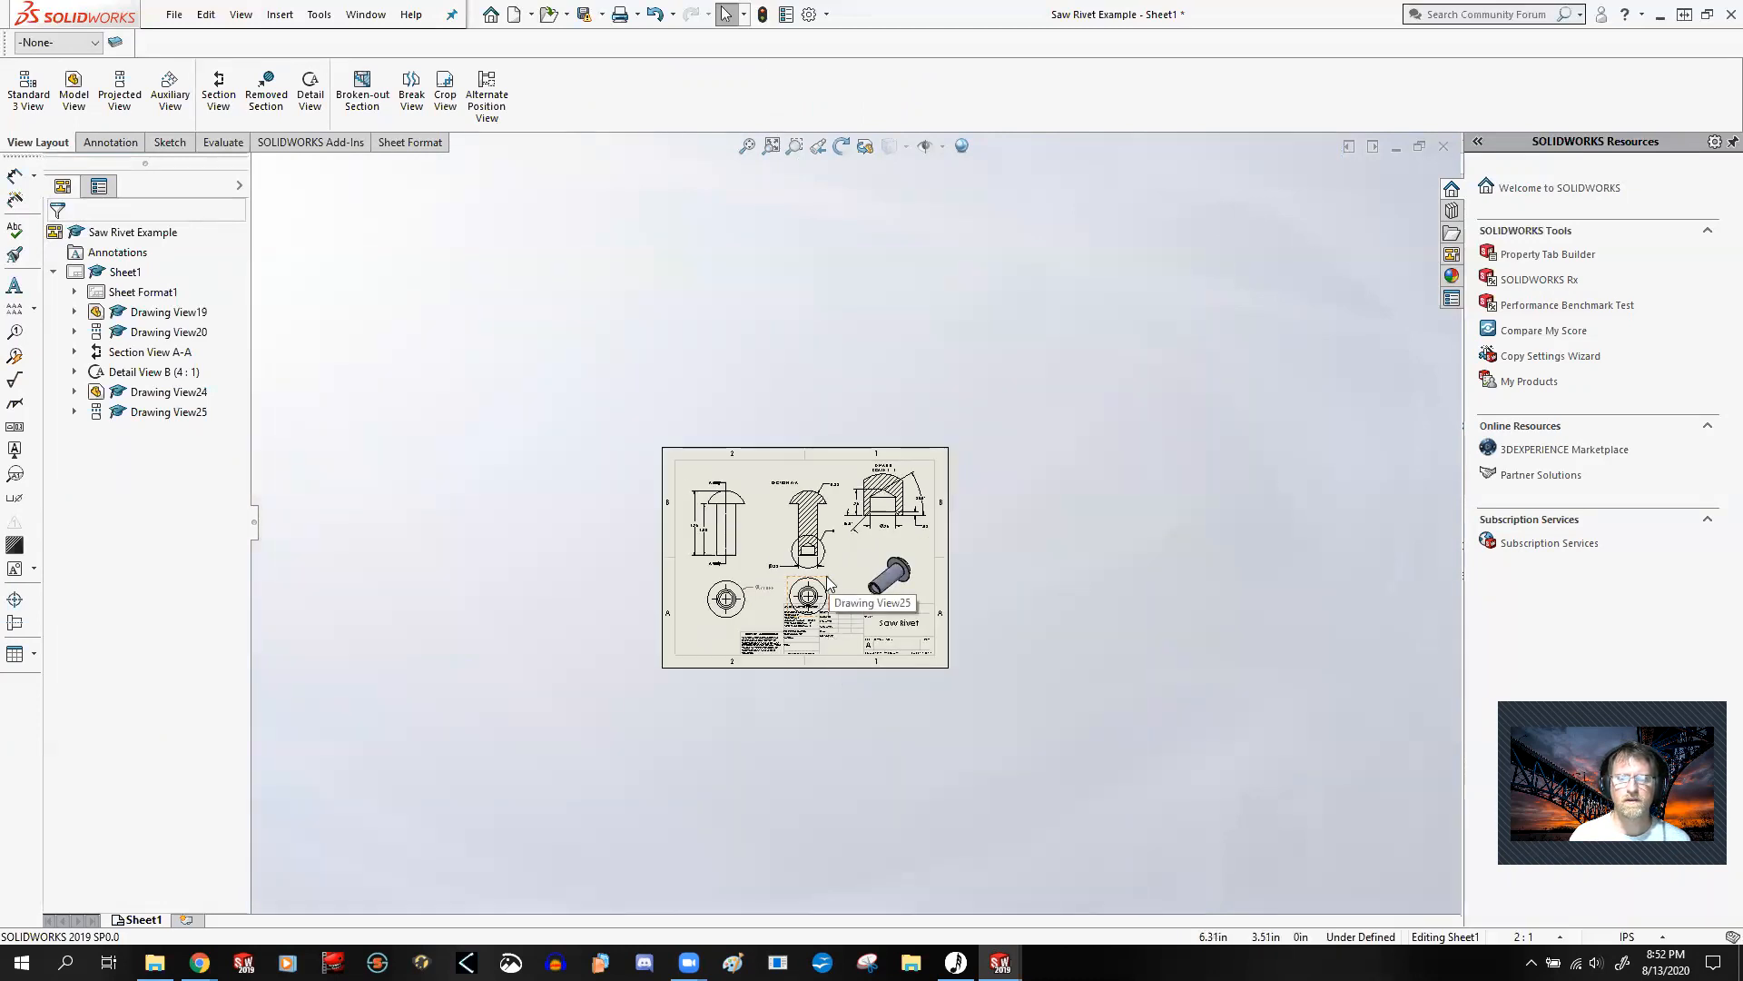
pyautogui.moveTo(836, 604); pyautogui.dragTo(835, 743)
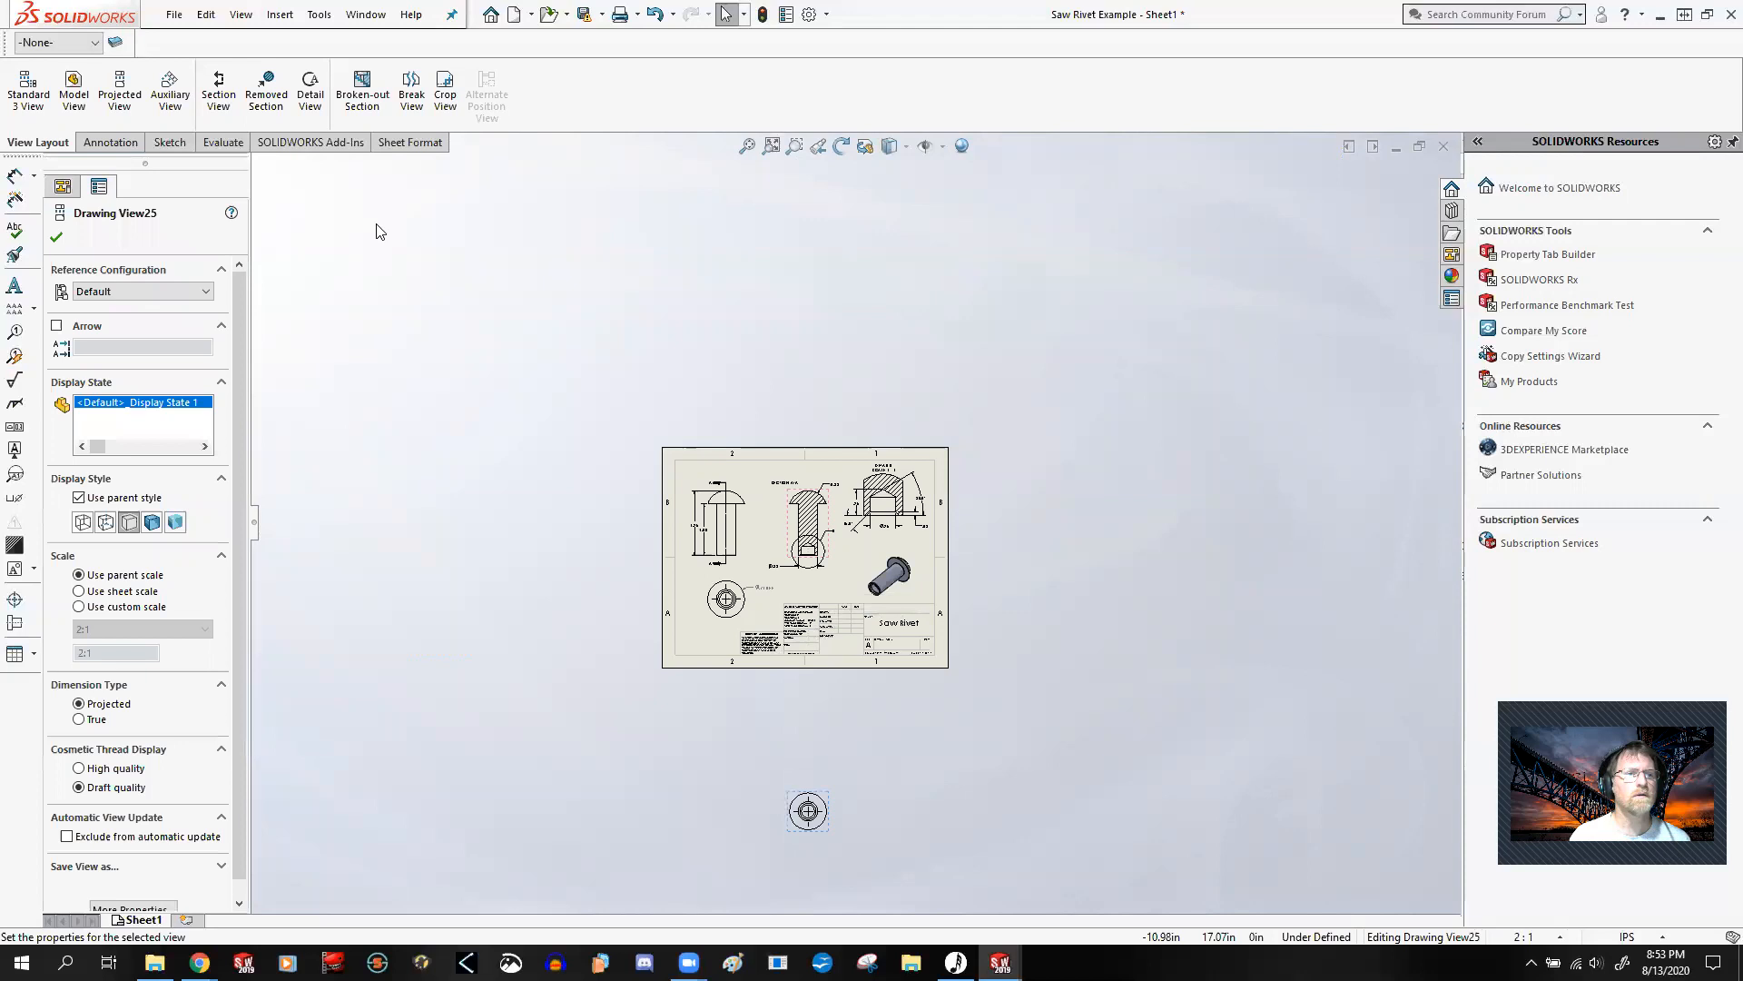
pyautogui.click(124, 93)
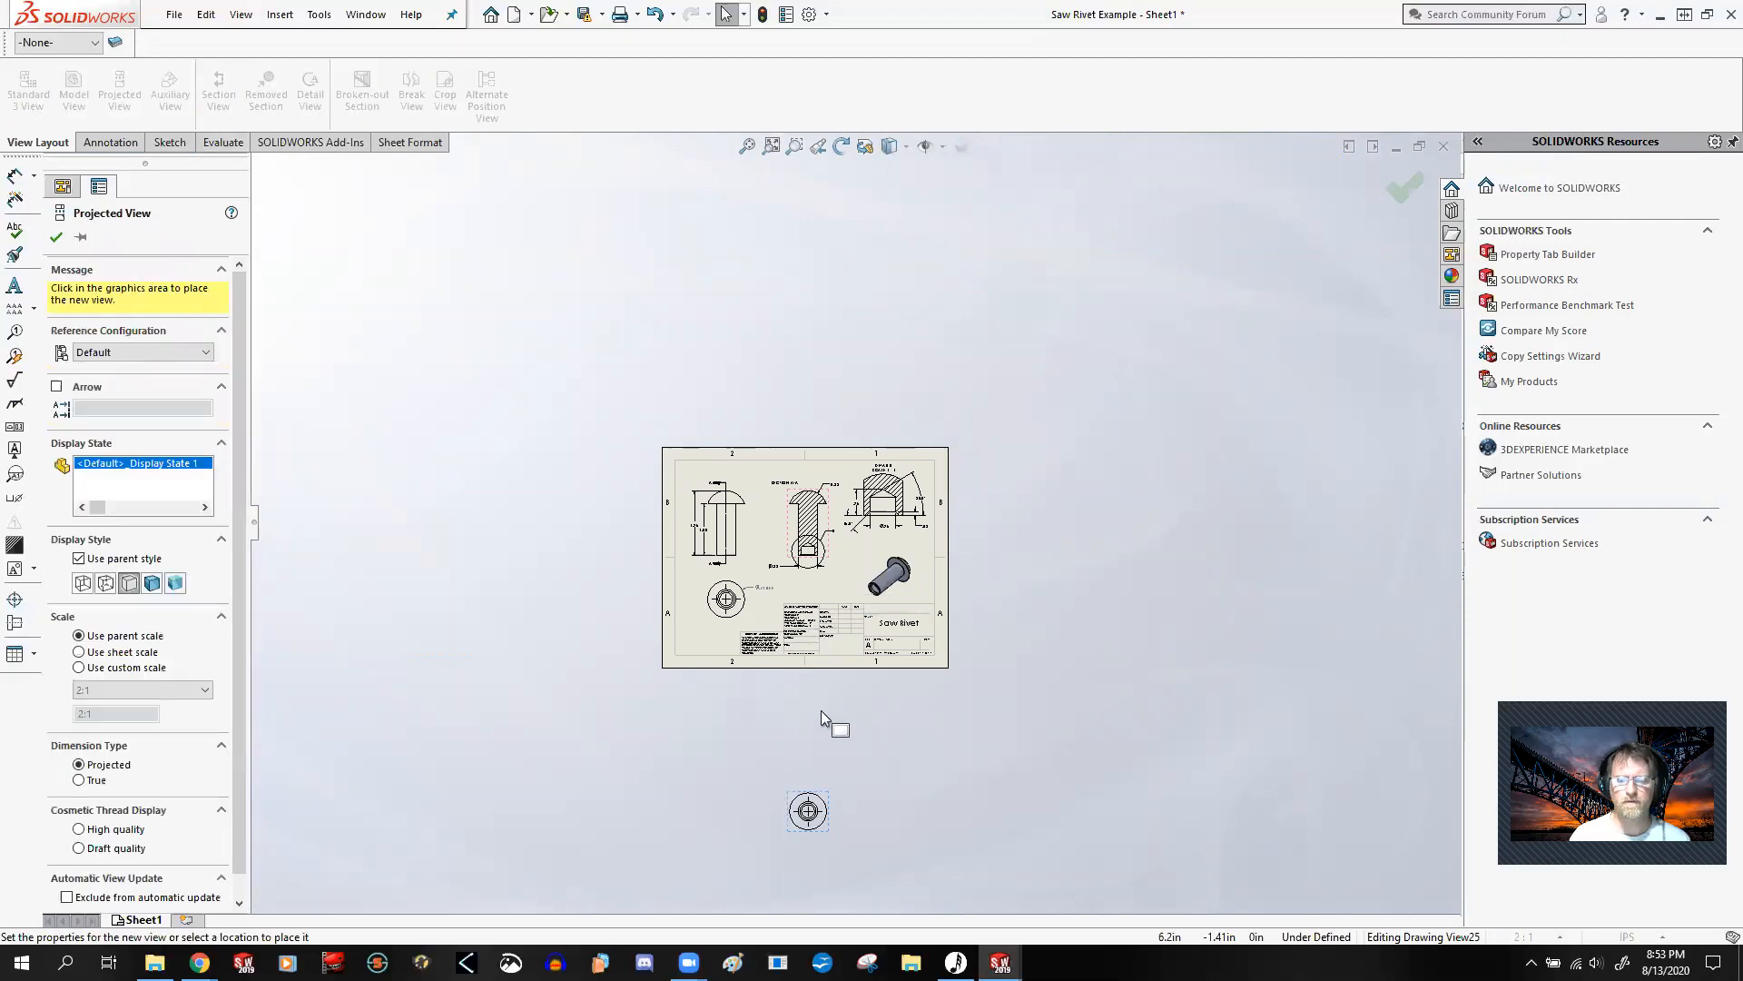
pyautogui.click(818, 744)
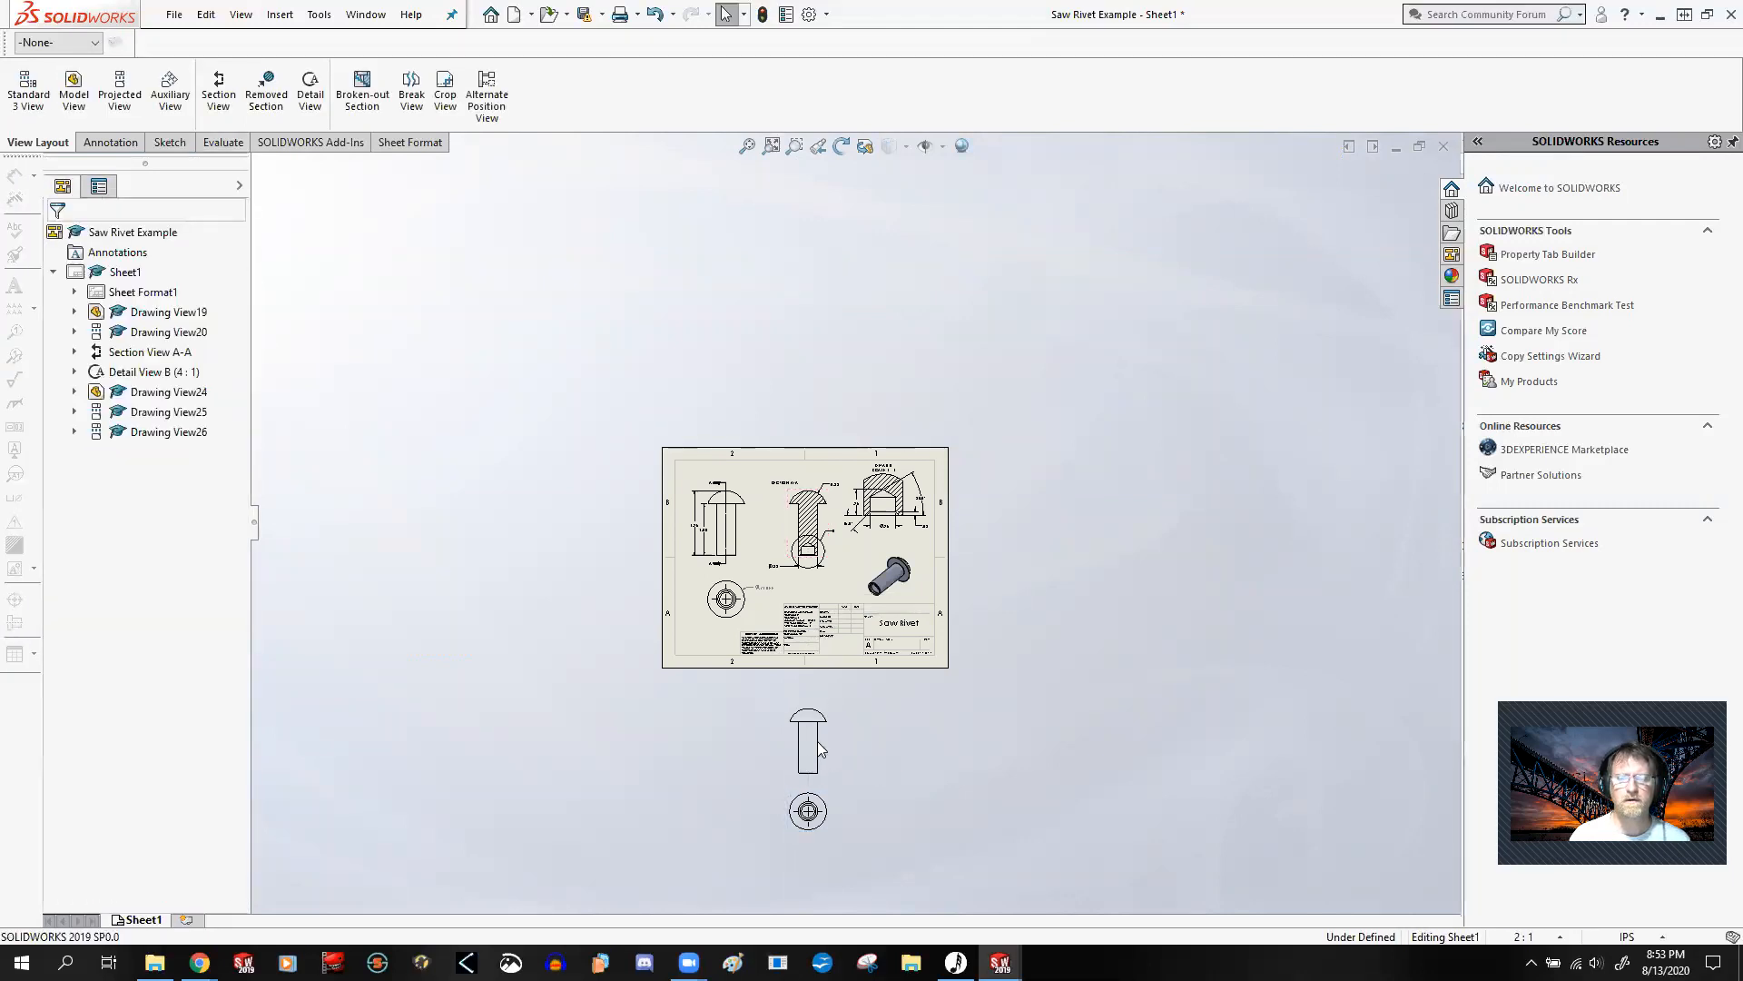
# Step: Create a vertical section through the new side view's axis and place the section view to its right
pyautogui.click(224, 109)
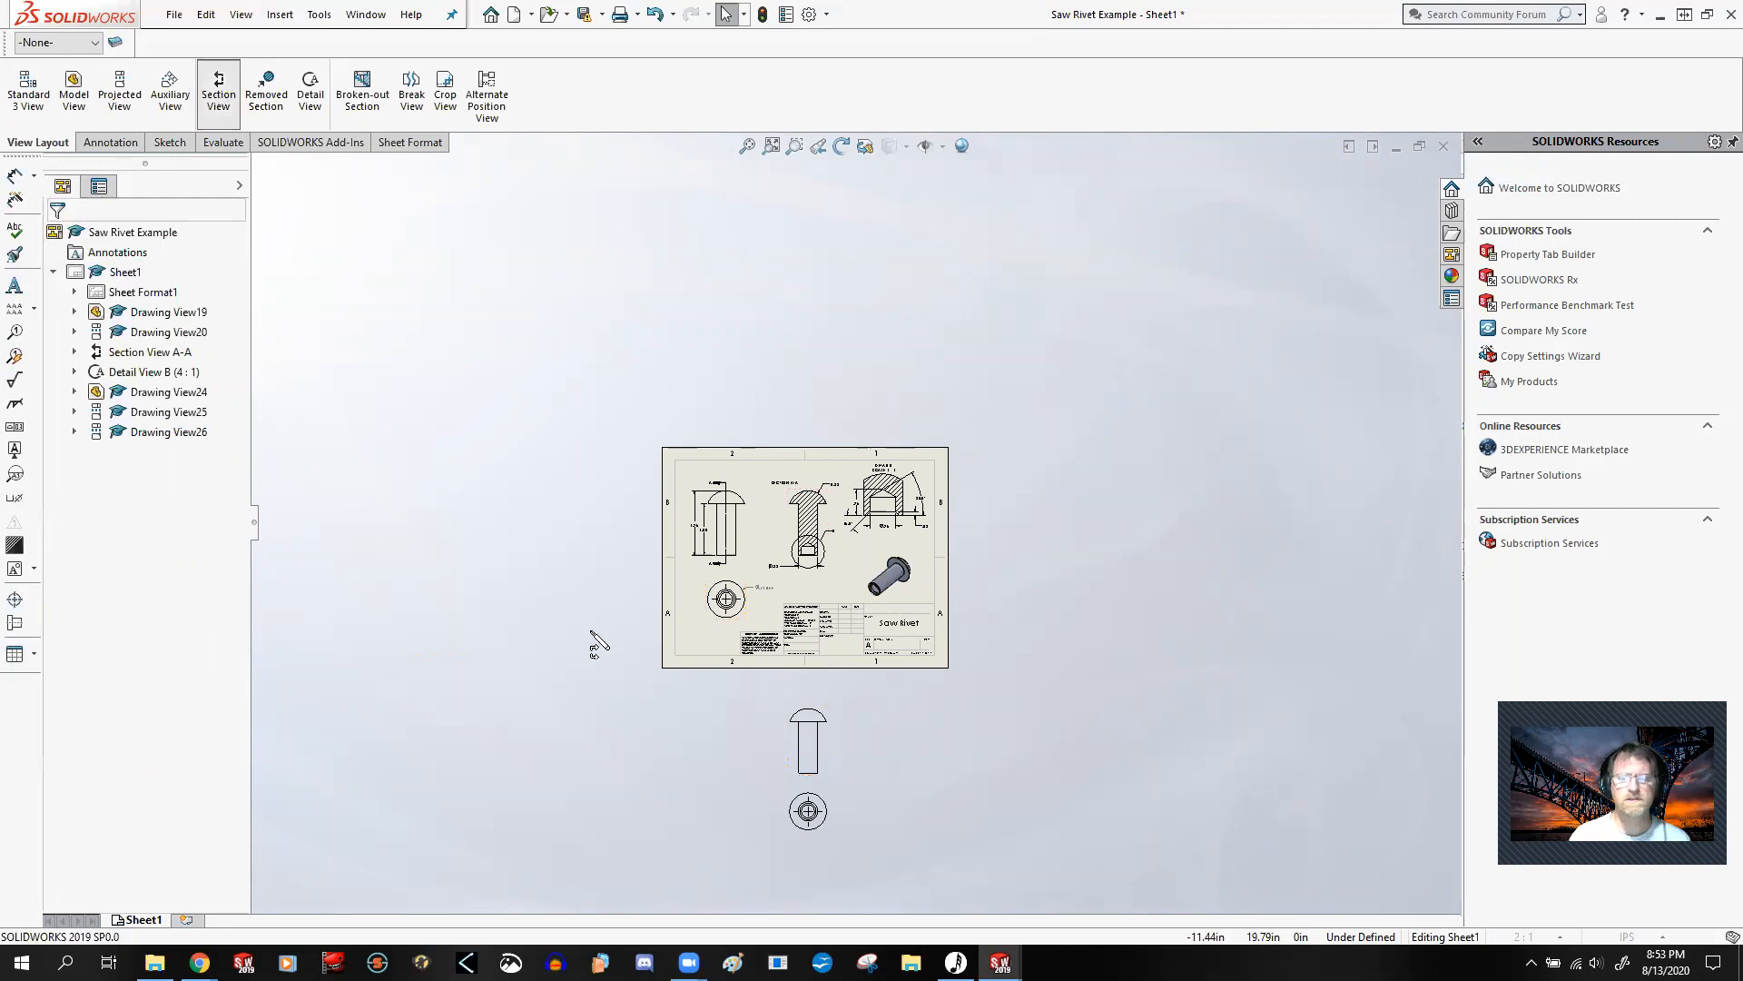
pyautogui.click(808, 751)
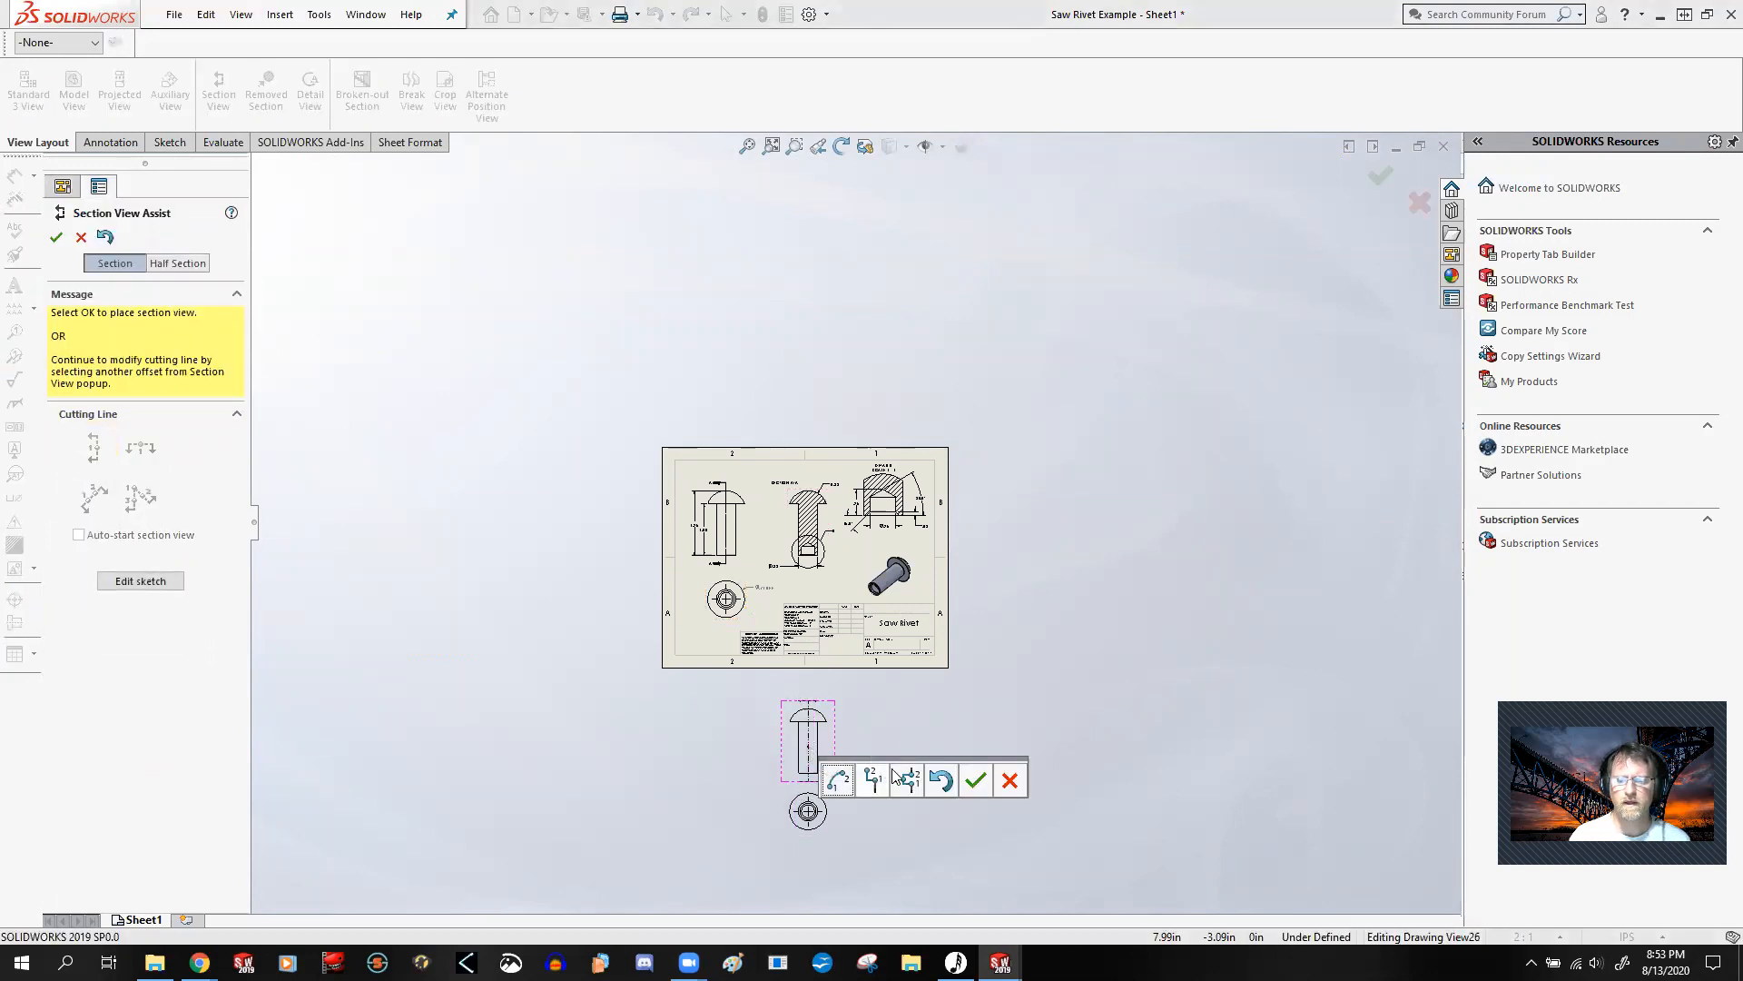
pyautogui.click(971, 779)
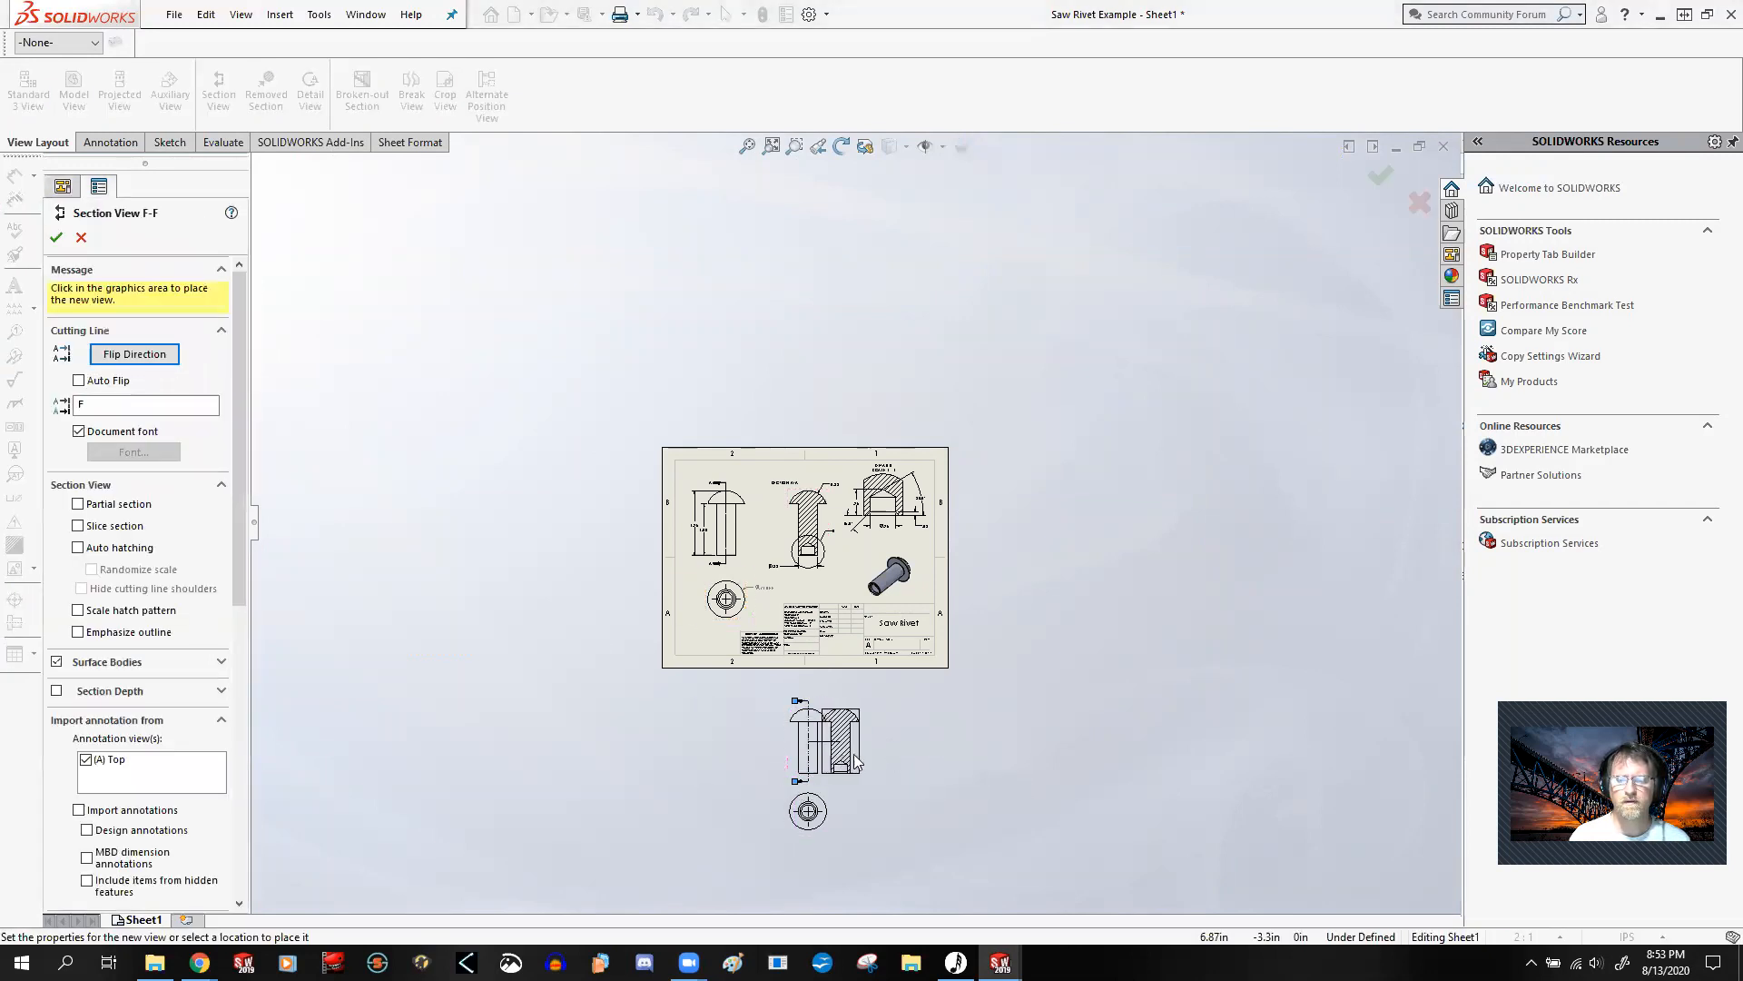
pyautogui.click(876, 765)
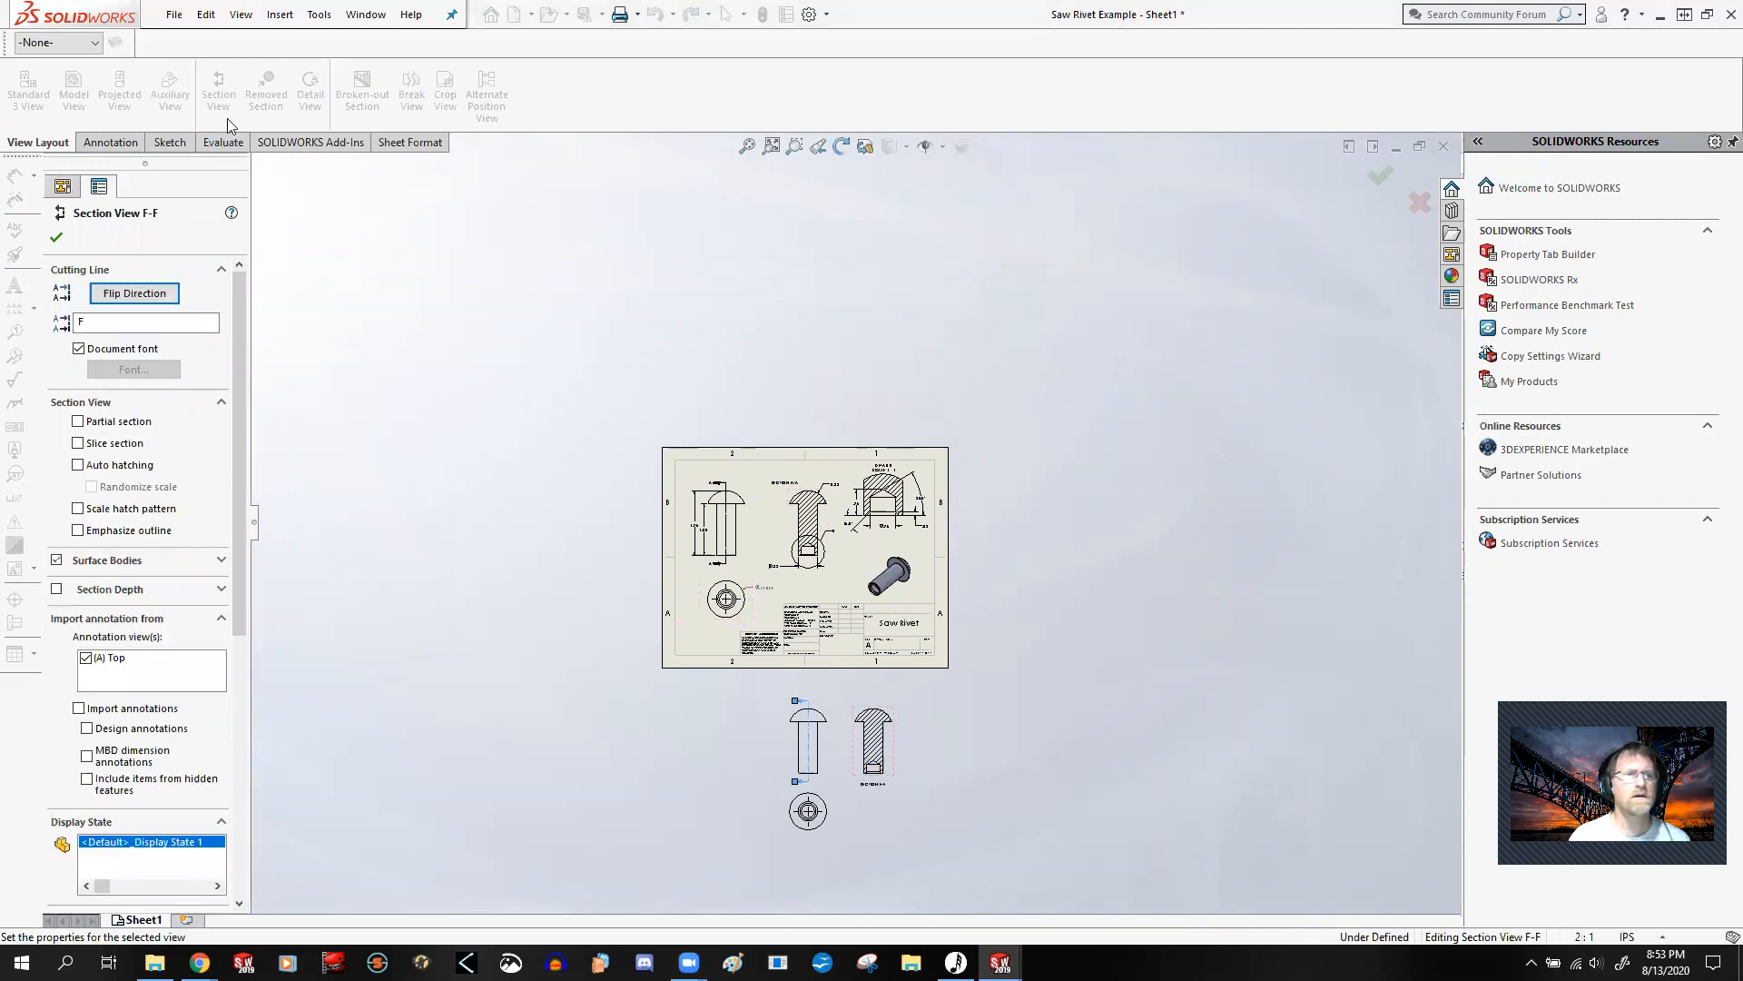
# Step: Create a detail view with a circle of about 0.3 in radius around the hole in the new section, placed to its right
pyautogui.click(309, 107)
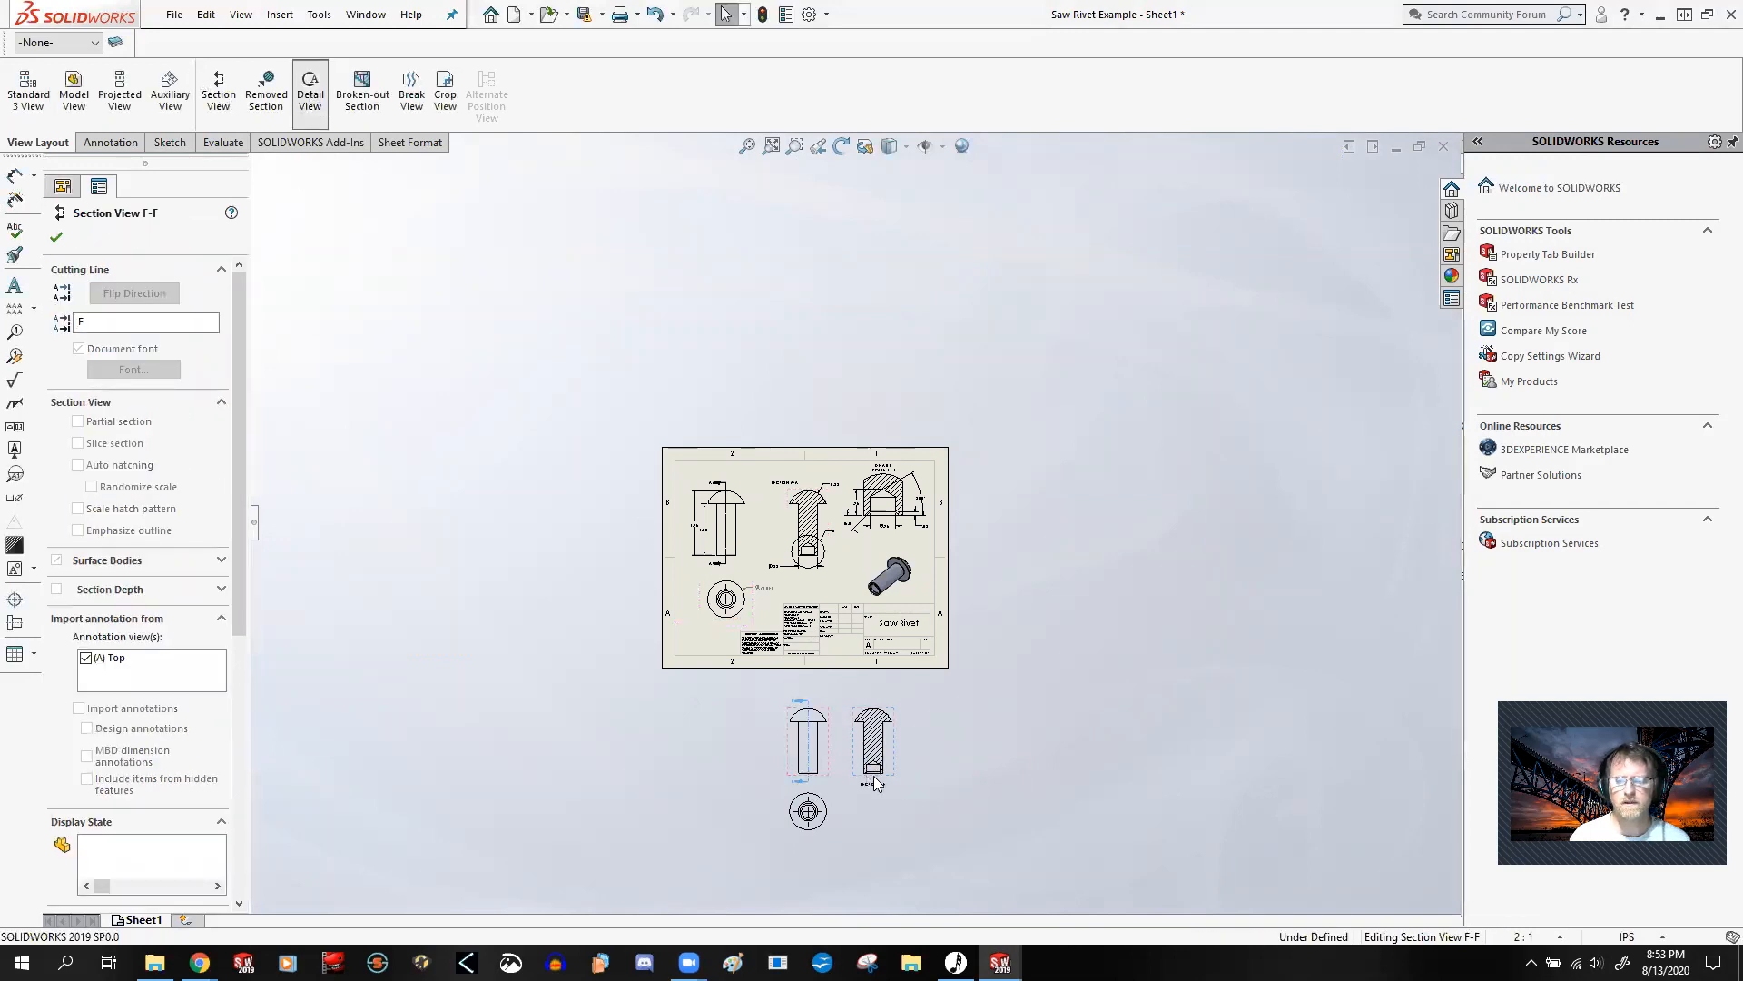
pyautogui.scroll(-5, 885, 781)
pyautogui.click(857, 665)
pyautogui.click(871, 700)
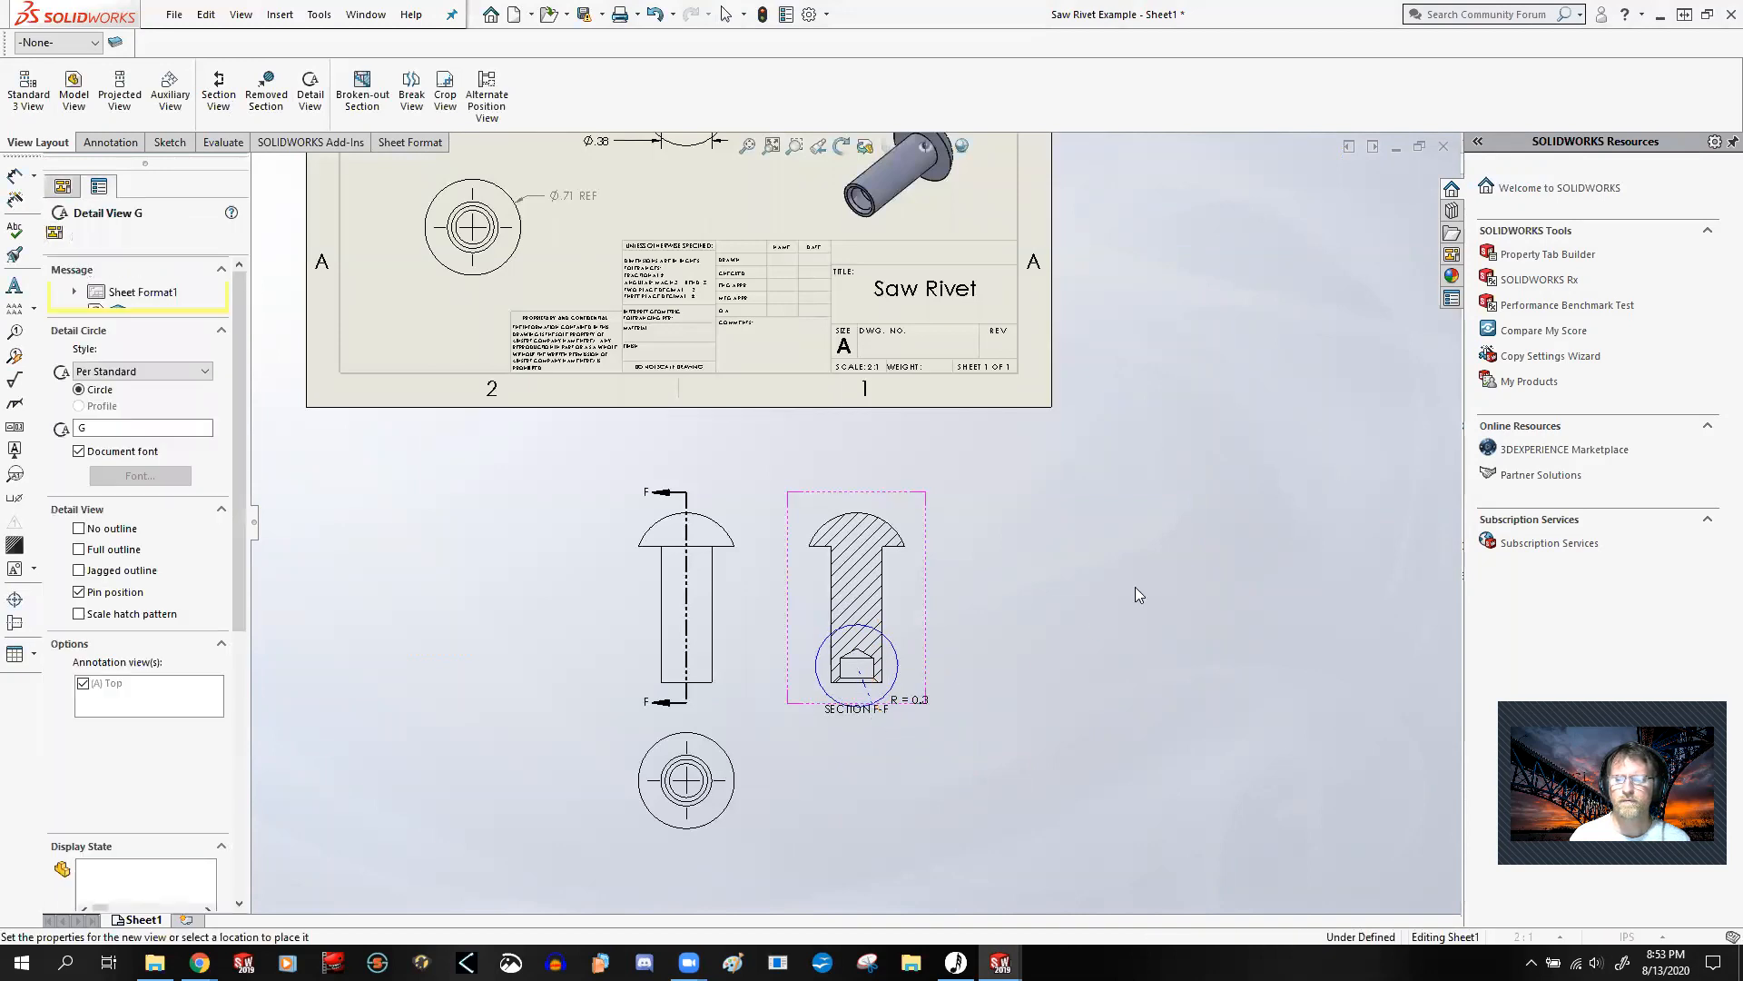
pyautogui.click(1058, 593)
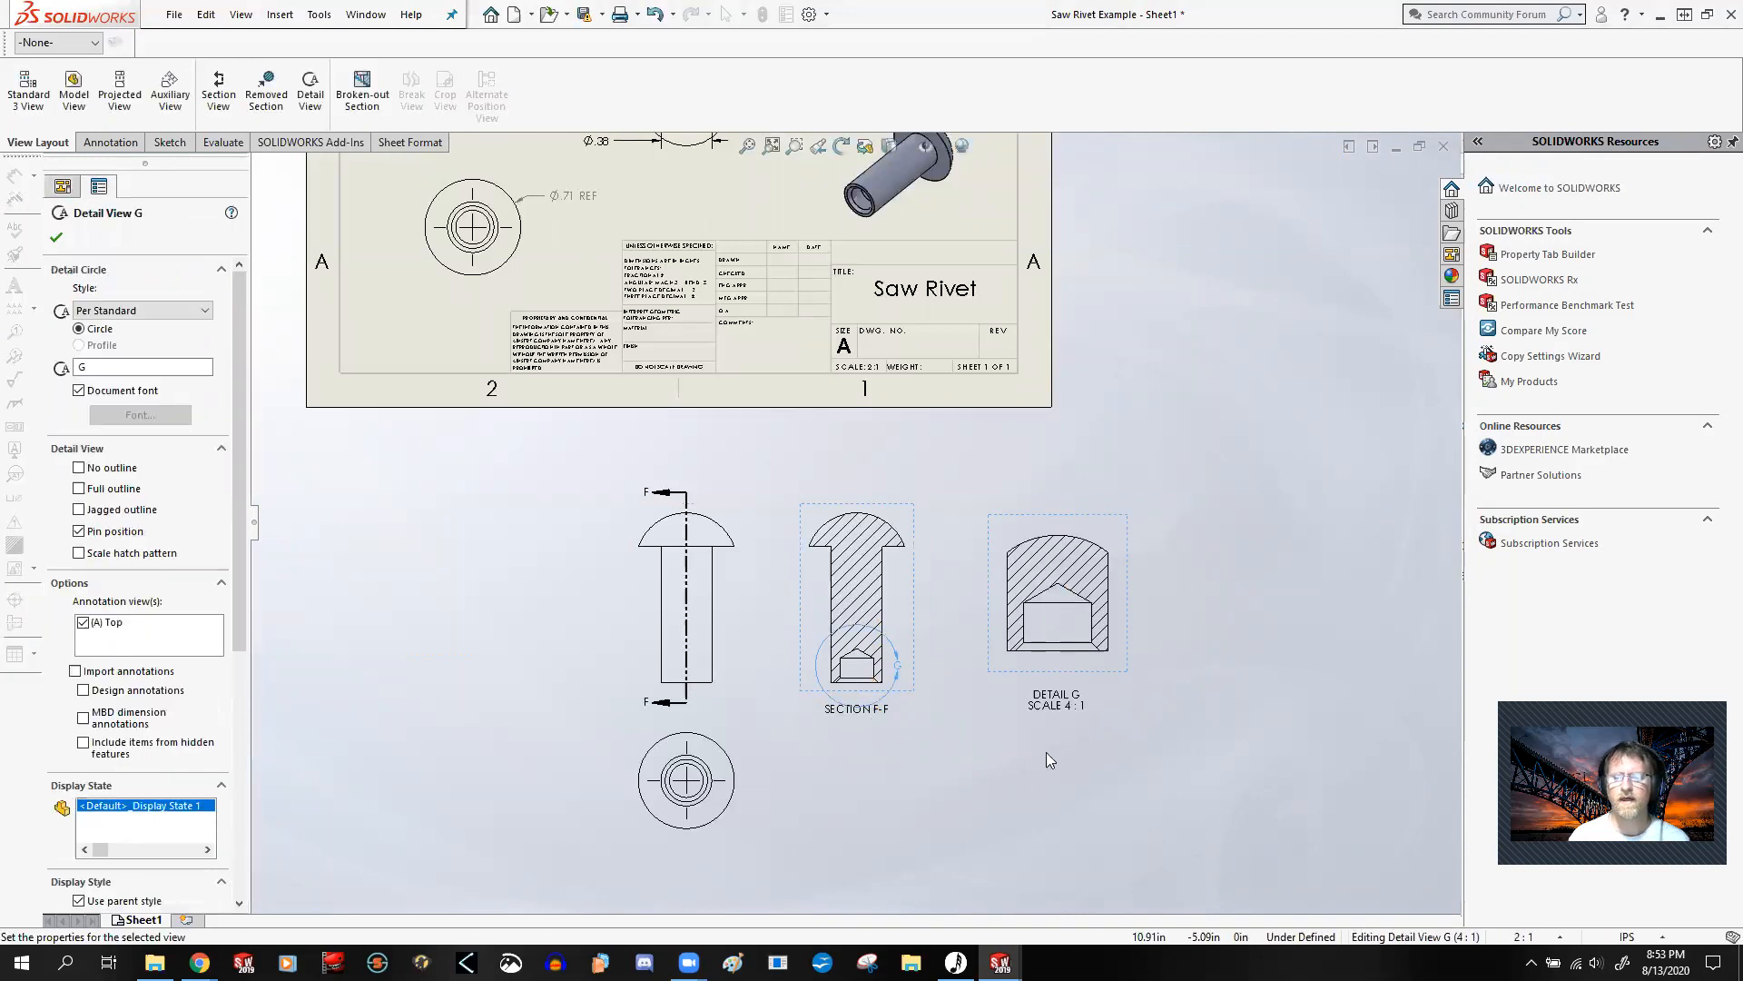
# Step: Remove the center mark and view labels from the extra rivet views below the sheet using a window selection
pyautogui.scroll(4, 926, 509)
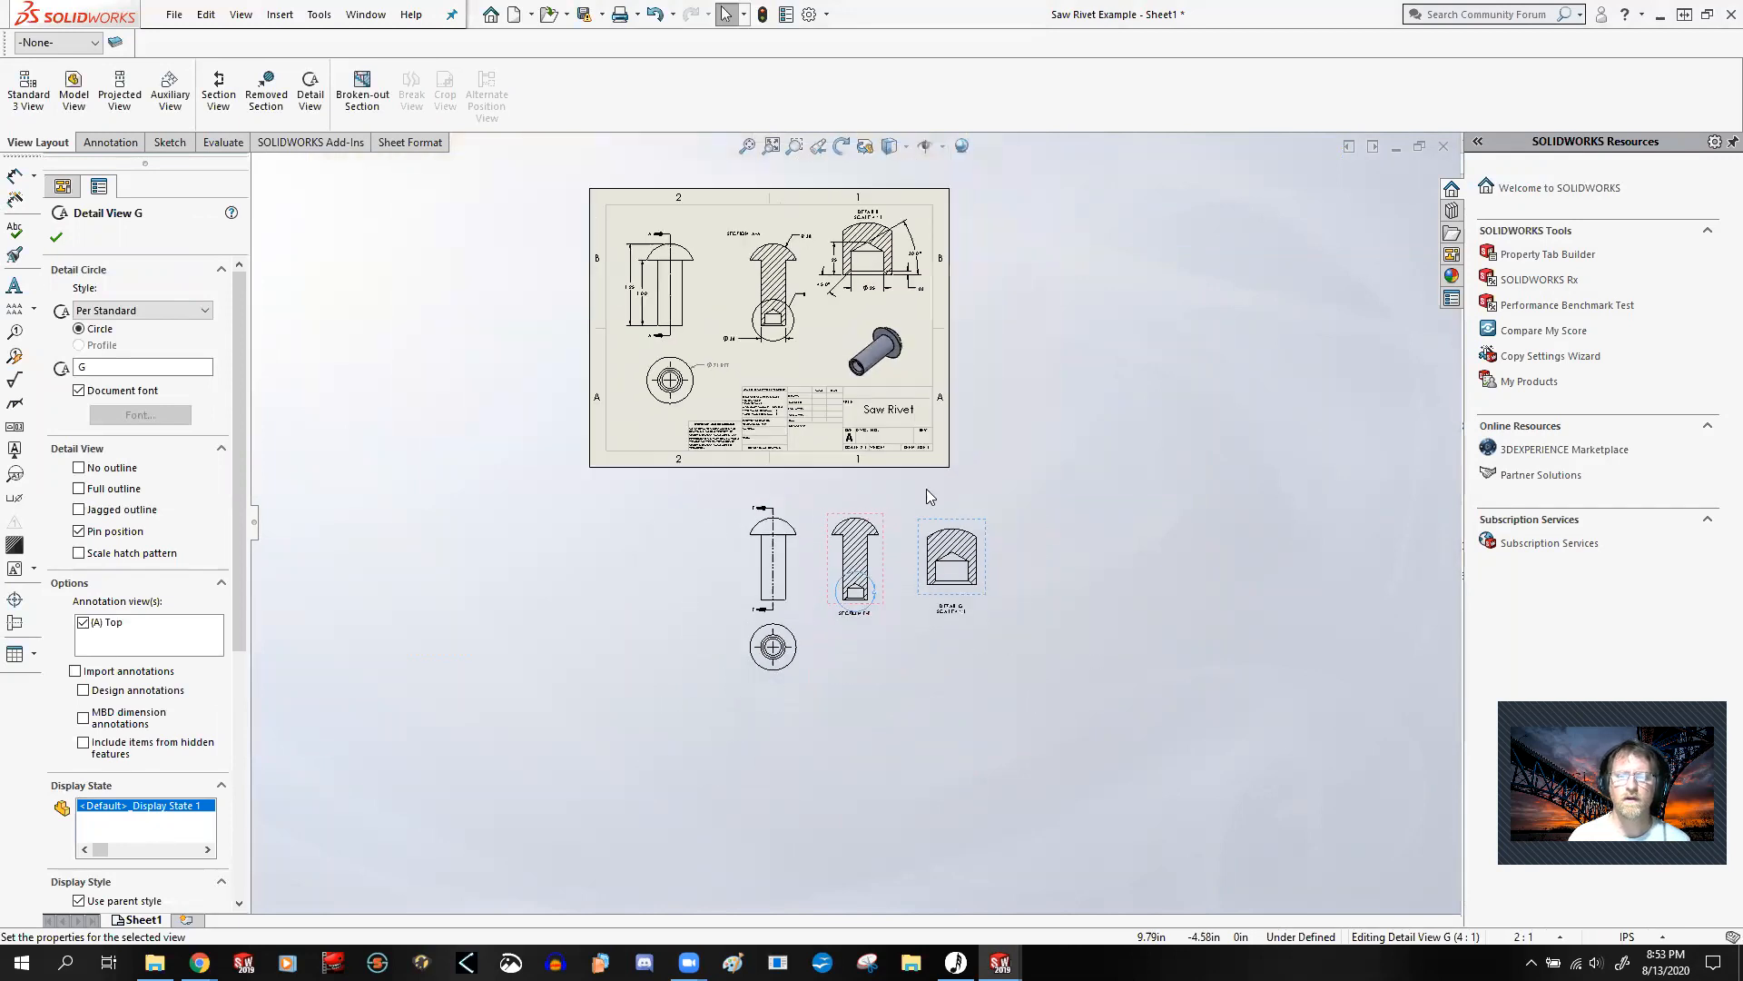
pyautogui.scroll(-3, 844, 300)
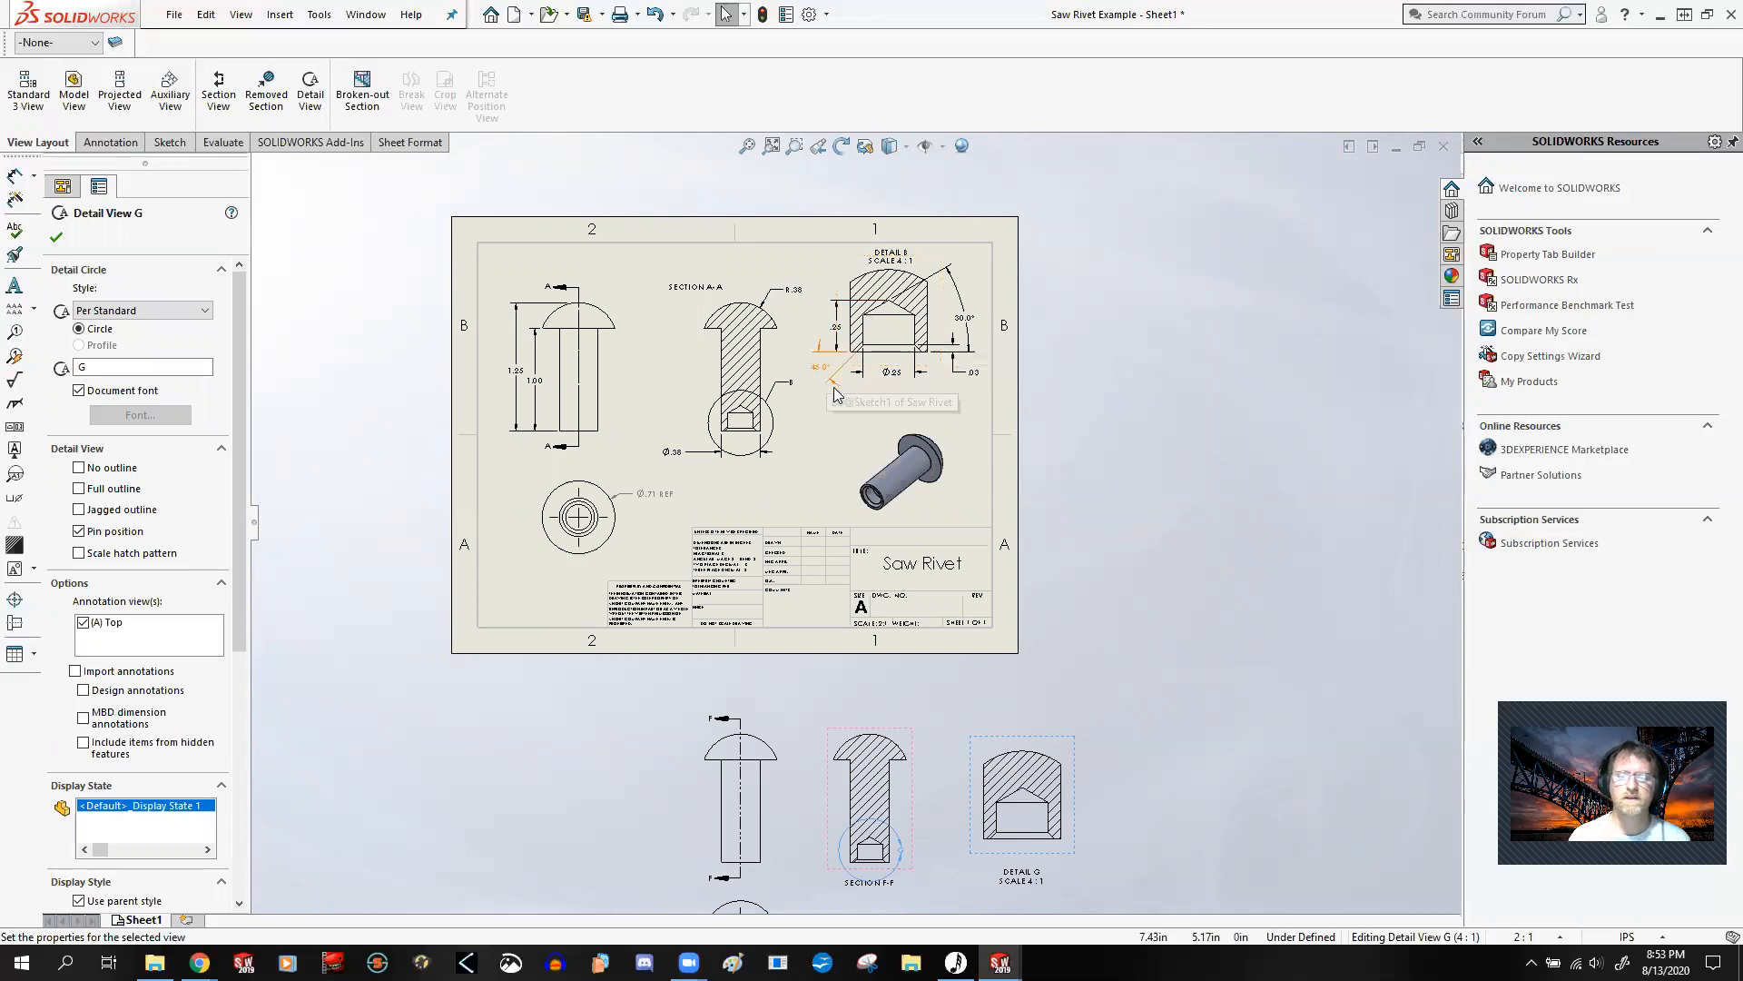
pyautogui.scroll(1, 822, 447)
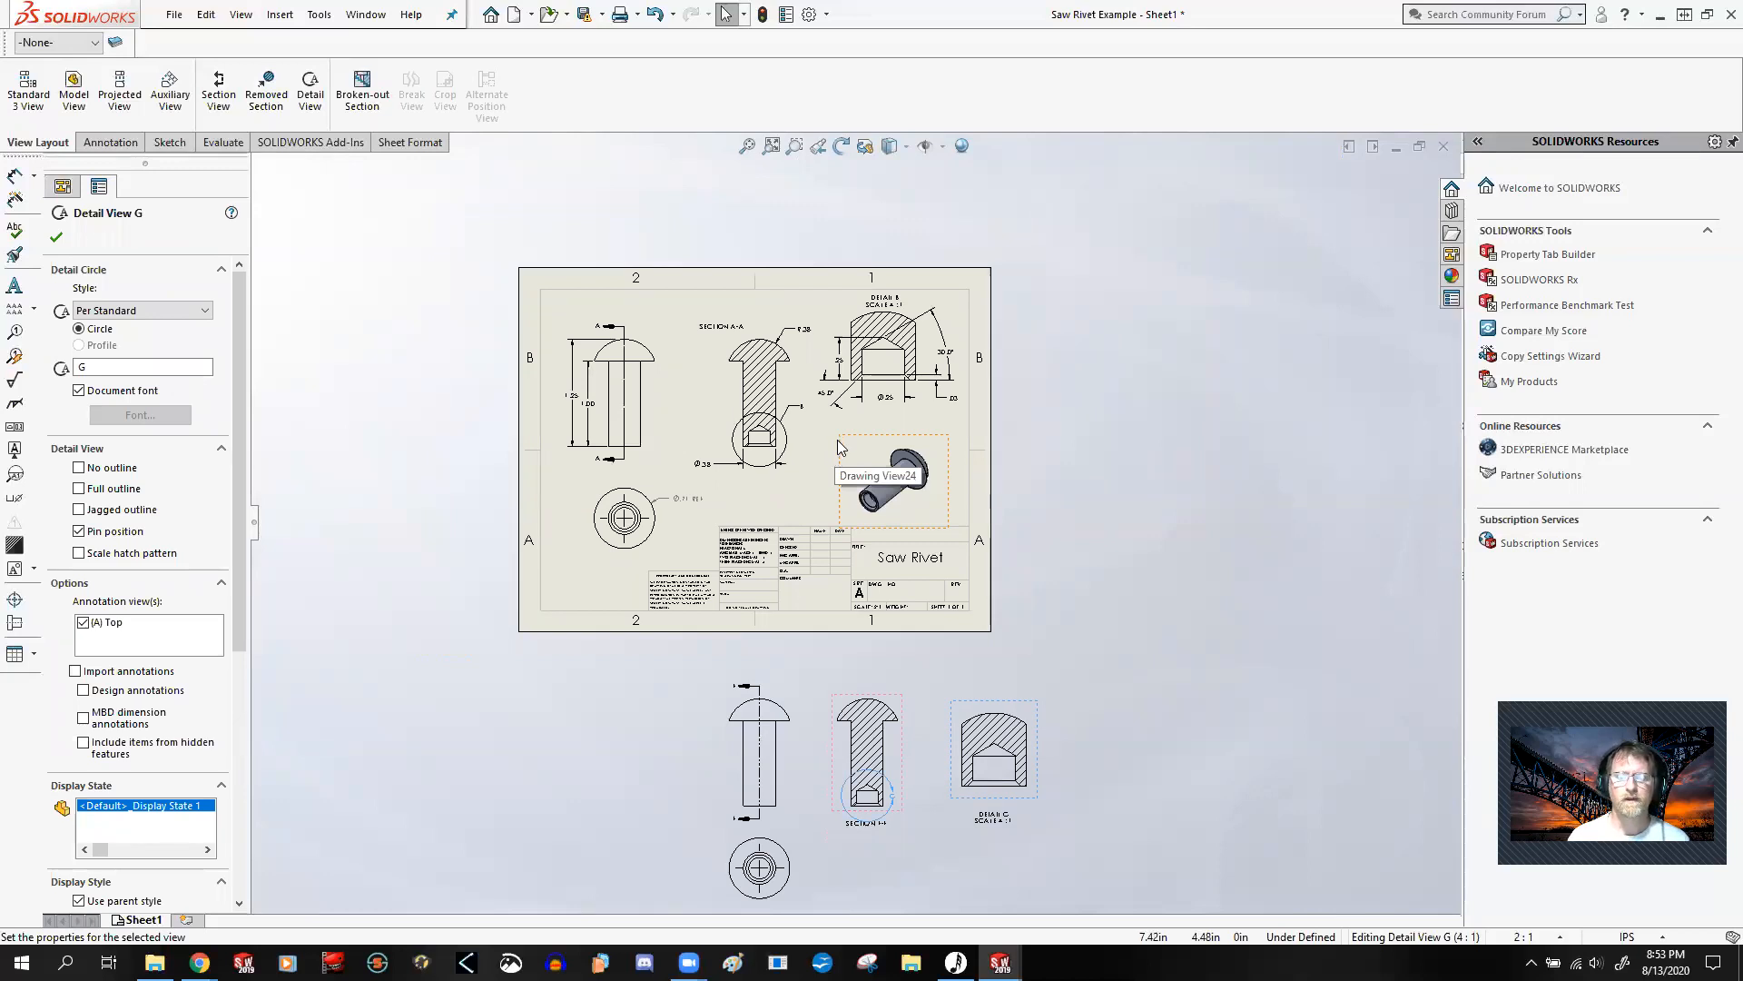
pyautogui.moveTo(1201, 658); pyautogui.dragTo(686, 900)
pyautogui.click(1198, 701)
pyautogui.moveTo(1182, 679); pyautogui.dragTo(677, 881)
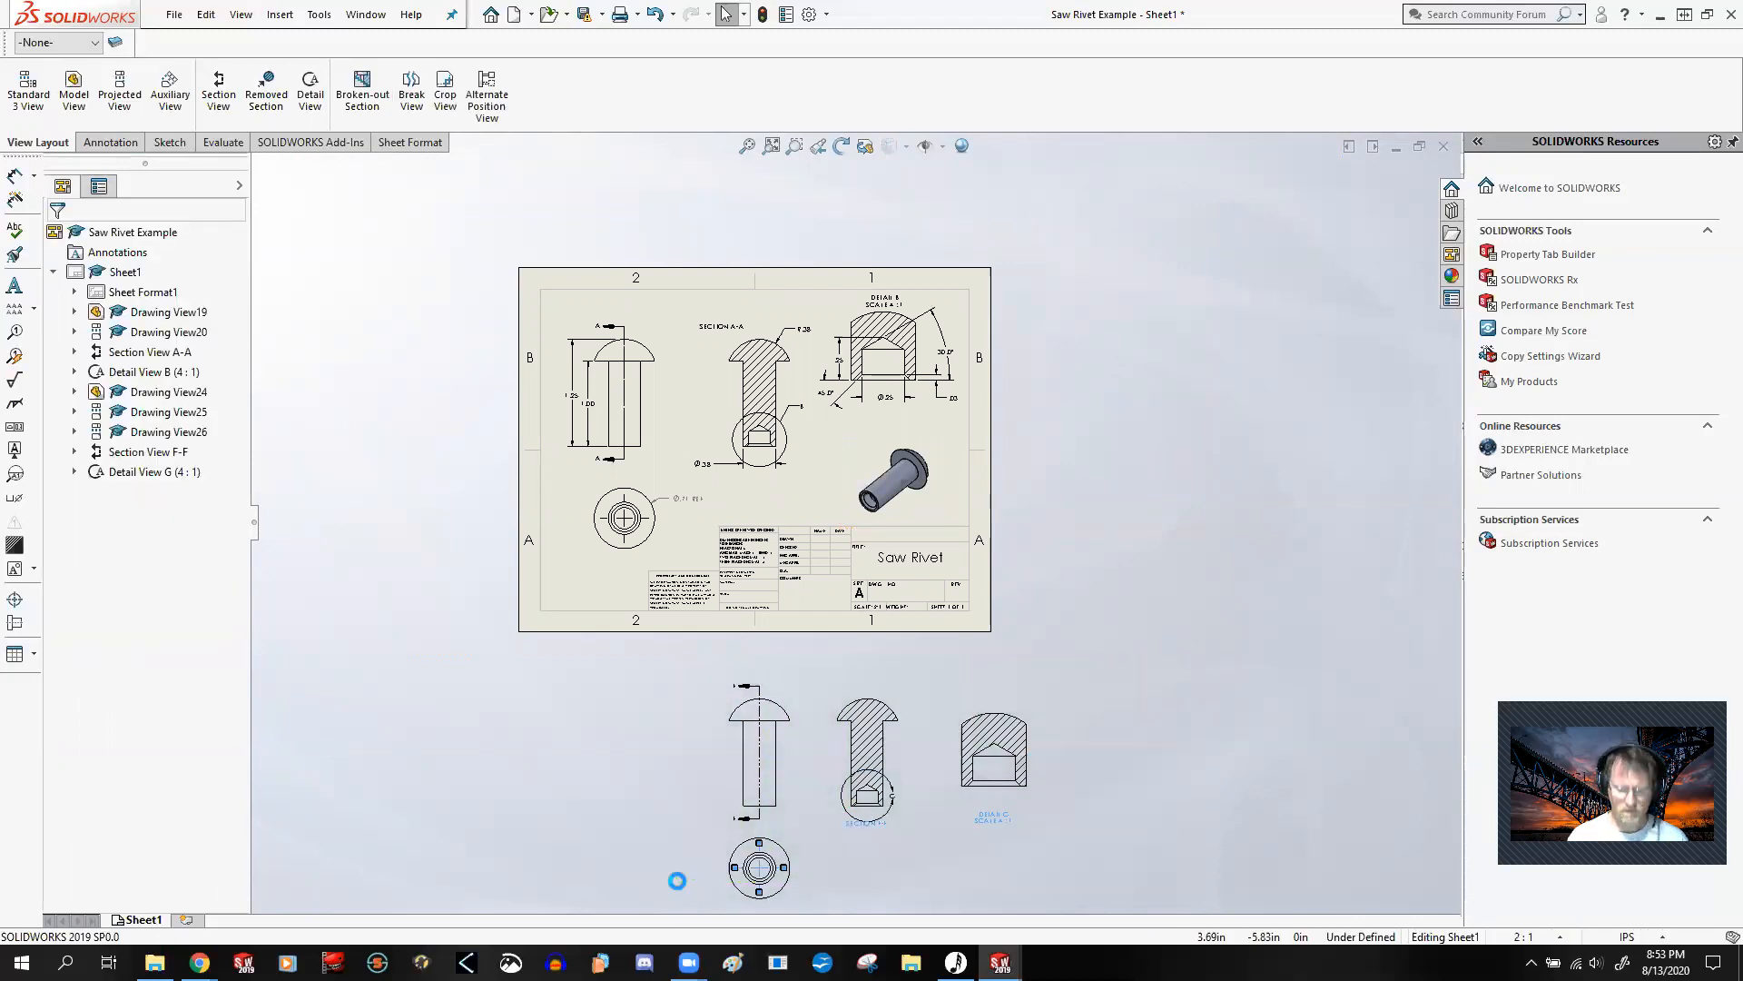
# Step: Delete the extra end view and side view below the sheet, including the dependent section and detail views
pyautogui.click(790, 848)
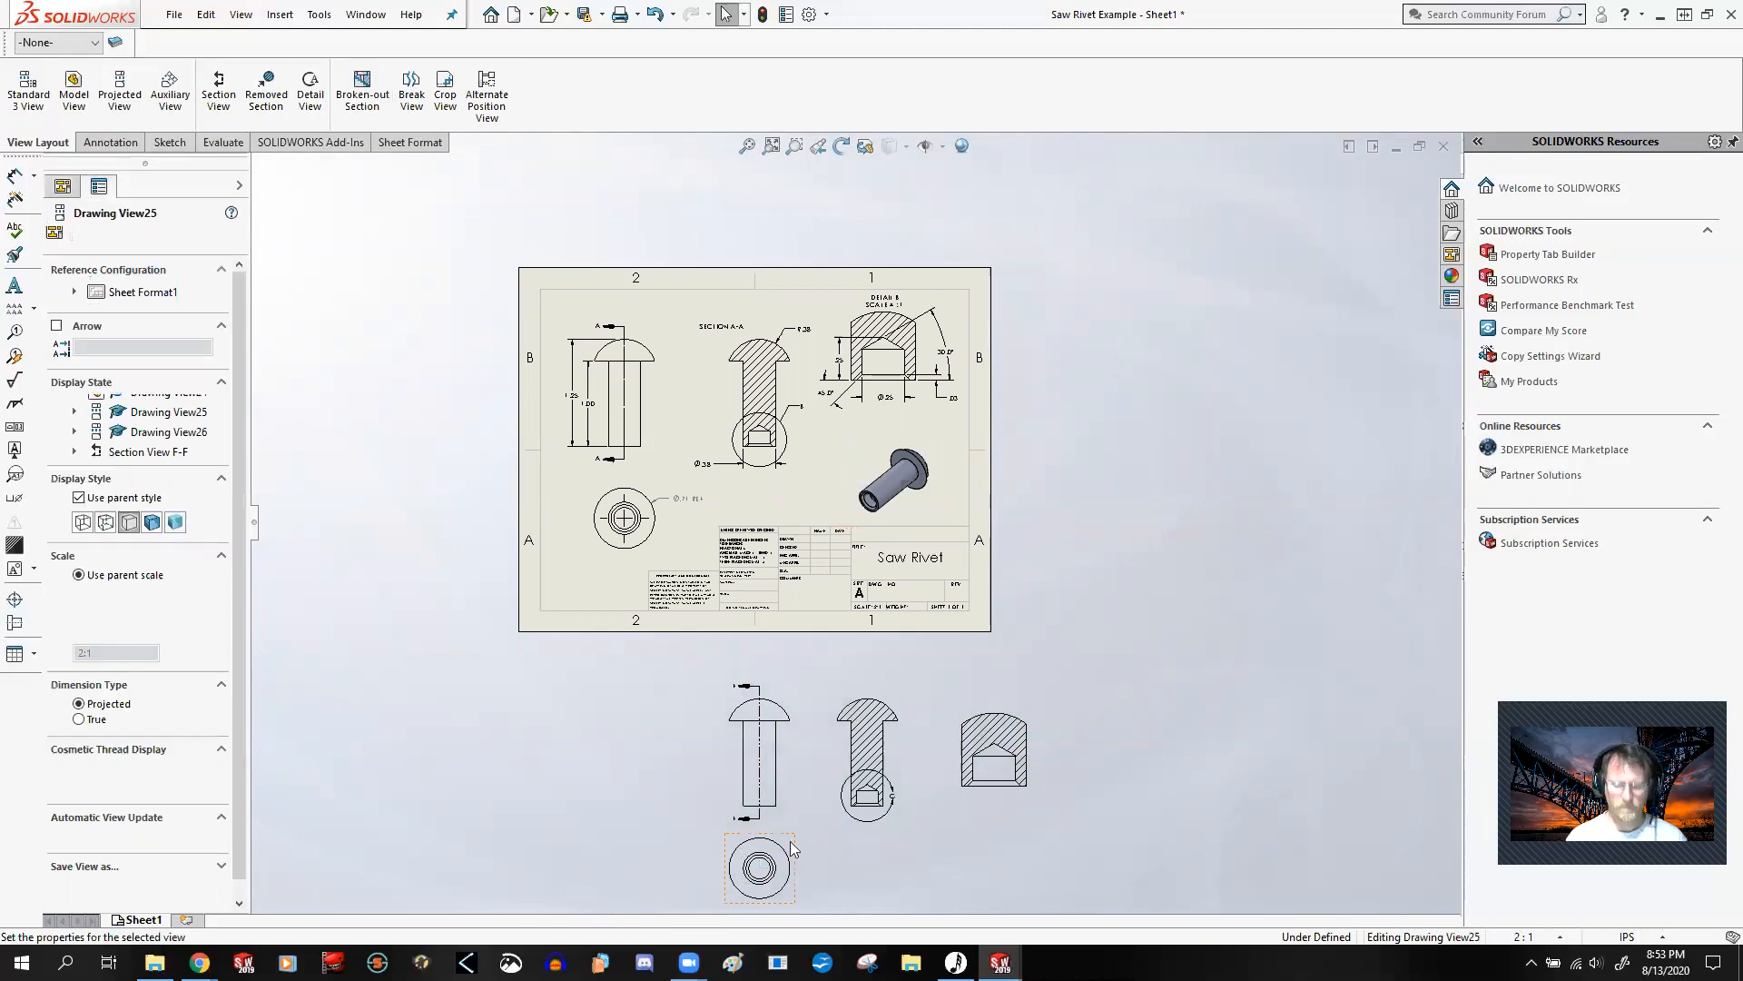
pyautogui.press('Delete')
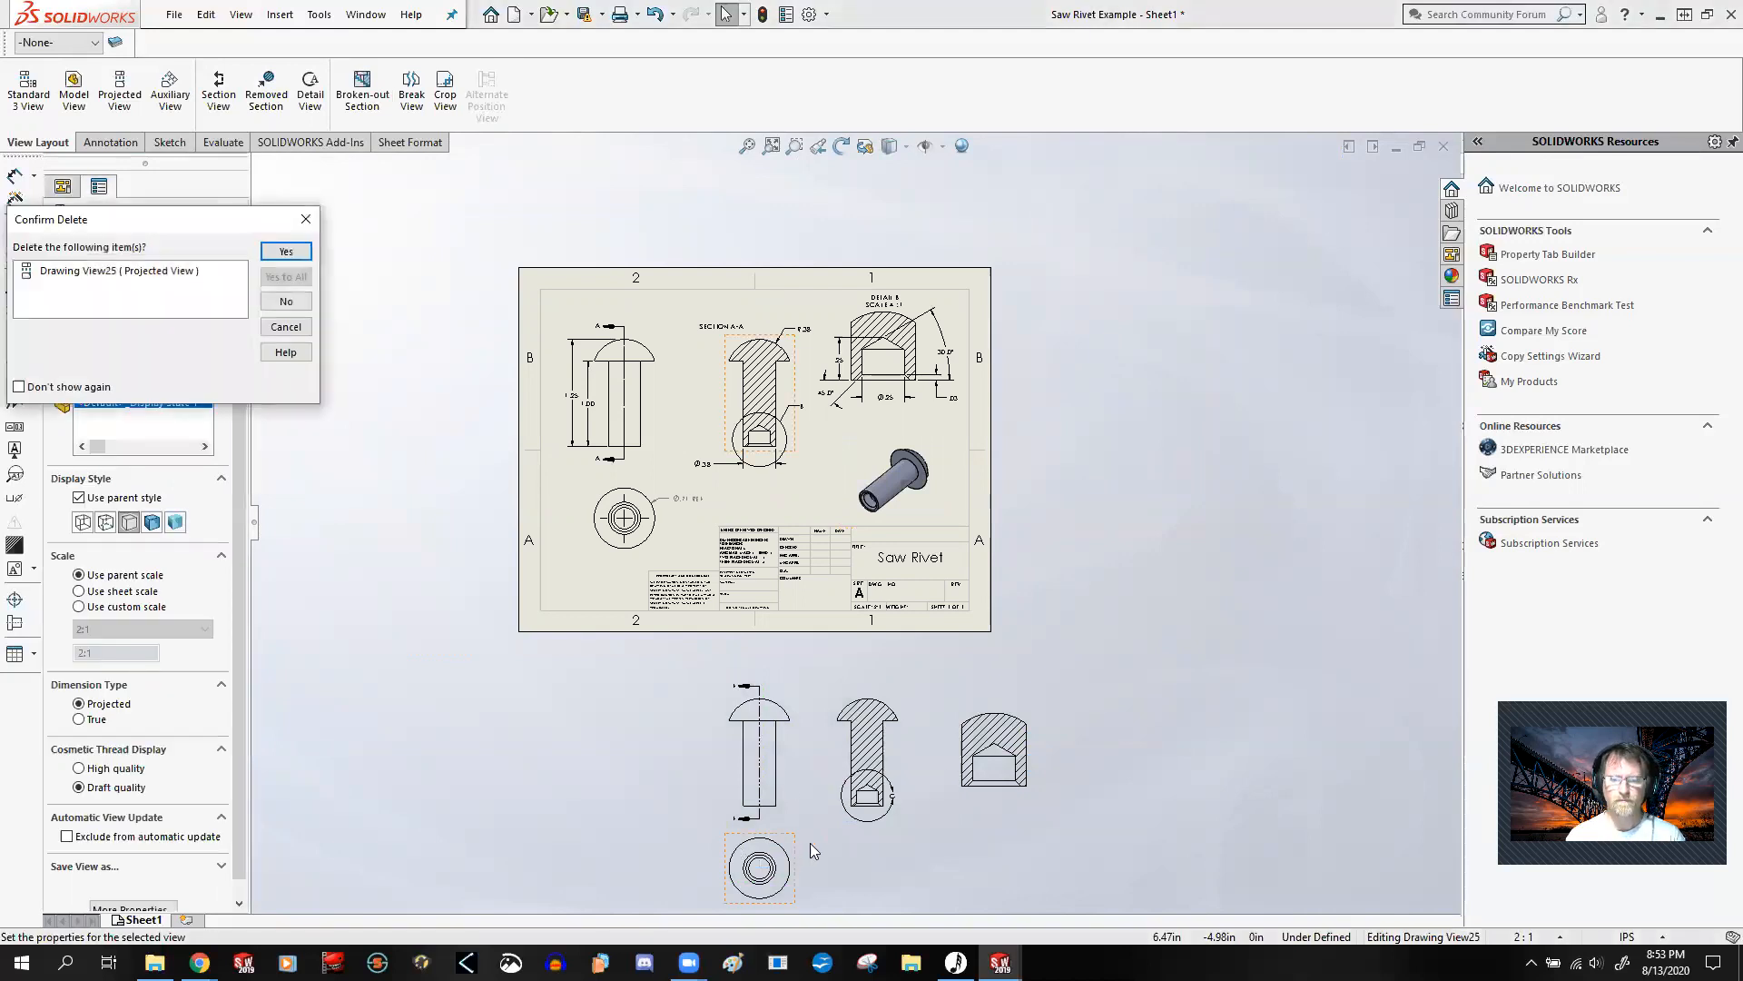
pyautogui.click(286, 252)
pyautogui.click(791, 792)
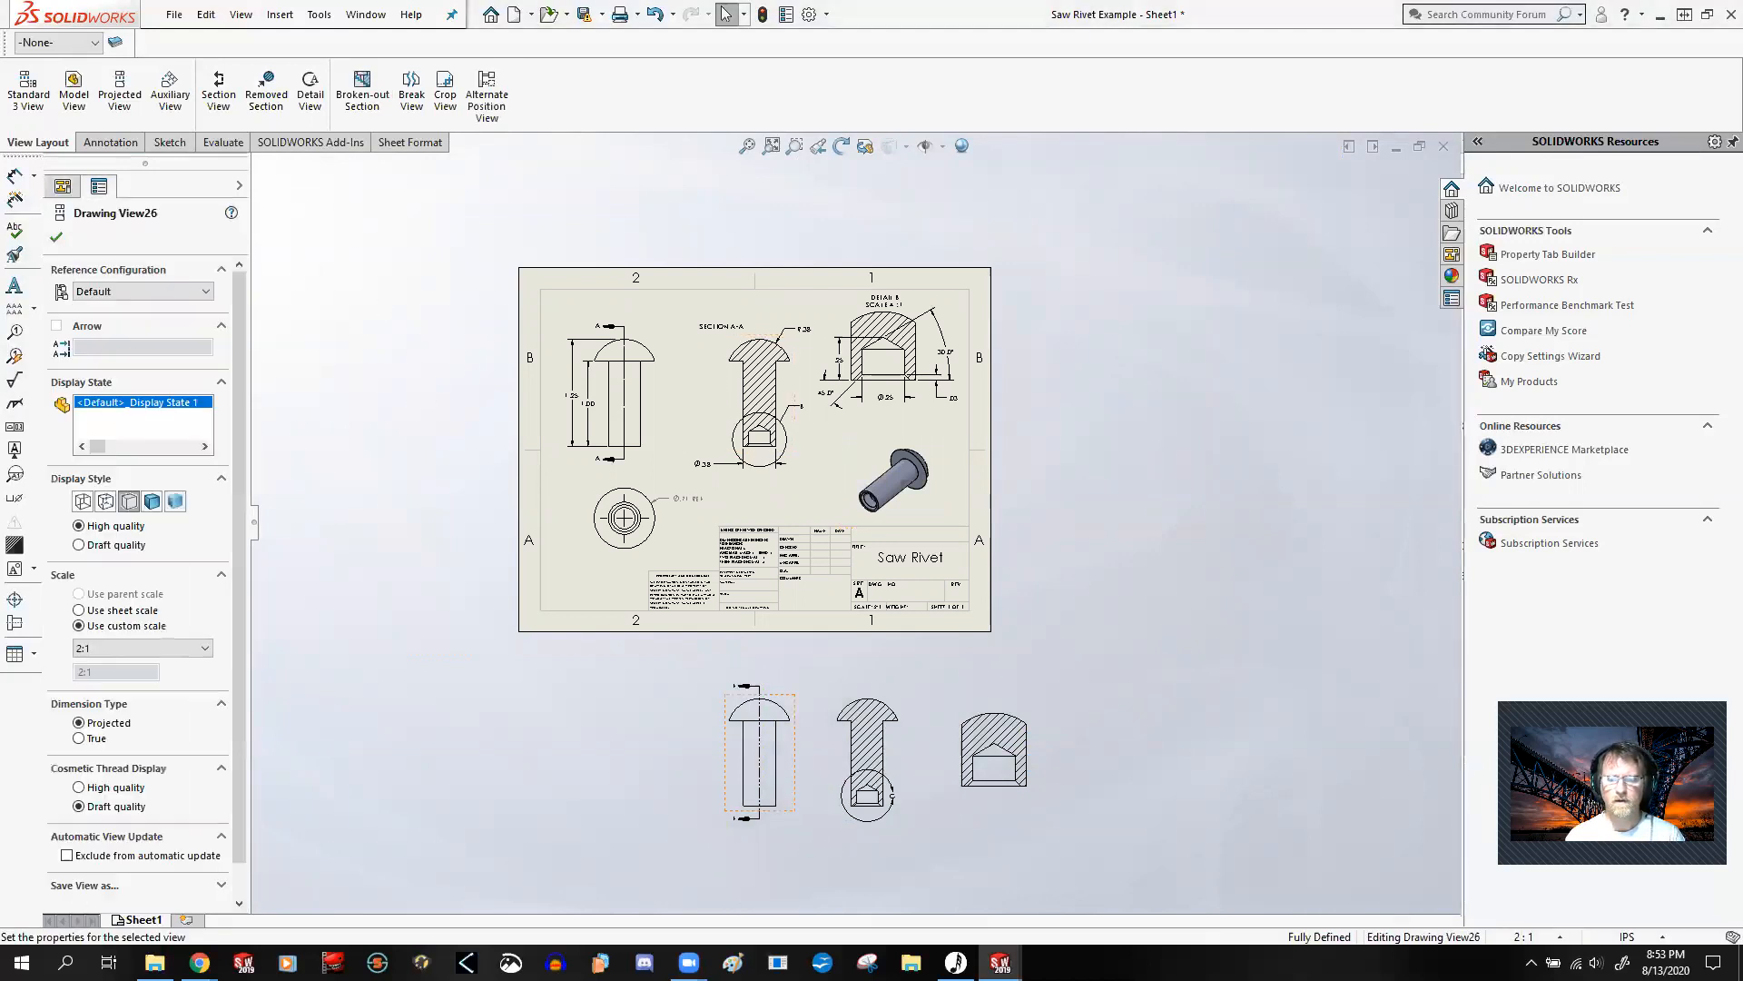
pyautogui.press('Delete')
pyautogui.click(307, 252)
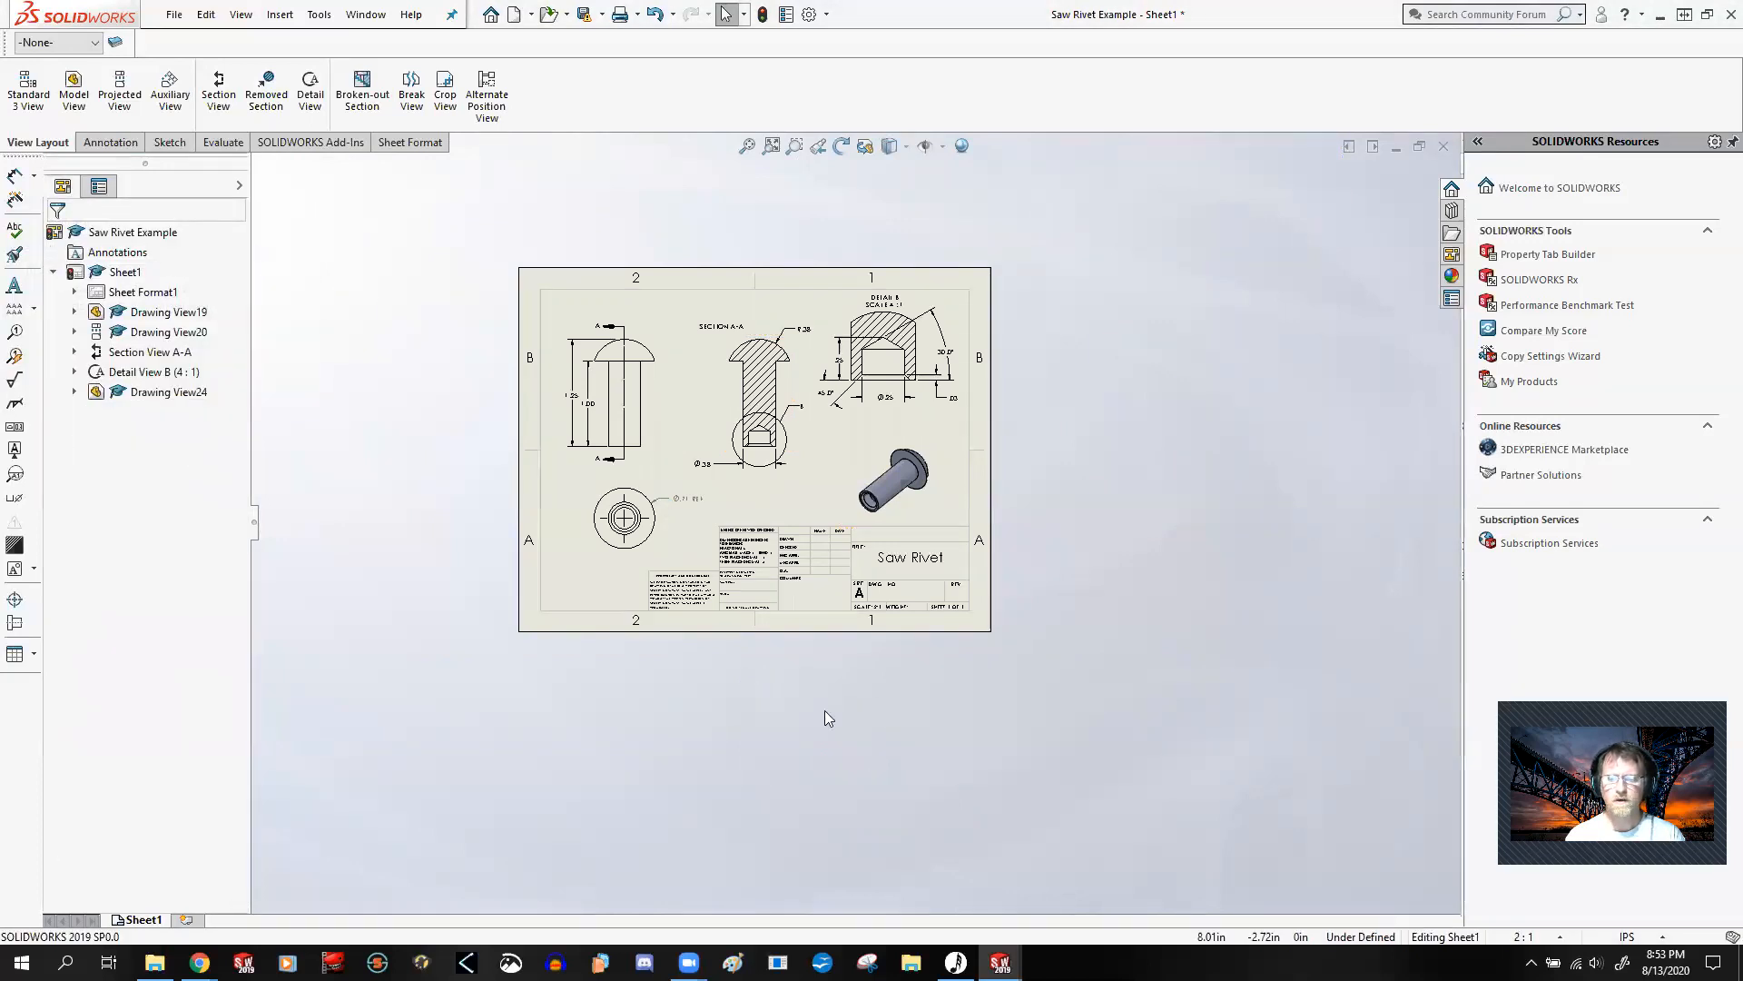
# Step: Display the full sheet, examine the center mark in the original end view, and clear the selection
pyautogui.press('f')
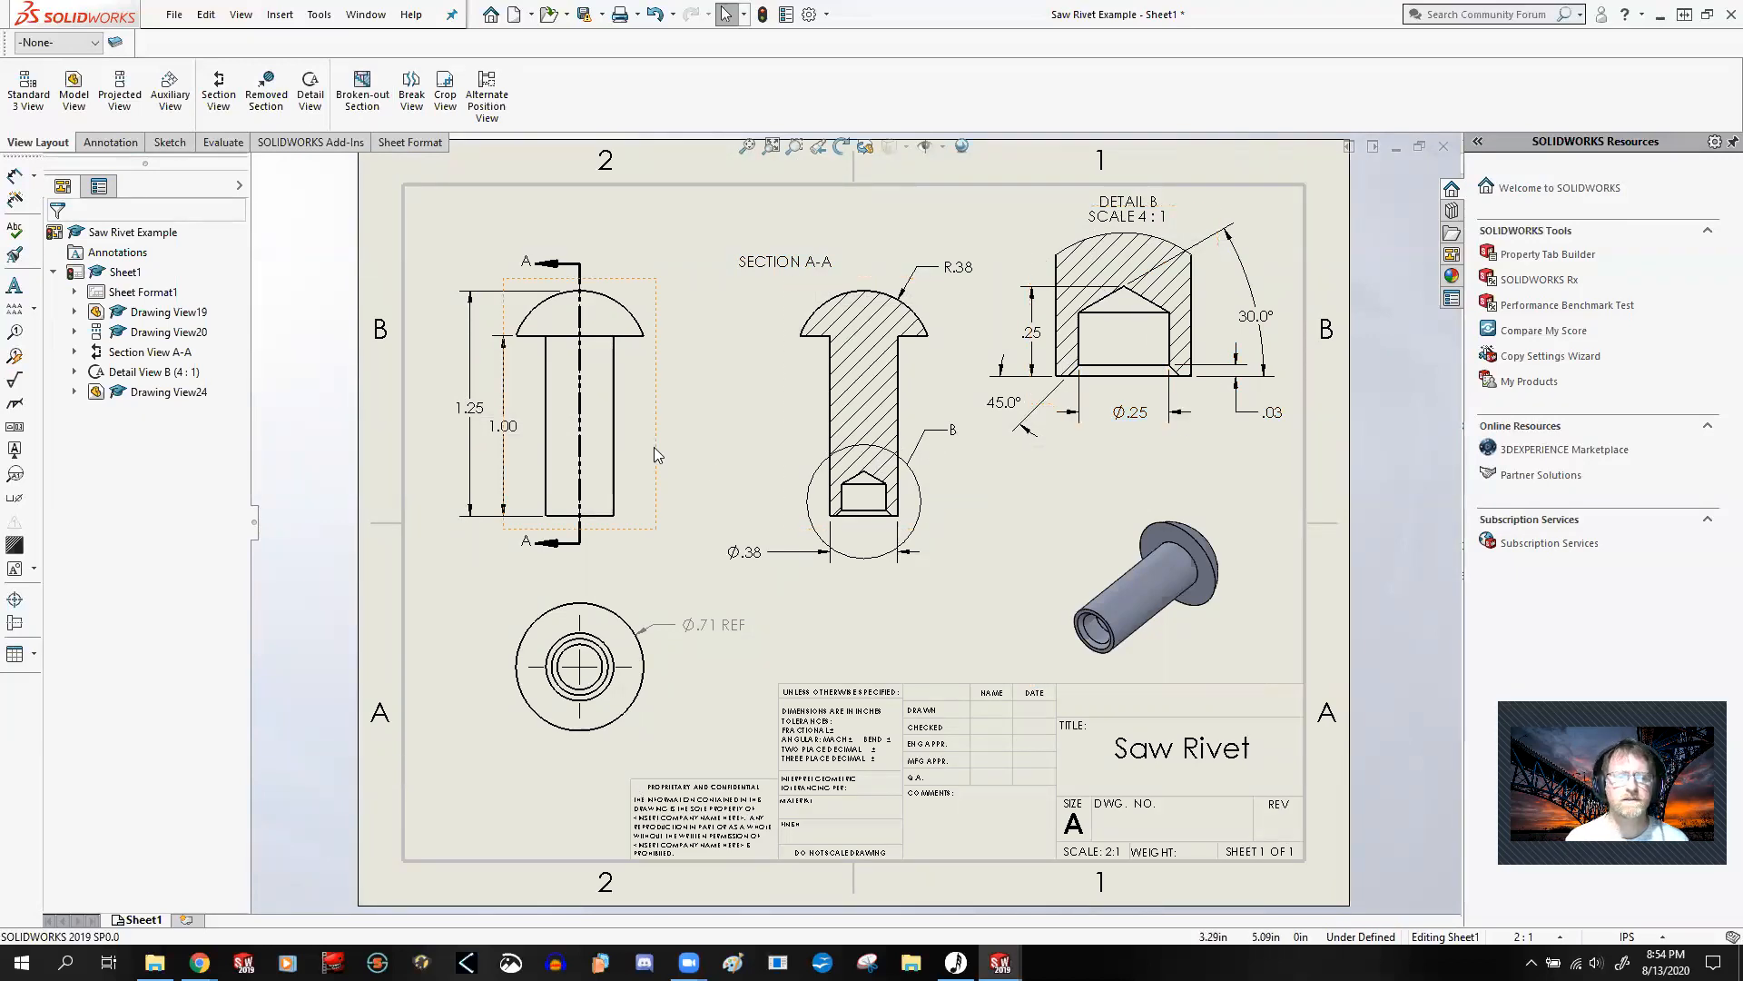
pyautogui.click(581, 721)
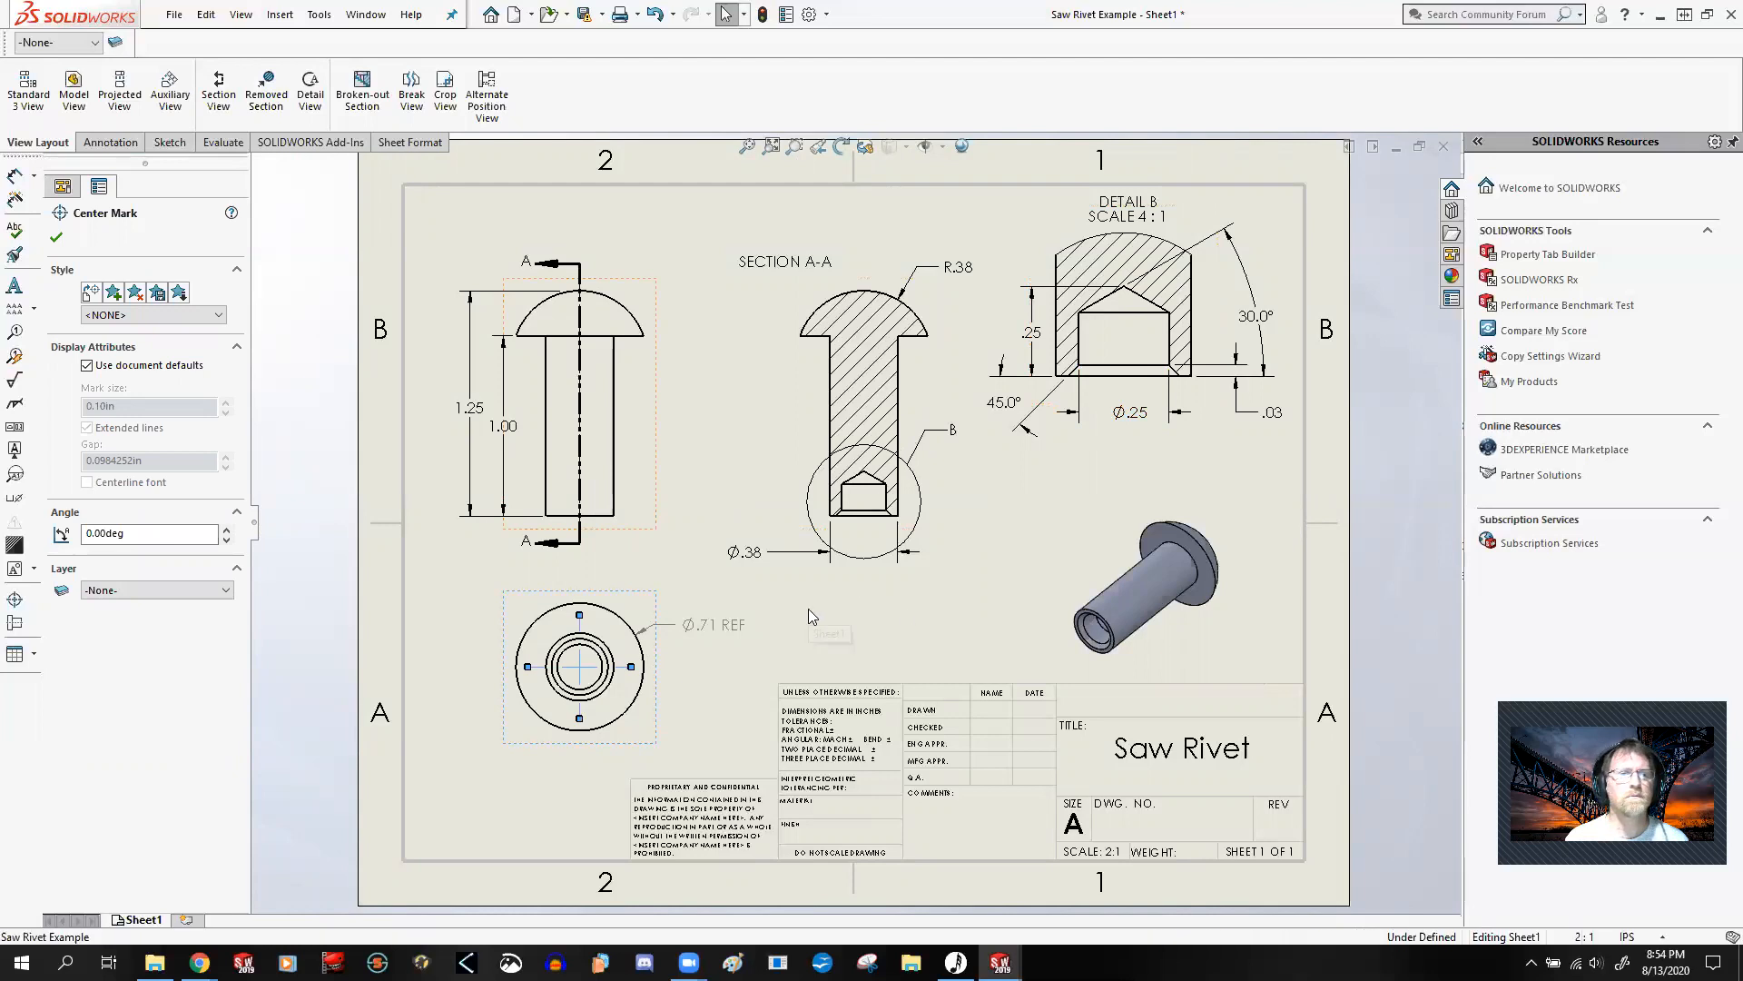
pyautogui.press('Escape')
# Step: Try to insert a centerline automatically in Section View A-A using the Select View option
pyautogui.click(119, 147)
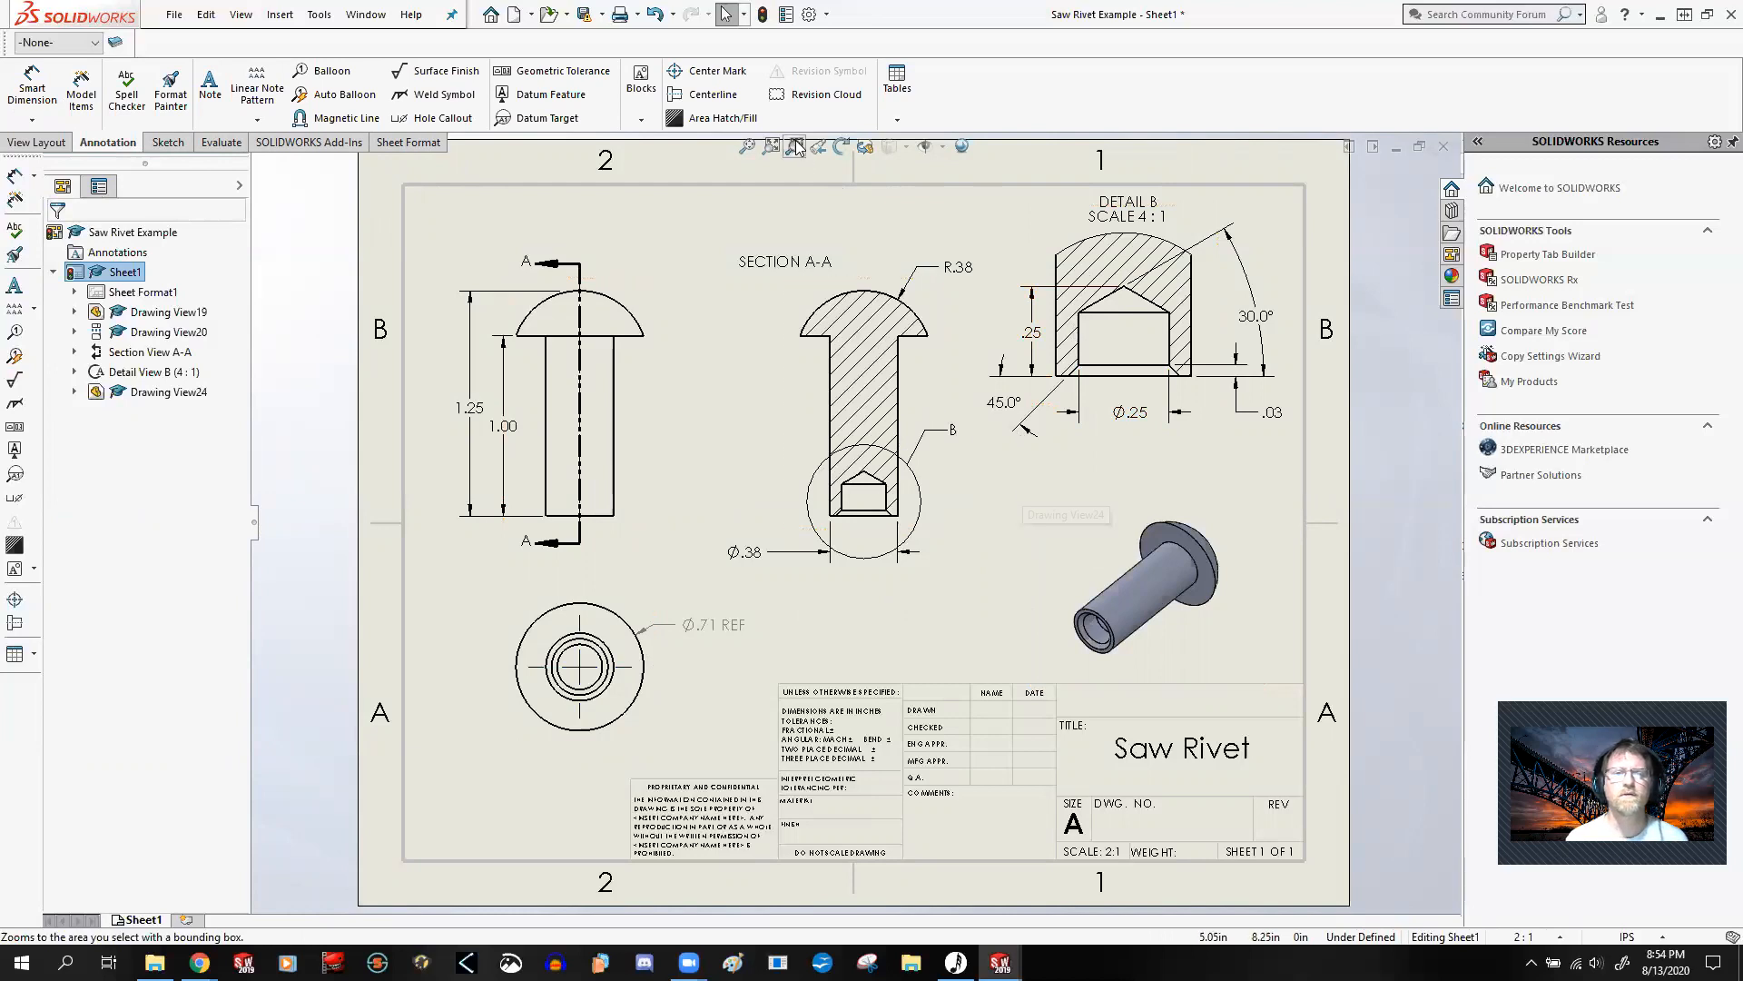
pyautogui.click(714, 94)
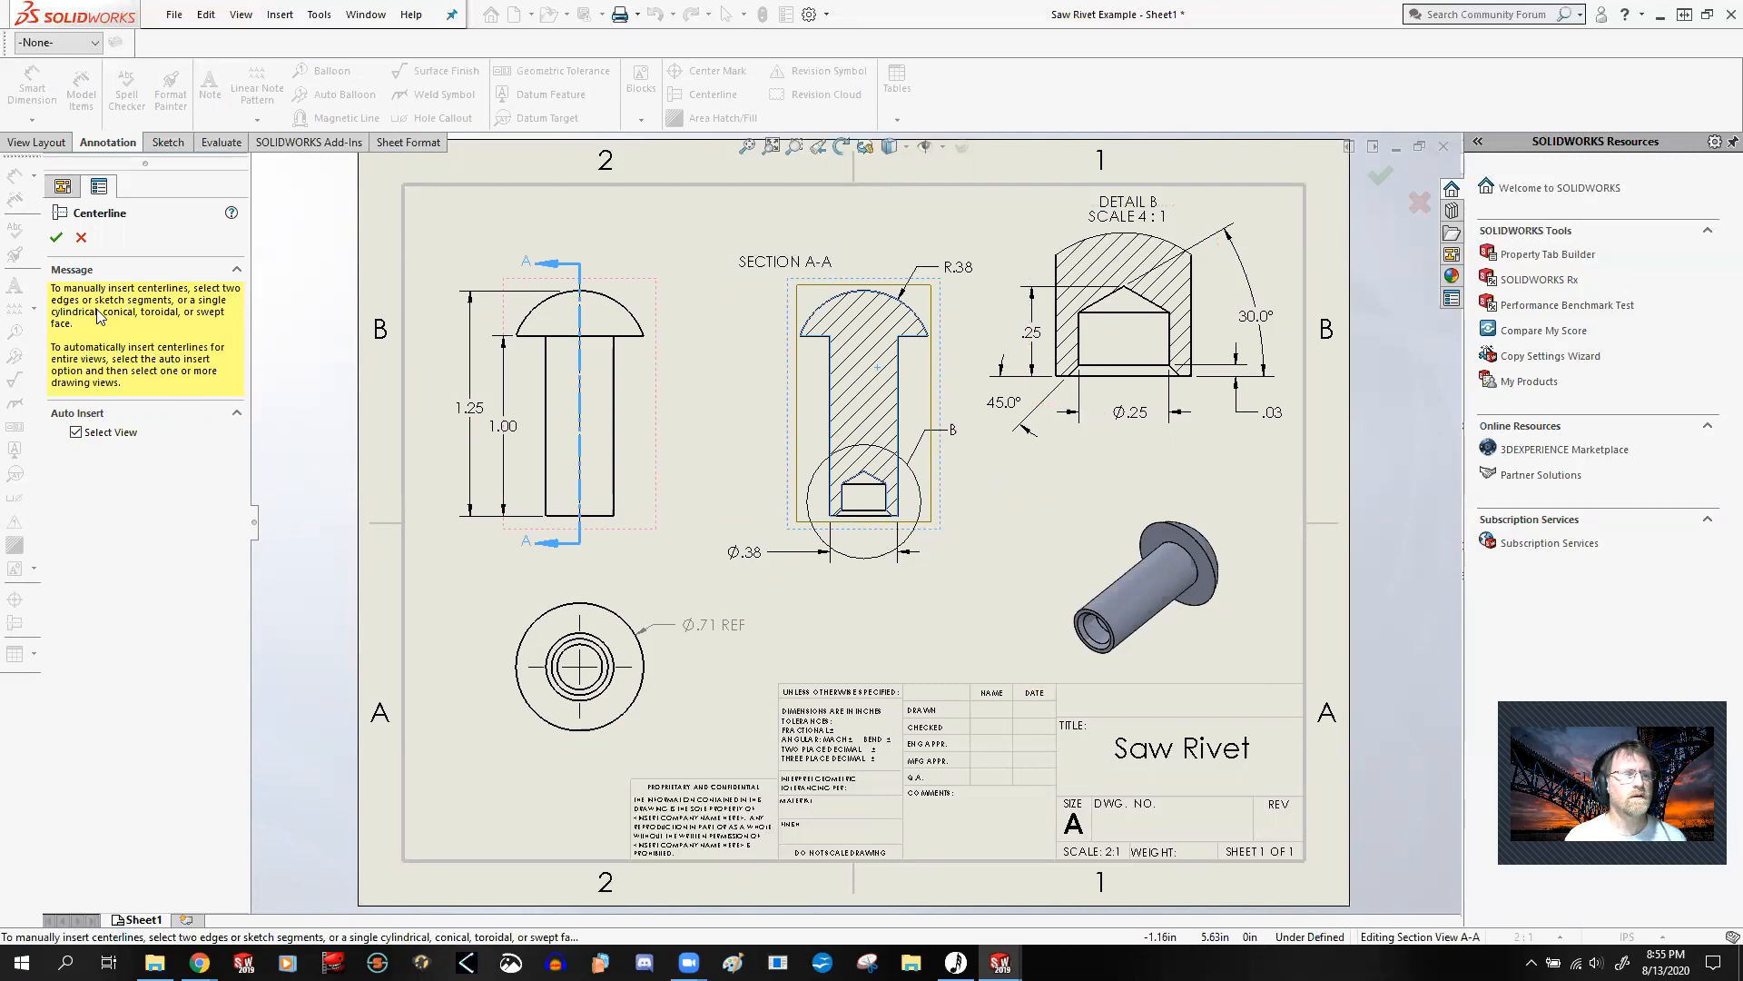
pyautogui.click(56, 238)
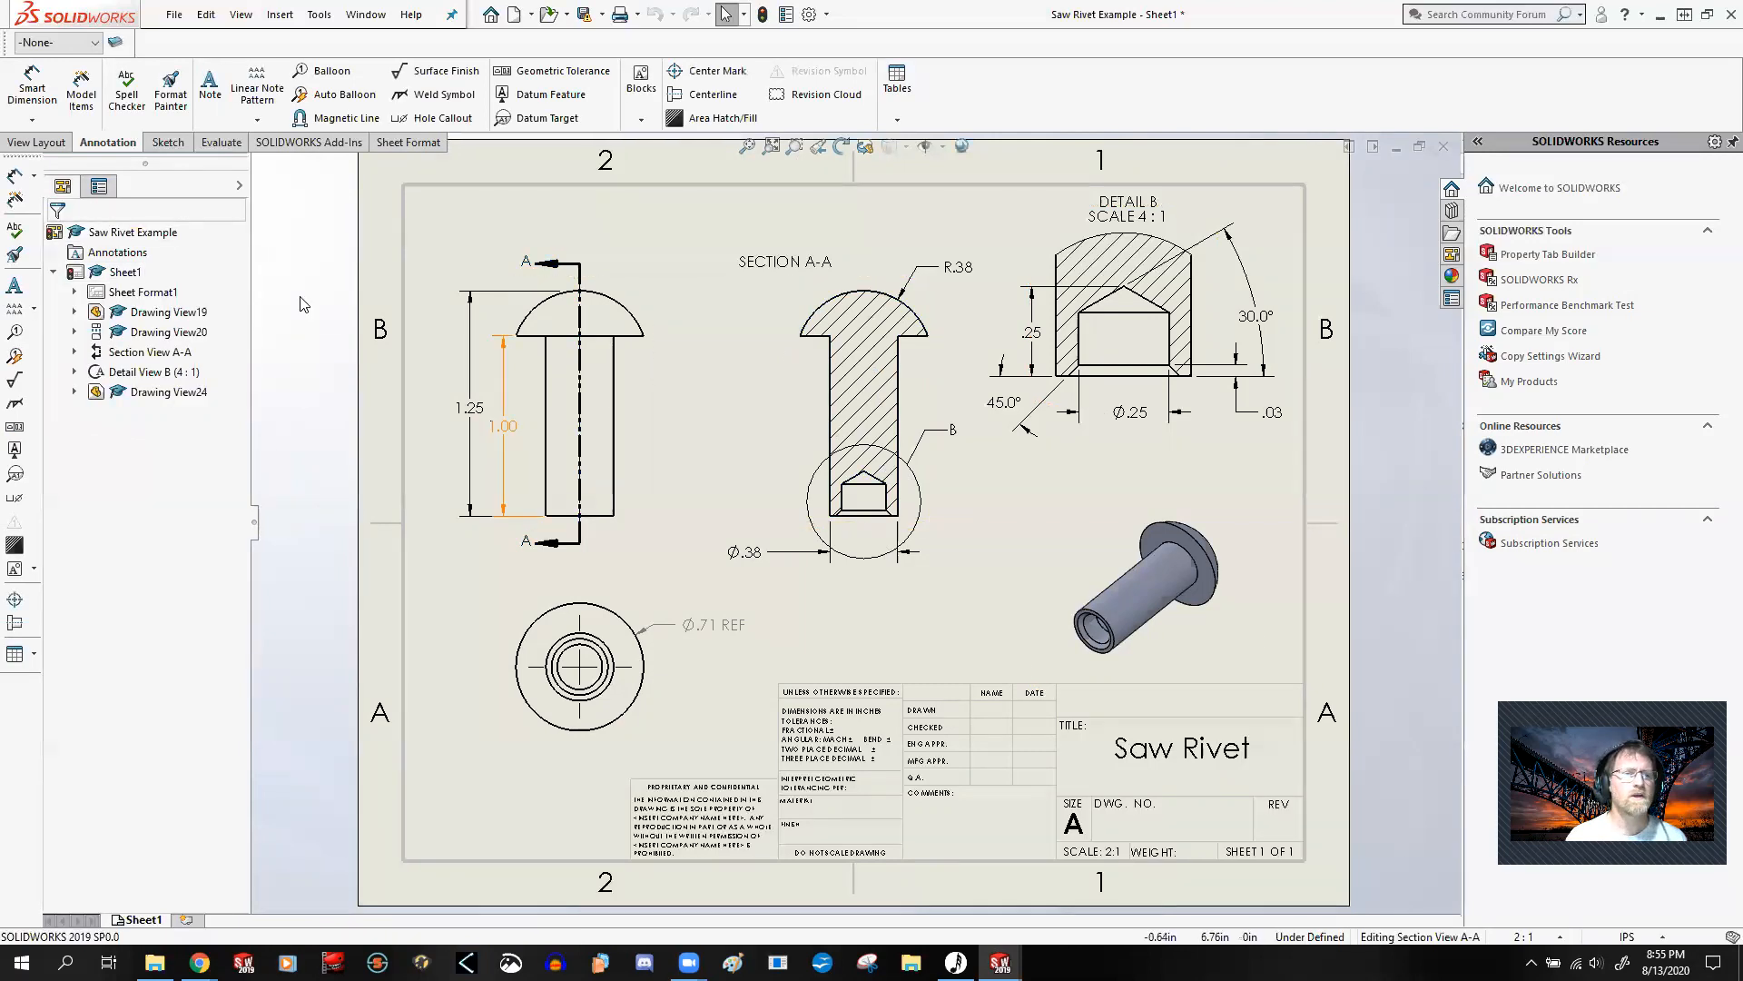
# Step: Insert centerlines along the rivet's axis in Section View A-A and in Detail View B
pyautogui.click(708, 95)
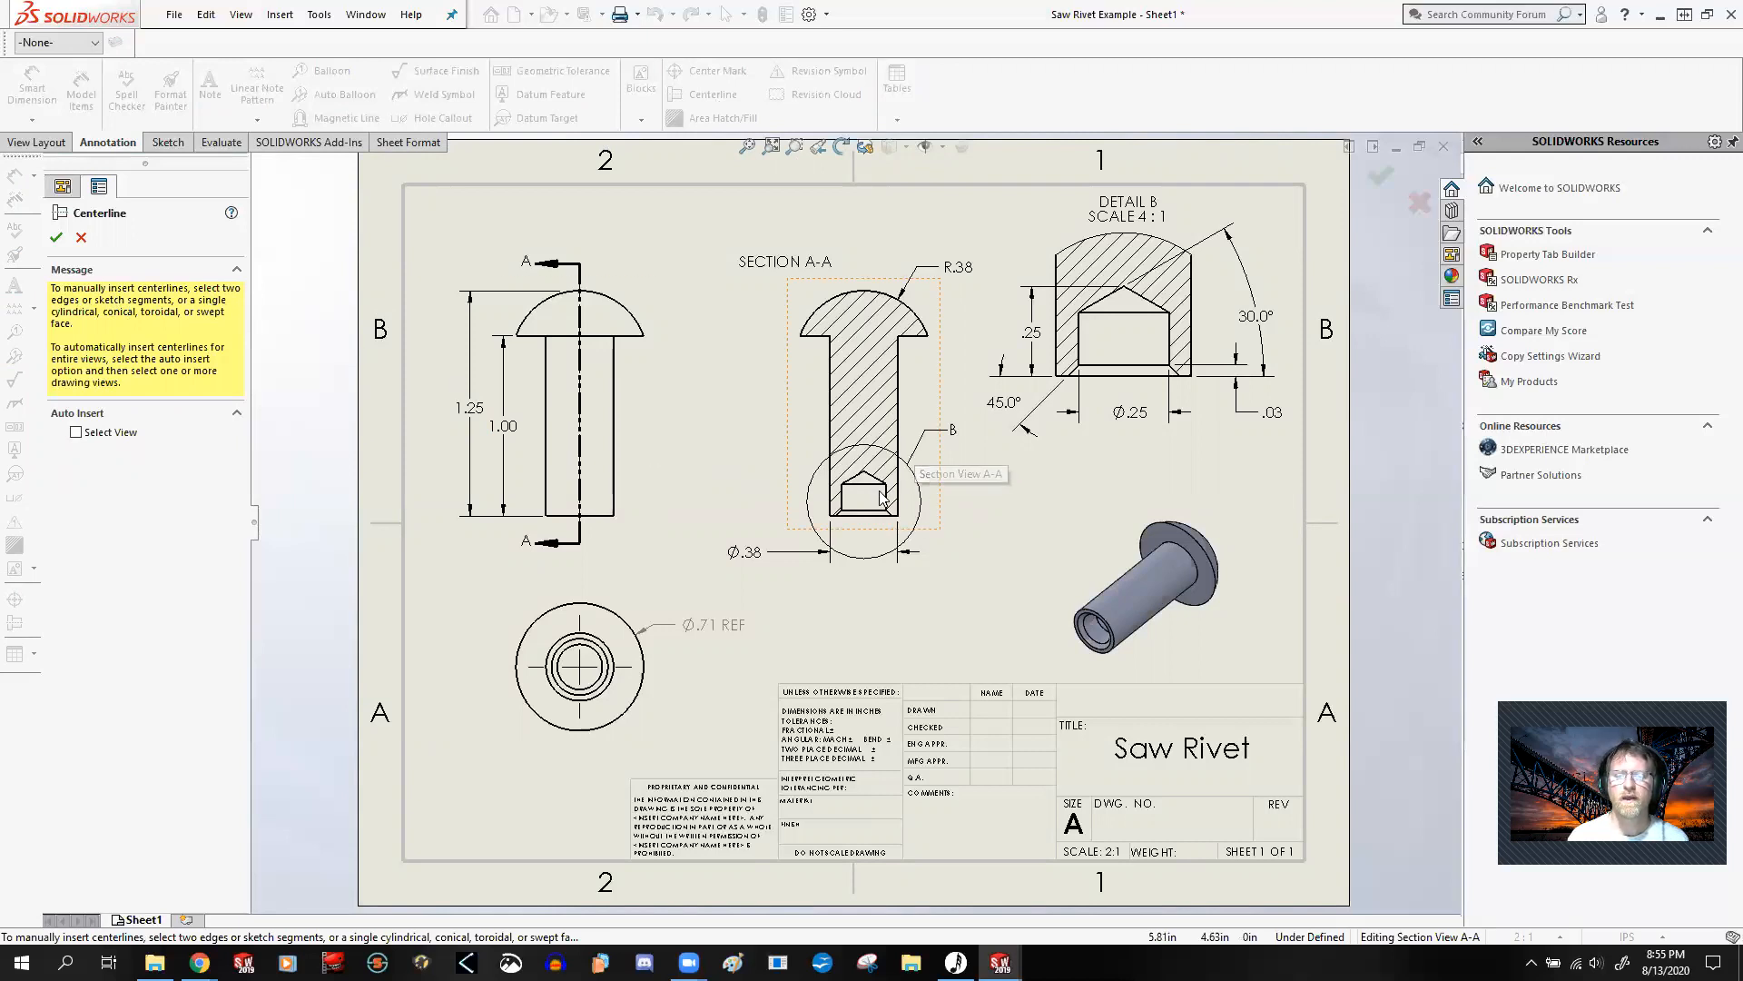
pyautogui.scroll(-5, 881, 495)
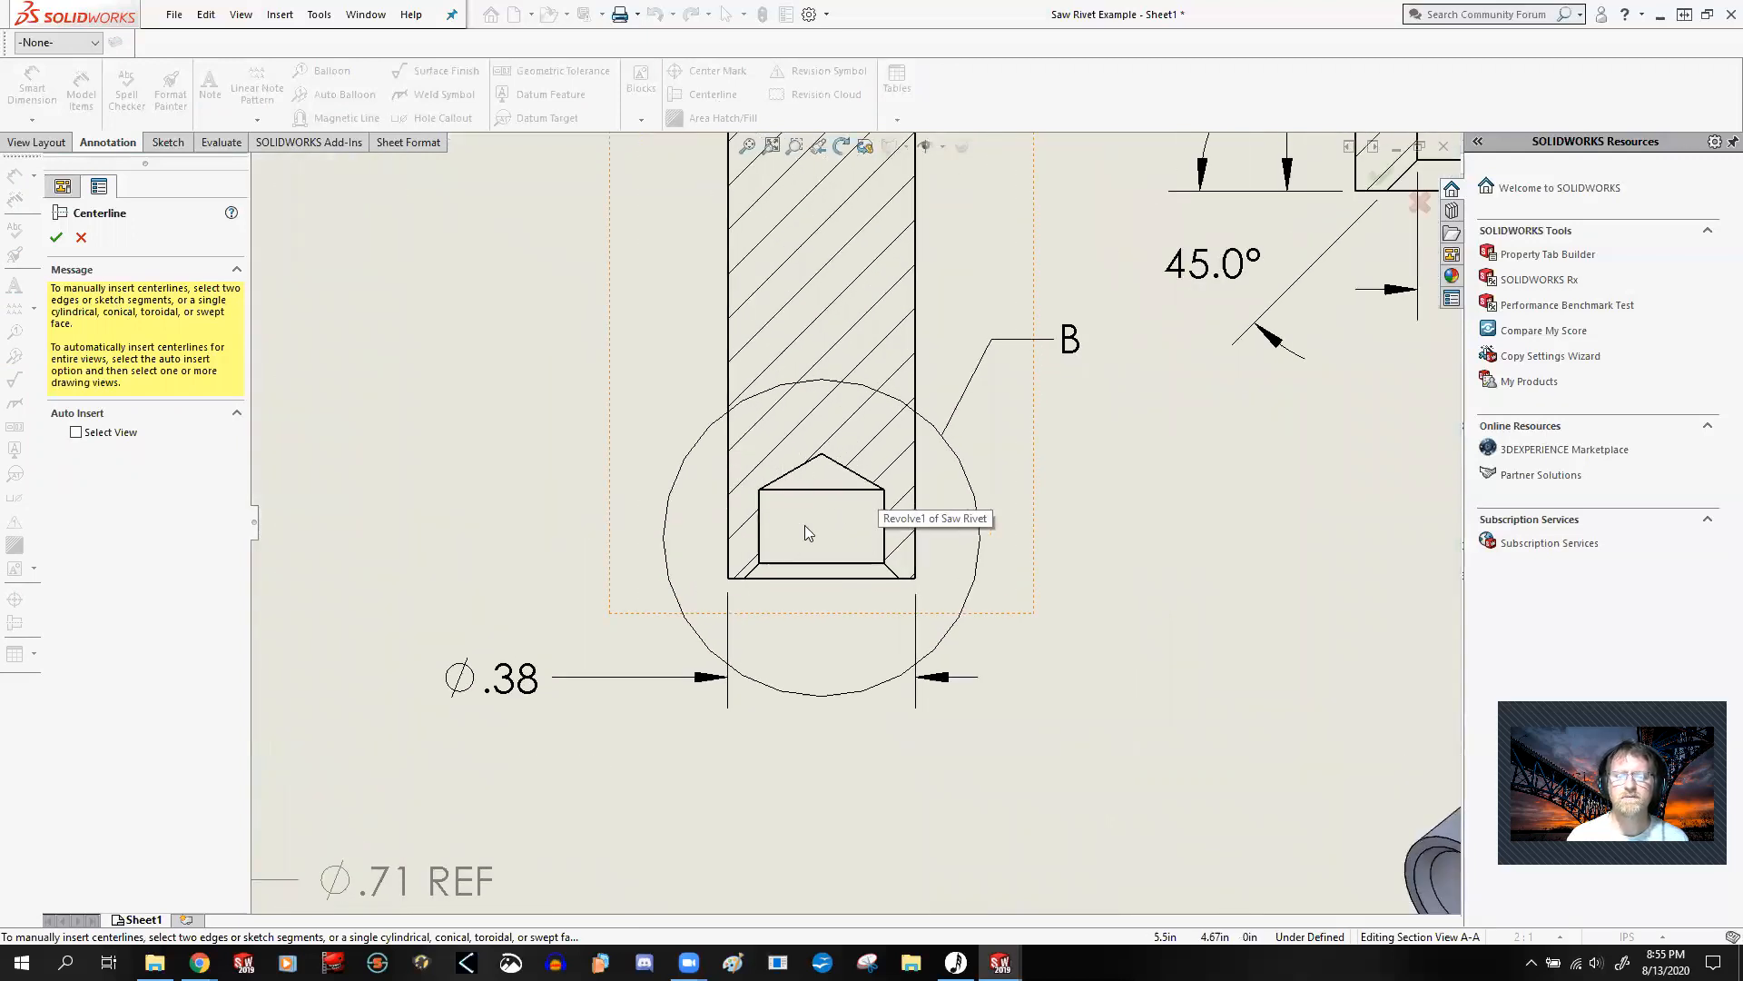
pyautogui.press('f')
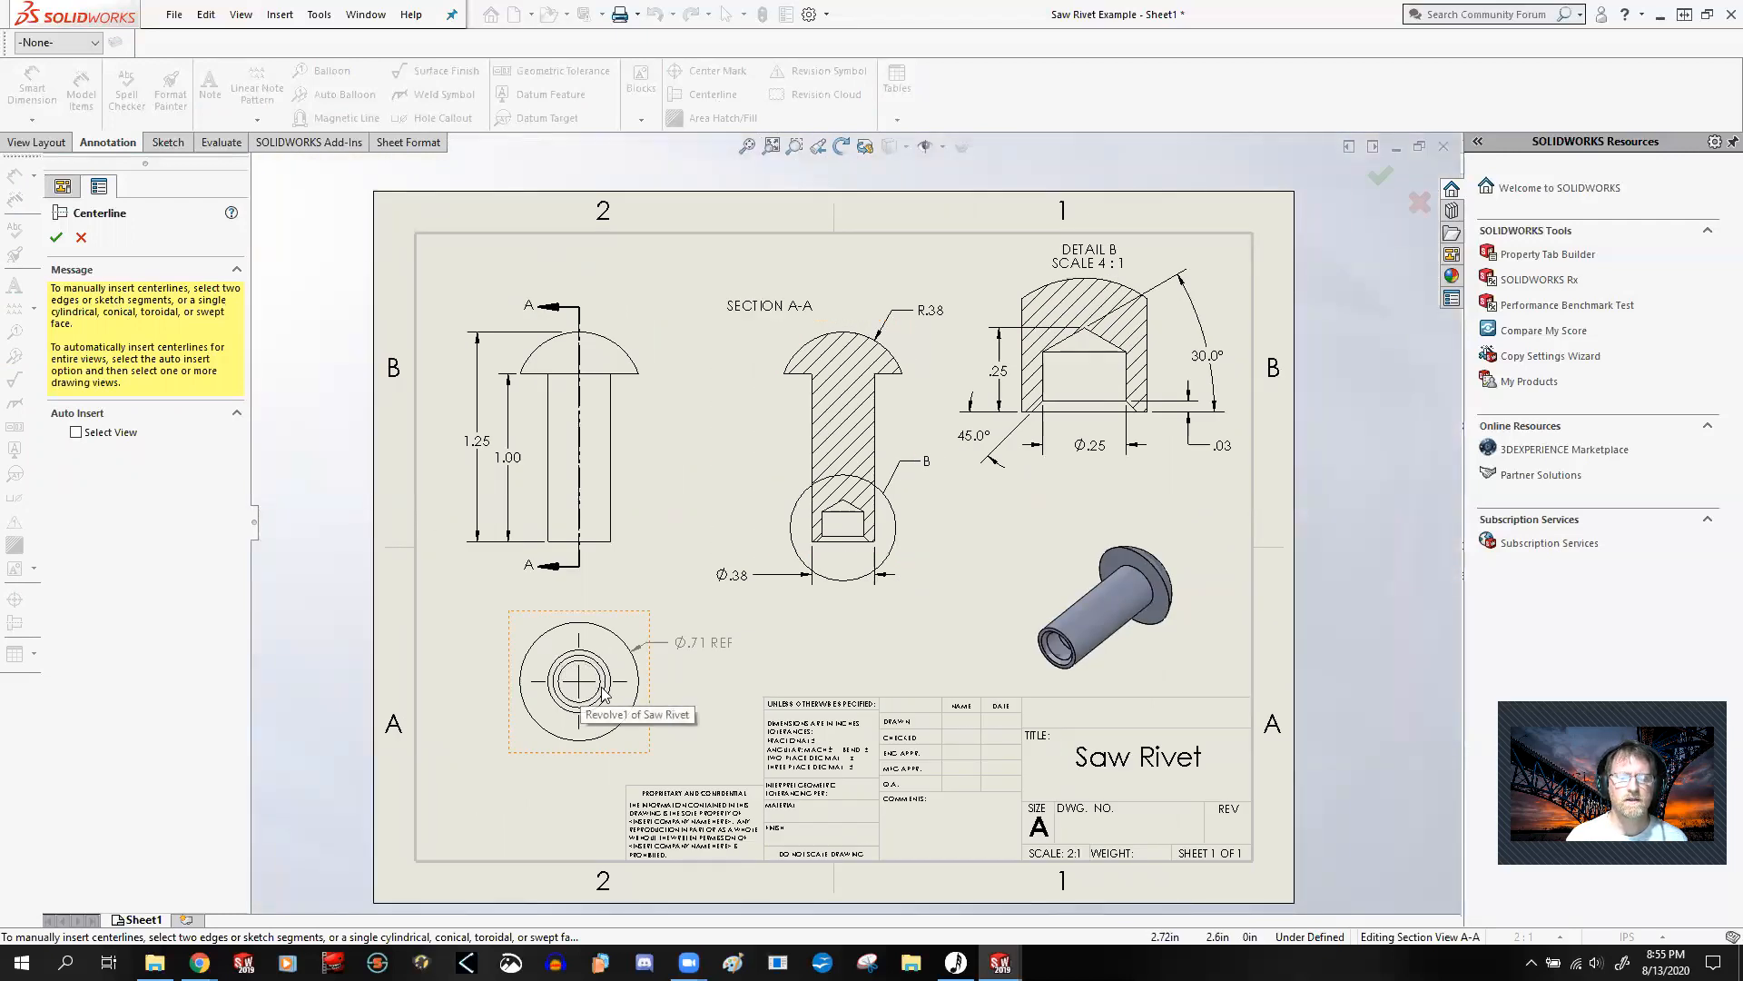
pyautogui.scroll(-3, 862, 504)
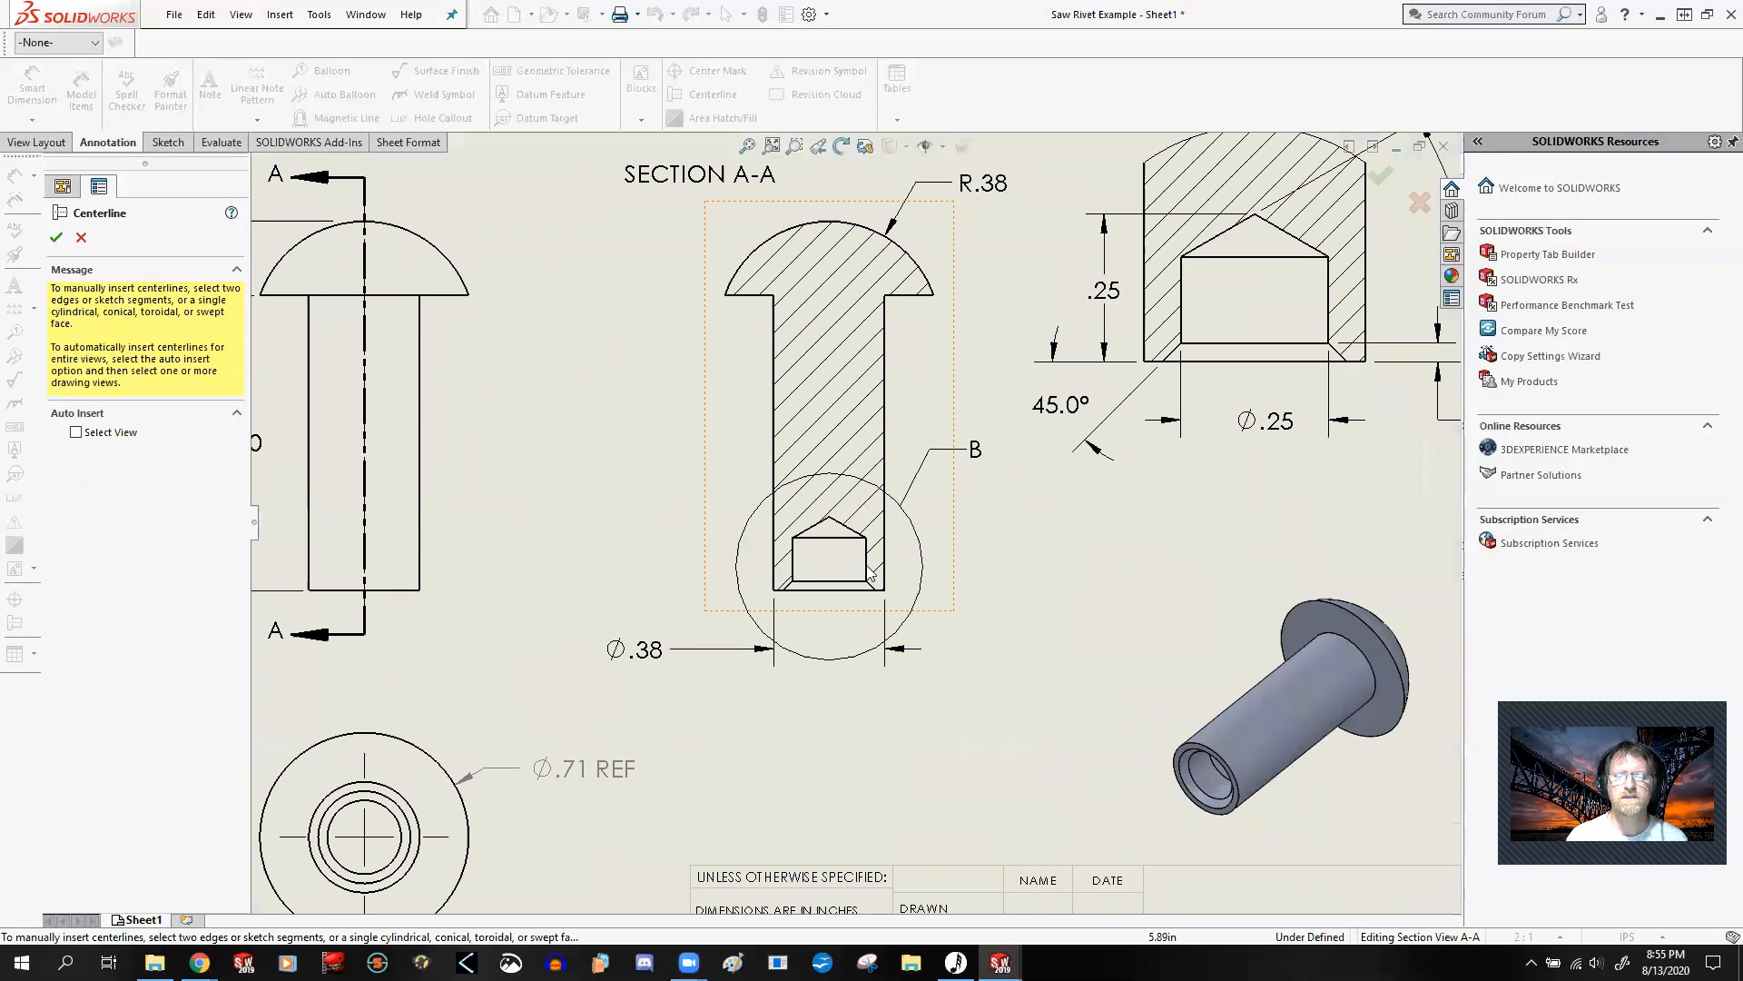
pyautogui.scroll(-2, 858, 579)
pyautogui.scroll(3, 840, 530)
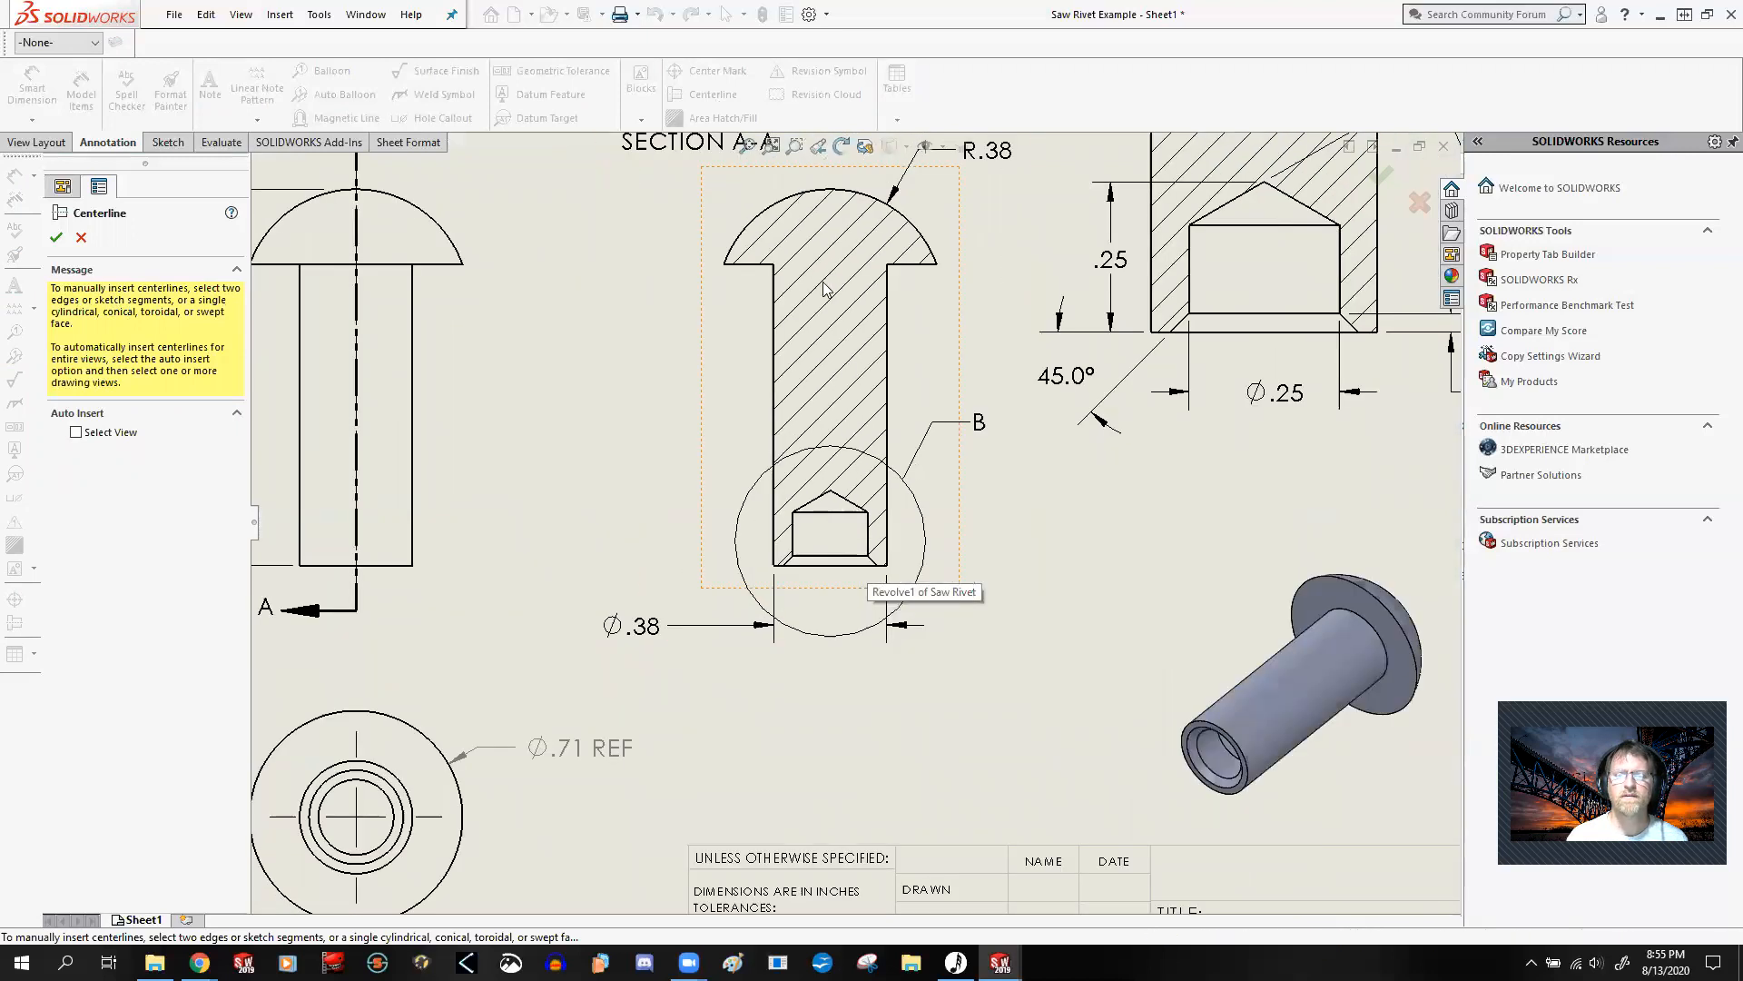
pyautogui.scroll(-2, 840, 536)
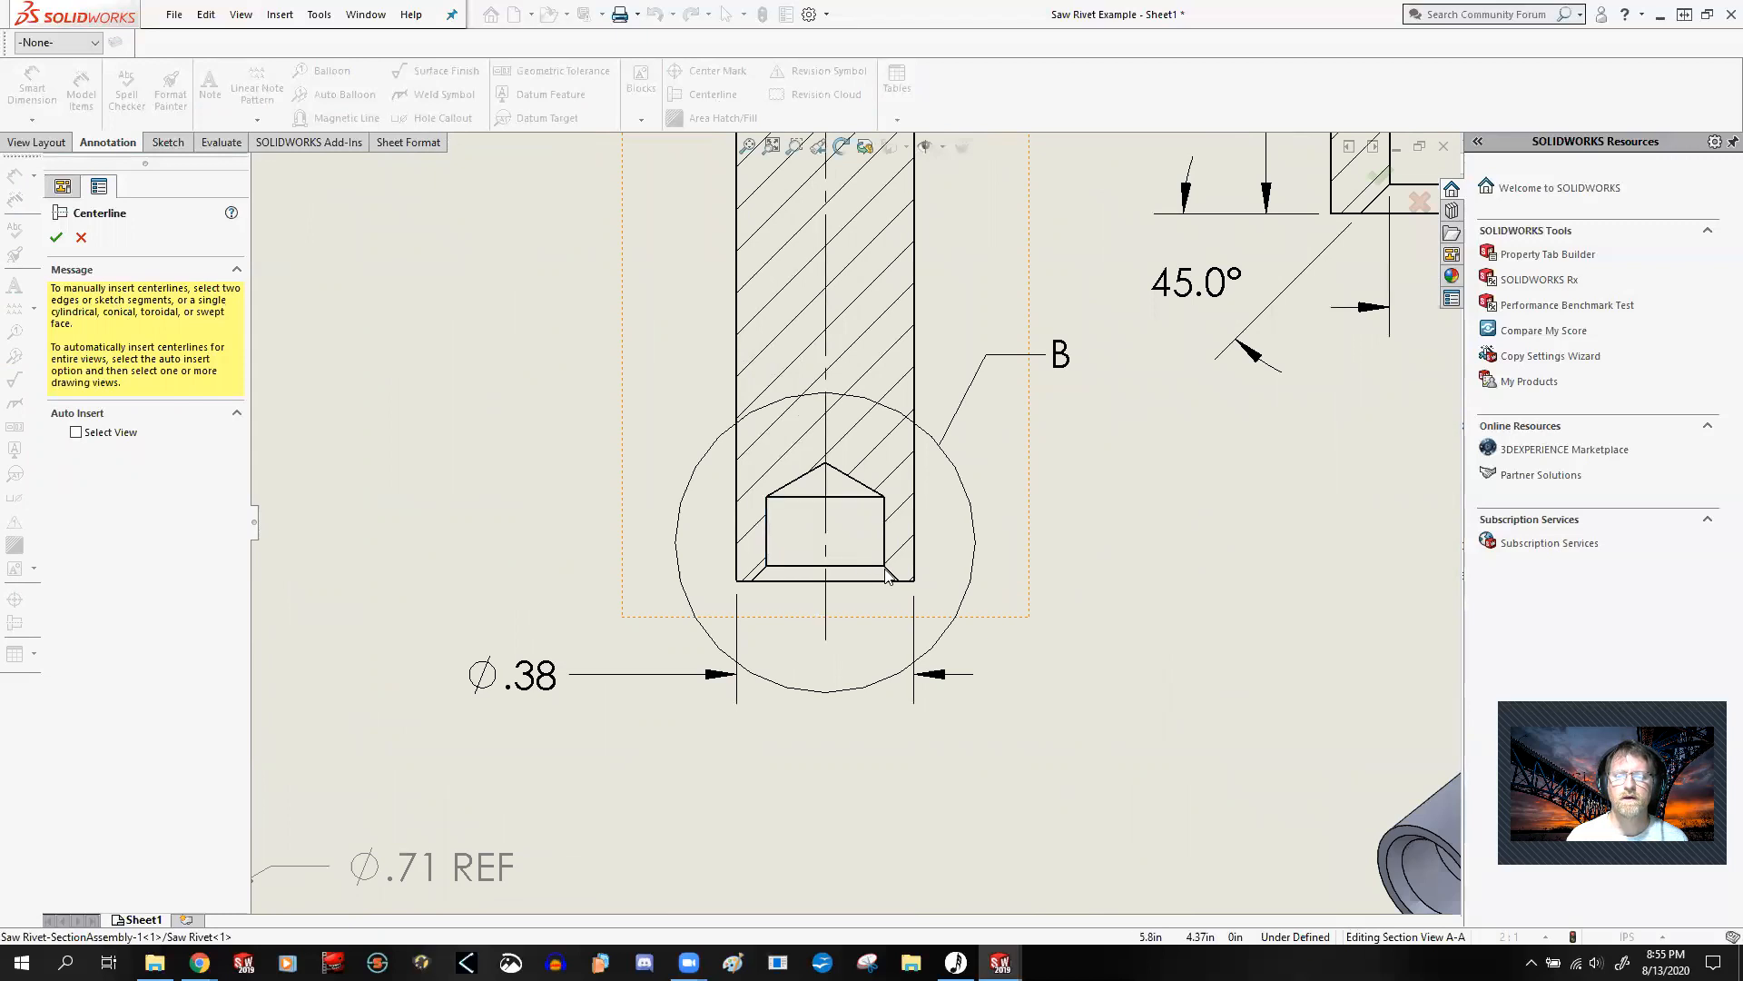
pyautogui.scroll(3, 848, 523)
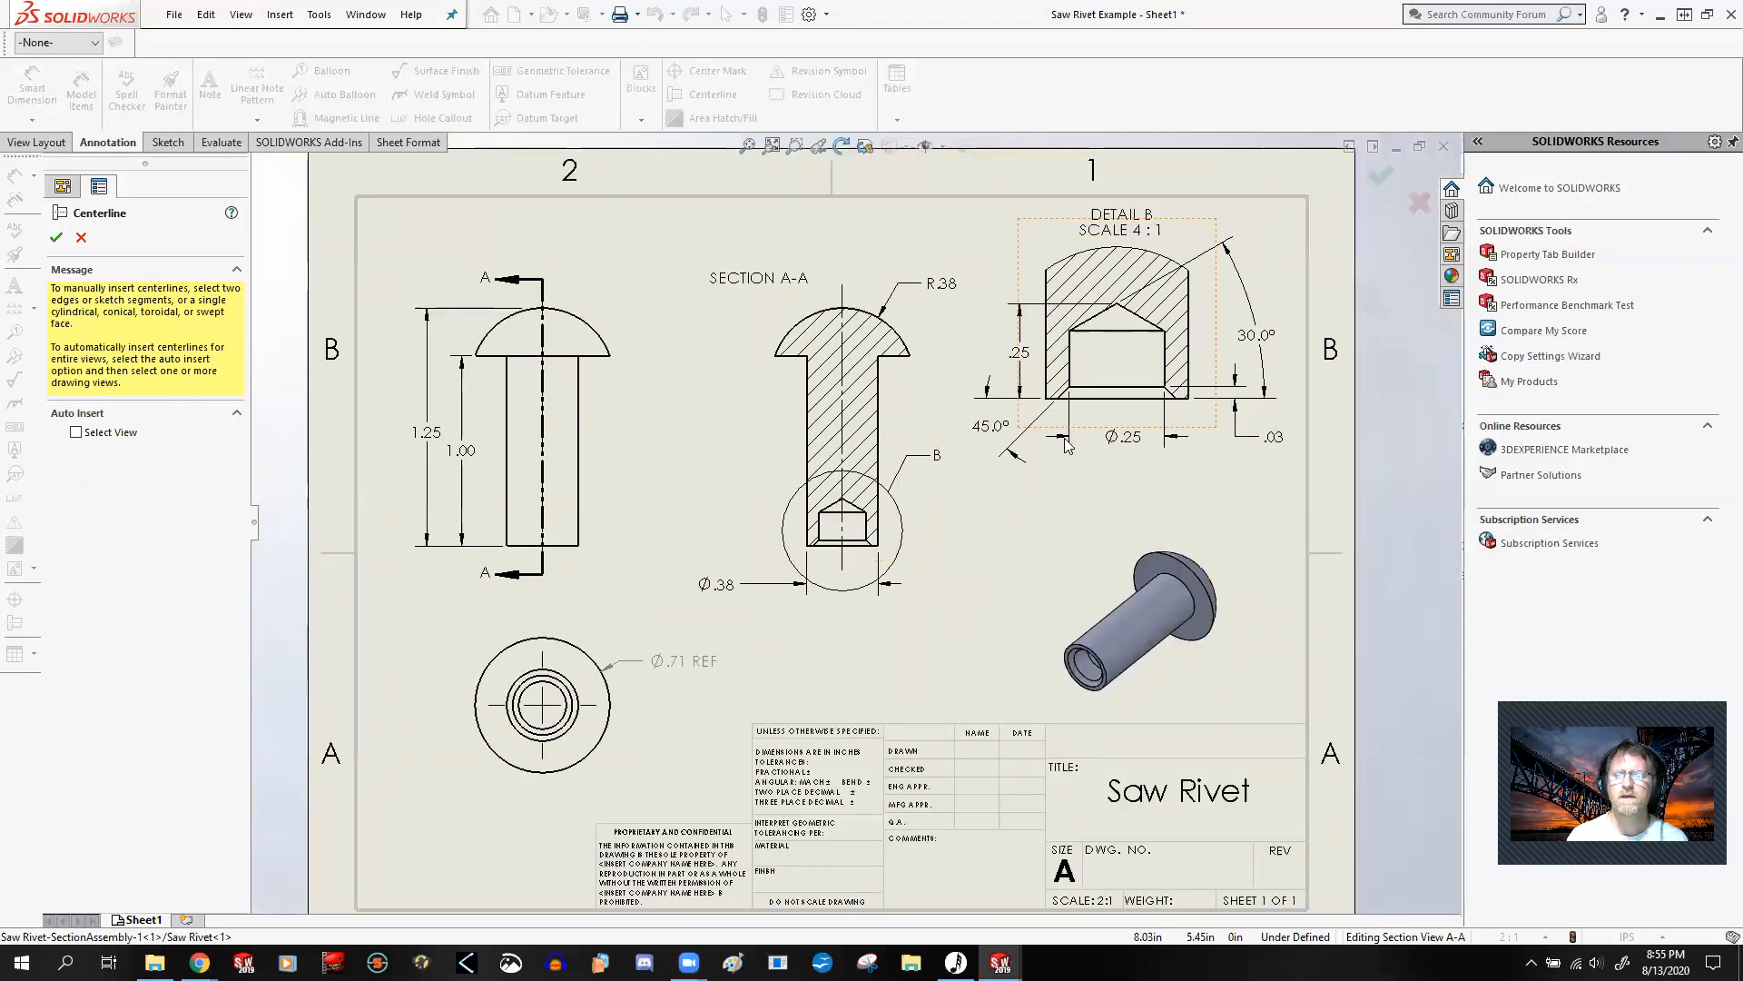
pyautogui.click(1146, 357)
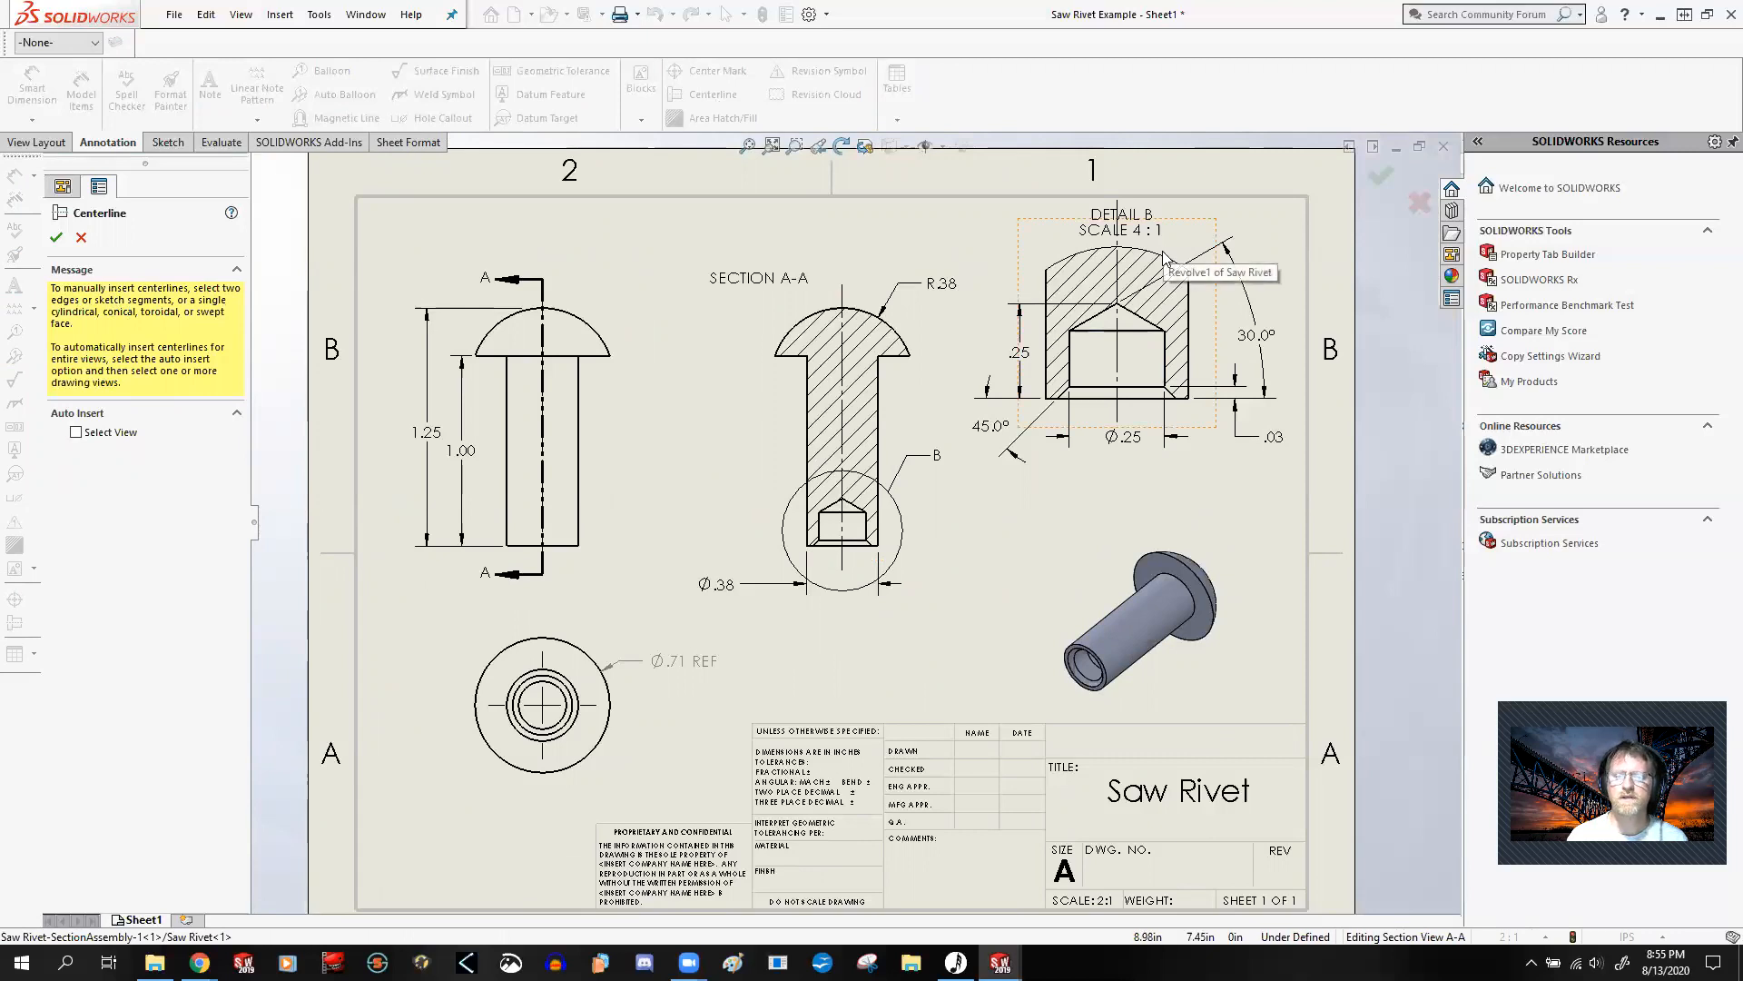
# Step: Adjust the Detail View B centerline so its upper end stops just above the section outline, and finish the Centerline command
pyautogui.scroll(-2, 1171, 268)
pyautogui.scroll(-1, 1083, 293)
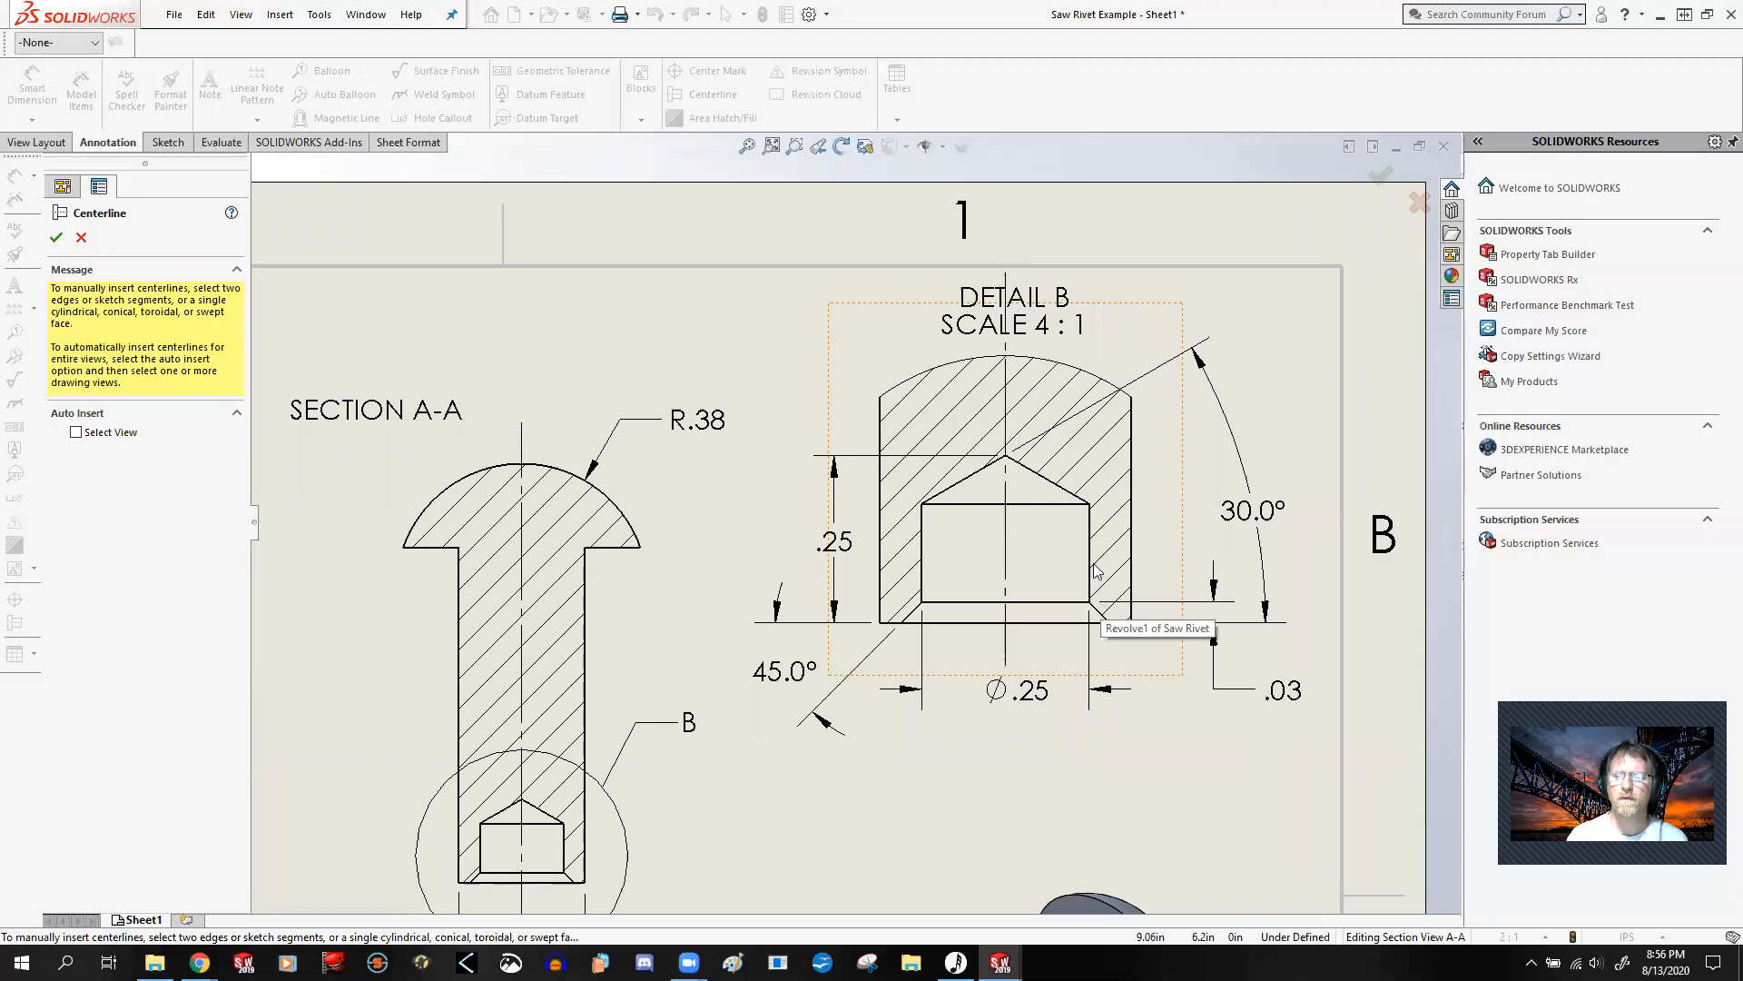
pyautogui.click(1006, 565)
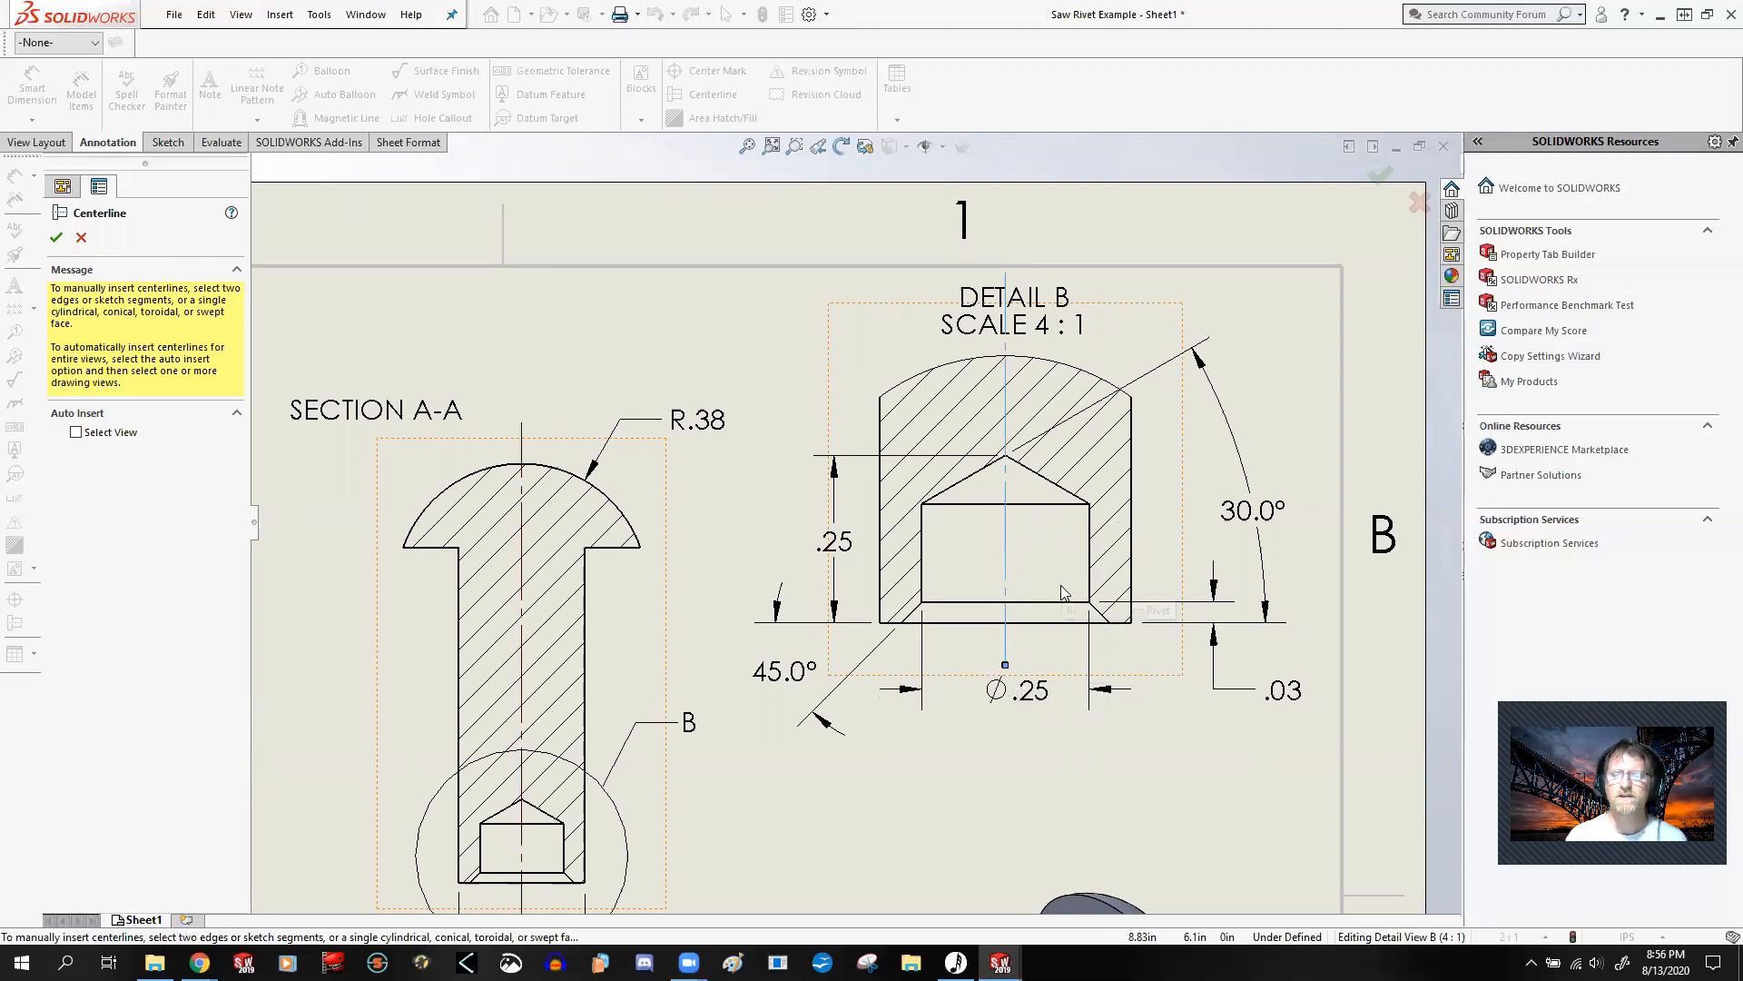
pyautogui.scroll(5, 1061, 584)
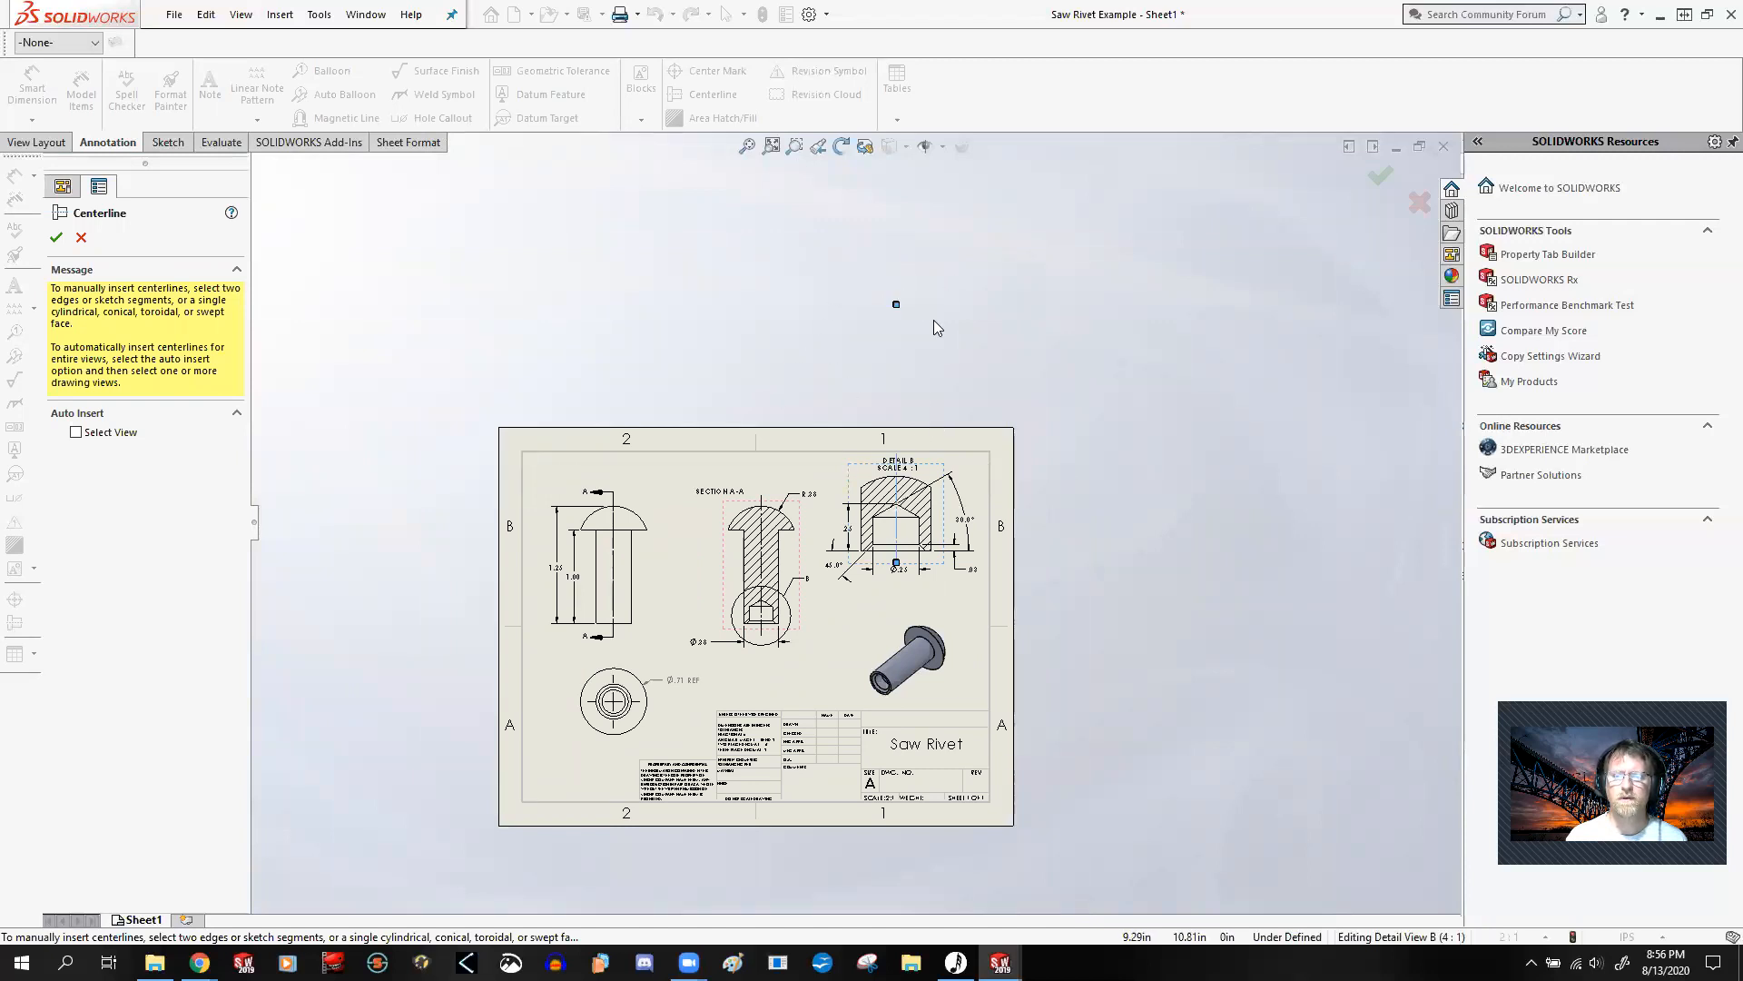
pyautogui.scroll(-3, 934, 329)
pyautogui.moveTo(857, 338); pyautogui.dragTo(857, 601)
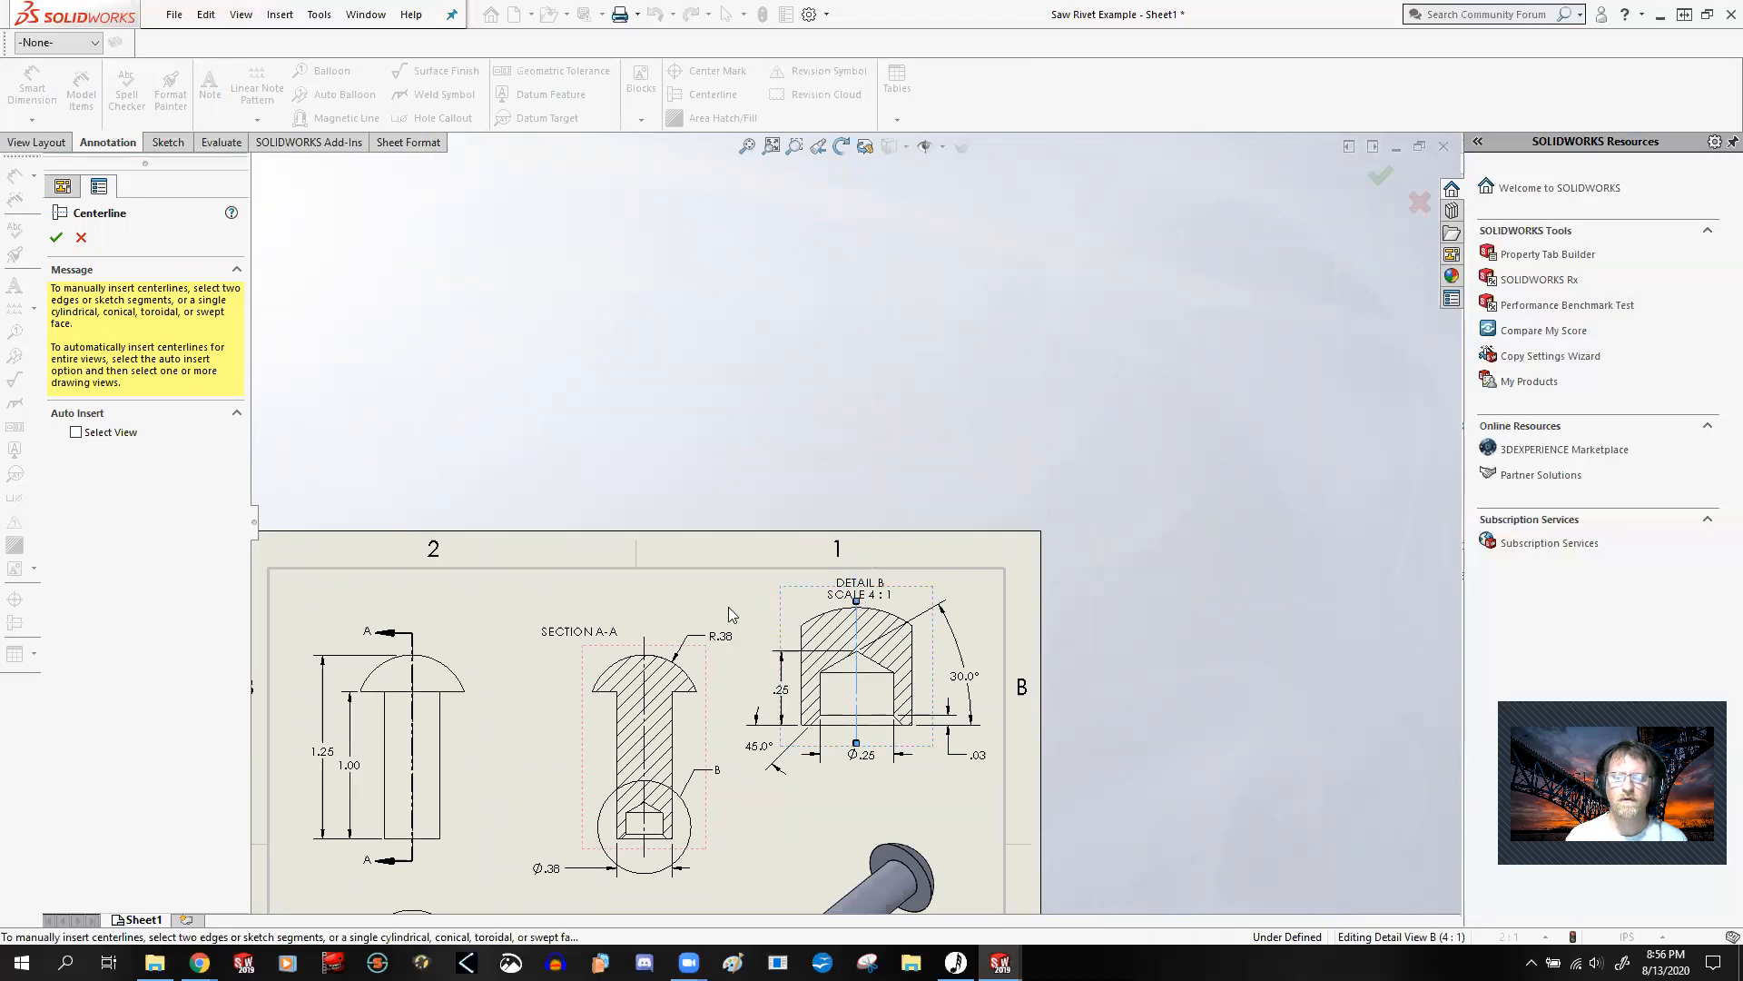
pyautogui.press('f')
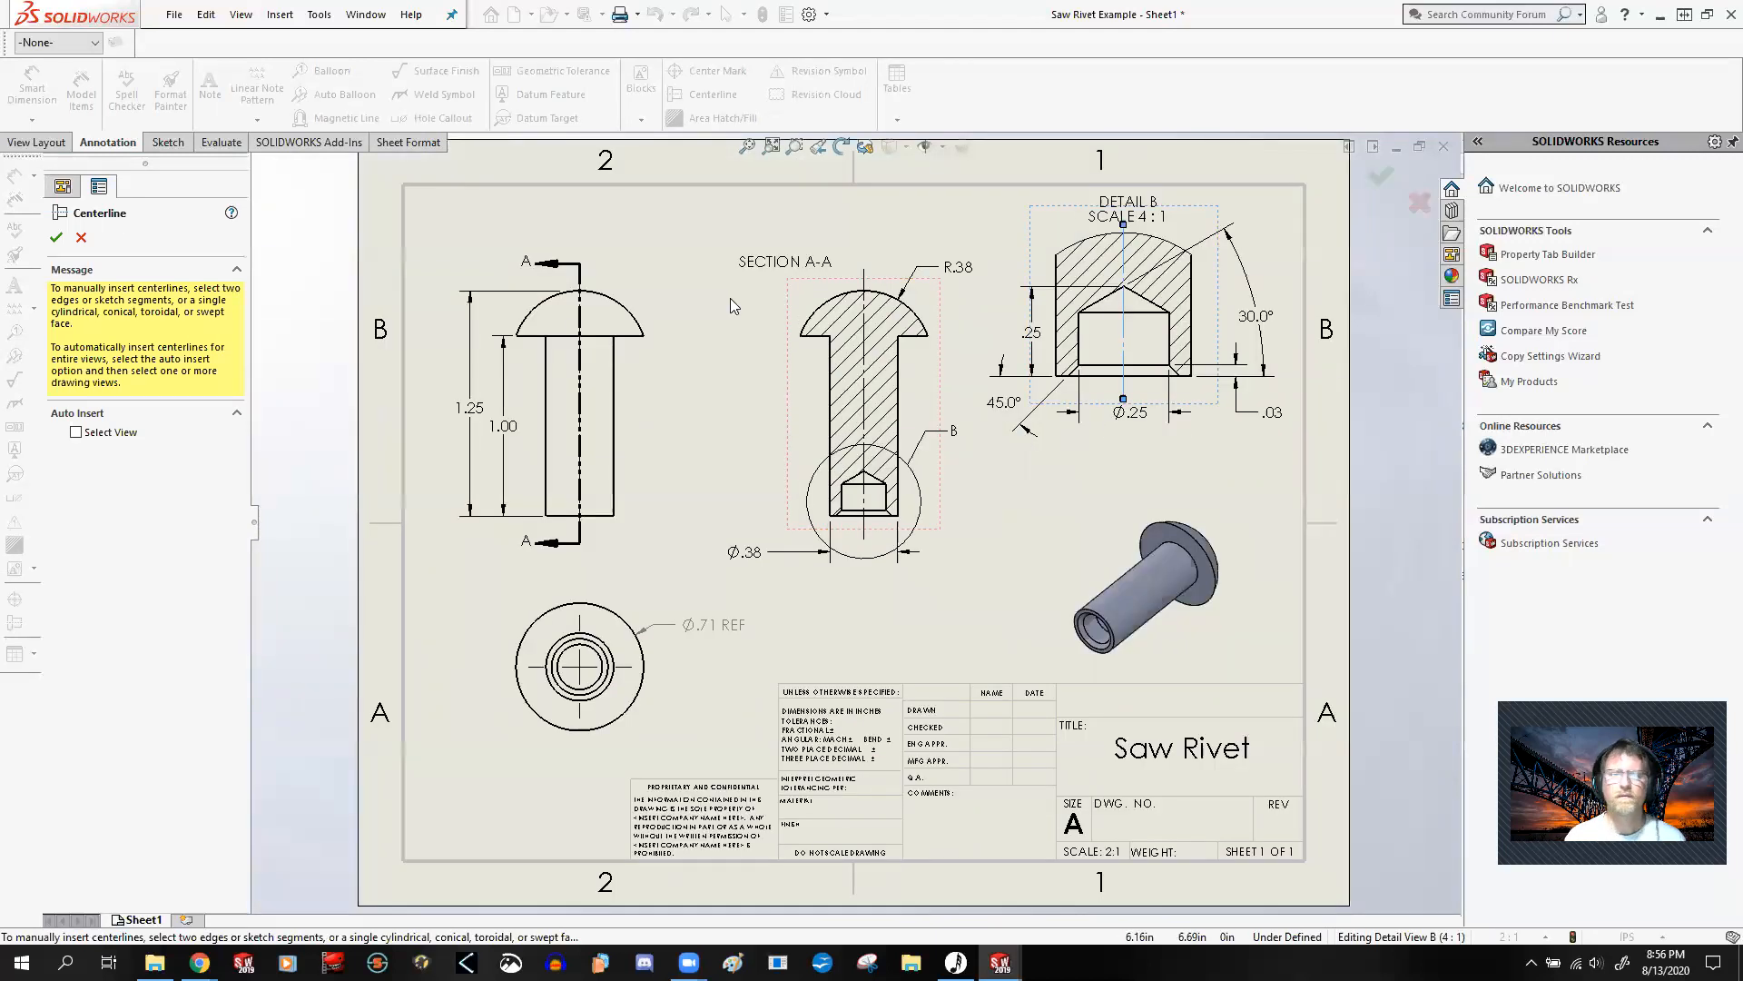
pyautogui.click(56, 237)
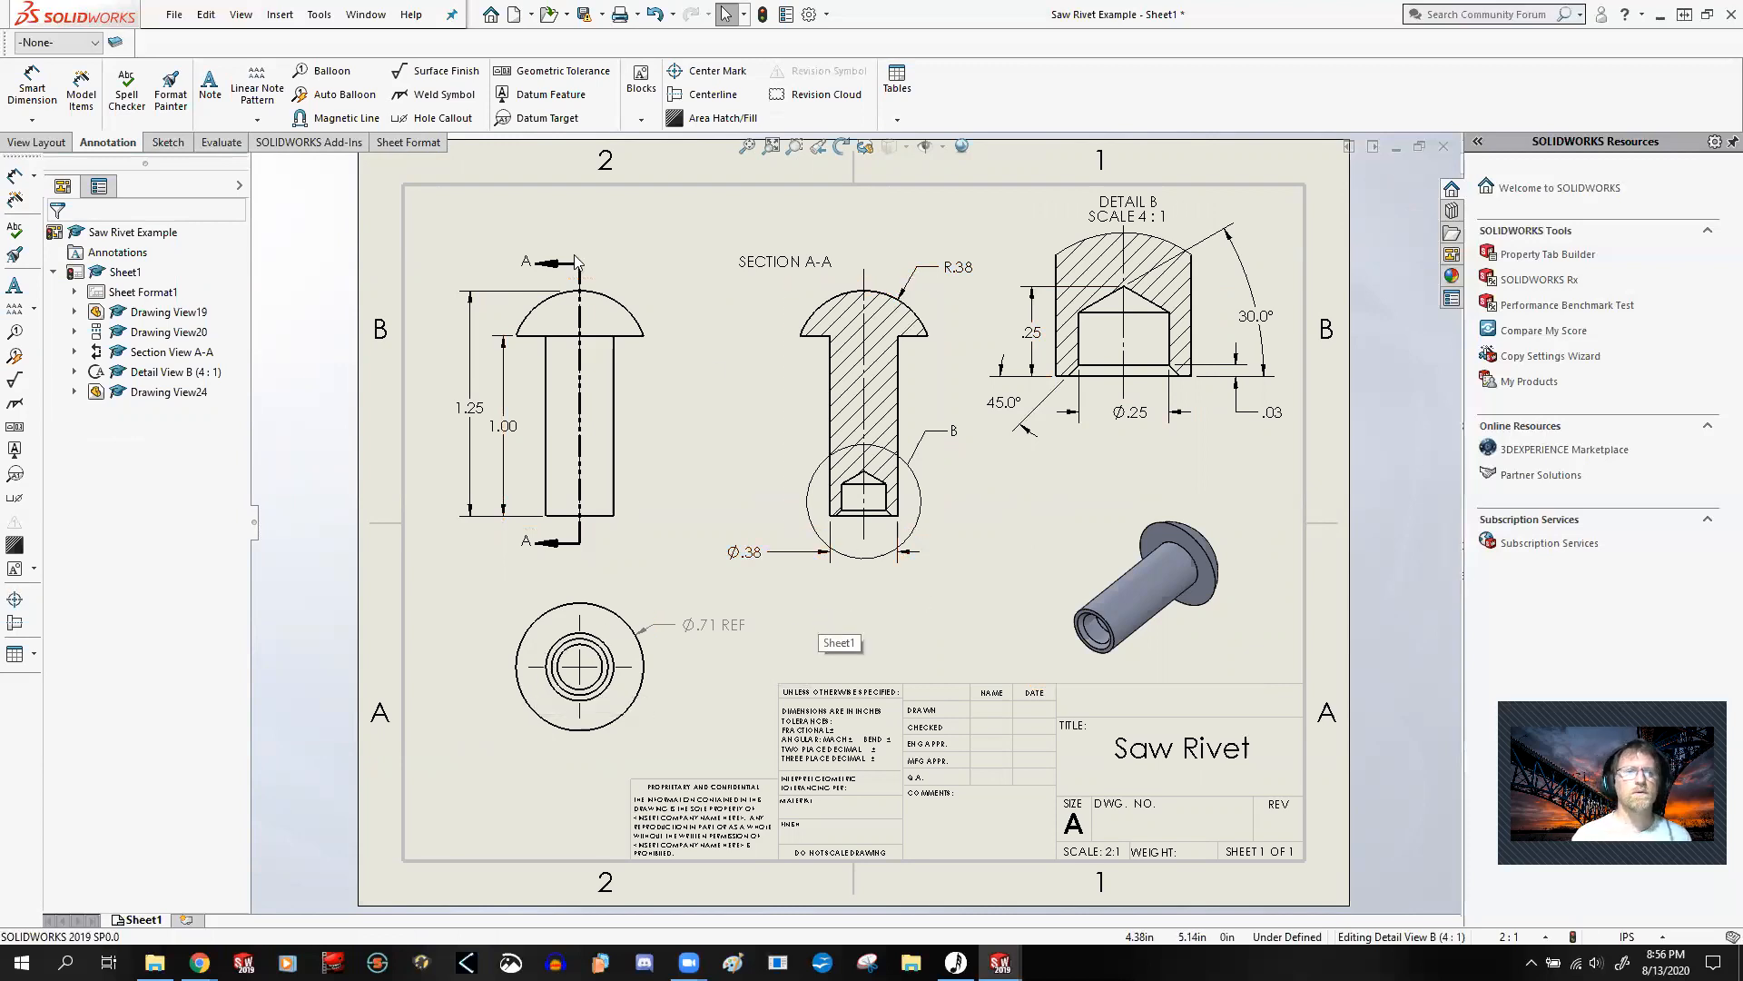
# Step: Switch to the Saw Rivet part, expand Revolve1 in the feature tree and highlight the feature on the model
pyautogui.click(358, 12)
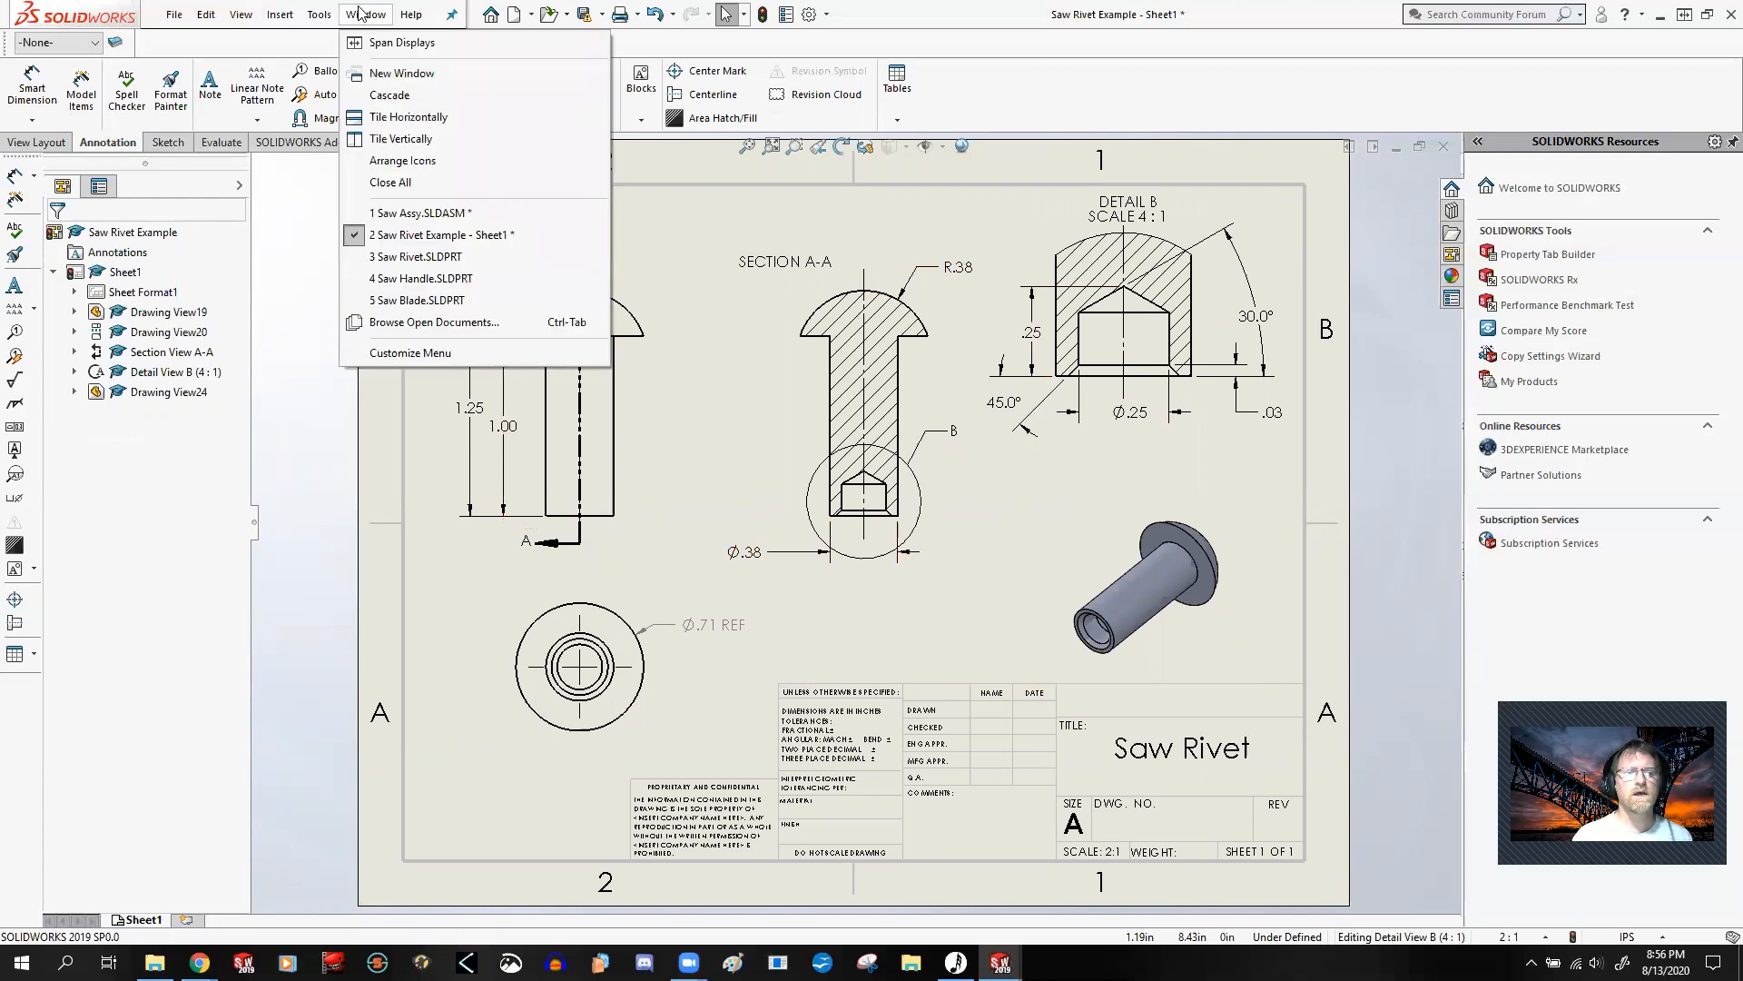
pyautogui.click(456, 256)
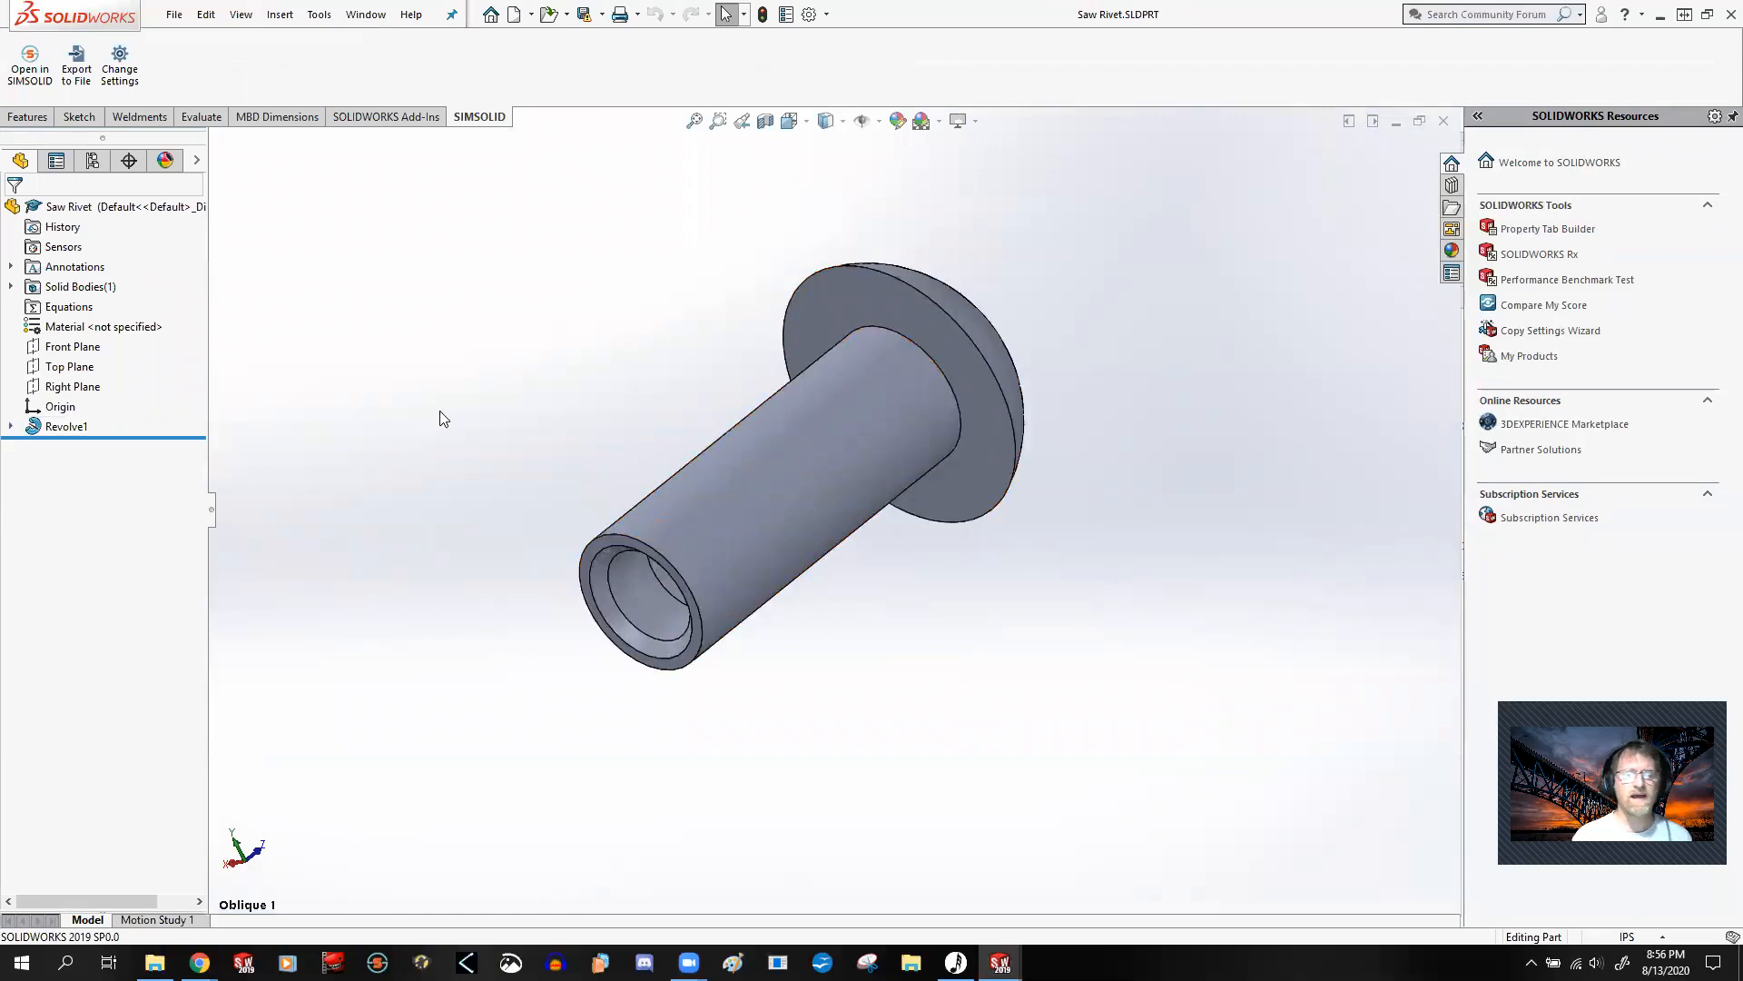
pyautogui.click(10, 426)
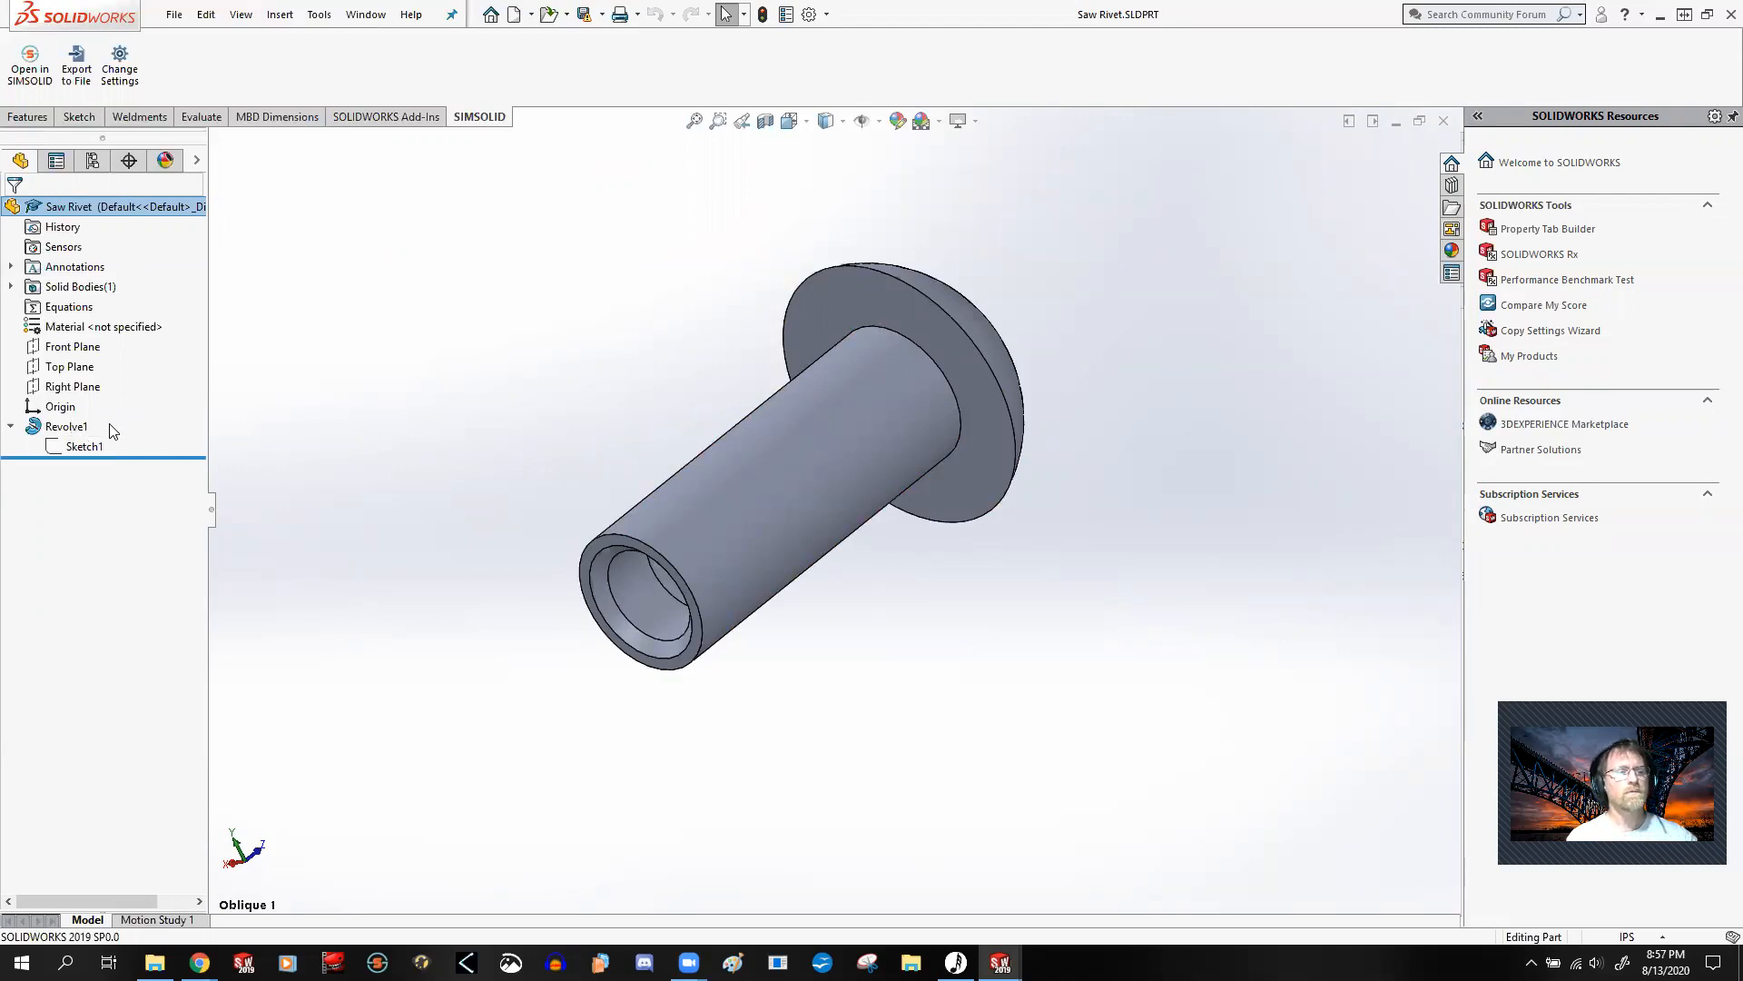
pyautogui.click(65, 429)
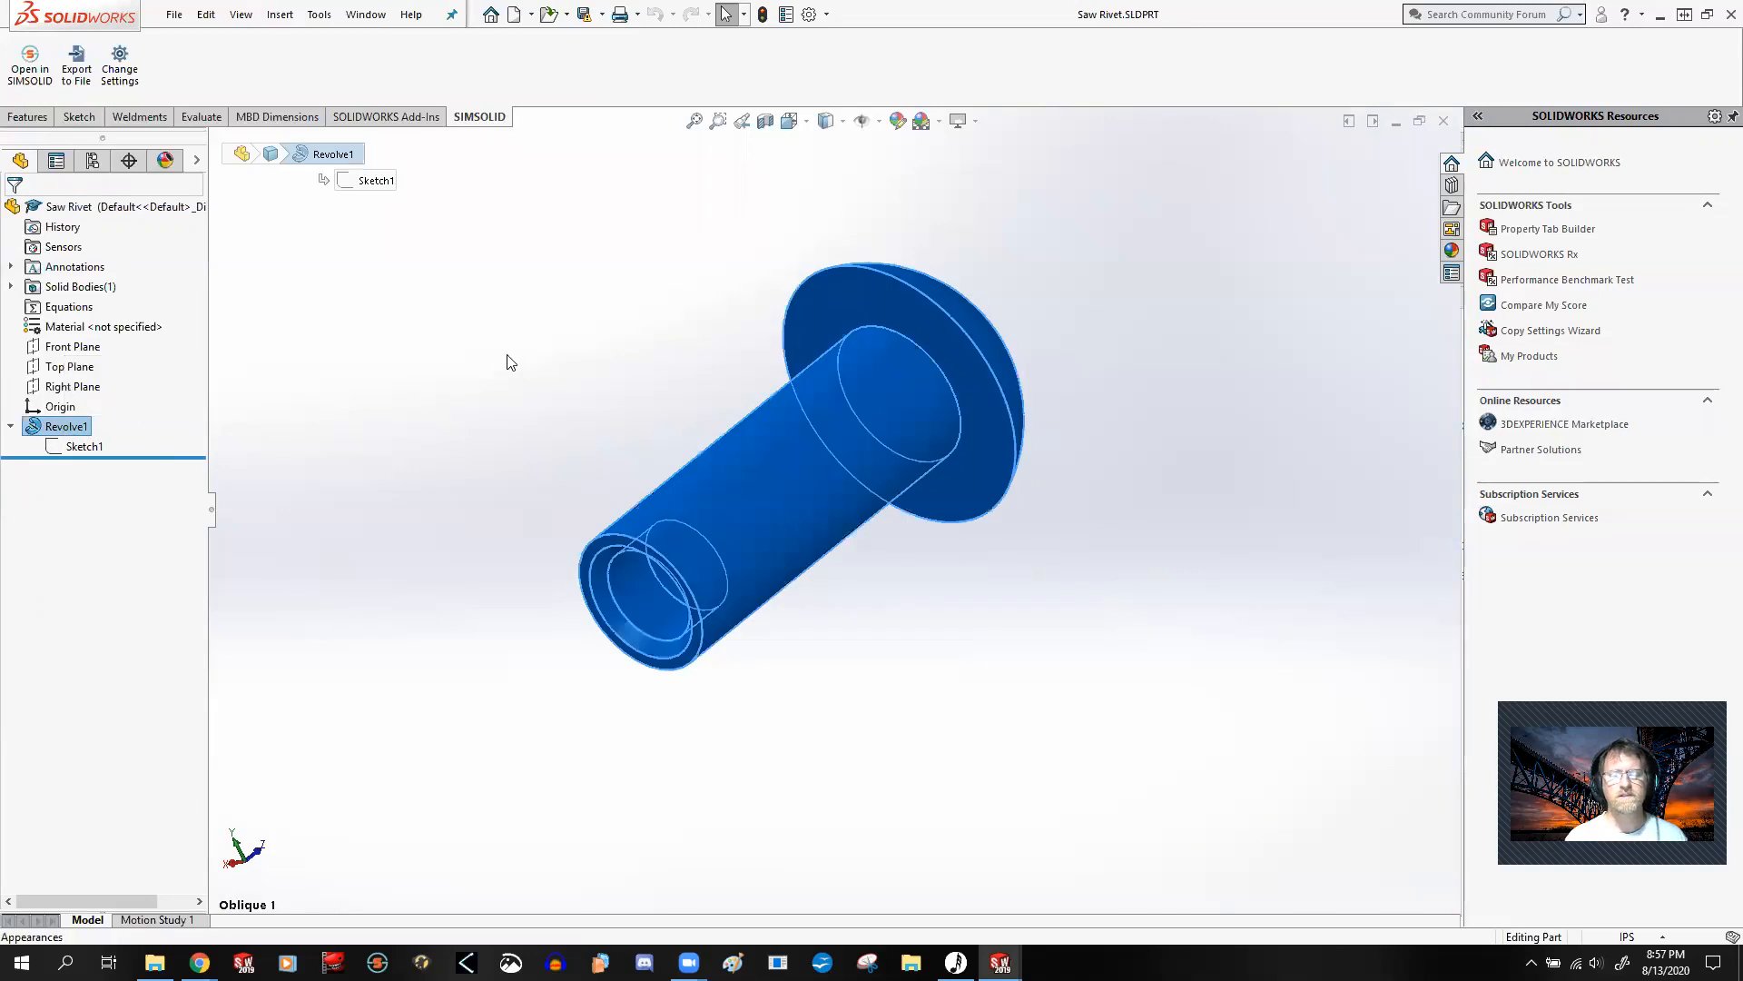
pyautogui.click(438, 334)
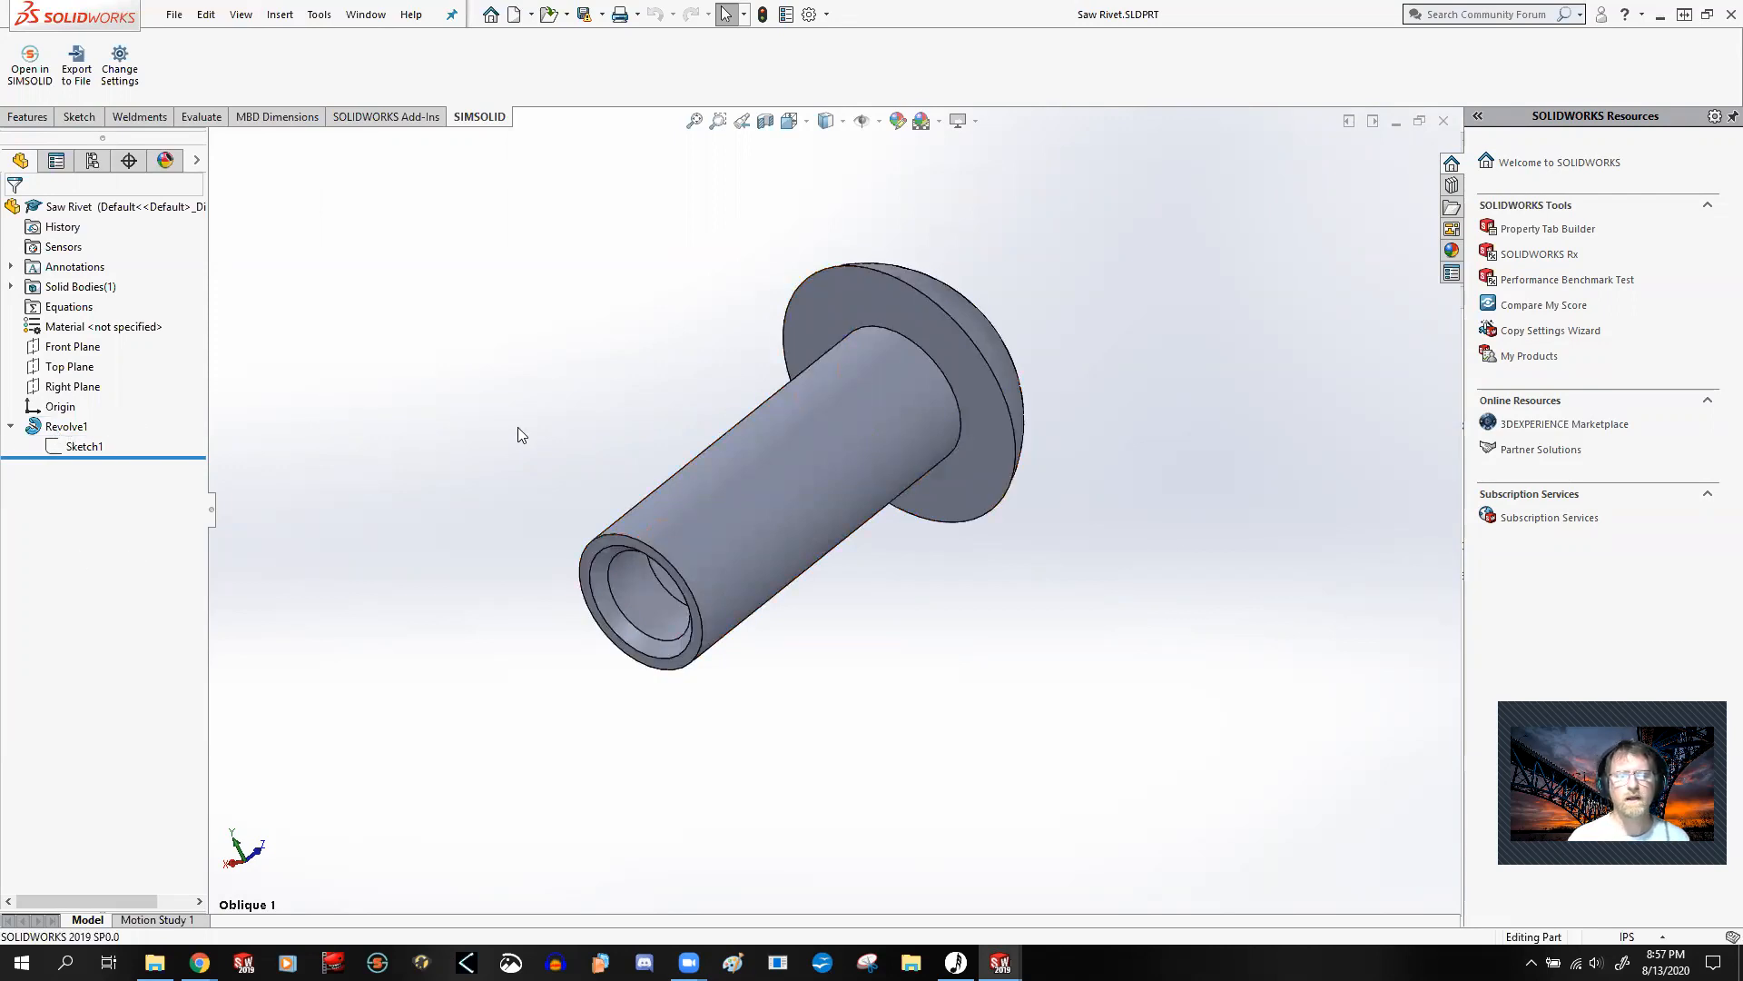
# Step: Open Sketch1 under Revolve1 for editing and view it normal to the sketch plane
pyautogui.rightClick(53, 451)
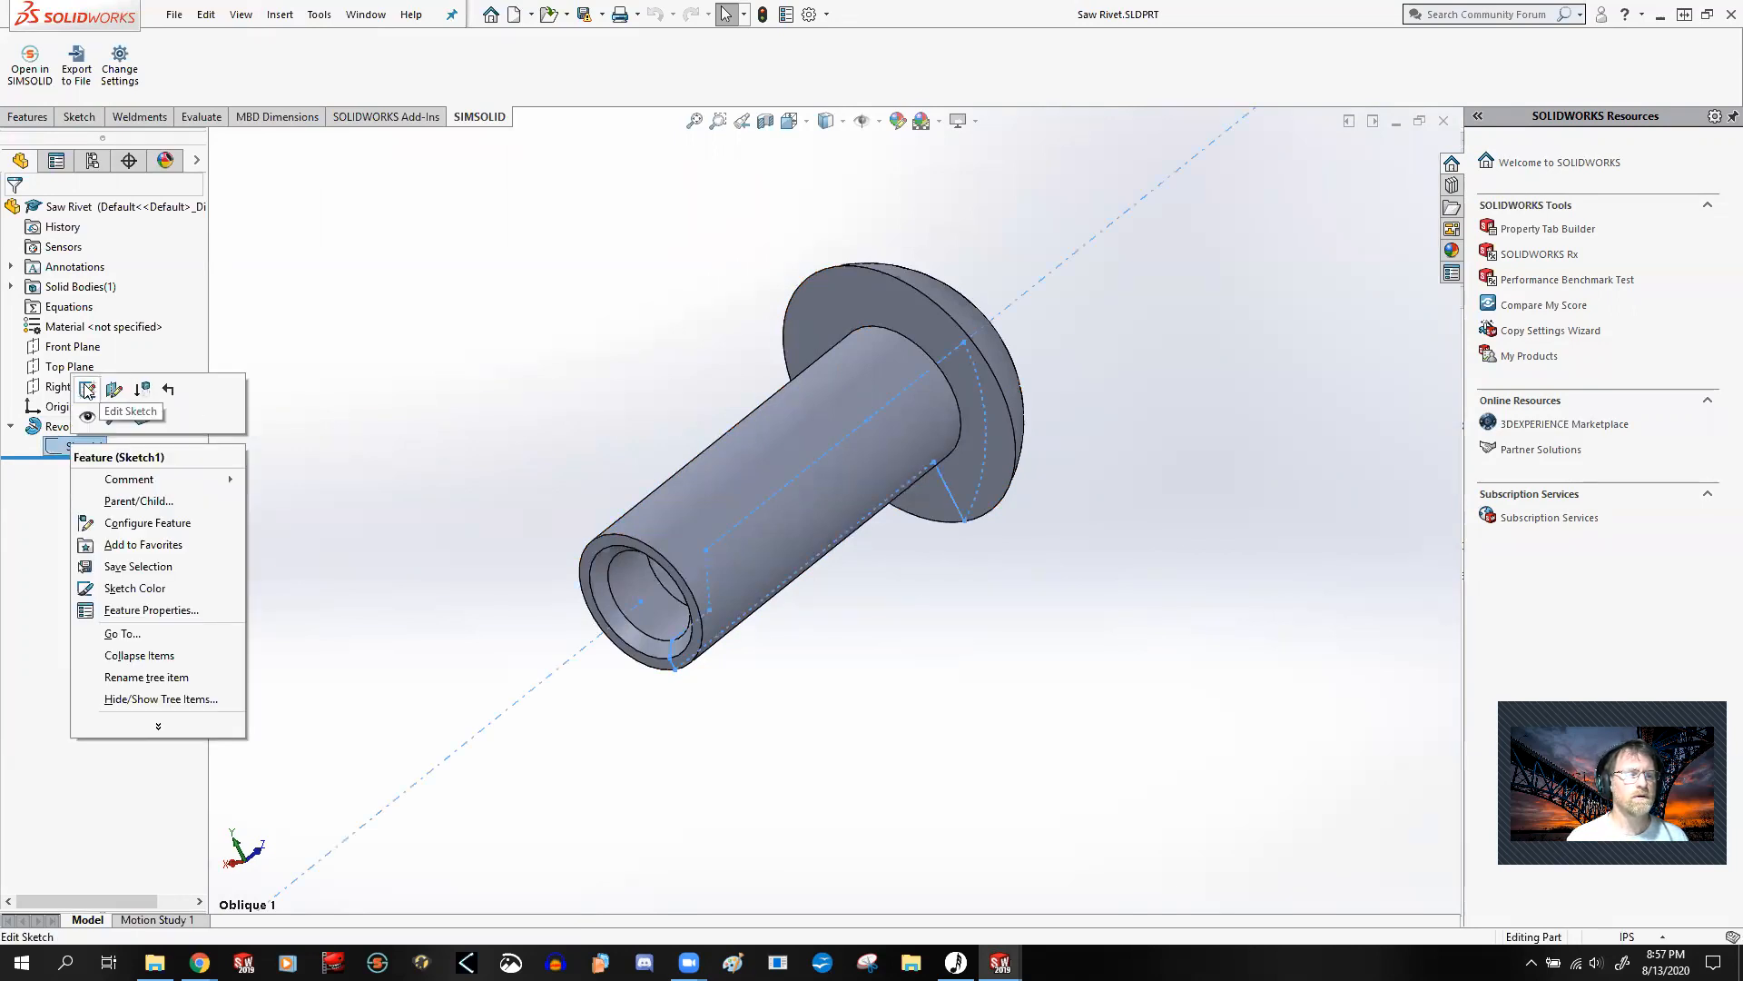
pyautogui.click(87, 390)
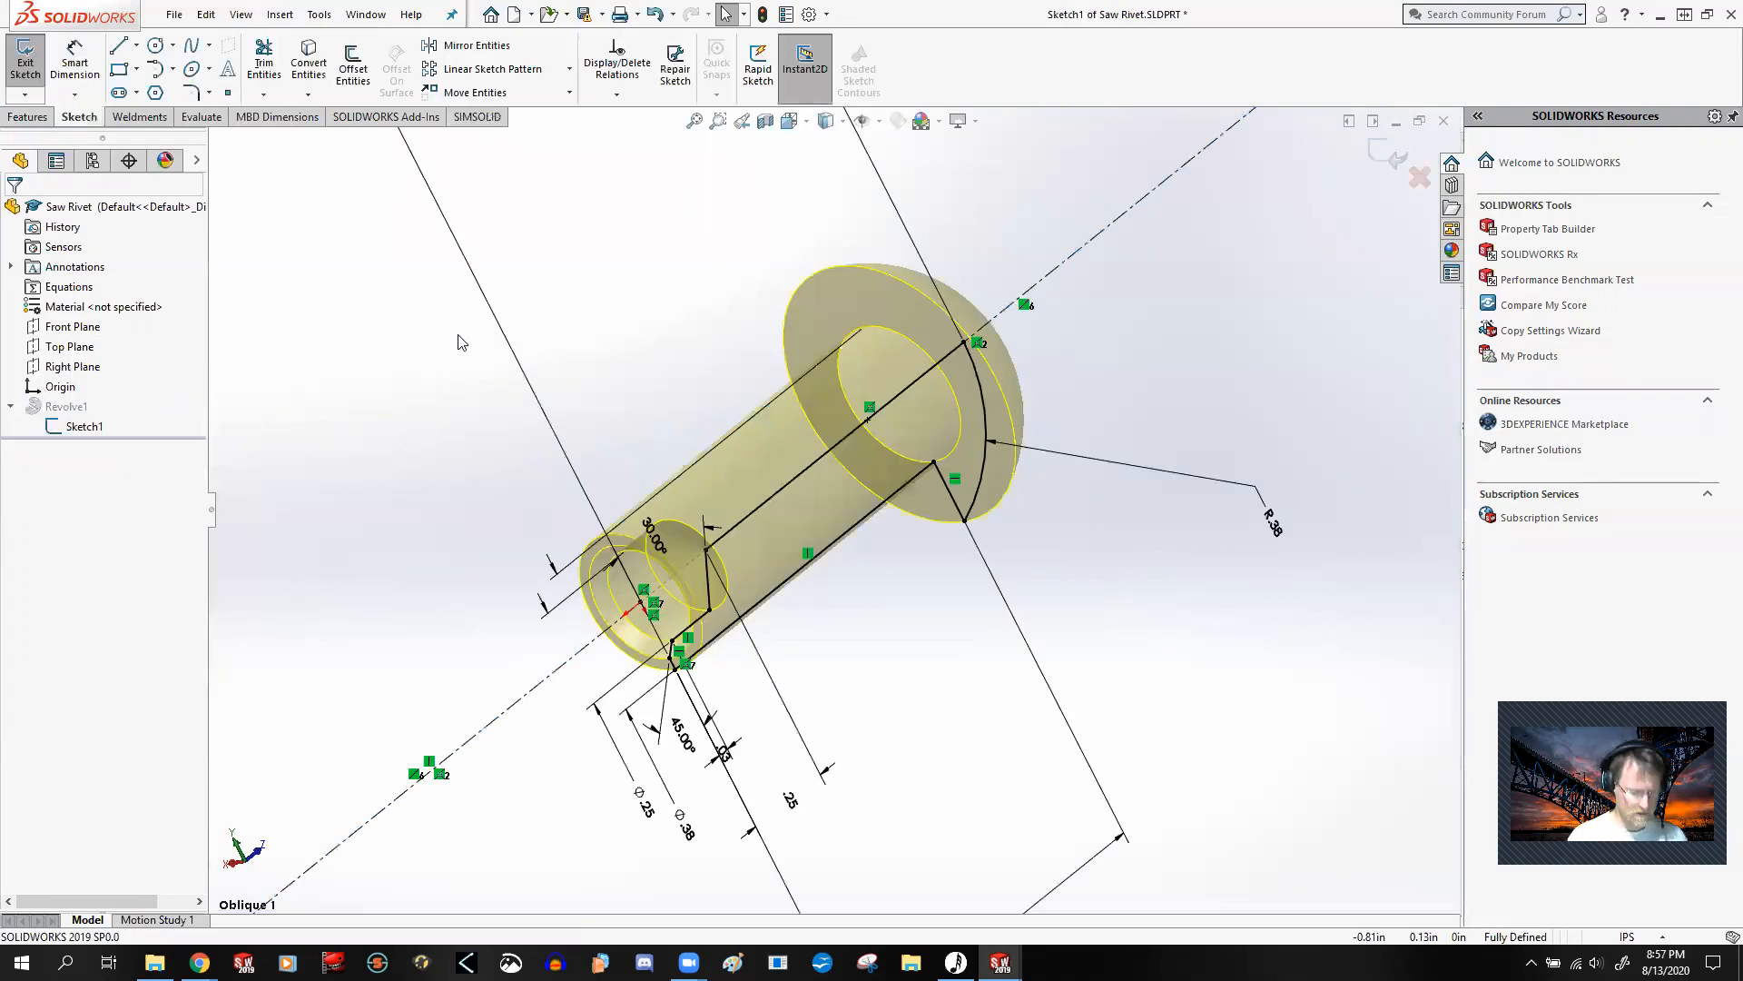
pyautogui.hotkey('ctrl', '8')
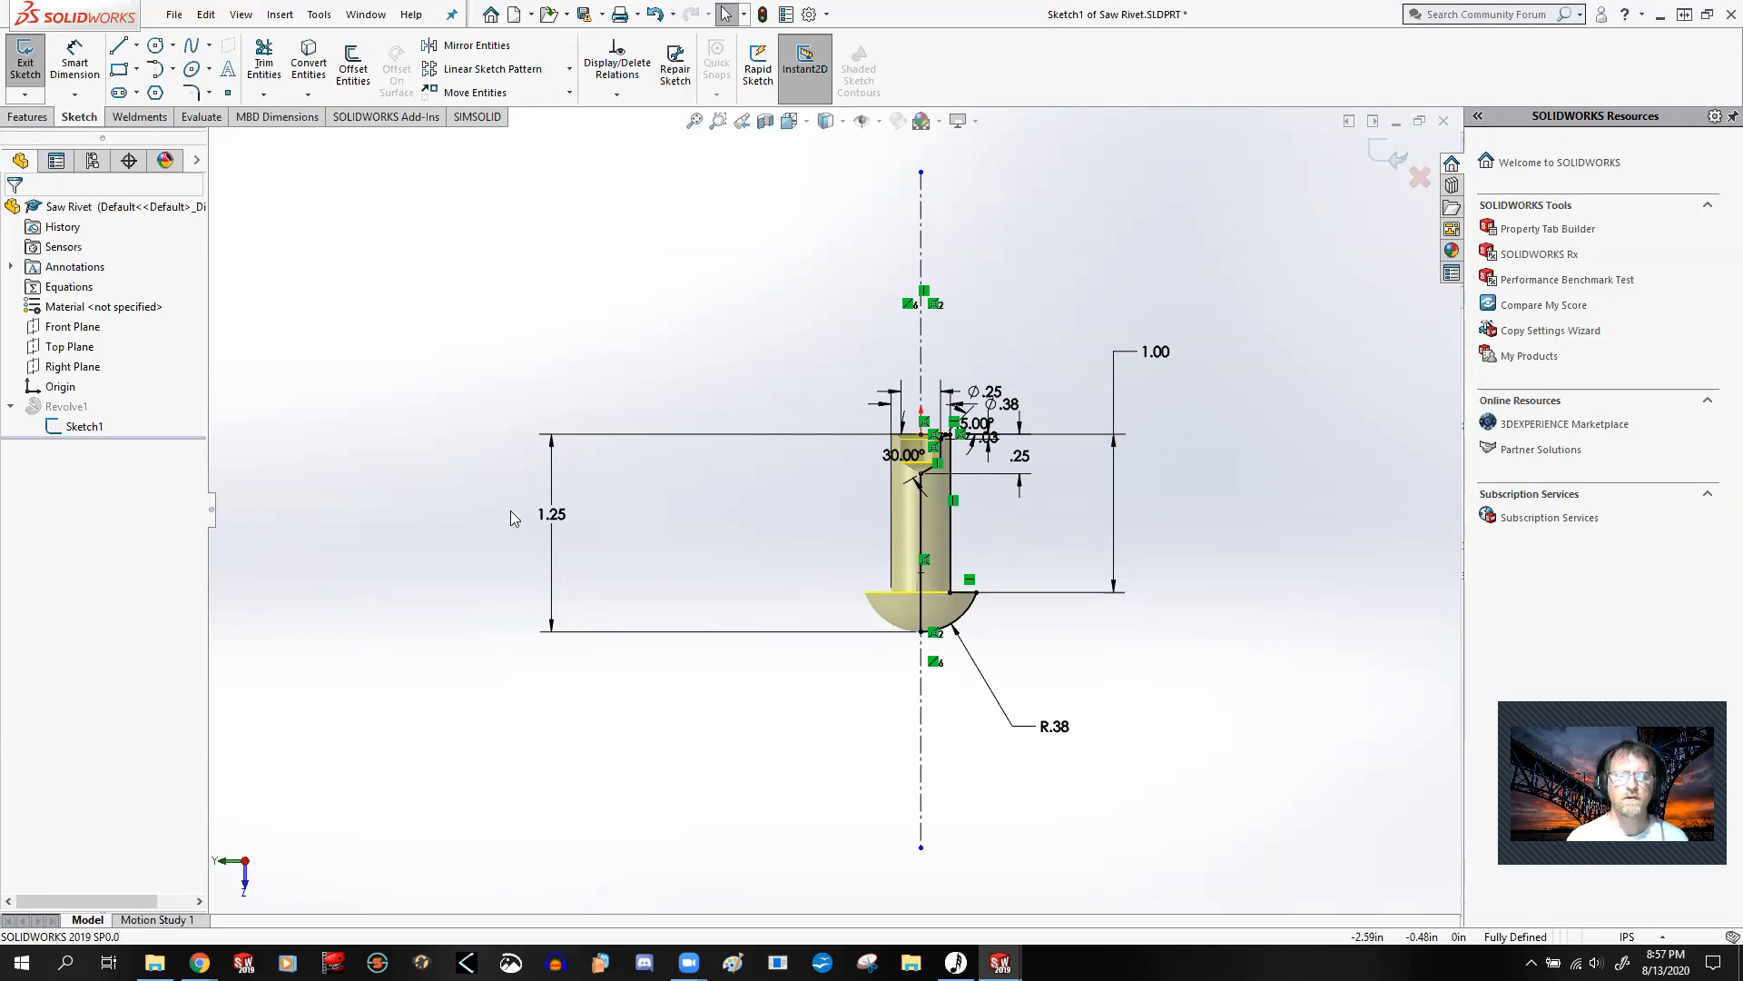
# Step: Move the 1.25 overall length dimension closer to the rivet profile and flip the view to the sketch plane's opposite side
pyautogui.moveTo(558, 487); pyautogui.dragTo(810, 494)
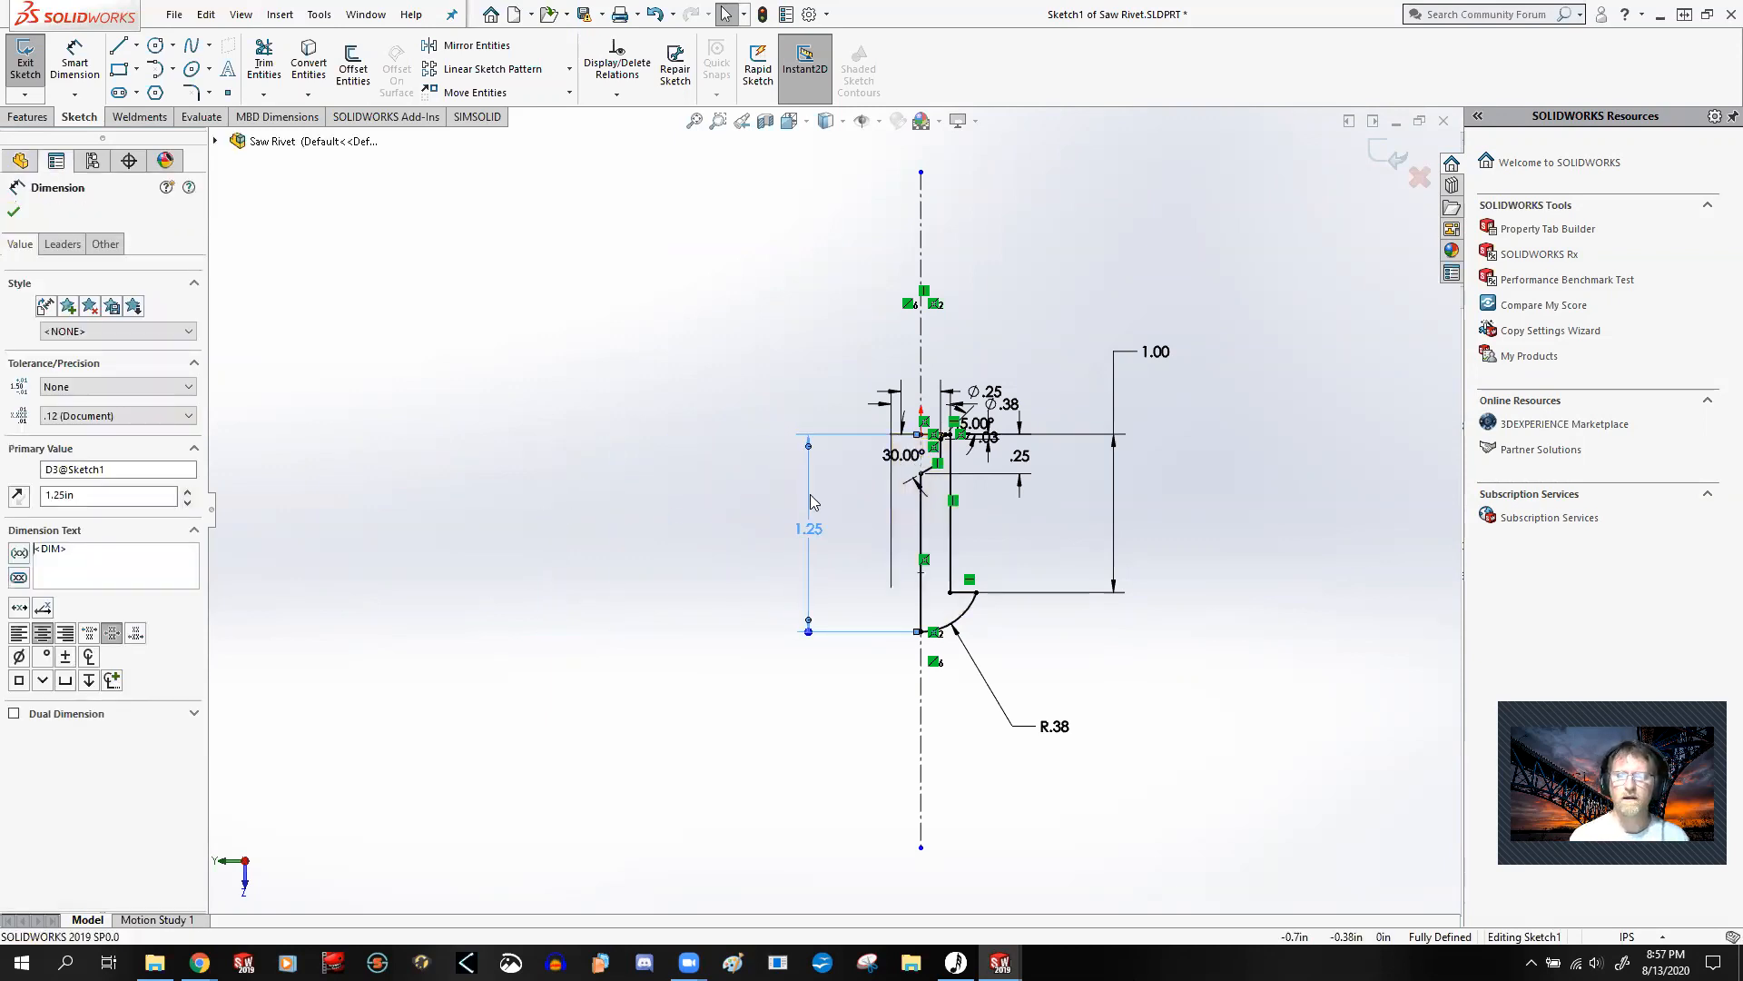
pyautogui.click(531, 490)
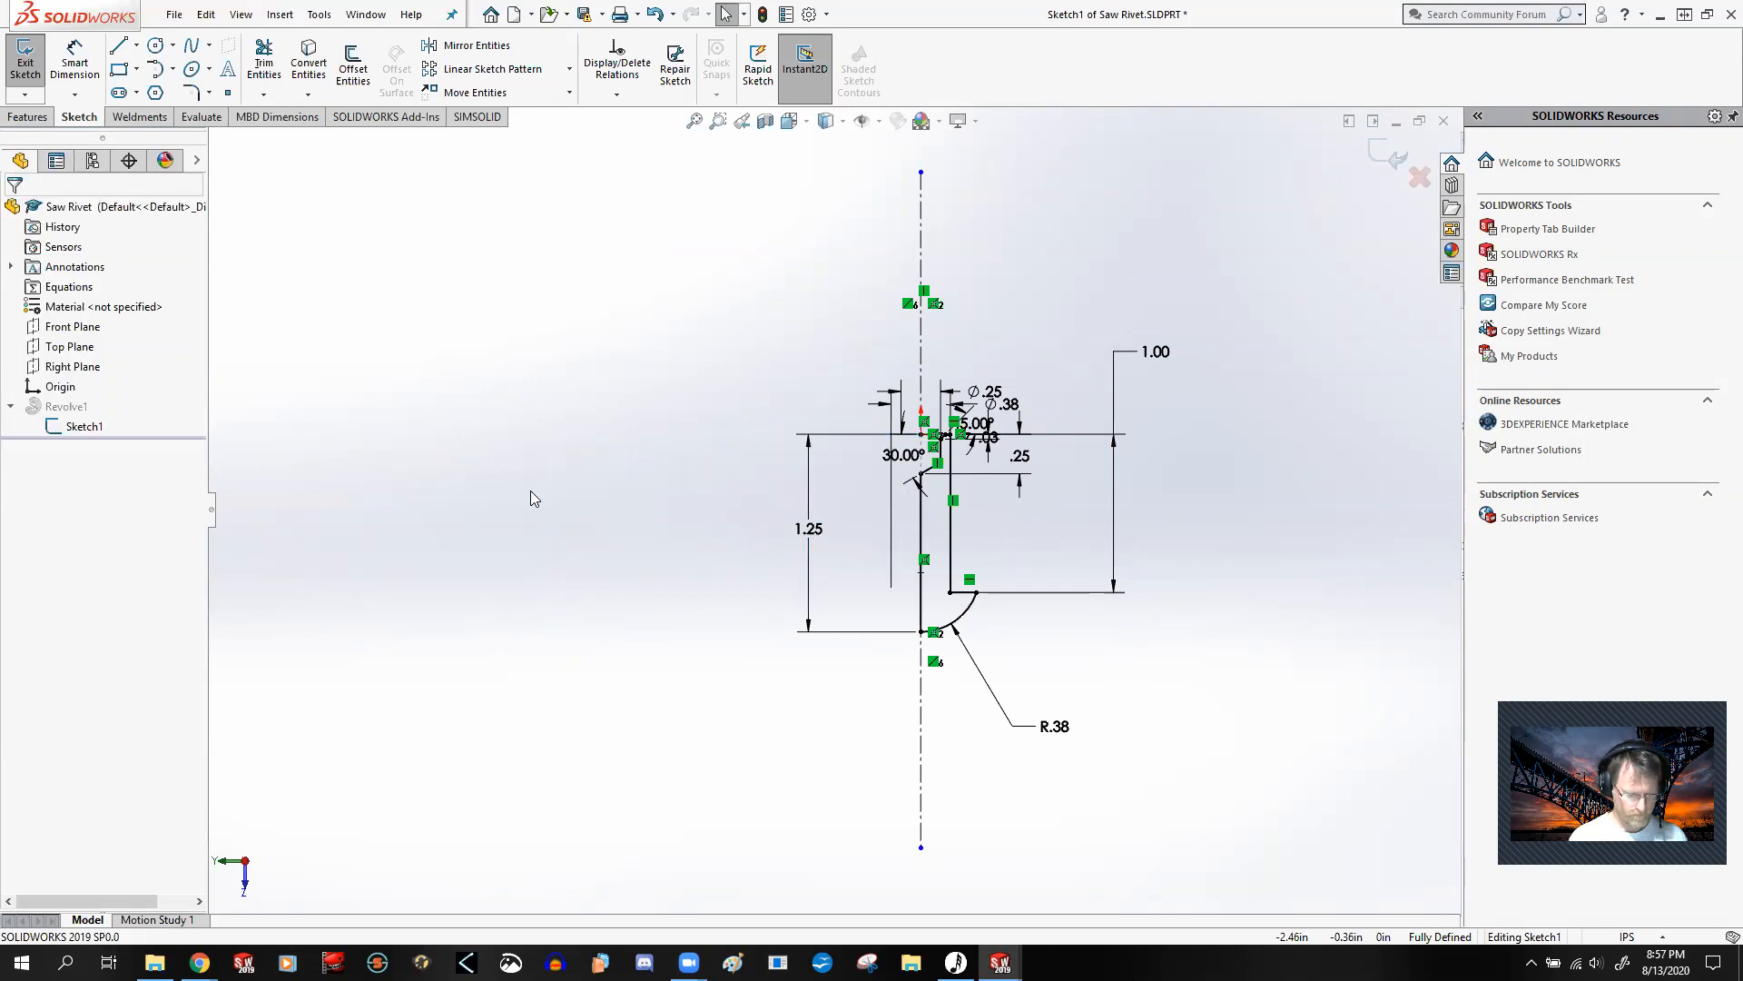
pyautogui.hotkey('ctrl', '8')
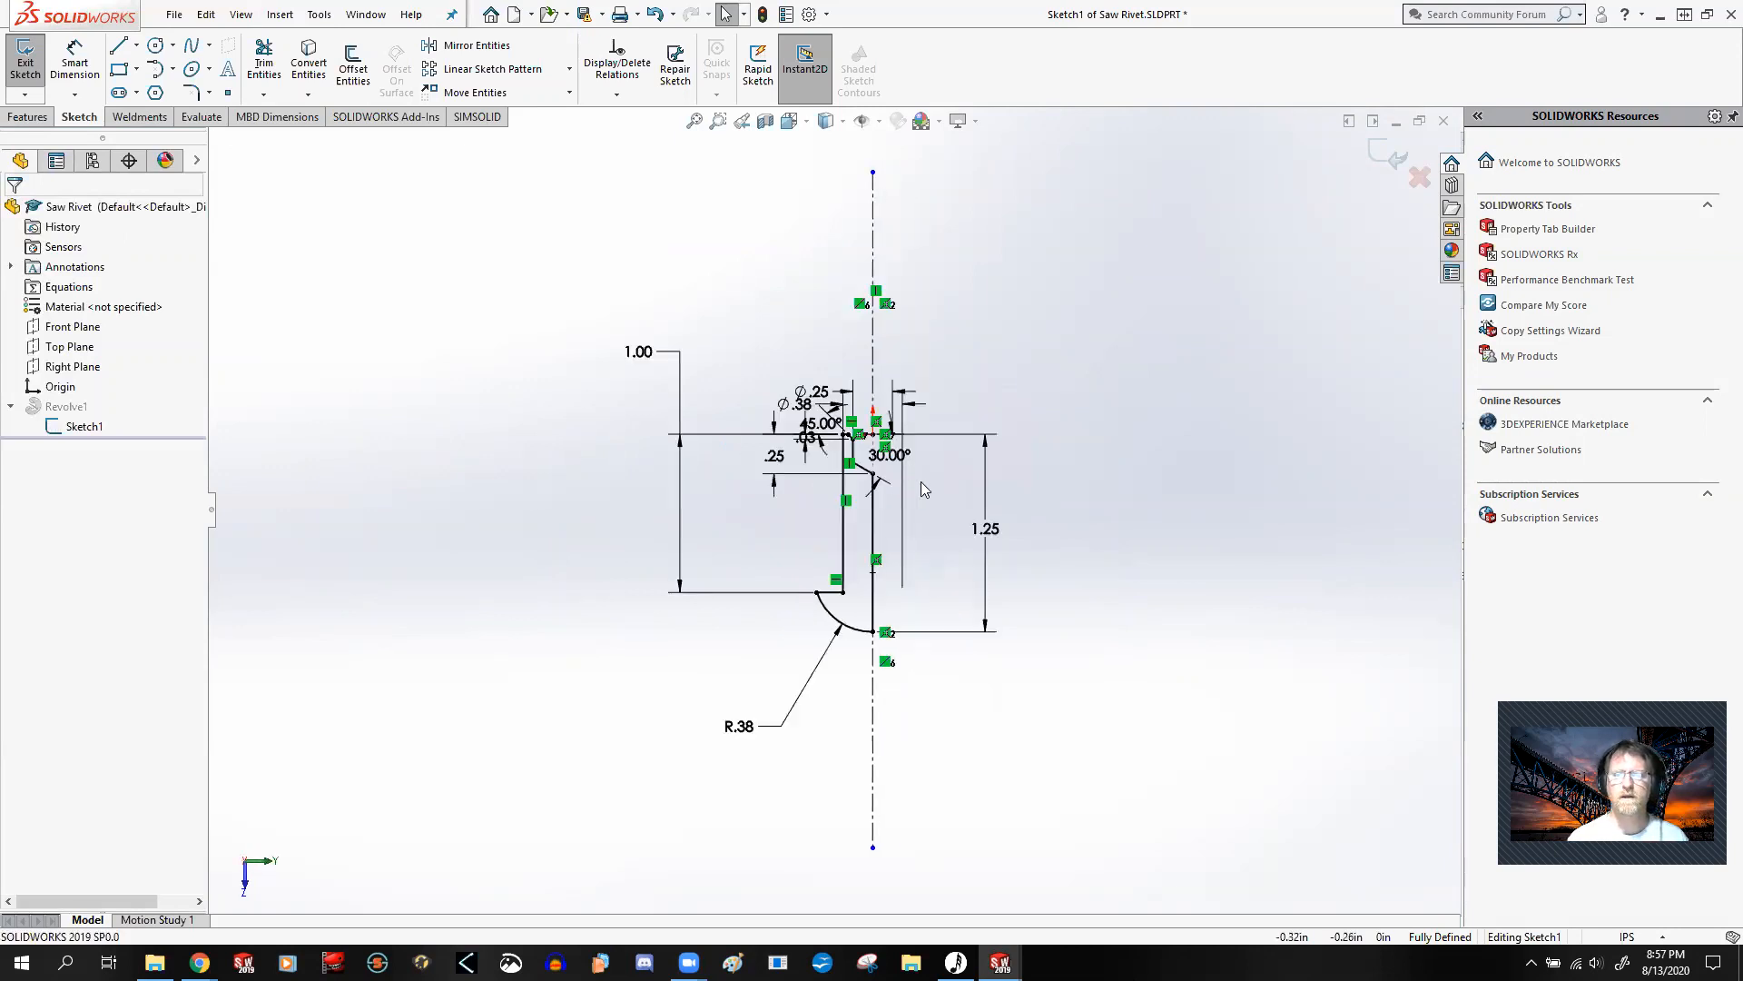
# Step: Reposition the Ø.25 and Ø.38 dimensions above the profile, with their text between the extension lines and Ø.38 outermost
pyautogui.scroll(-3, 876, 515)
pyautogui.scroll(2, 876, 516)
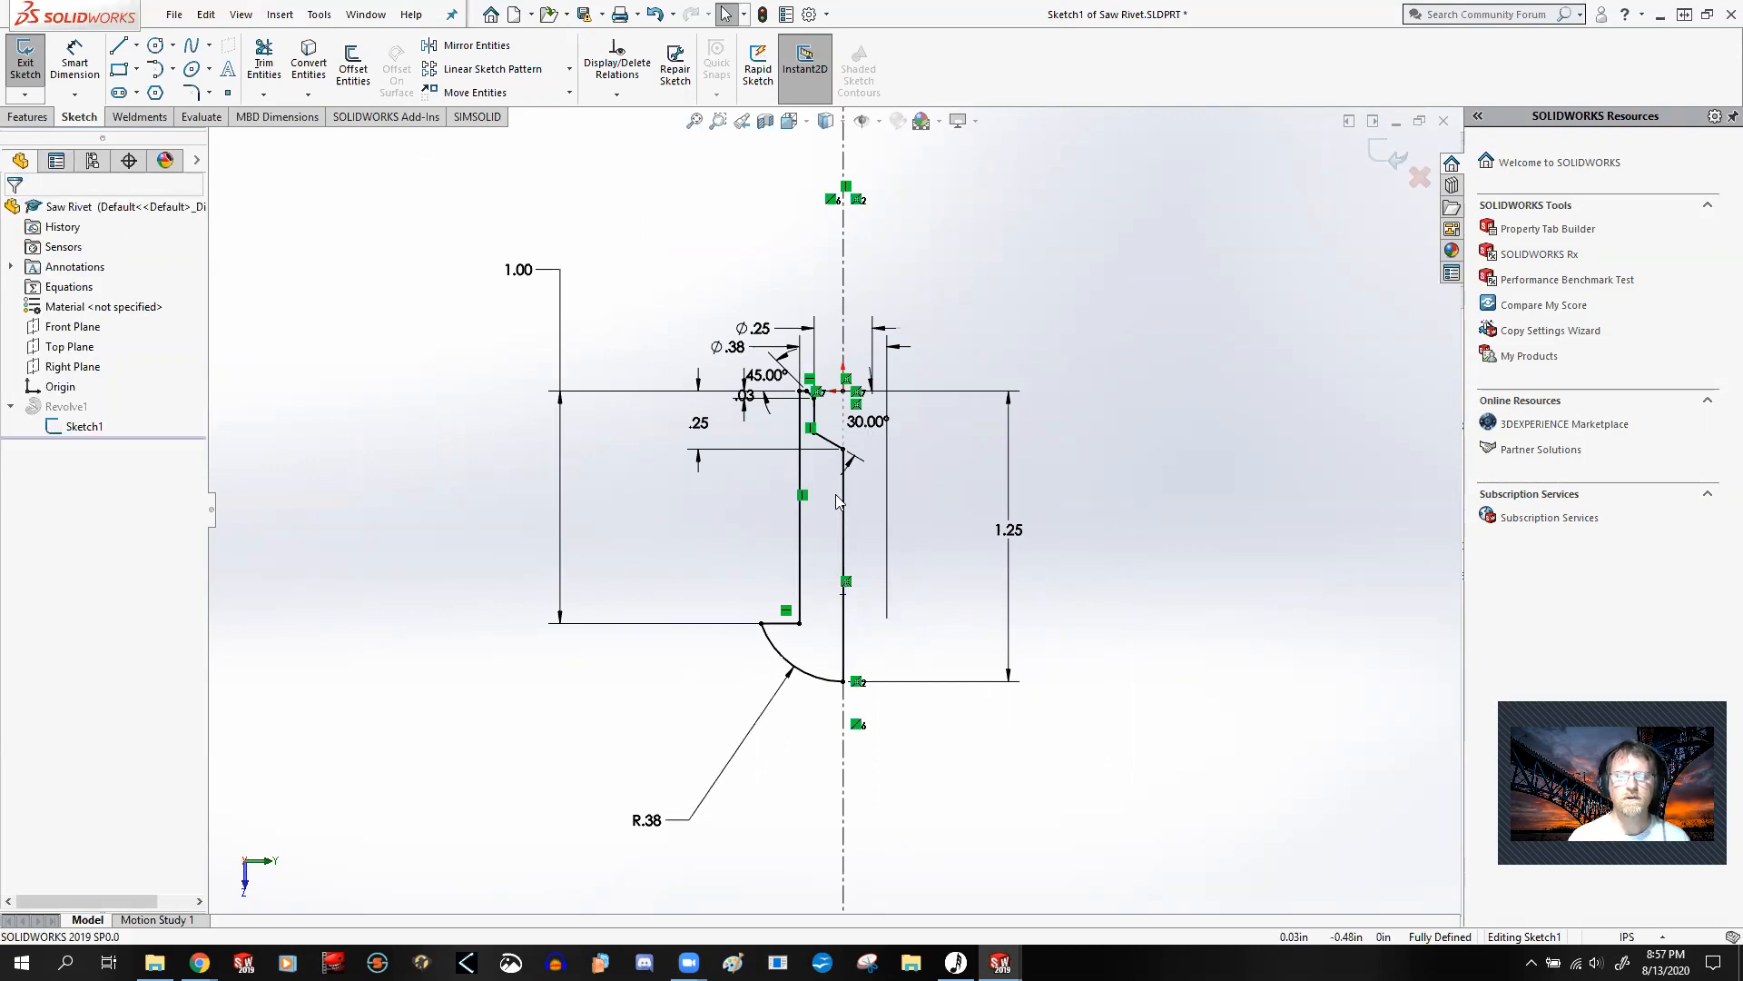
pyautogui.scroll(-5, 814, 387)
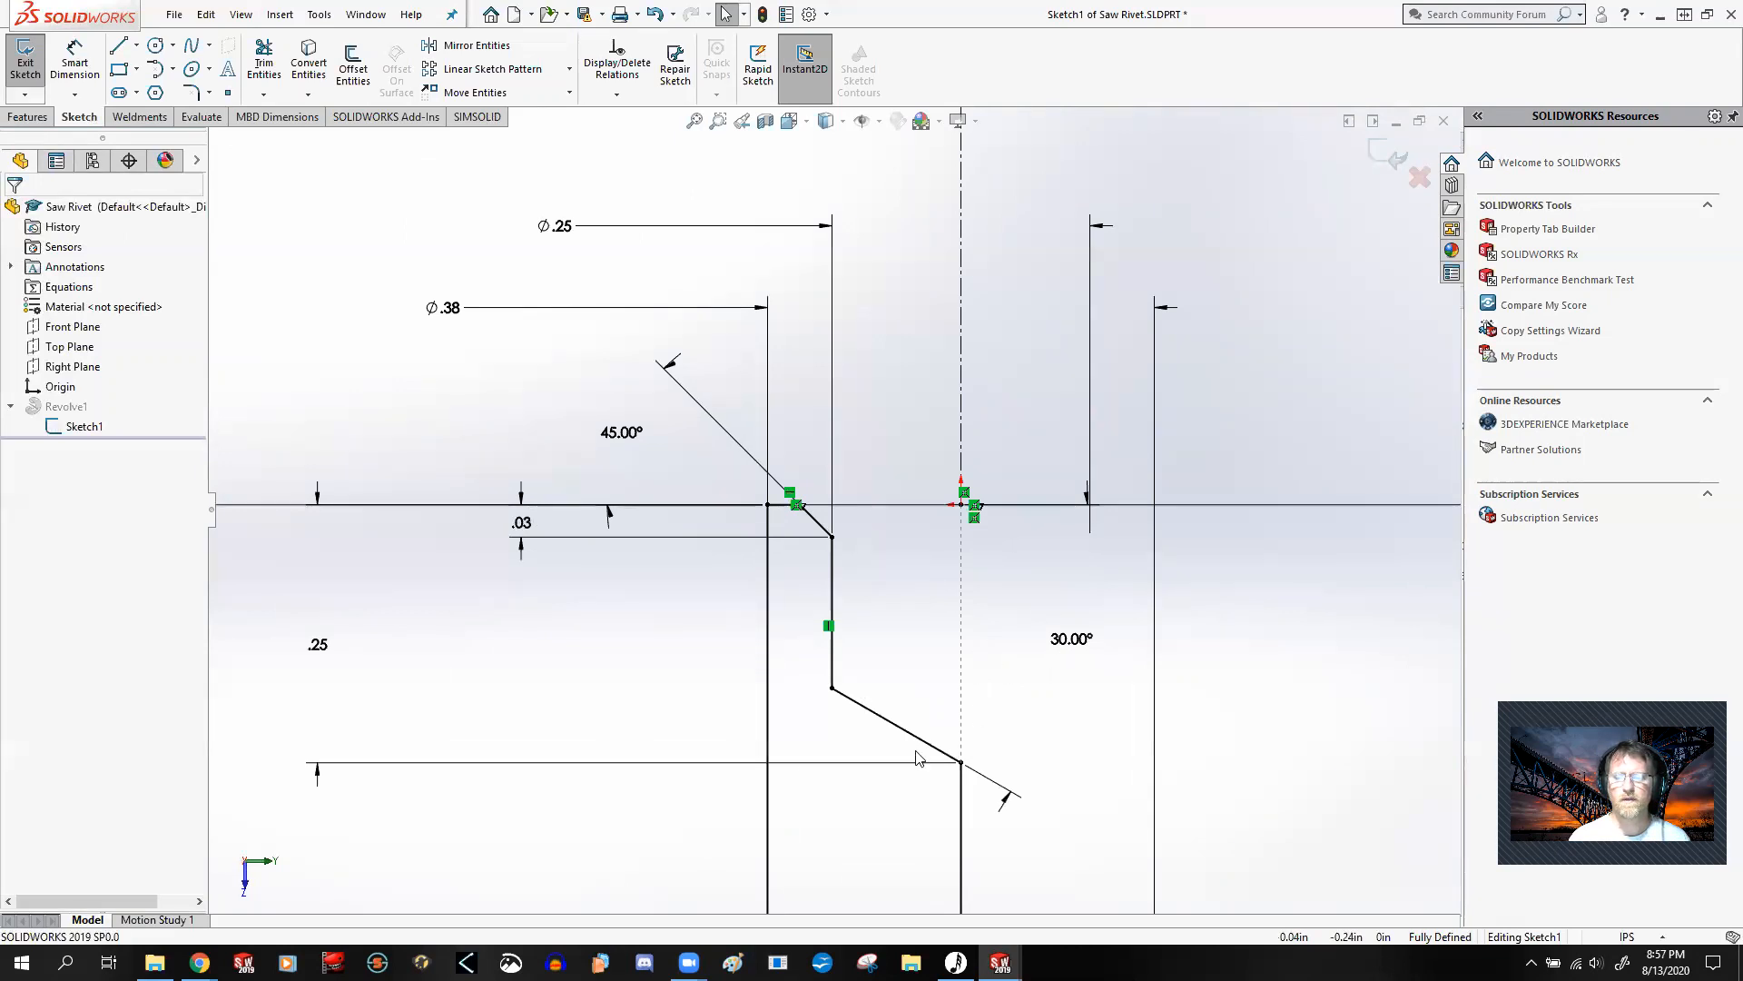
pyautogui.scroll(2, 839, 582)
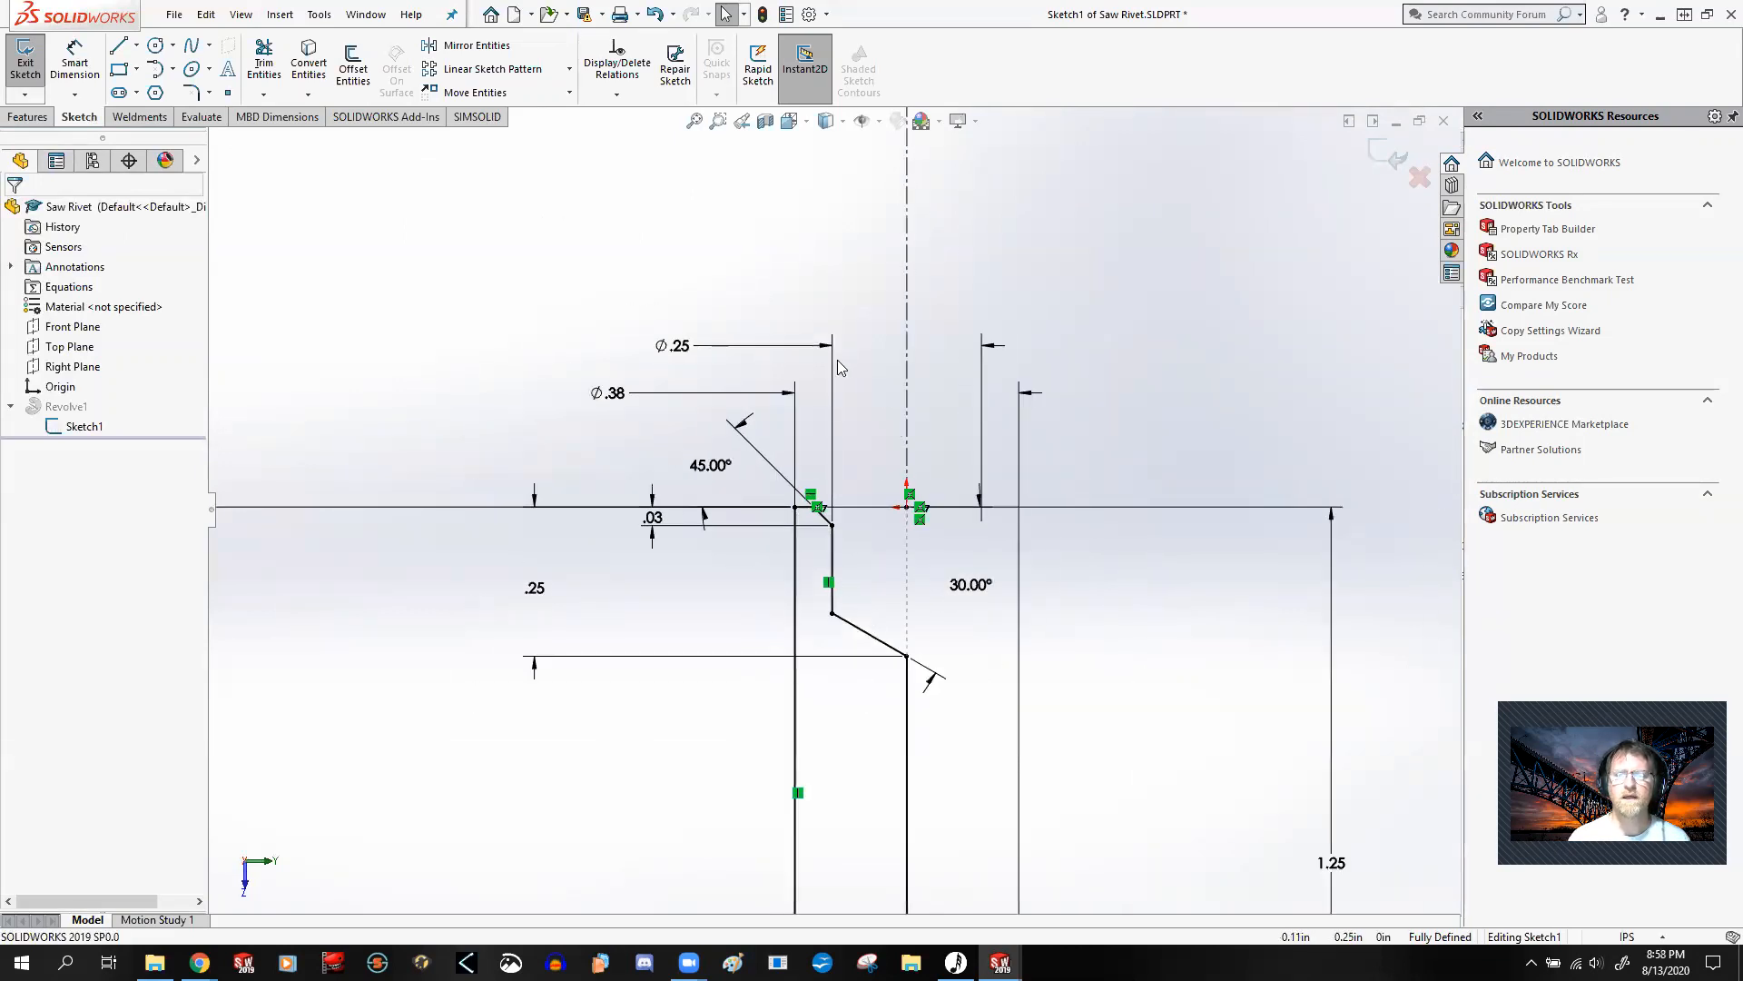
pyautogui.moveTo(677, 348); pyautogui.dragTo(876, 330)
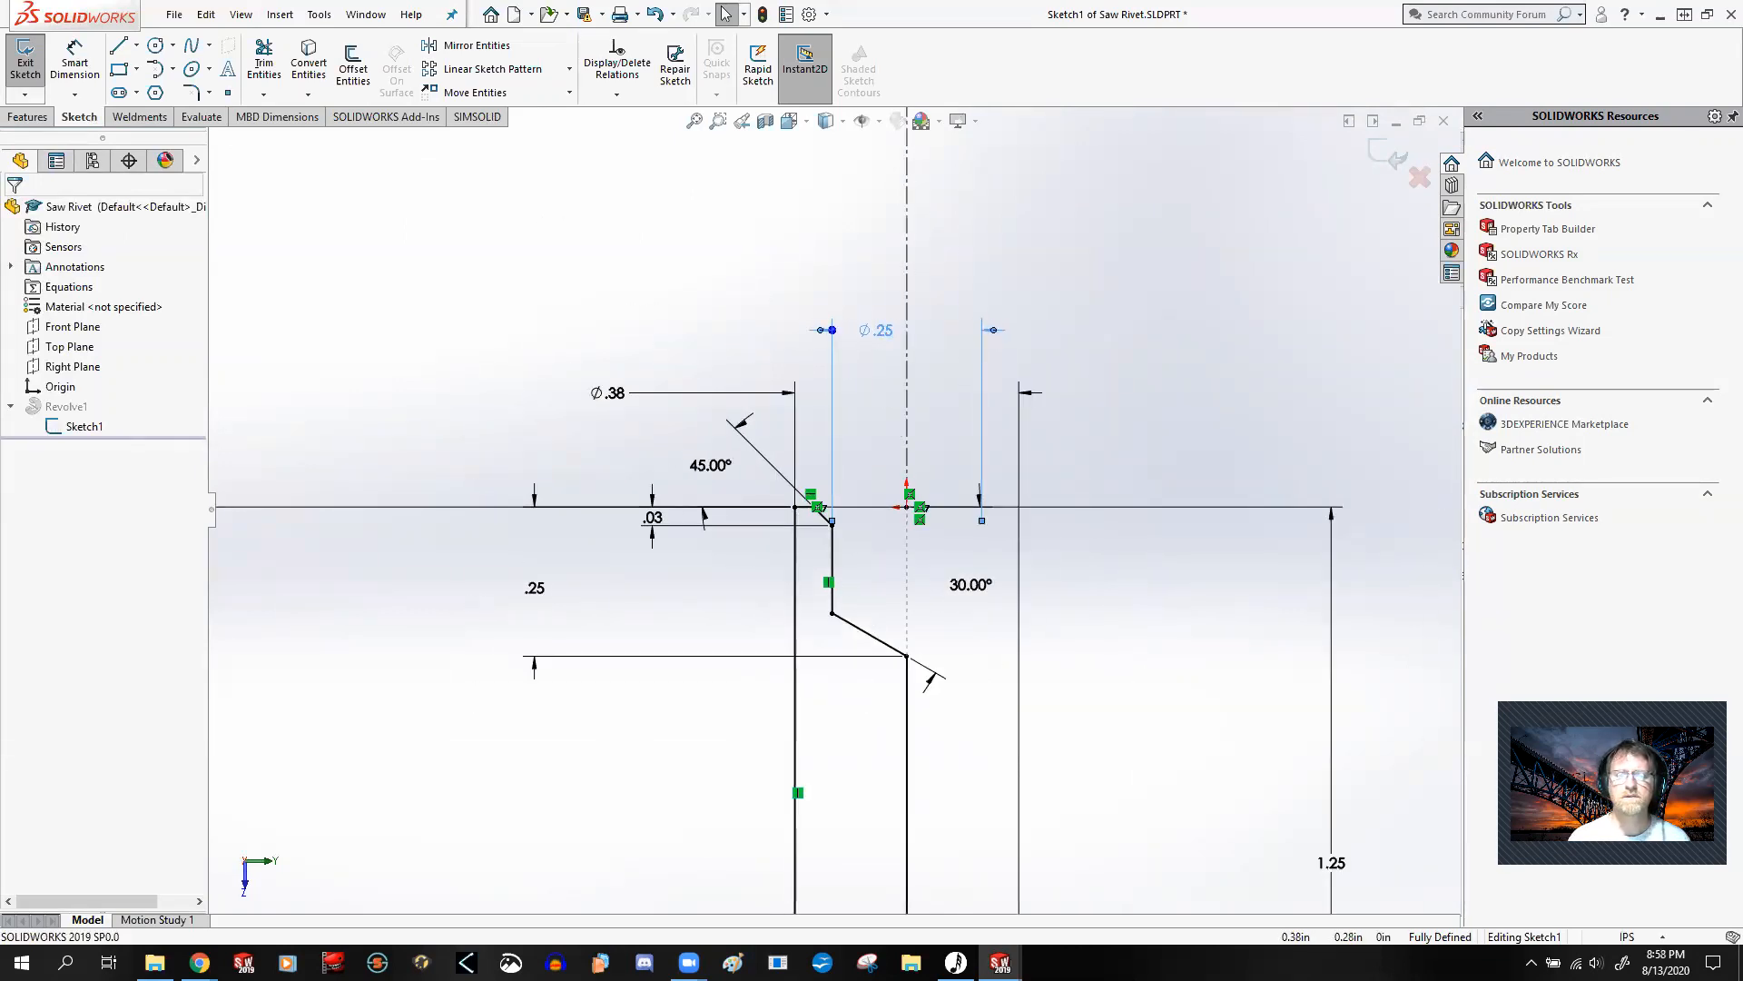
pyautogui.moveTo(604, 393)
pyautogui.mouseDown()
pyautogui.moveTo(882, 381)
pyautogui.moveTo(879, 271)
pyautogui.mouseUp()
pyautogui.click(1207, 396)
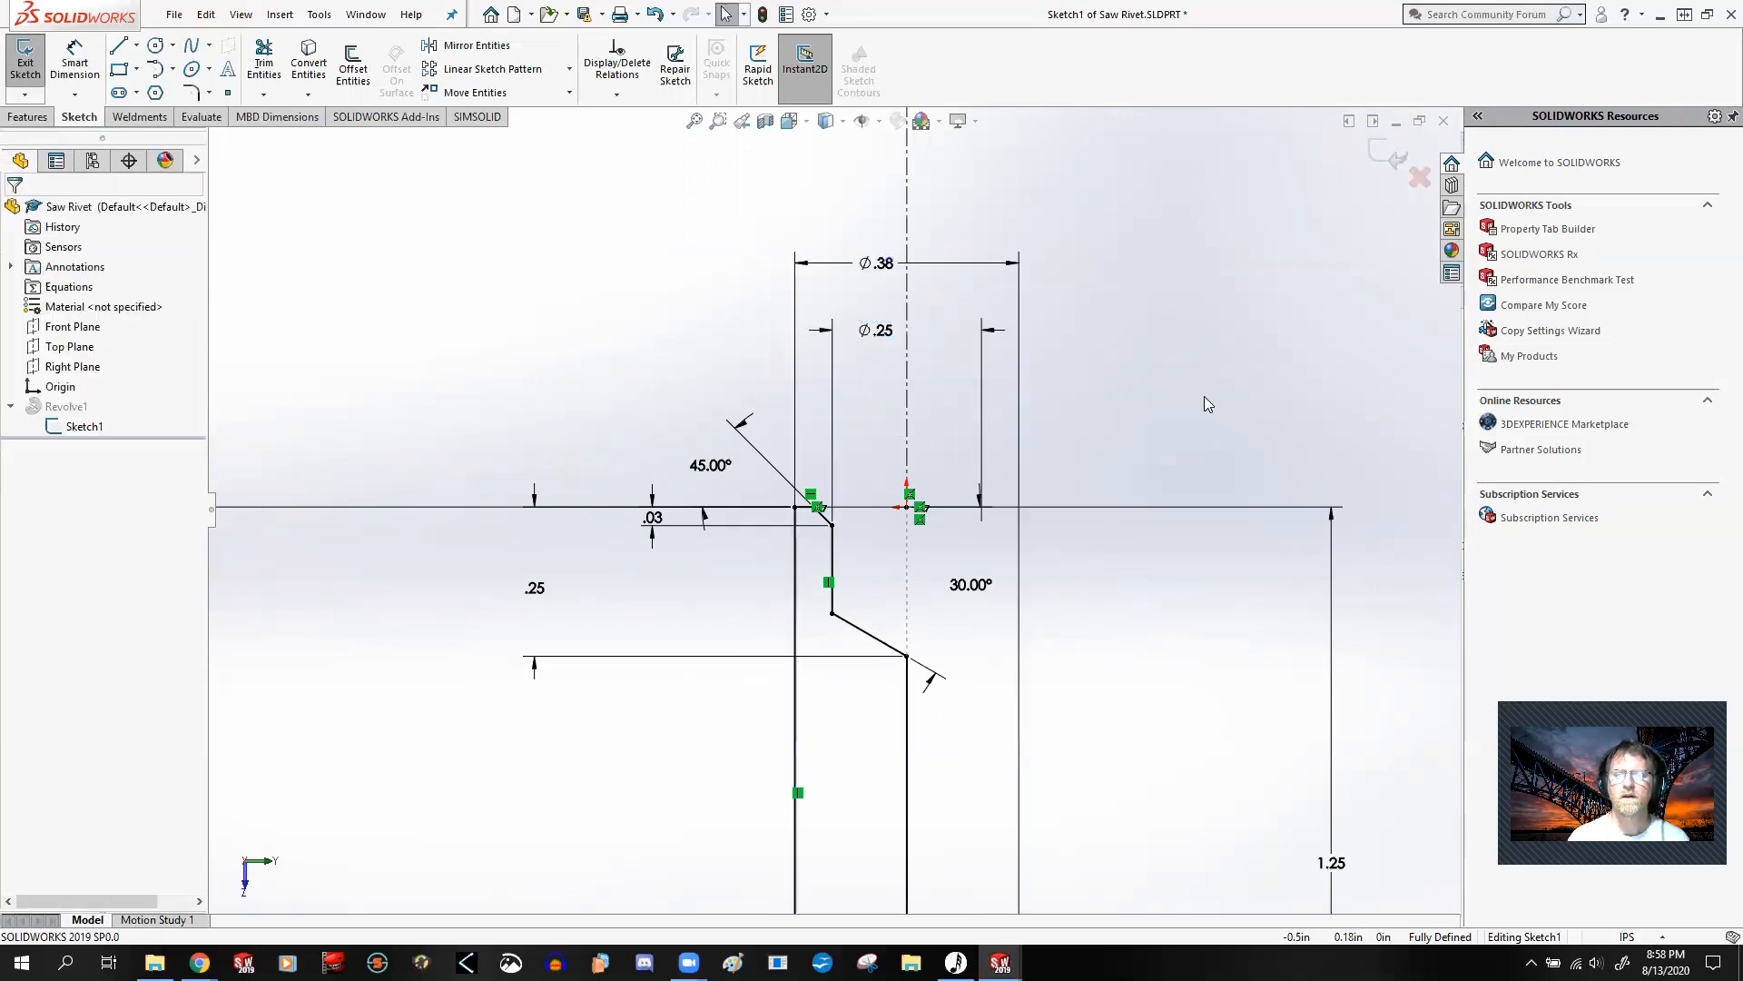
# Step: Move the 1.00 and 1.25 length dimensions closer to the profile and place the .03 dimension text below its extension lines
pyautogui.press('f')
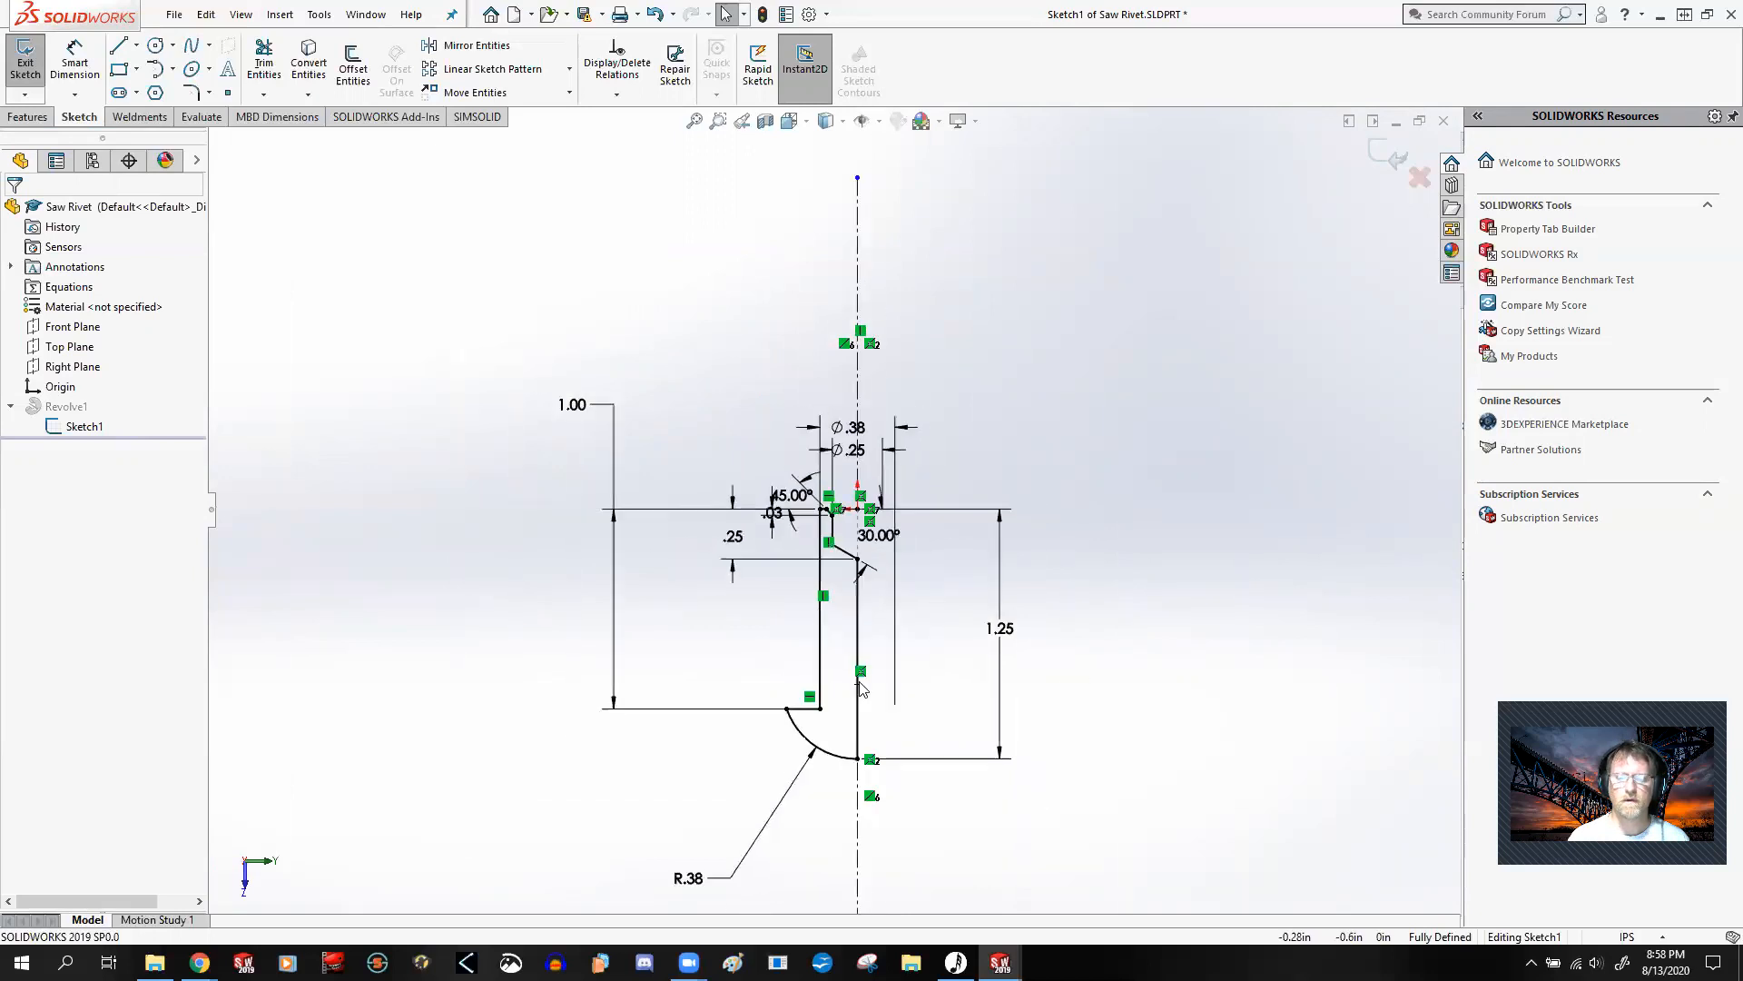
pyautogui.scroll(-3, 829, 666)
pyautogui.moveTo(434, 188); pyautogui.dragTo(536, 533)
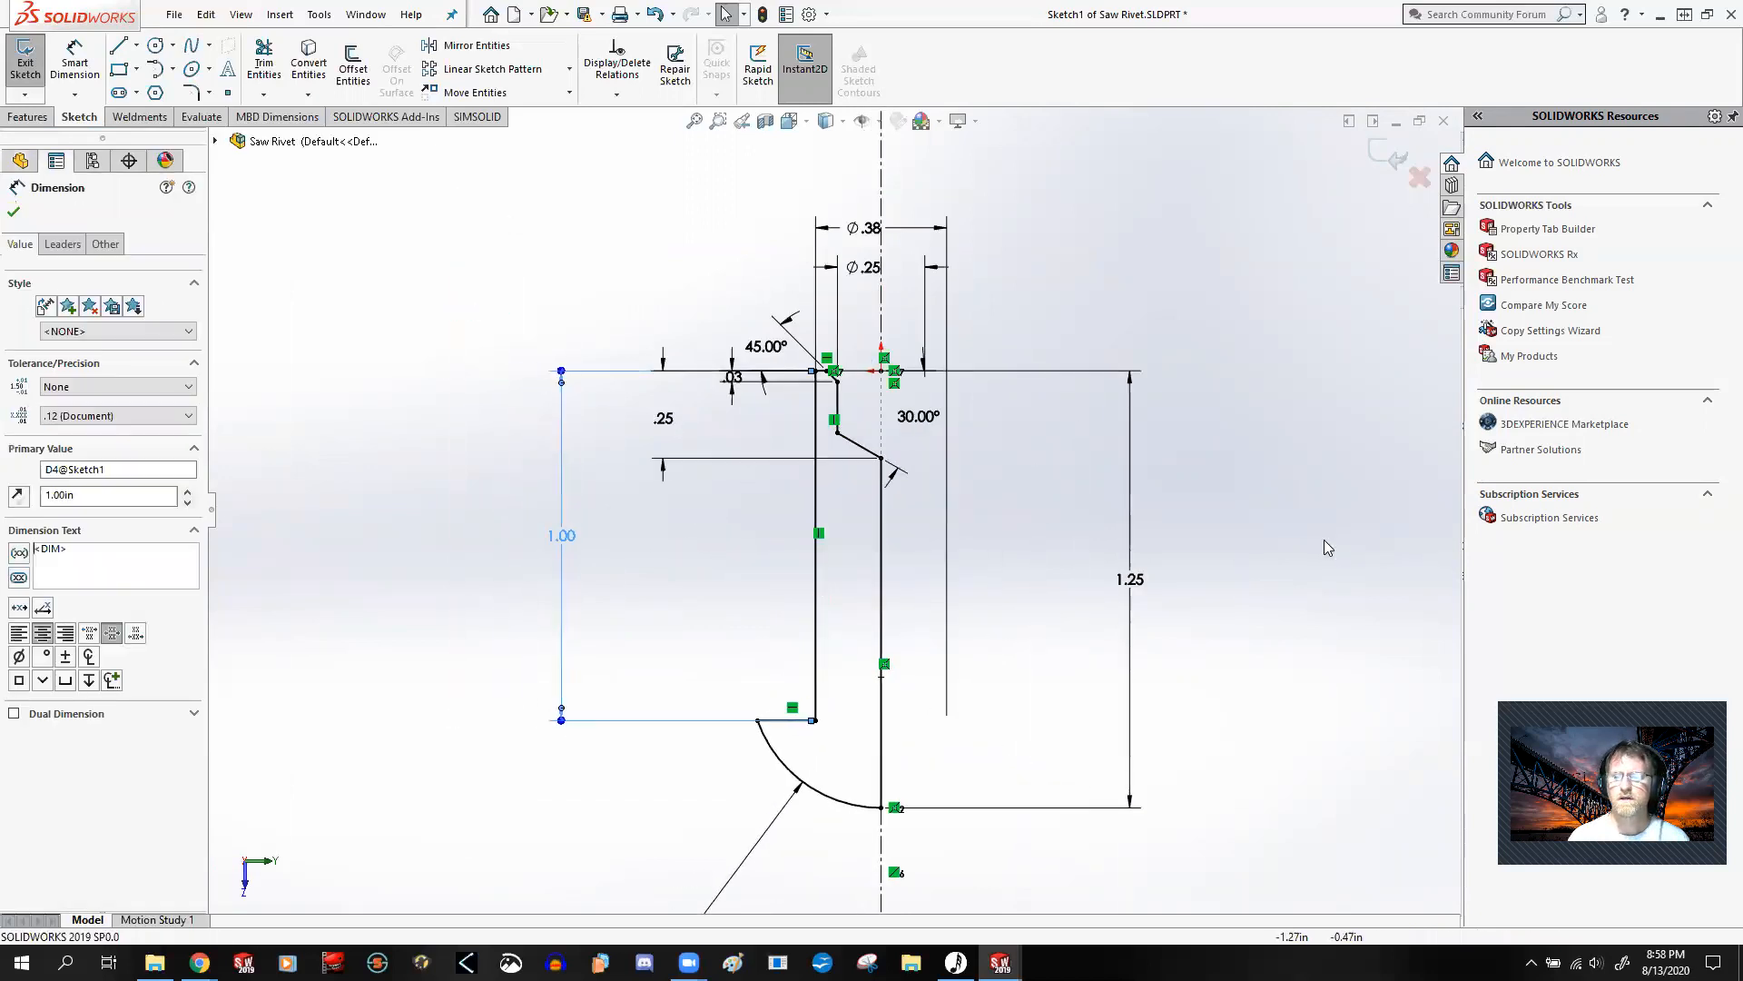
pyautogui.moveTo(1137, 590); pyautogui.dragTo(1064, 592)
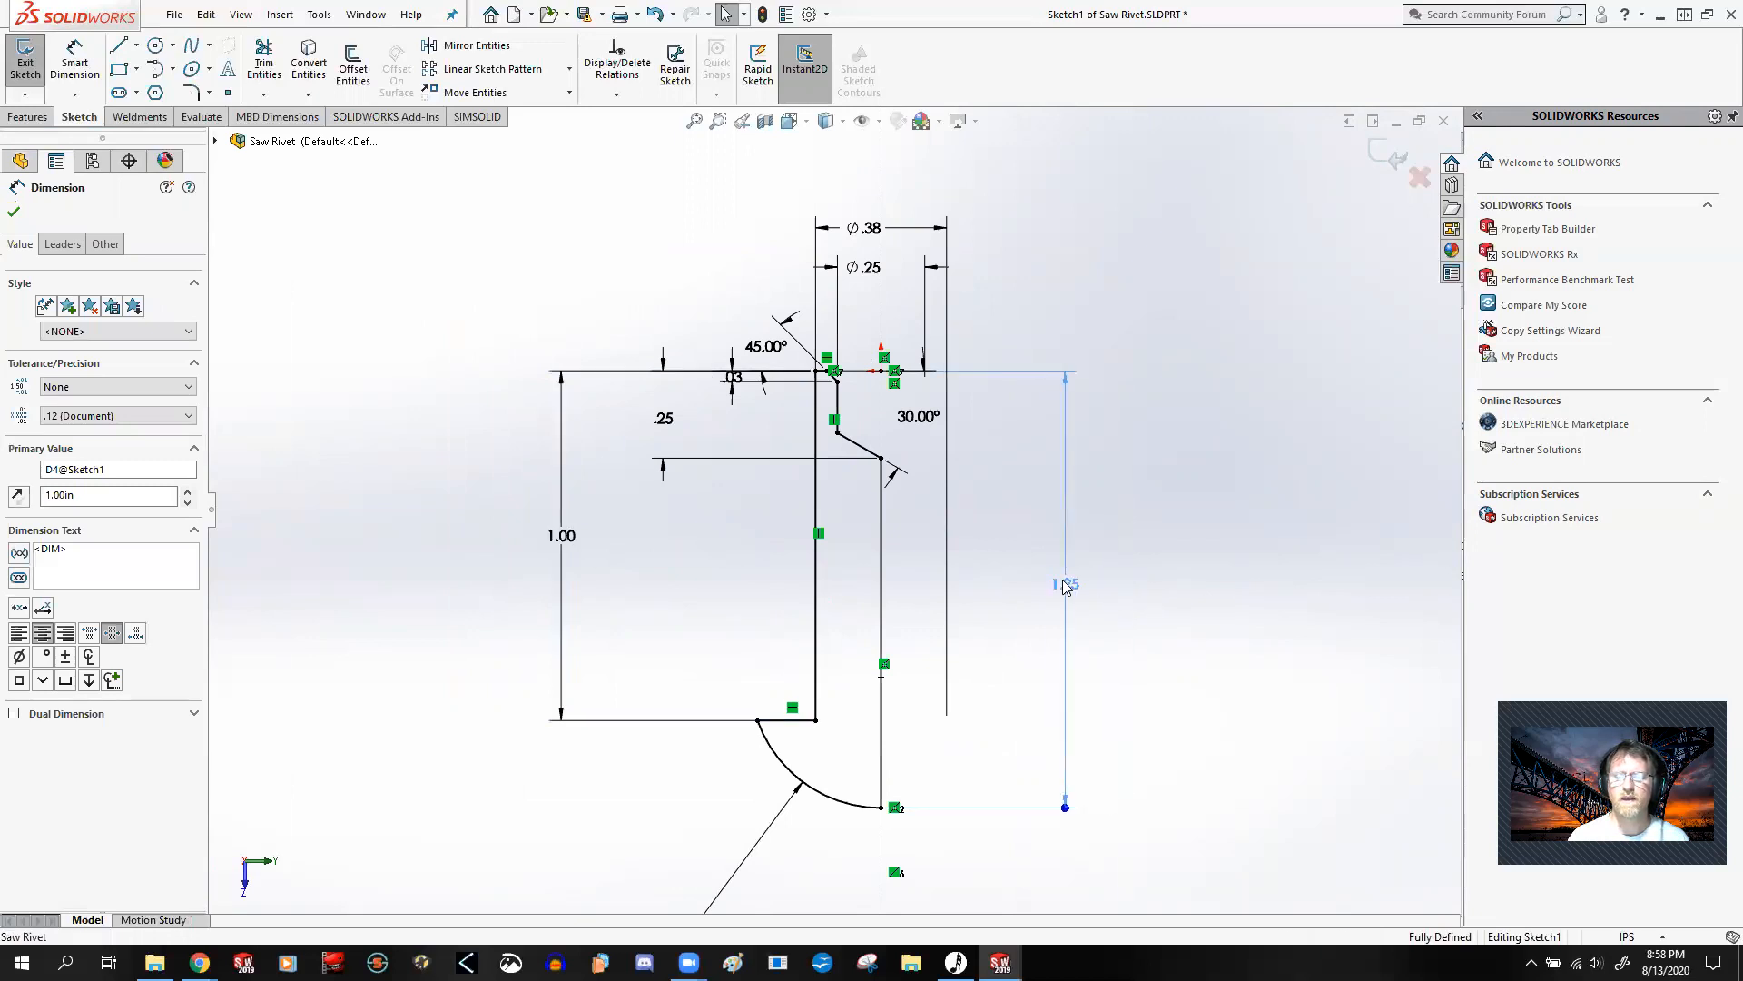
pyautogui.click(1160, 488)
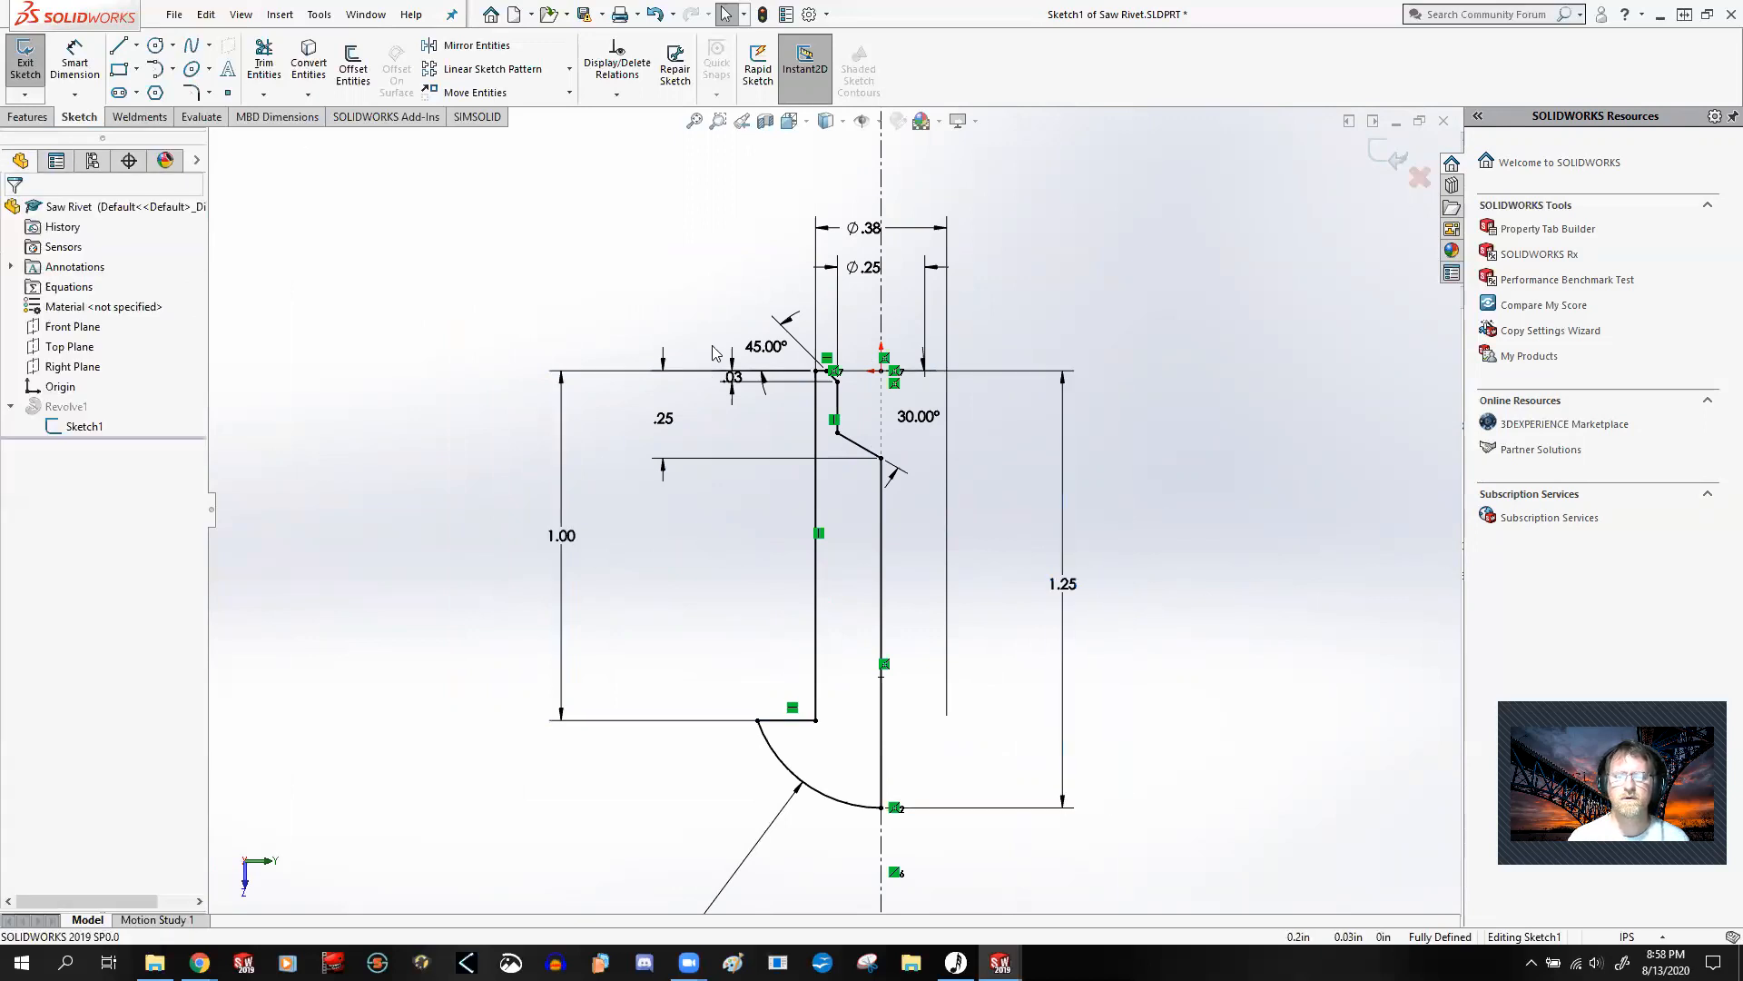
pyautogui.moveTo(734, 378); pyautogui.dragTo(740, 433)
pyautogui.click(1152, 411)
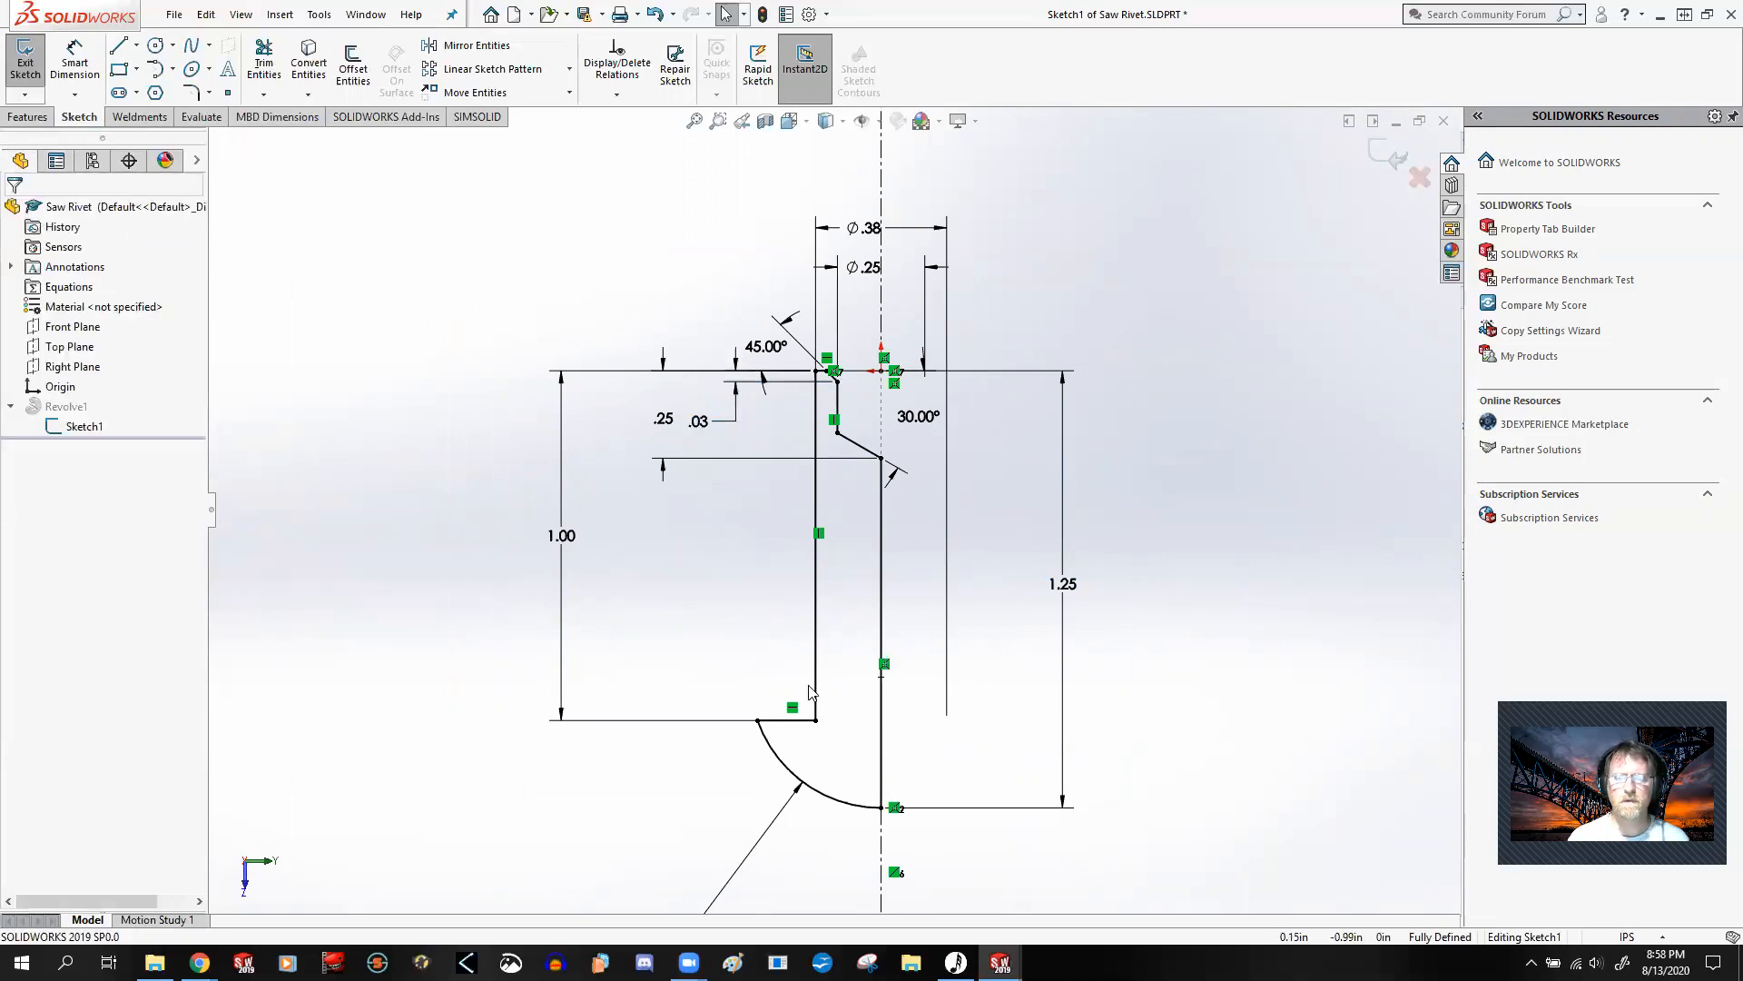
# Step: Move the R.38 radius dimension closer to the rivet head's arc and exit the sketch
pyautogui.scroll(3, 832, 509)
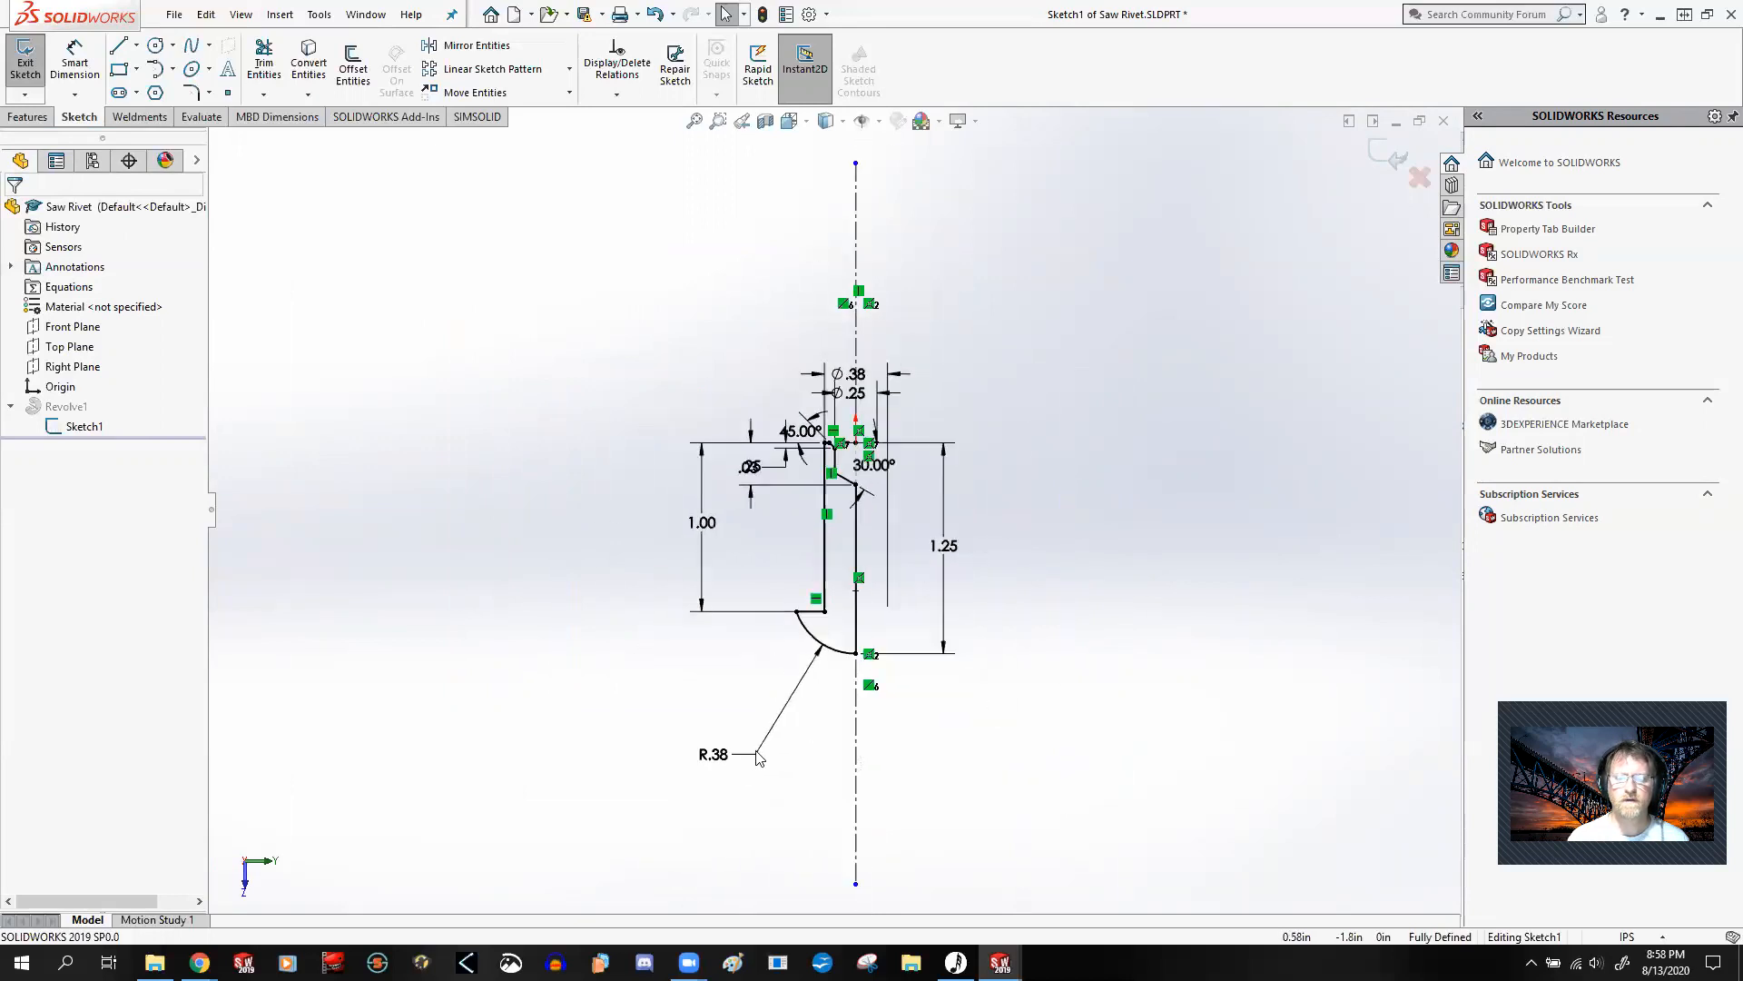
pyautogui.moveTo(715, 758)
pyautogui.mouseDown()
pyautogui.moveTo(761, 707)
pyautogui.moveTo(773, 656)
pyautogui.mouseUp()
pyautogui.scroll(-3, 840, 500)
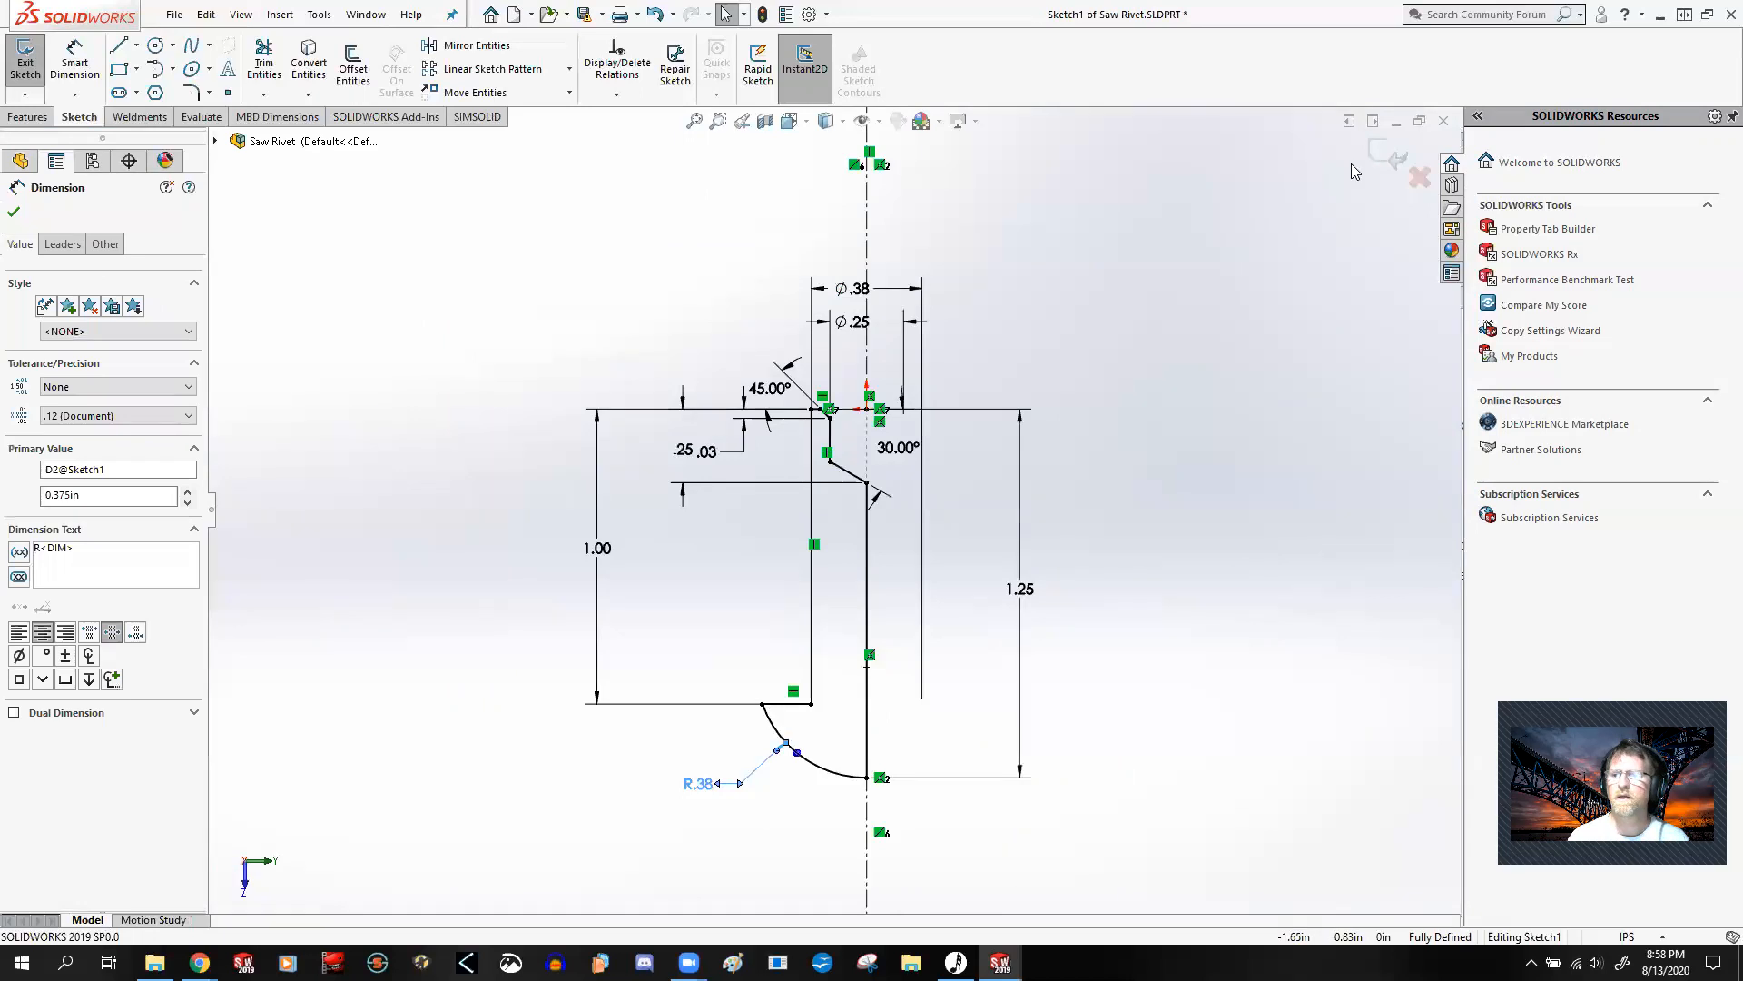
pyautogui.click(1388, 155)
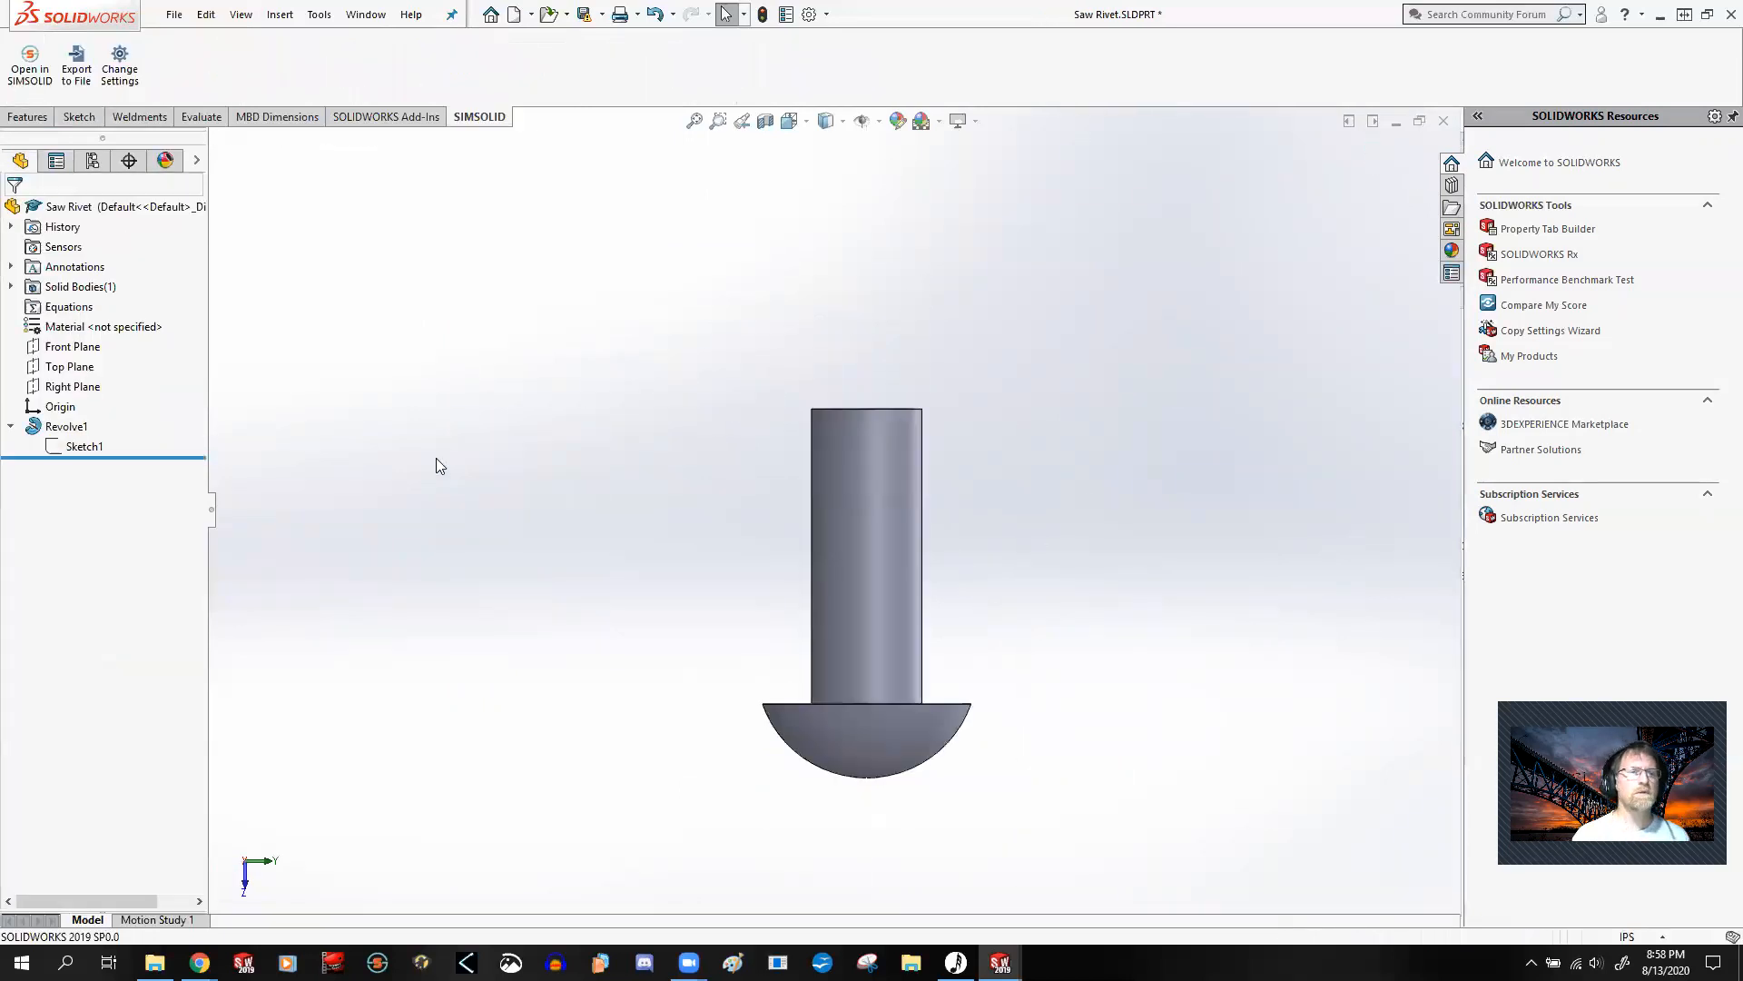
# Step: Switch to the Saw Handle part and open Sketch1 under Boss-Extrude1 for editing in the front view
pyautogui.click(365, 14)
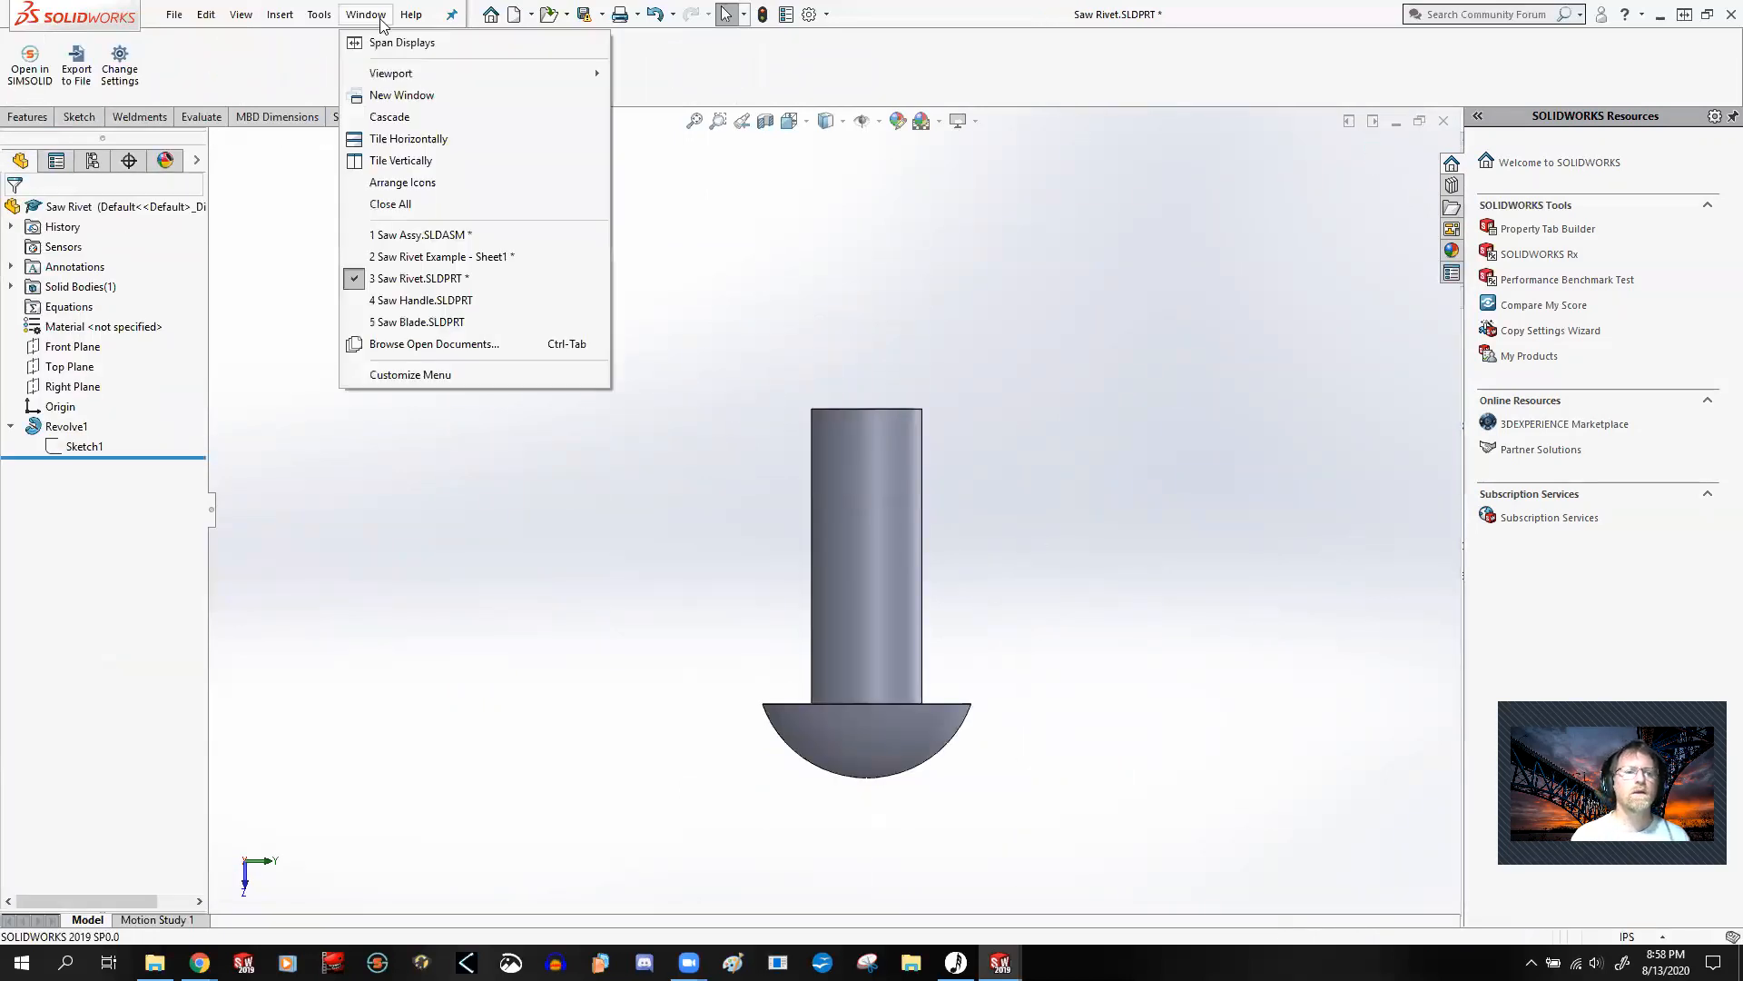
pyautogui.click(432, 300)
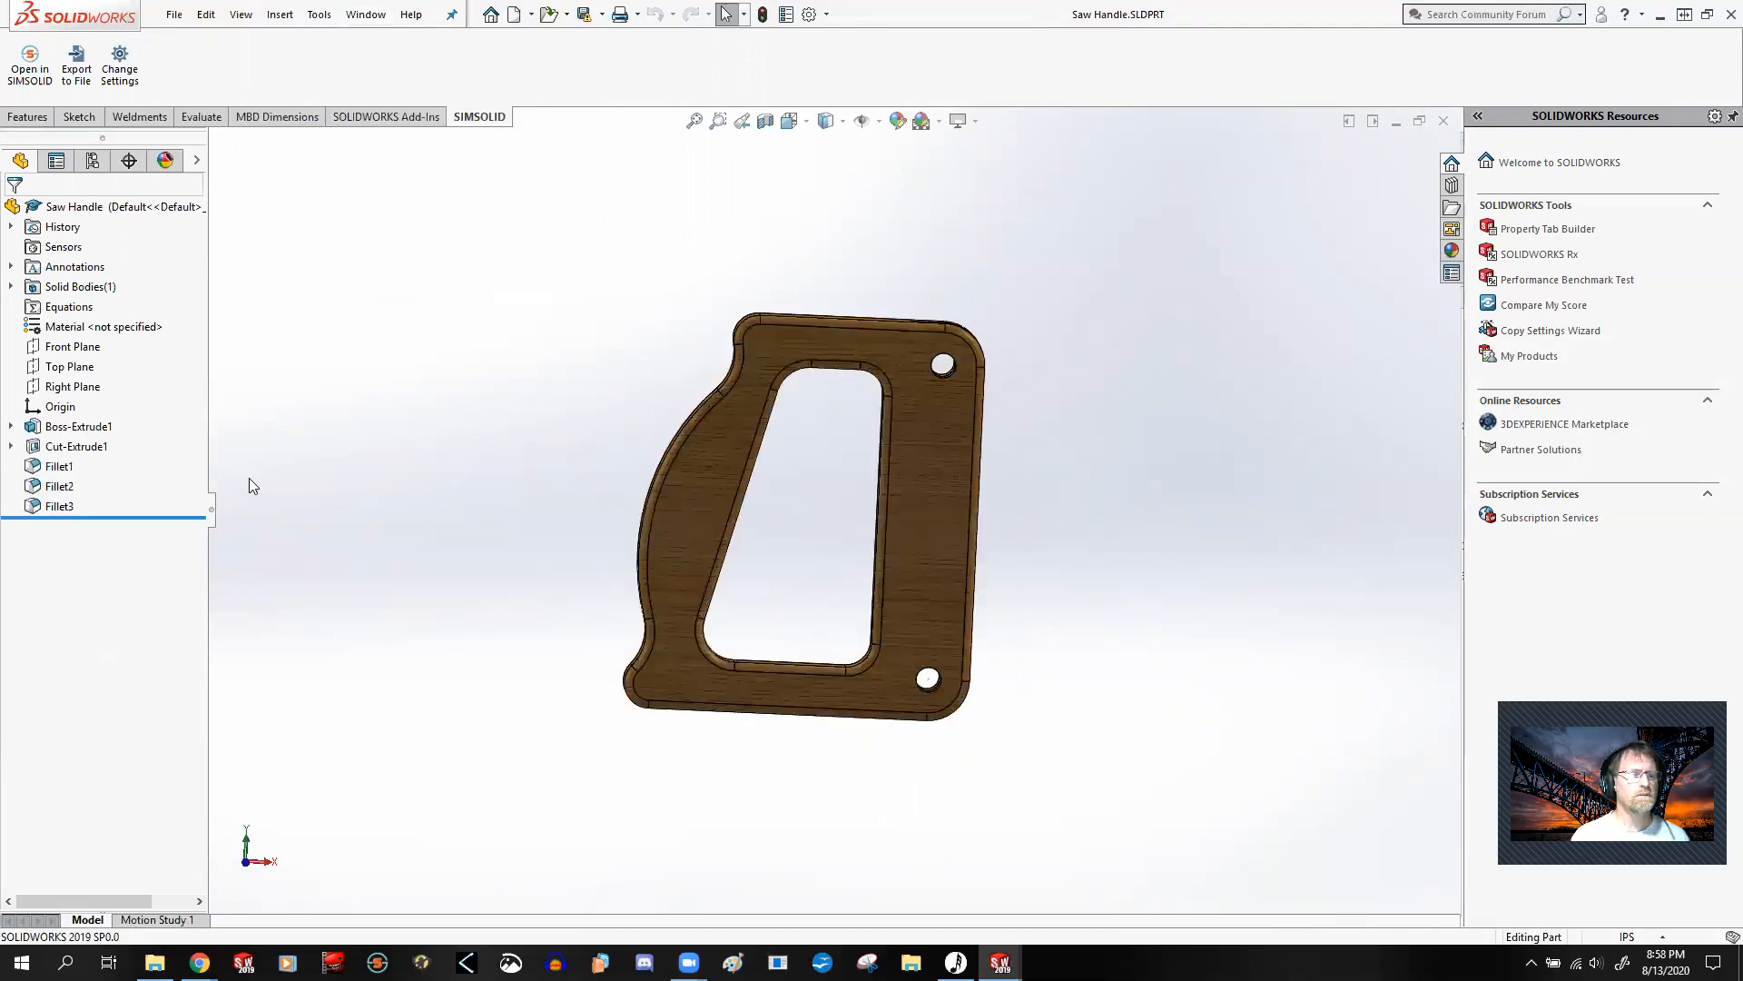
pyautogui.click(11, 446)
pyautogui.click(10, 426)
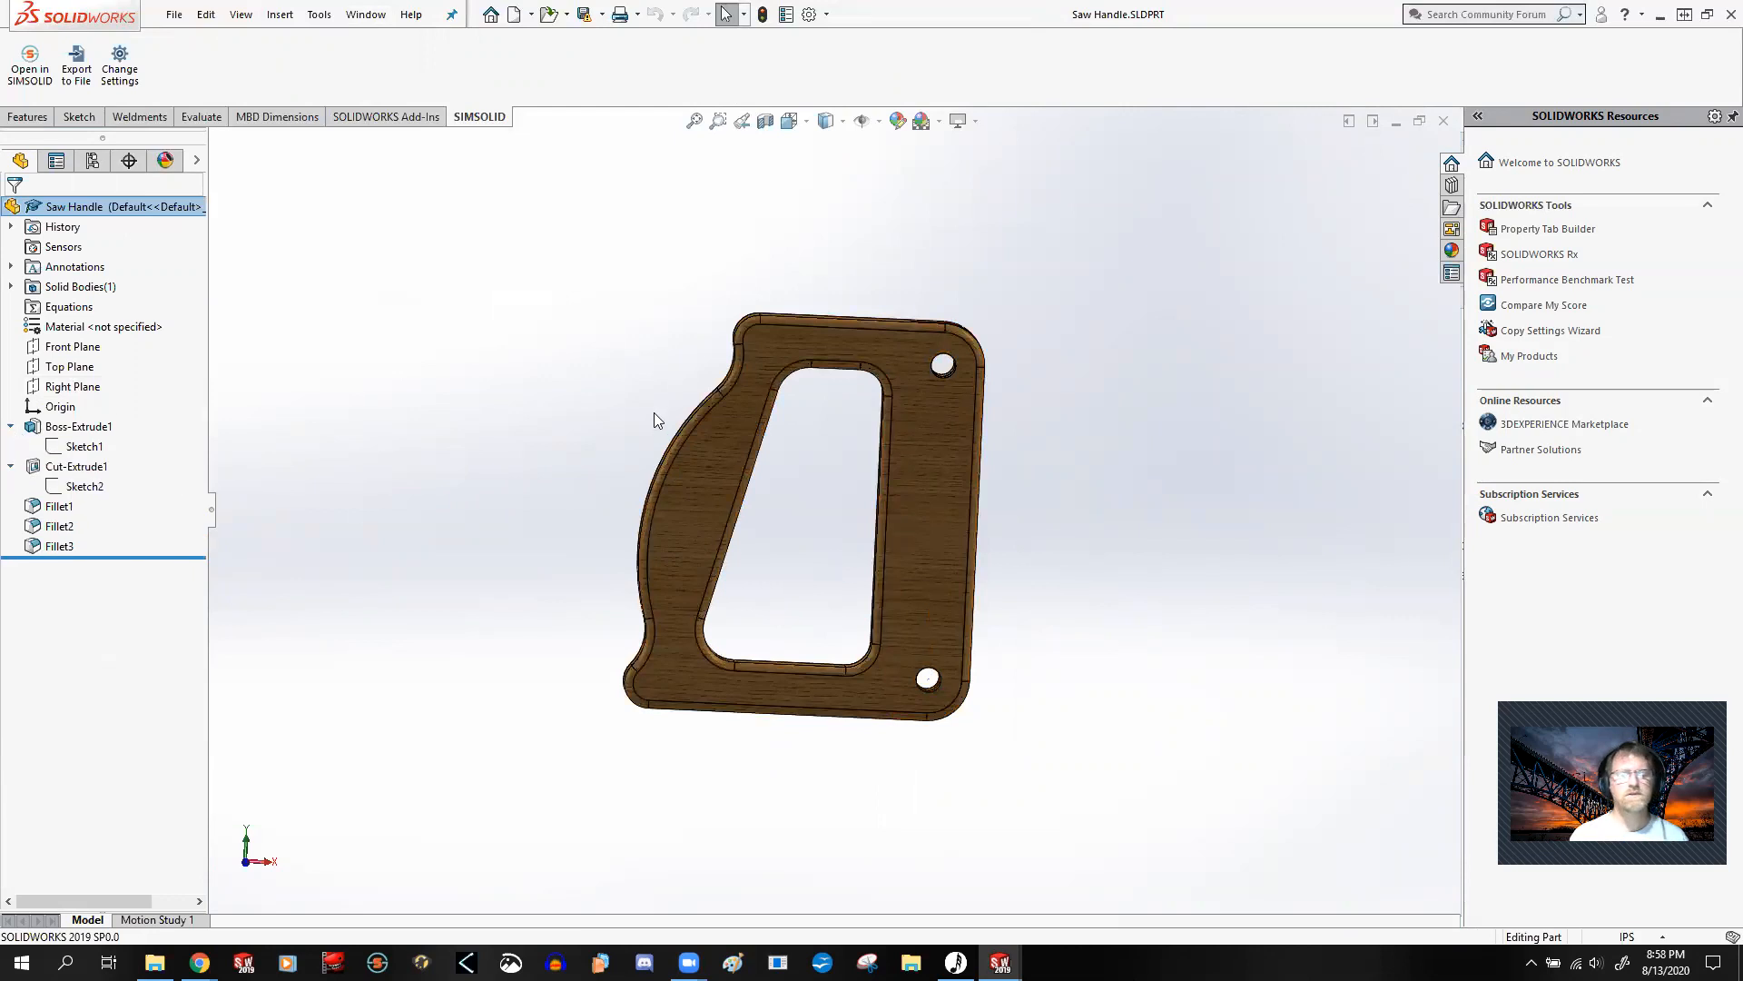
pyautogui.rightClick(91, 448)
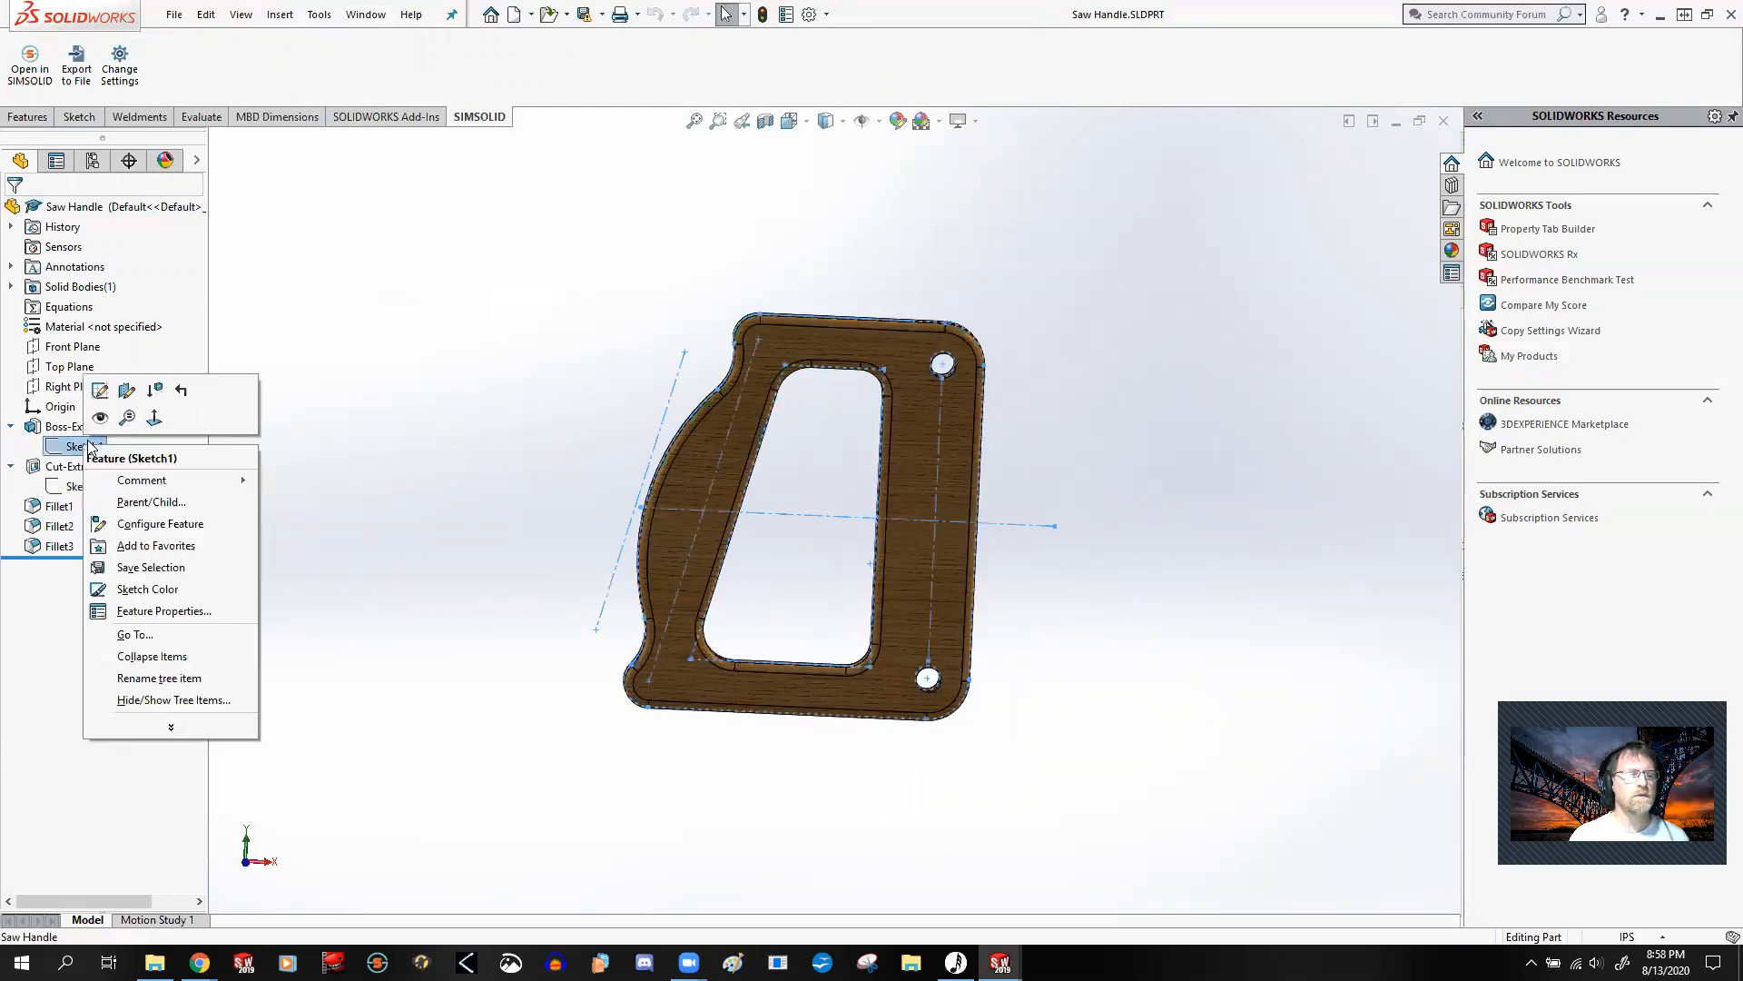
pyautogui.click(102, 390)
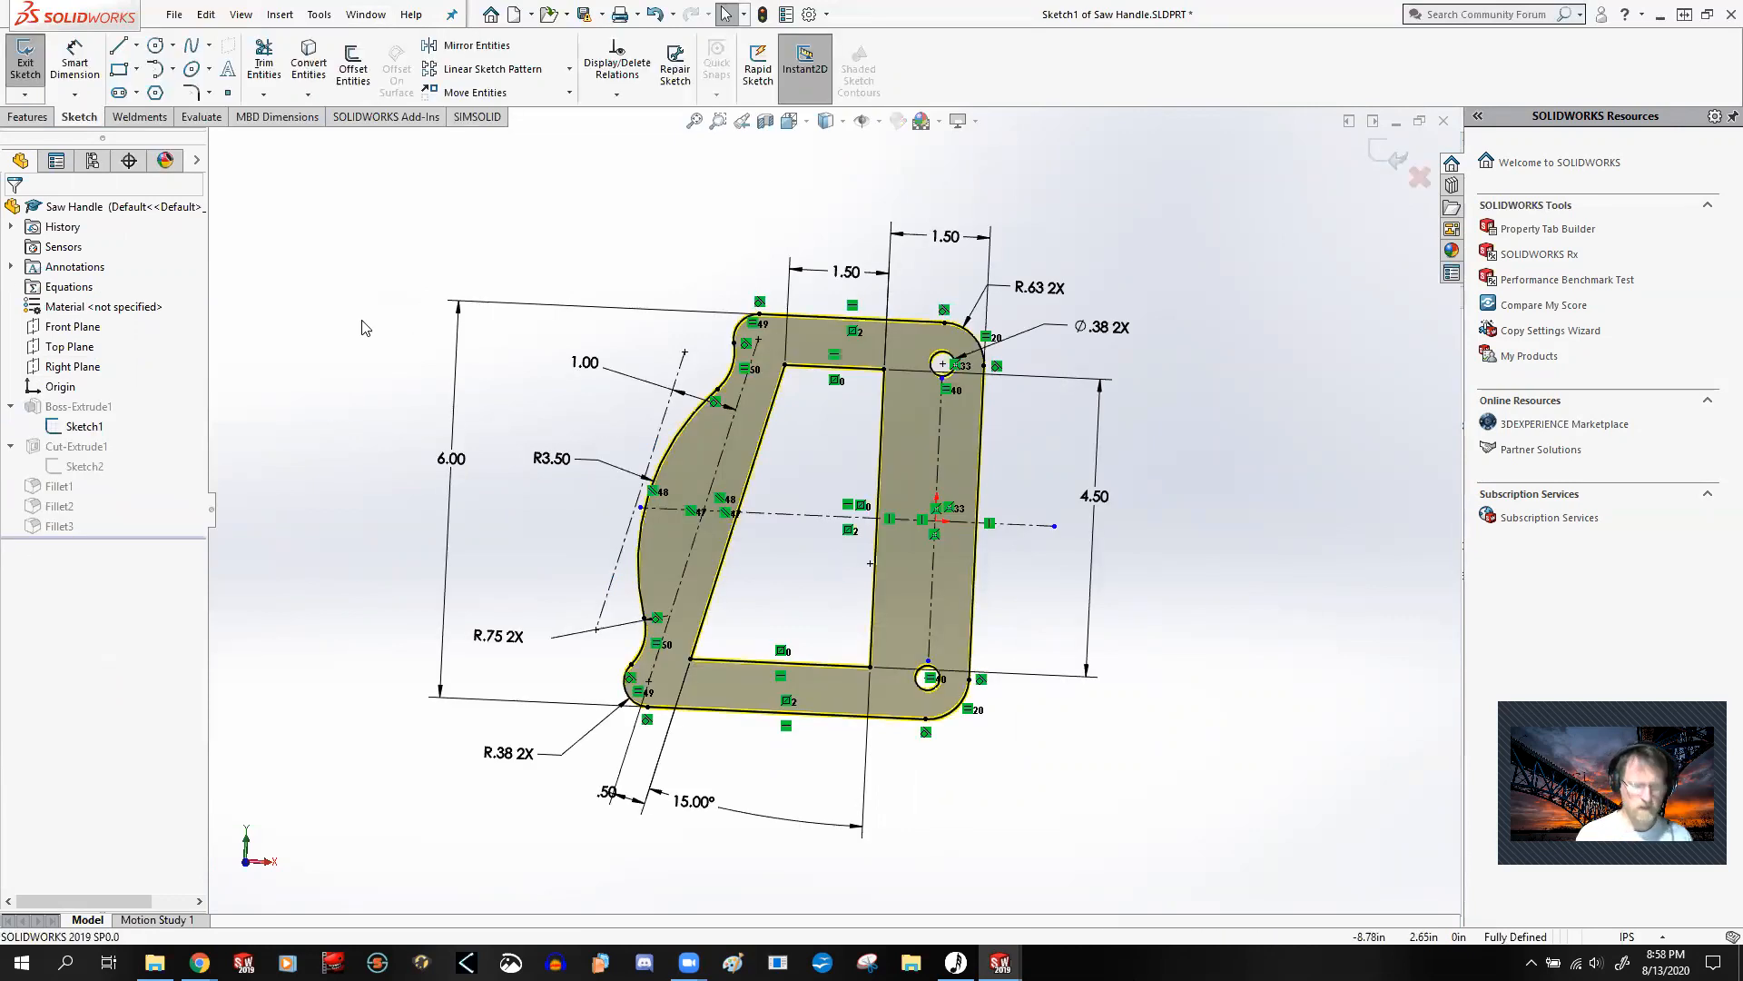
pyautogui.hotkey('ctrl', '1')
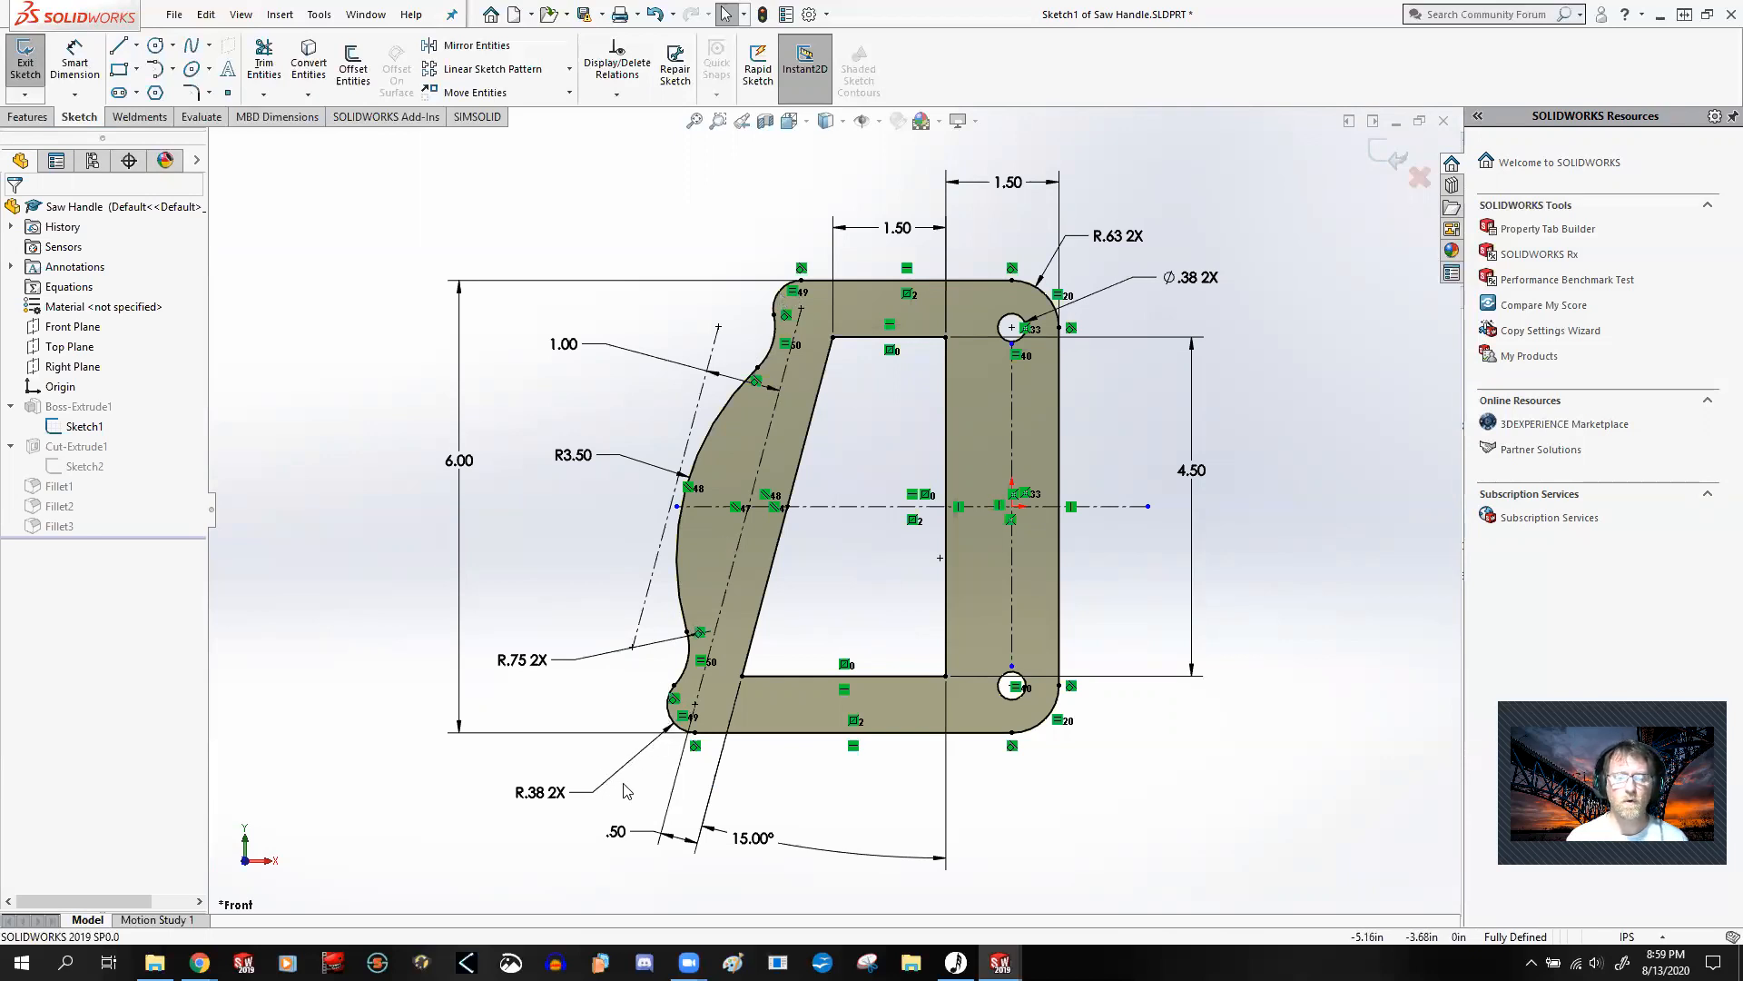
# Step: Examine which entities the equal relations on the handle's arcs and holes and the symmetric relations about the horizontal centerline tie together
pyautogui.click(684, 719)
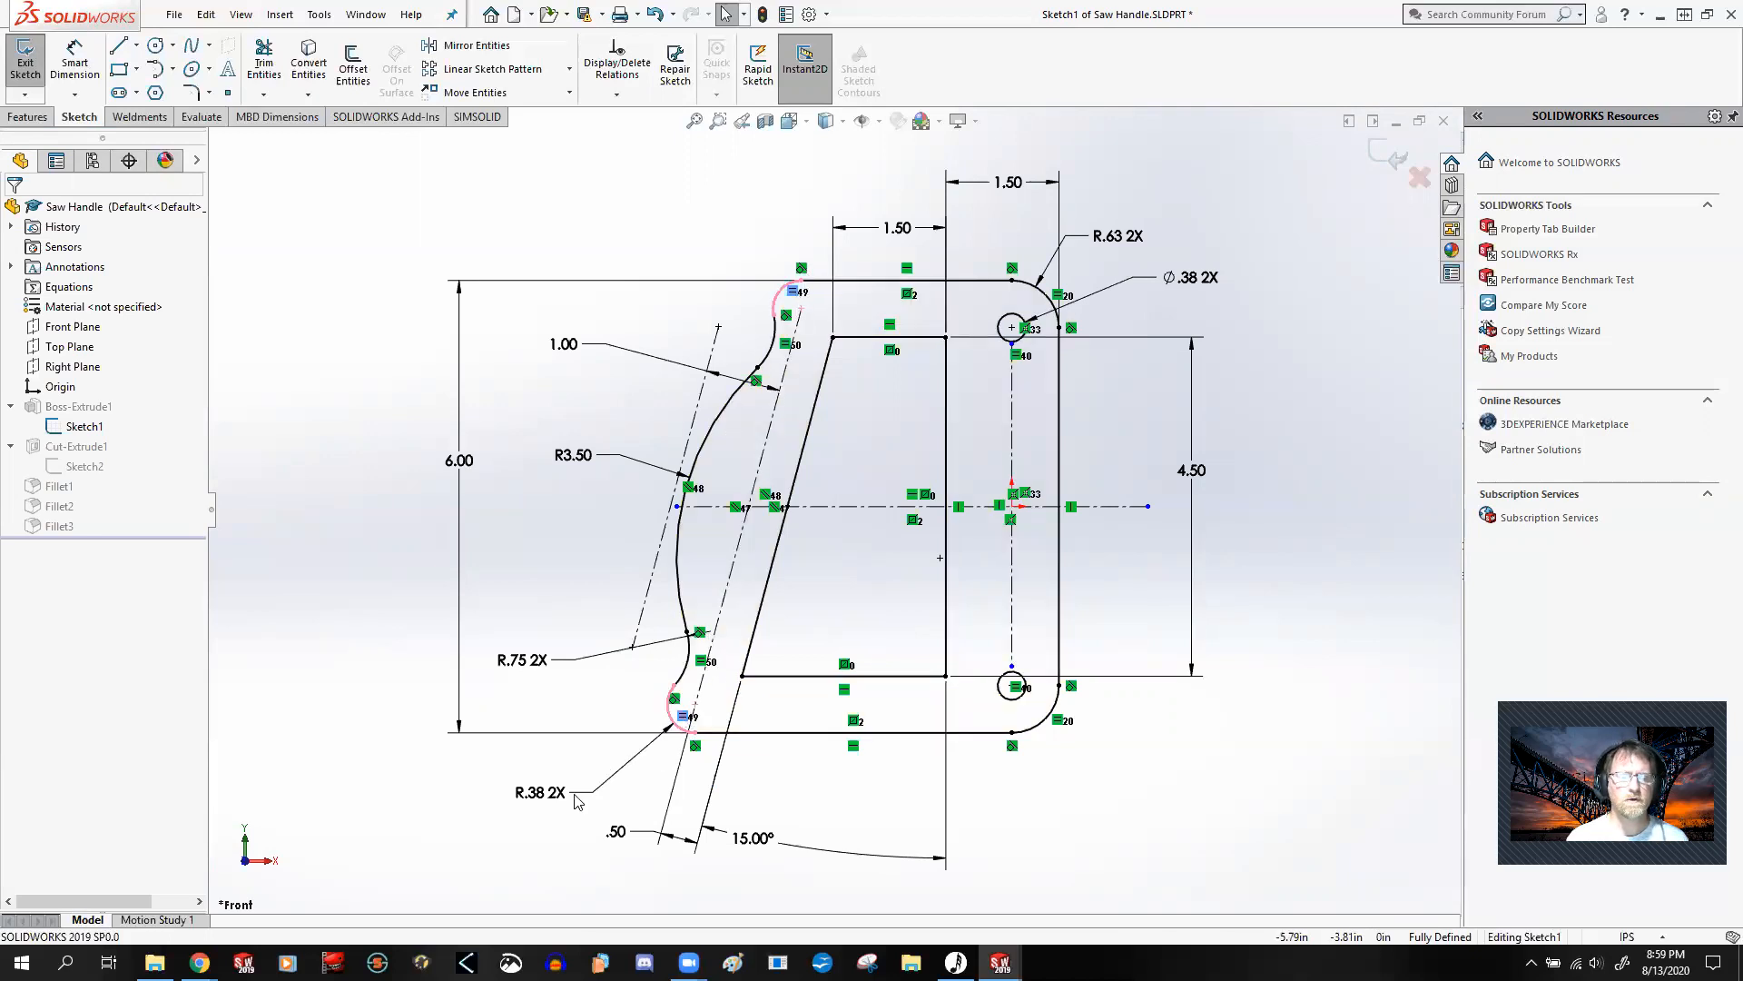
pyautogui.click(701, 661)
pyautogui.click(1061, 296)
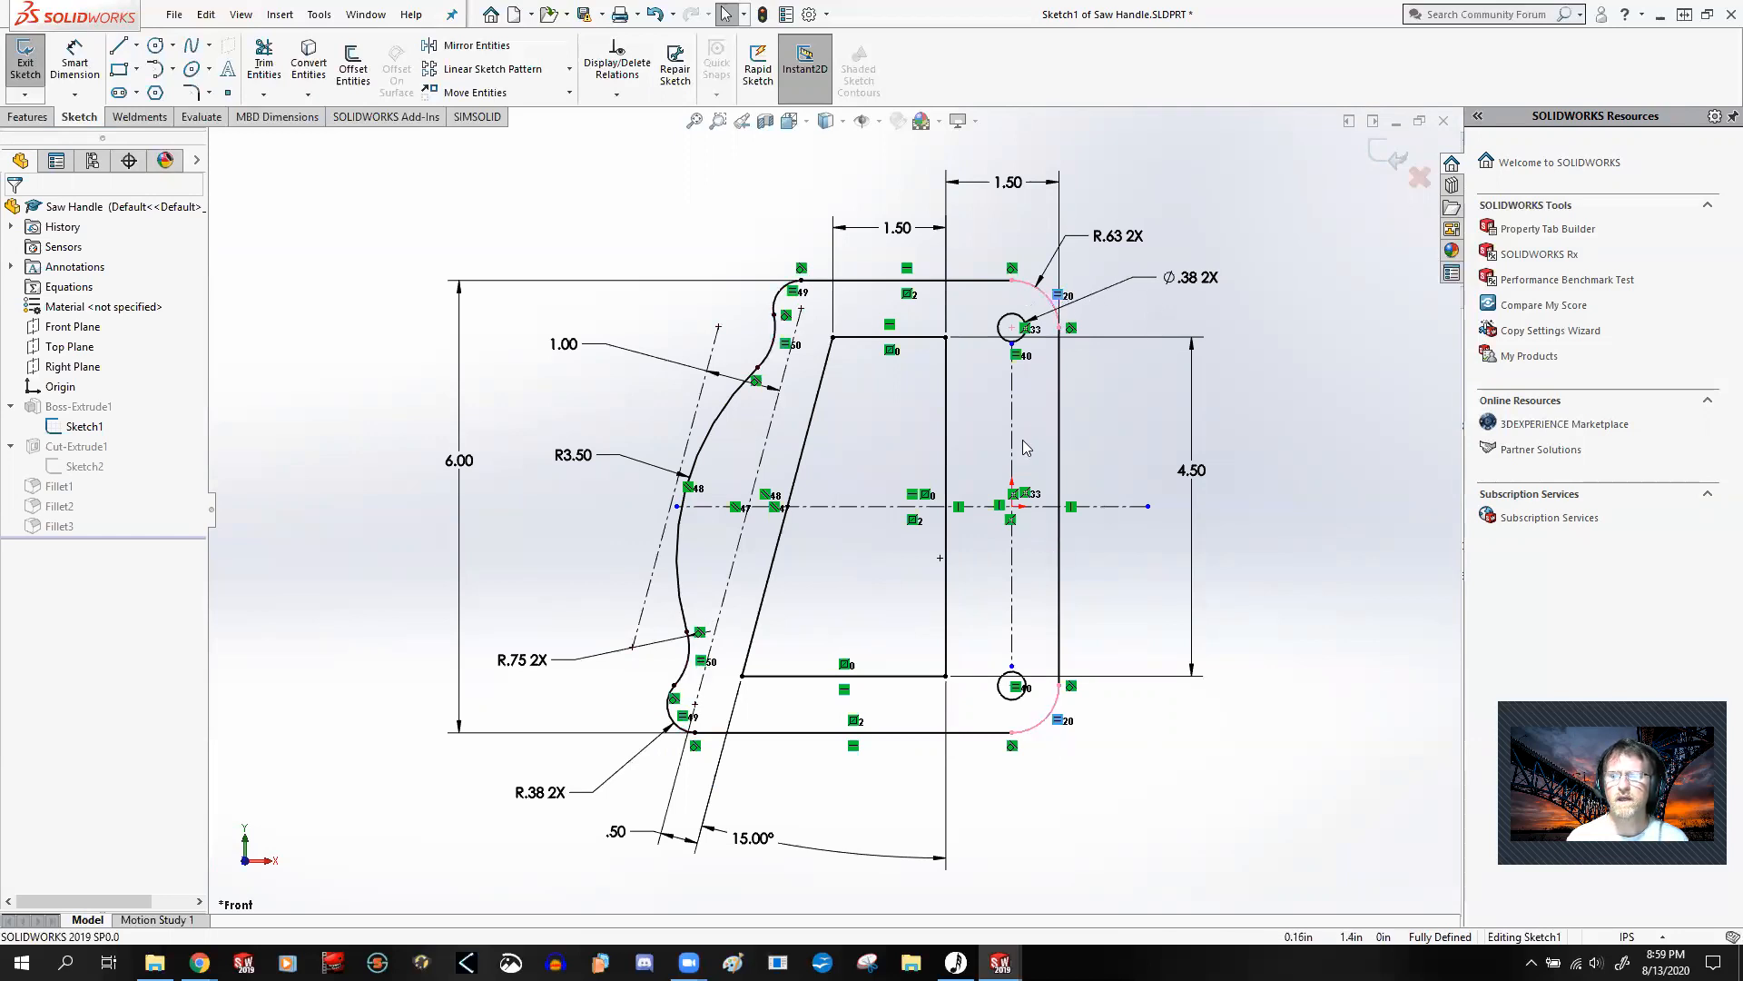
pyautogui.click(1016, 688)
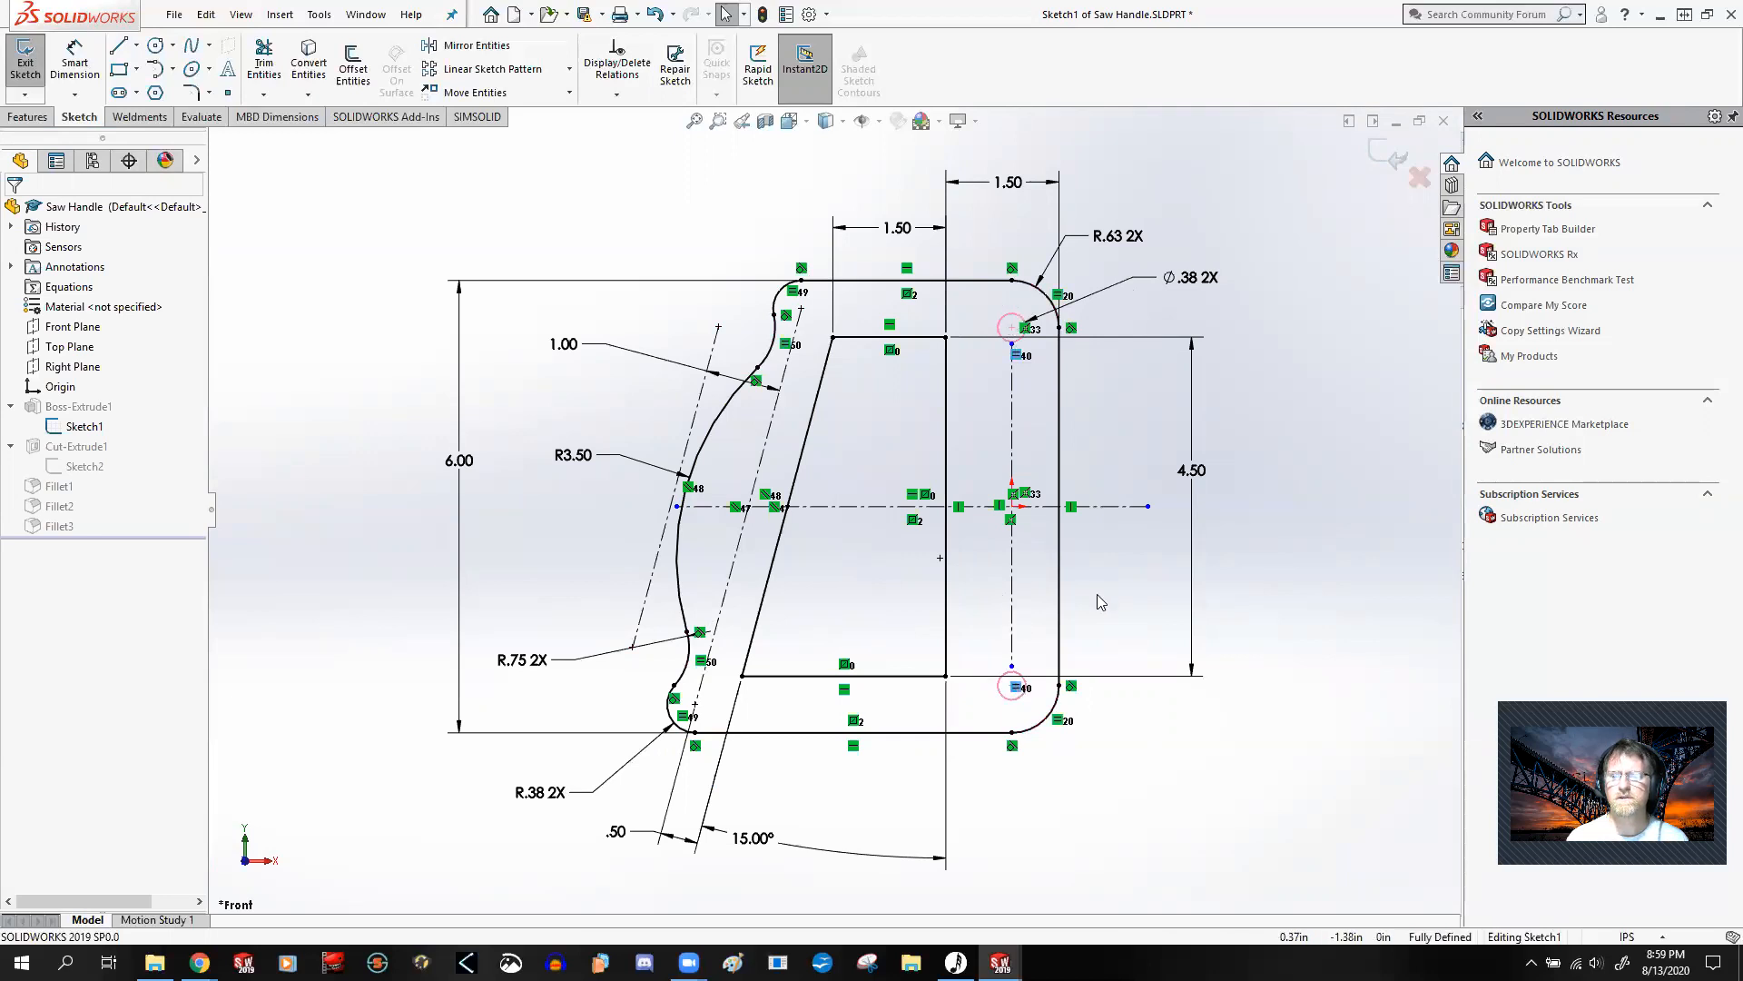
pyautogui.click(1343, 561)
pyautogui.click(926, 496)
pyautogui.click(914, 521)
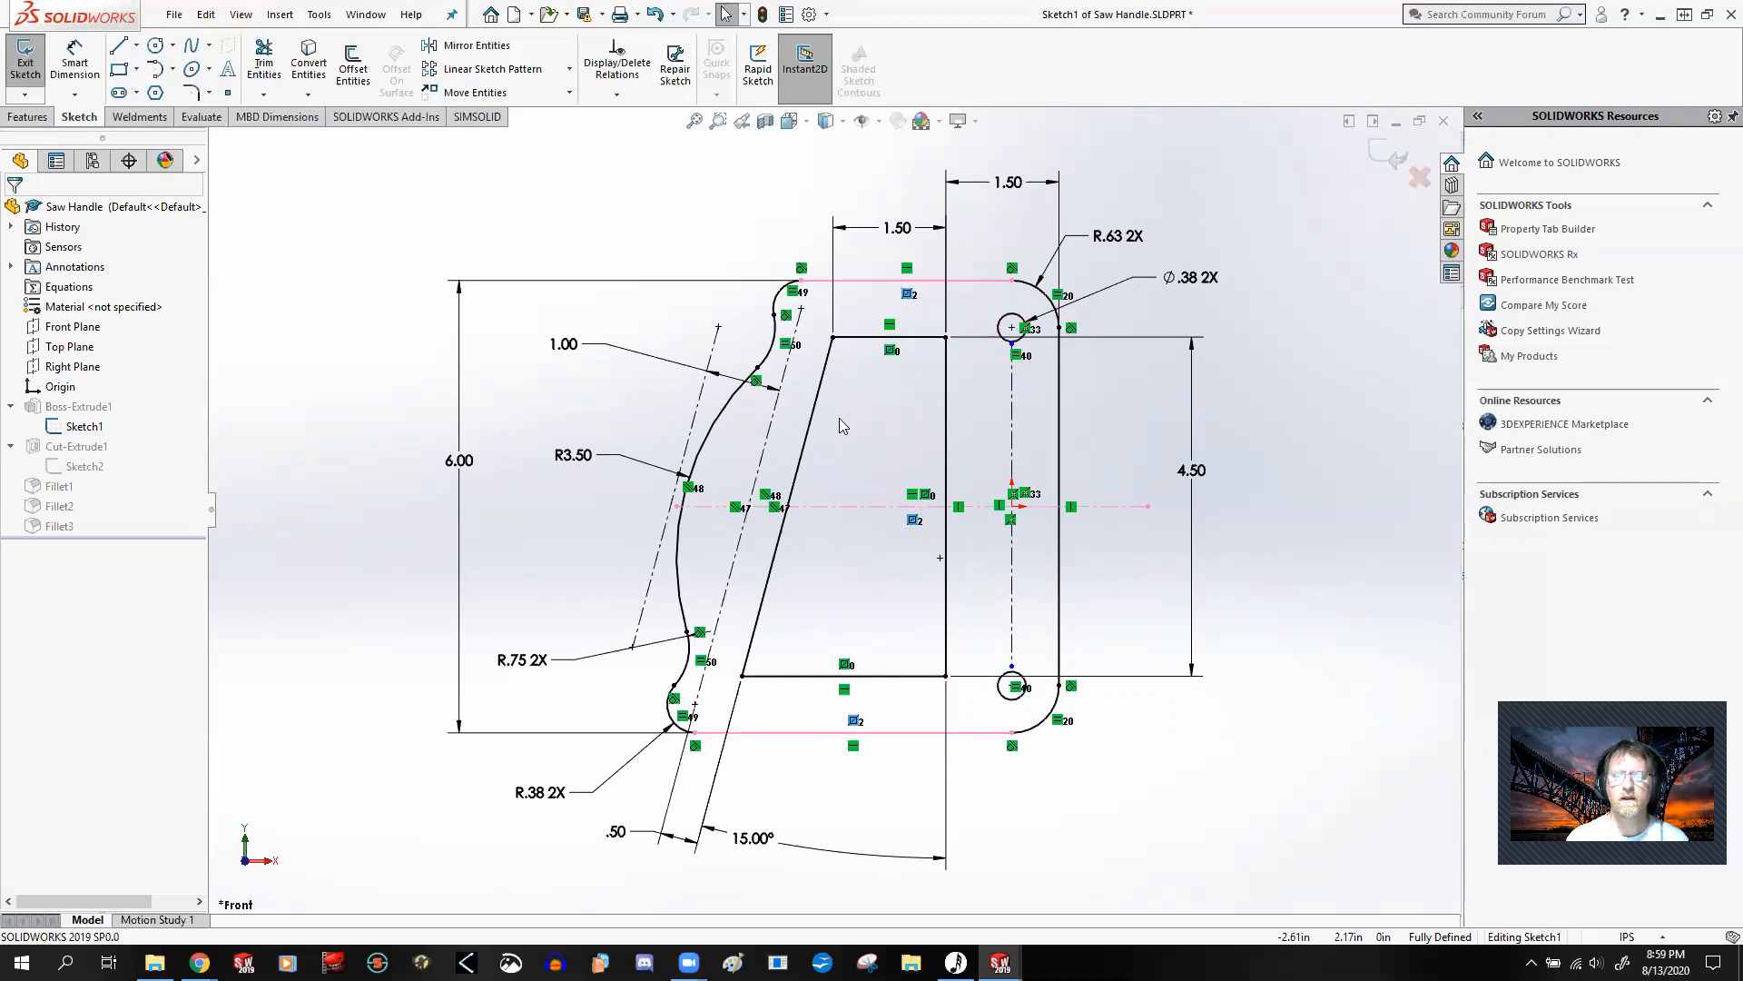
pyautogui.click(1321, 511)
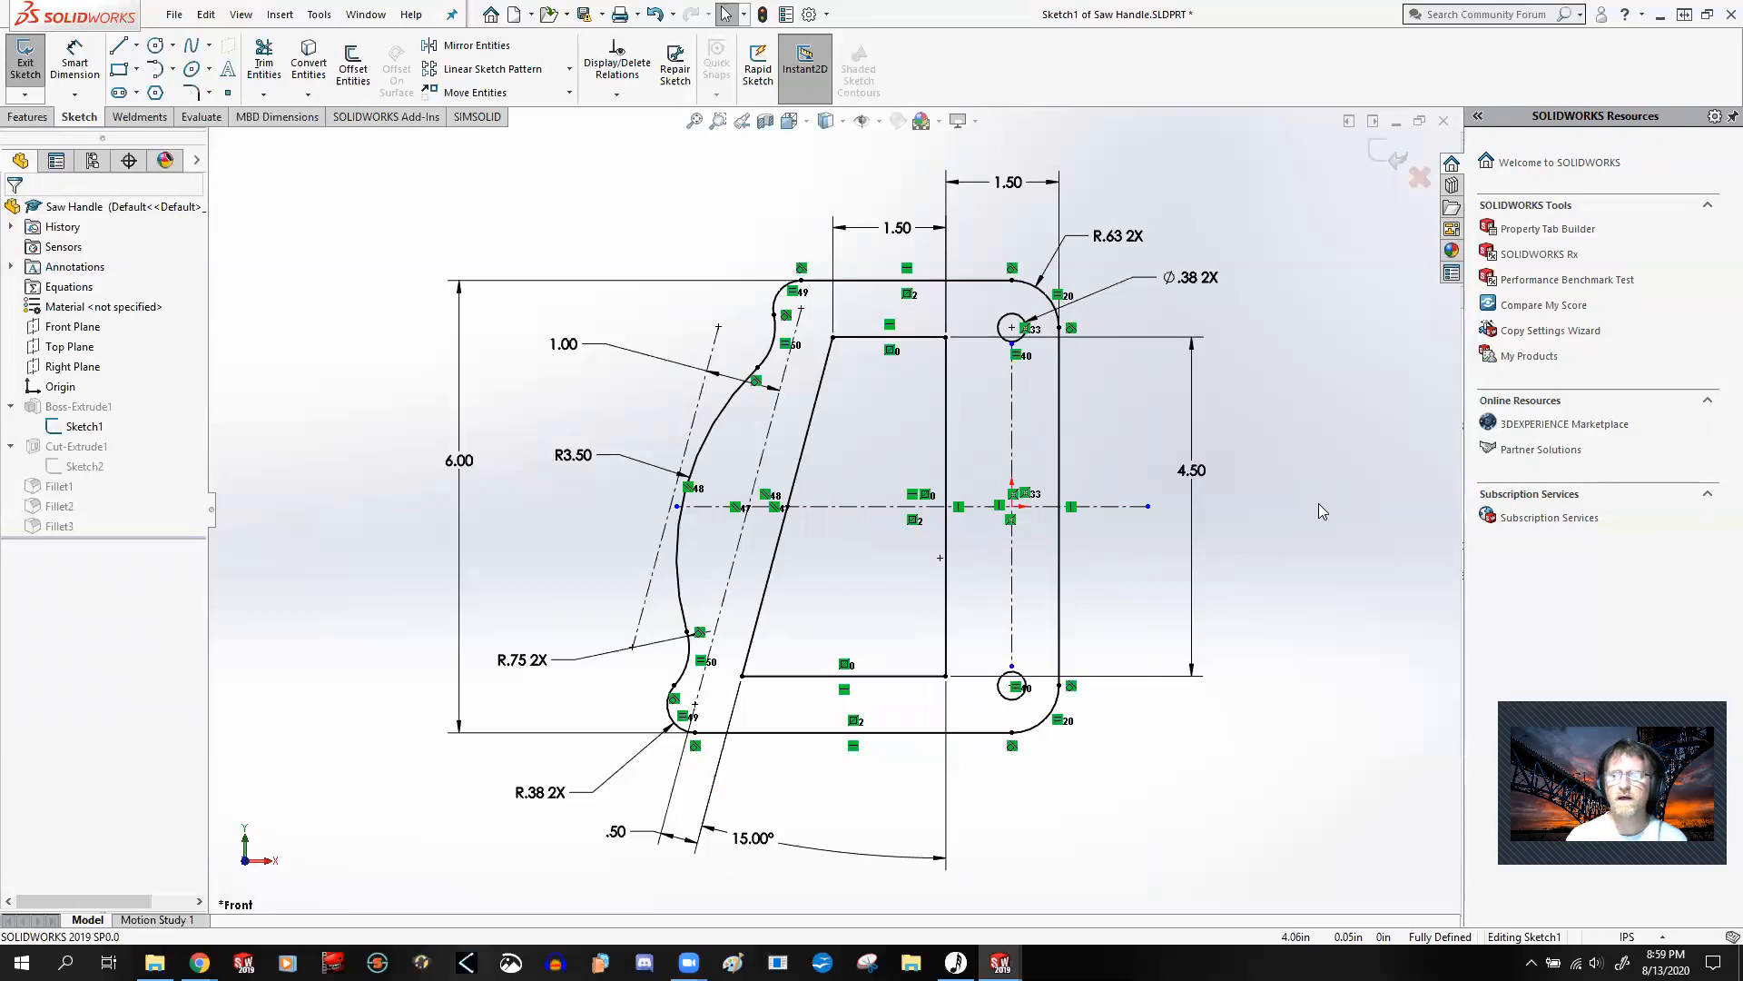
# Step: Move the 4.50 height dimension farther from the handle profile and exit the sketch
pyautogui.moveTo(1201, 474); pyautogui.dragTo(1238, 483)
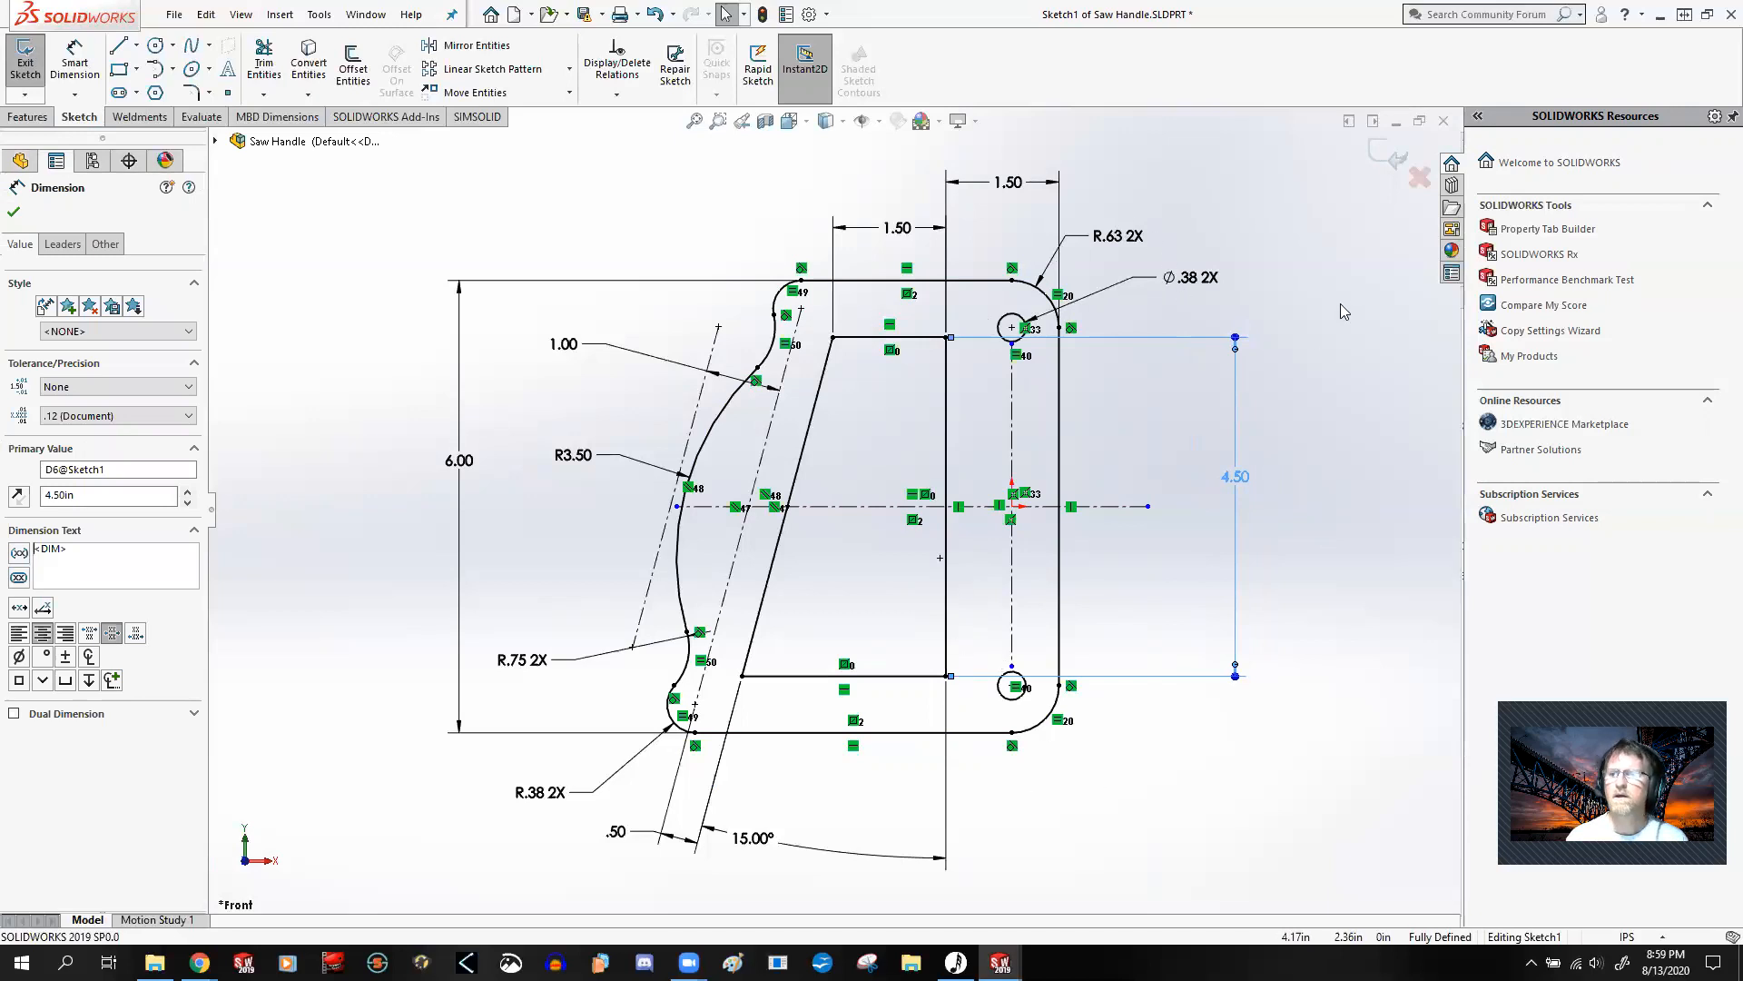
pyautogui.click(1309, 378)
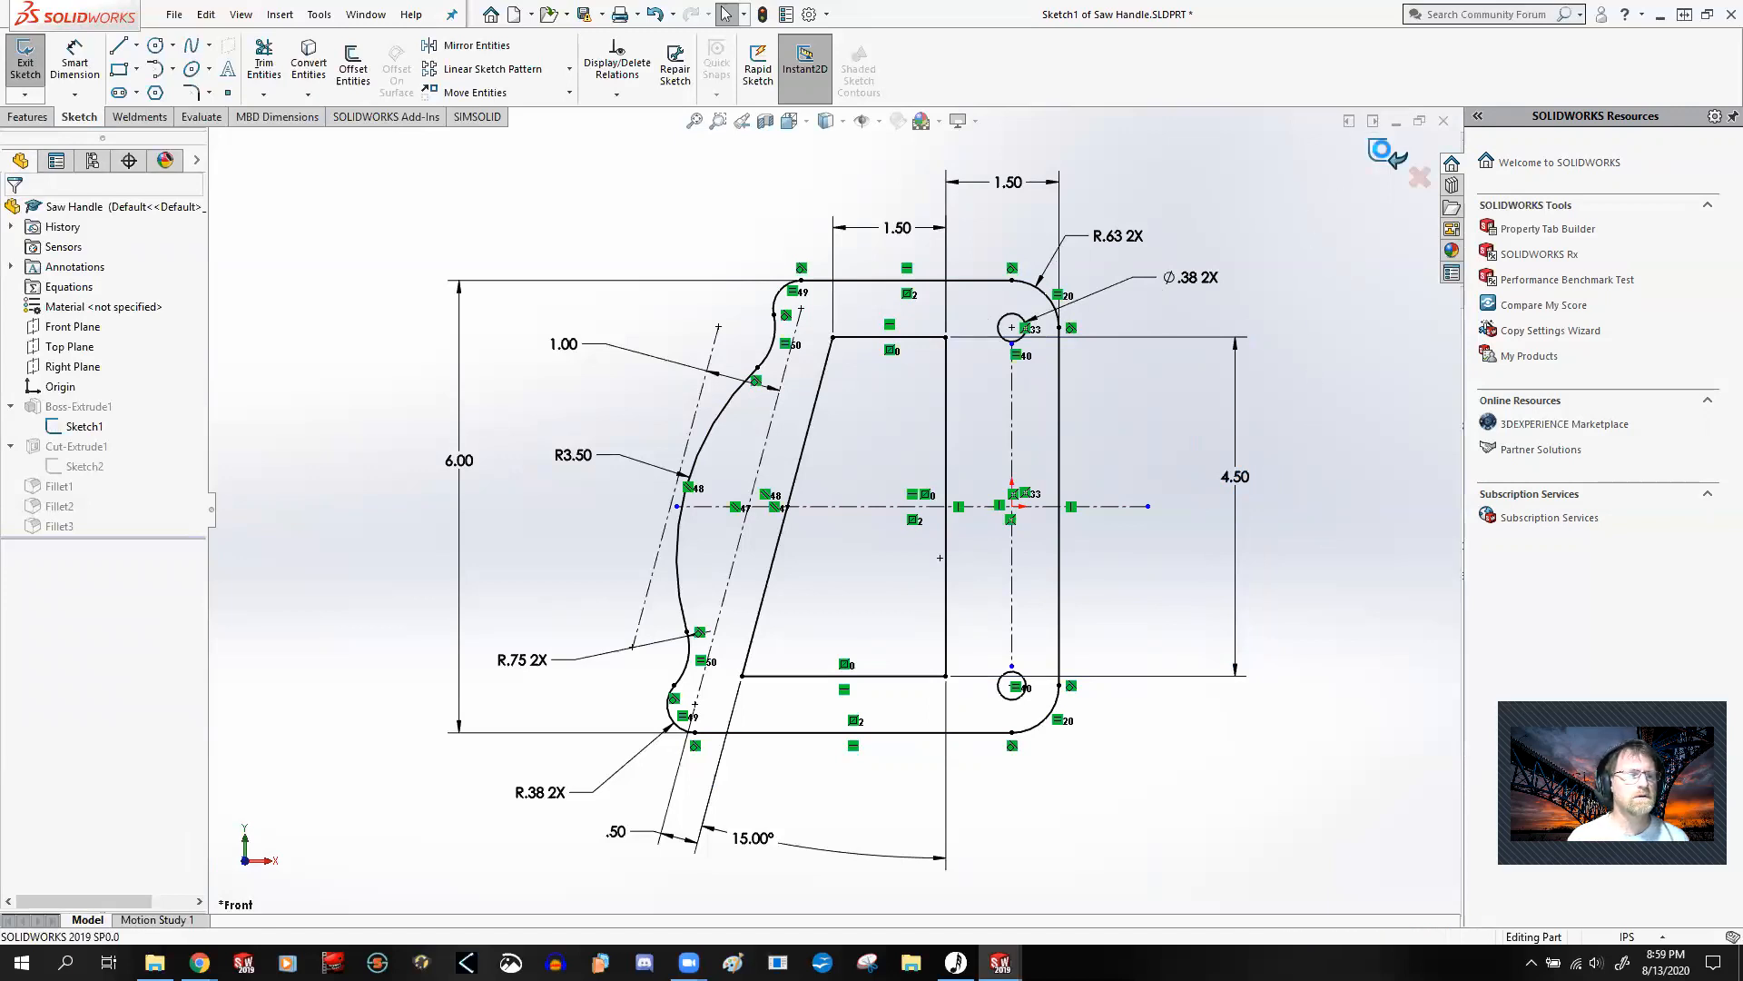
pyautogui.click(1383, 155)
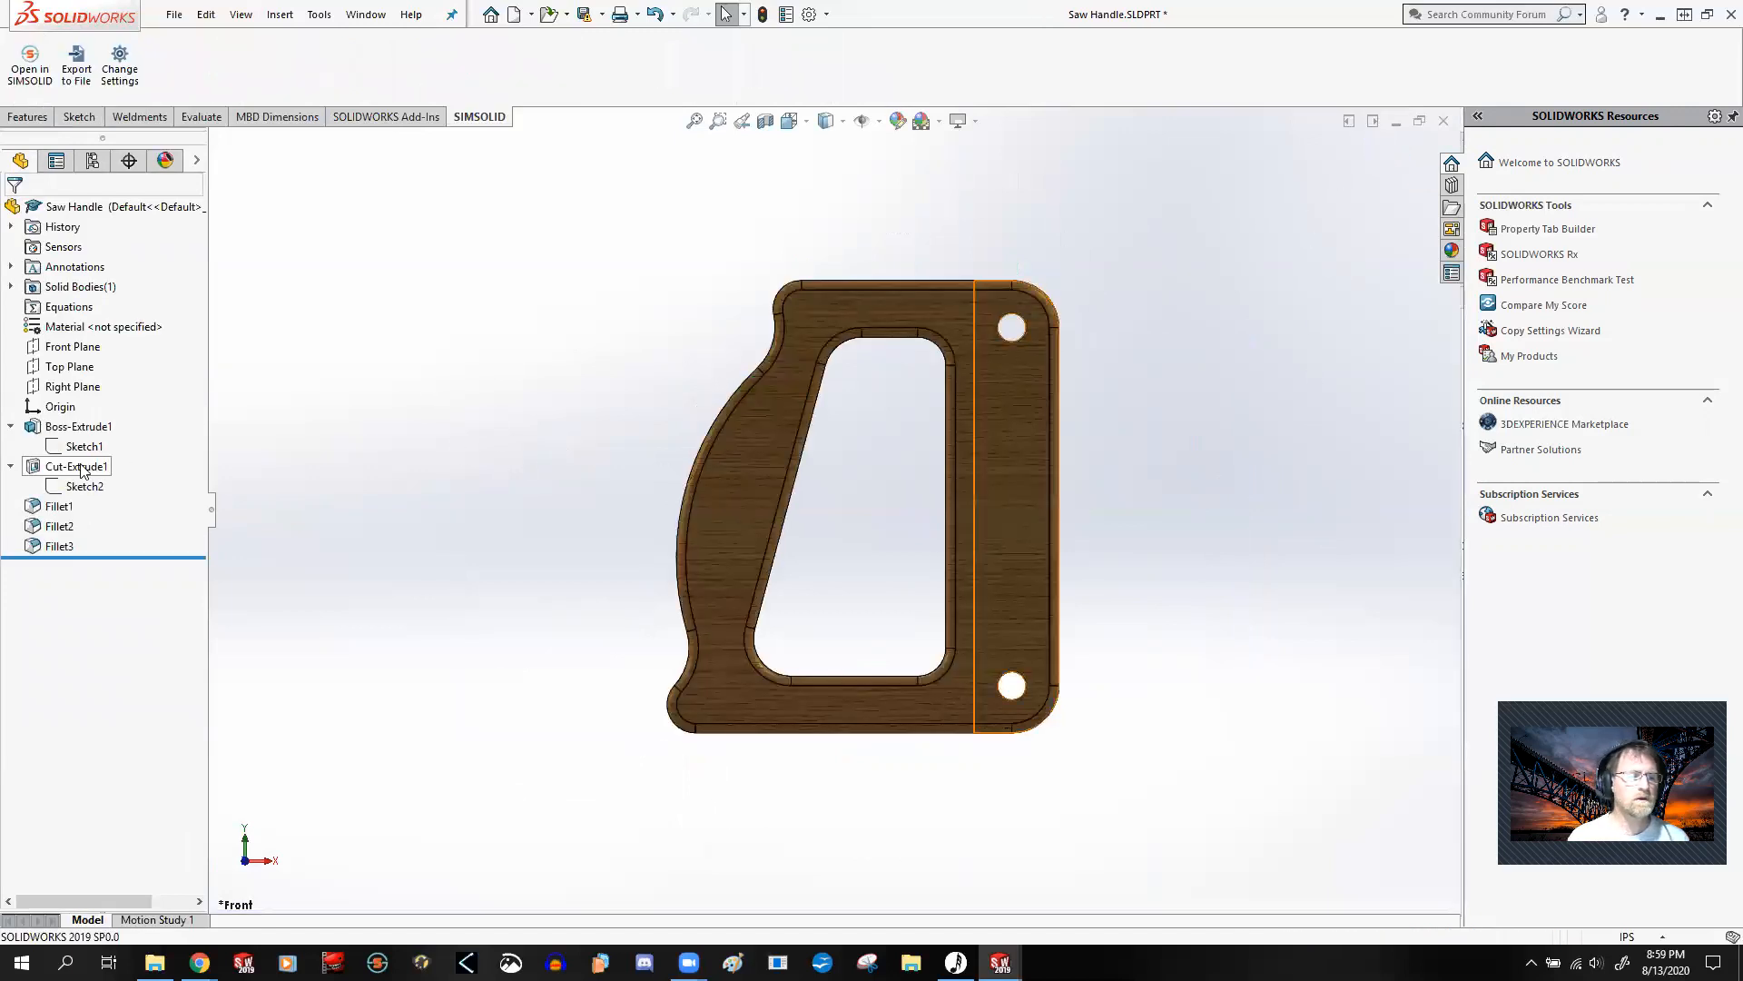
# Step: Open Sketch2 under Cut-Extrude1 in the top view, examine the blade slot's dimensions and relations, and exit the sketch
pyautogui.rightClick(90, 491)
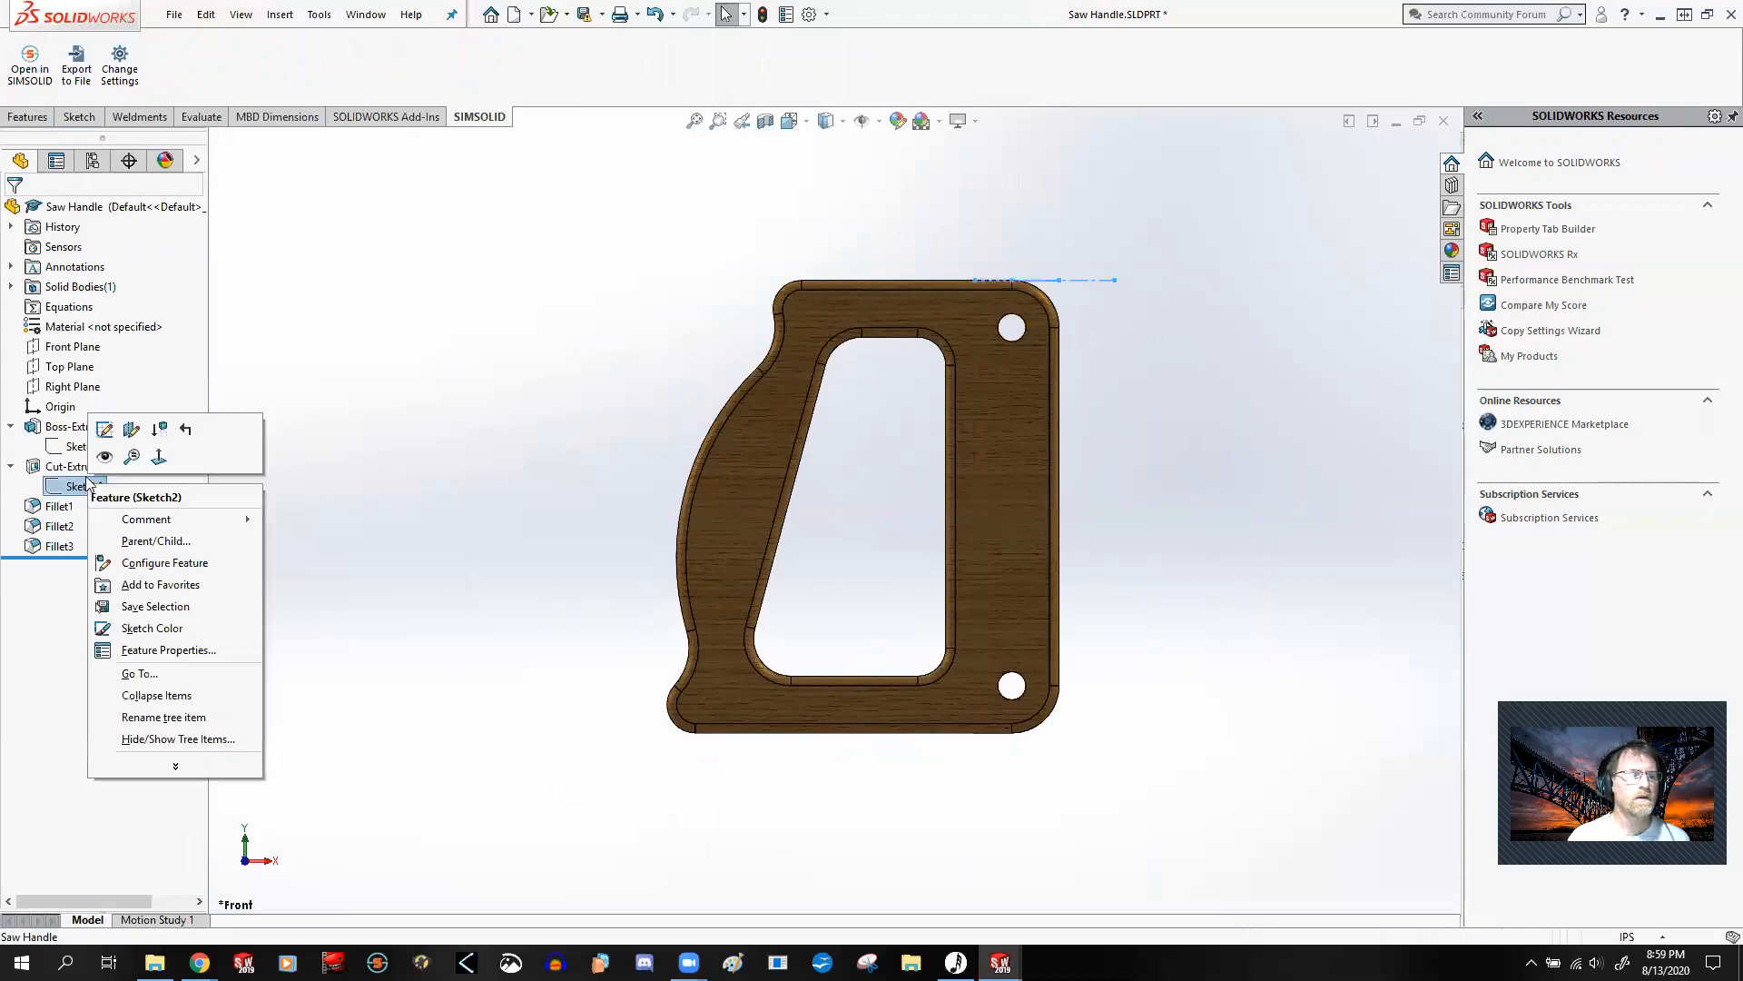
pyautogui.click(109, 432)
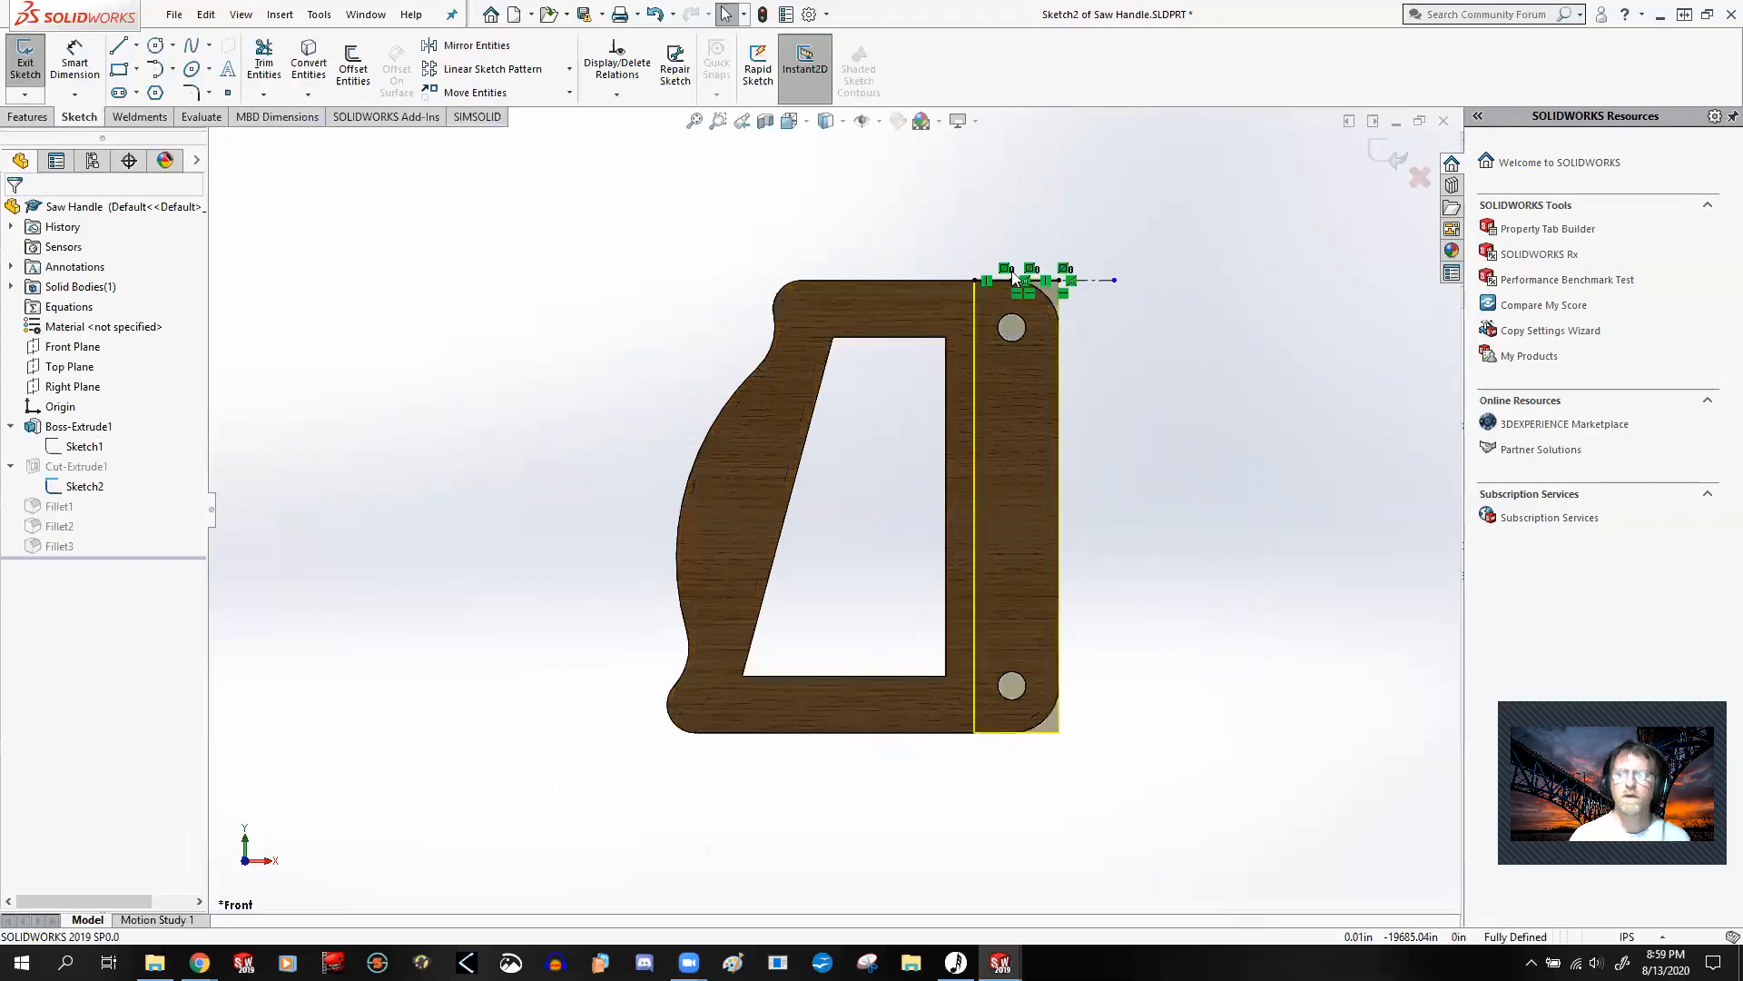
pyautogui.hotkey('ctrl', '5')
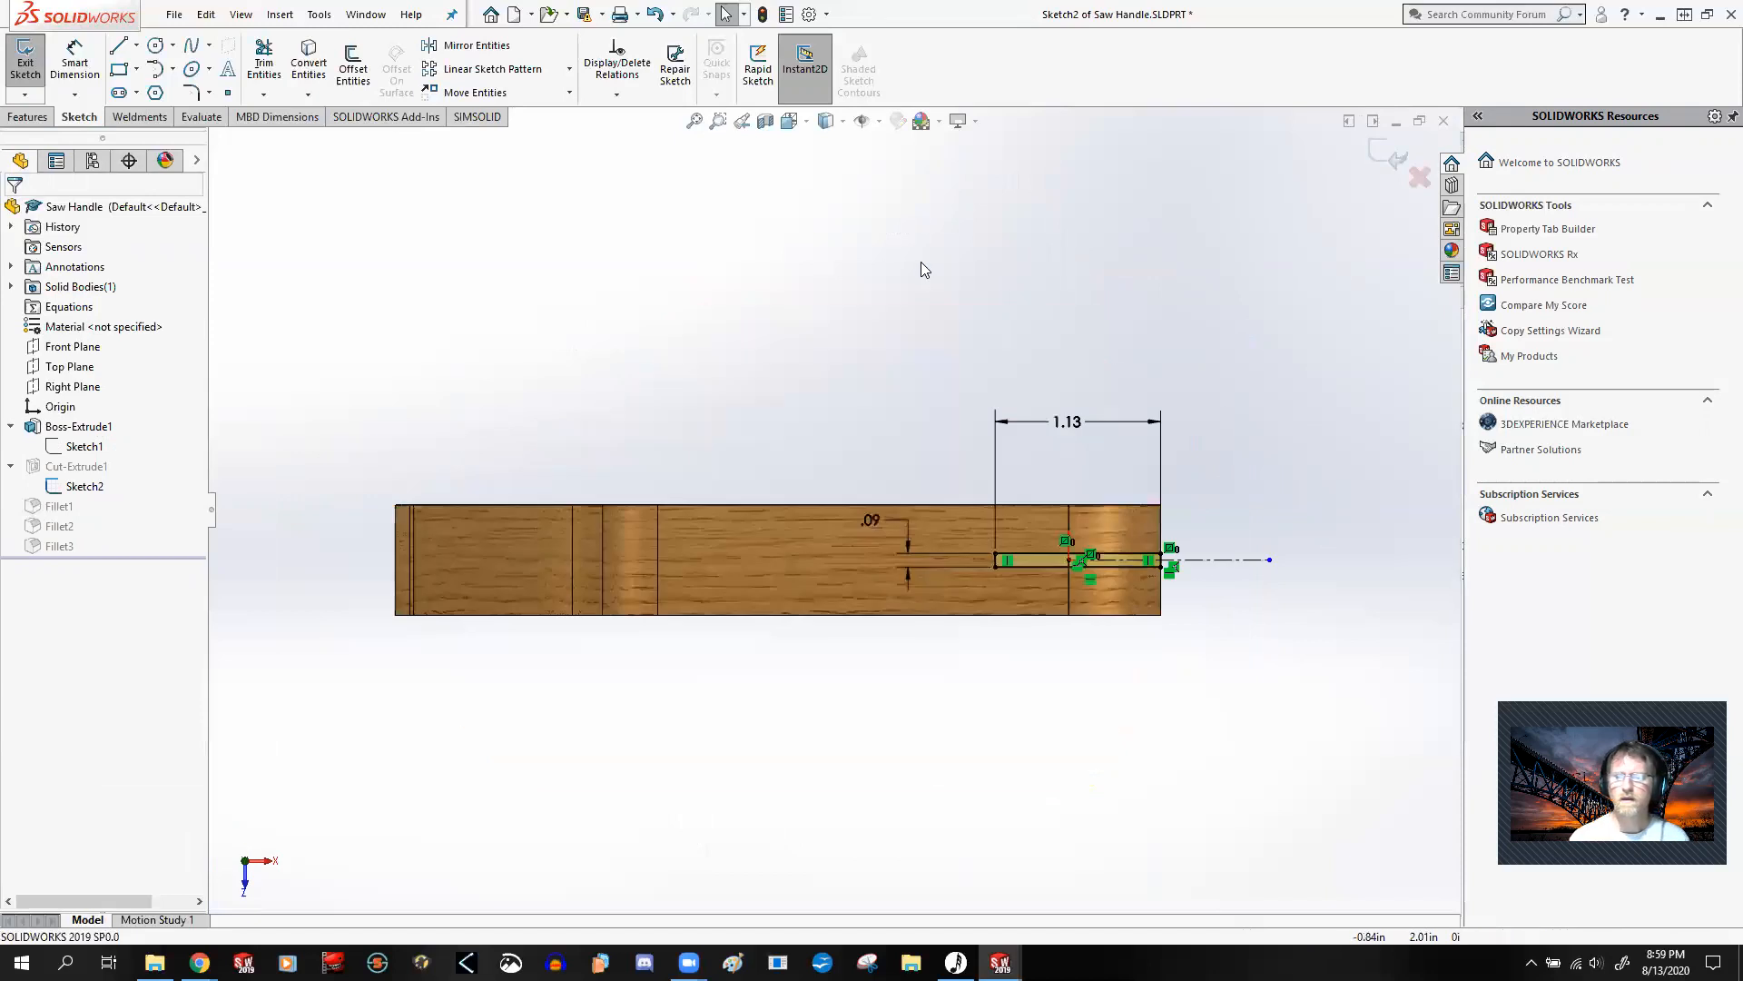
pyautogui.scroll(-3, 1081, 560)
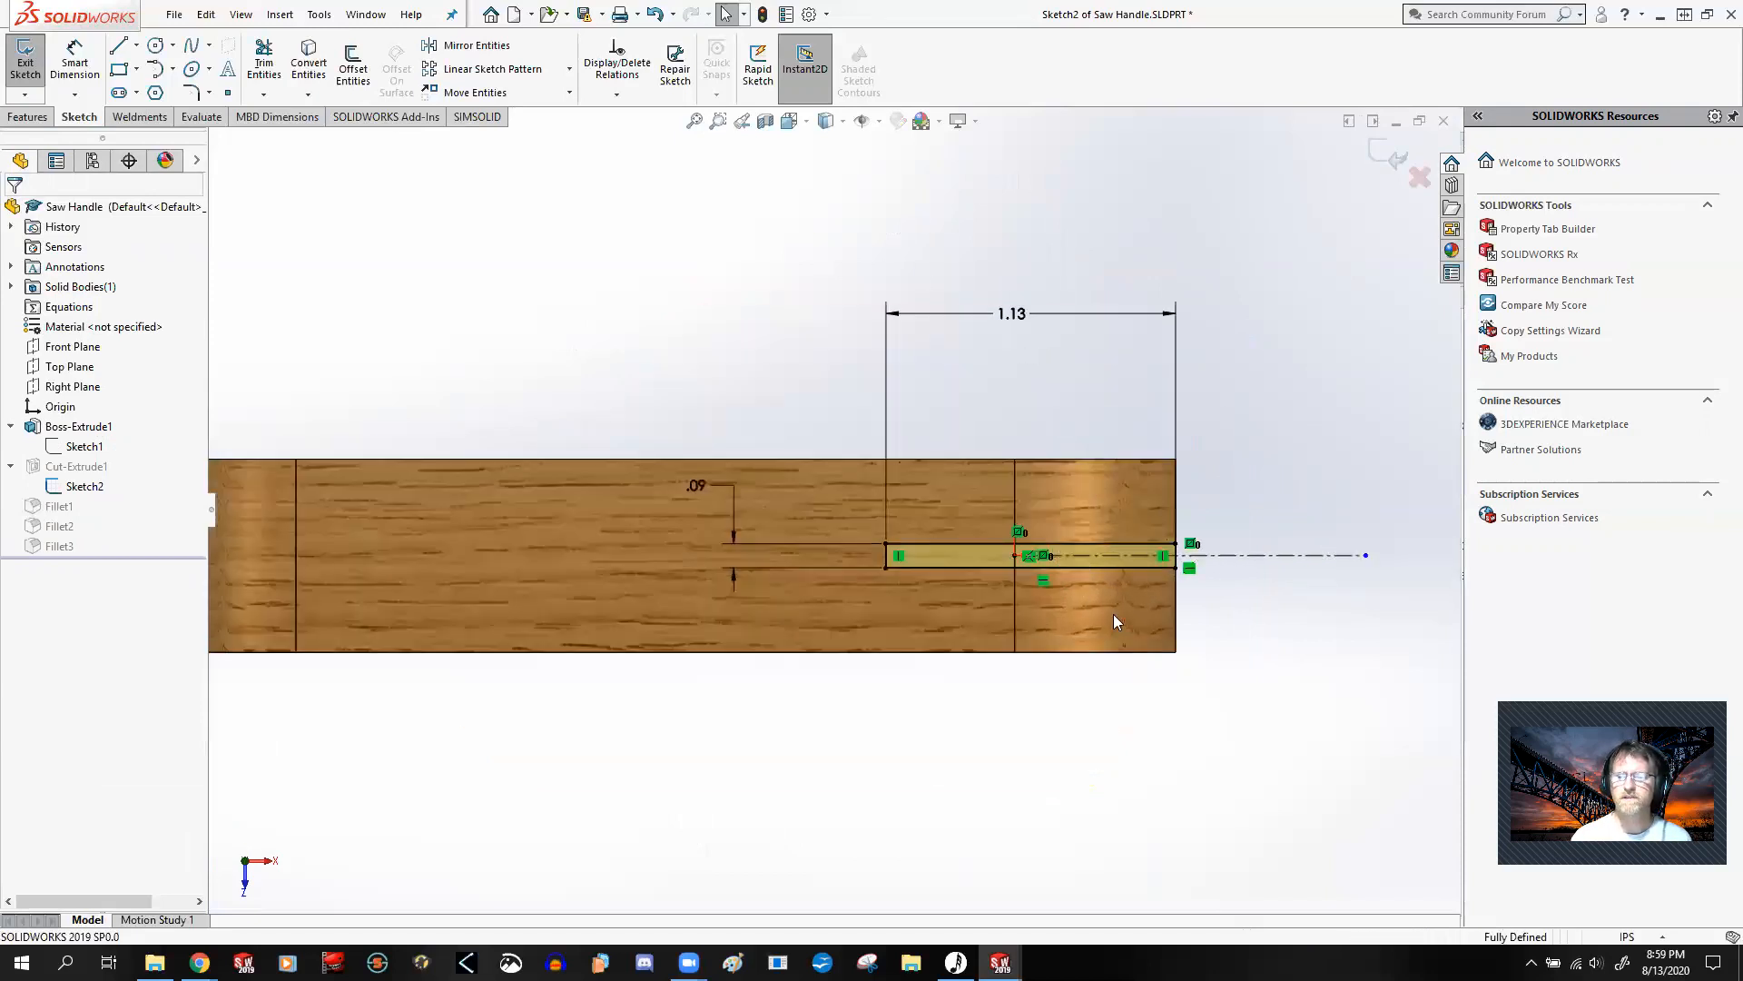
pyautogui.scroll(1, 1079, 587)
pyautogui.scroll(-3, 1024, 522)
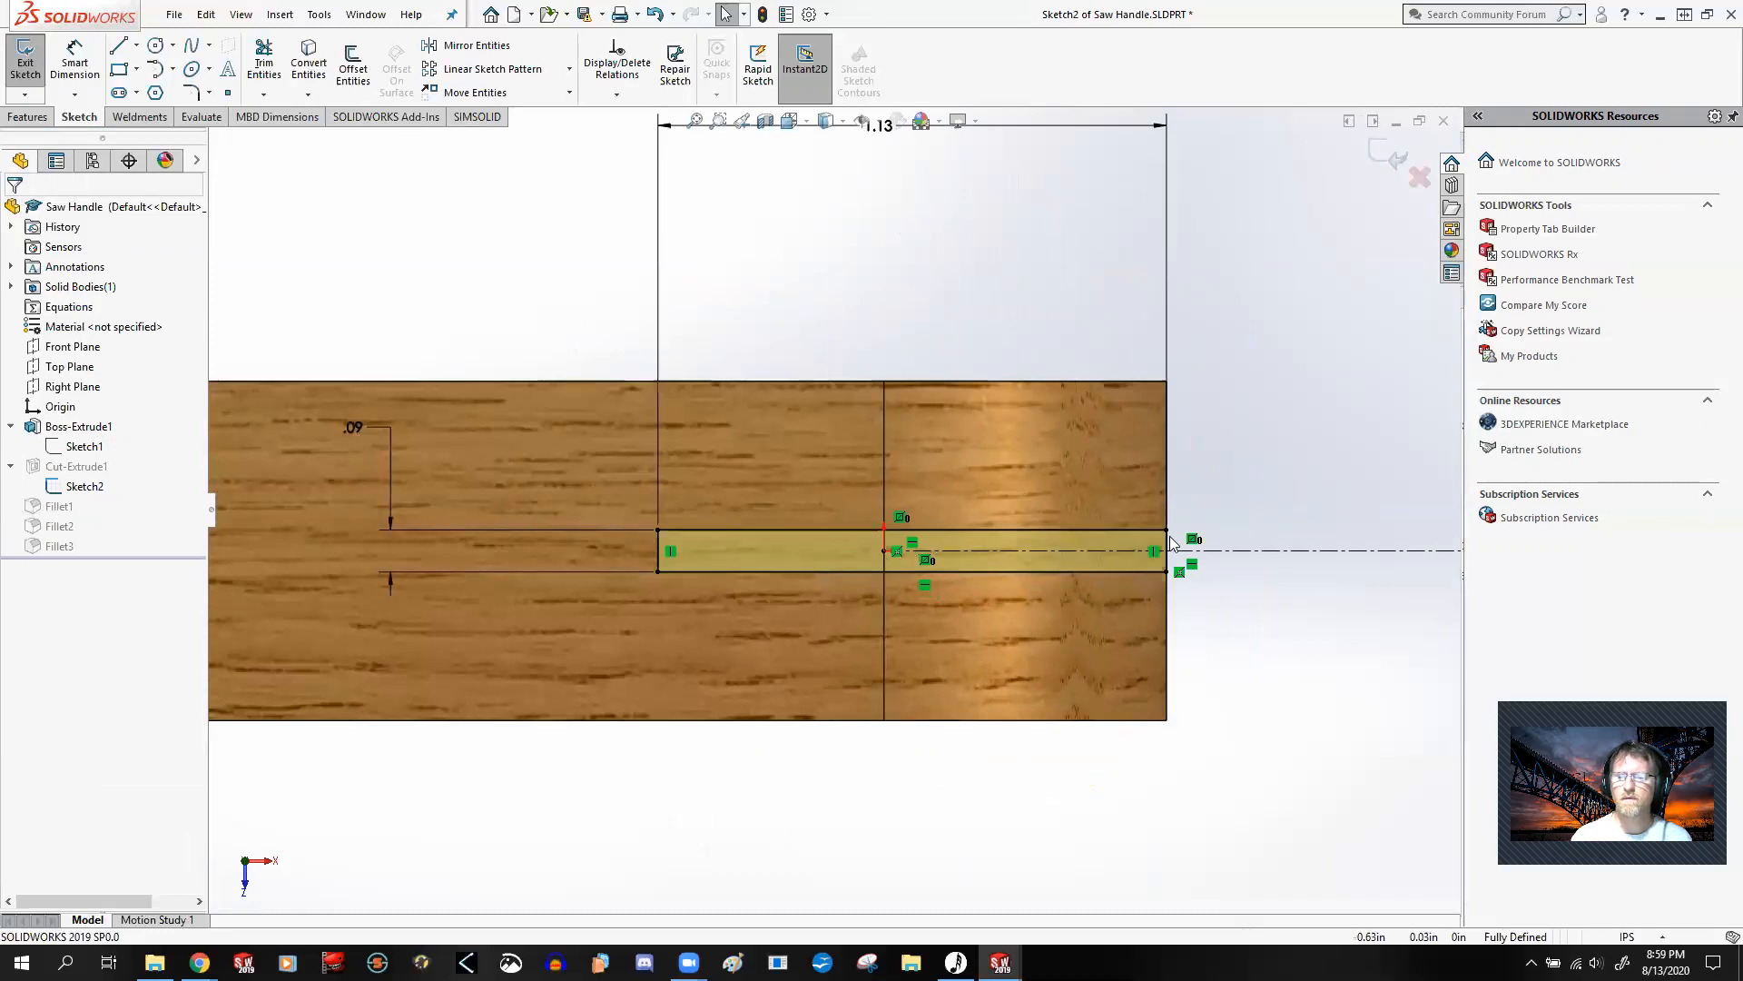
pyautogui.scroll(5, 968, 570)
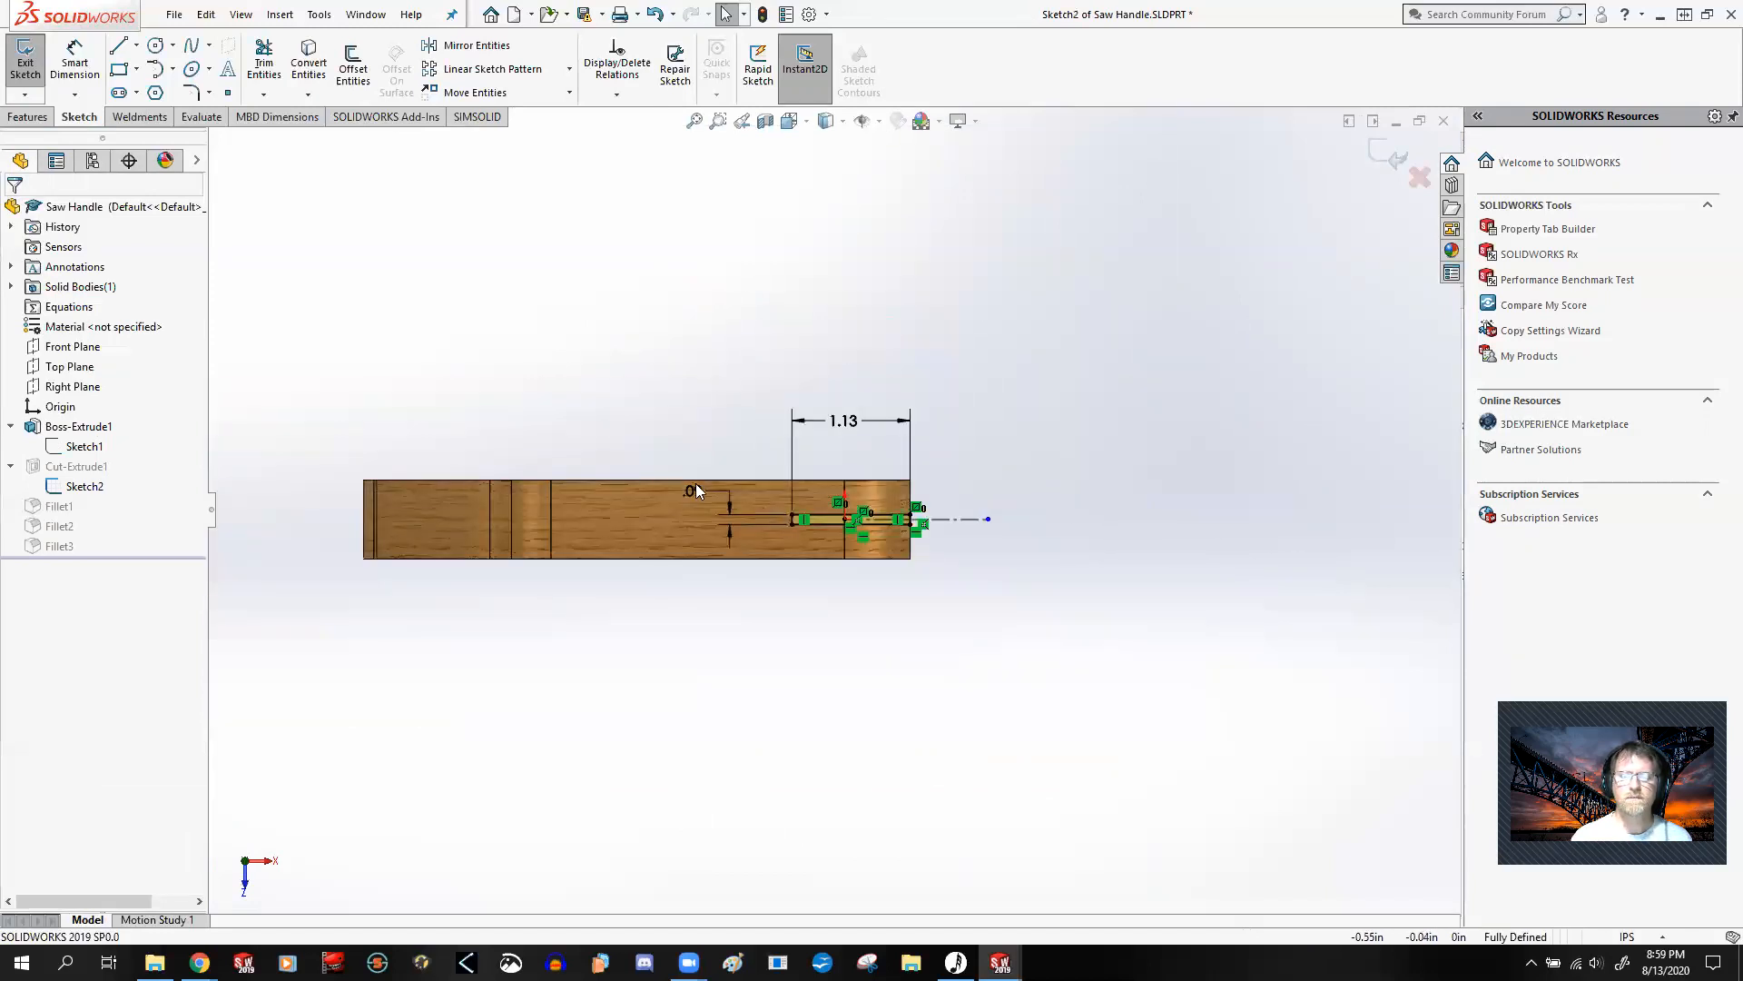
pyautogui.click(1391, 147)
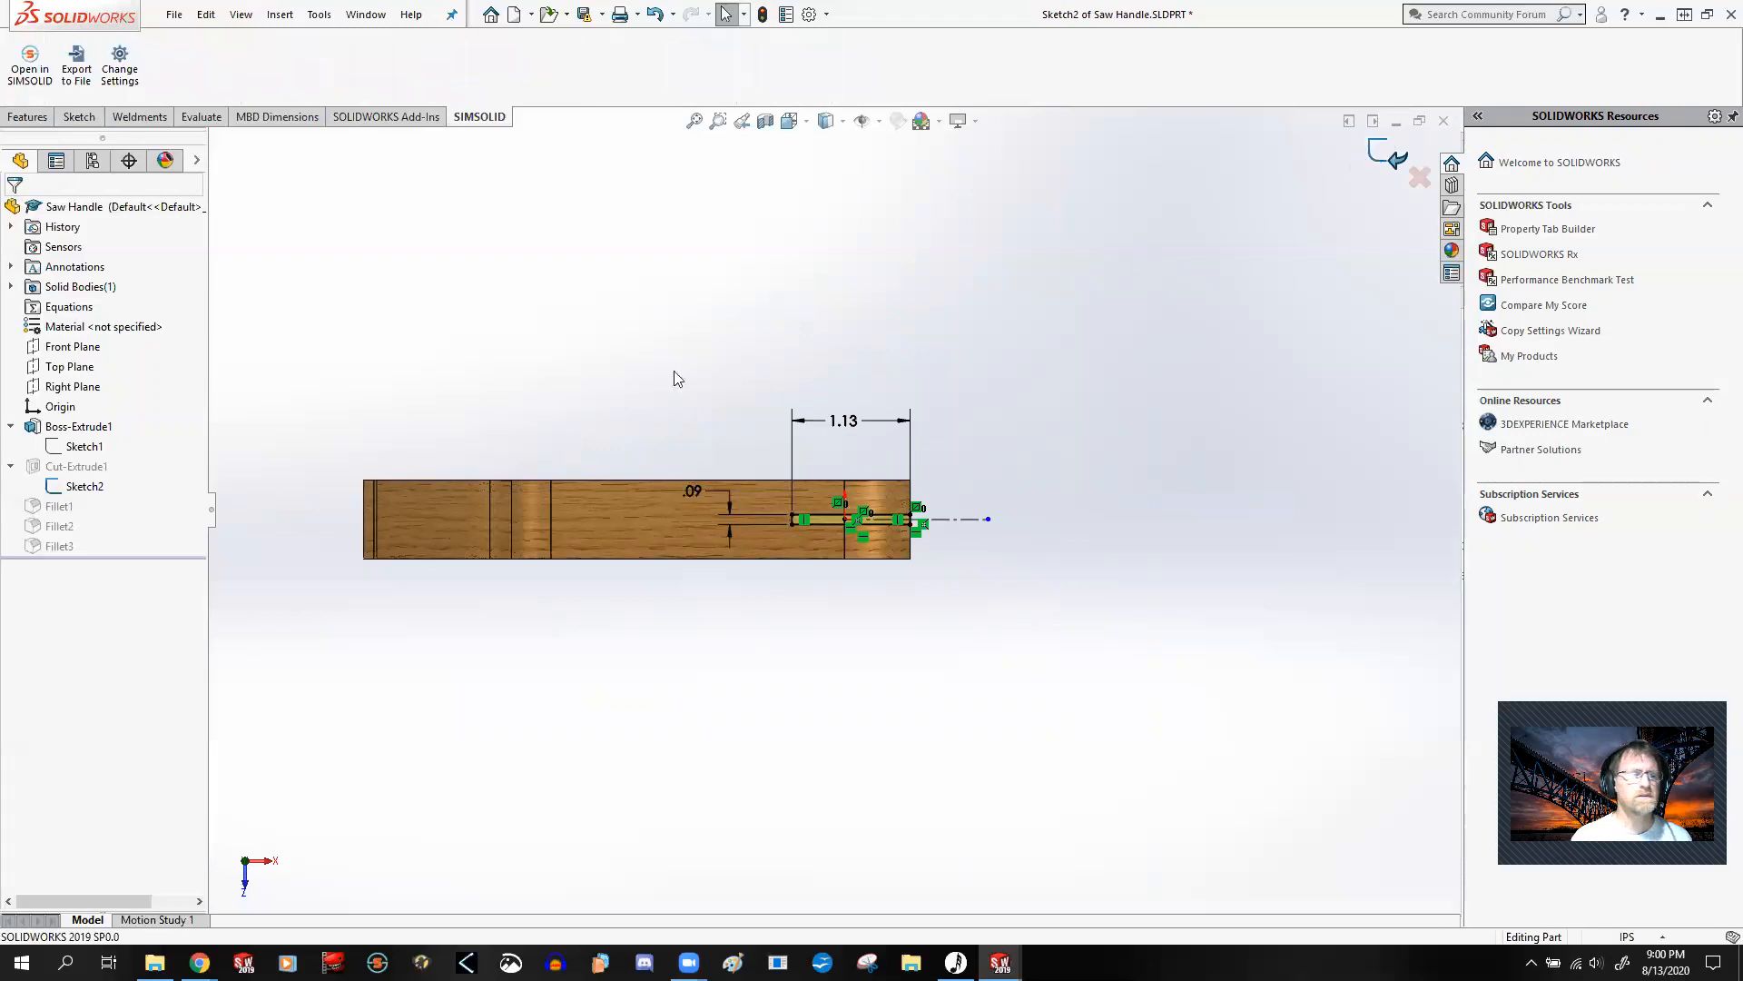
# Step: Open Boss-Extrude1 for editing and examine its end condition and how the extrusion lies about the sketch plane, keeping Mid Plane
pyautogui.rightClick(77, 427)
pyautogui.click(86, 366)
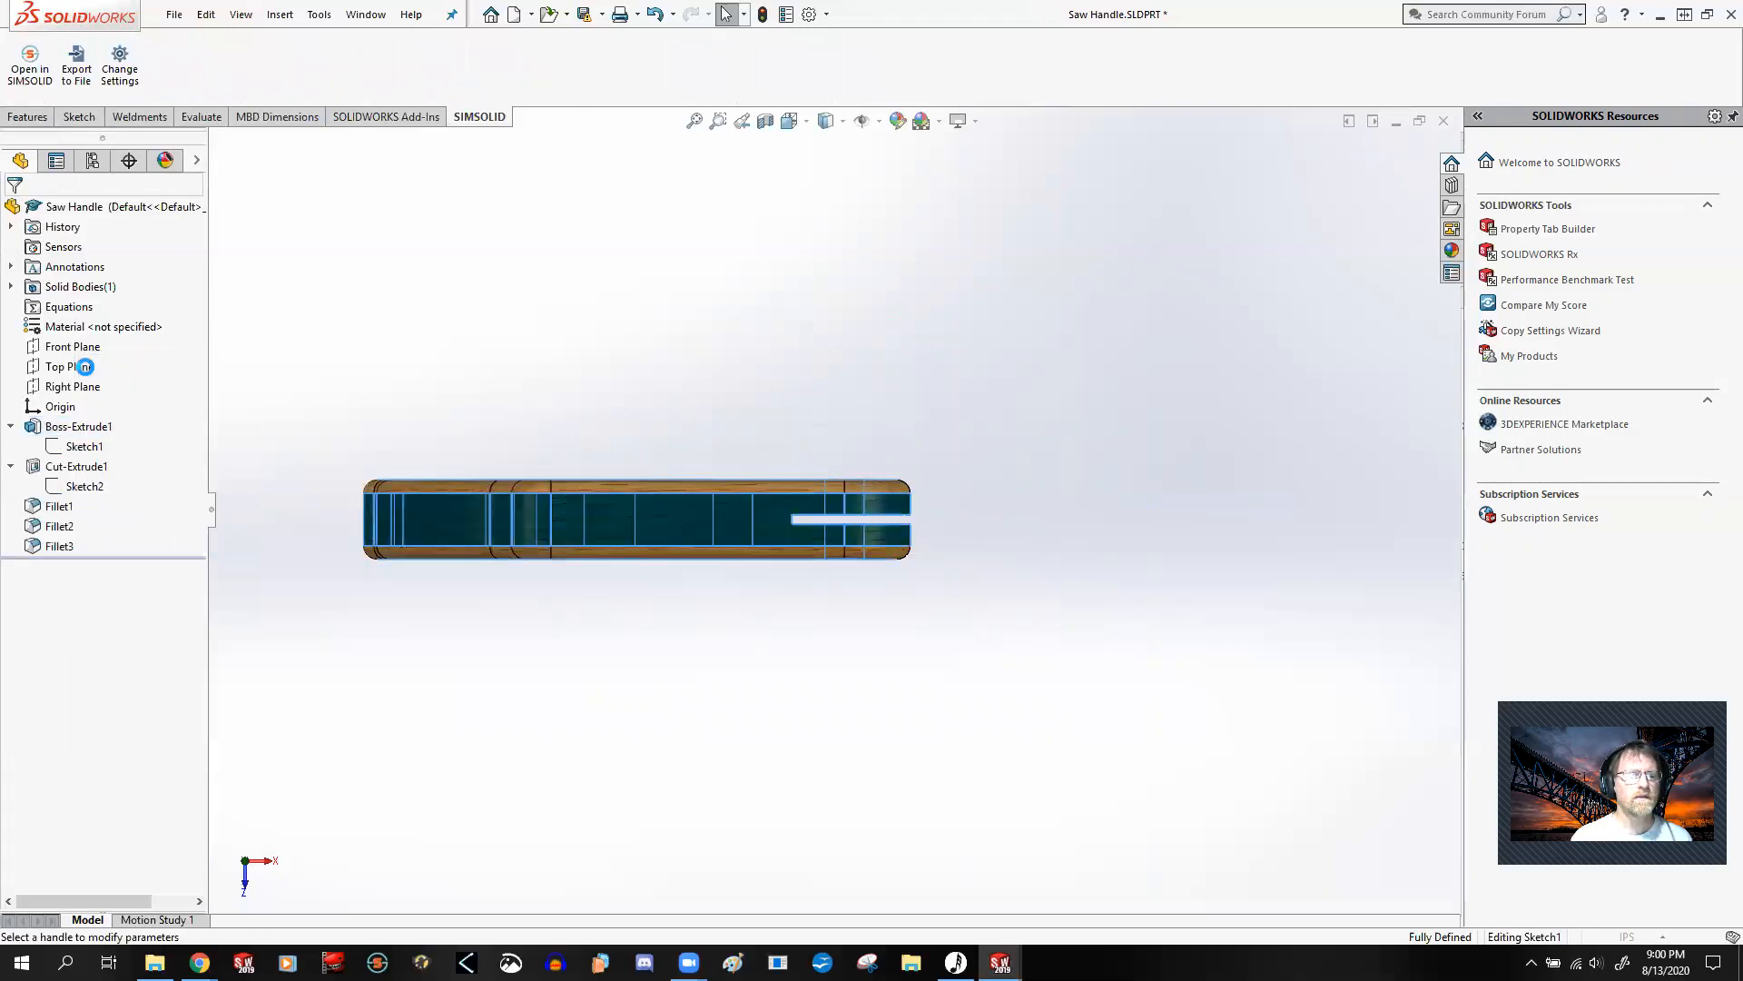
pyautogui.click(186, 321)
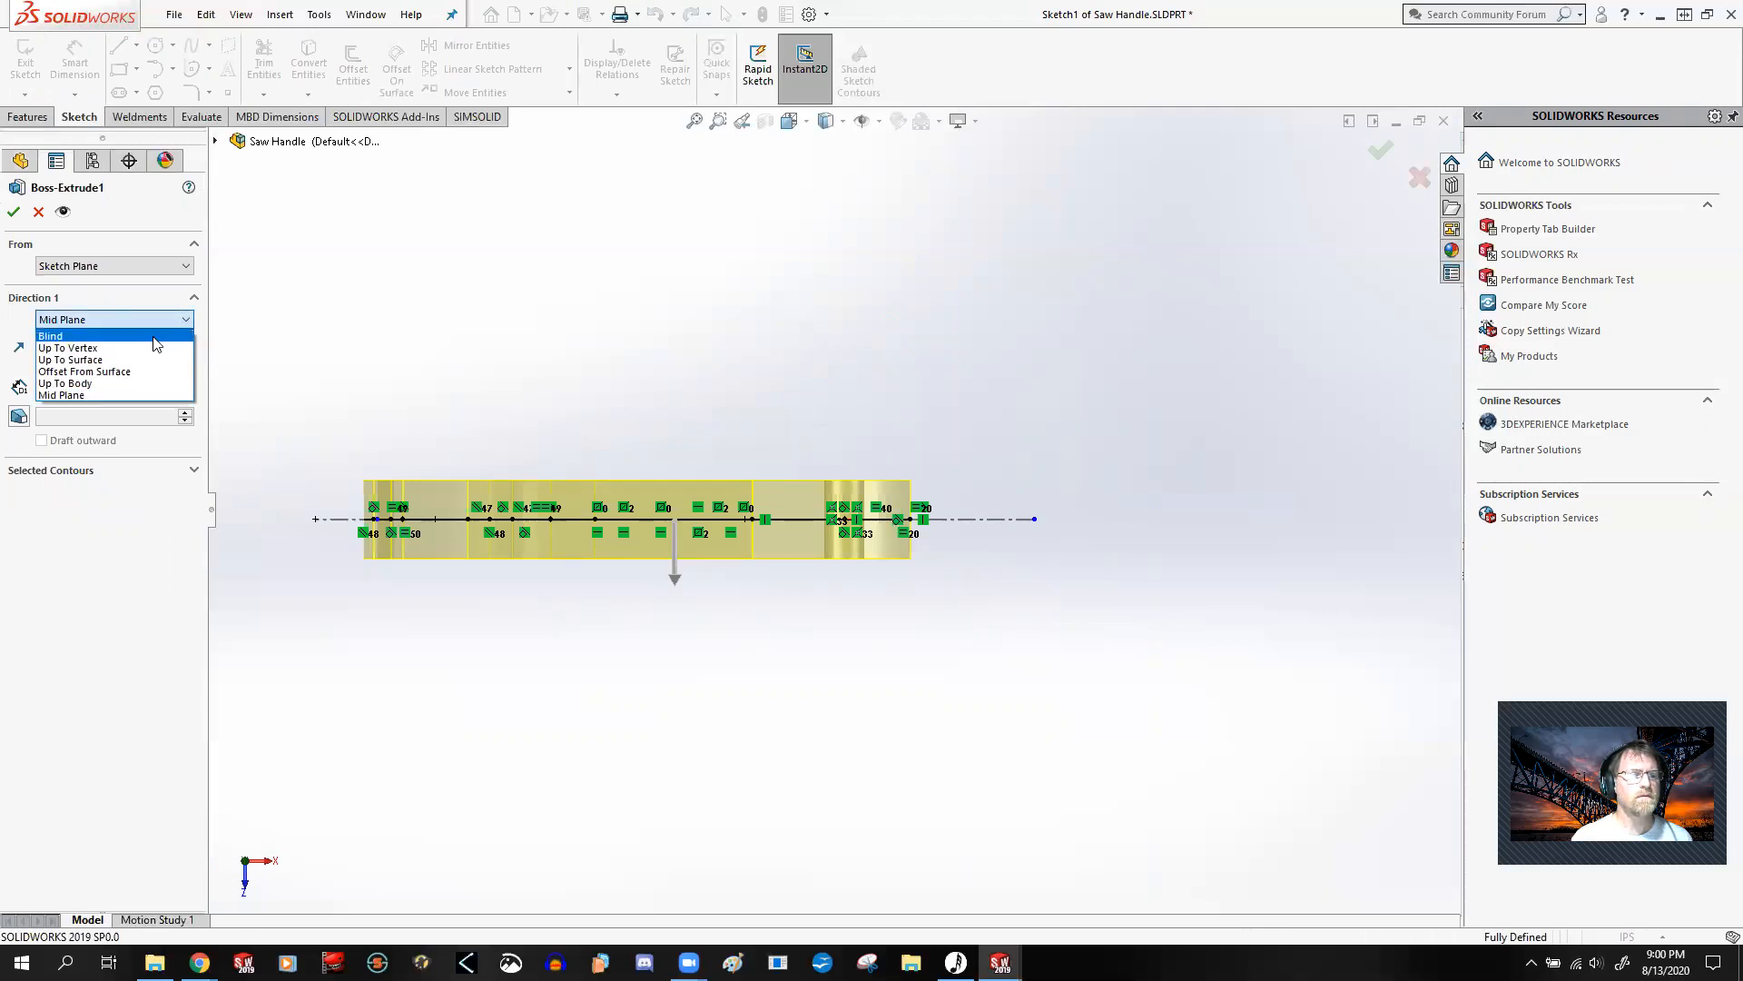
pyautogui.click(186, 320)
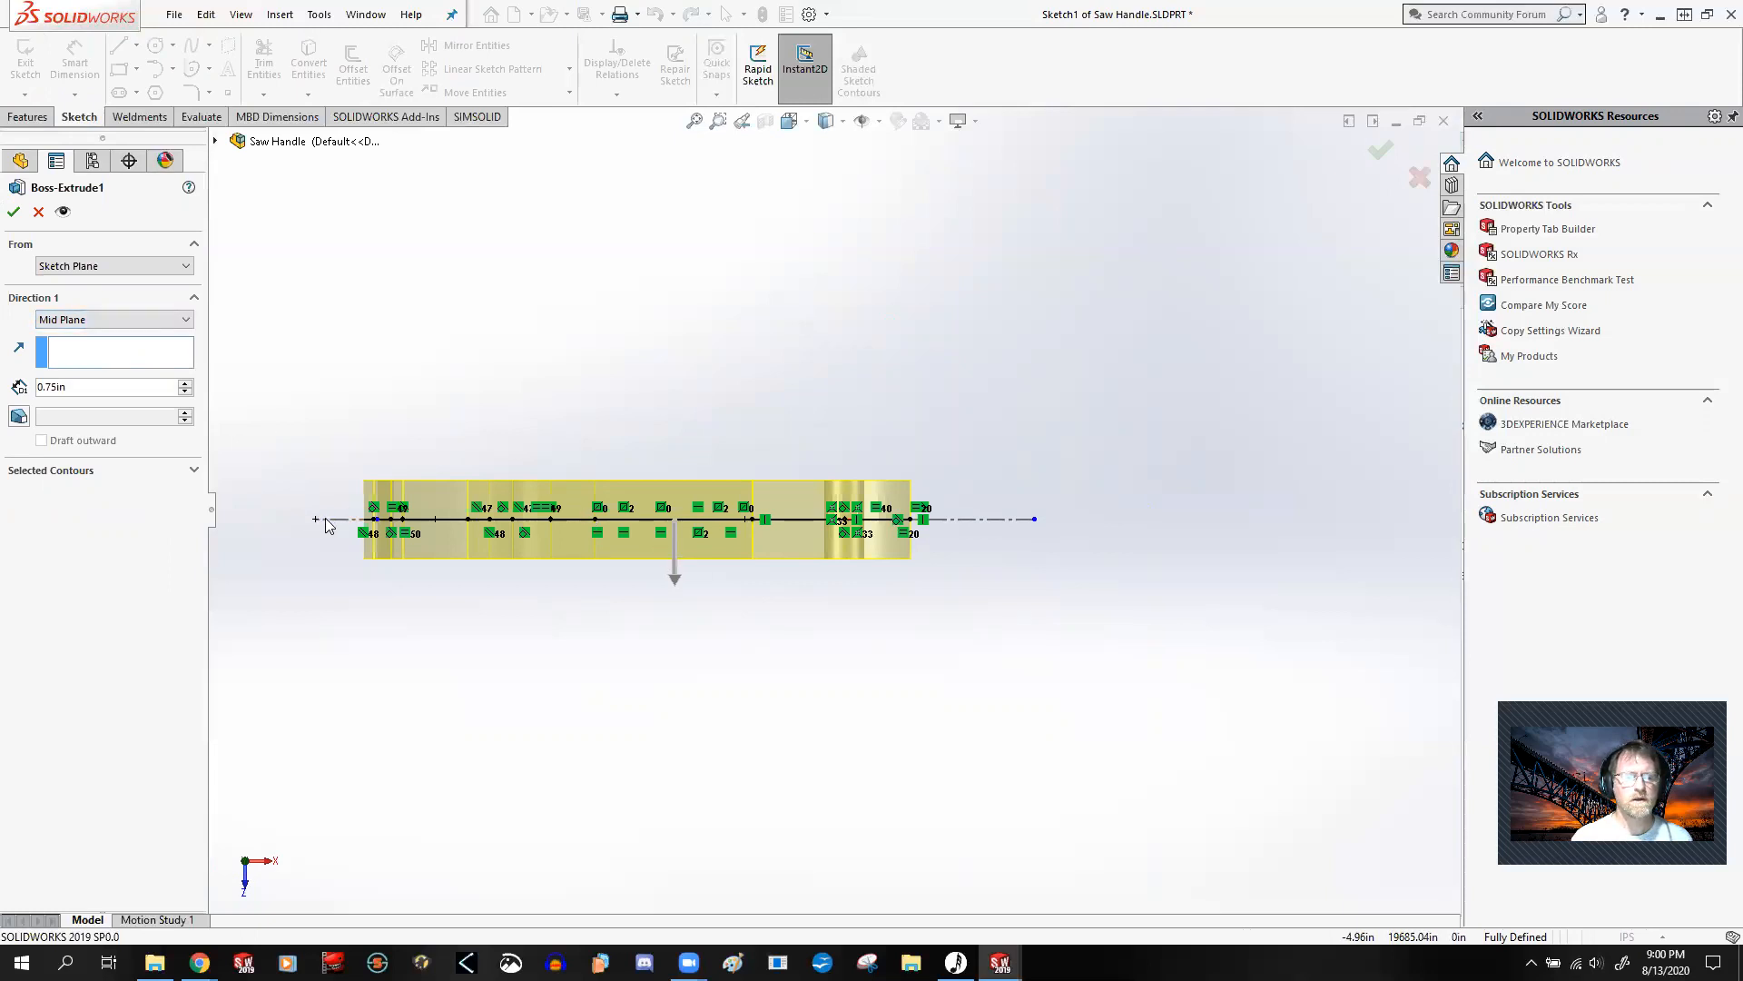
pyautogui.scroll(-3, 926, 527)
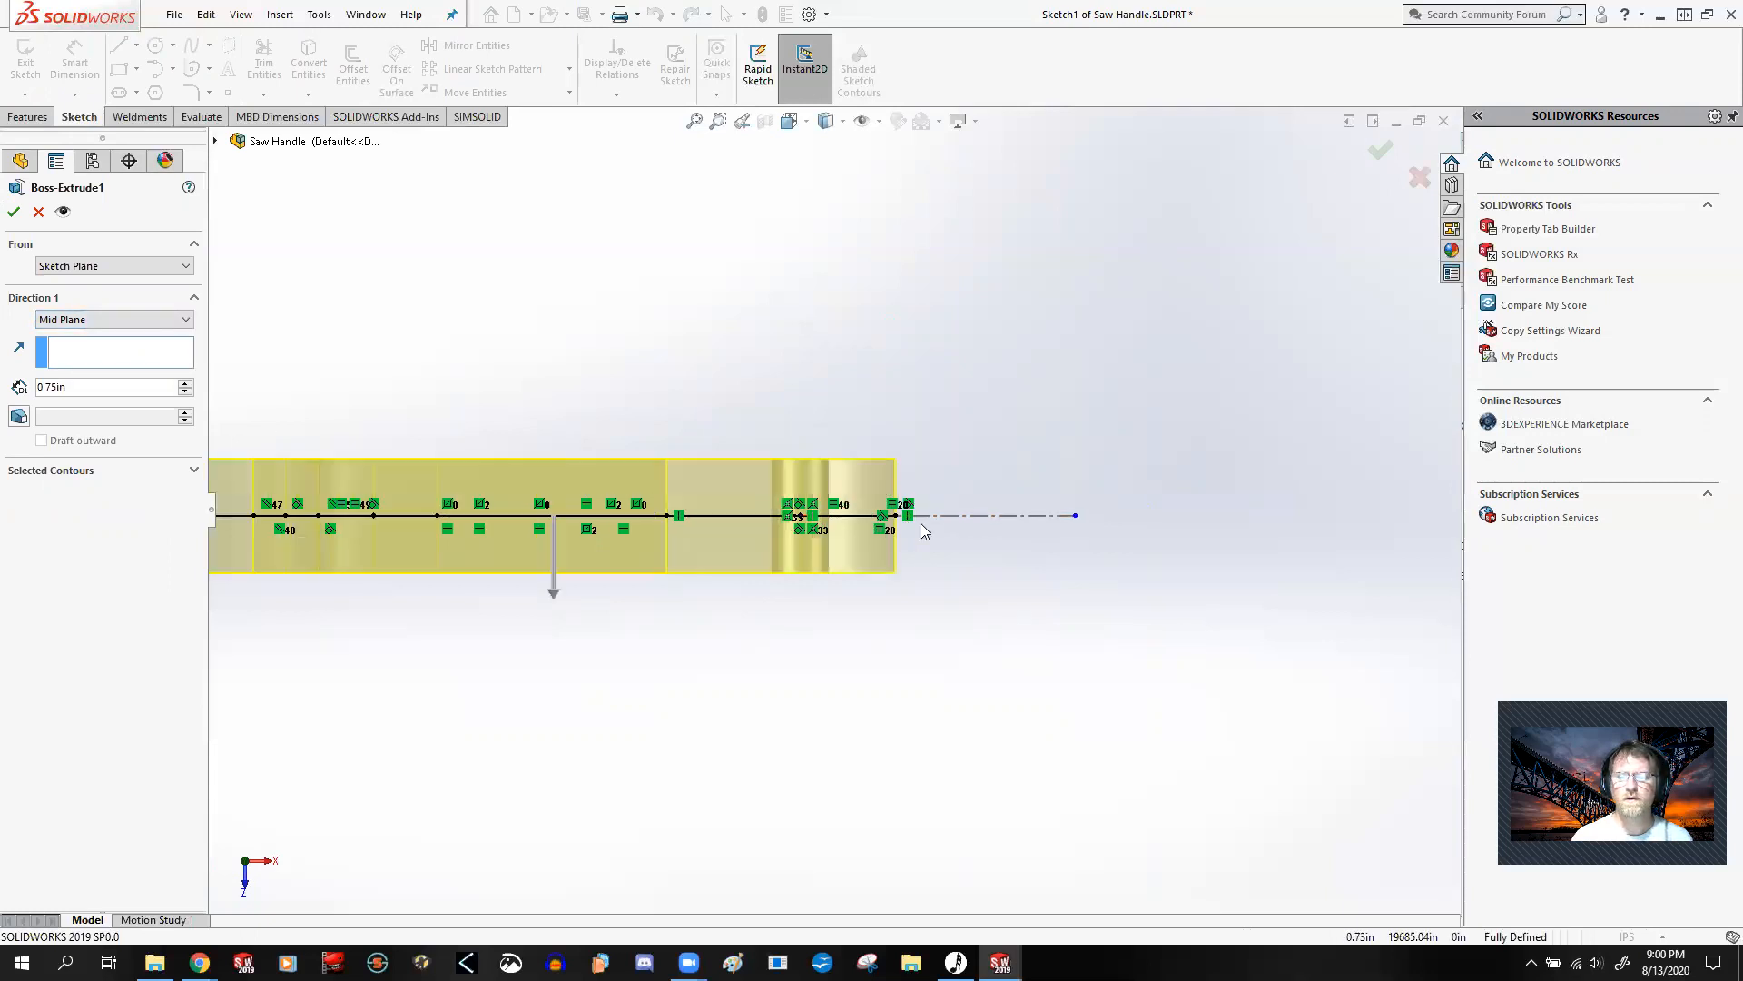
pyautogui.scroll(-3, 795, 517)
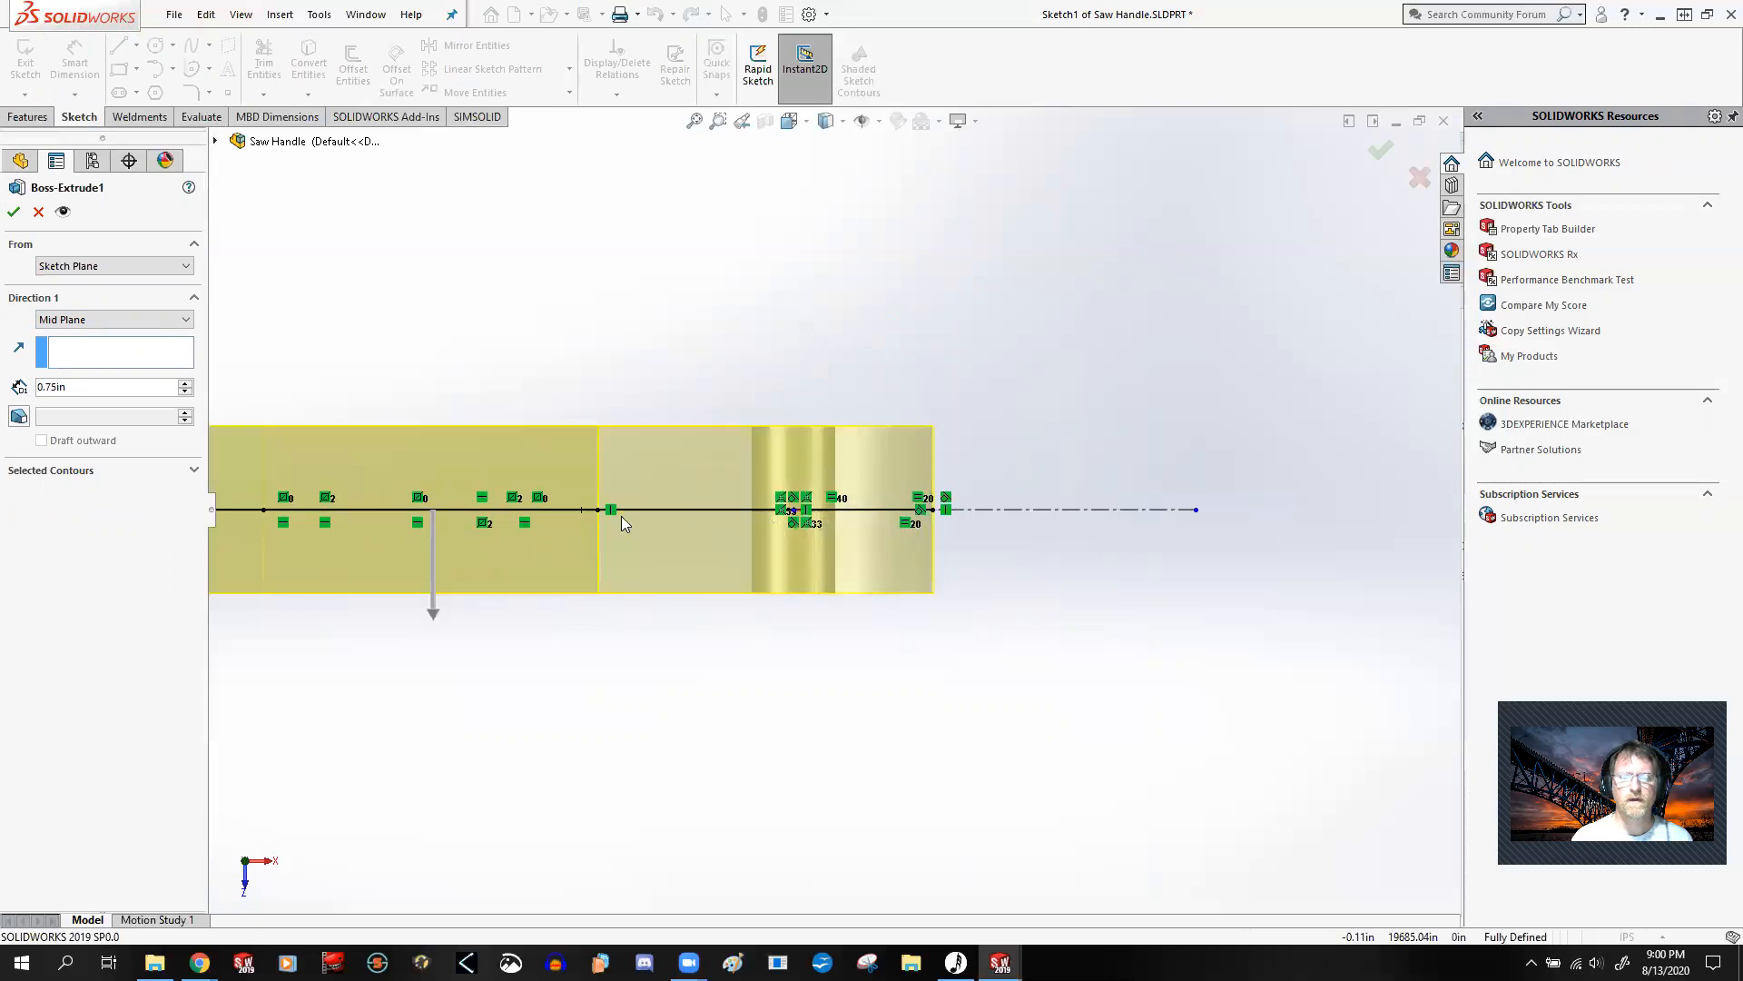
pyautogui.scroll(3, 808, 519)
pyautogui.scroll(2, 506, 475)
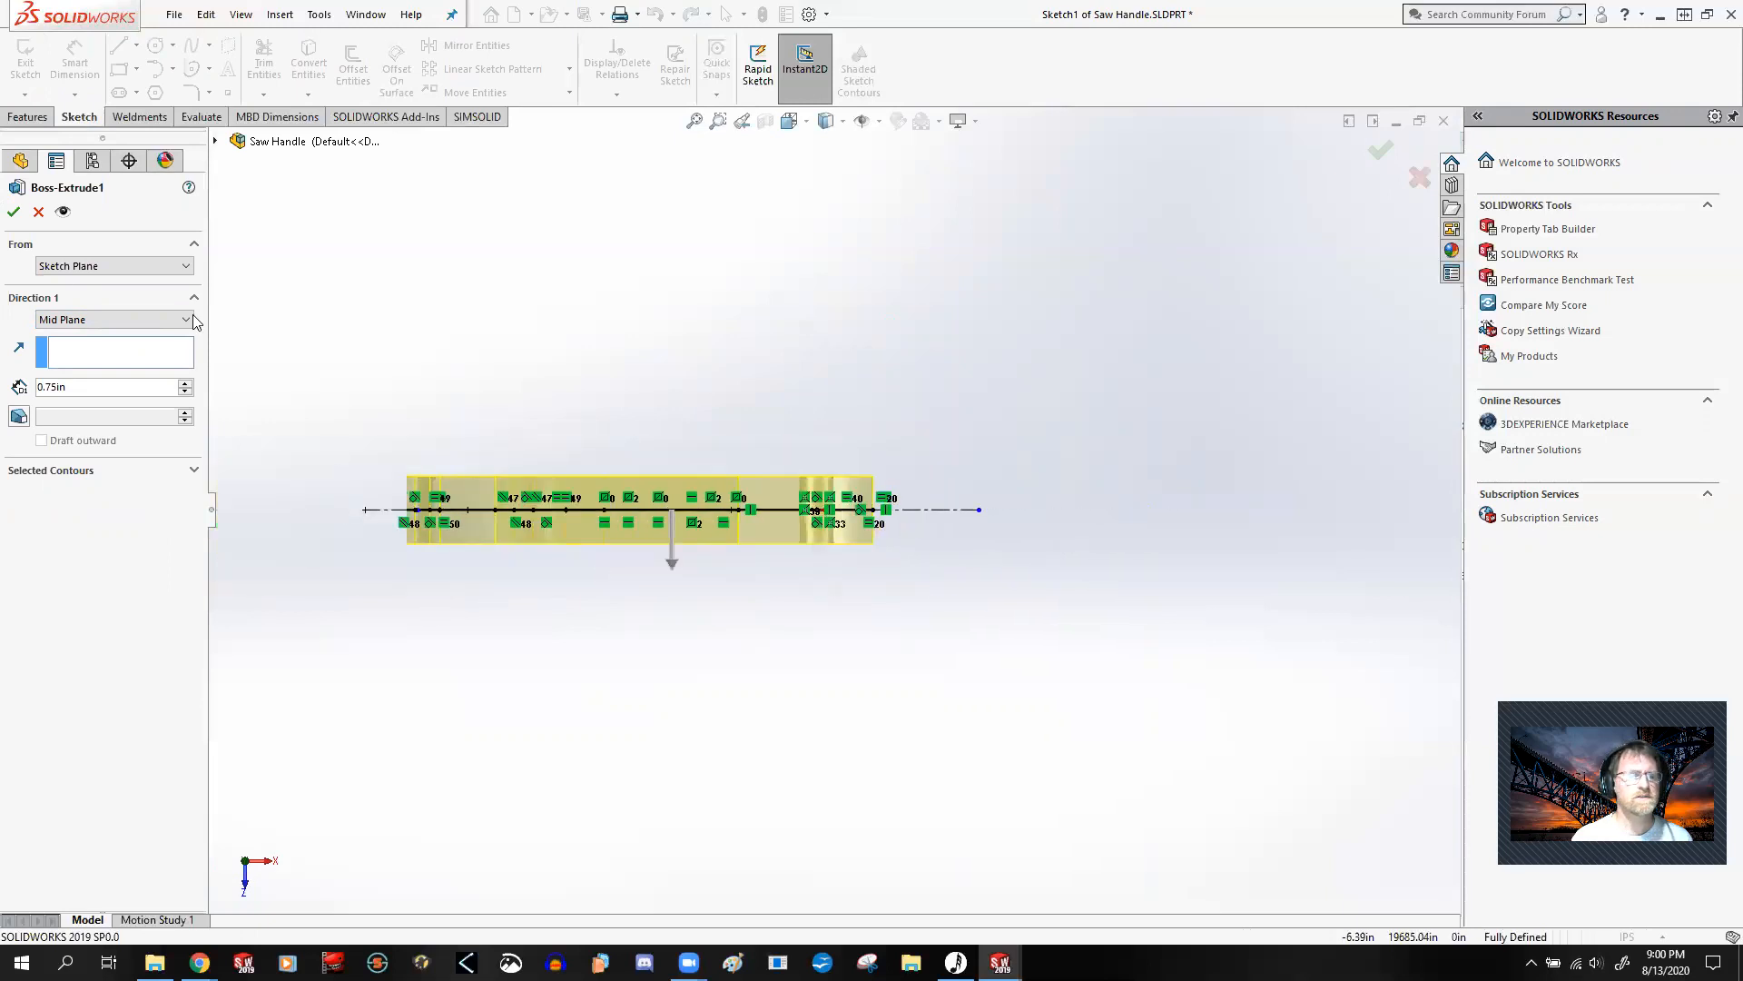
pyautogui.click(14, 210)
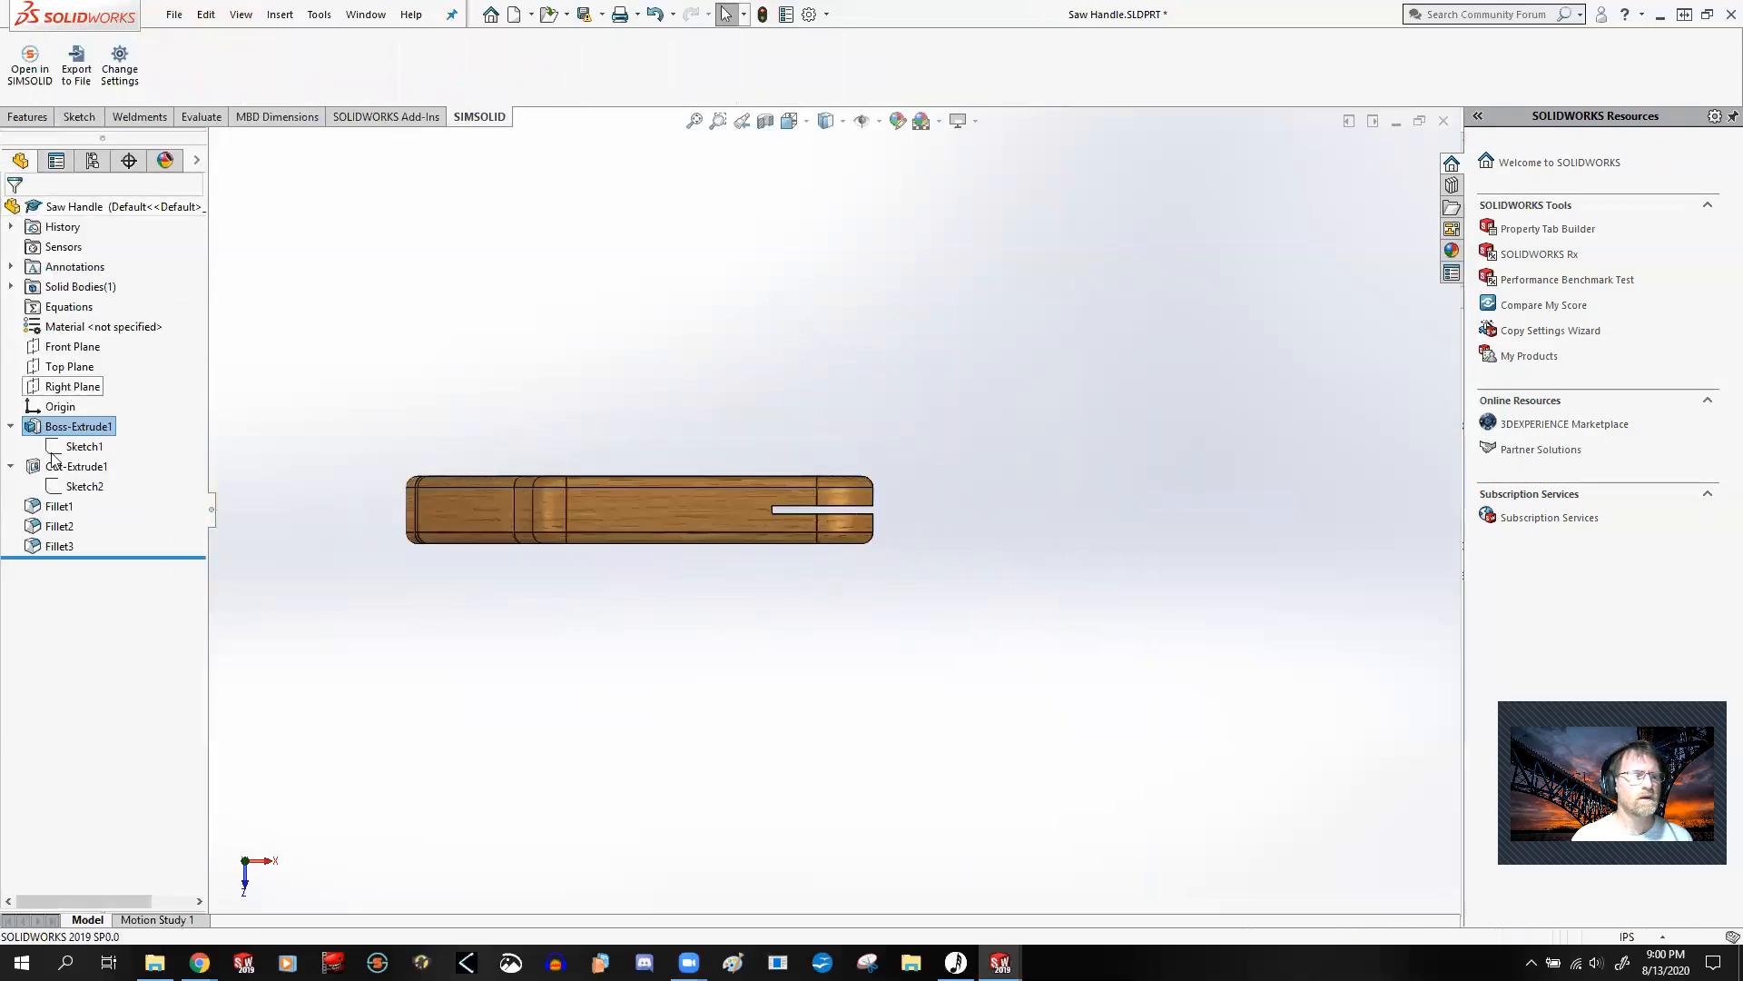
# Step: Reopen Sketch2 under Cut-Extrude1 and examine how the blade slot is positioned relative to the origin and centerline
pyautogui.rightClick(84, 489)
pyautogui.click(108, 430)
pyautogui.scroll(-6, 838, 518)
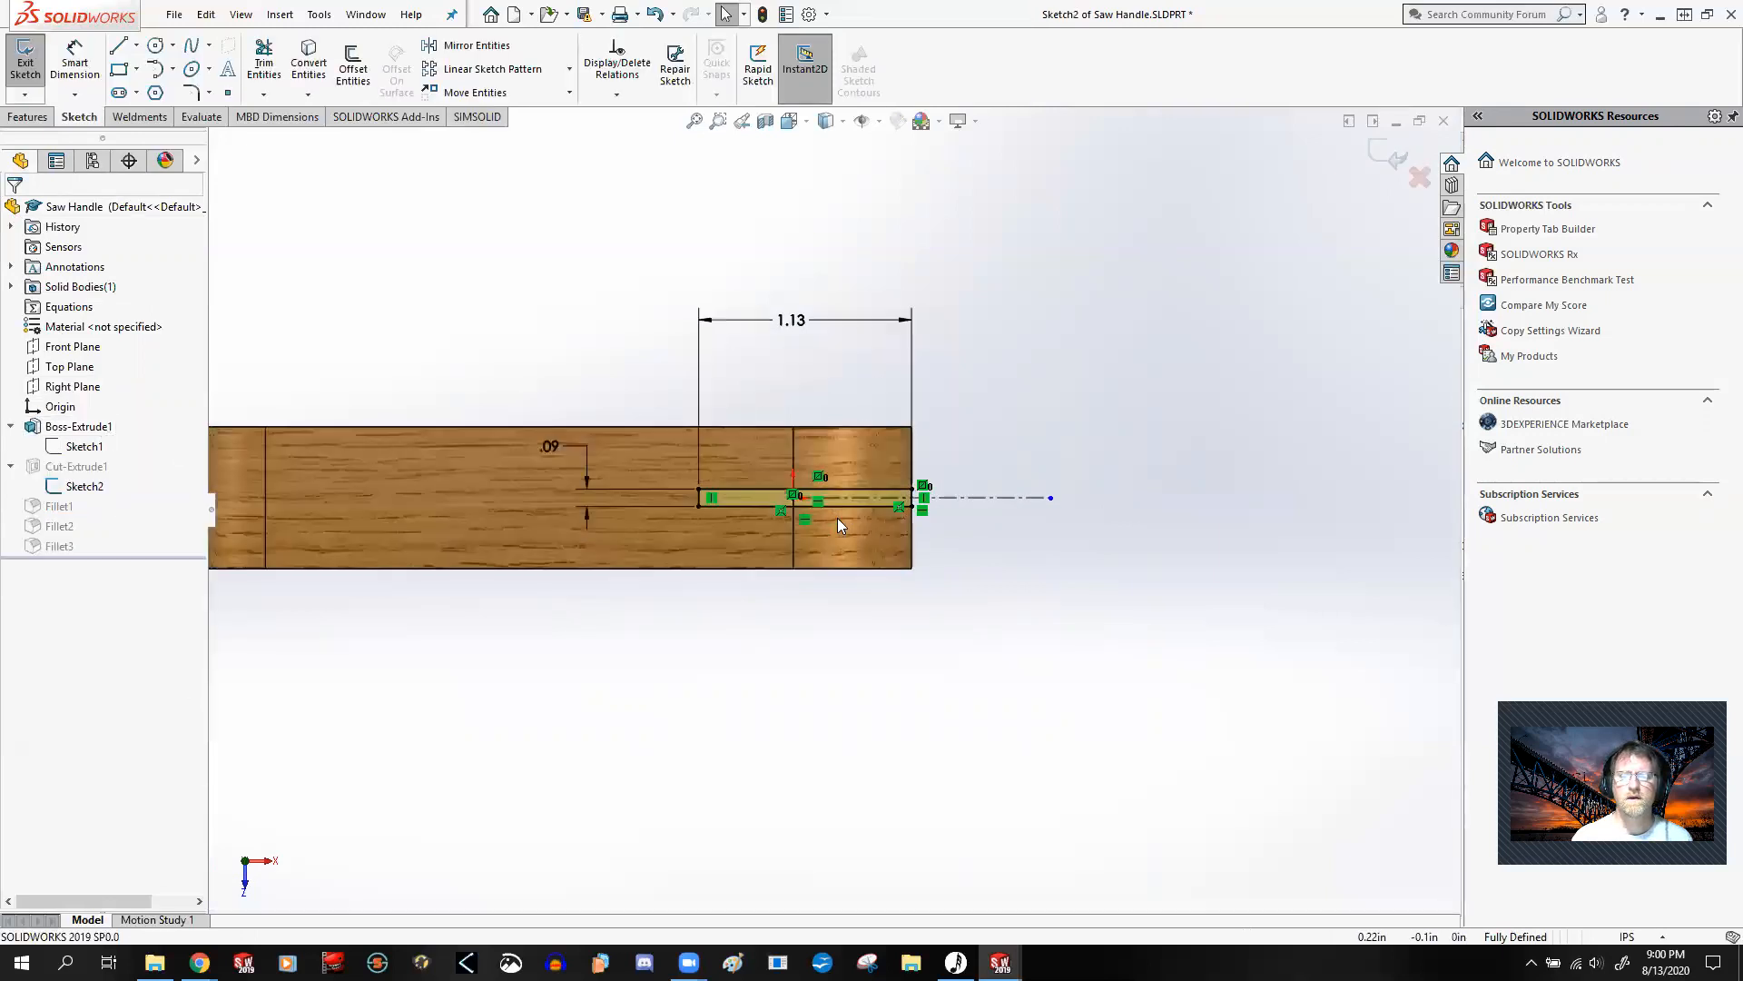
pyautogui.scroll(2, 955, 491)
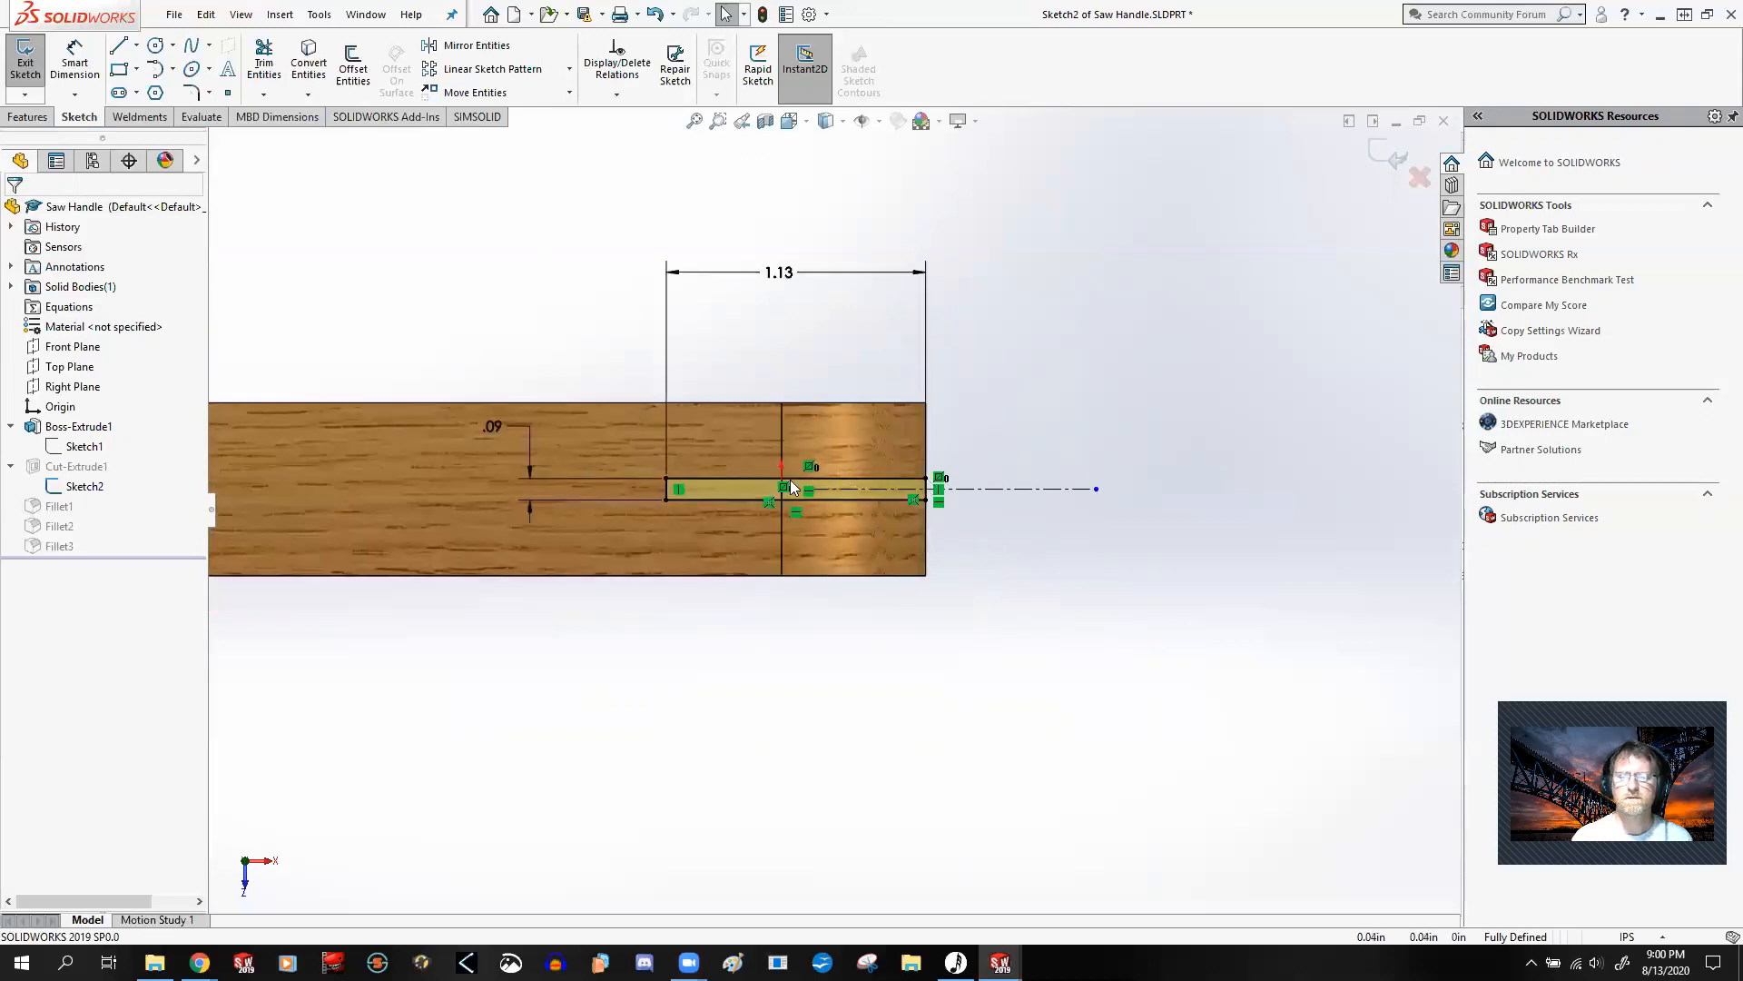
pyautogui.scroll(-5, 782, 485)
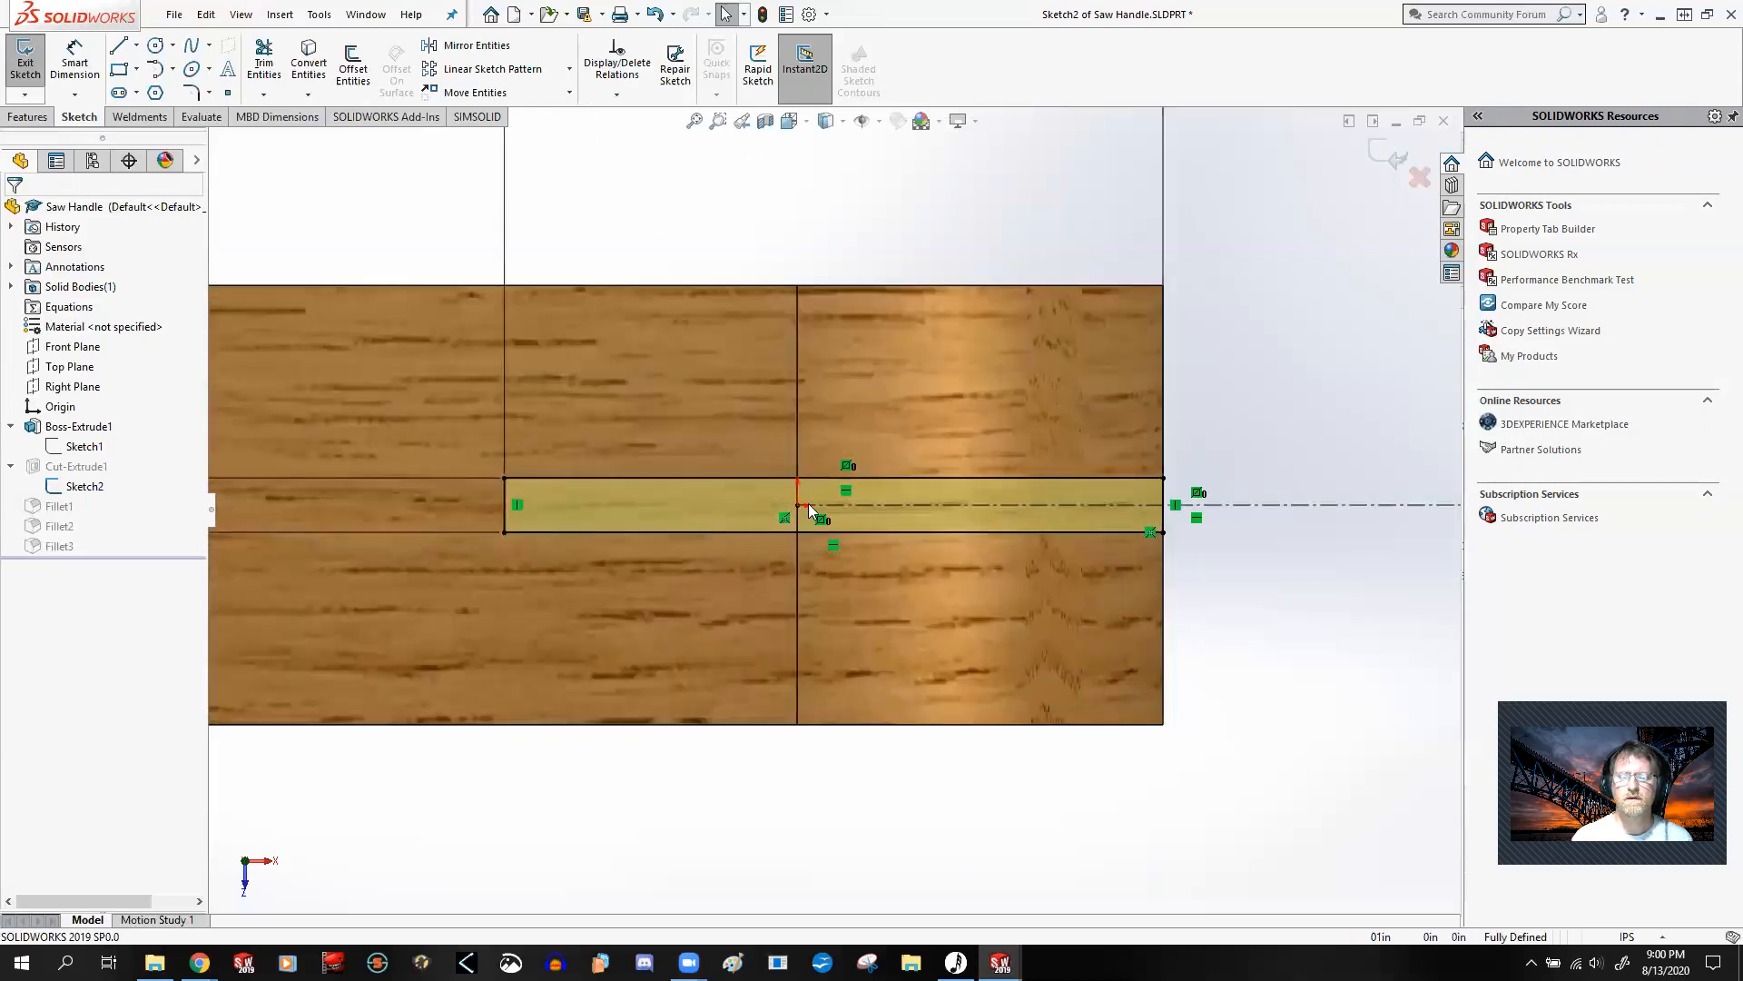
pyautogui.scroll(5, 842, 546)
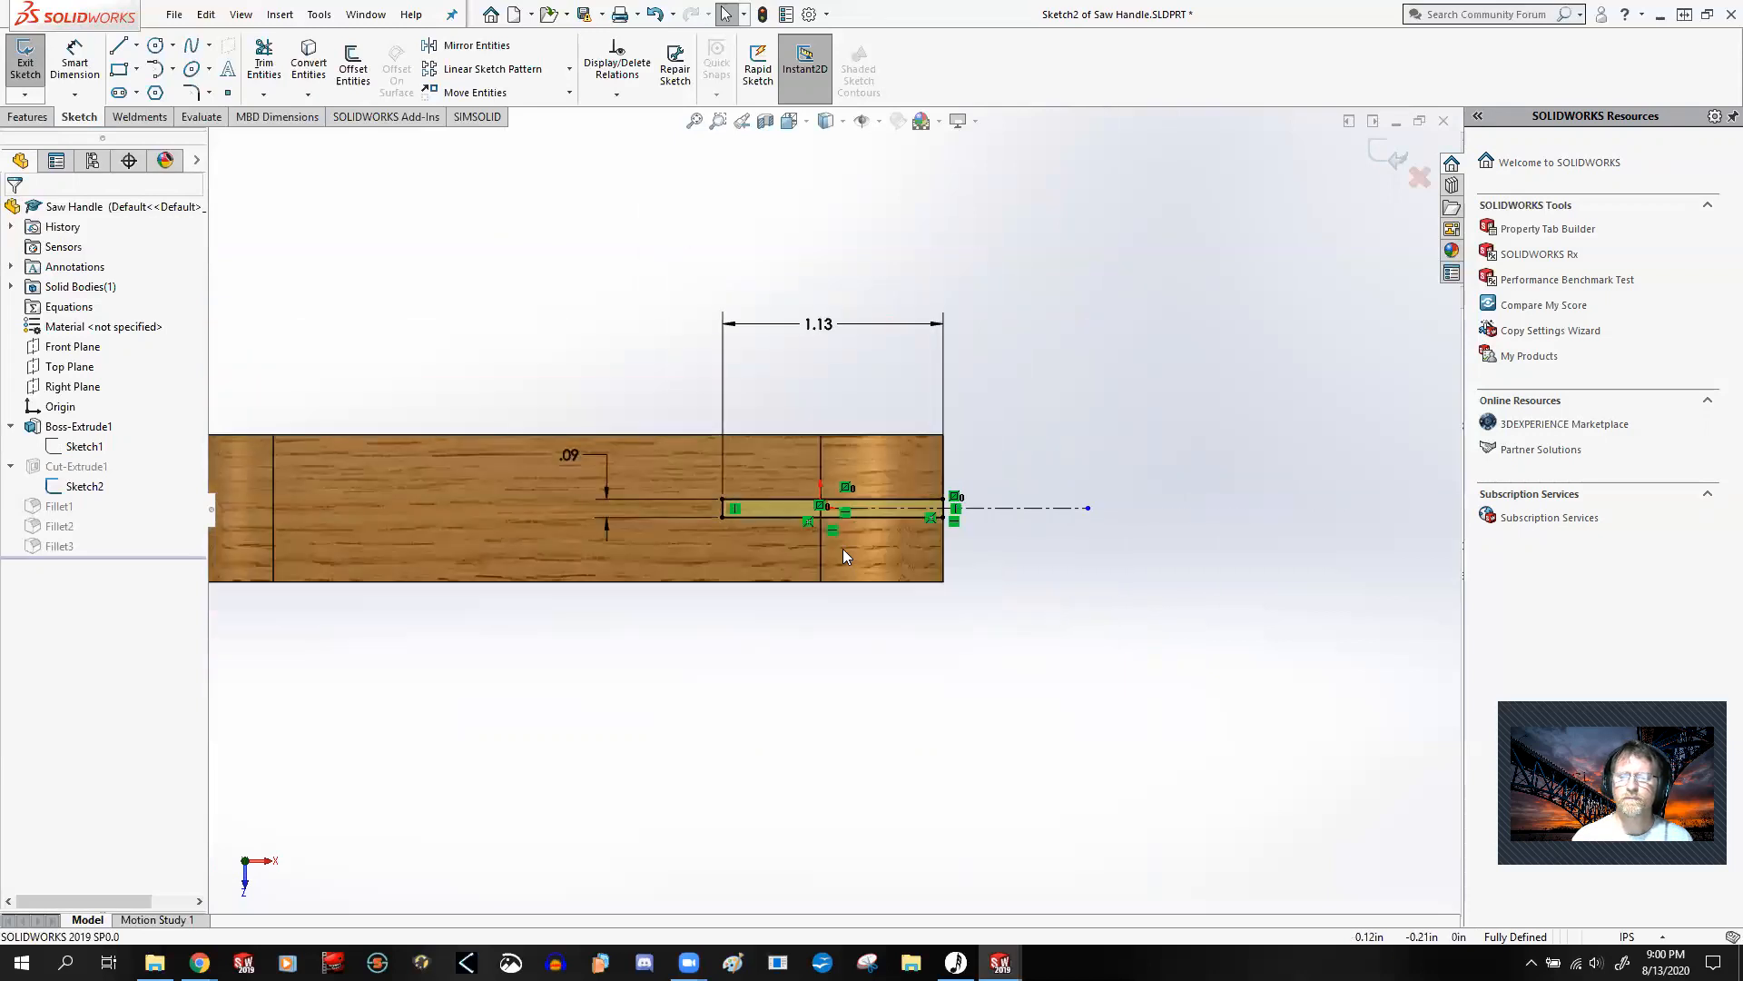
# Step: Exit the blade slot sketch and examine the whole handle from several angles with the dimensions of Sketch1 under Boss-Extrude1 displayed
pyautogui.click(1390, 156)
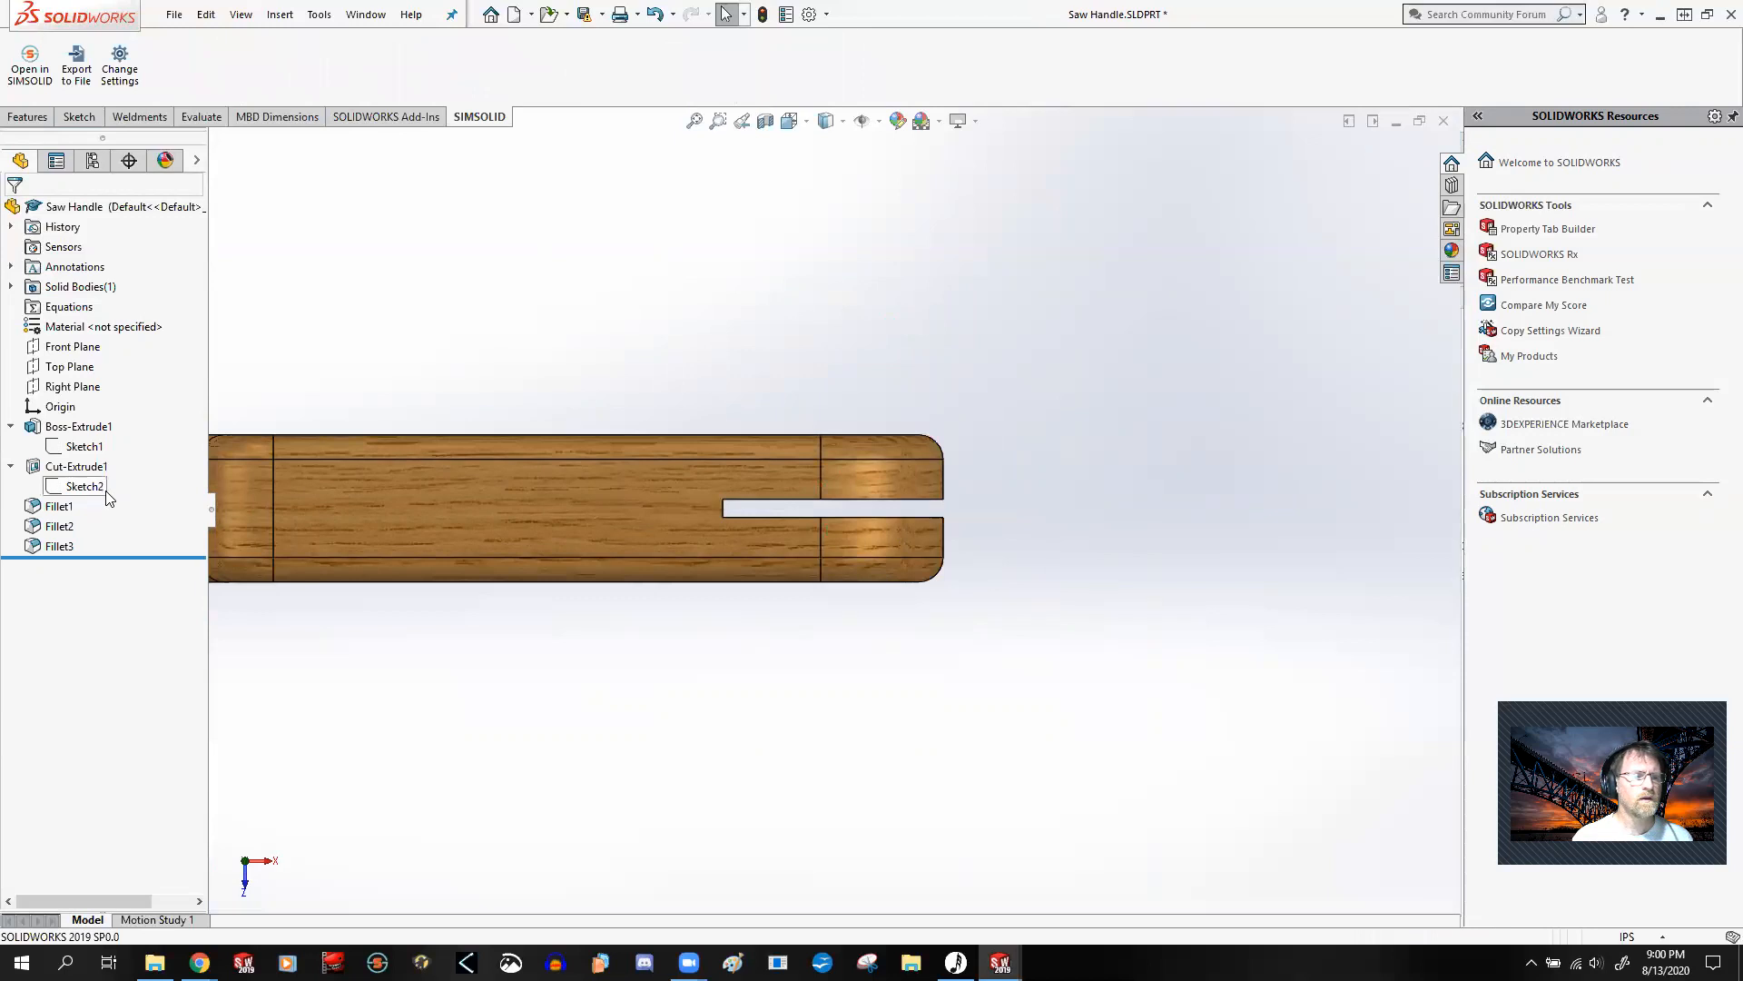
pyautogui.scroll(3, 436, 664)
pyautogui.moveTo(491, 660); pyautogui.dragTo(467, 467, button='middle')
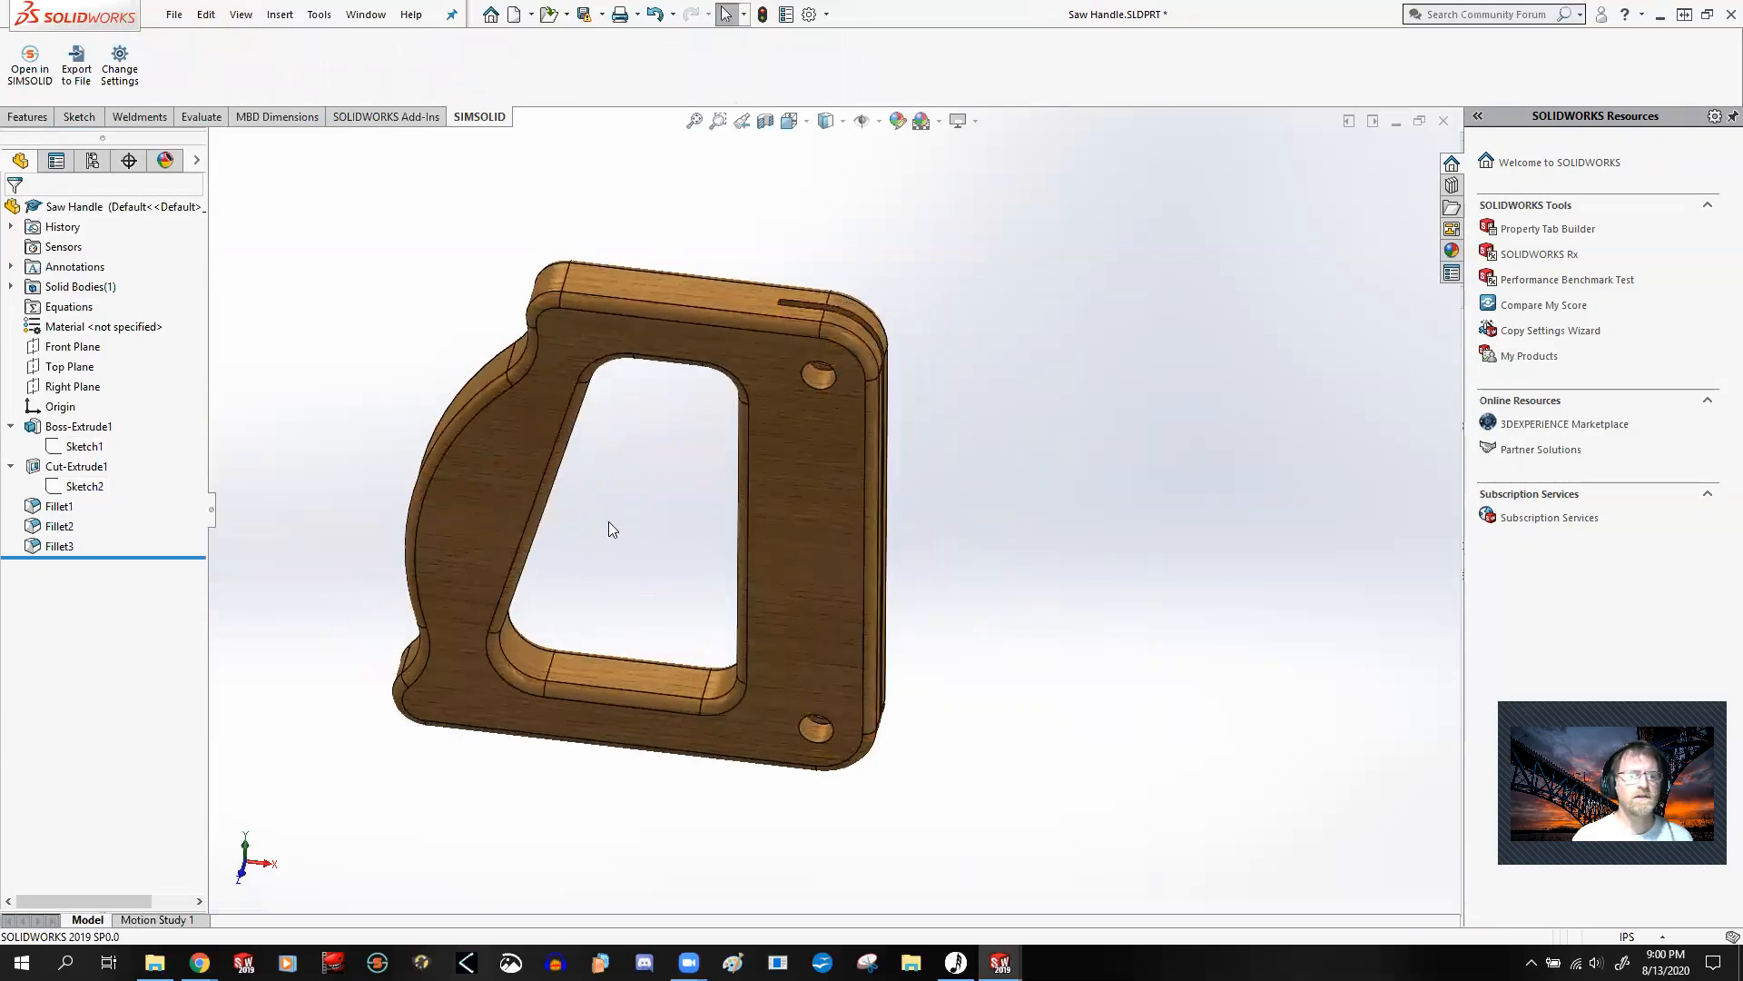
pyautogui.moveTo(580, 507); pyautogui.dragTo(509, 460, button='middle')
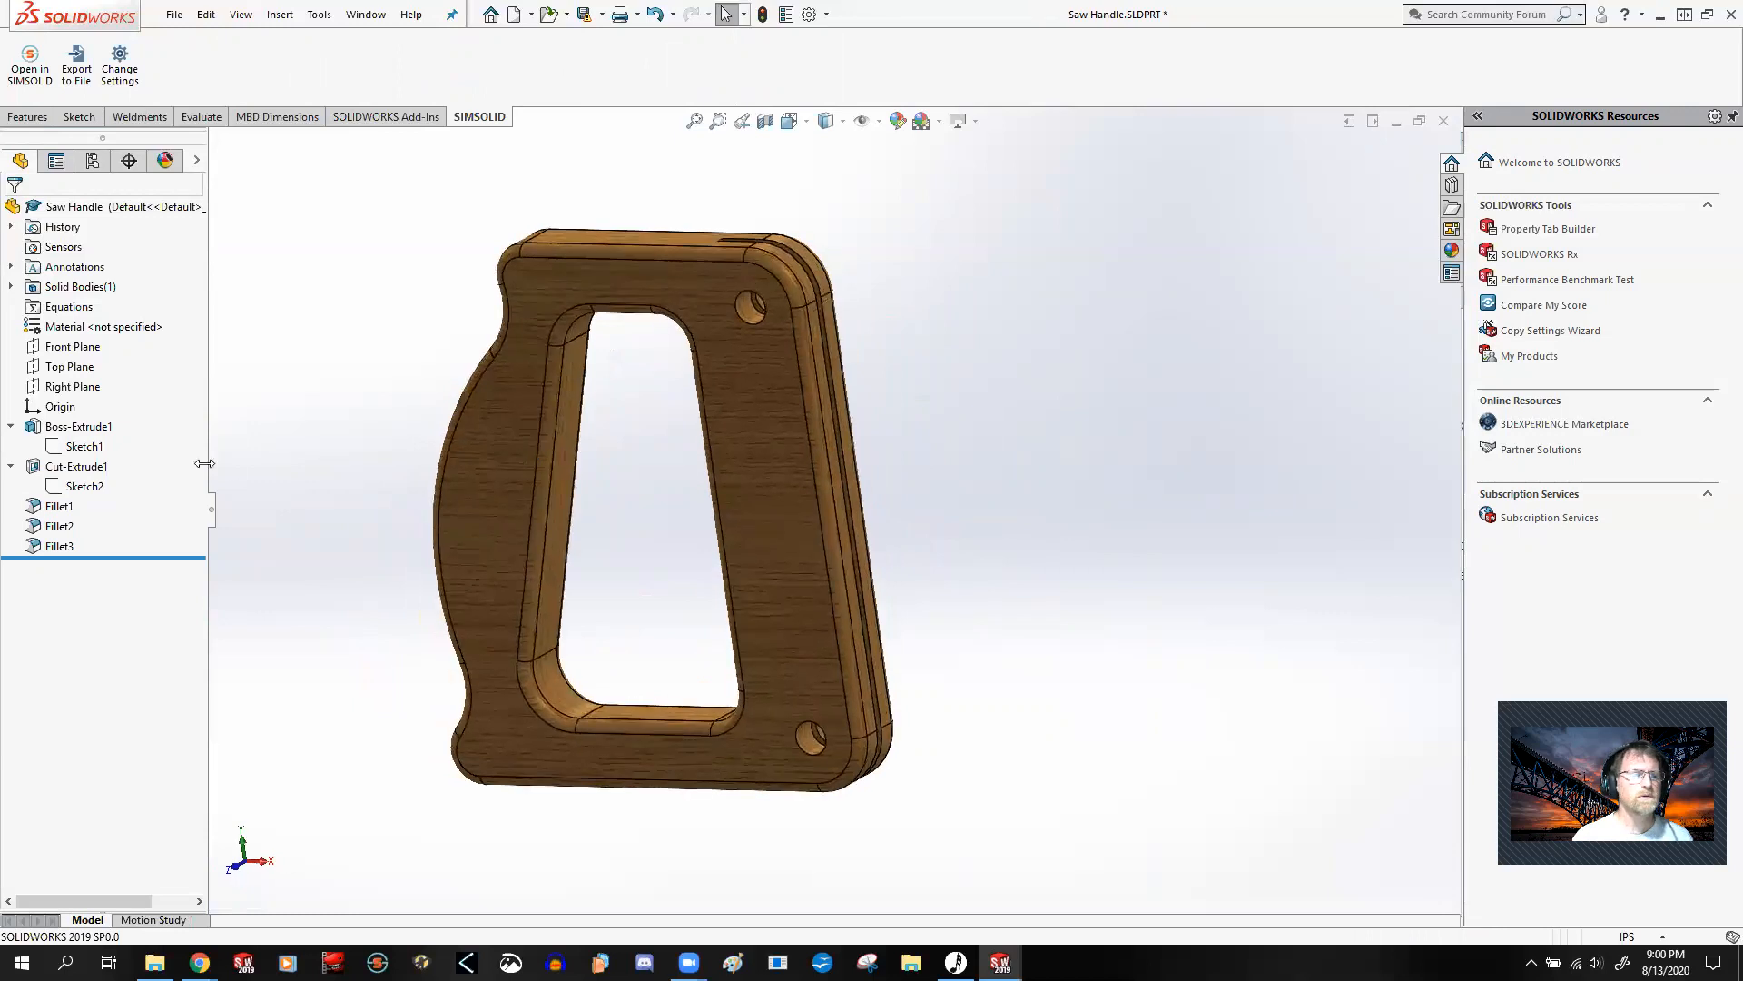
pyautogui.click(84, 449)
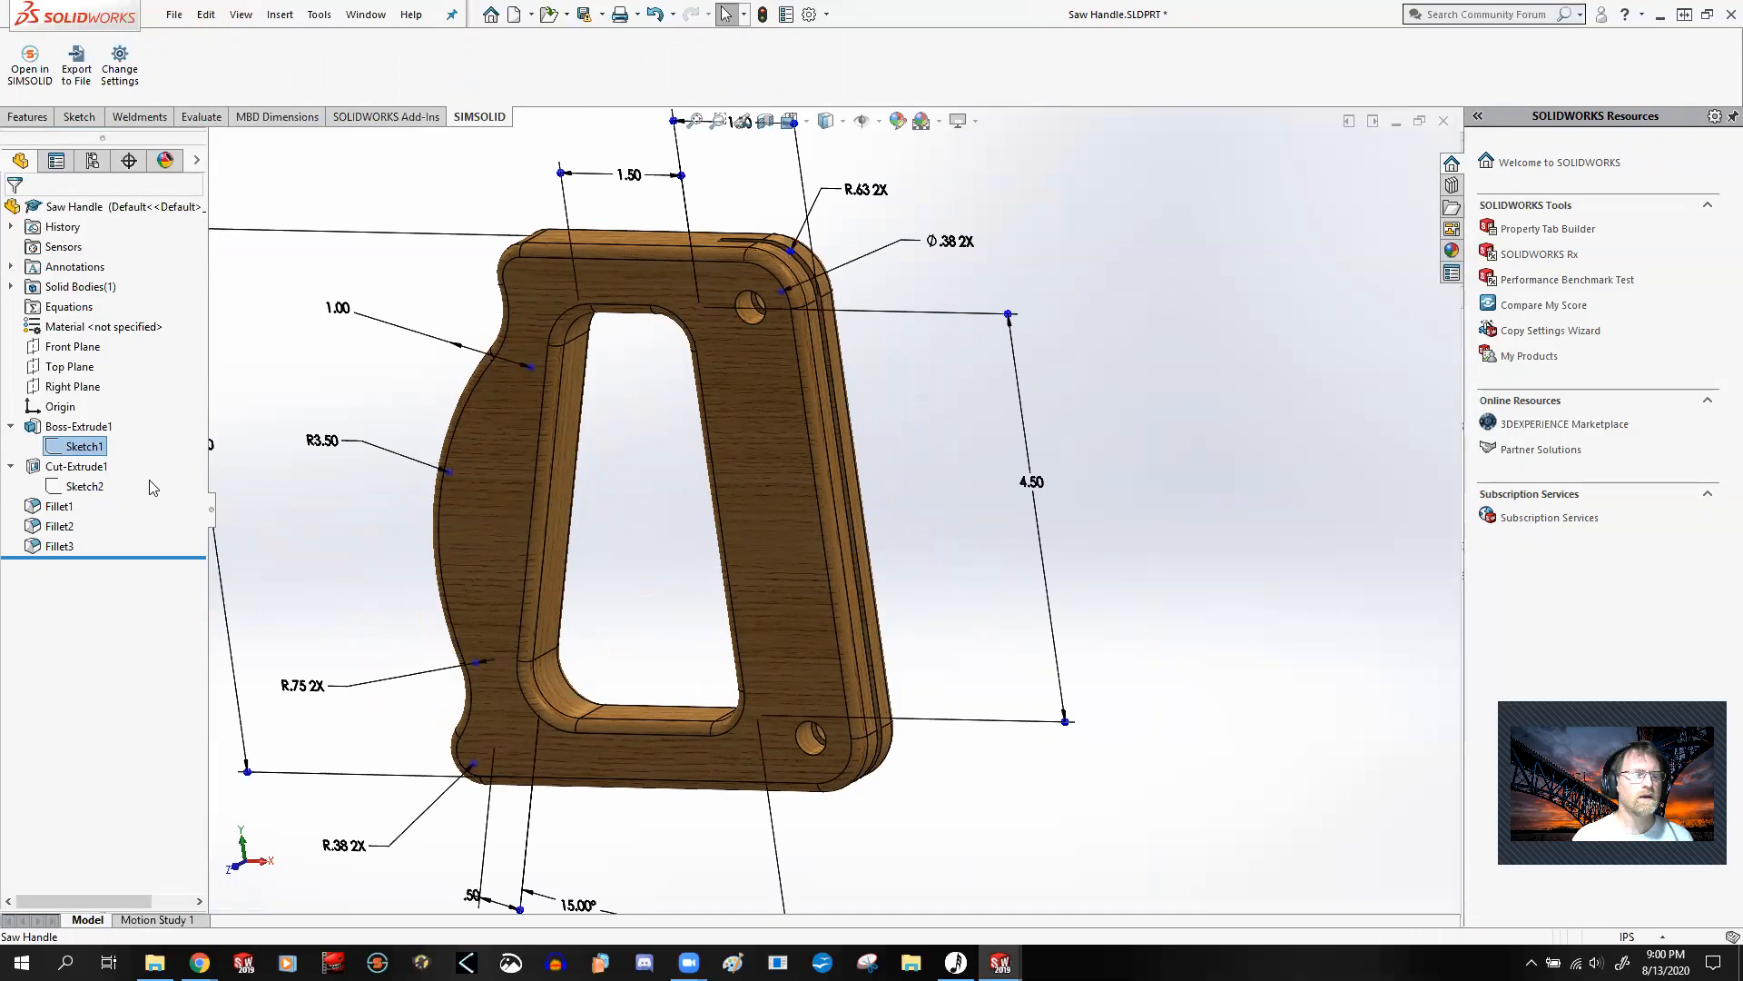
# Step: Open Fillet1 for editing, examine its selected inner edges and radius, and accept it with its existing settings
pyautogui.click(60, 508)
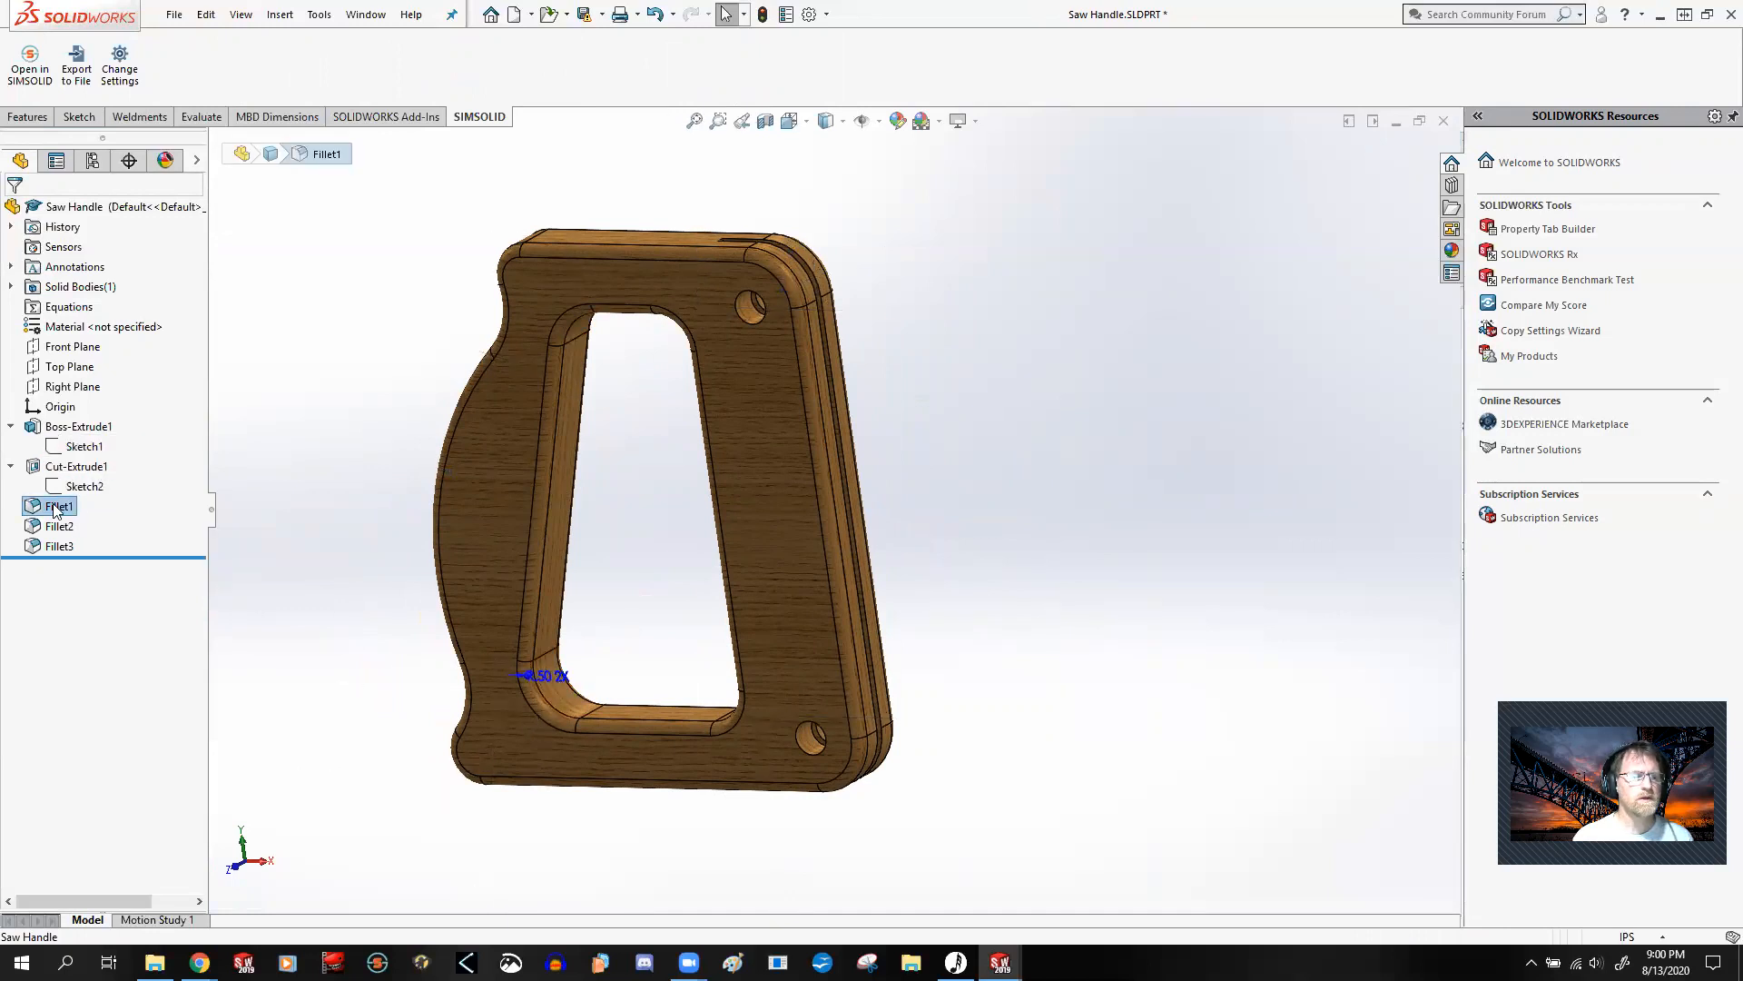
pyautogui.rightClick(54, 508)
pyautogui.click(68, 451)
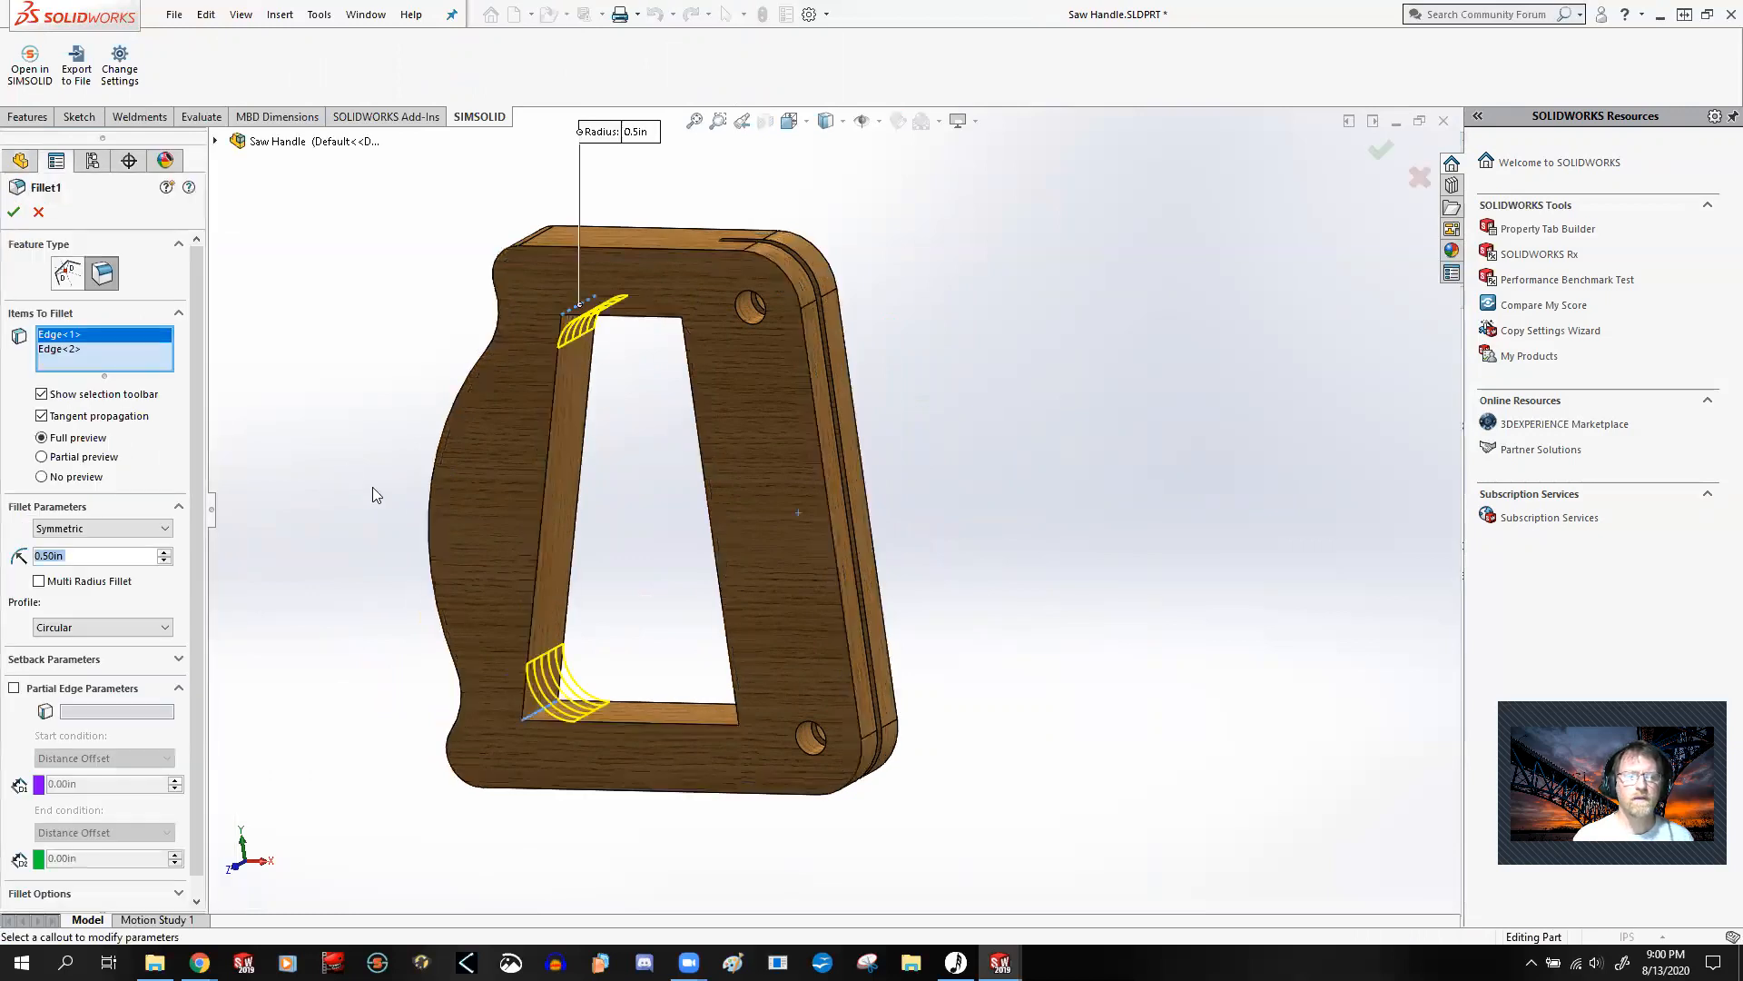
pyautogui.click(14, 211)
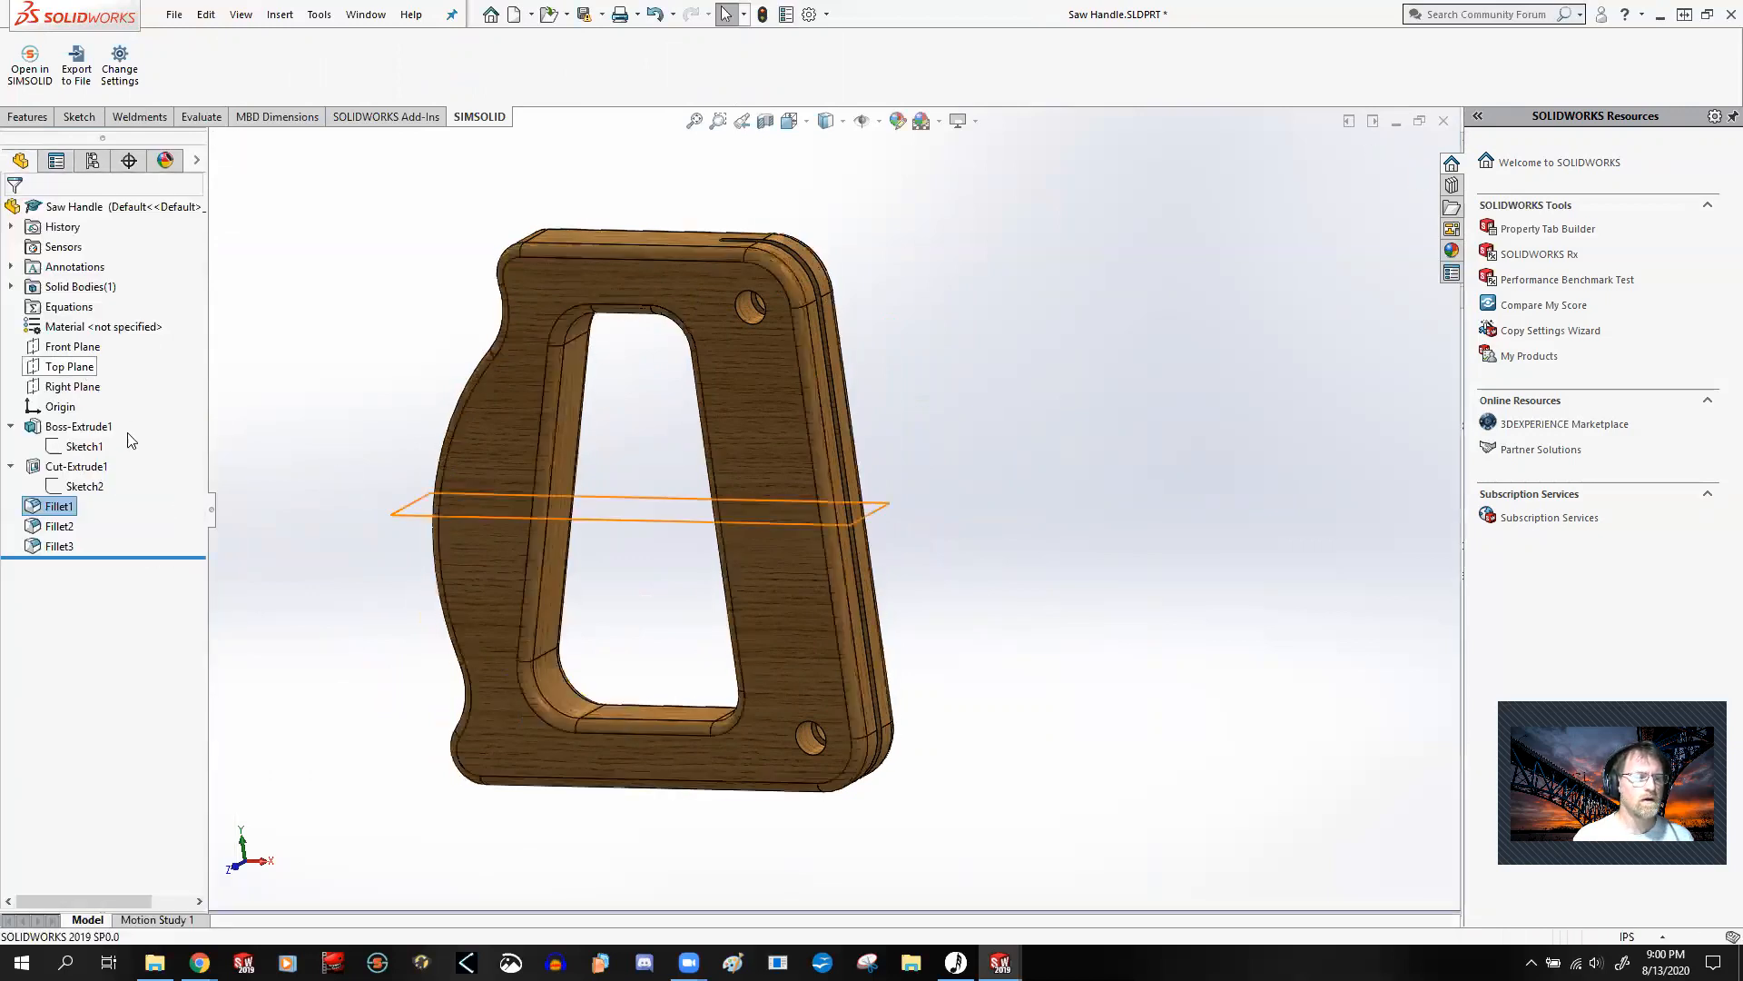
# Step: Highlight Fillet2, Fillet3 and Fillet1 on the handle and compare which edges each one rounds and its radius callout
pyautogui.click(59, 526)
pyautogui.moveTo(361, 601); pyautogui.dragTo(444, 649, button='middle')
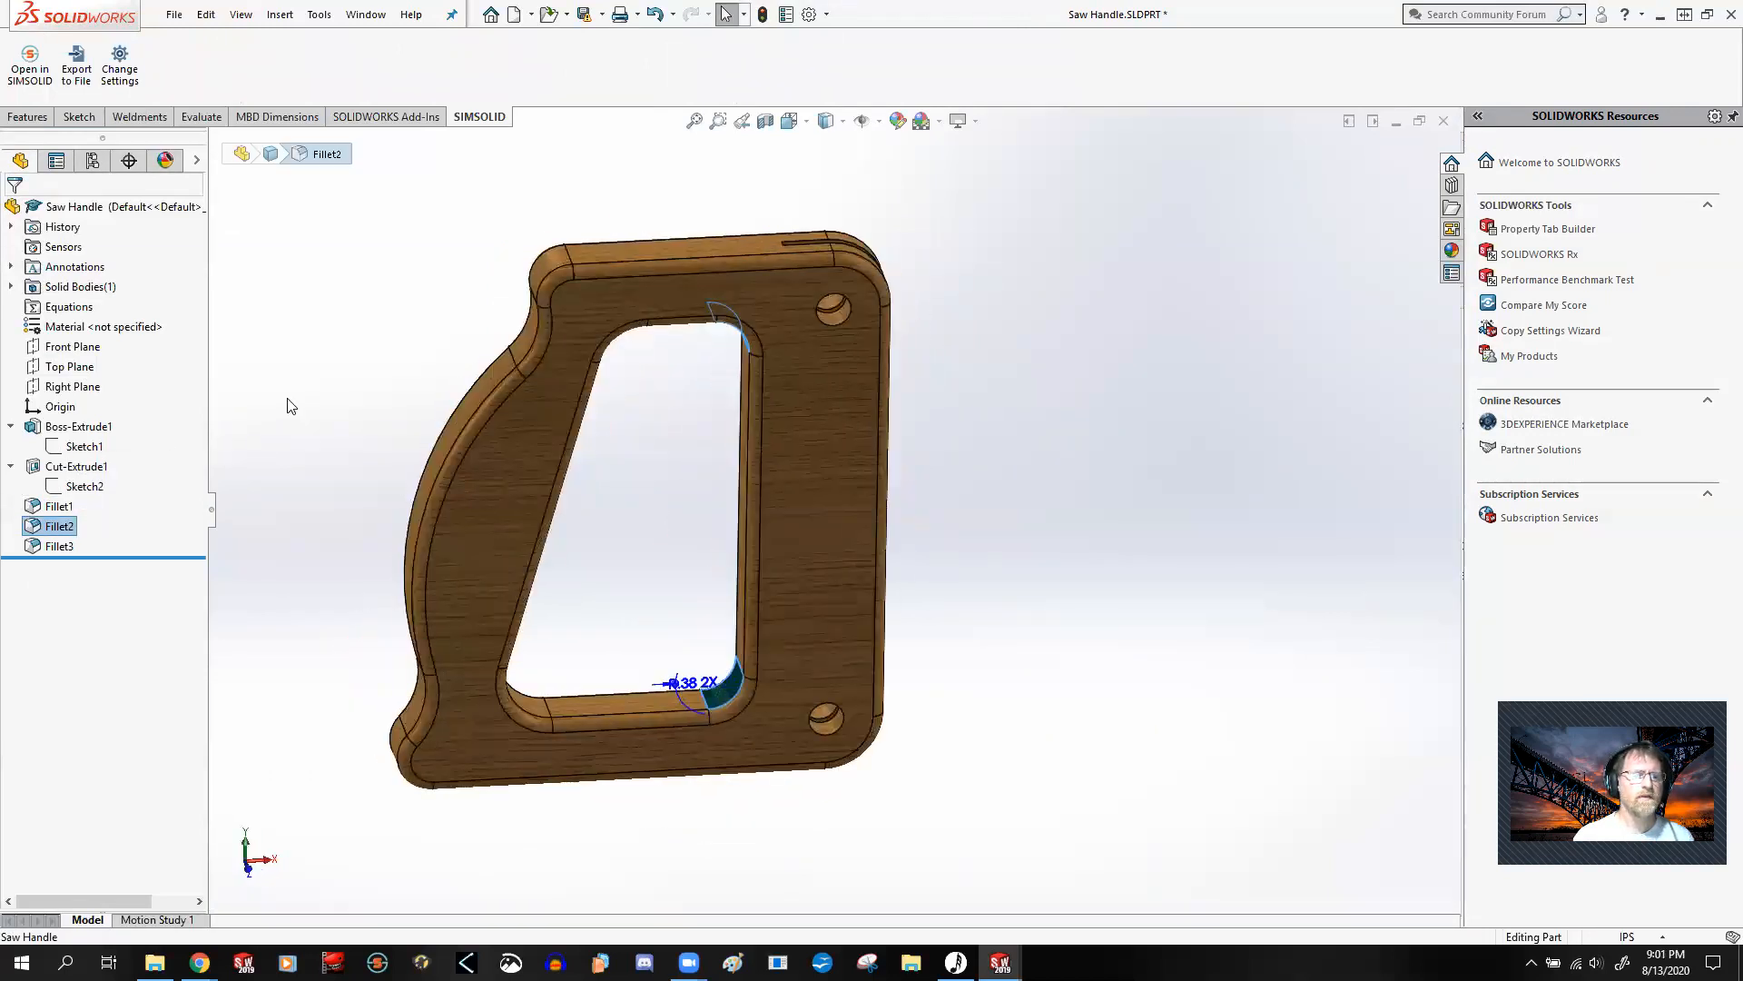
pyautogui.click(59, 545)
pyautogui.moveTo(271, 519); pyautogui.dragTo(297, 469, button='middle')
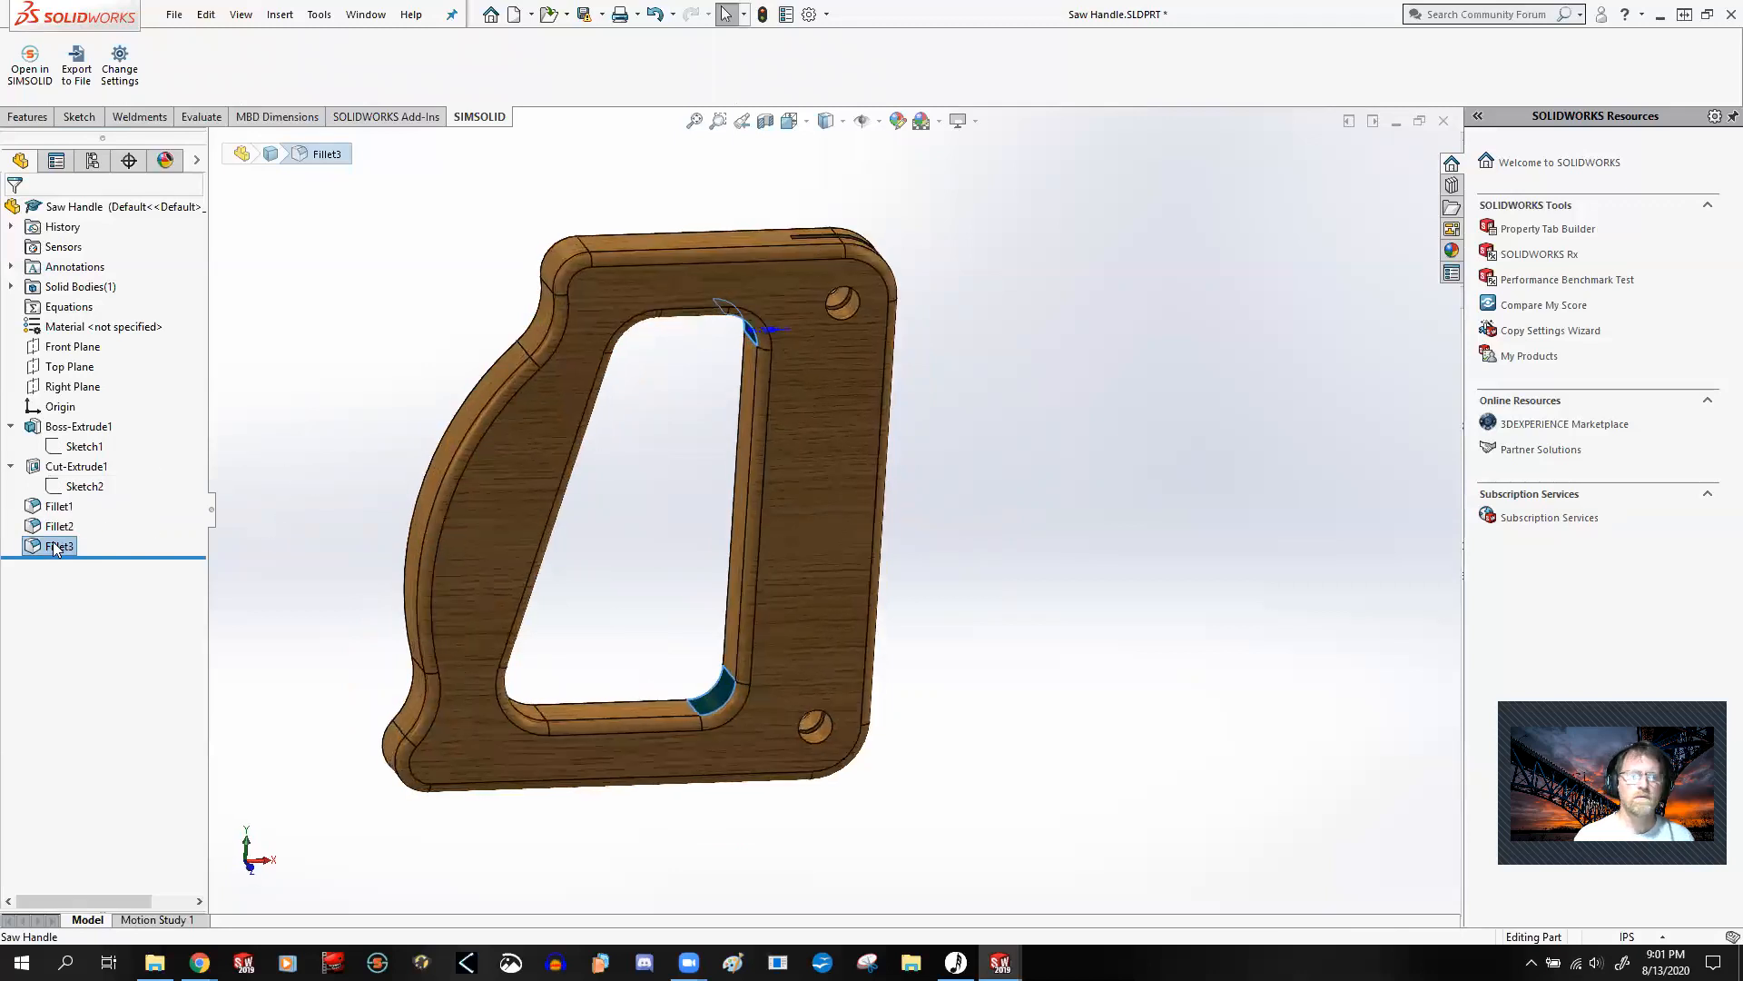
pyautogui.click(310, 370)
pyautogui.click(57, 526)
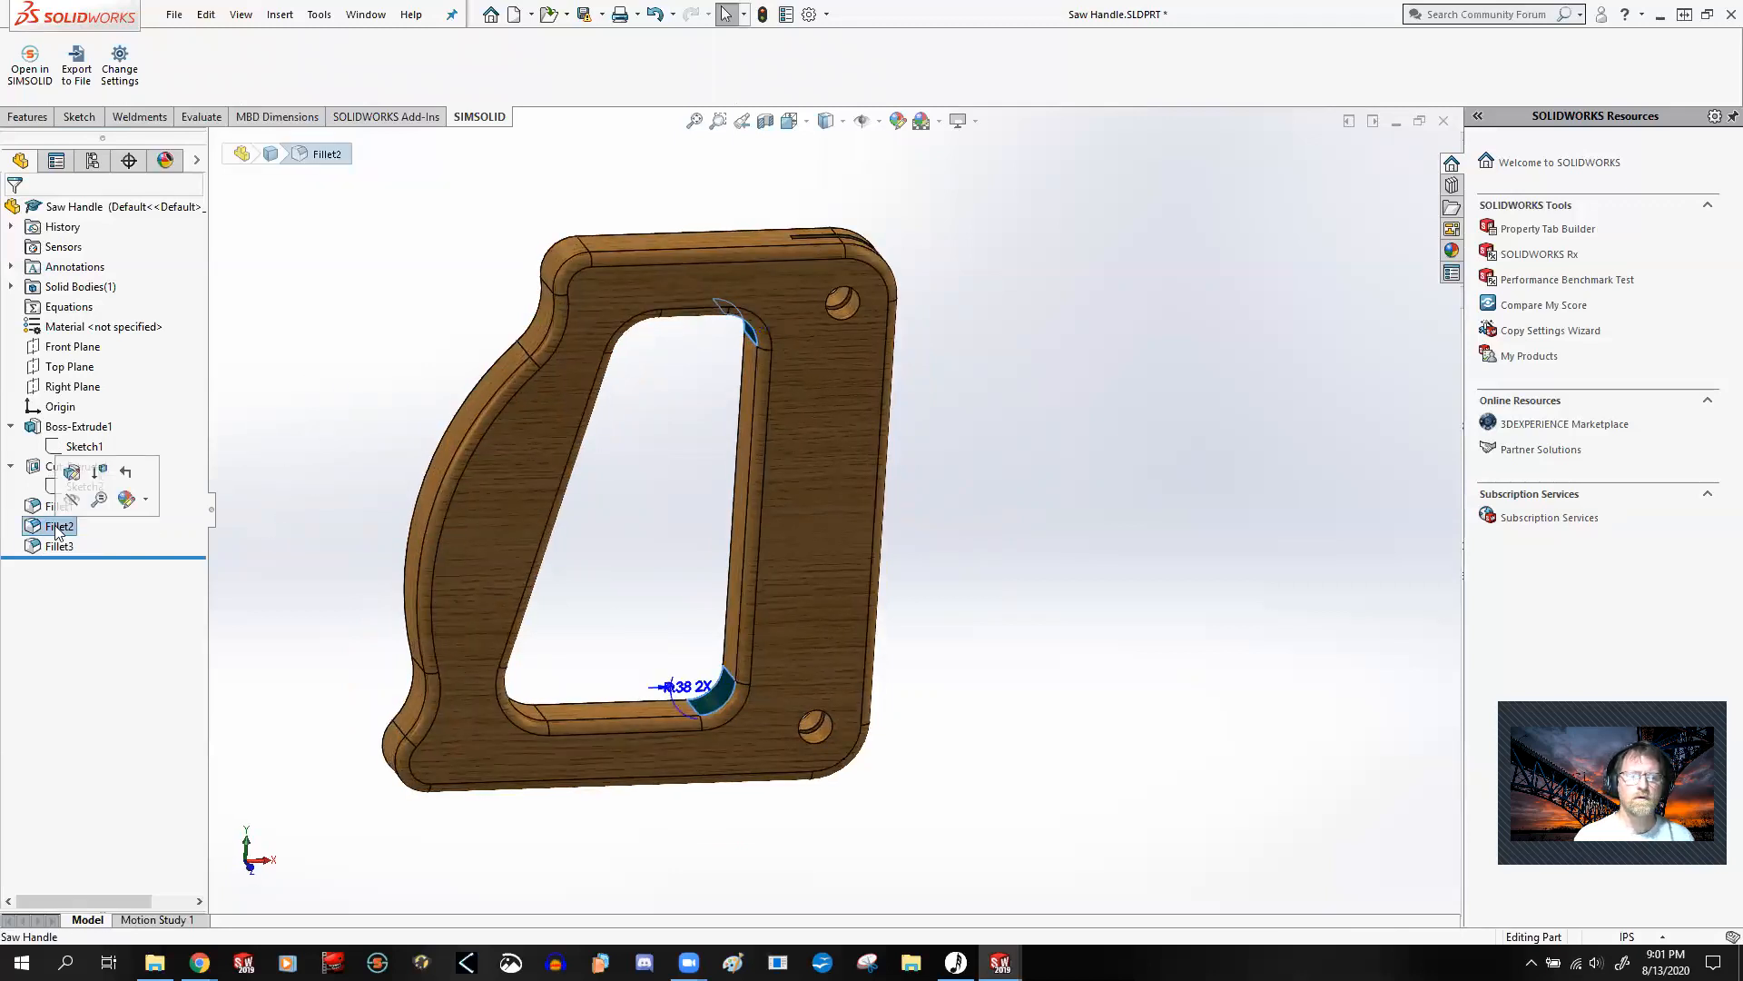
pyautogui.click(307, 438)
pyautogui.click(58, 506)
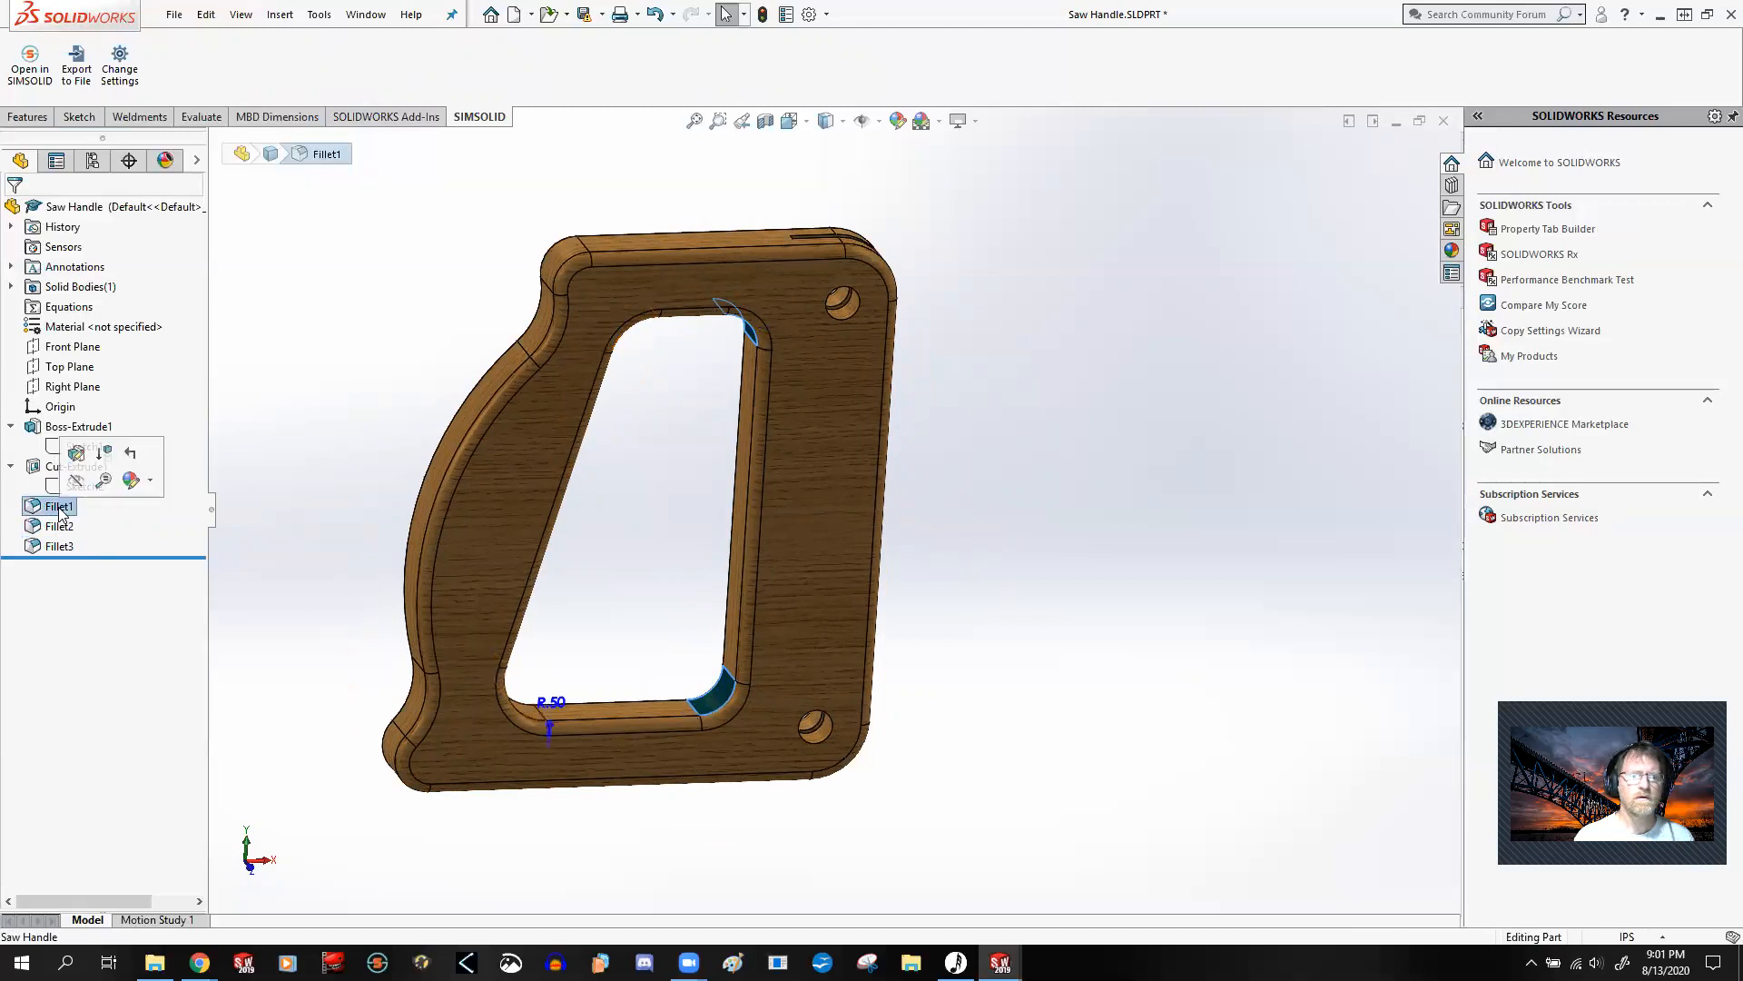
pyautogui.click(358, 437)
# Step: Open Fillet3 for editing, examine its edge selections, radius and tangent propagation, and accept it with its existing settings
pyautogui.click(477, 432)
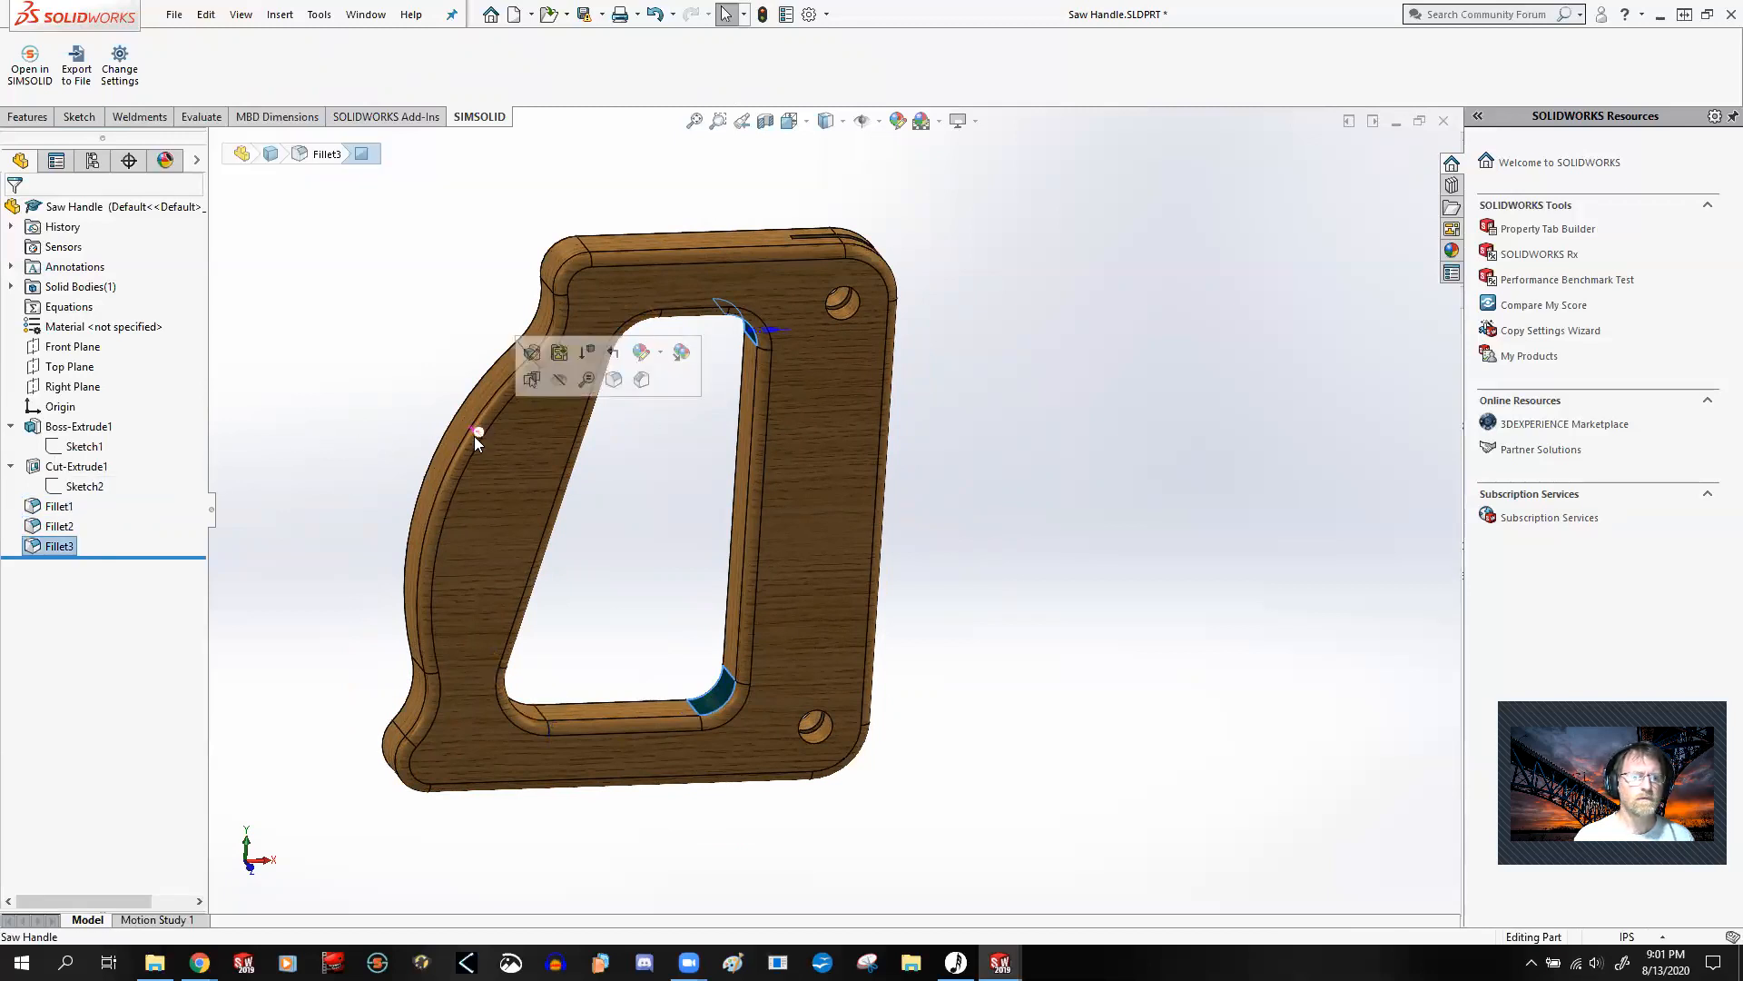
pyautogui.click(55, 545)
pyautogui.rightClick(54, 548)
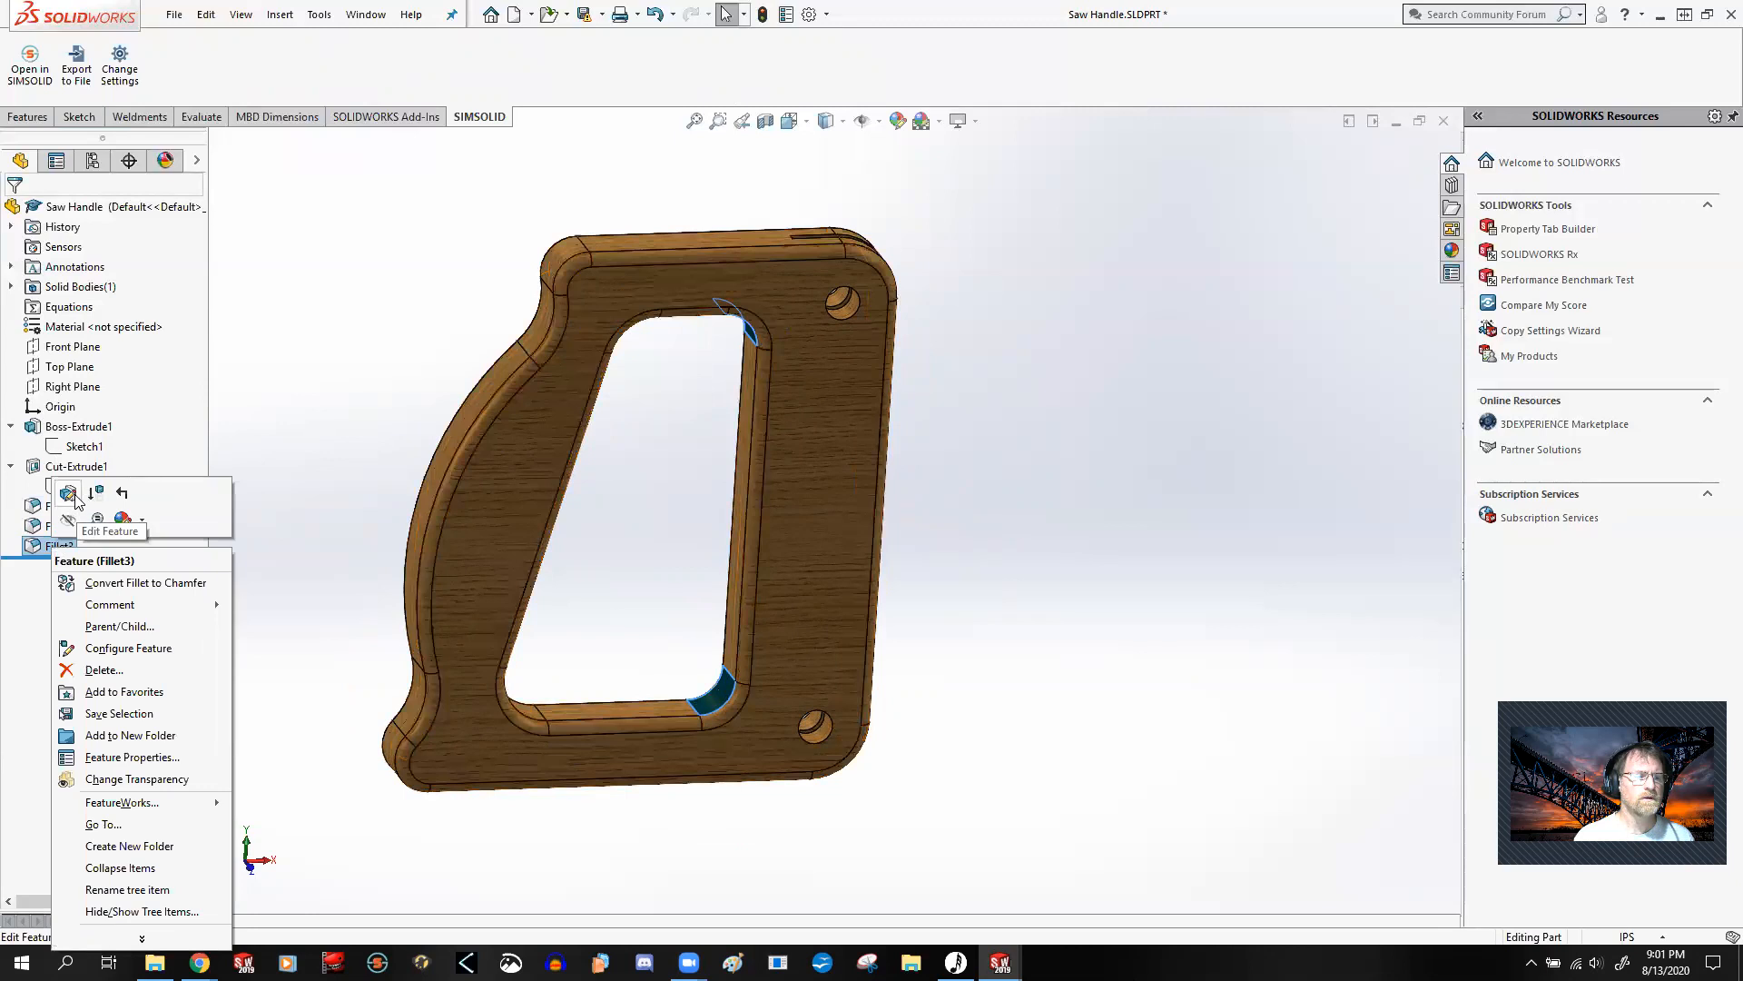
pyautogui.click(77, 499)
pyautogui.moveTo(370, 451); pyautogui.dragTo(385, 487, button='middle')
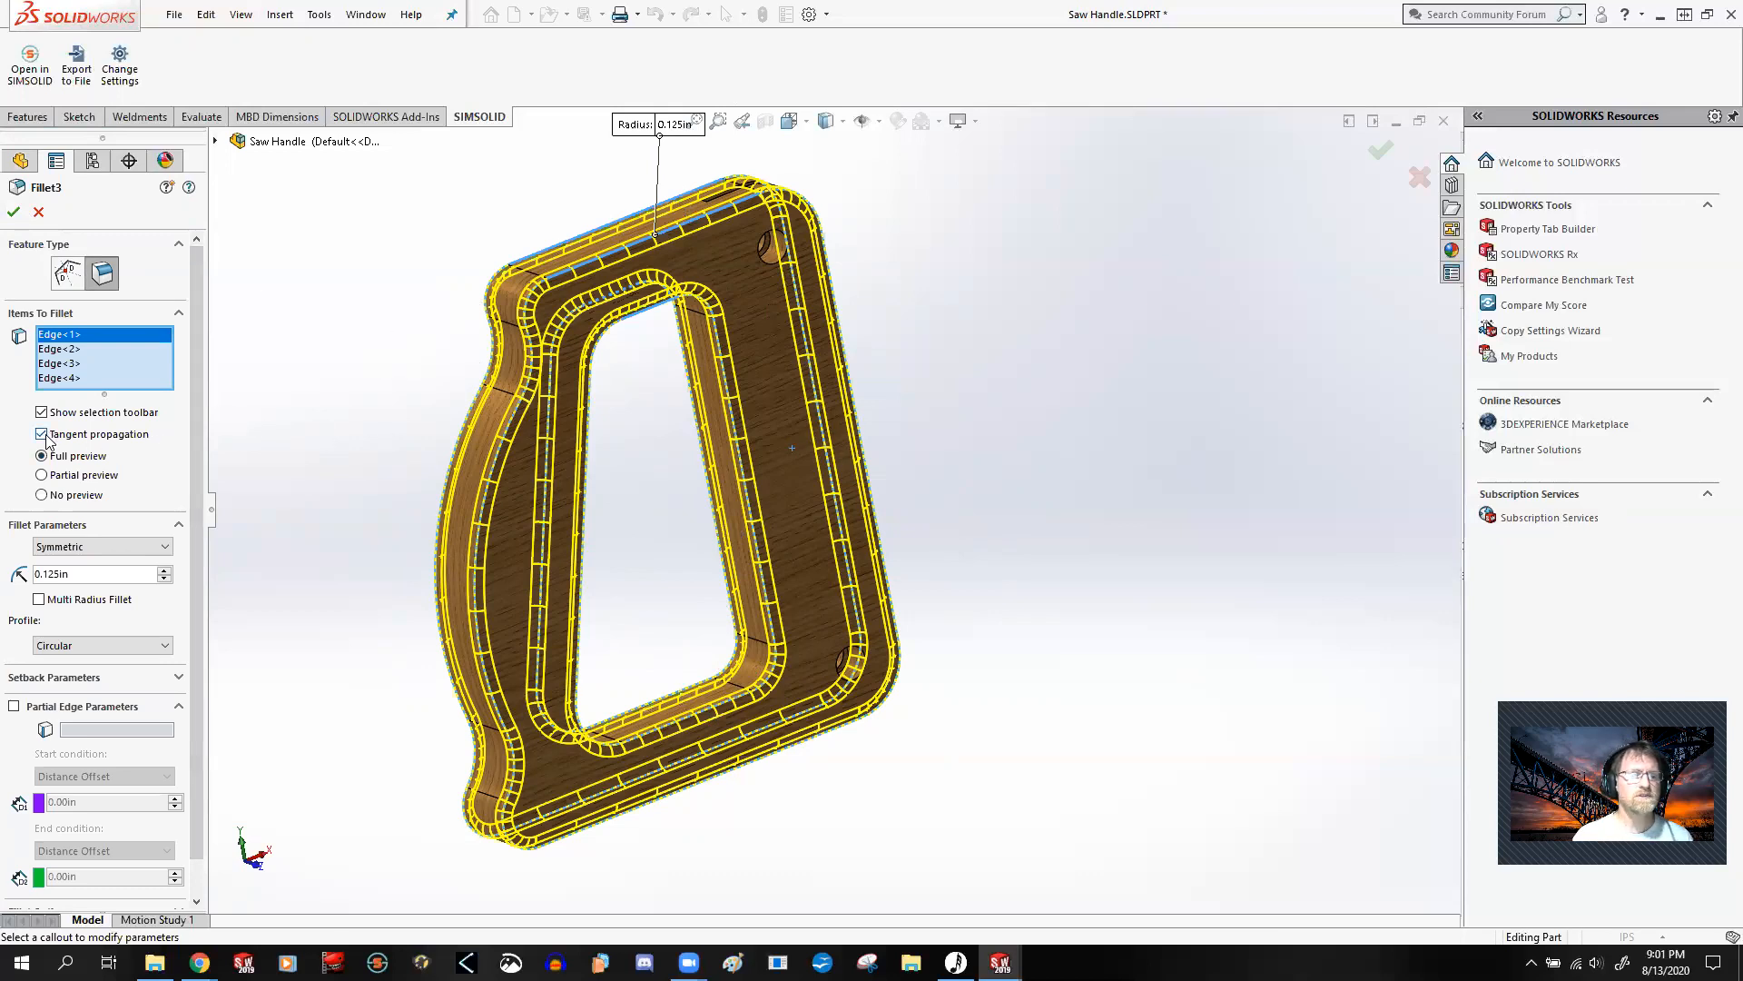
pyautogui.click(13, 211)
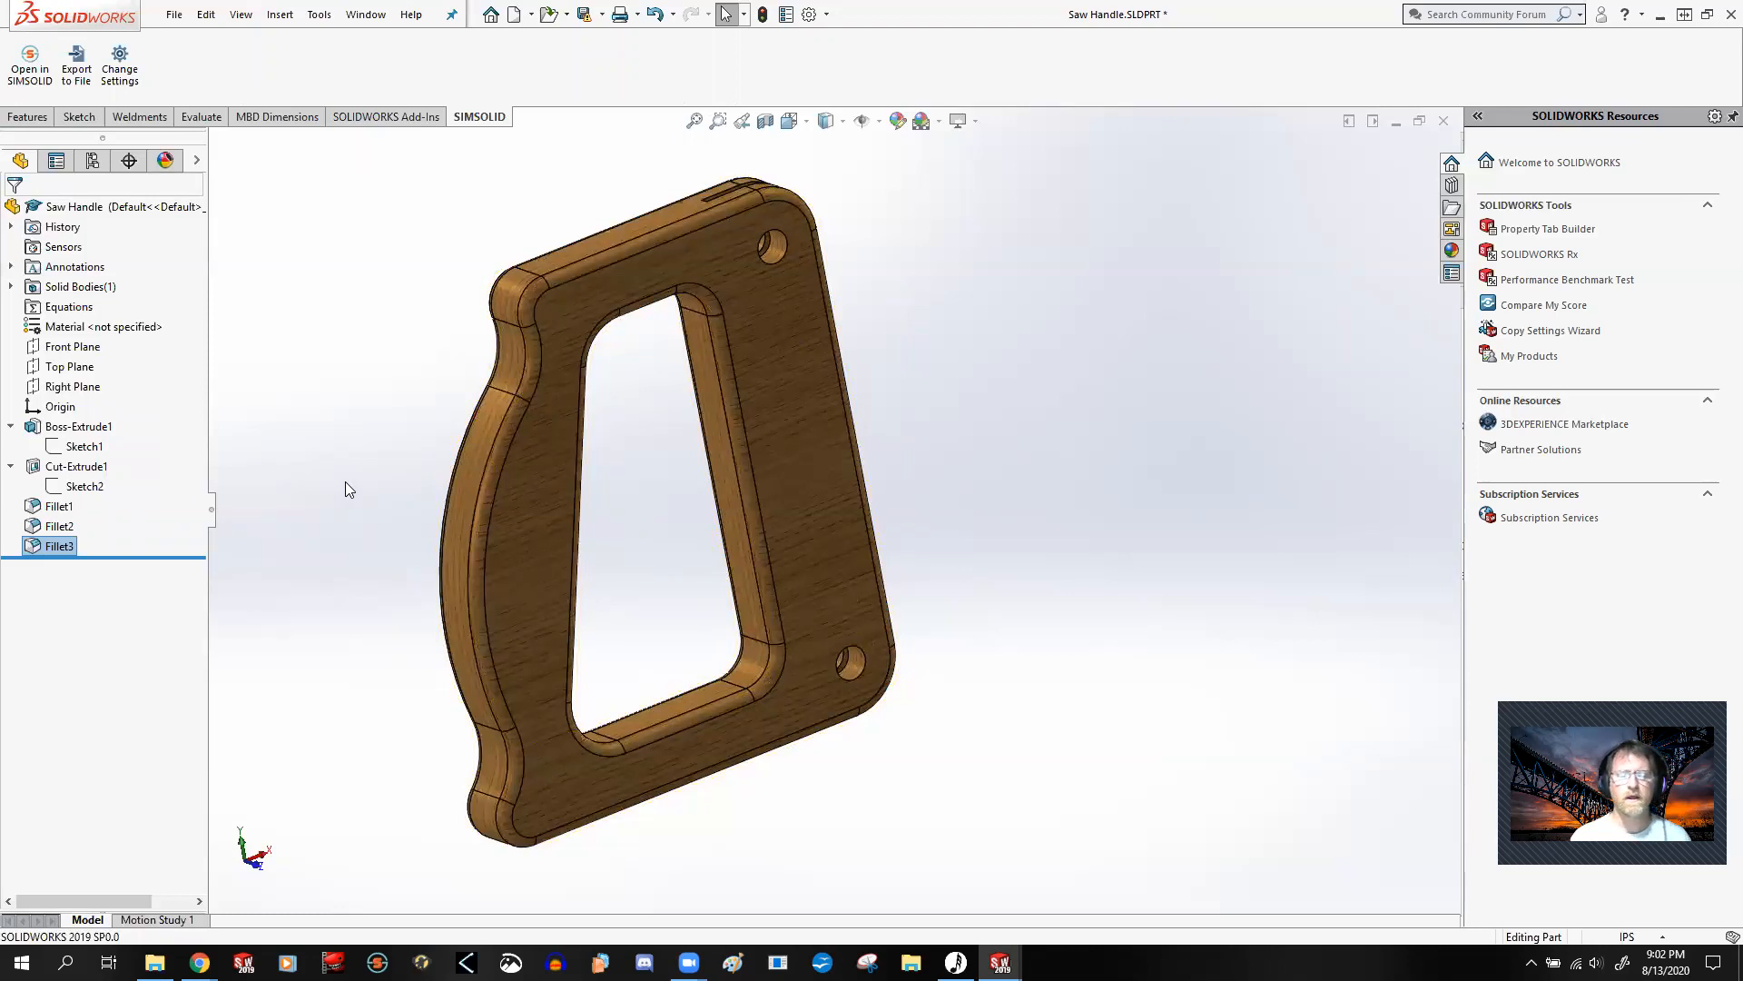
# Step: Switch to the Saw Blade part and expand Boss-Extrude1, Cut-Extrude1 and Cut-Extrude2 to show their sketches
pyautogui.scroll(1, 393, 484)
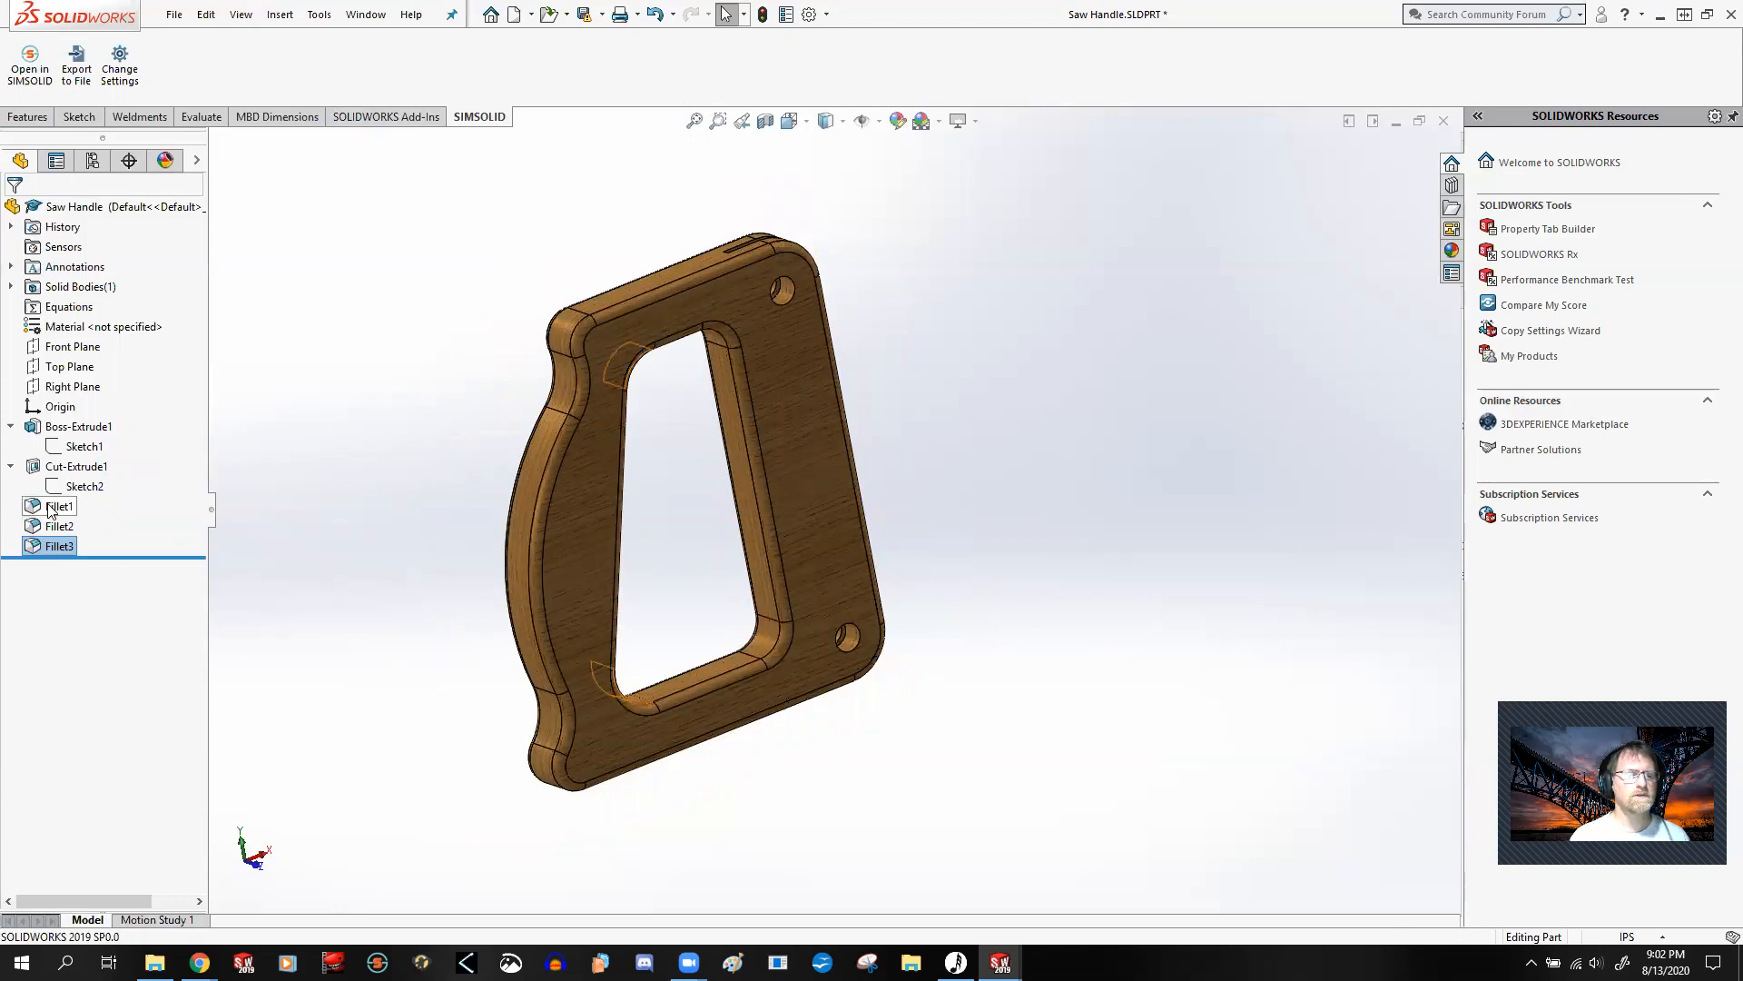
pyautogui.click(314, 457)
pyautogui.click(366, 14)
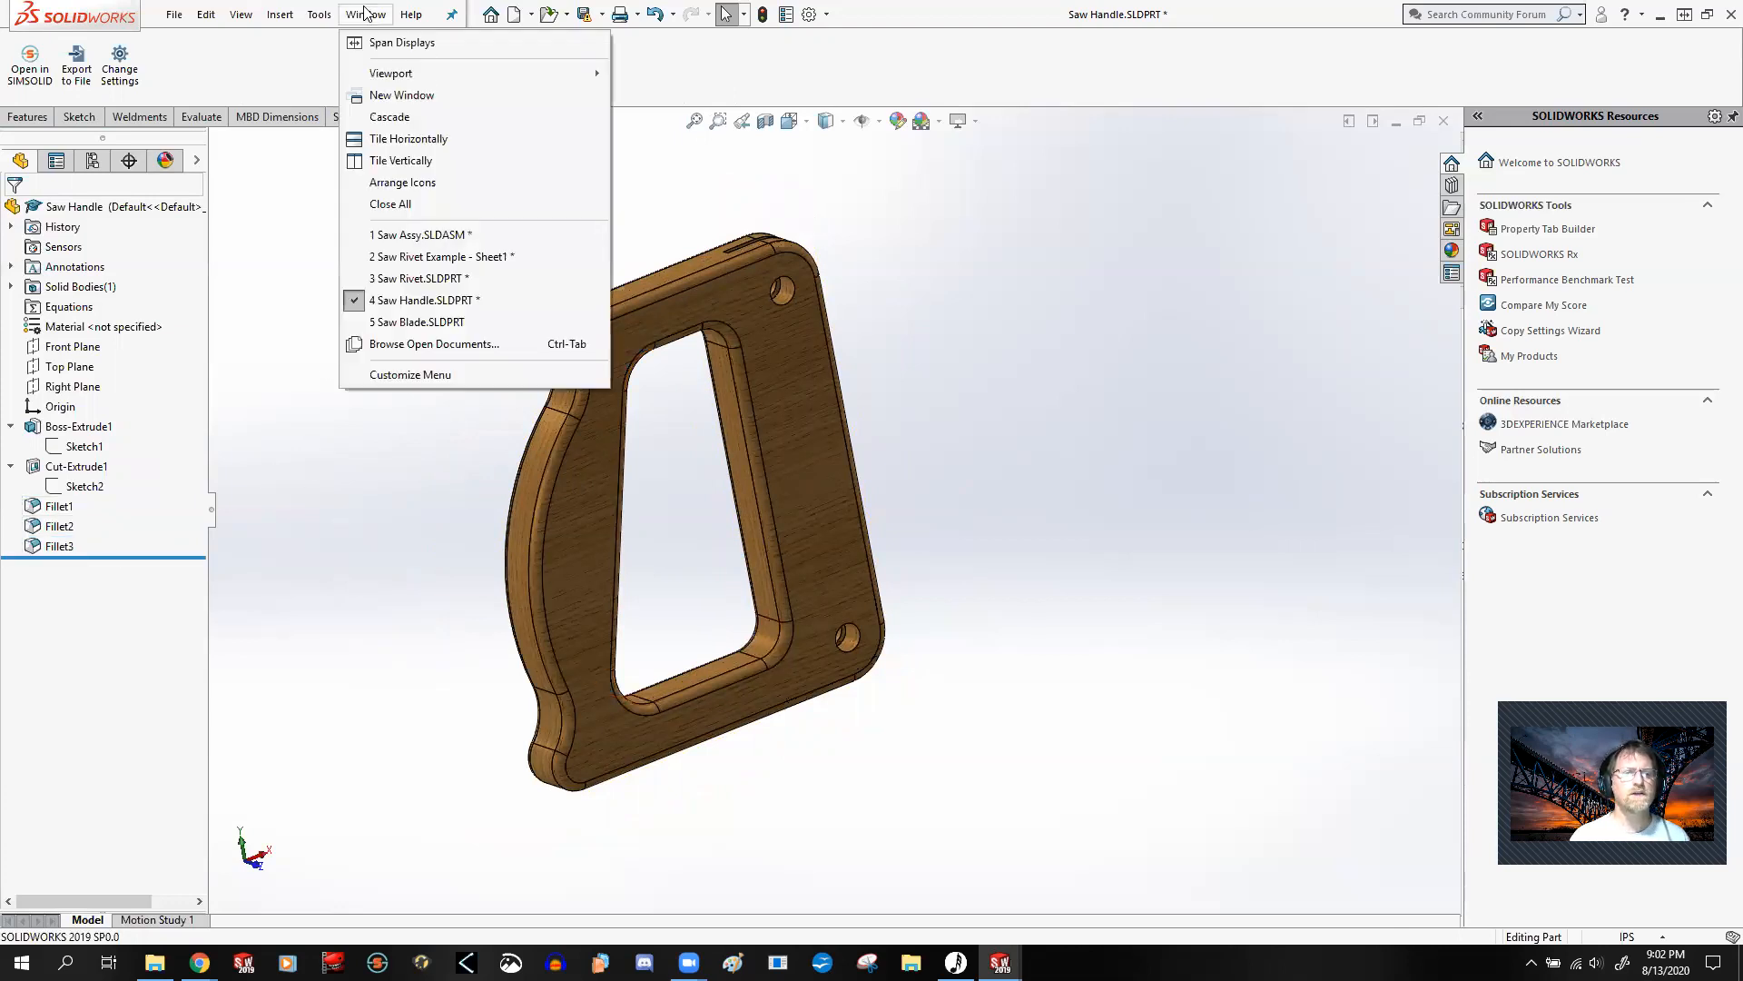
pyautogui.click(424, 322)
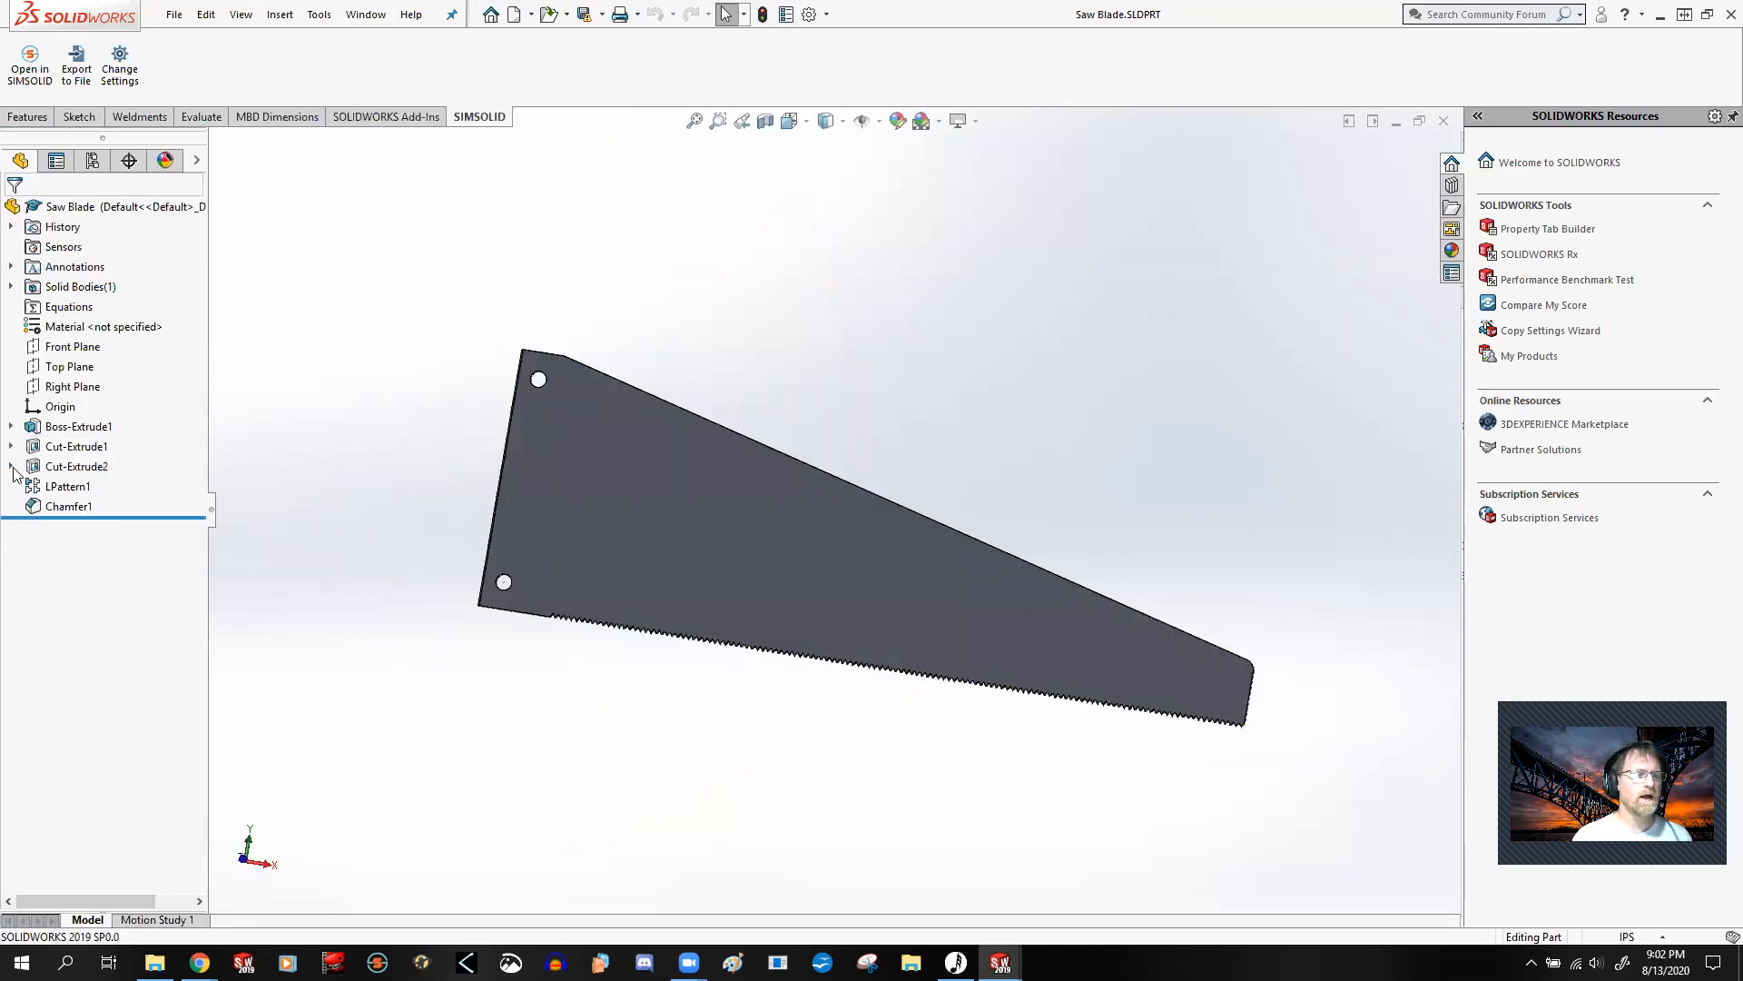
pyautogui.click(11, 466)
pyautogui.click(11, 446)
pyautogui.click(11, 426)
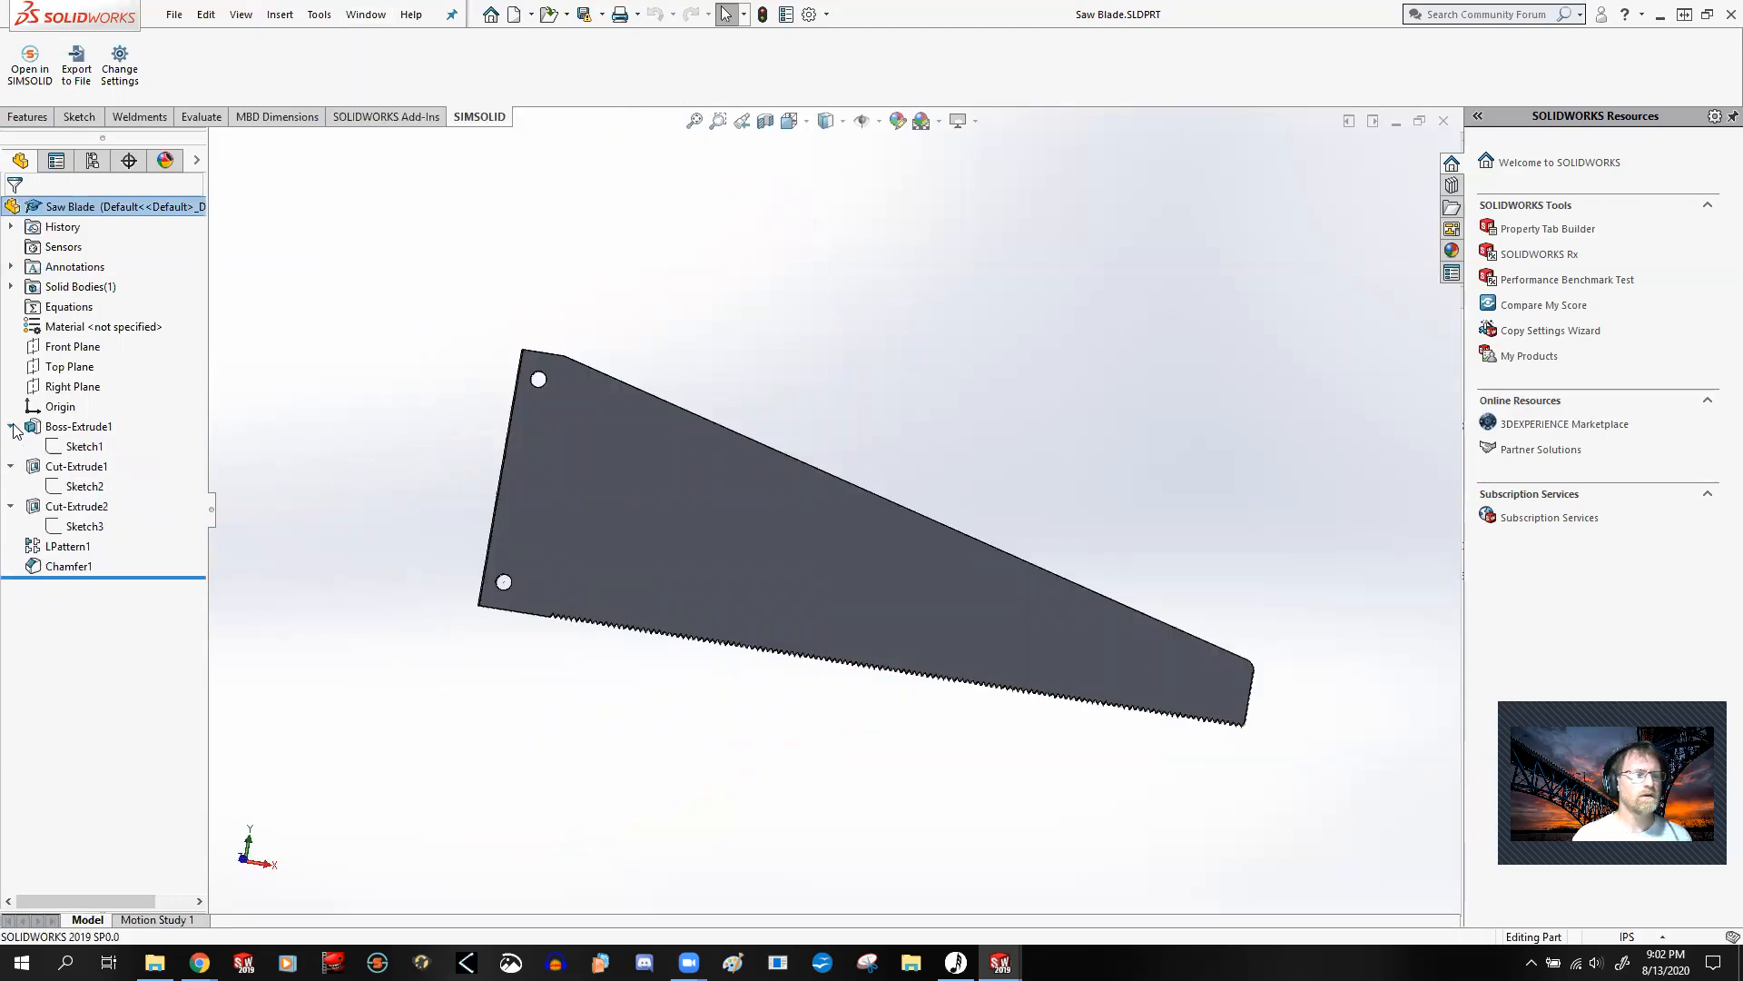
# Step: Open Sketch1 under Boss-Extrude1 in the front view and examine the blade profile's dimensions, hole positions and relations
pyautogui.doubleClick(90, 448)
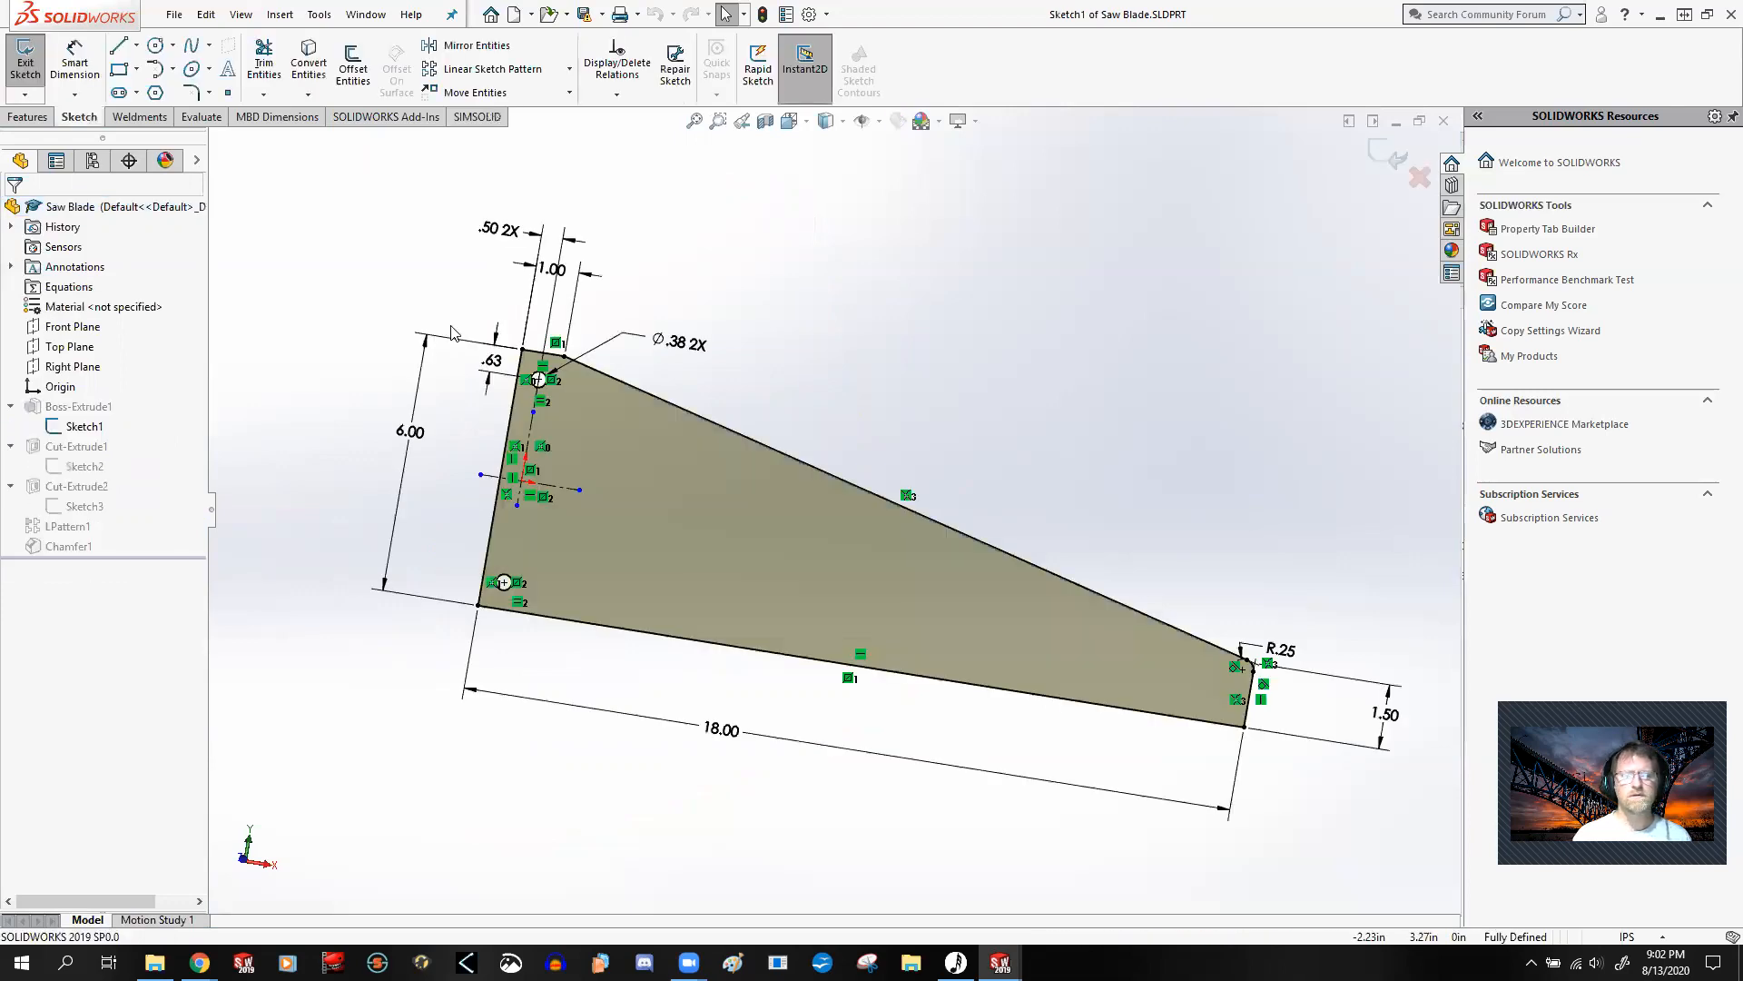
pyautogui.hotkey('ctrl', '8')
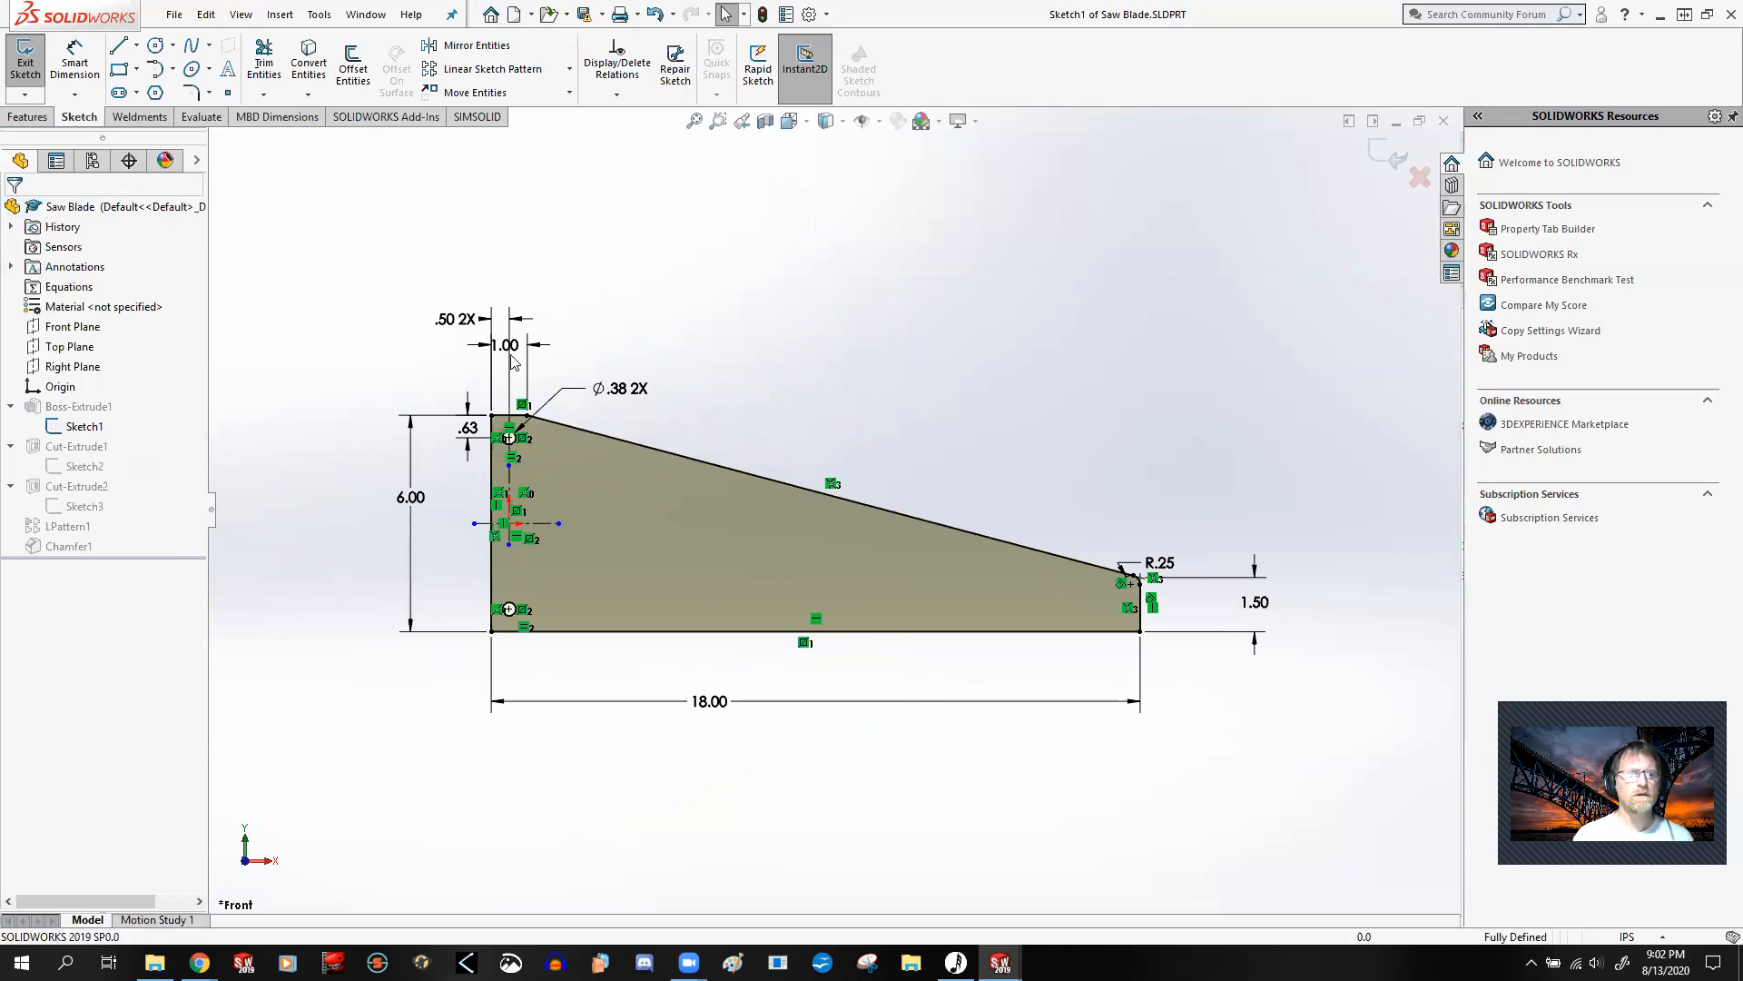
pyautogui.scroll(-3, 508, 504)
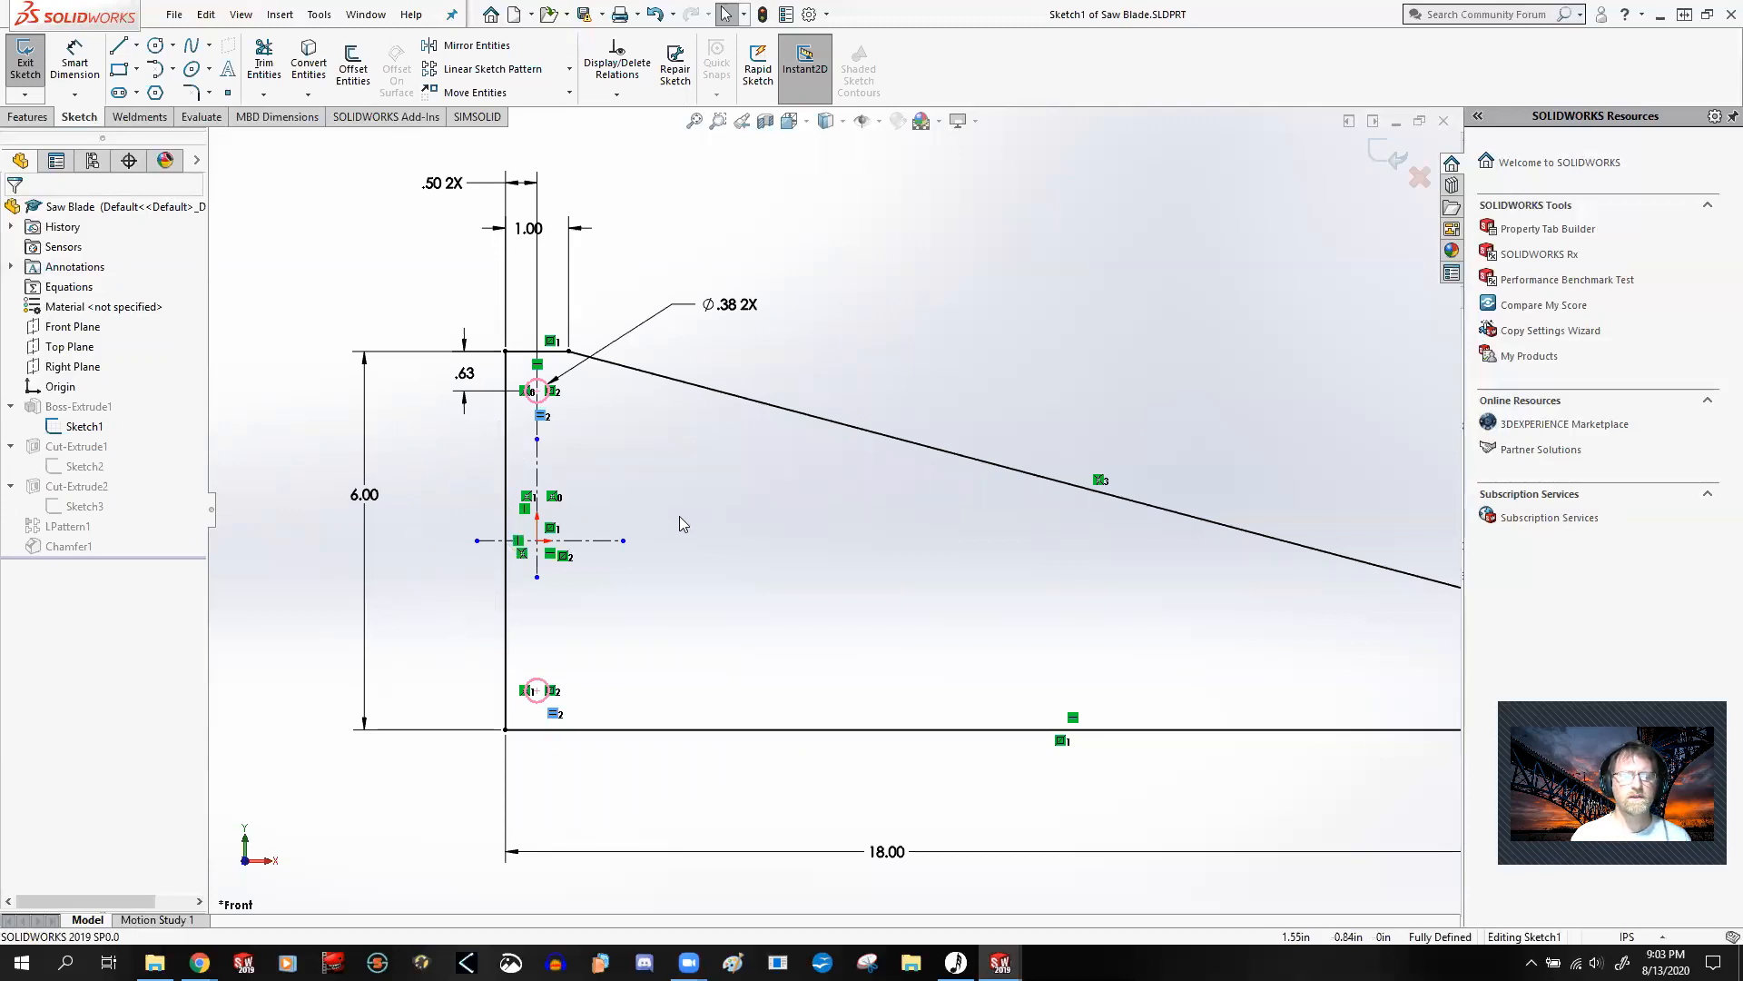
pyautogui.scroll(3, 683, 526)
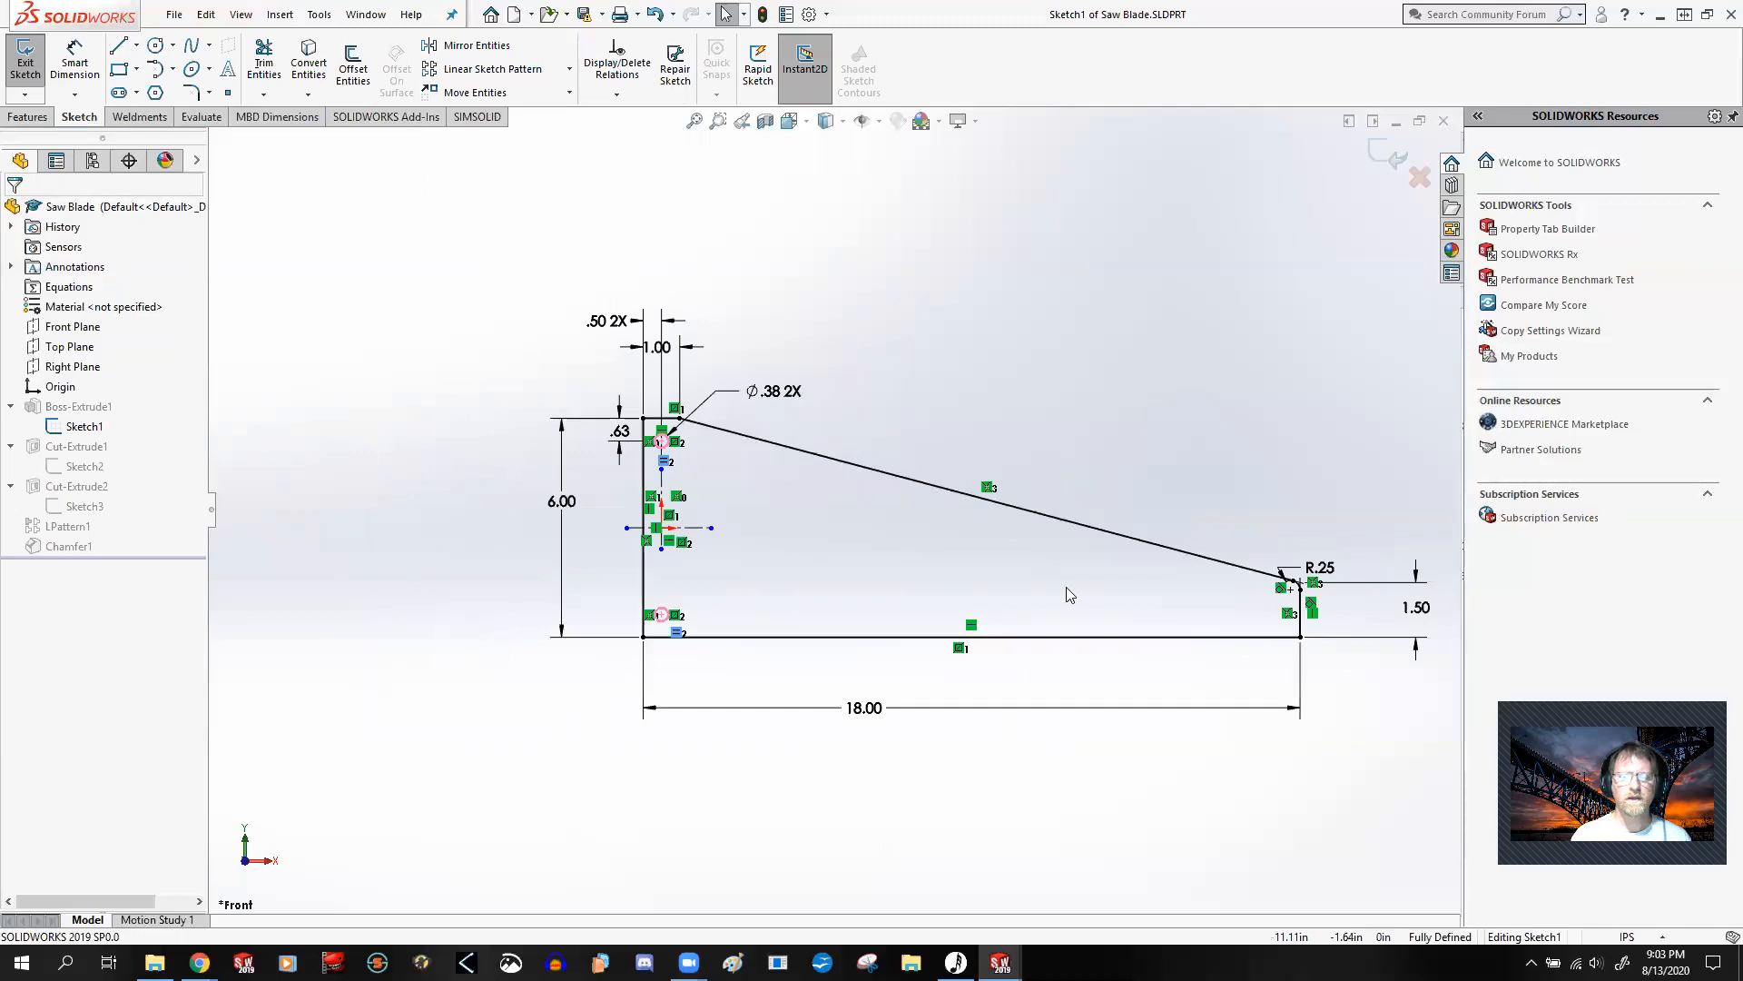
pyautogui.scroll(-1, 1066, 586)
pyautogui.scroll(1, 812, 557)
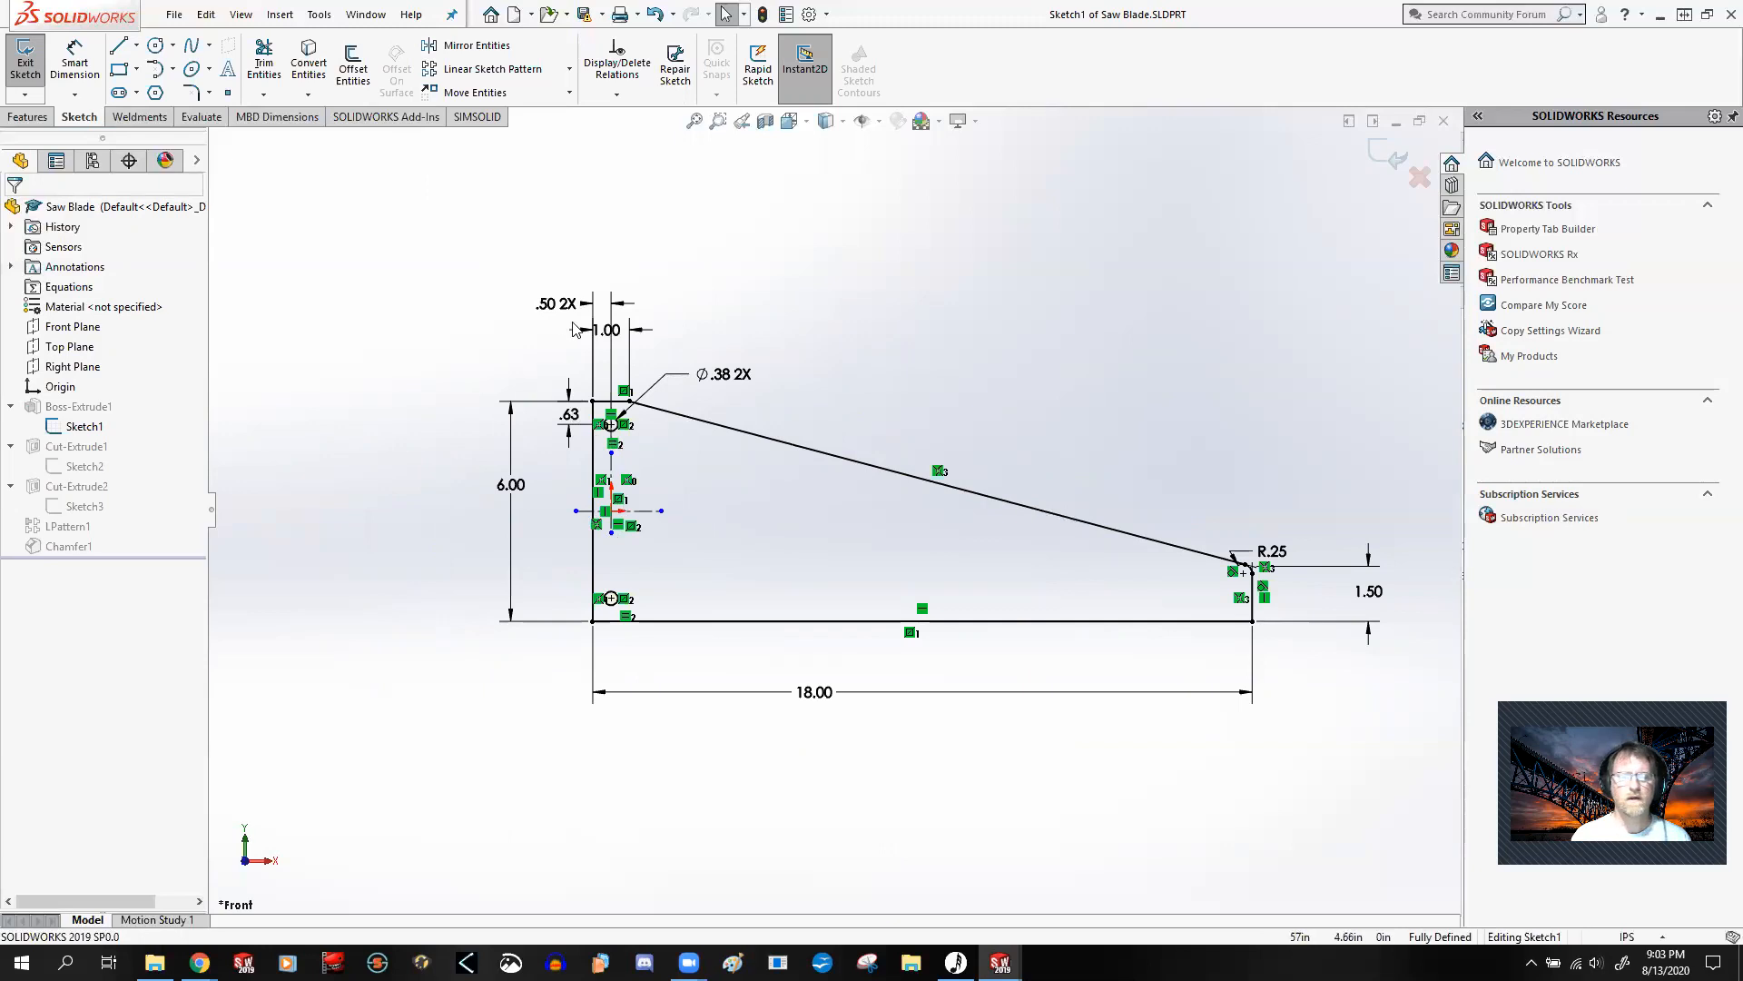
# Step: Examine how the radius and height dimensions attach at the blade's tip corner, and exit the sketch
pyautogui.scroll(-5, 1244, 574)
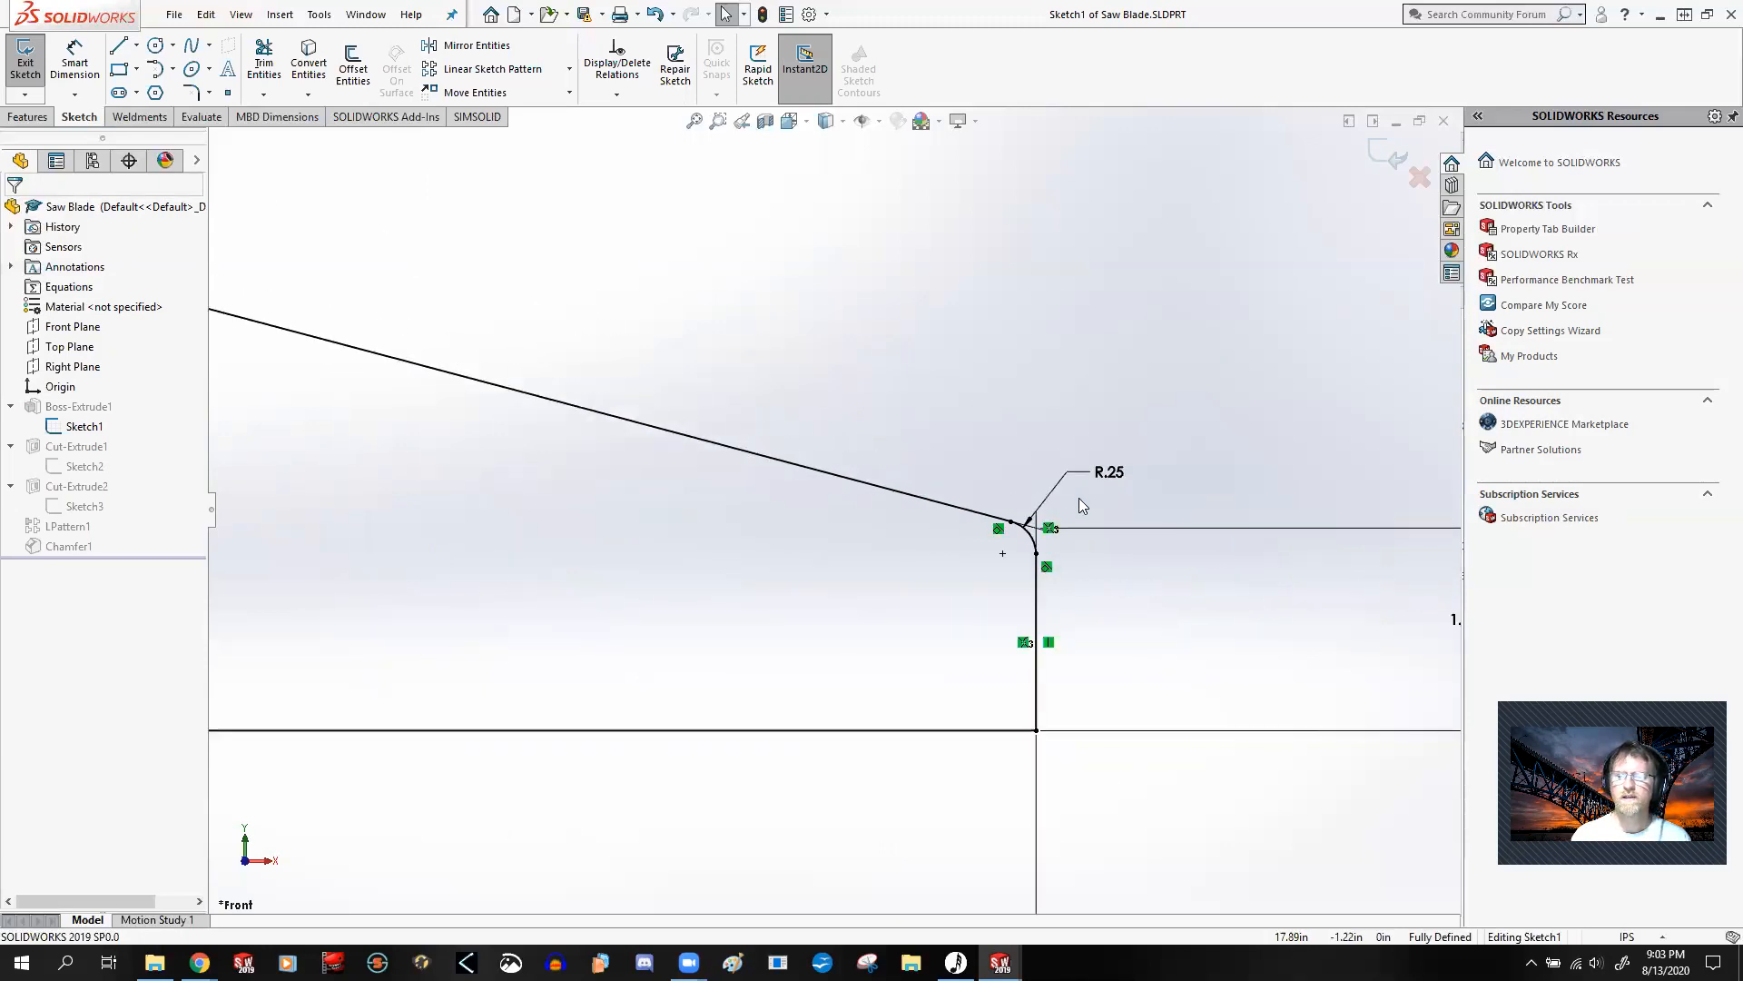
pyautogui.scroll(4, 793, 478)
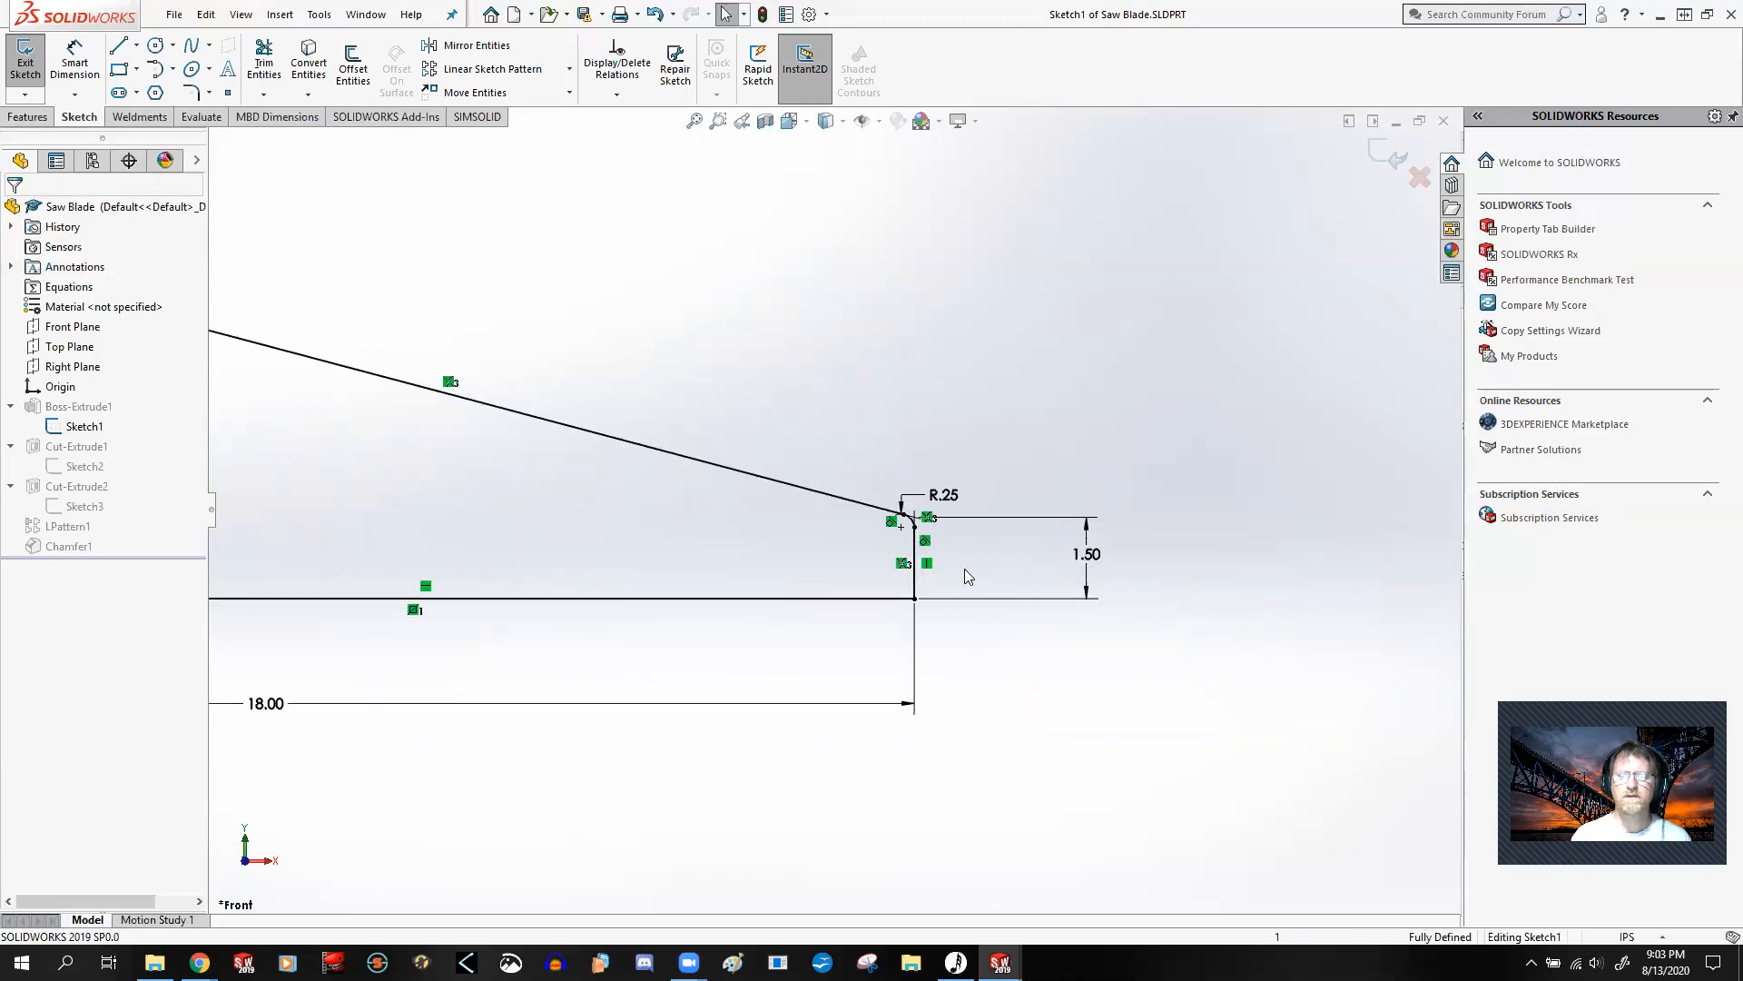
pyautogui.scroll(3, 797, 540)
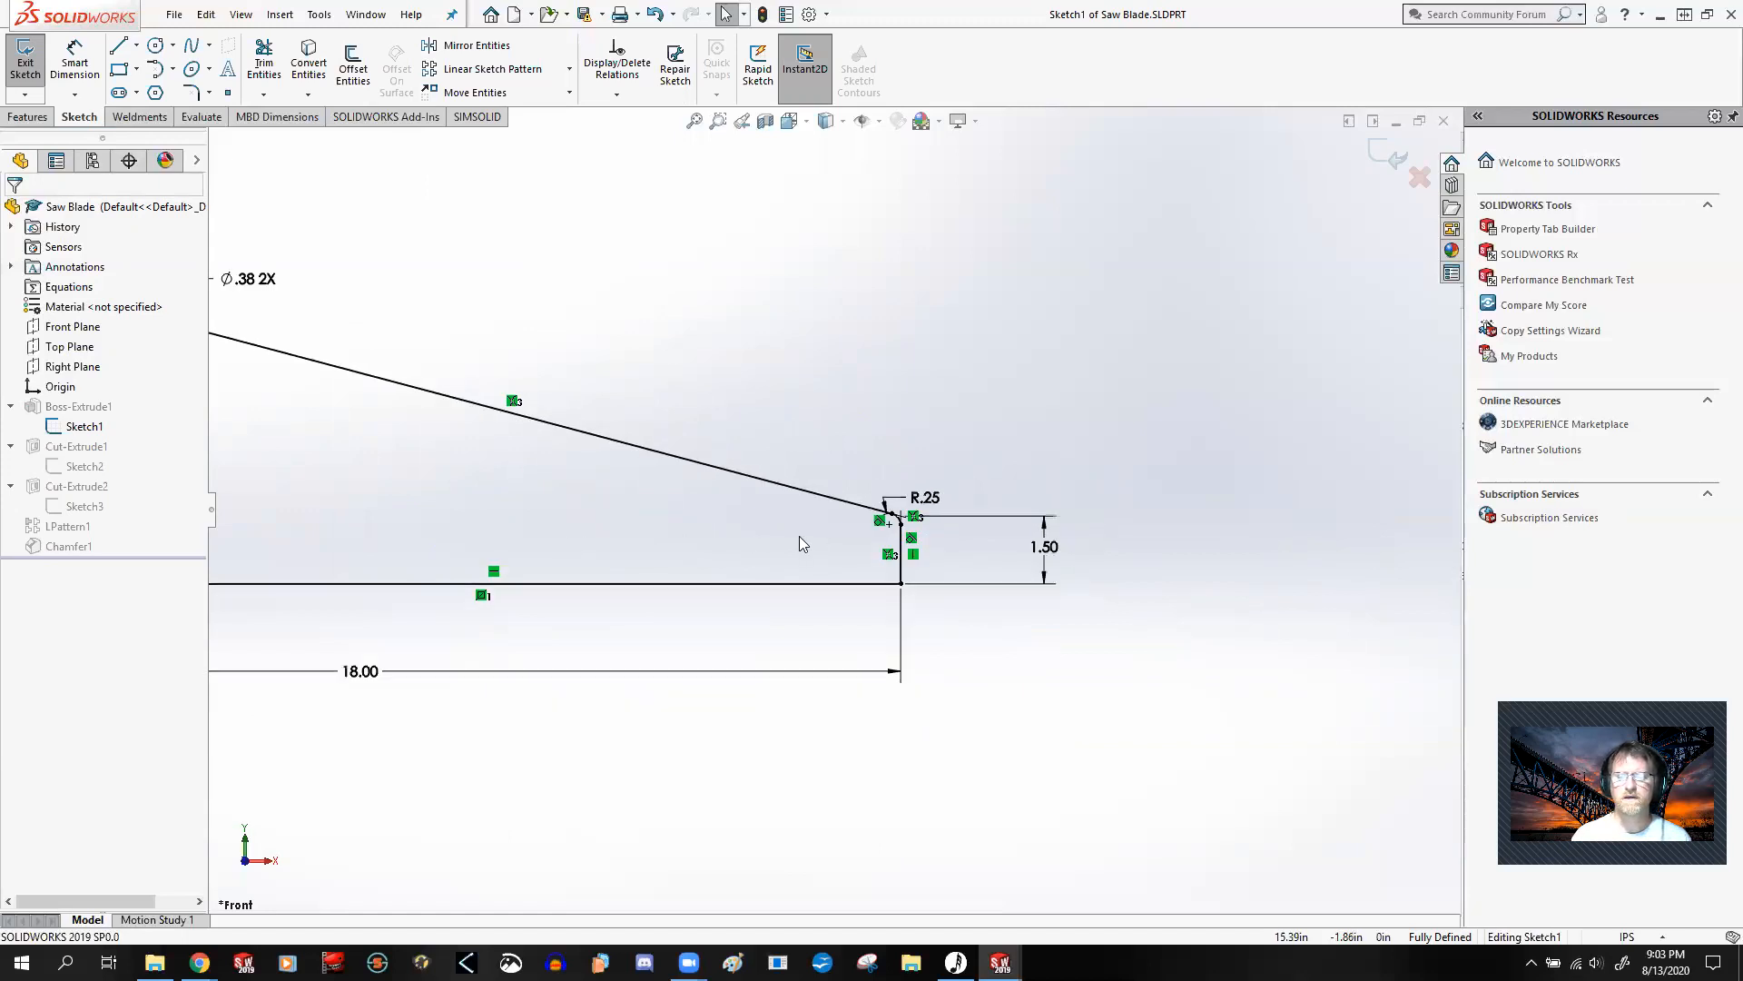
pyautogui.scroll(-1, 459, 478)
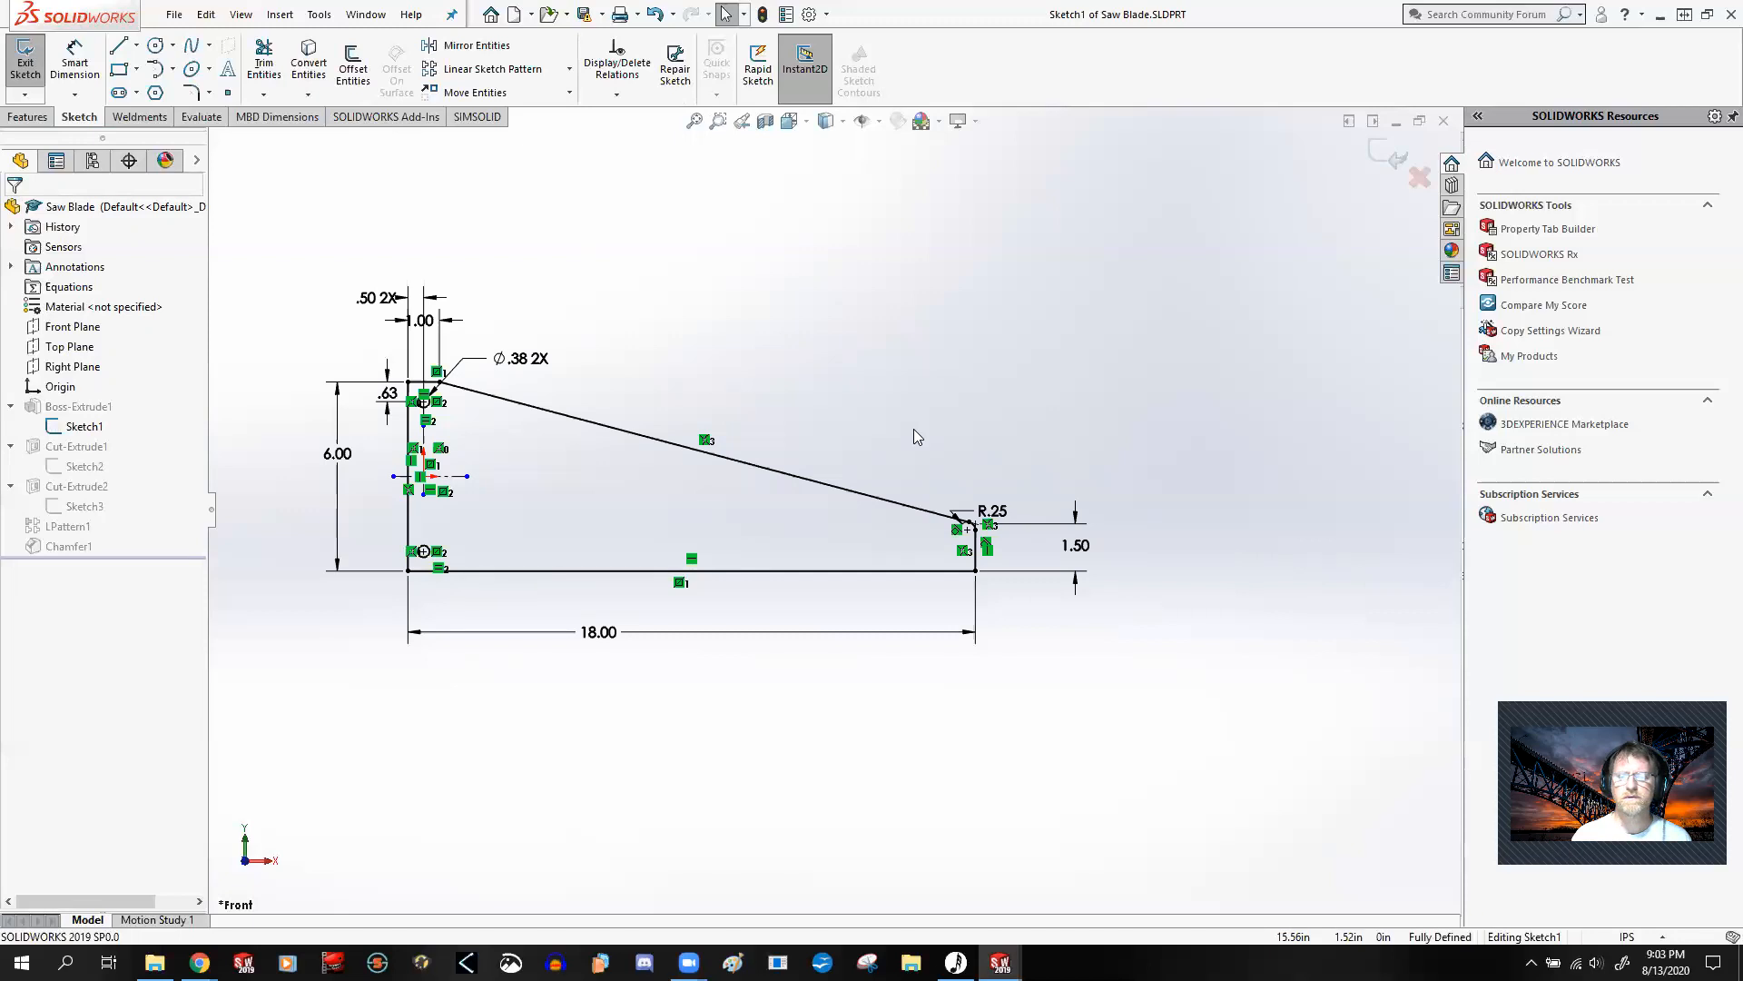
pyautogui.scroll(-1, 956, 547)
pyautogui.scroll(-5, 1053, 527)
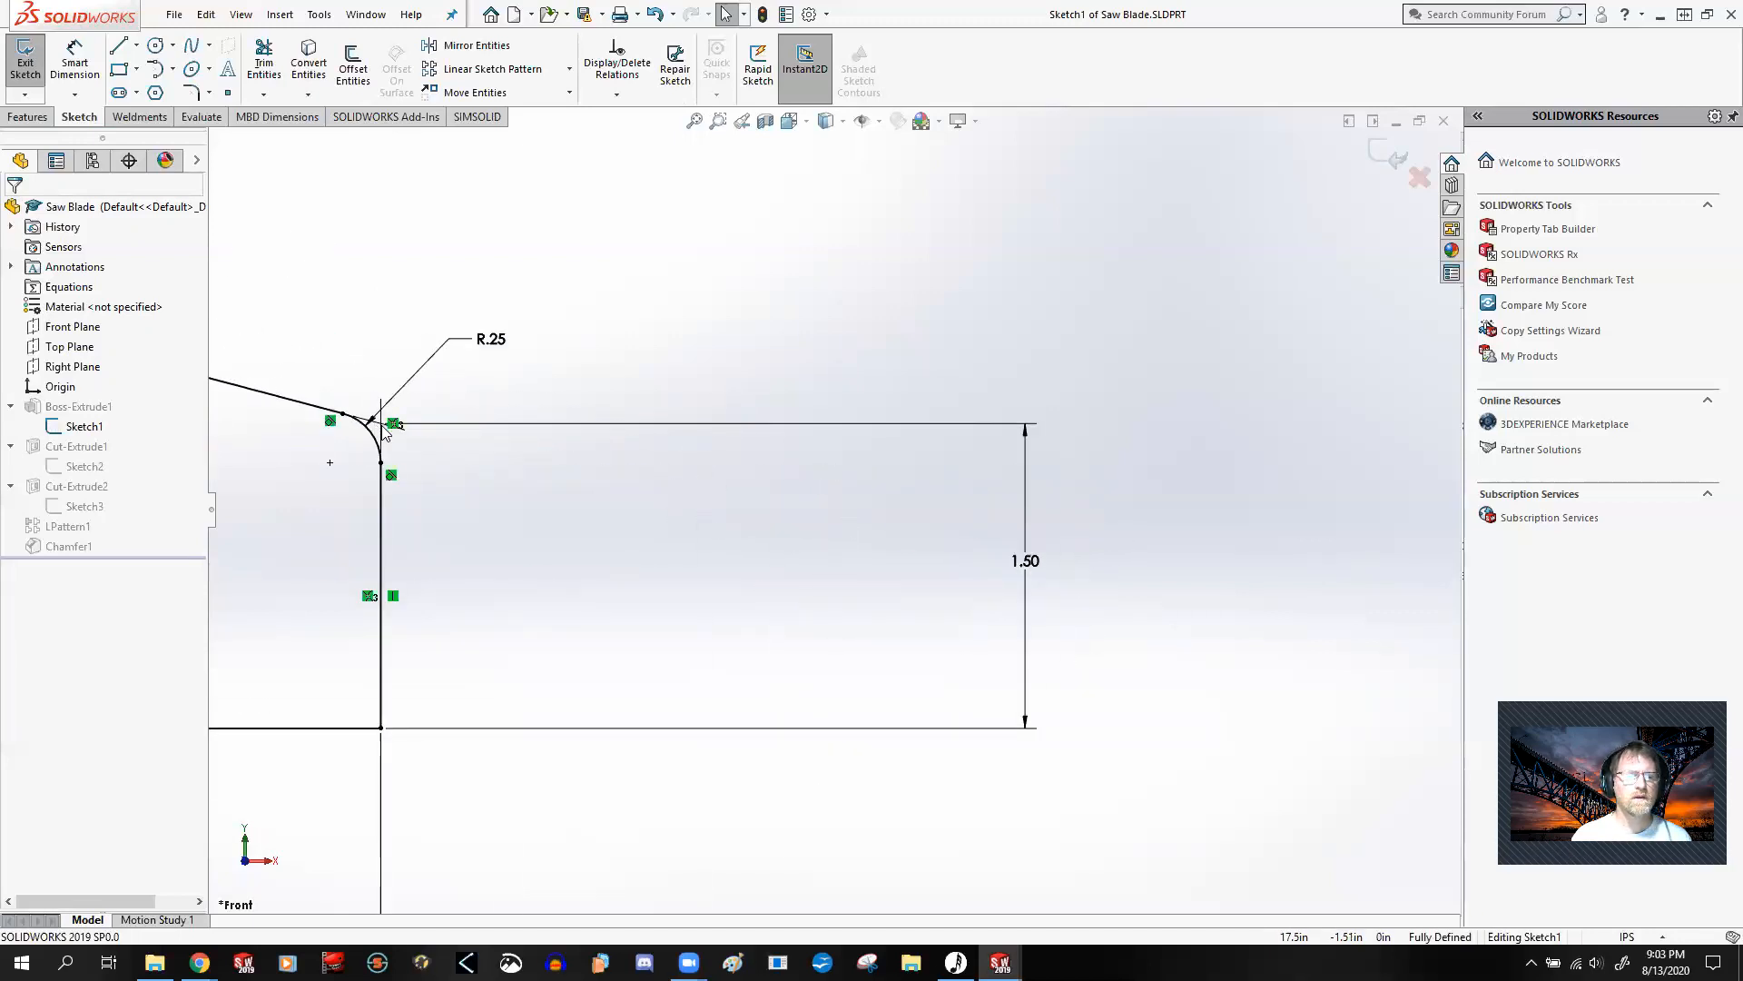
pyautogui.scroll(6, 507, 497)
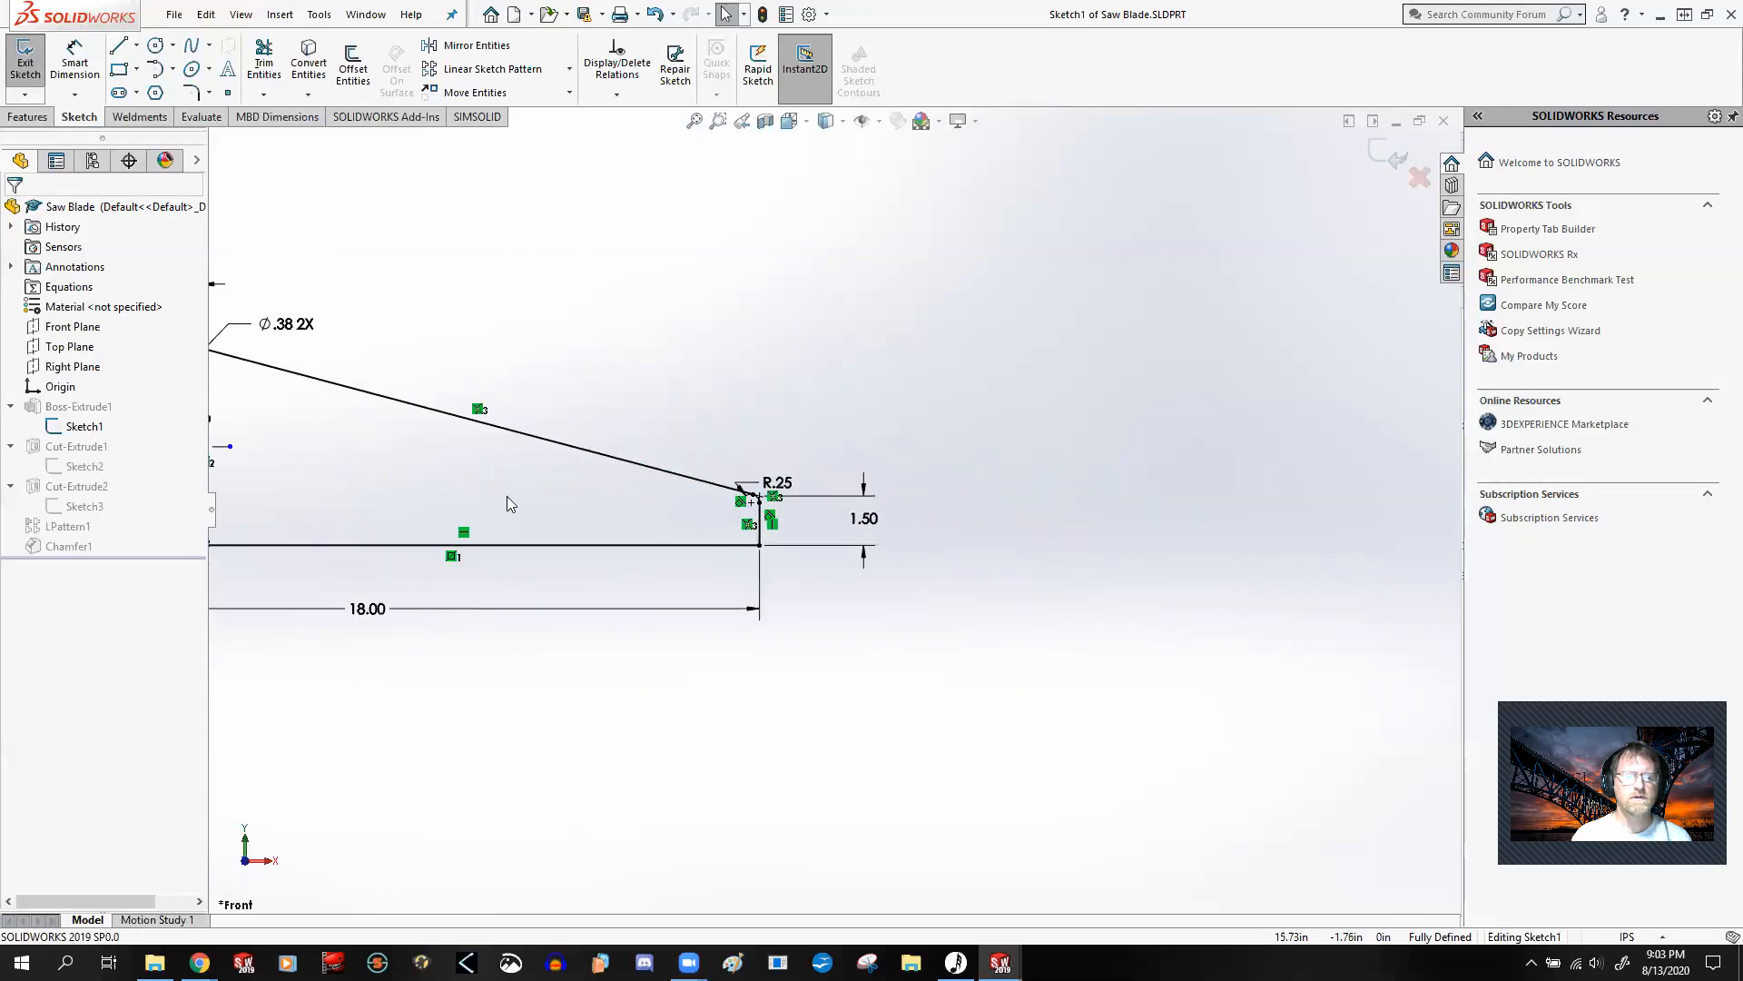
pyautogui.scroll(-3, 634, 511)
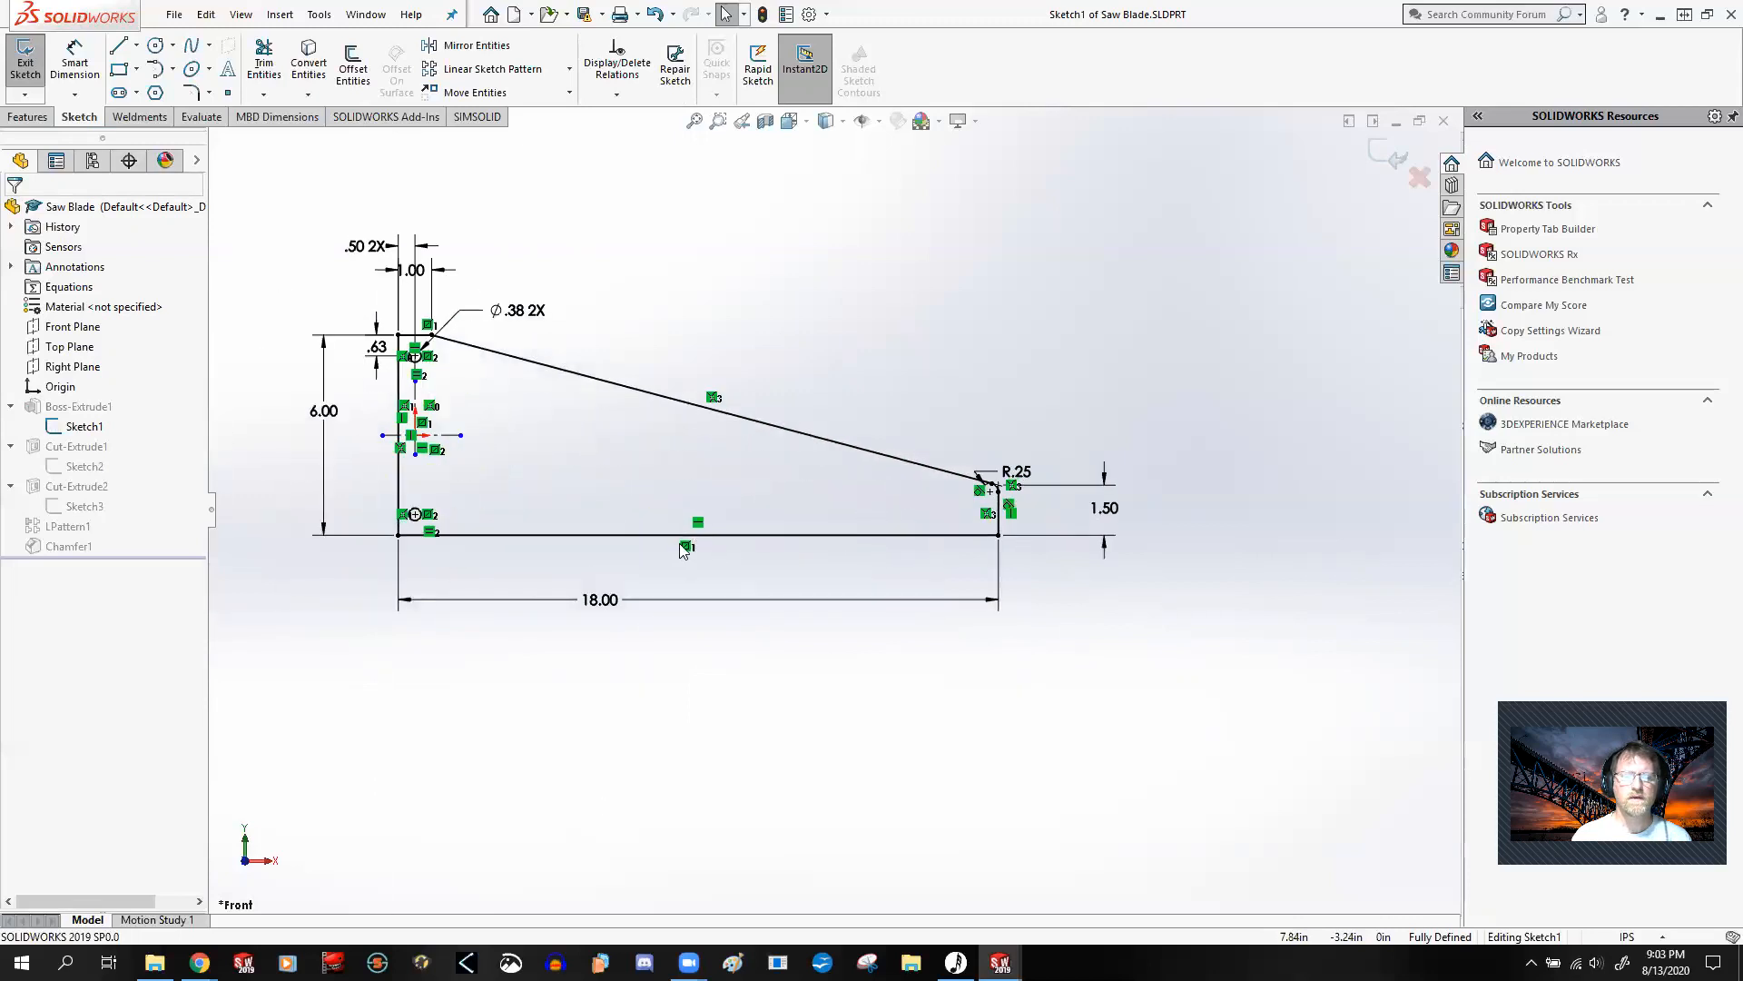
pyautogui.click(1384, 154)
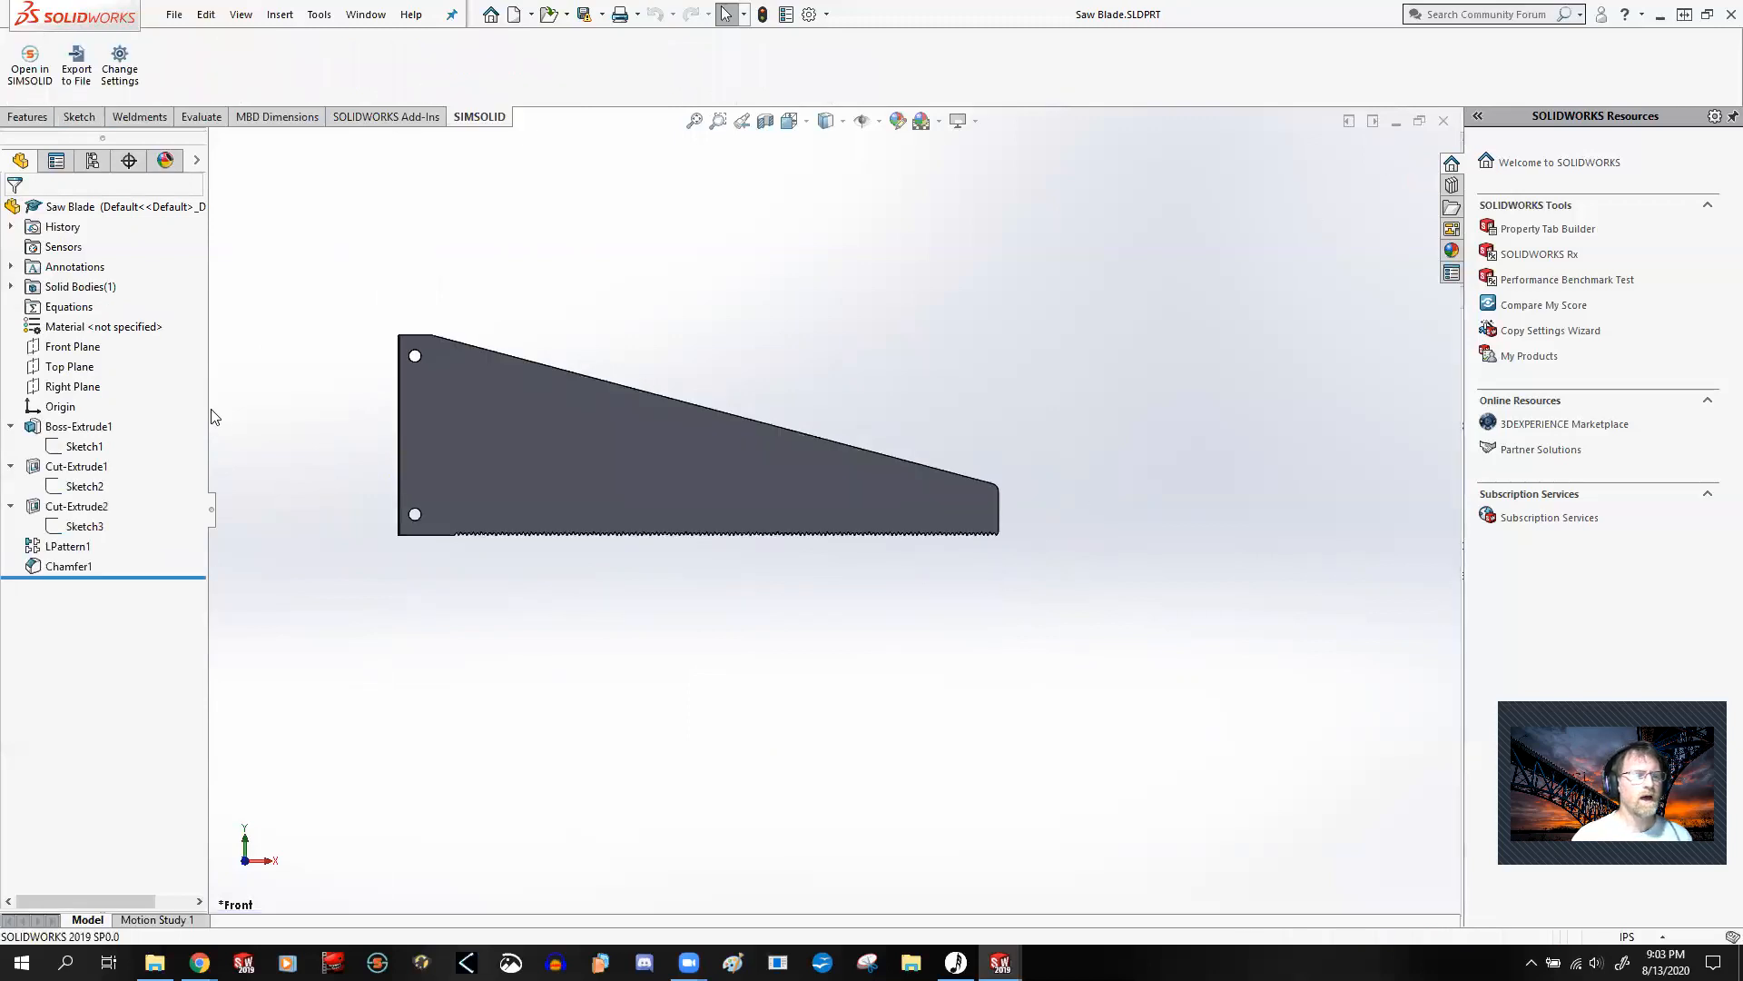
# Step: Open Sketch2 under Cut-Extrude1, examine the triangular tooth profile's dimensions and relations at the blade's lower tip corner, and exit the sketch
pyautogui.rightClick(78, 491)
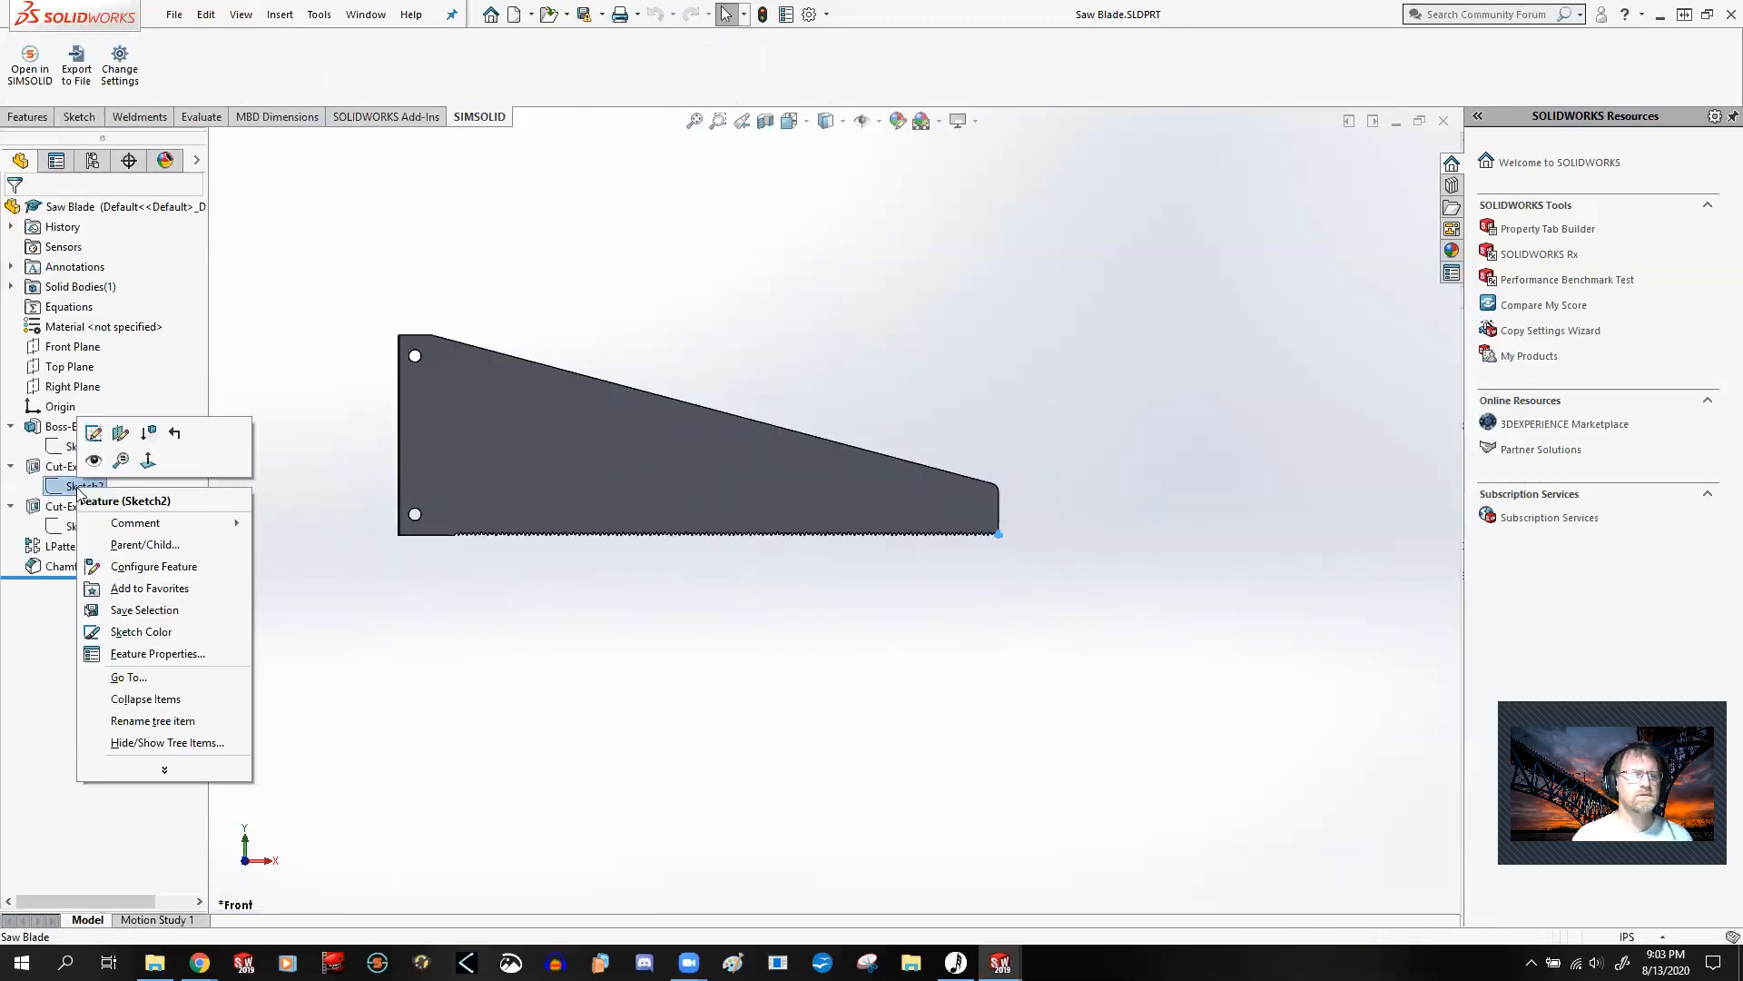
pyautogui.click(95, 434)
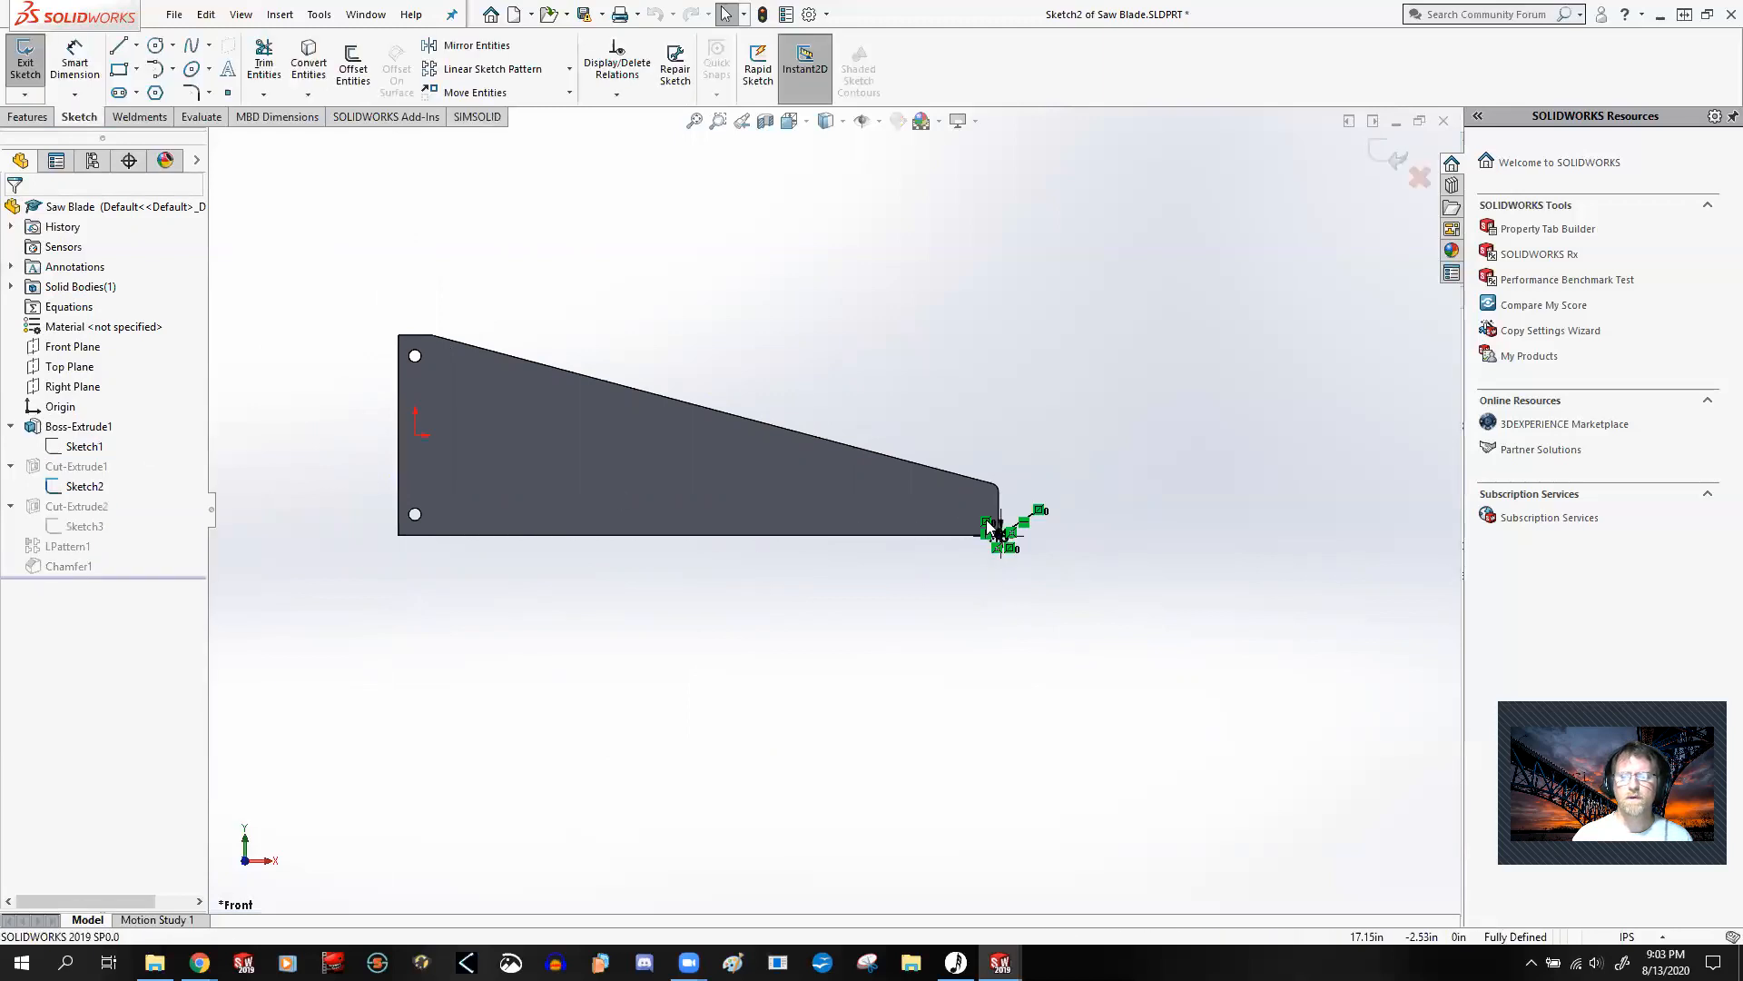
pyautogui.scroll(-5, 999, 531)
pyautogui.scroll(-5, 838, 516)
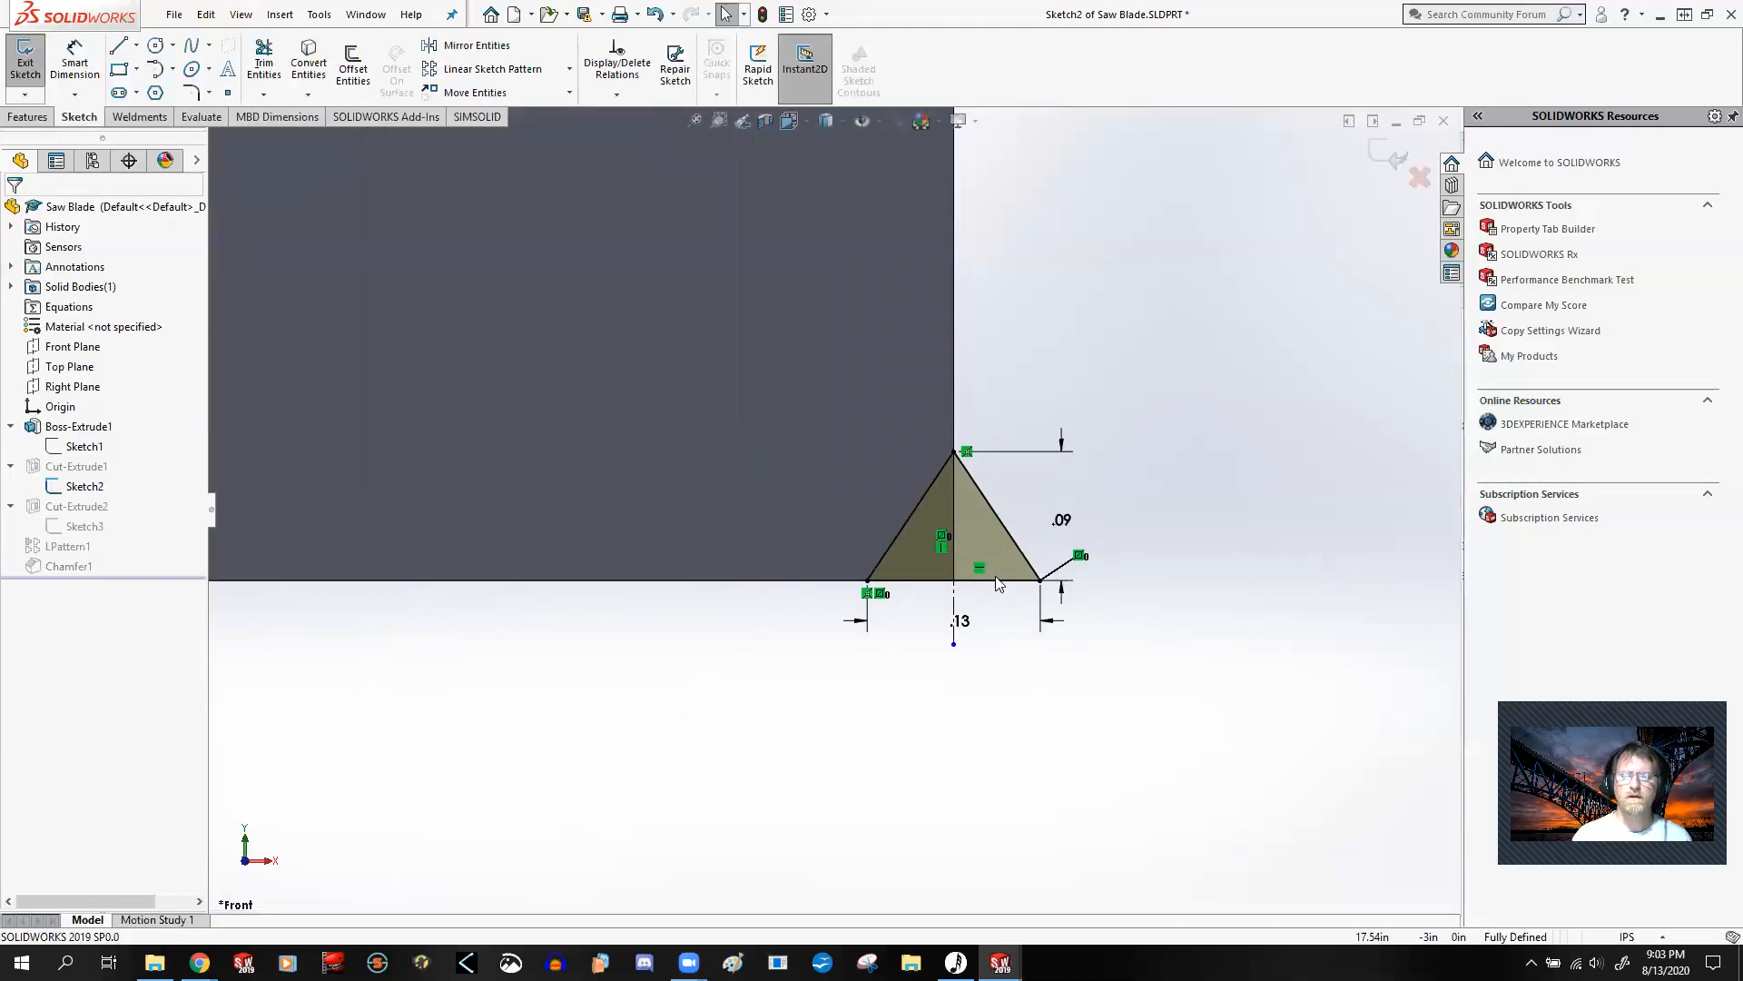
pyautogui.scroll(6, 908, 503)
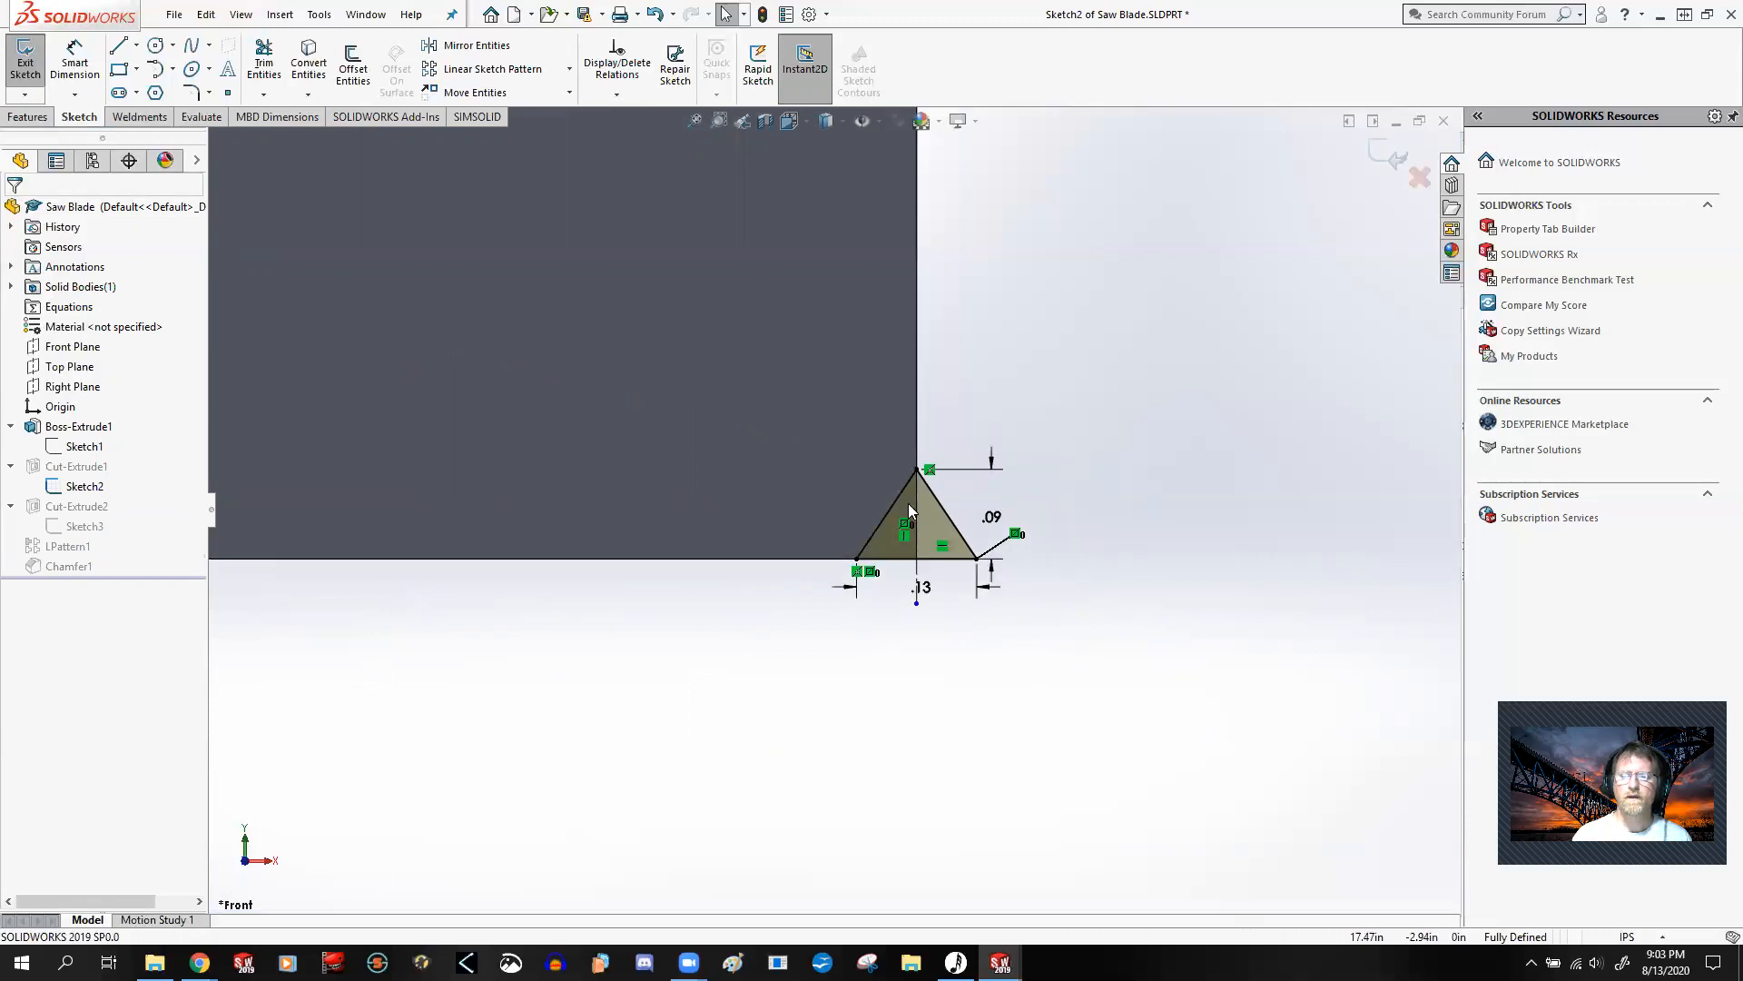
# Step: Open Sketch3 under Cut-Extrude2, examine the second tooth profile's equation-linked dimensions, and exit the sketch
pyautogui.rightClick(108, 520)
pyautogui.click(125, 465)
pyautogui.scroll(-5, 822, 497)
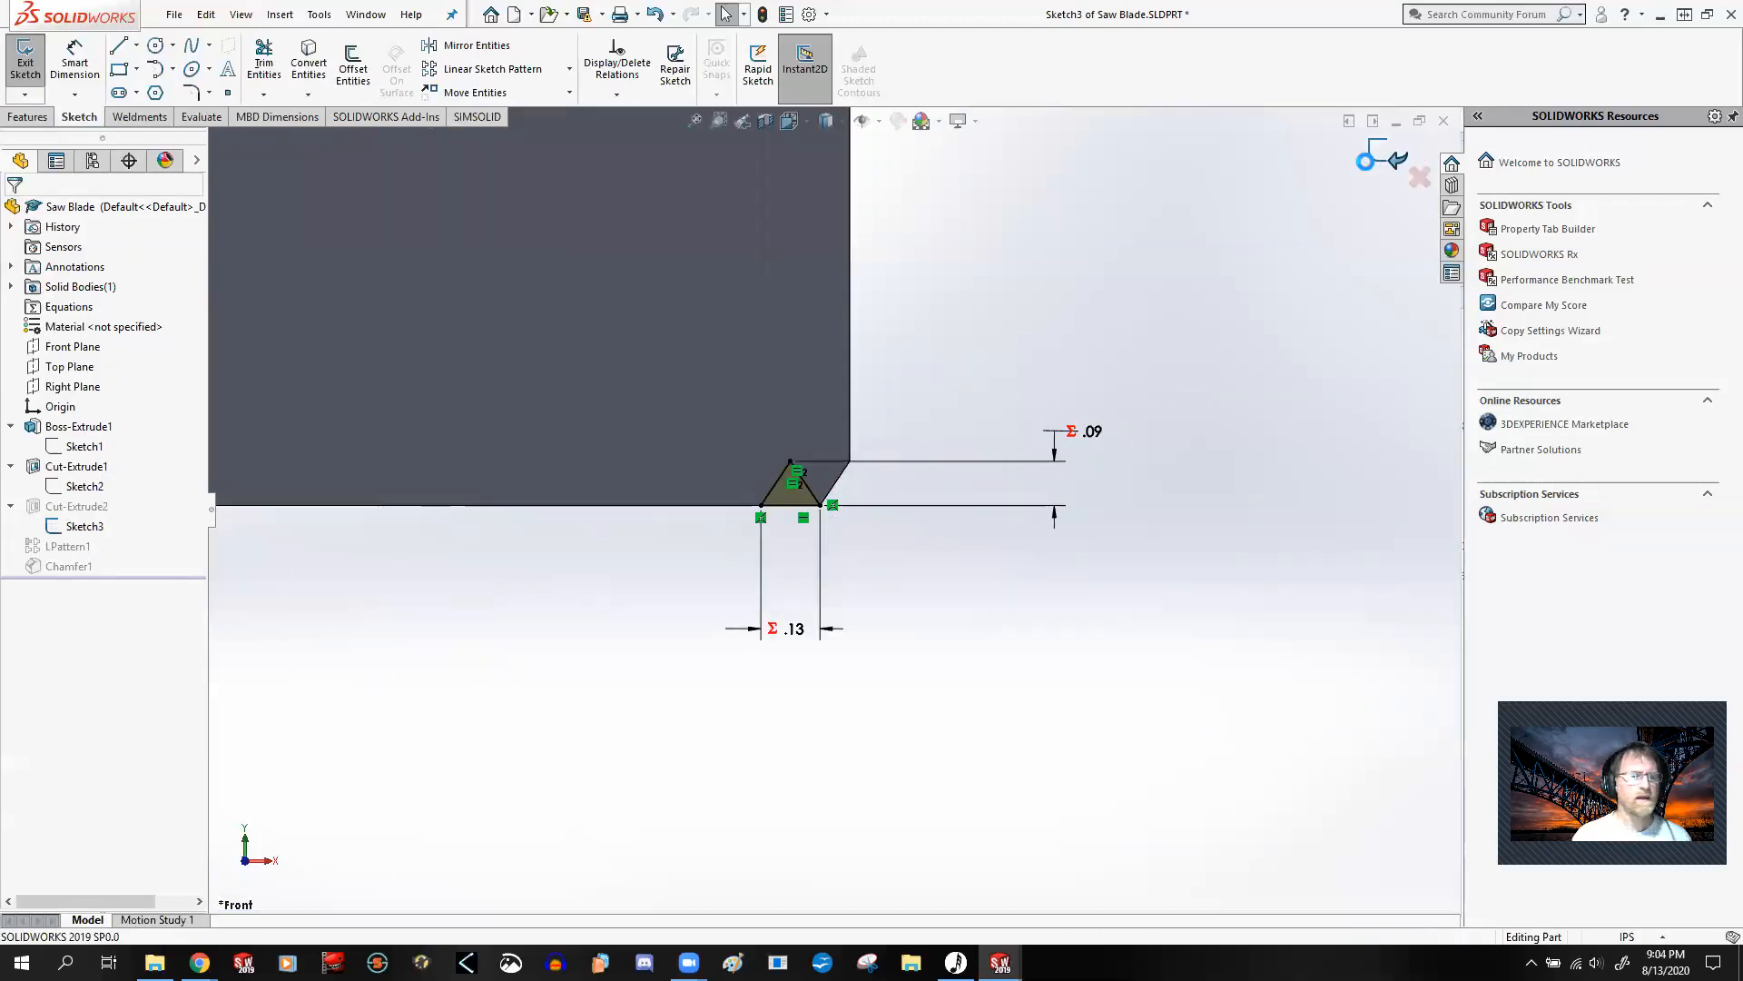
pyautogui.click(1376, 152)
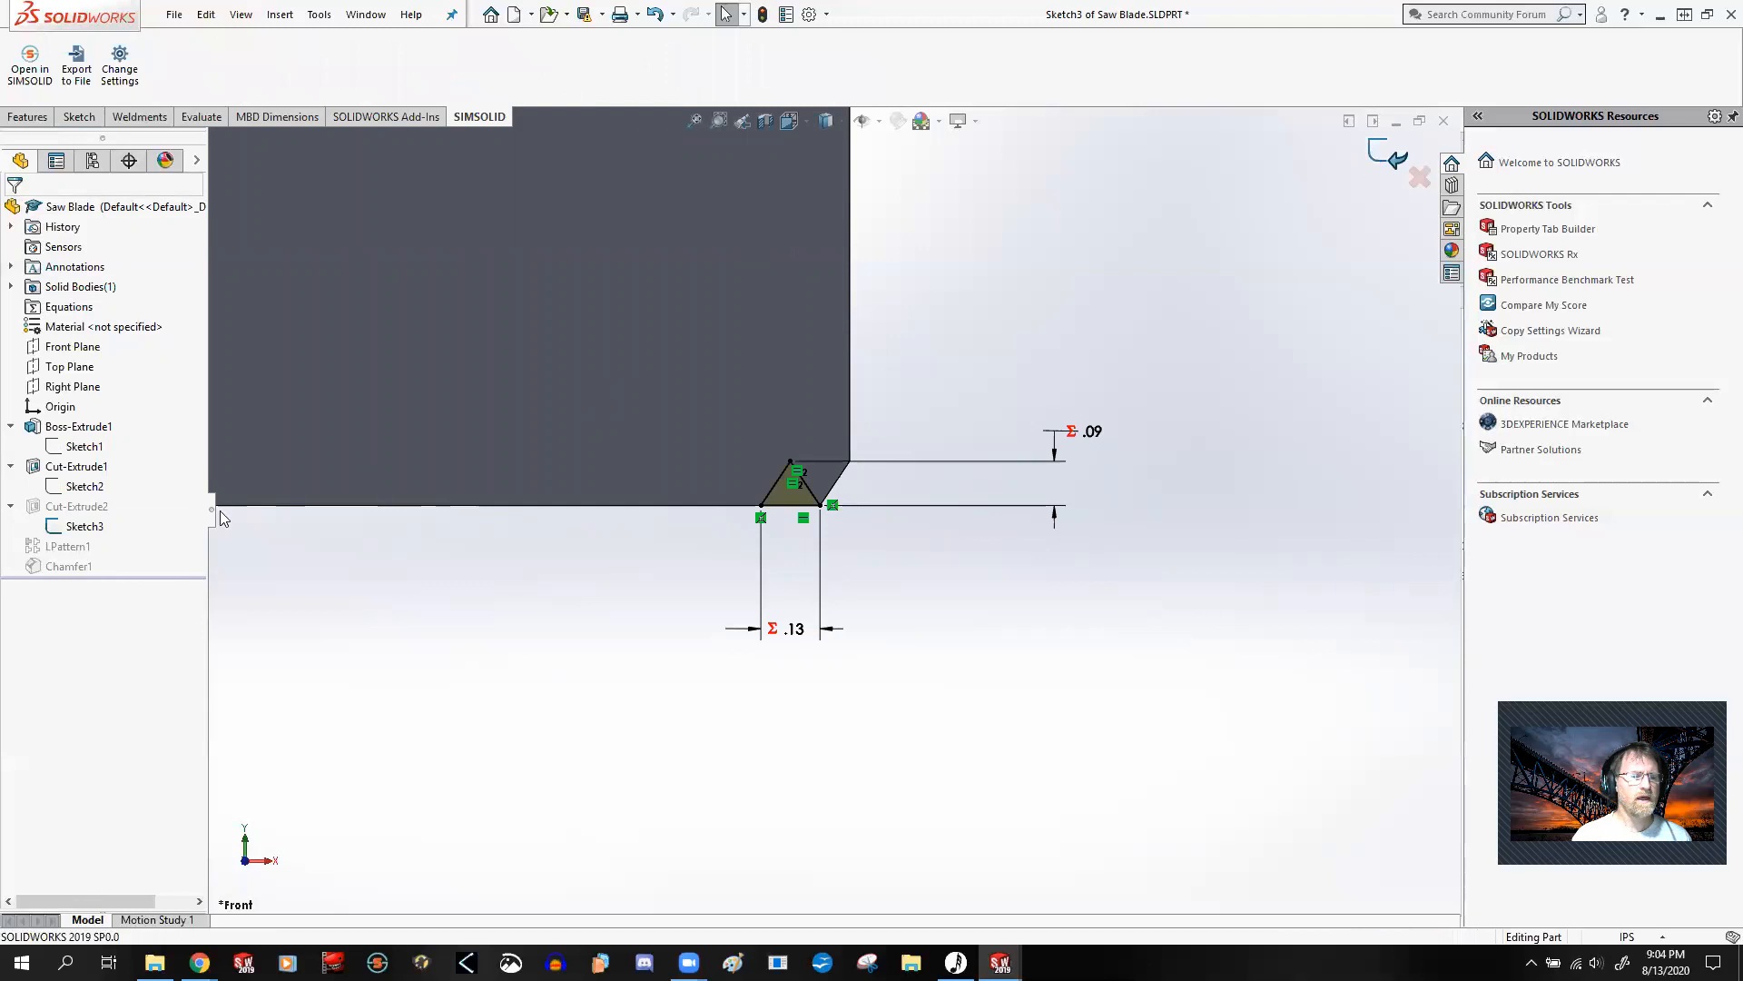
# Step: Open LPattern1 for editing, examine its spacing and instance settings, accept it without changes, and inspect the row of teeth along the blade
pyautogui.rightClick(57, 549)
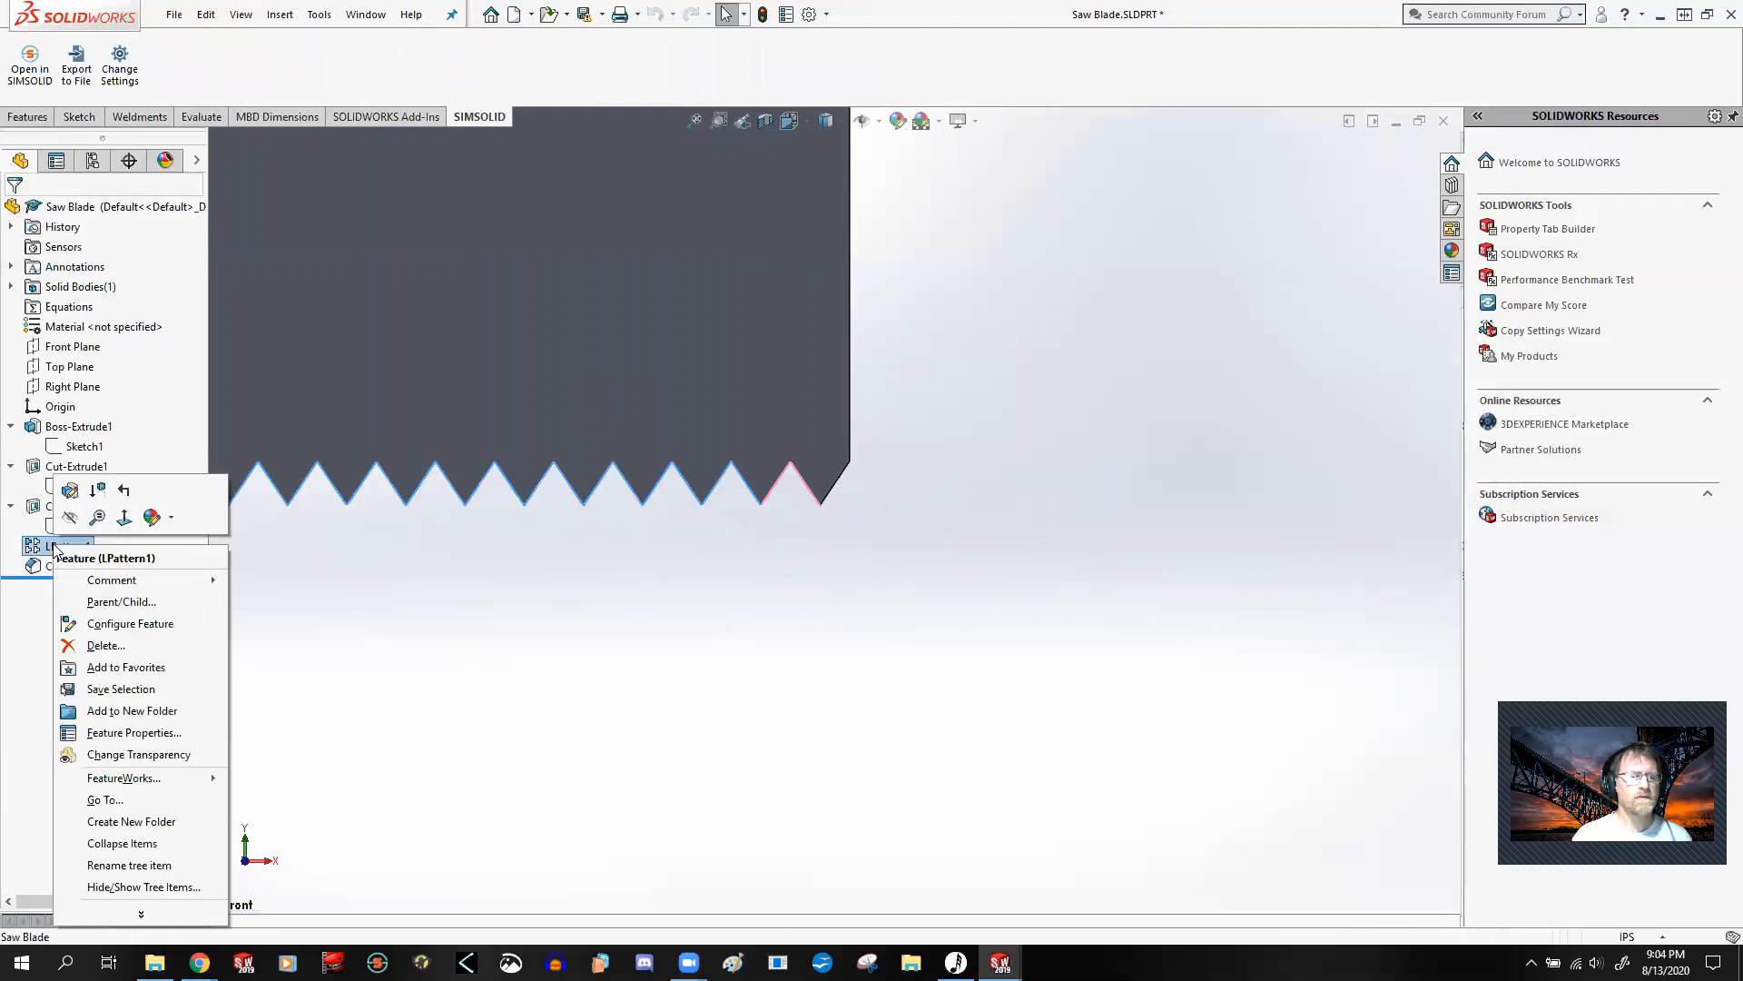
pyautogui.click(70, 491)
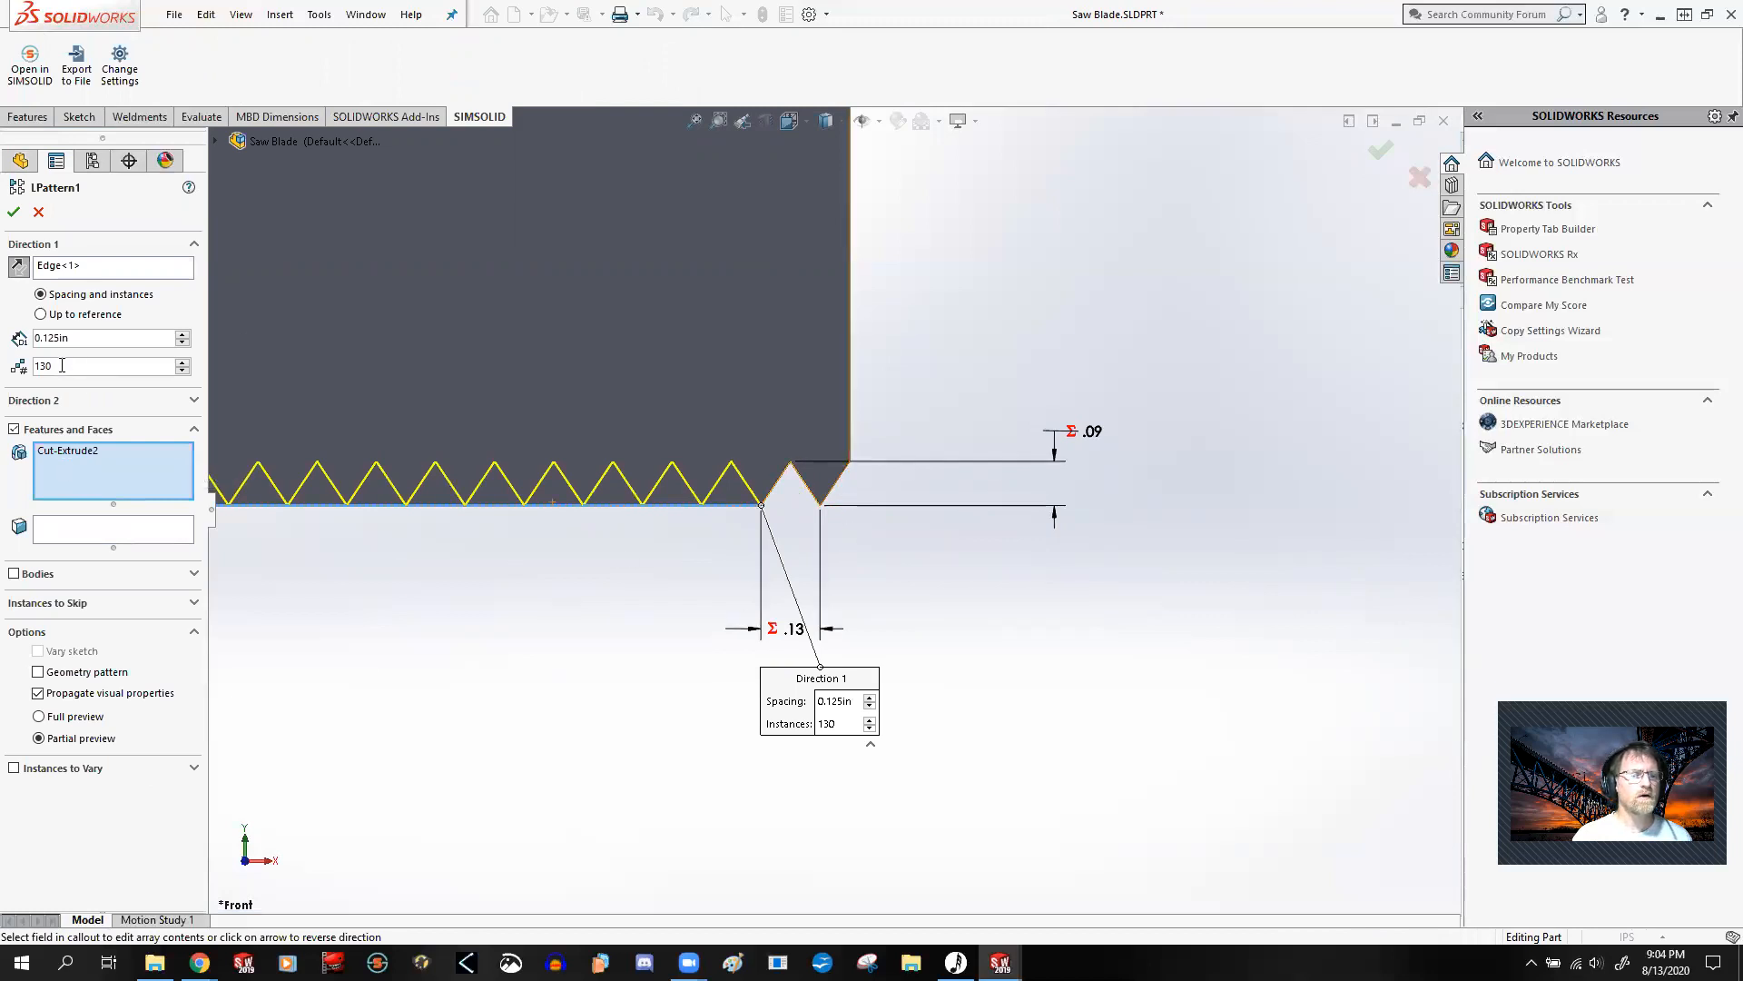
pyautogui.click(13, 215)
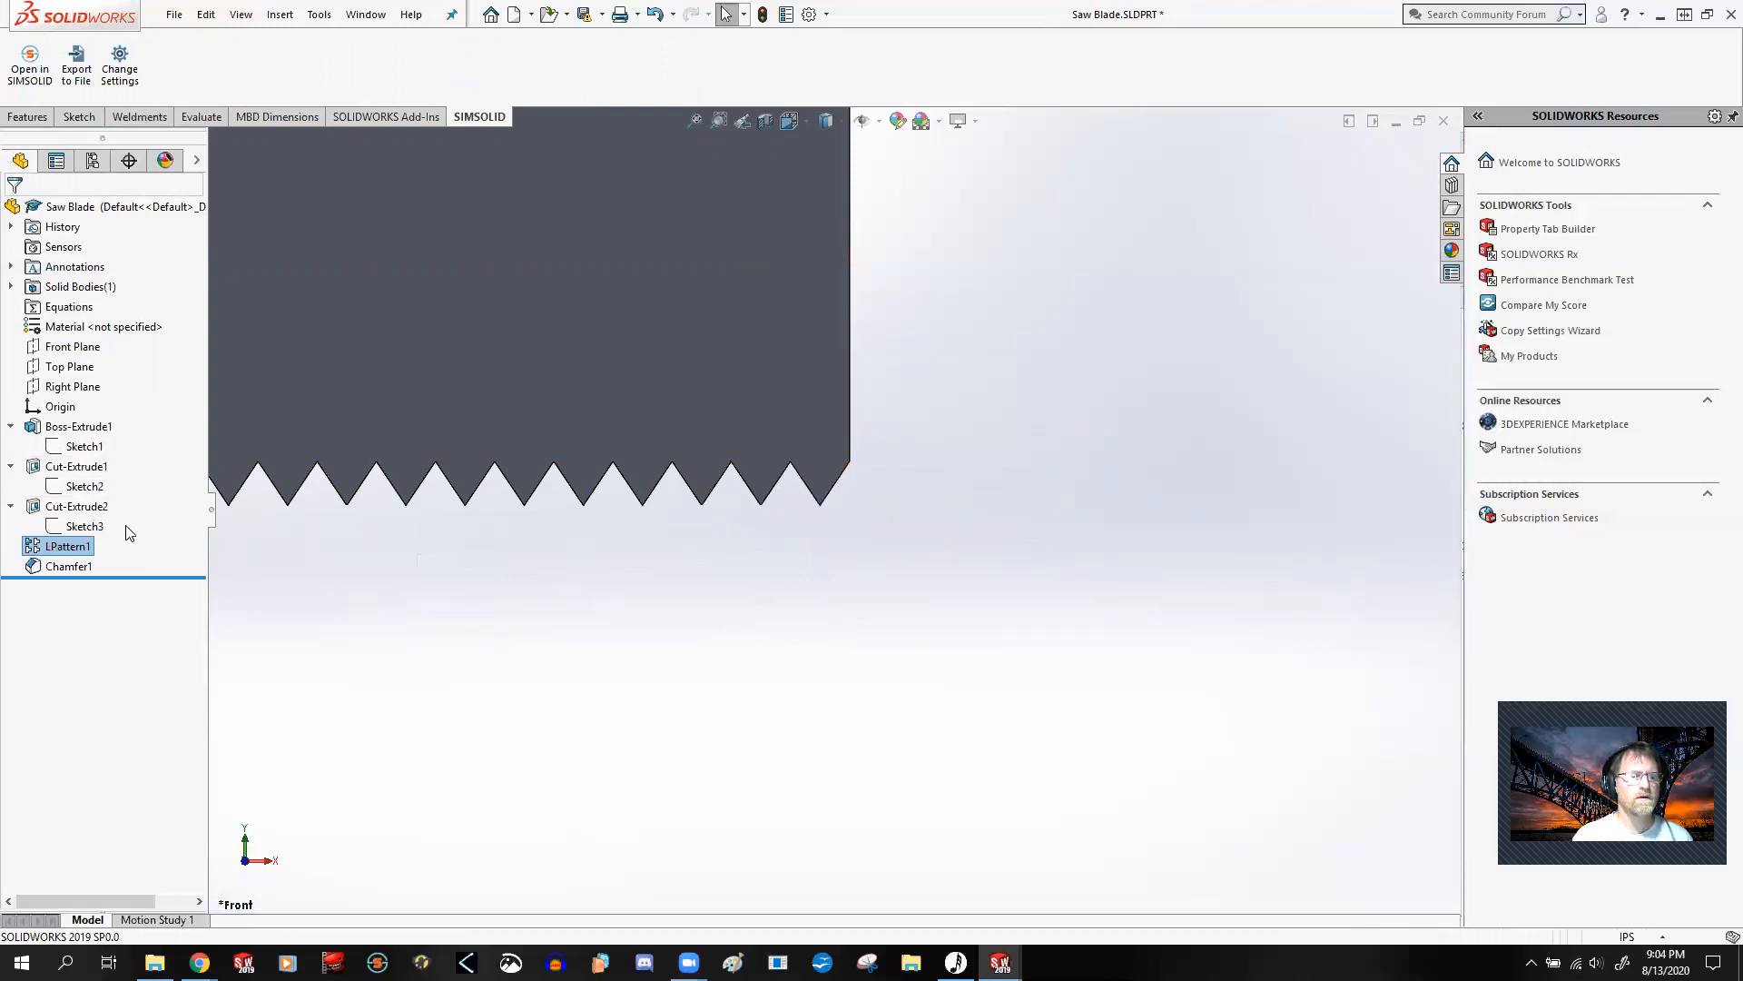
pyautogui.scroll(3, 518, 549)
pyautogui.scroll(5, 504, 527)
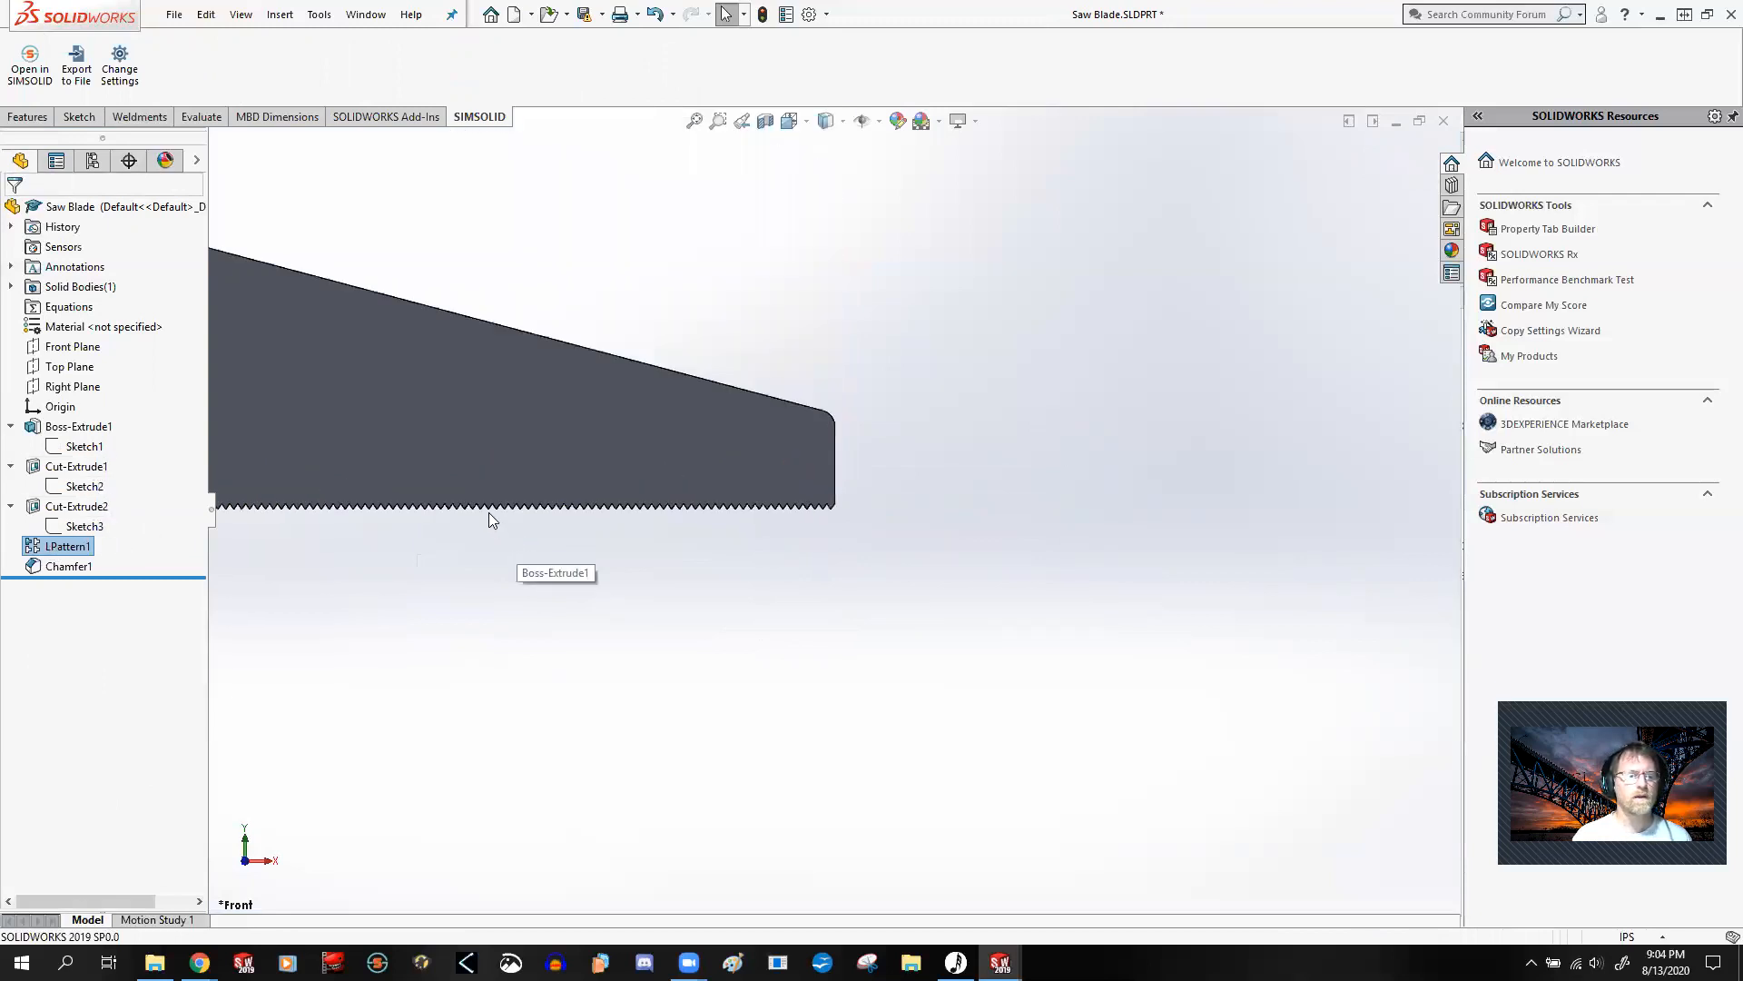
pyautogui.scroll(-5, 490, 399)
pyautogui.scroll(3, 545, 599)
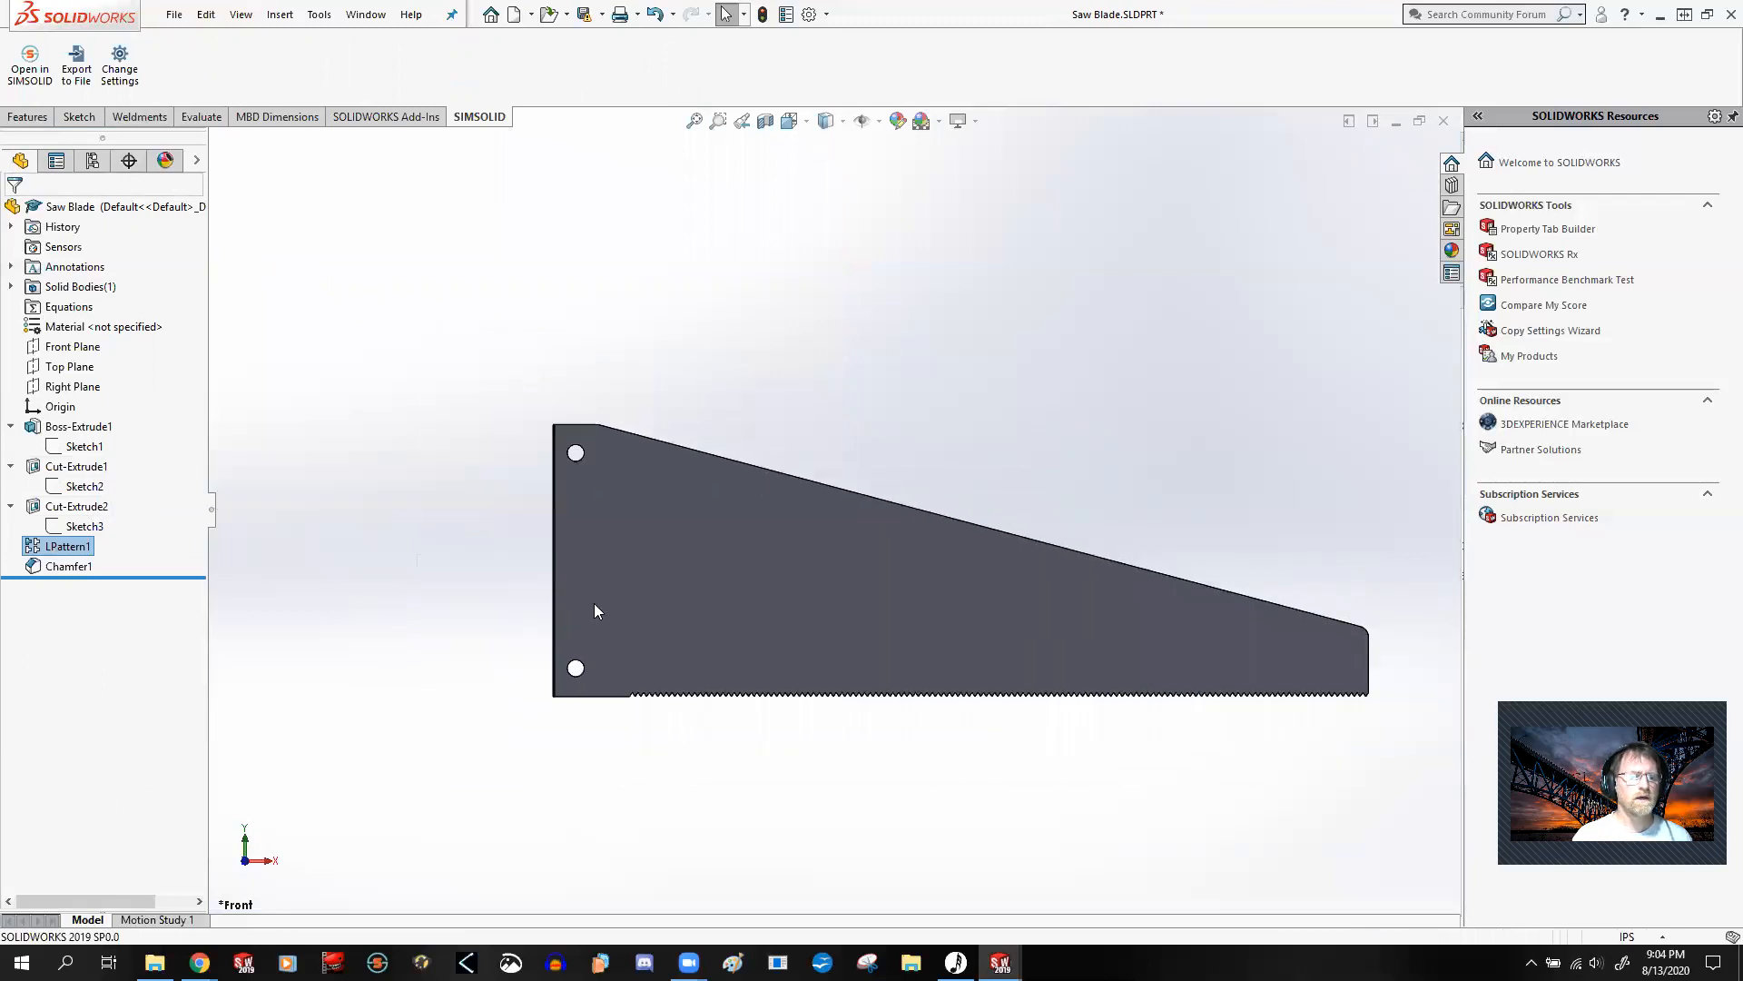
pyautogui.scroll(-3, 636, 599)
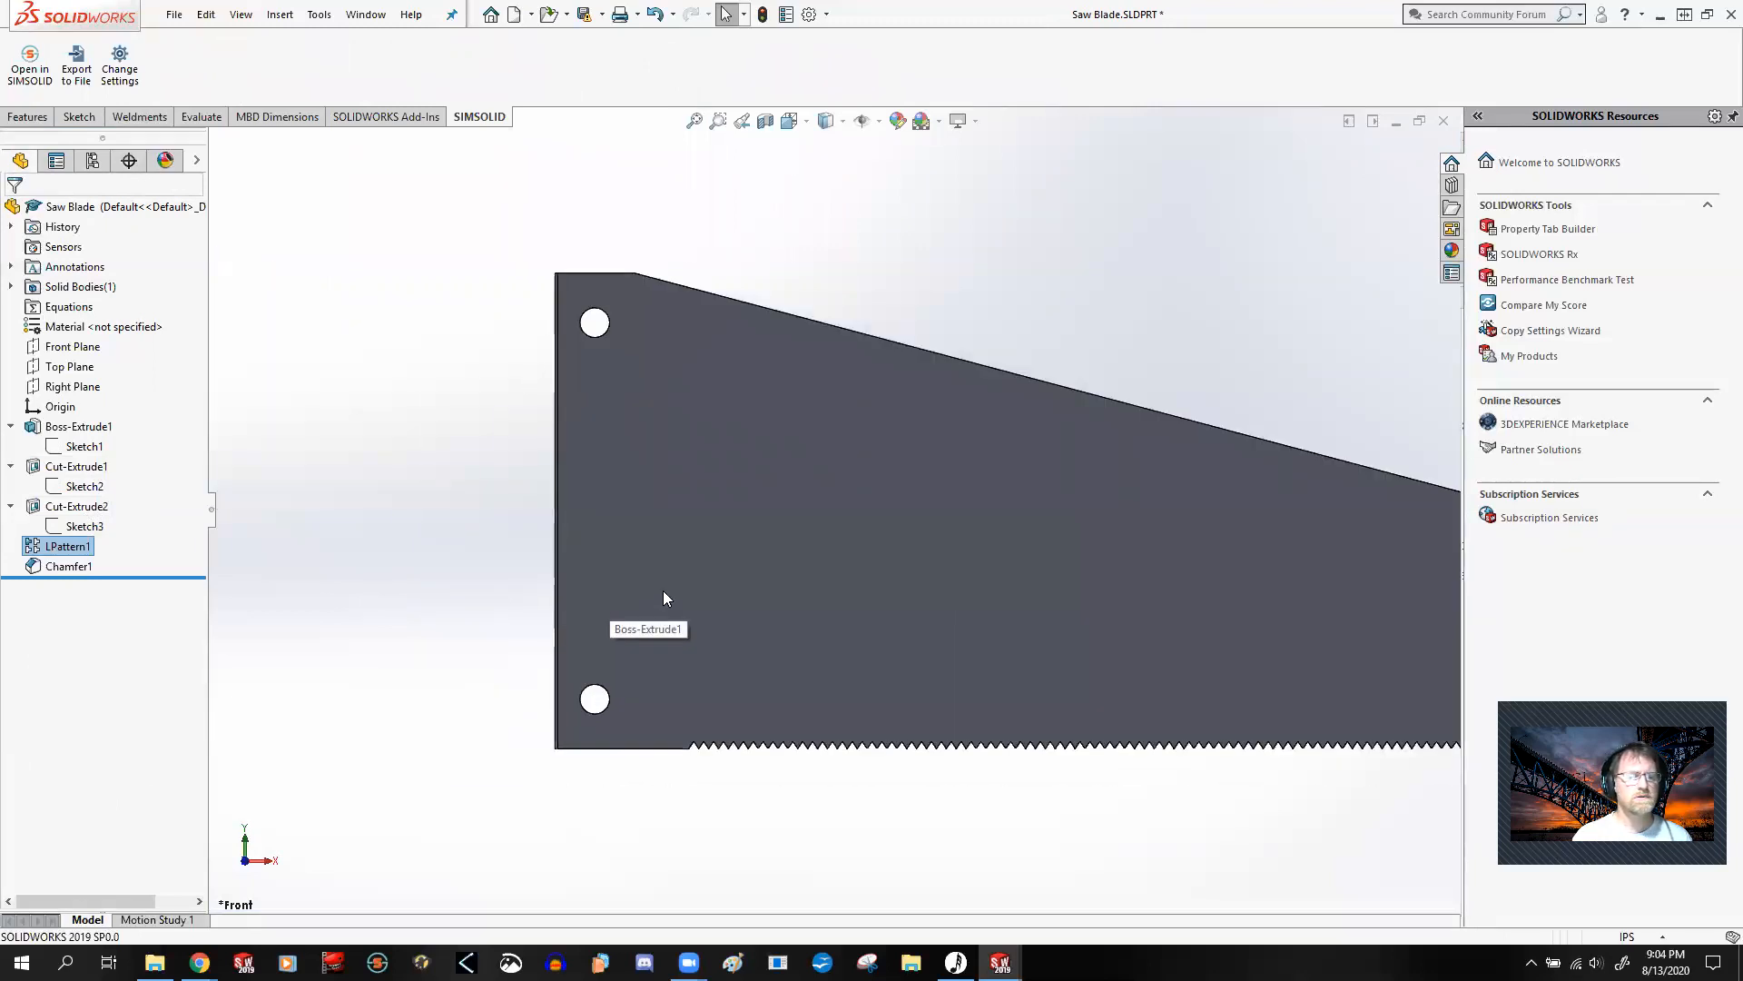
# Step: Examine the blade's hole-side end edge at an angle and highlight Chamfer1 to show its dimensions and location
pyautogui.moveTo(468, 501); pyautogui.dragTo(554, 626, button='middle')
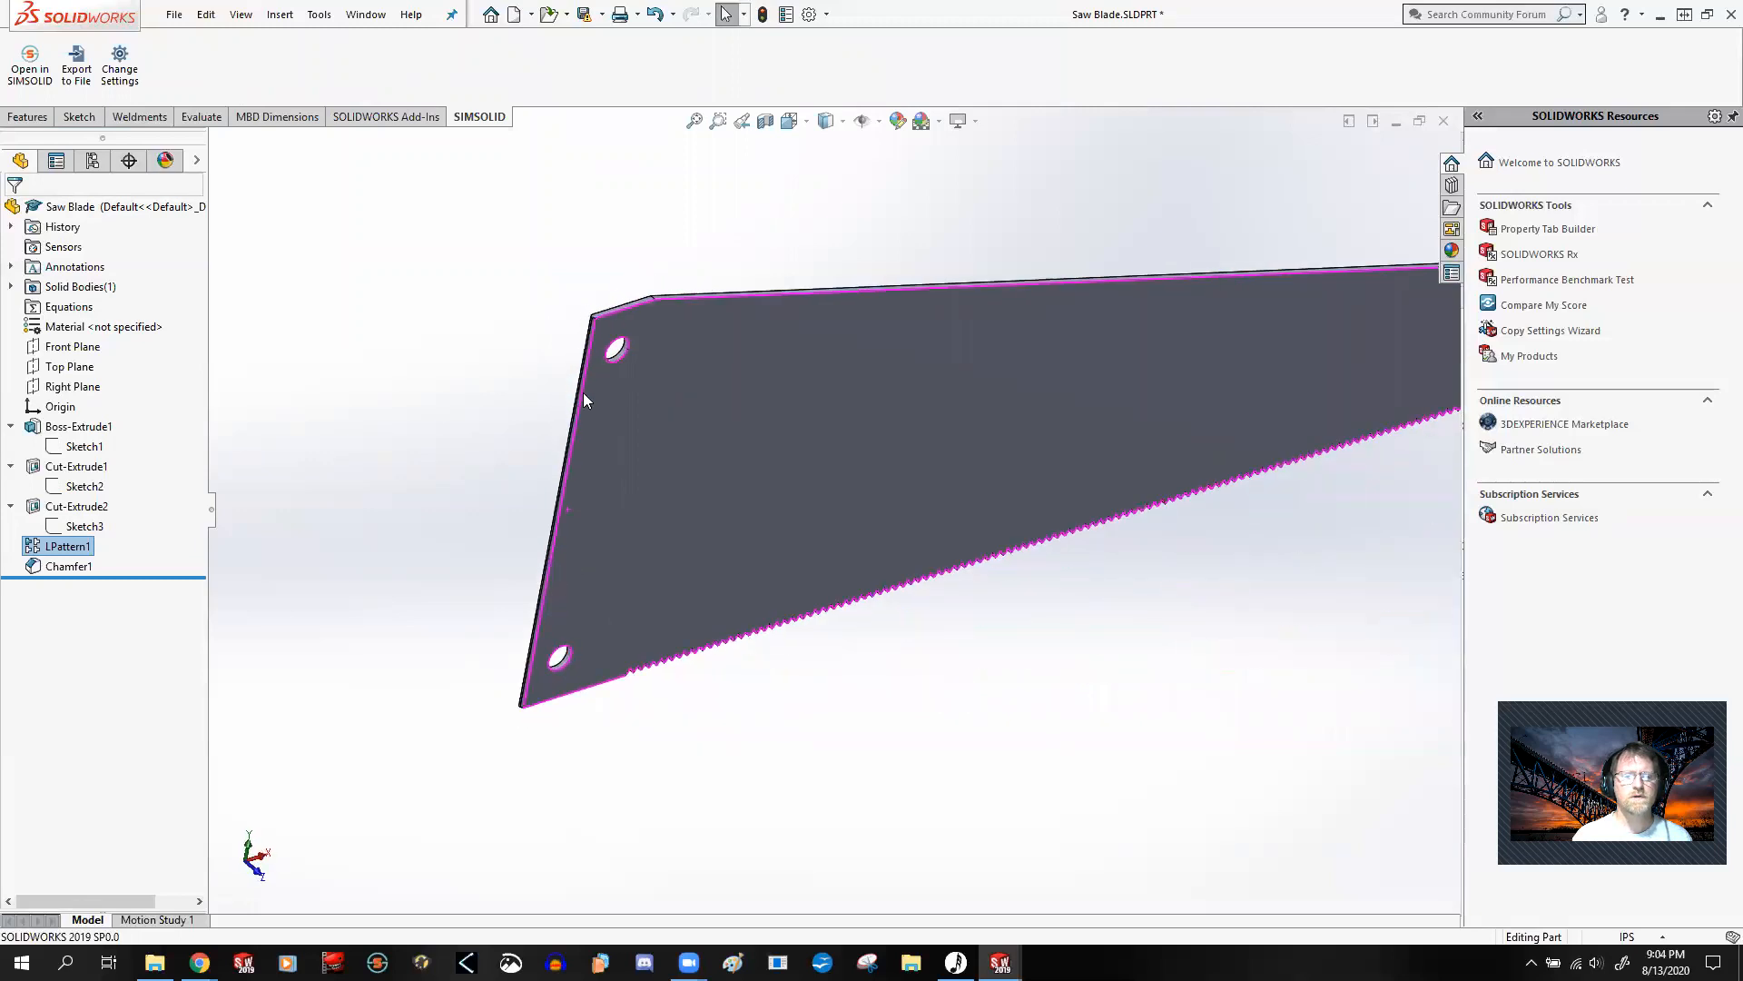
pyautogui.scroll(-5, 587, 390)
pyautogui.scroll(1, 685, 437)
pyautogui.scroll(3, 790, 581)
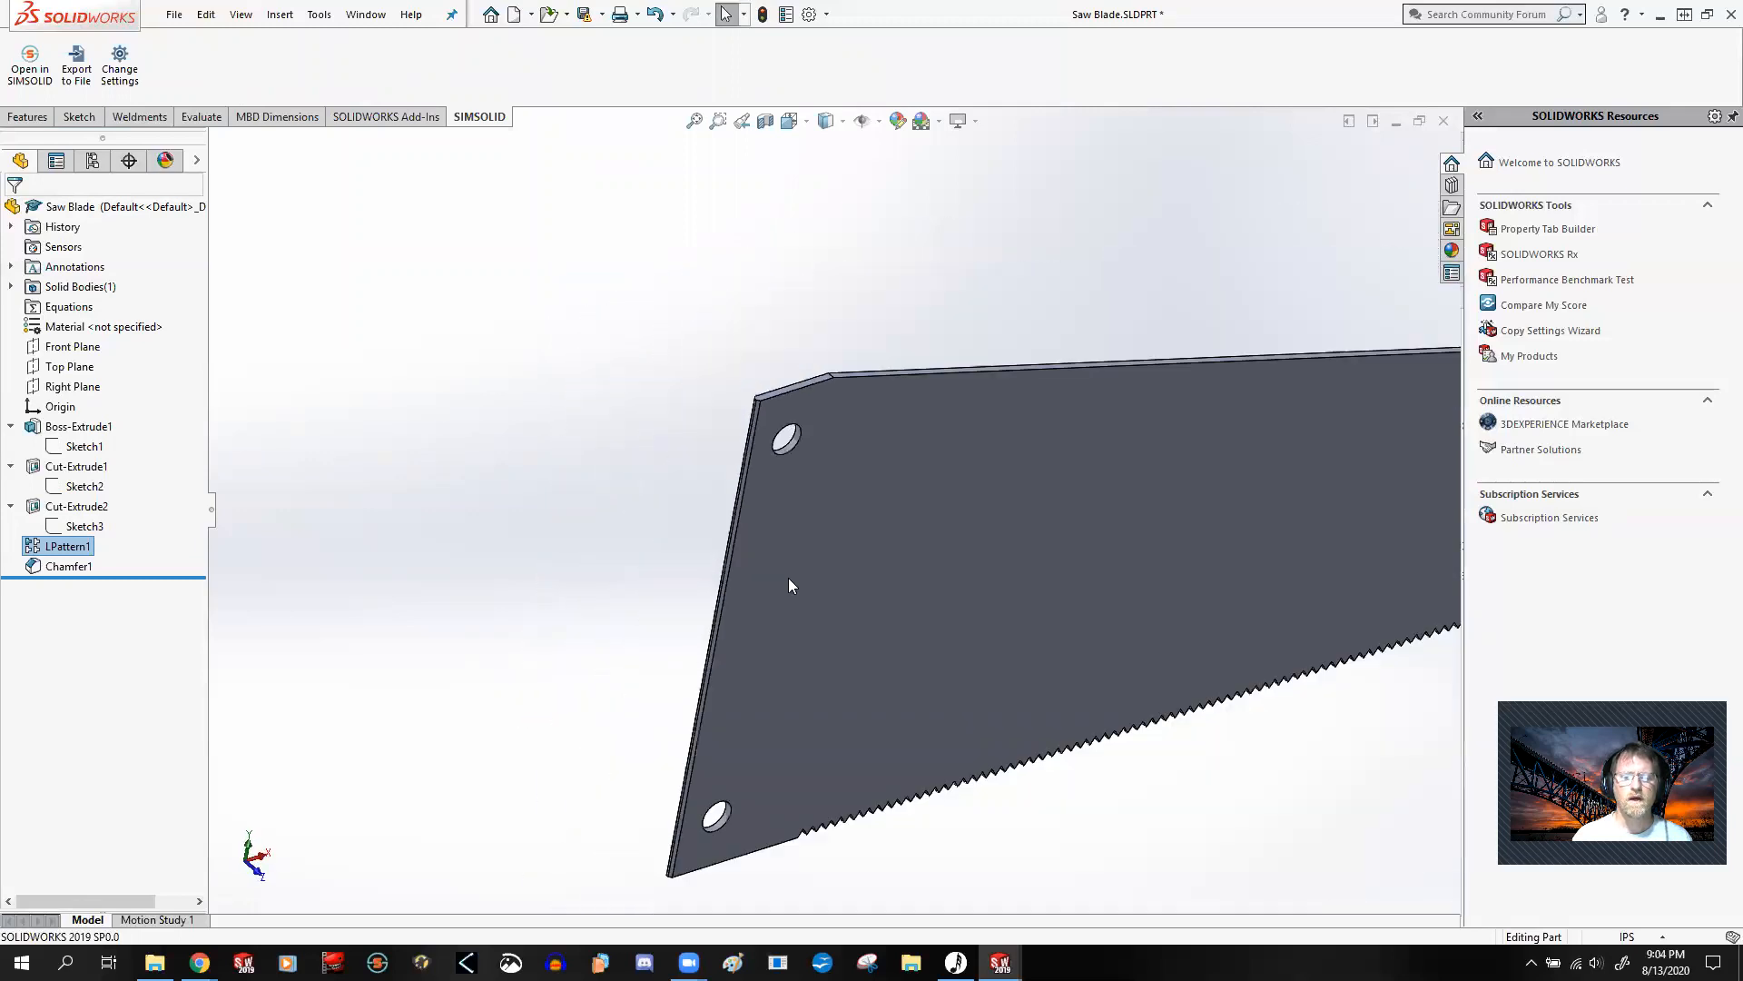
pyautogui.scroll(-2, 825, 640)
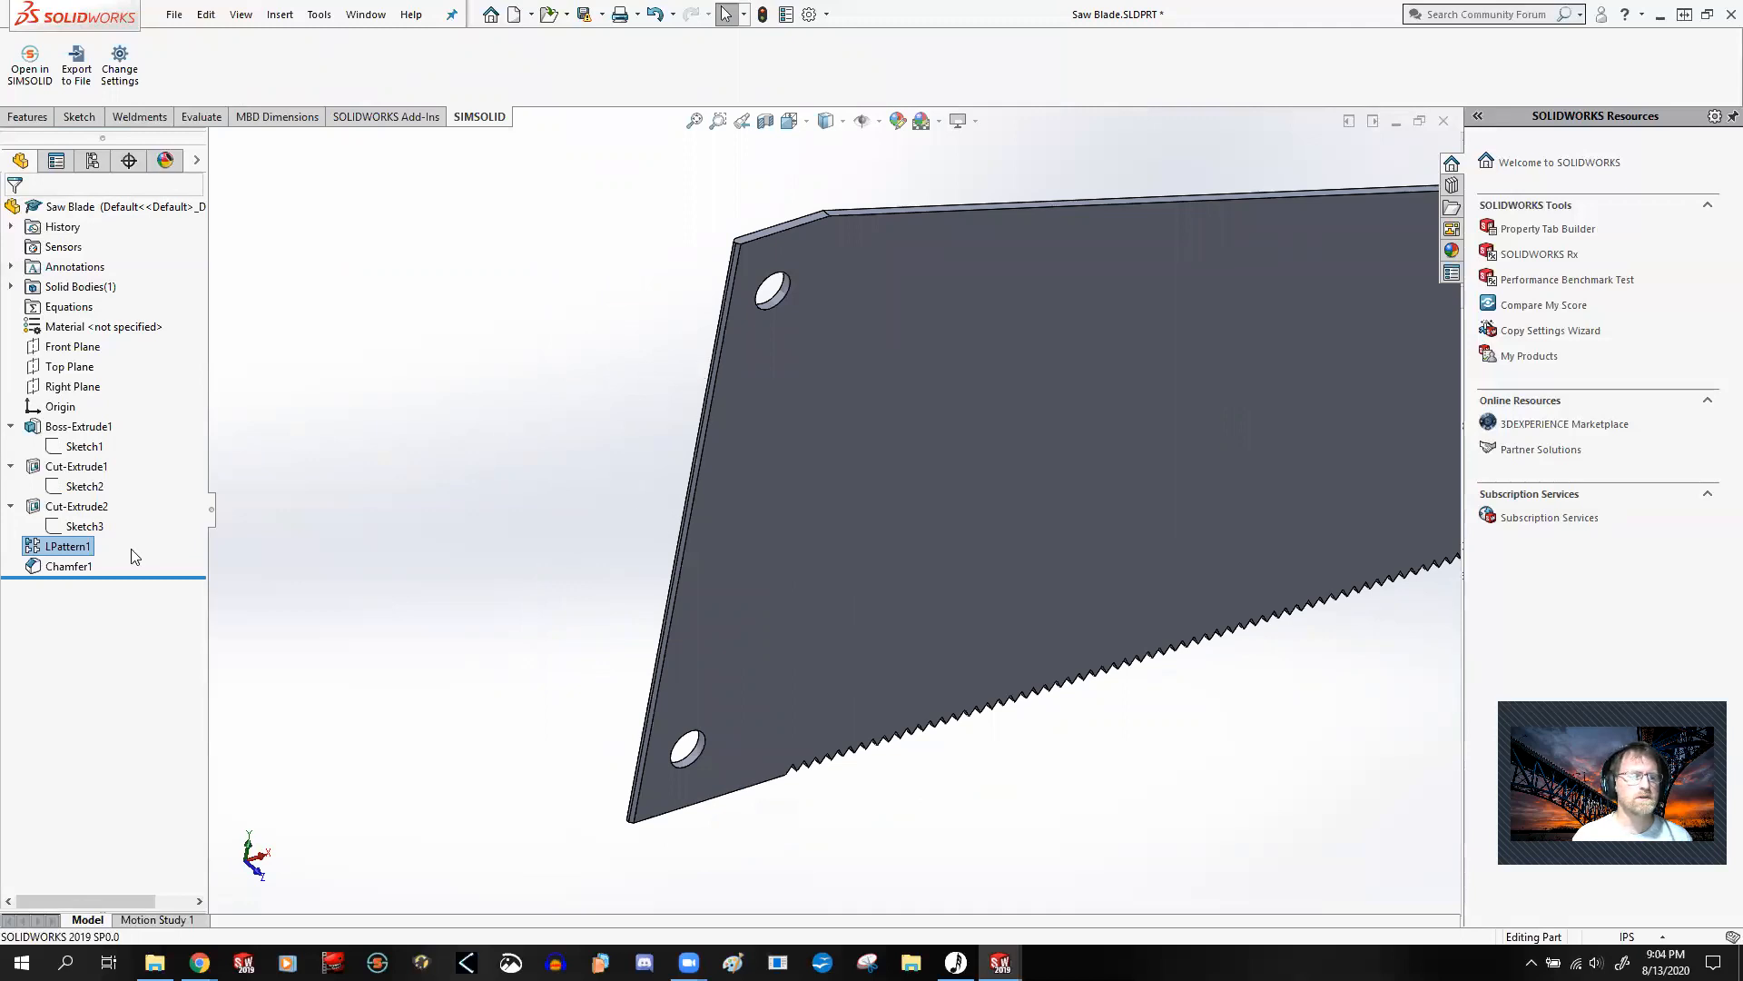
pyautogui.click(68, 566)
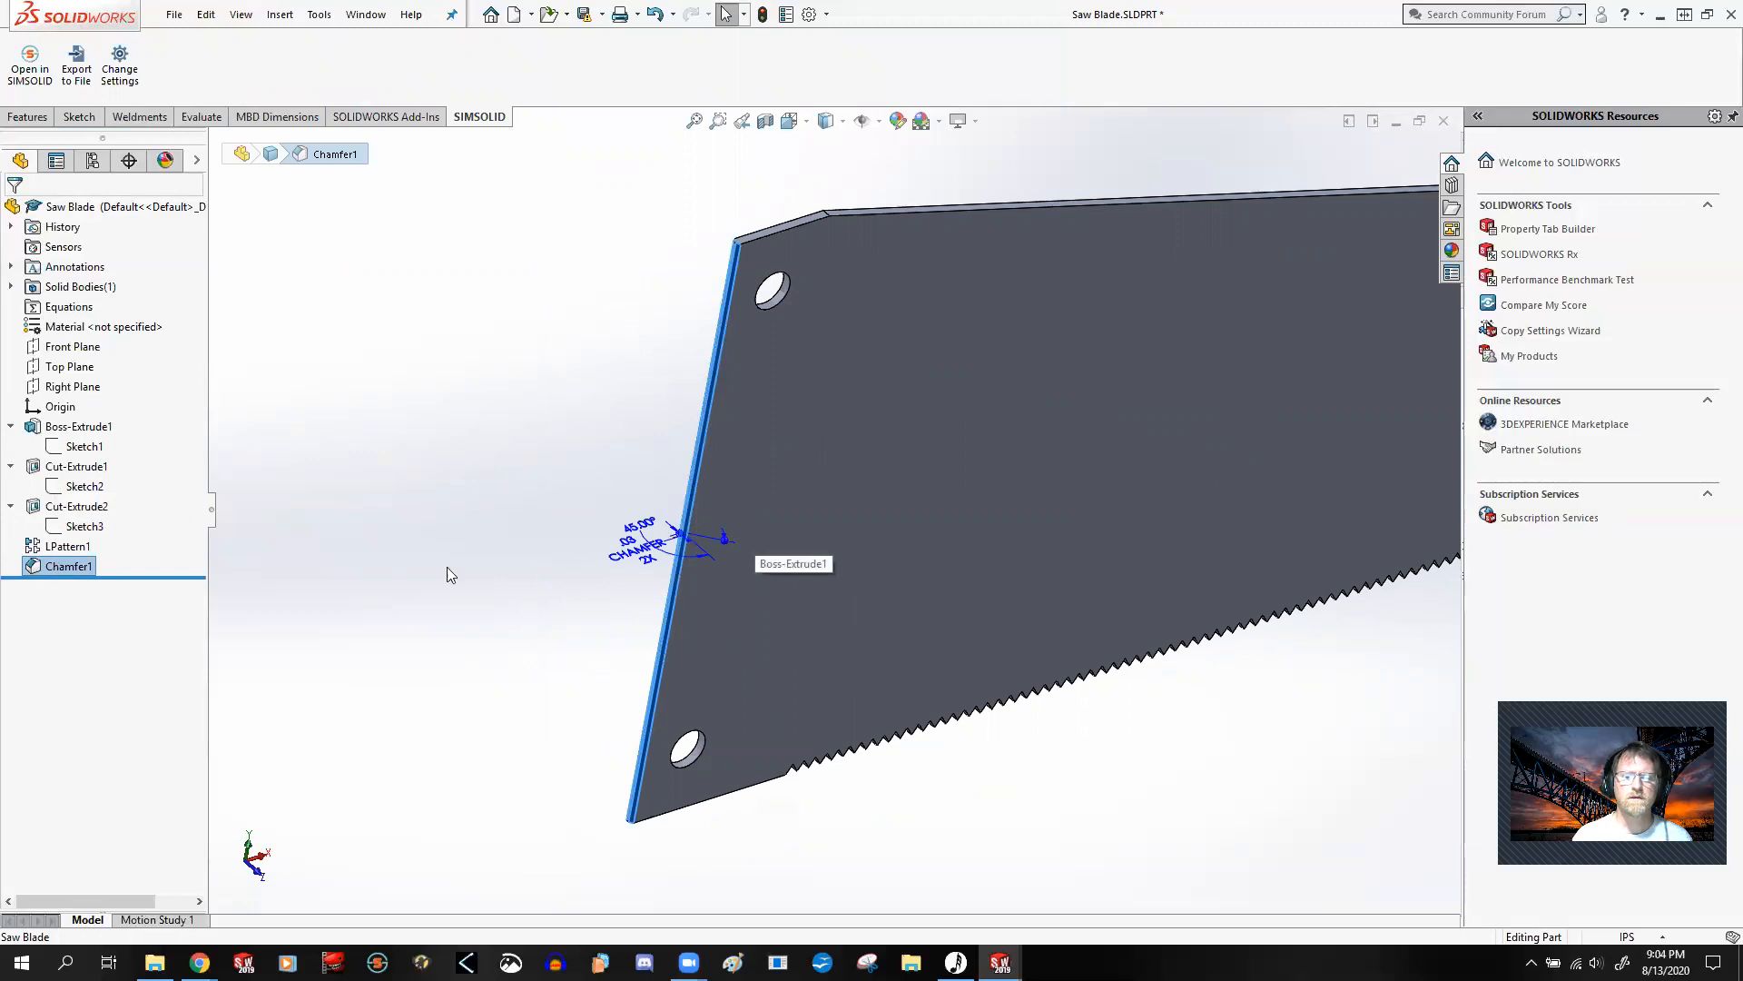
pyautogui.click(573, 480)
pyautogui.press('z')
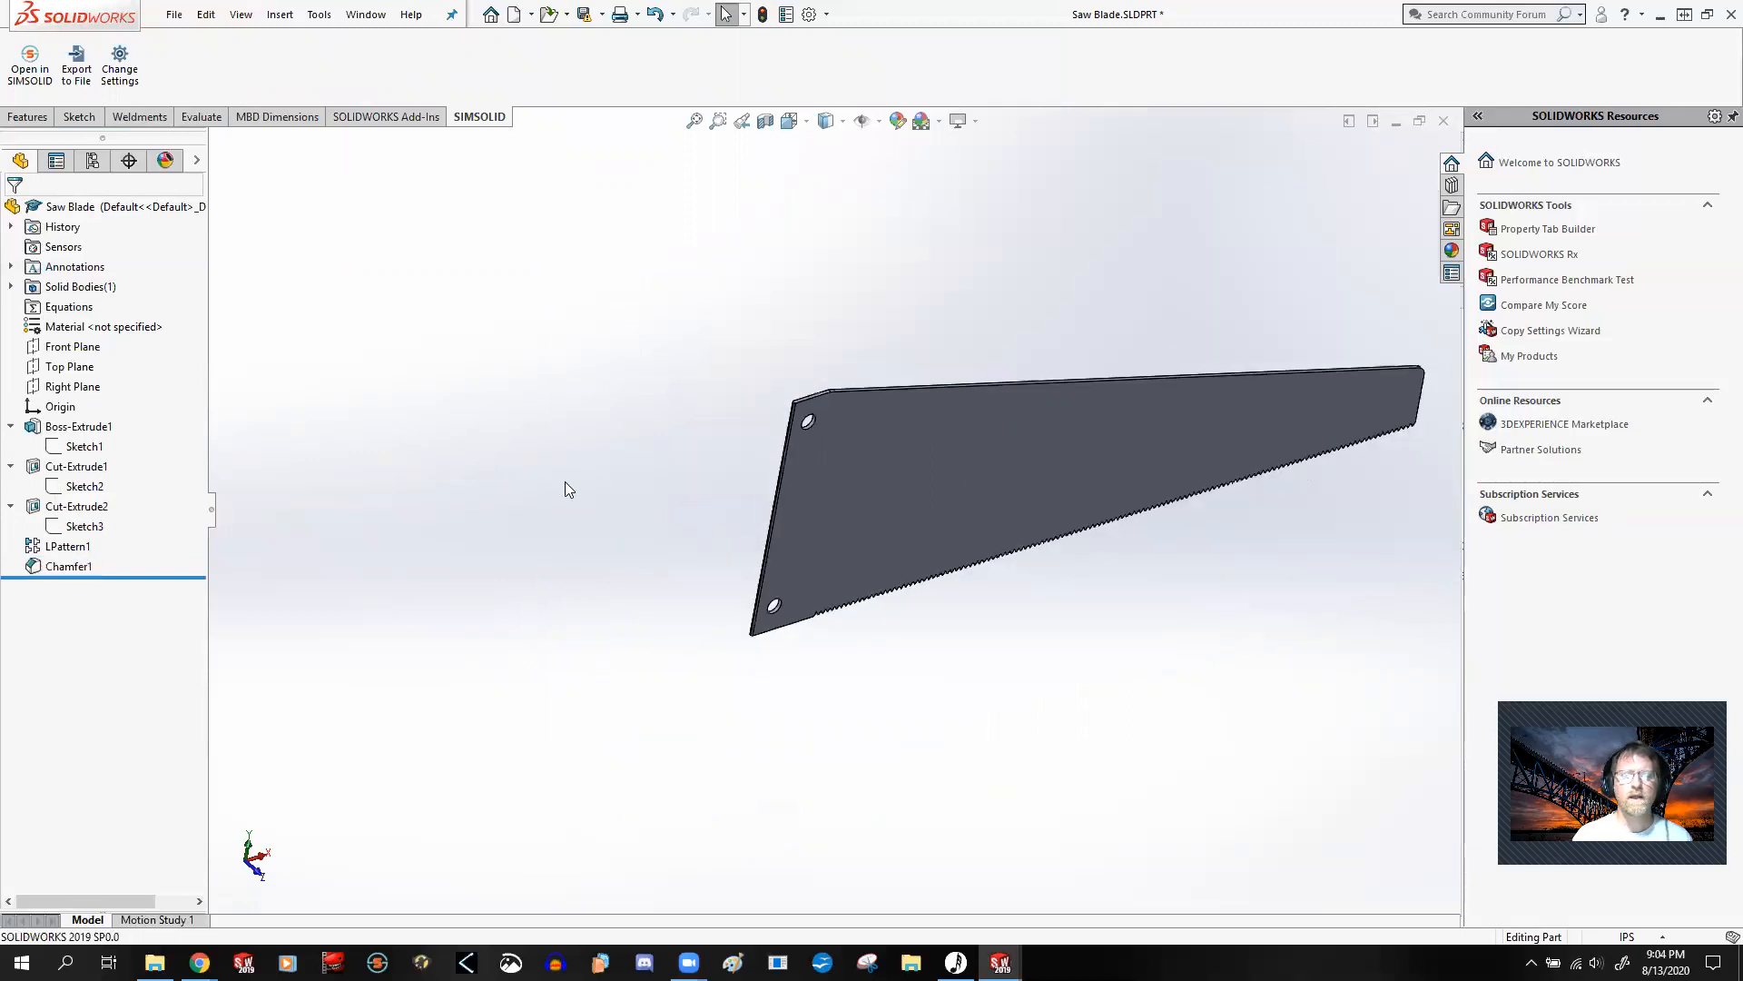
pyautogui.scroll(-3, 1205, 458)
pyautogui.scroll(3, 1206, 458)
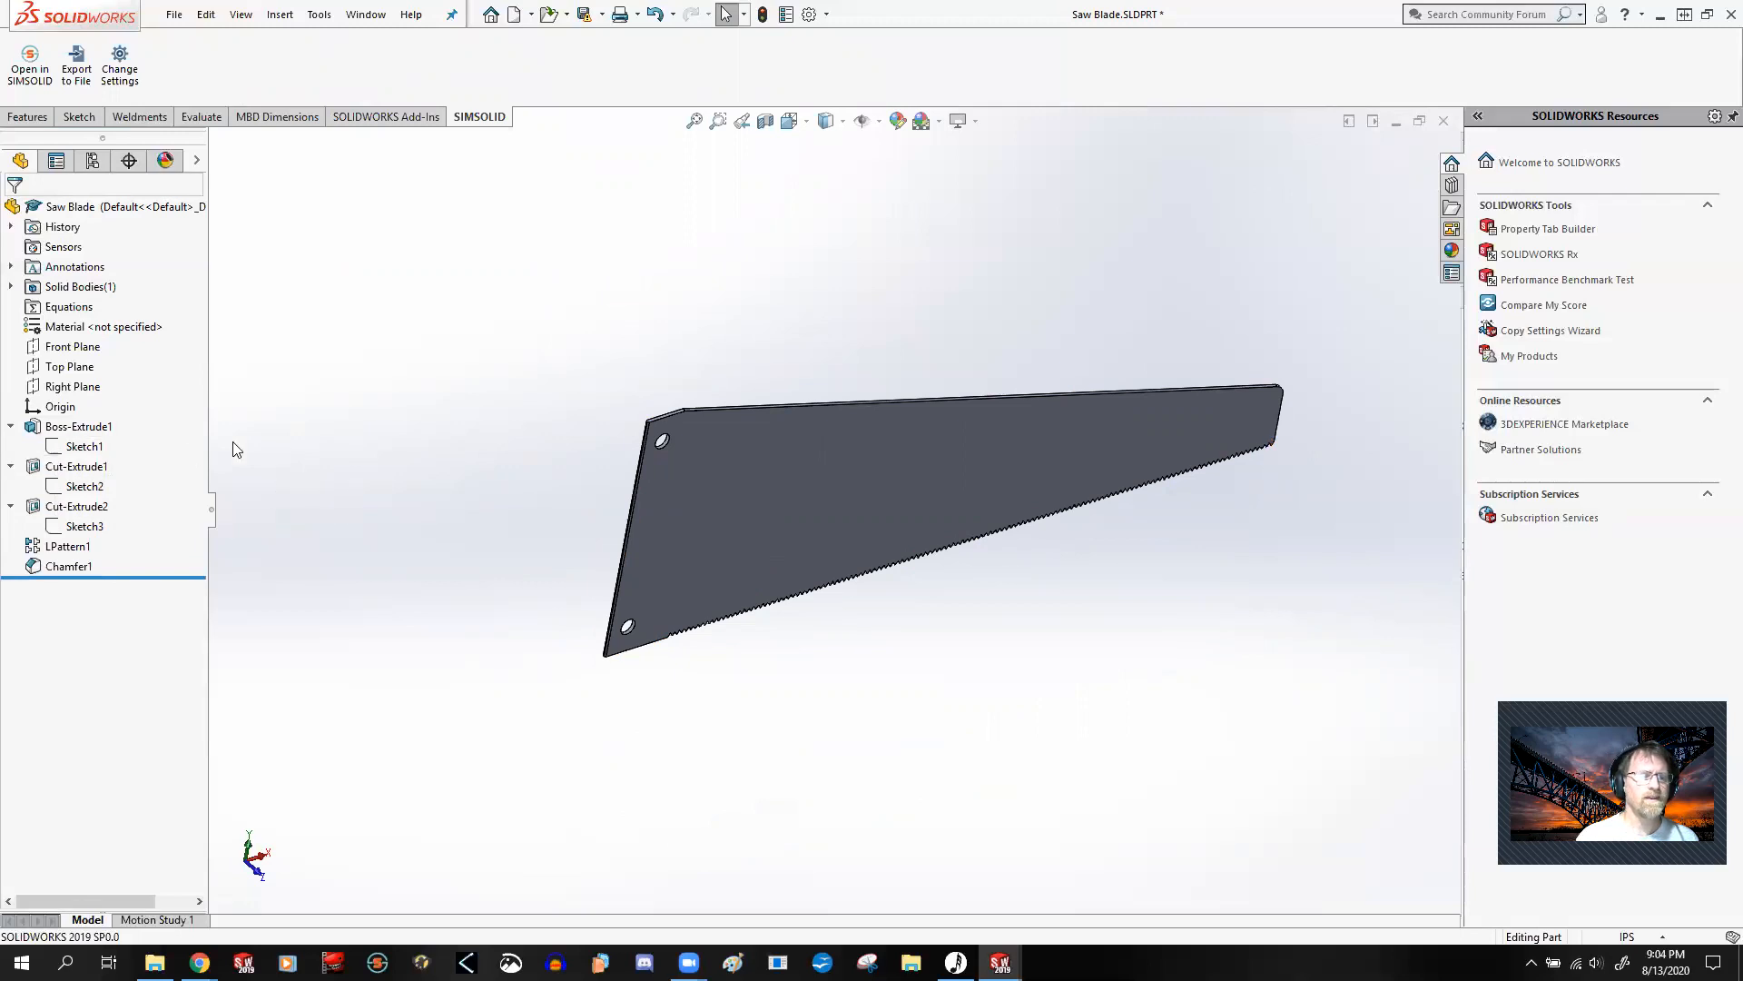
# Step: Edit Boss-Extrude1 to use only the outer blade contour of Sketch1 as its selected contour, and inspect the blade
pyautogui.rightClick(74, 428)
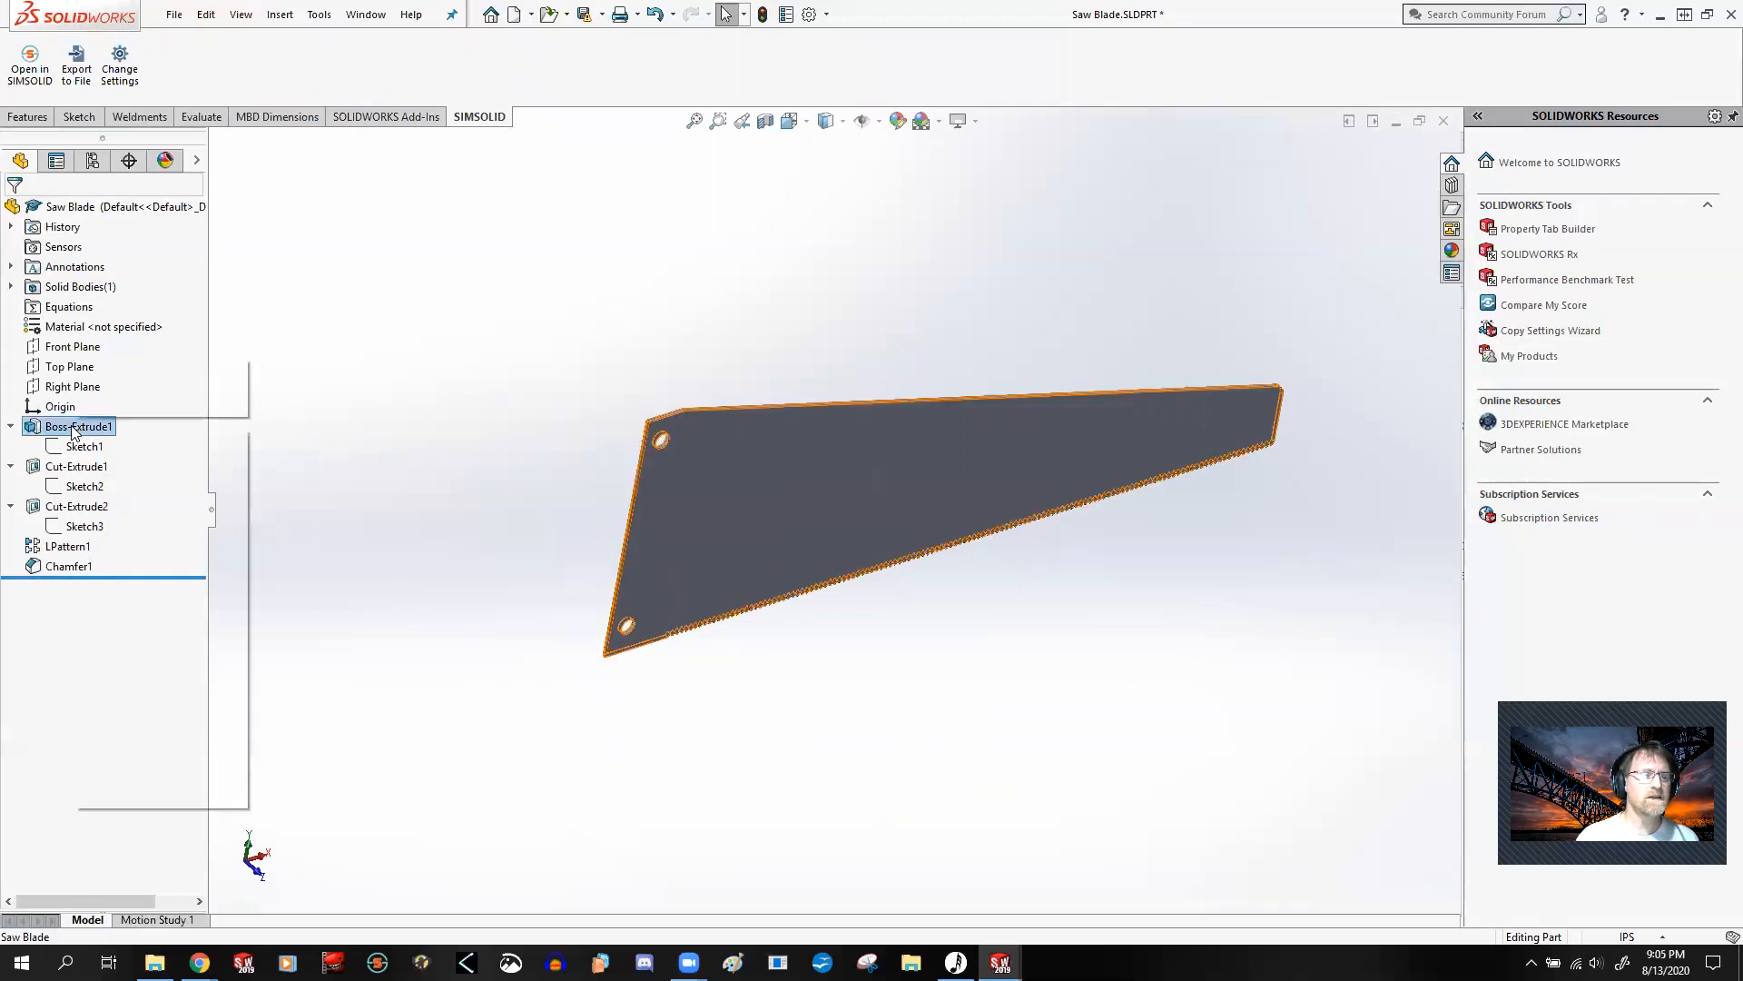
pyautogui.click(82, 374)
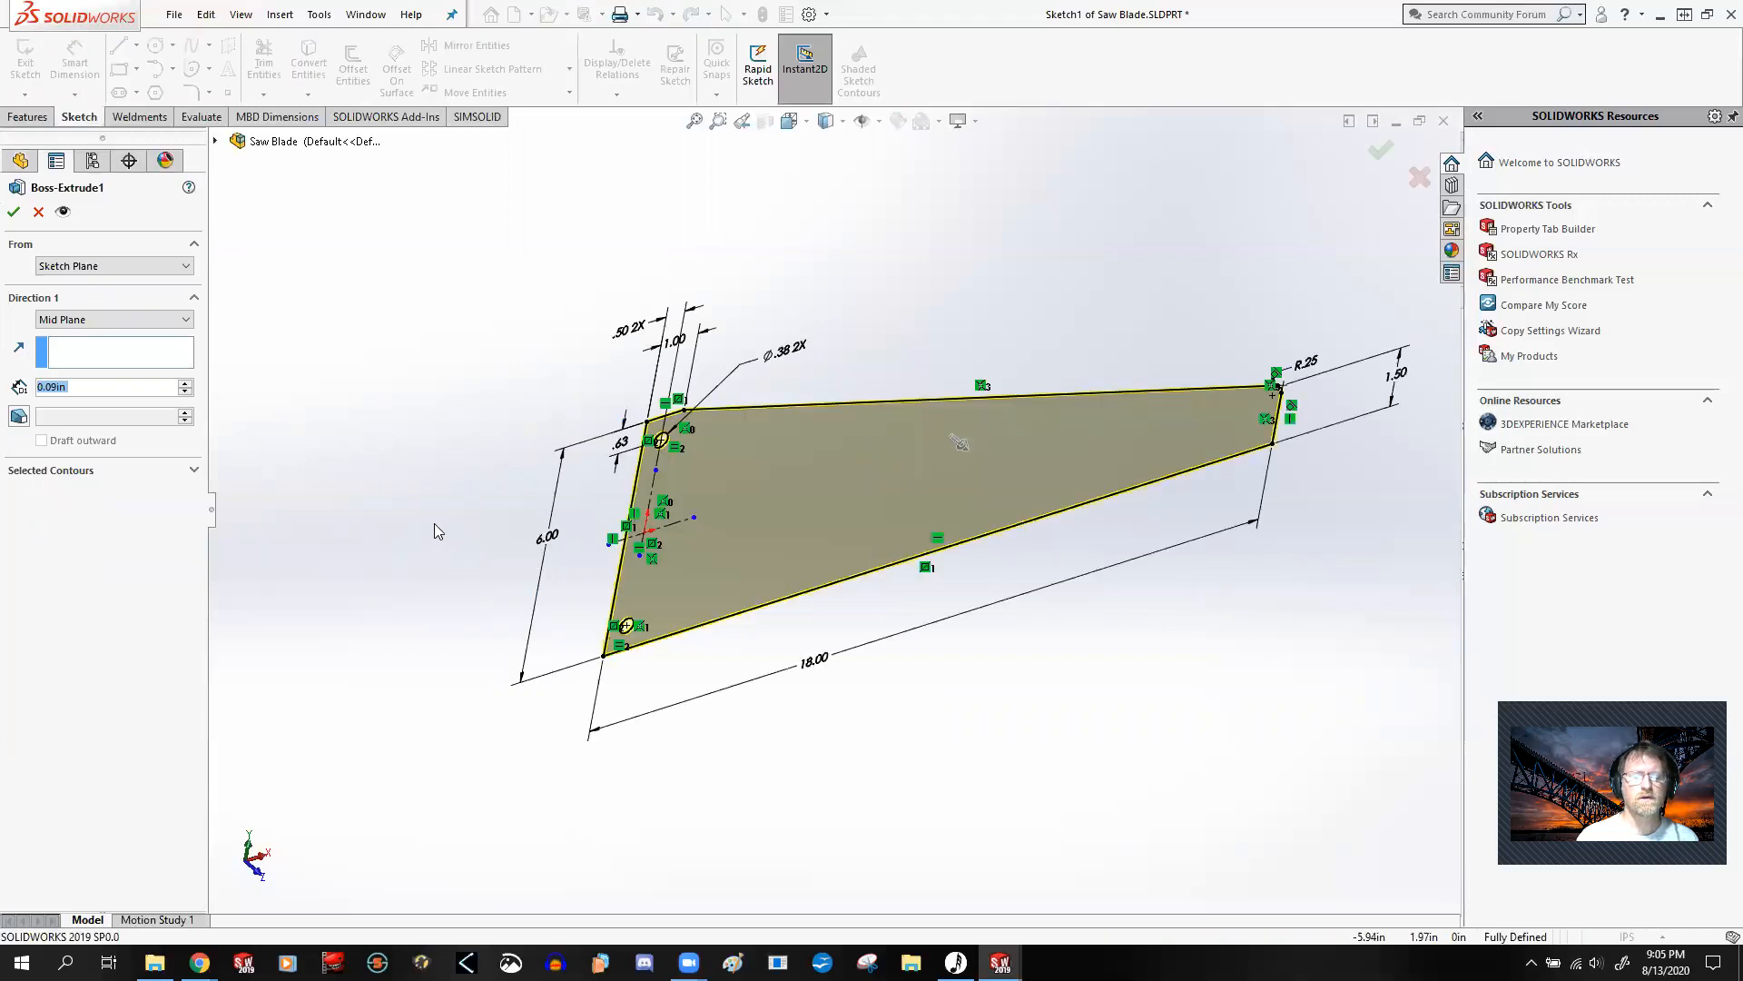
pyautogui.click(98, 471)
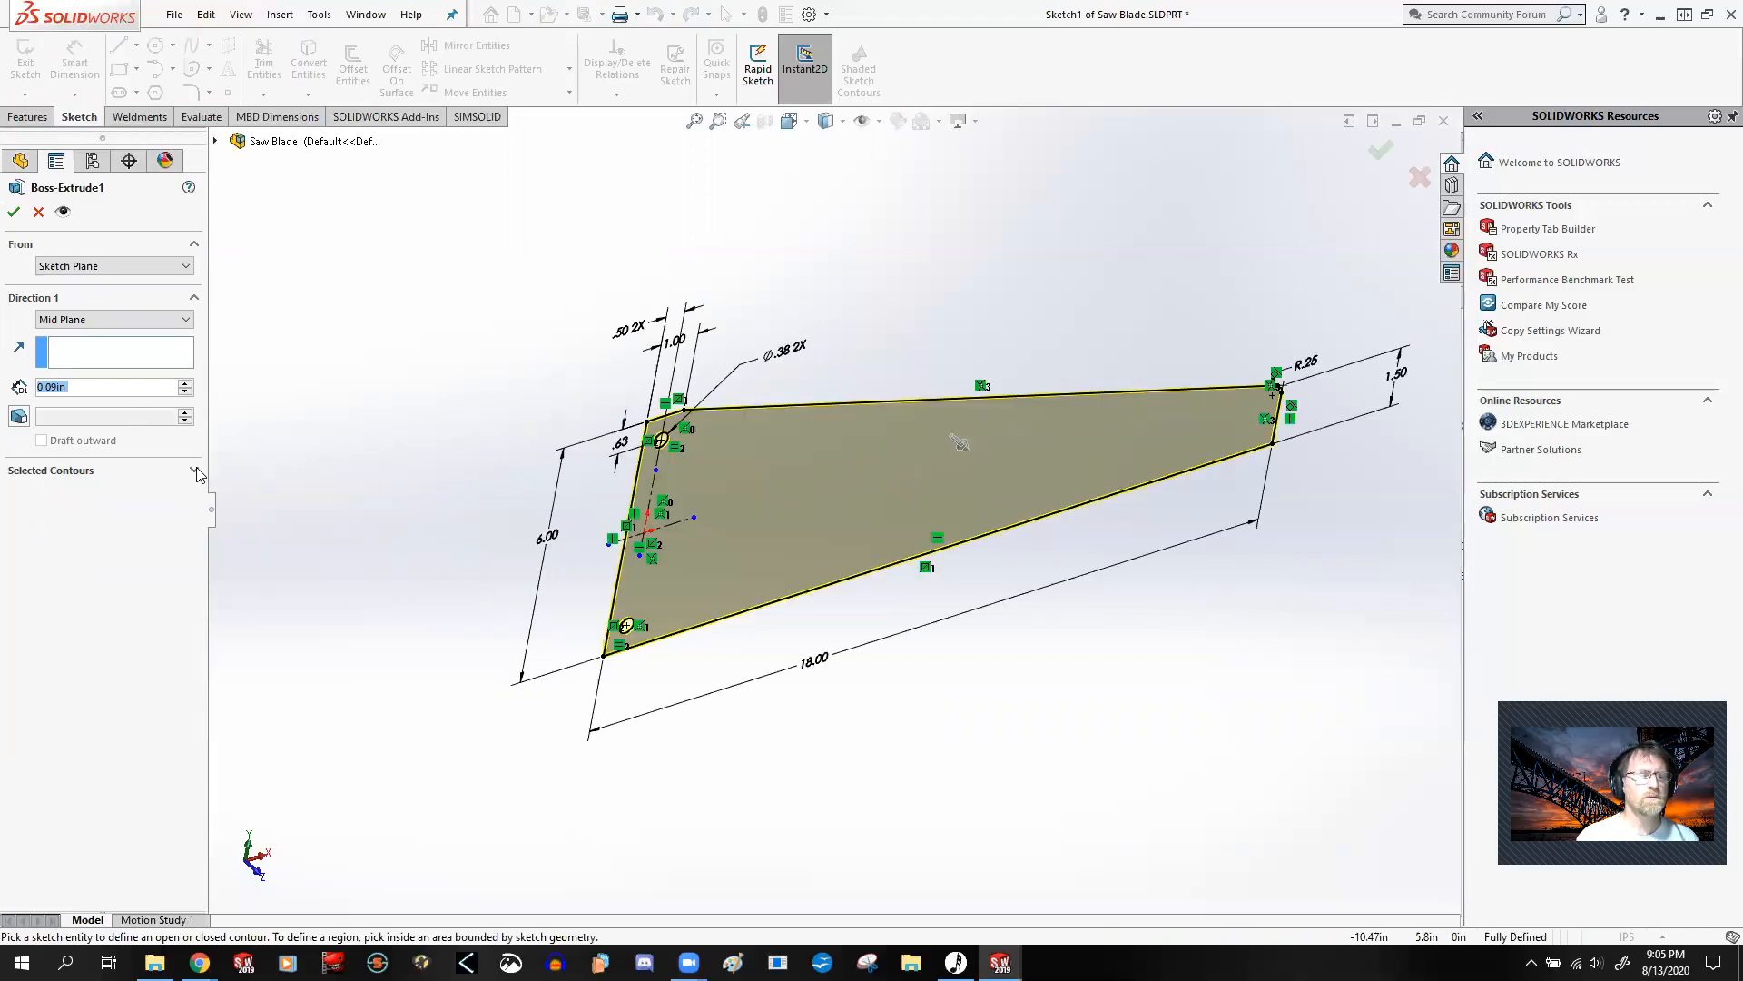
pyautogui.click(78, 497)
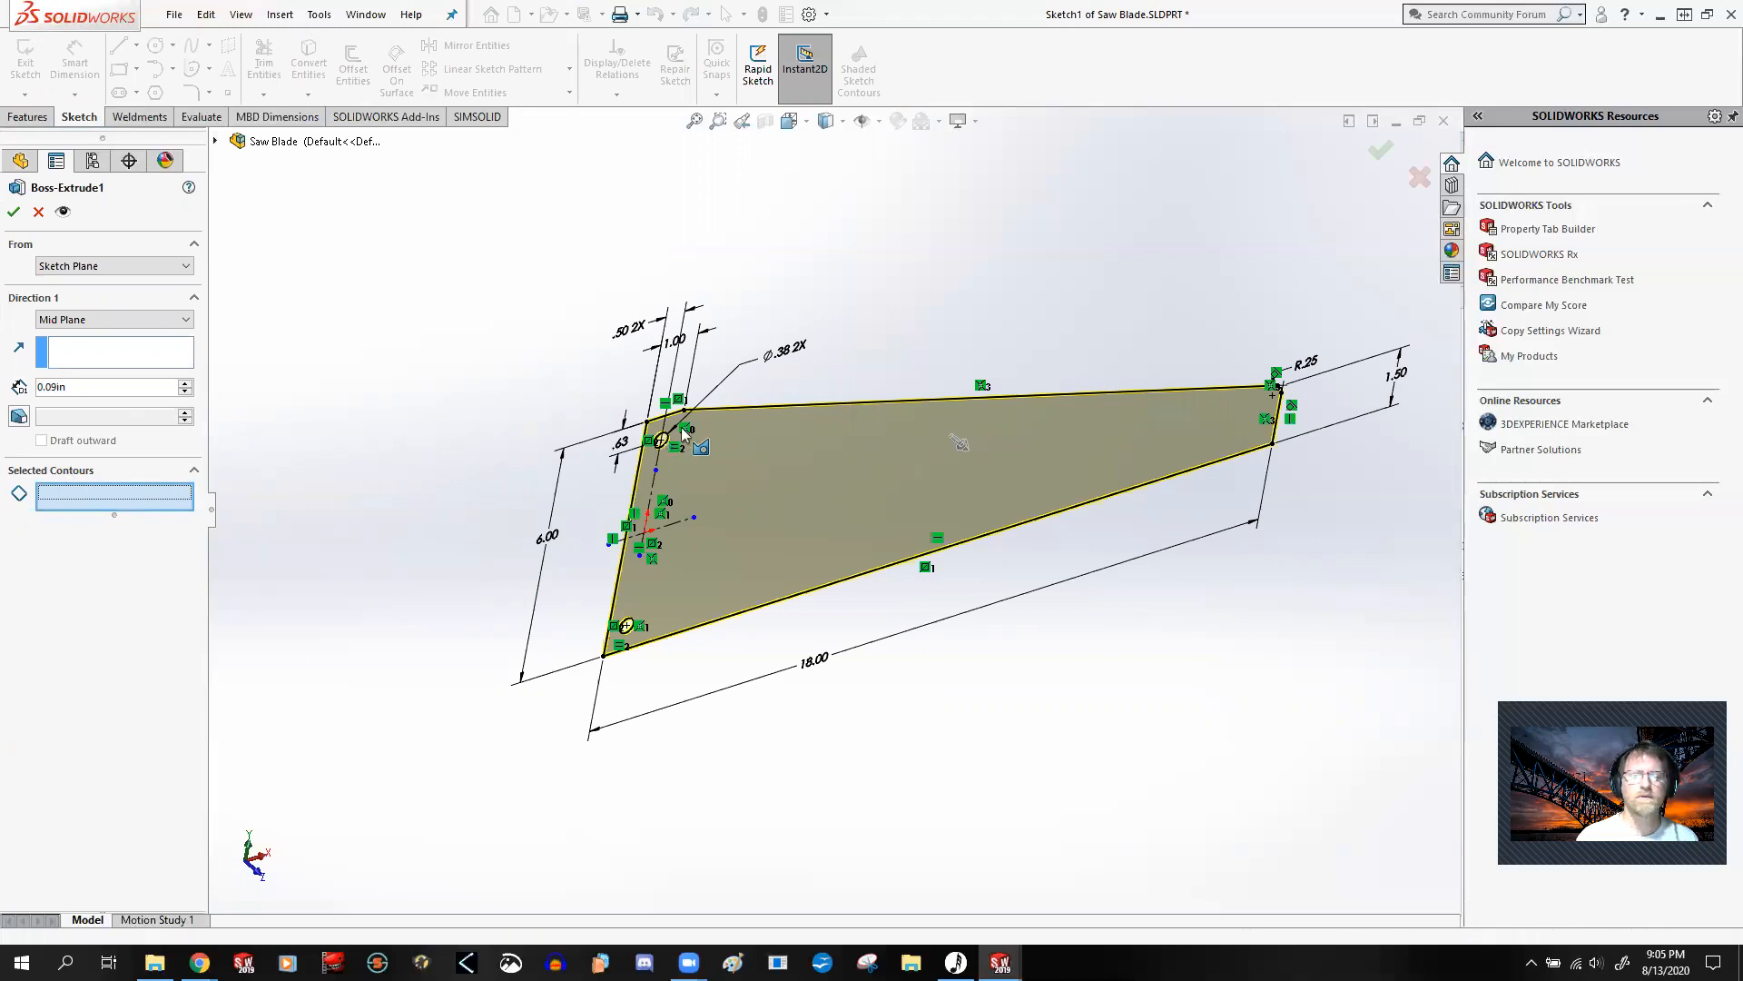
pyautogui.click(773, 408)
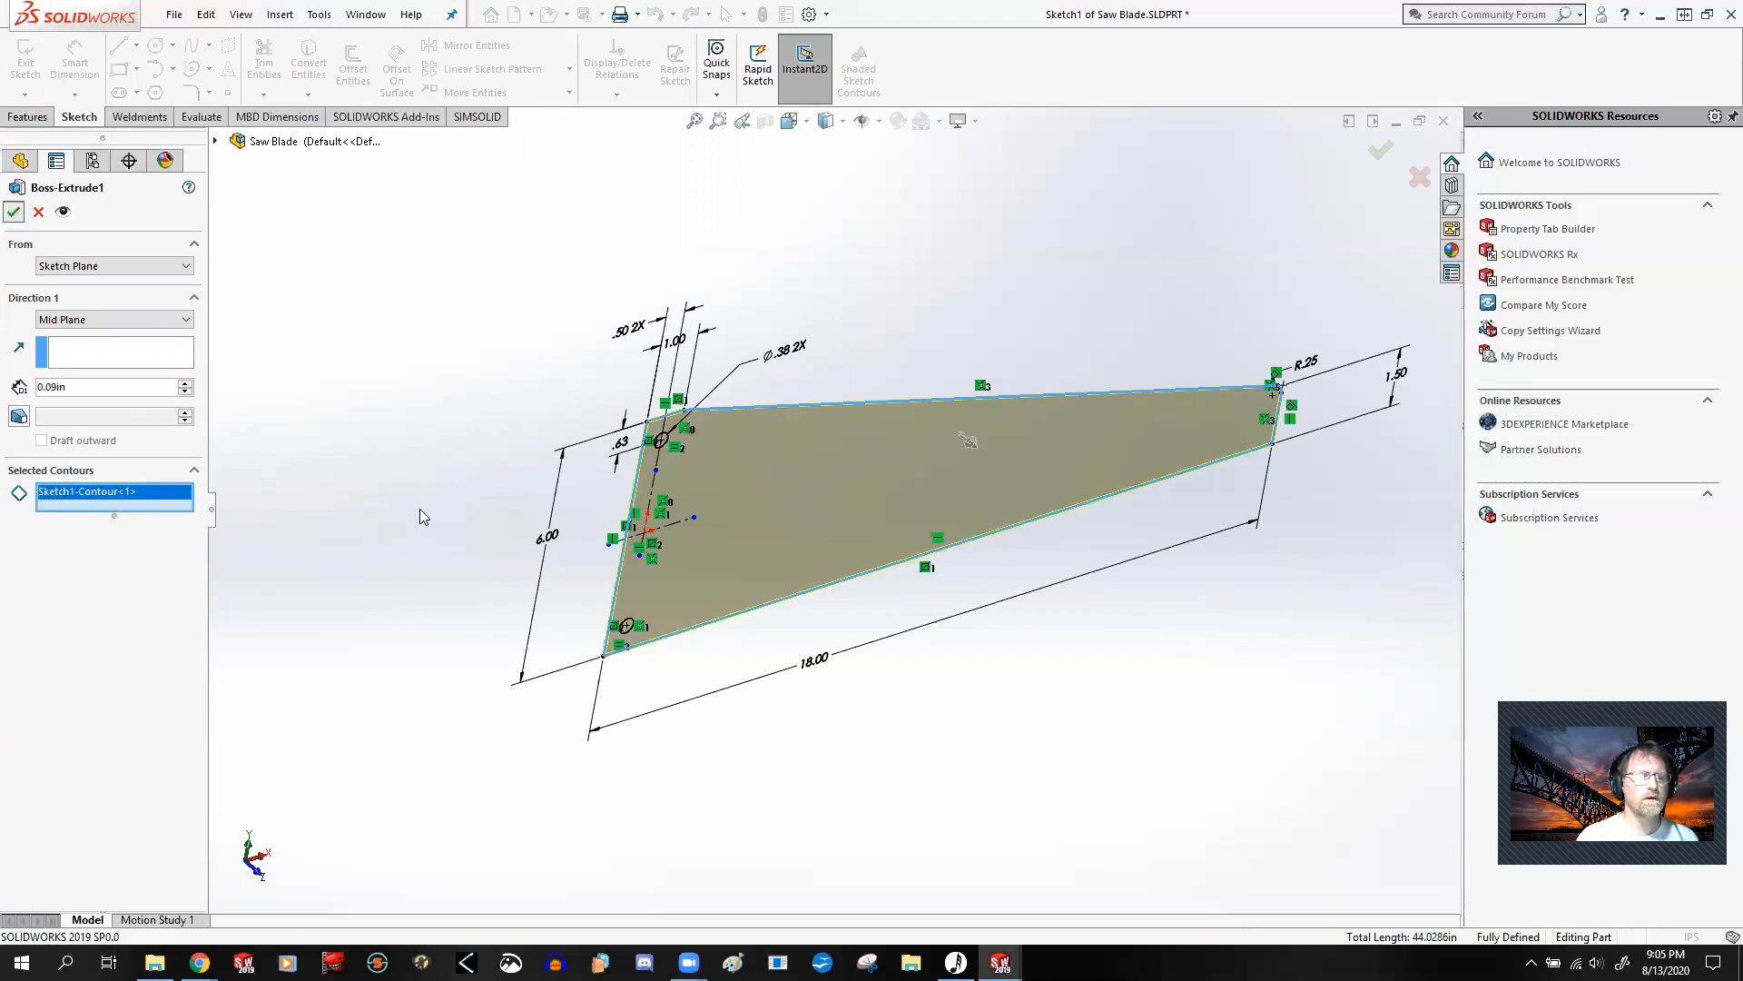
pyautogui.moveTo(570, 596); pyautogui.dragTo(624, 461, button='middle')
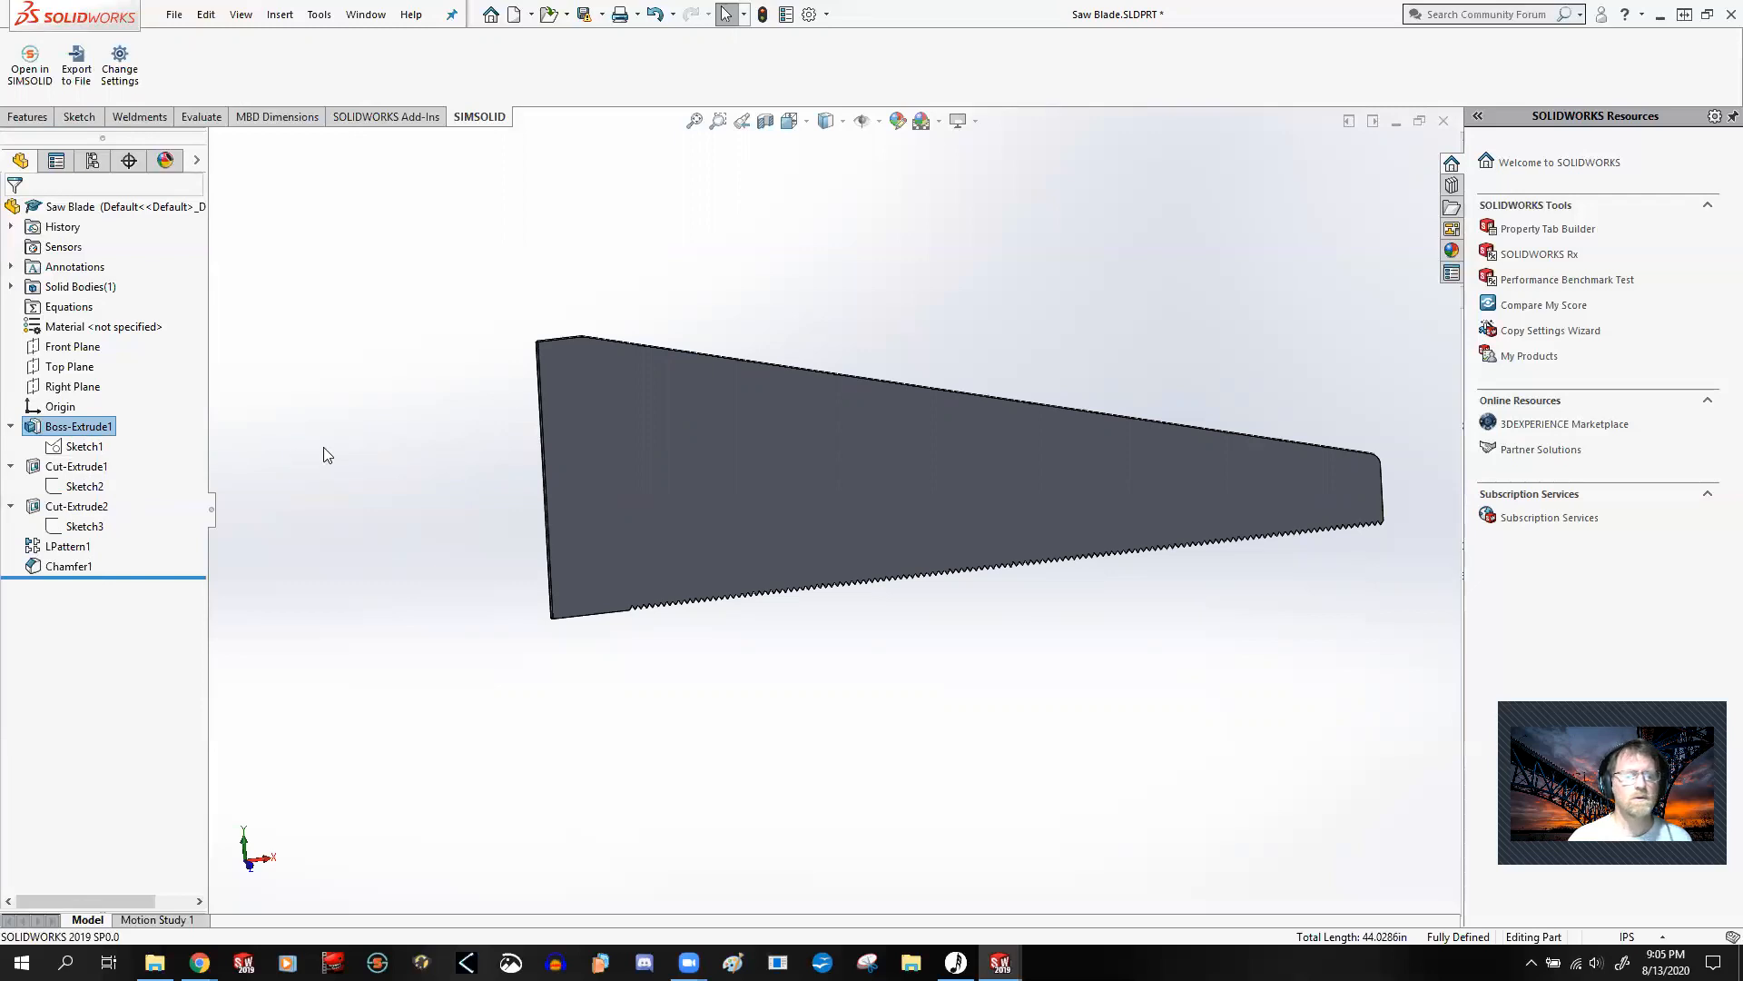
pyautogui.scroll(-1, 1044, 493)
pyautogui.scroll(2, 1045, 494)
pyautogui.scroll(-1, 1025, 476)
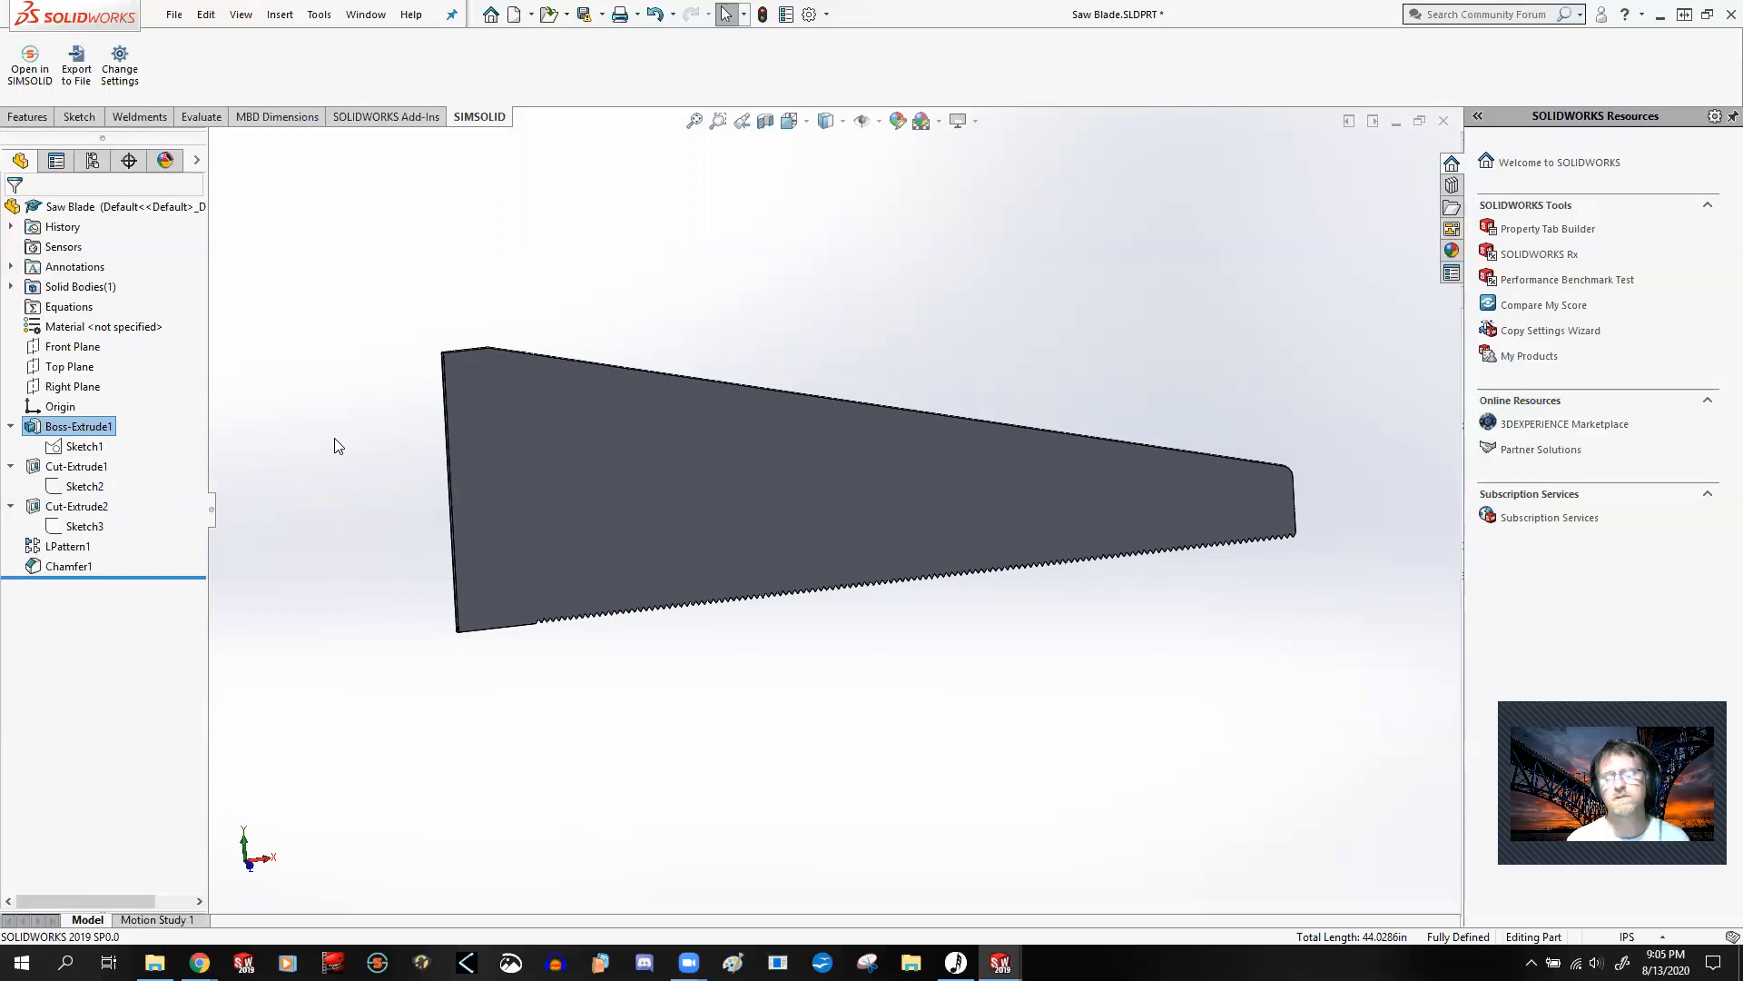
# Step: Remove the Sketch1 contour from Boss-Extrude1's selected contours and accept the feature
pyautogui.rightClick(56, 431)
pyautogui.click(74, 397)
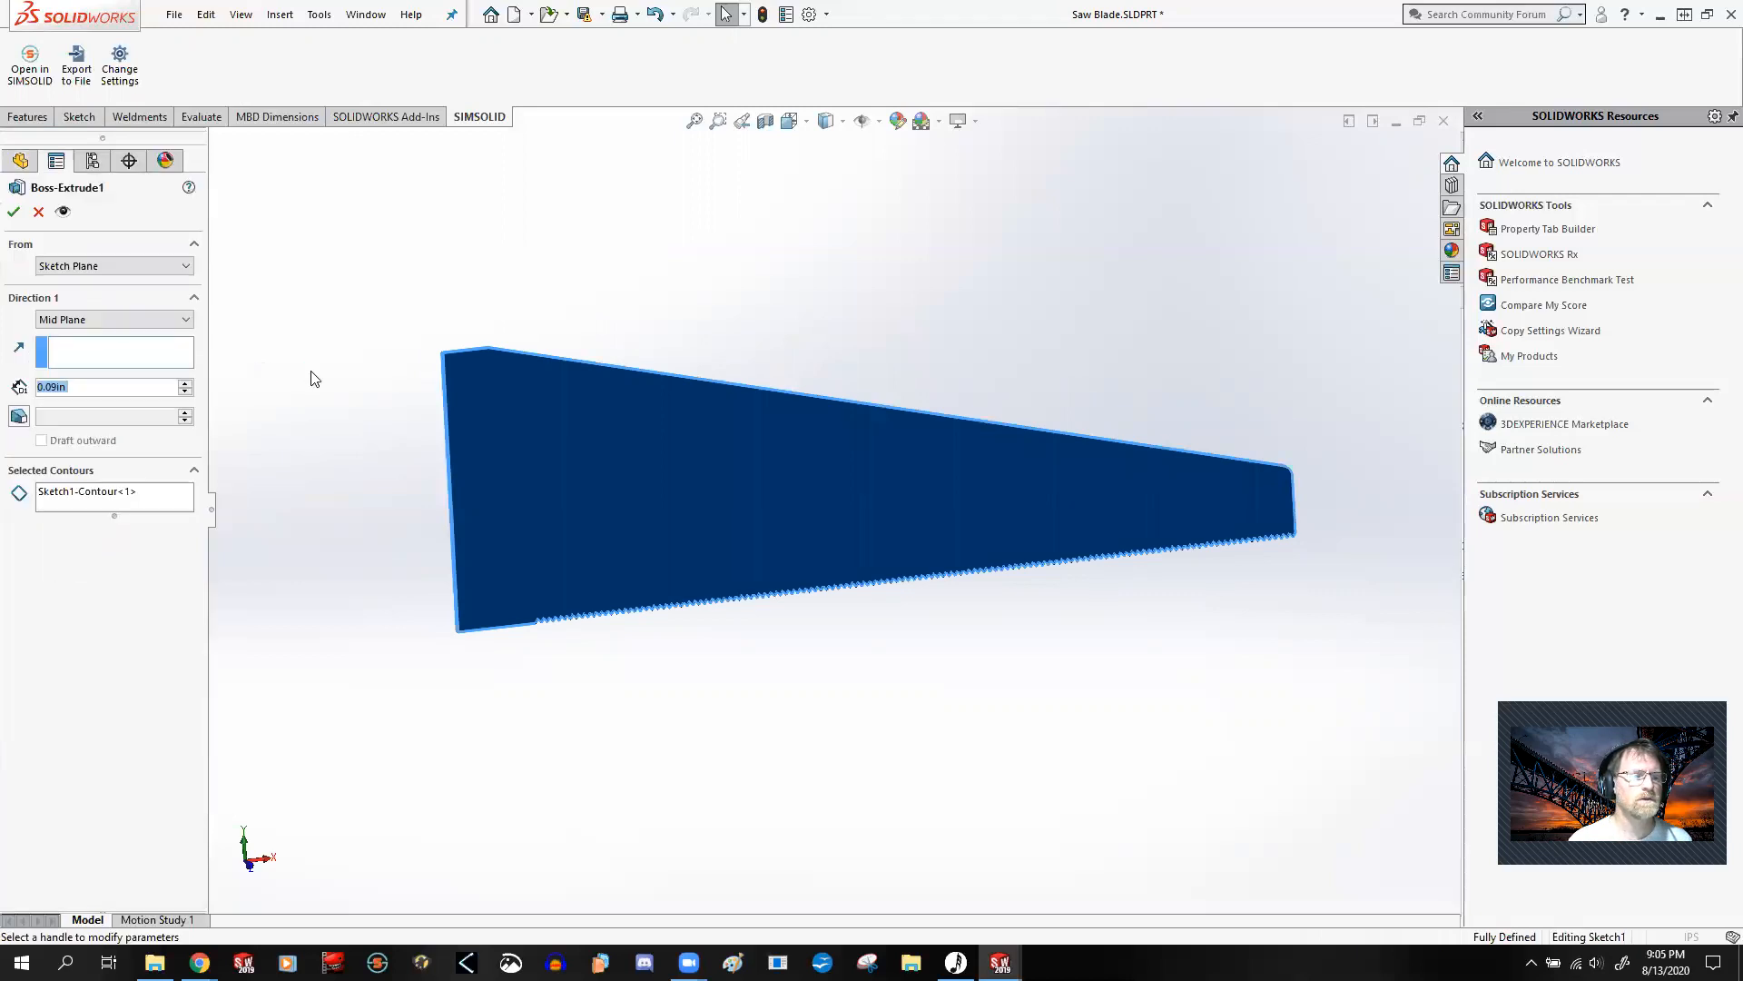
pyautogui.click(92, 492)
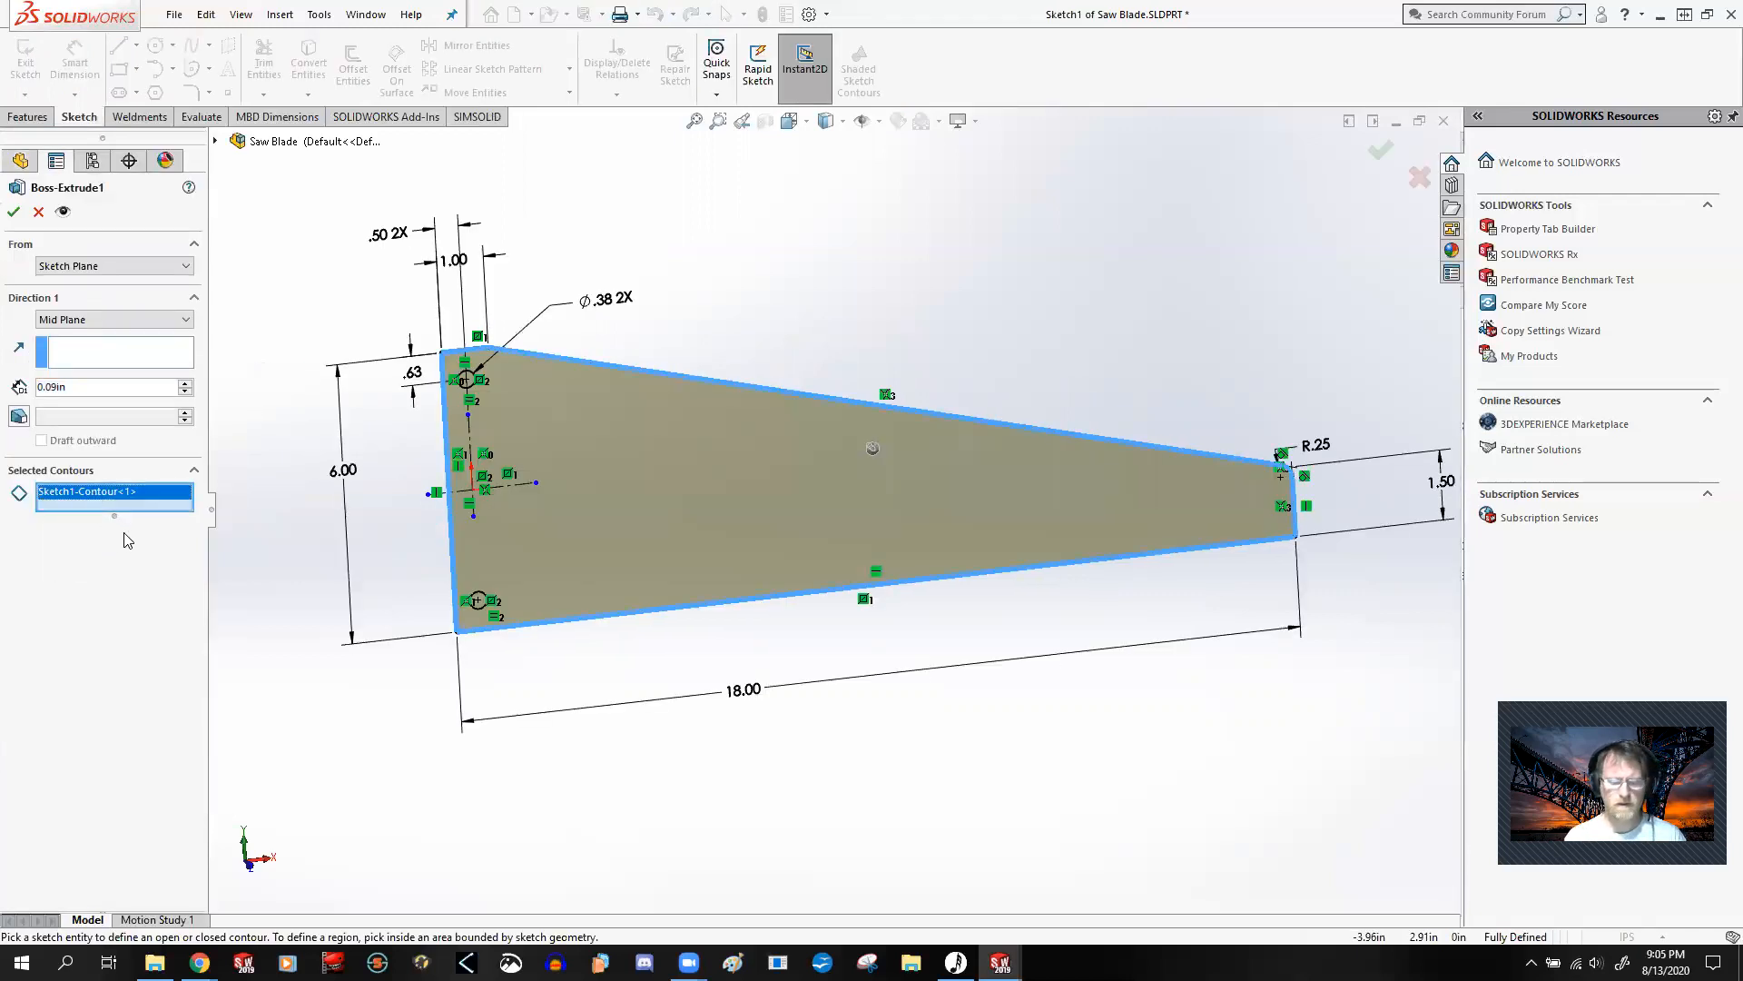
pyautogui.rightClick(142, 497)
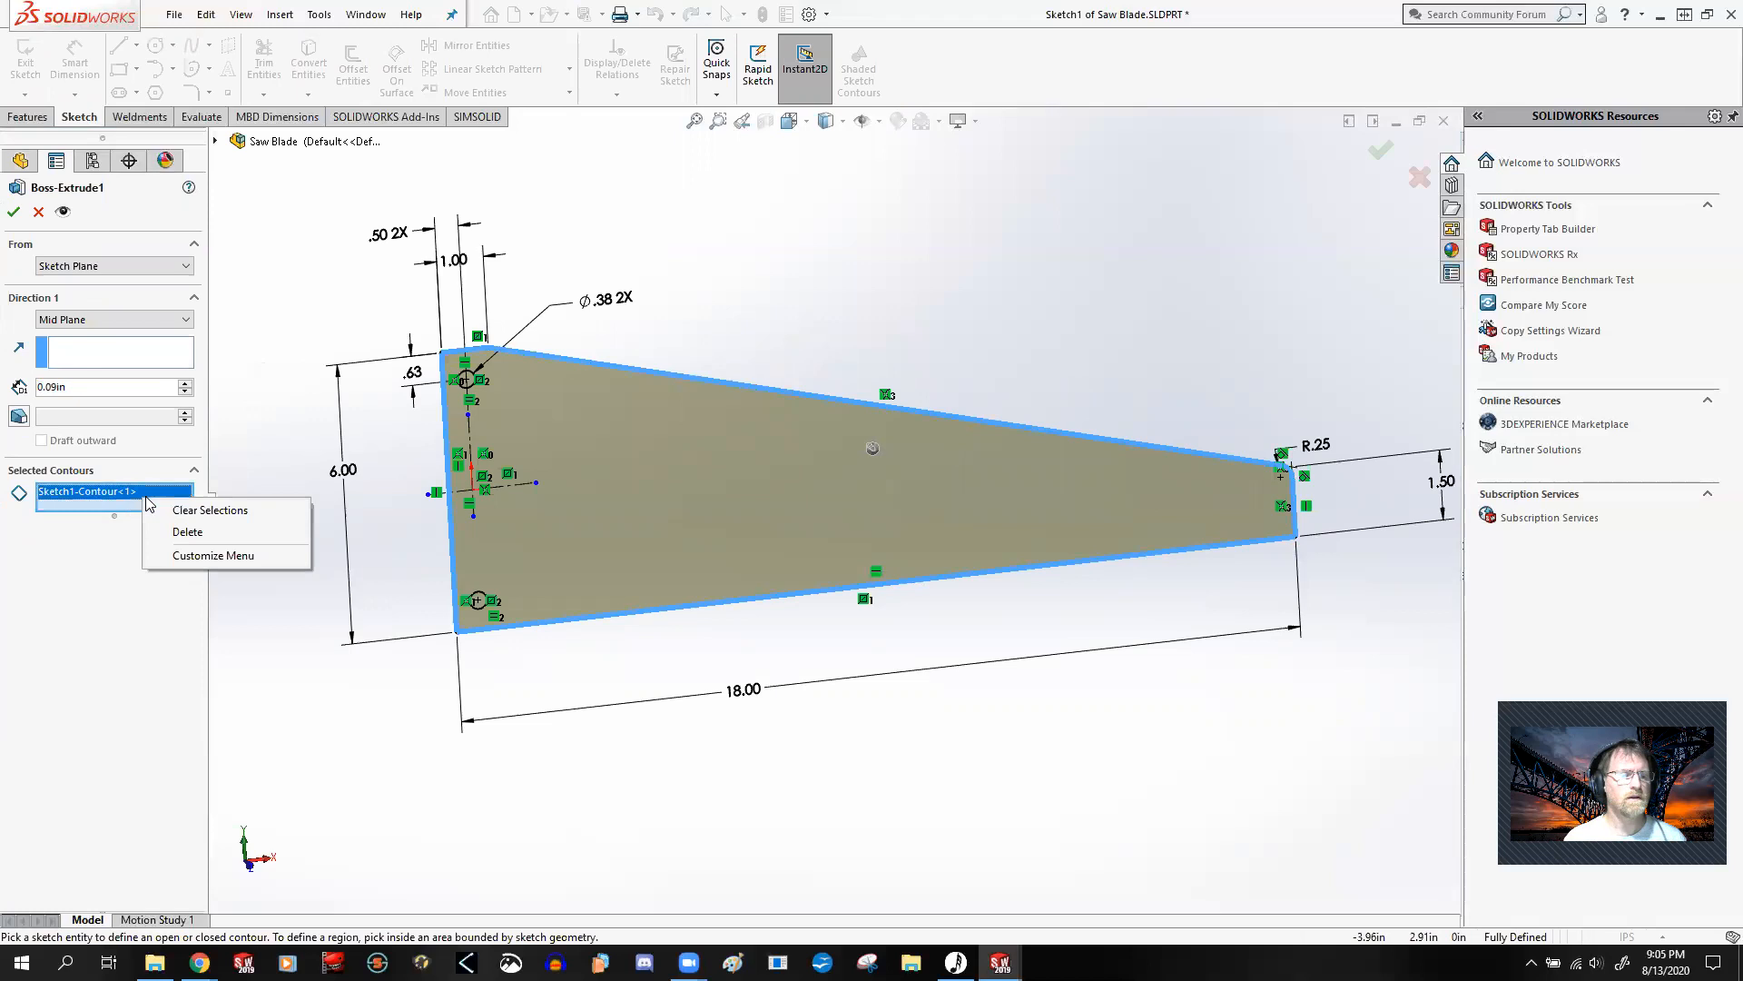
pyautogui.click(191, 532)
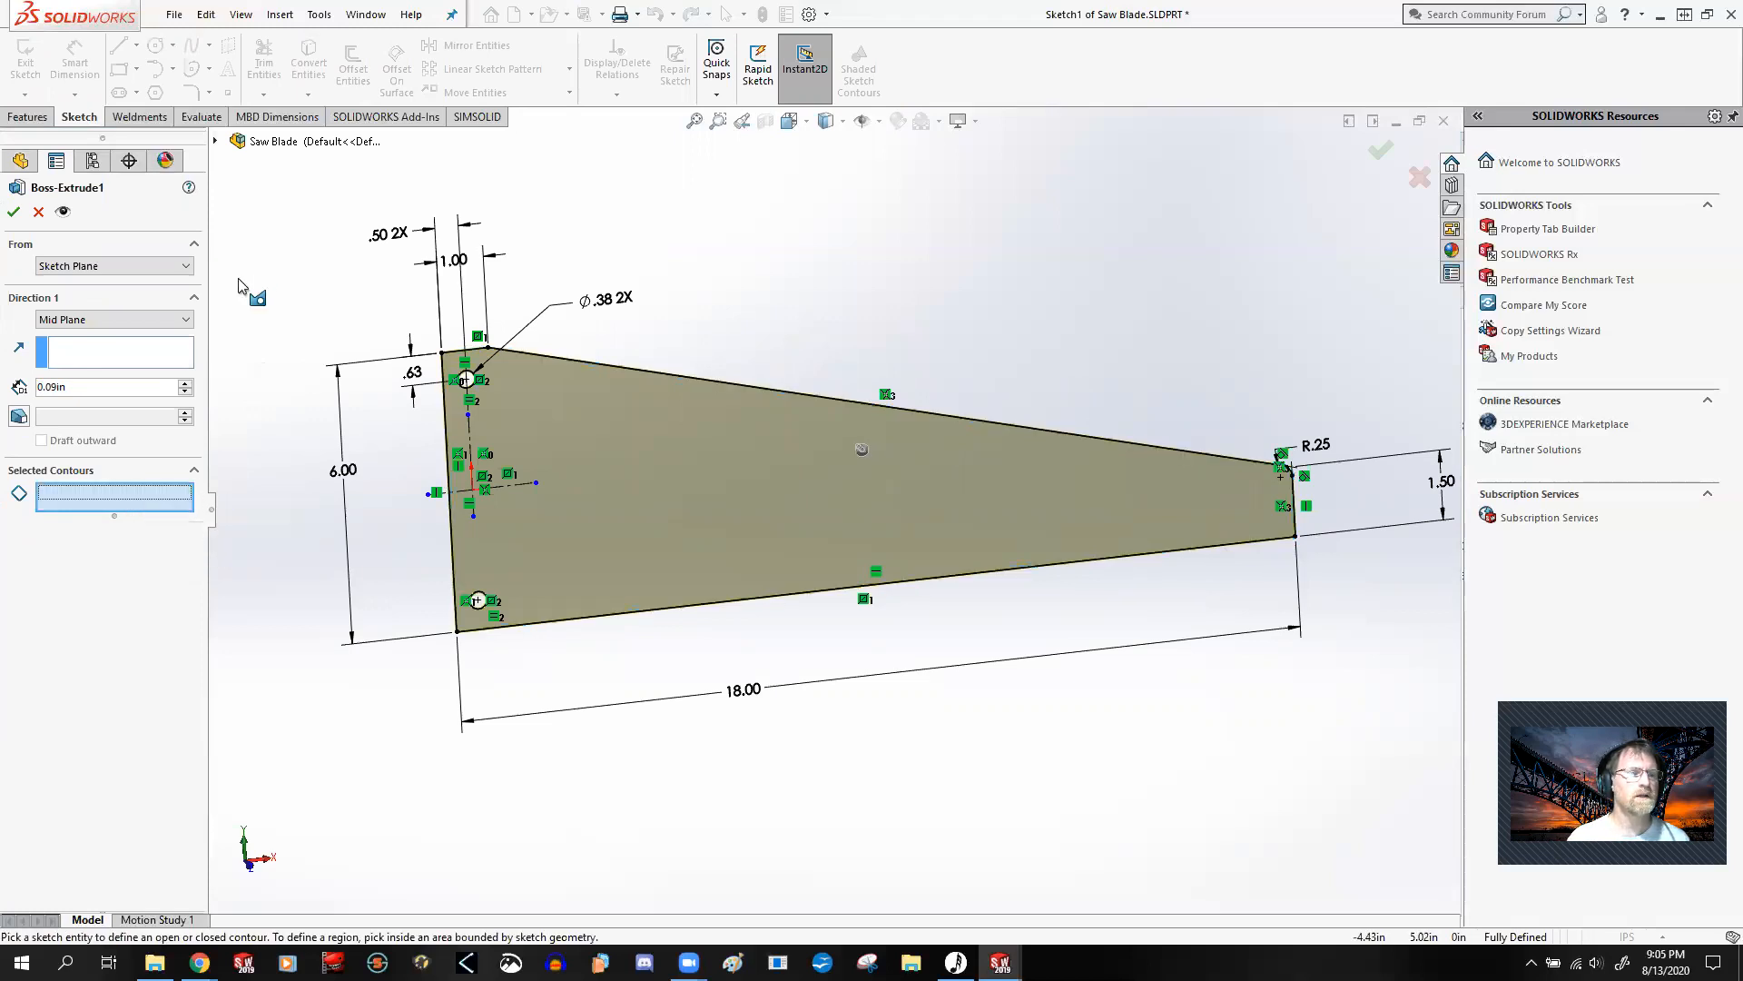
pyautogui.click(14, 213)
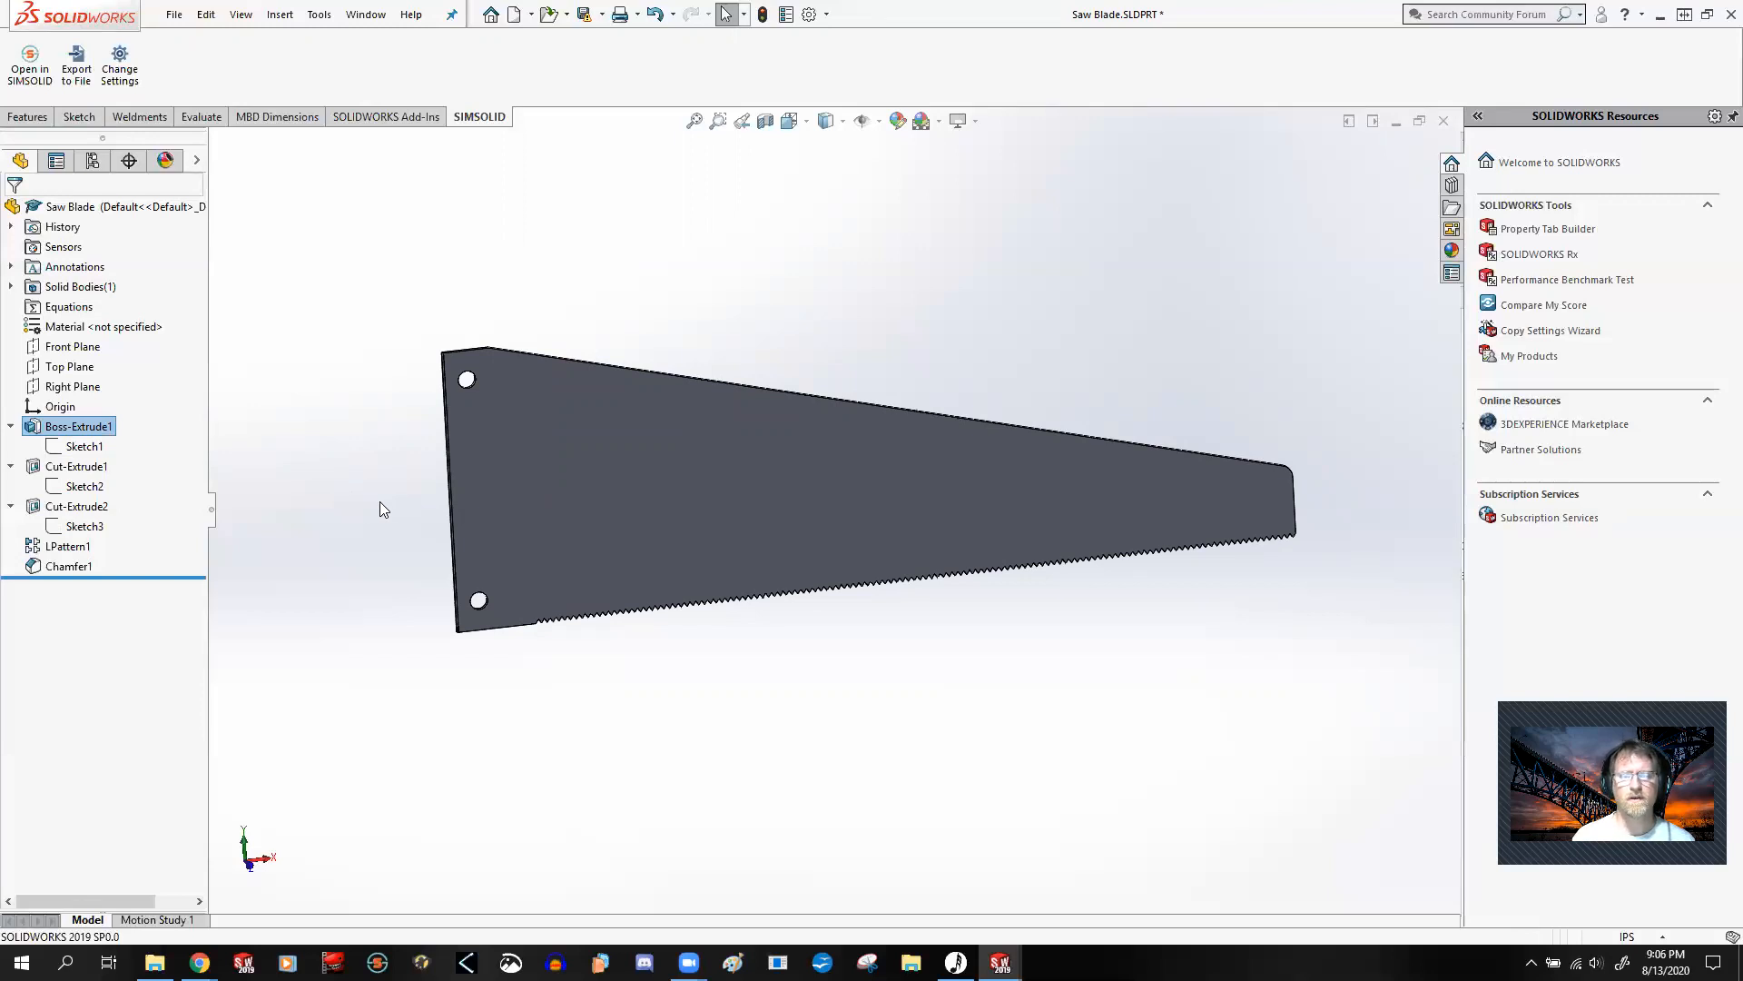
# Step: Reopen Sketch1 under Boss-Extrude1, examine the blade profile's dimensions and relations, and exit the sketch
pyautogui.rightClick(103, 441)
pyautogui.click(109, 389)
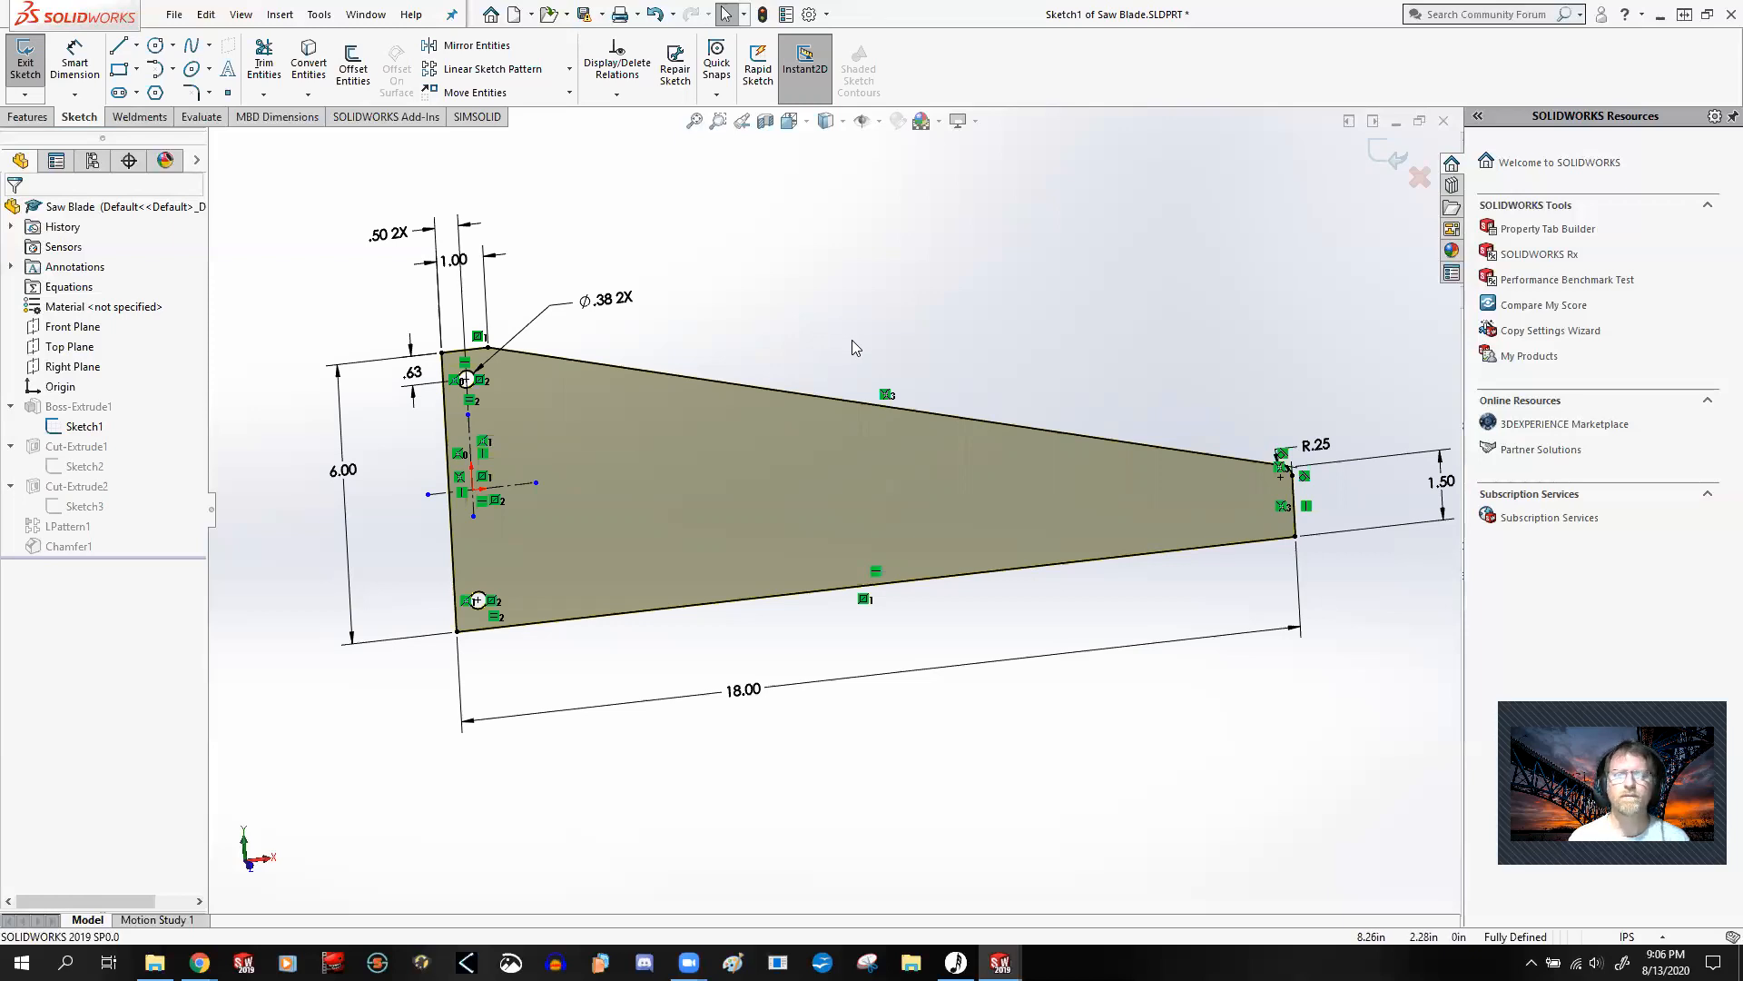
pyautogui.click(1396, 157)
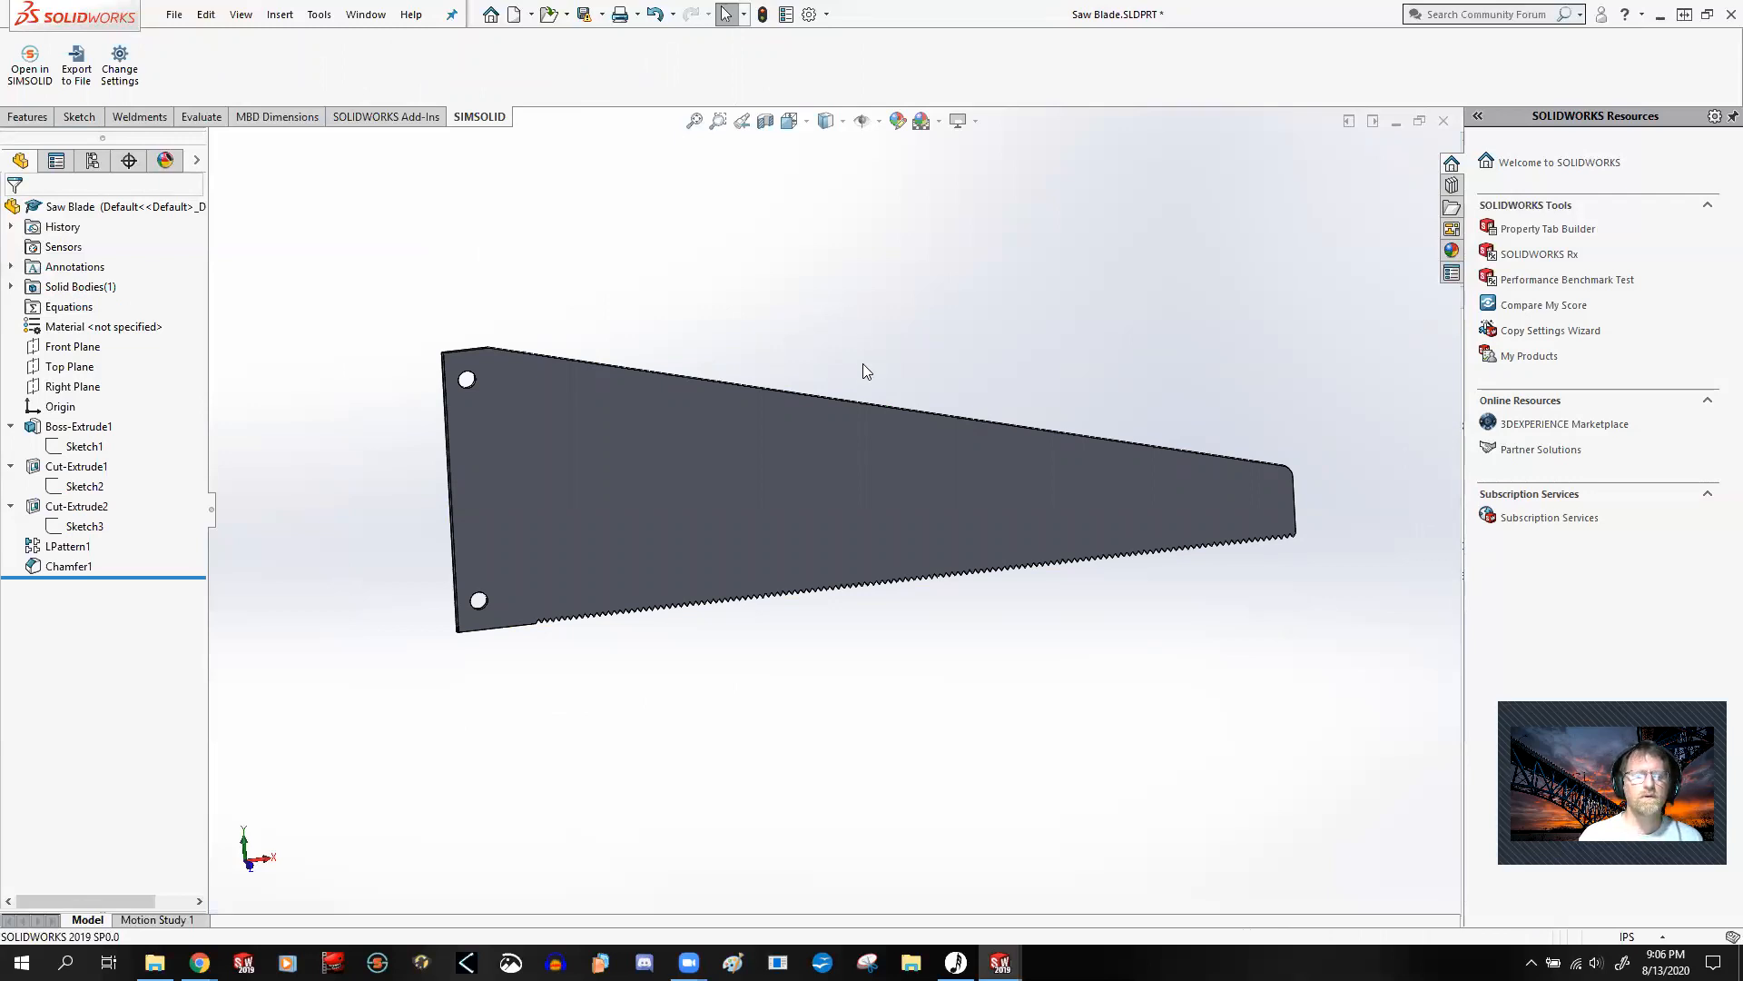
pyautogui.scroll(-2, 798, 352)
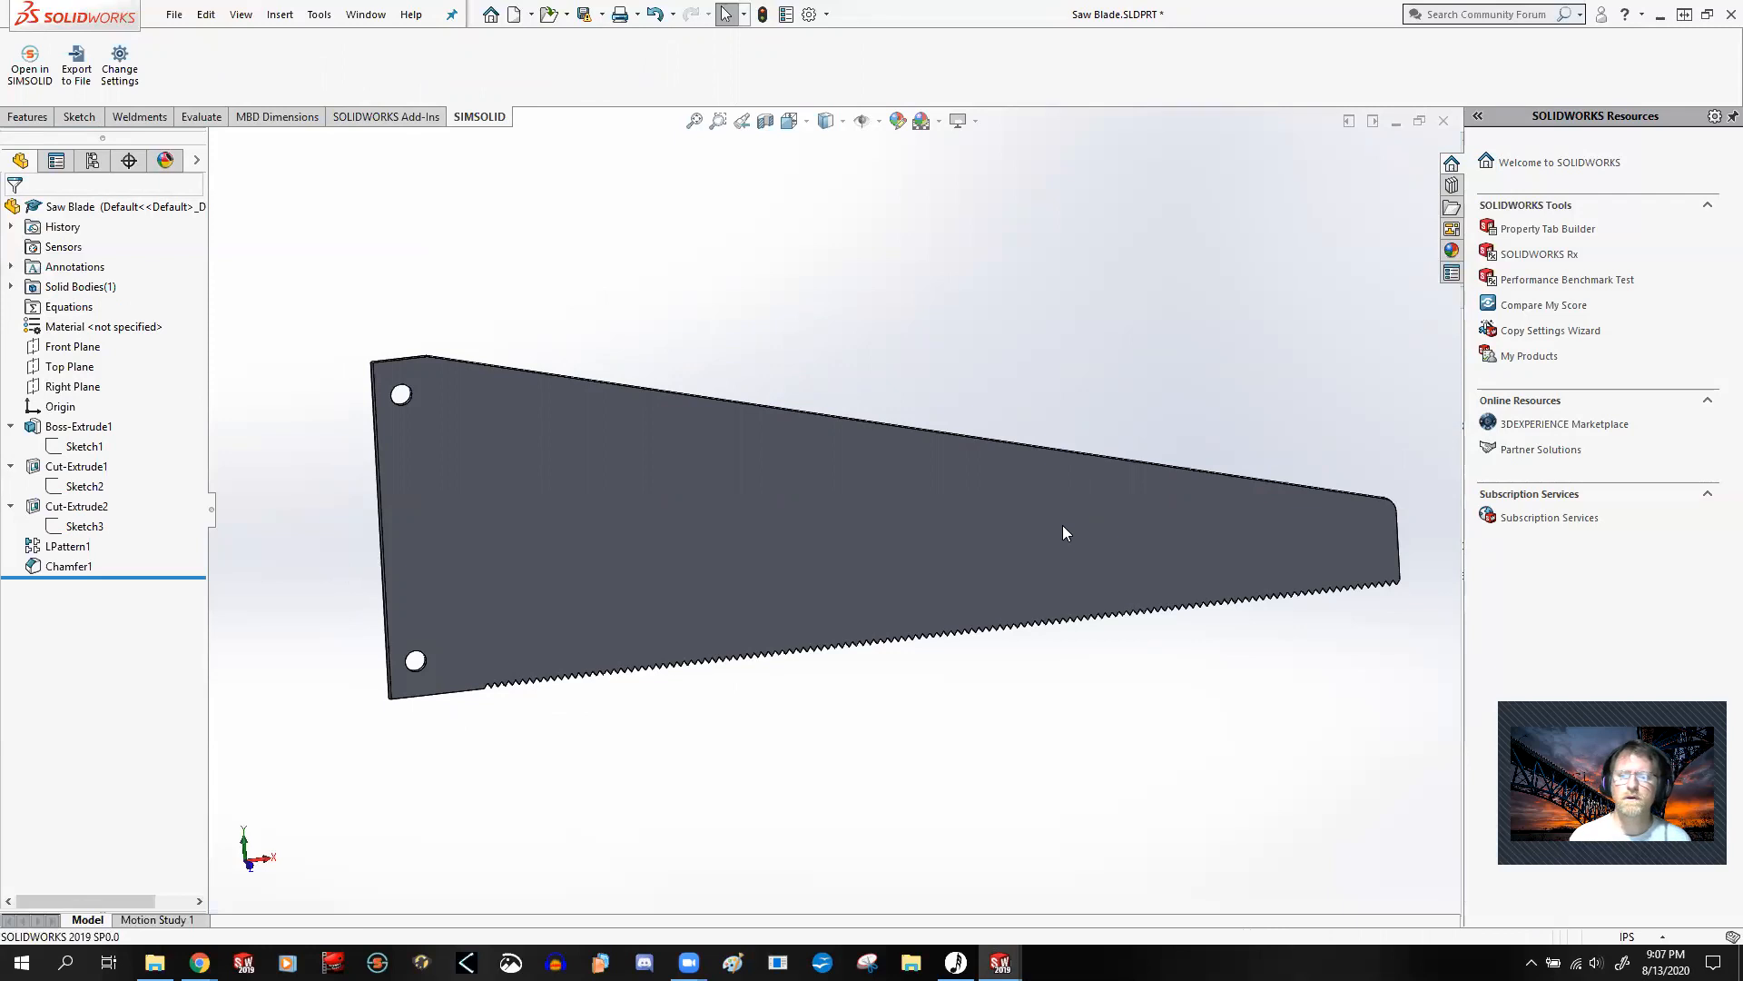
pyautogui.scroll(-2, 1084, 525)
pyautogui.scroll(2, 1080, 514)
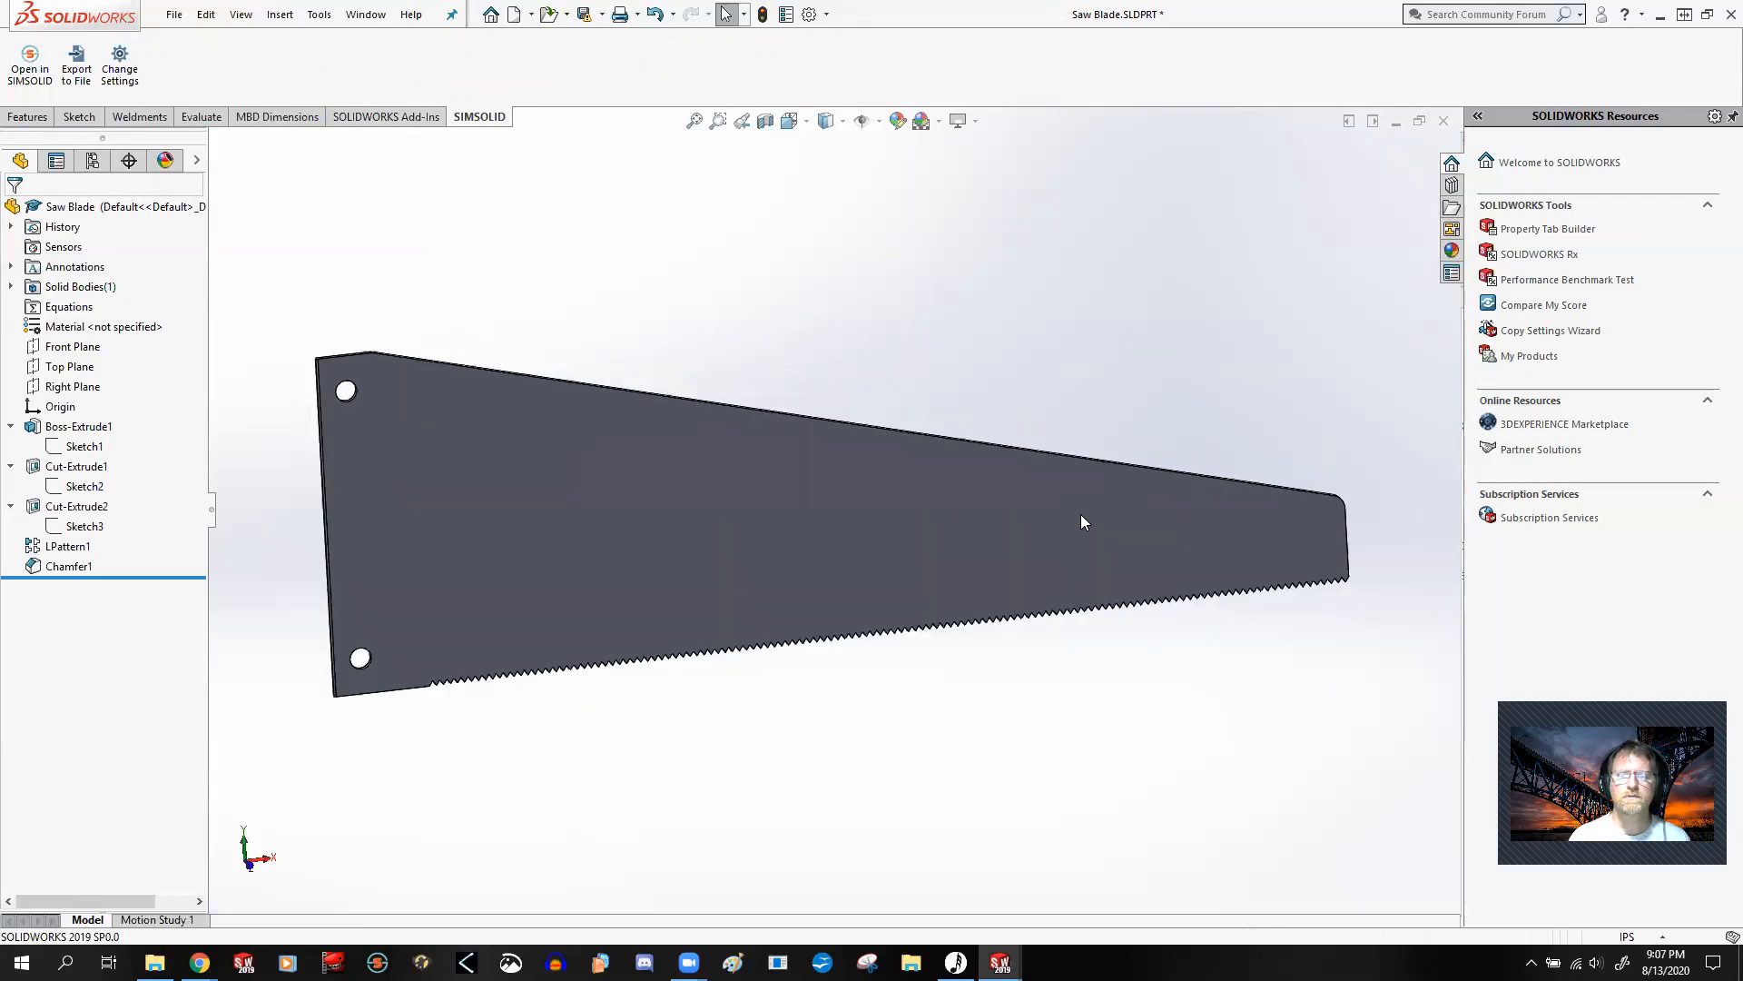